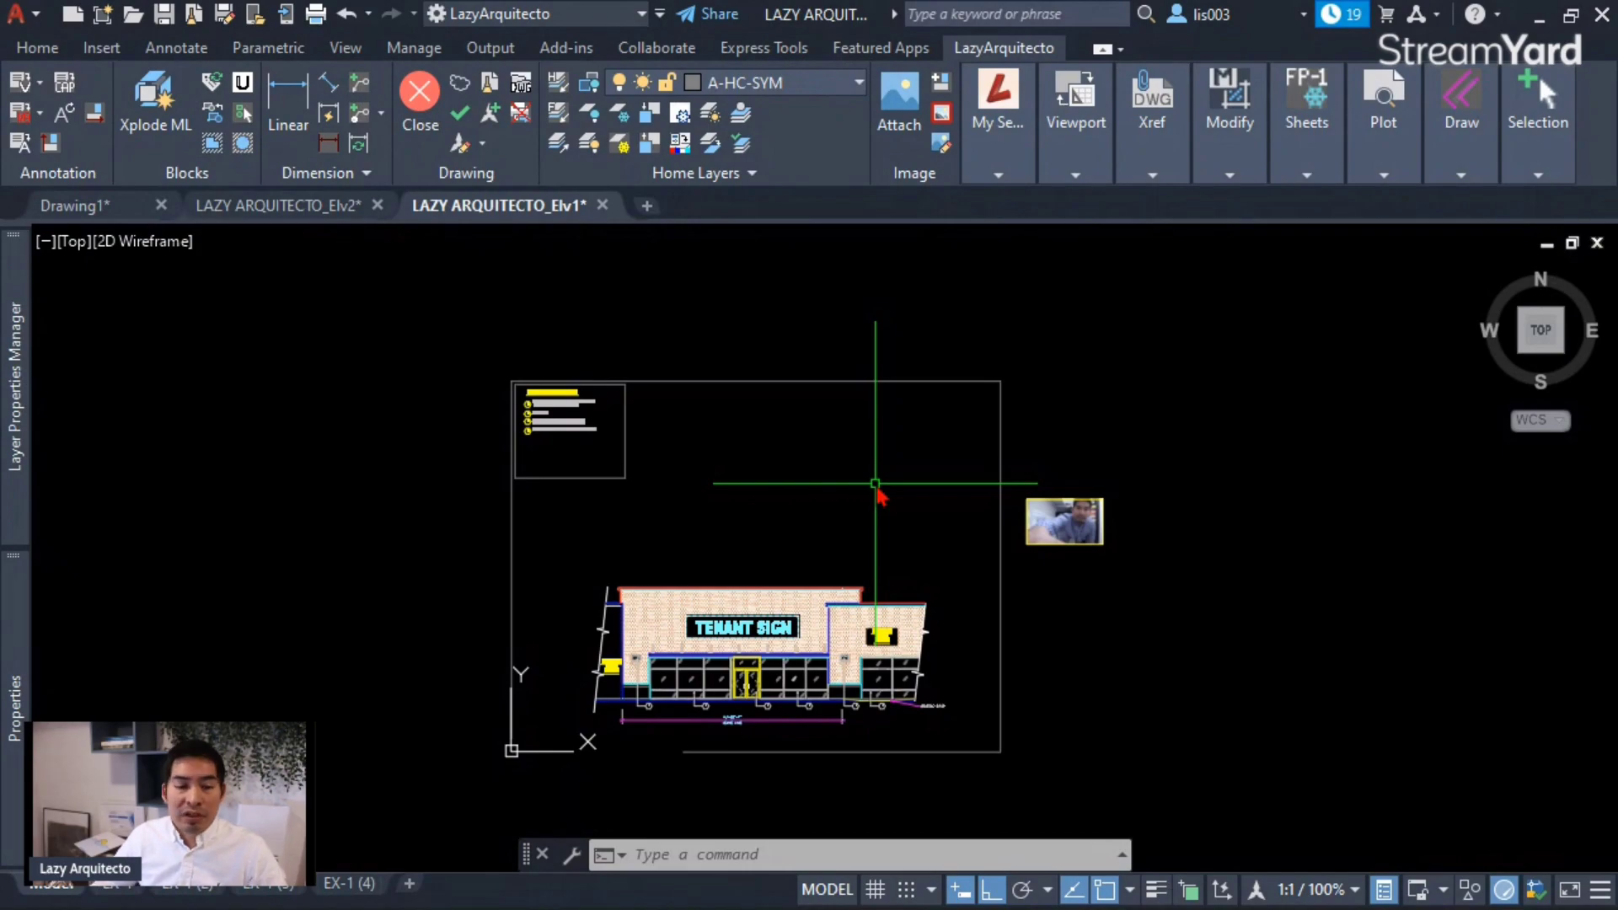
- Select the photo attached beside the elevation sheet and bring its quick properties into view to inspect color and layer
scroll(935, 558, down, 1)
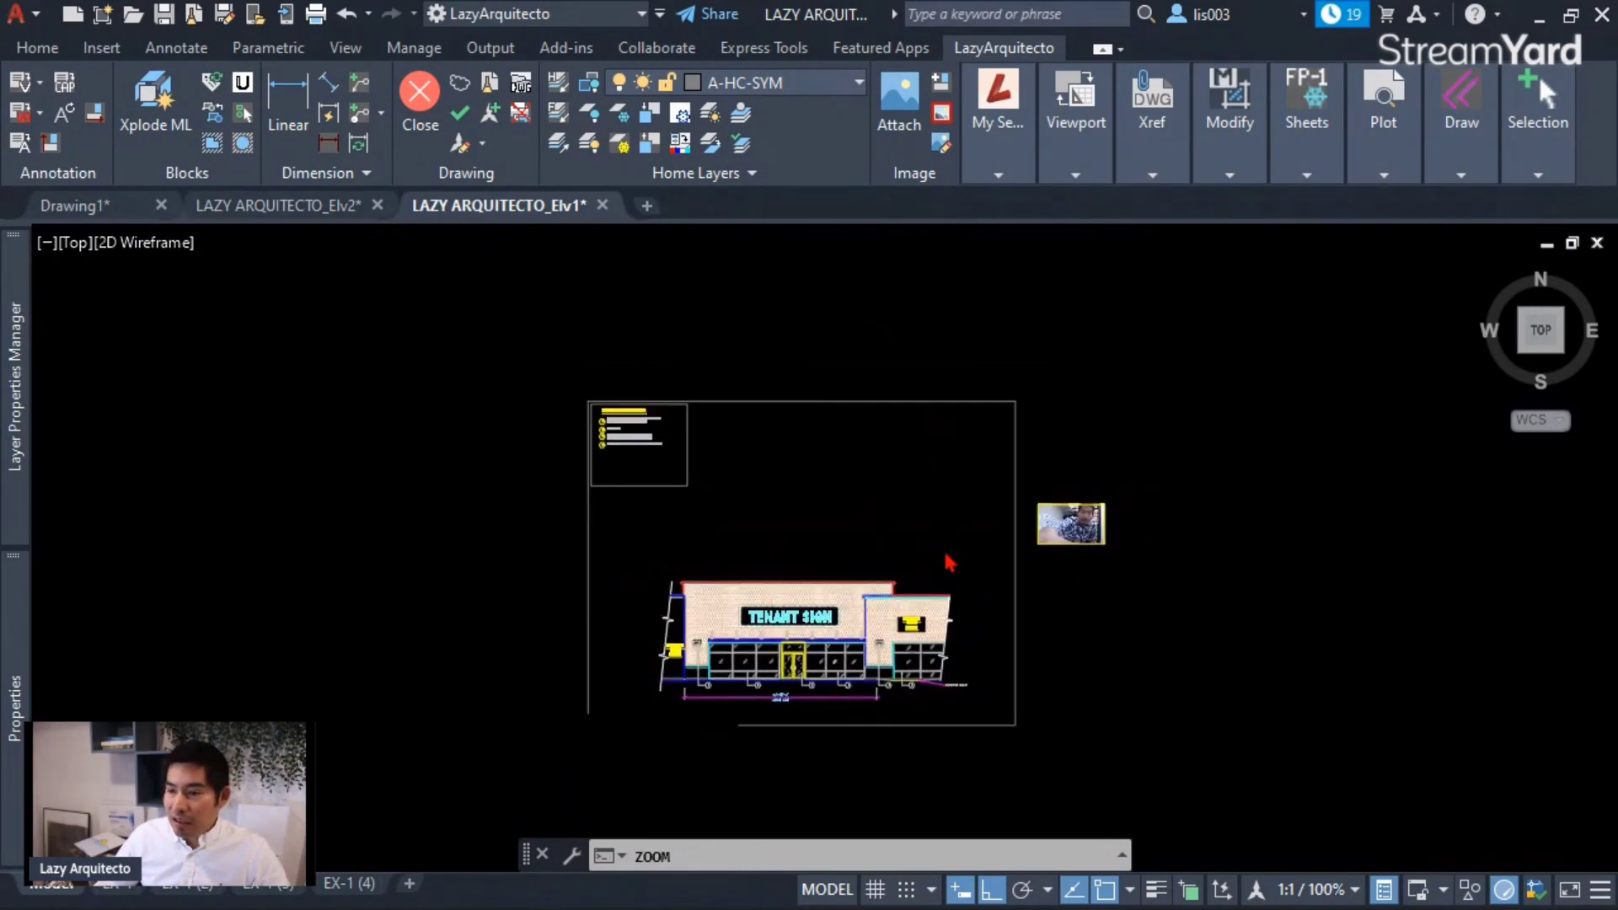
middle_click(948, 561)
middle_click(947, 560)
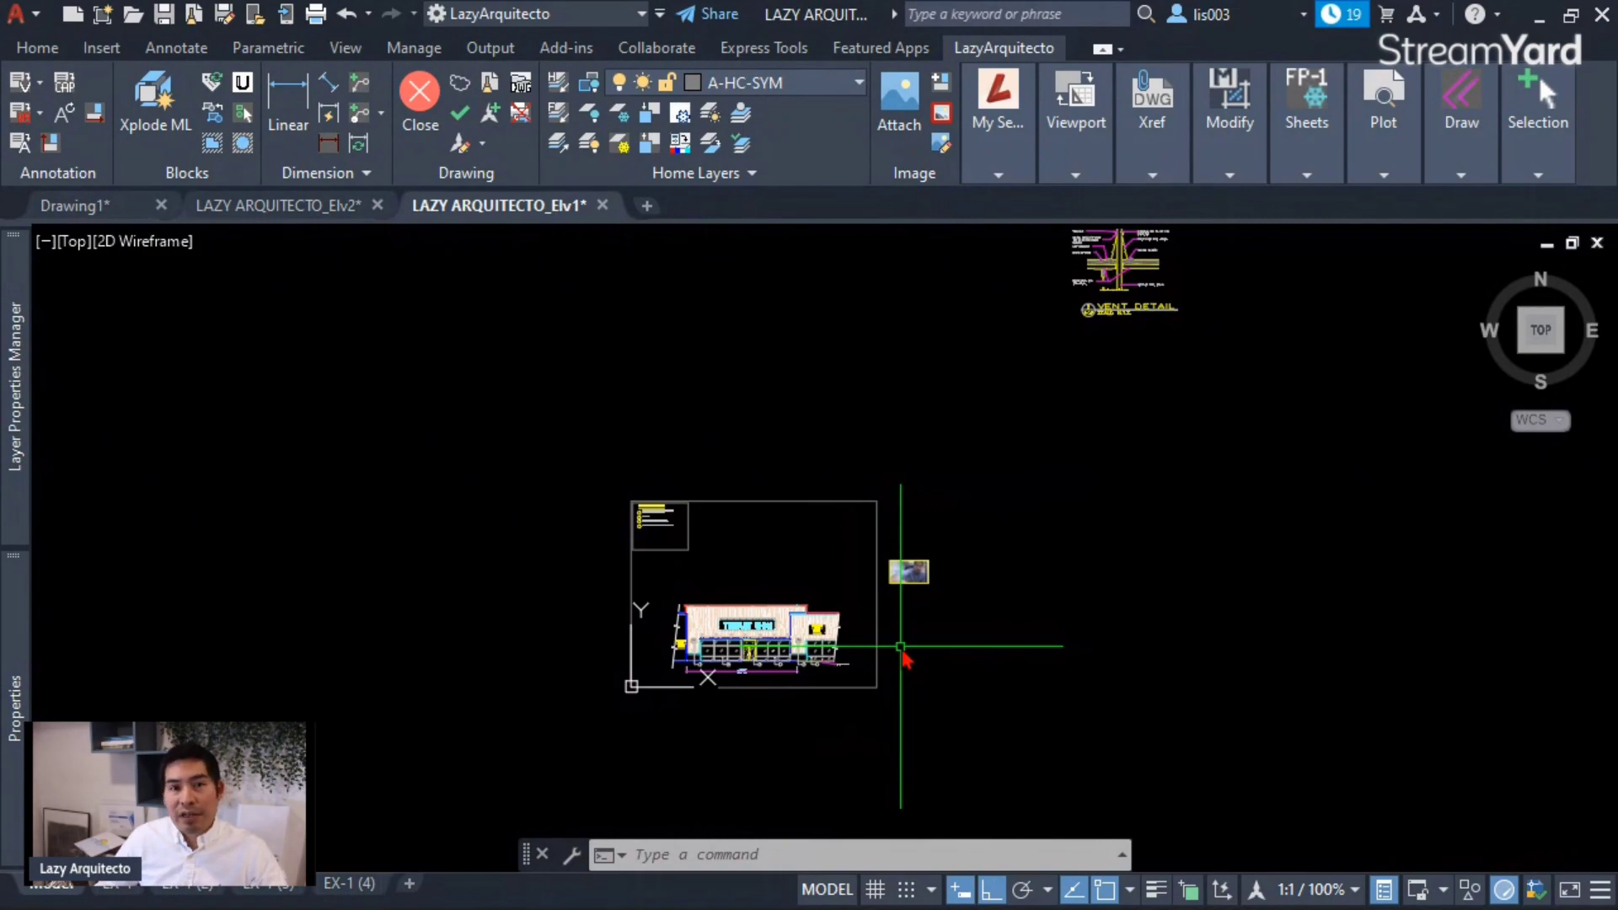
scroll(919, 576, up, 5)
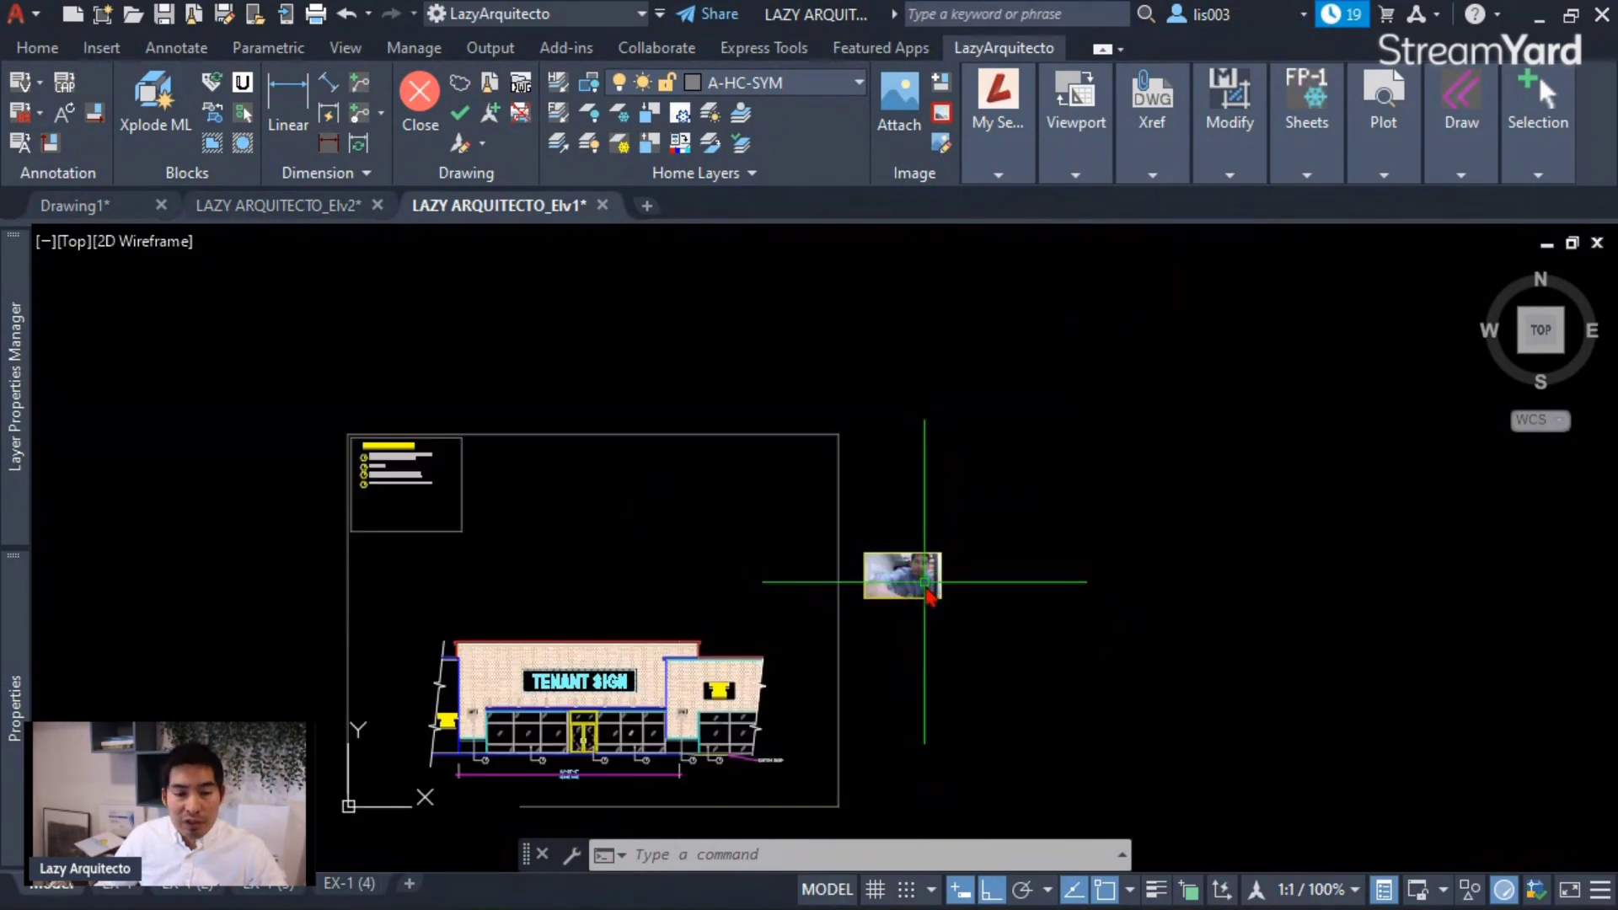
scroll(824, 482, up, 3)
click(859, 489)
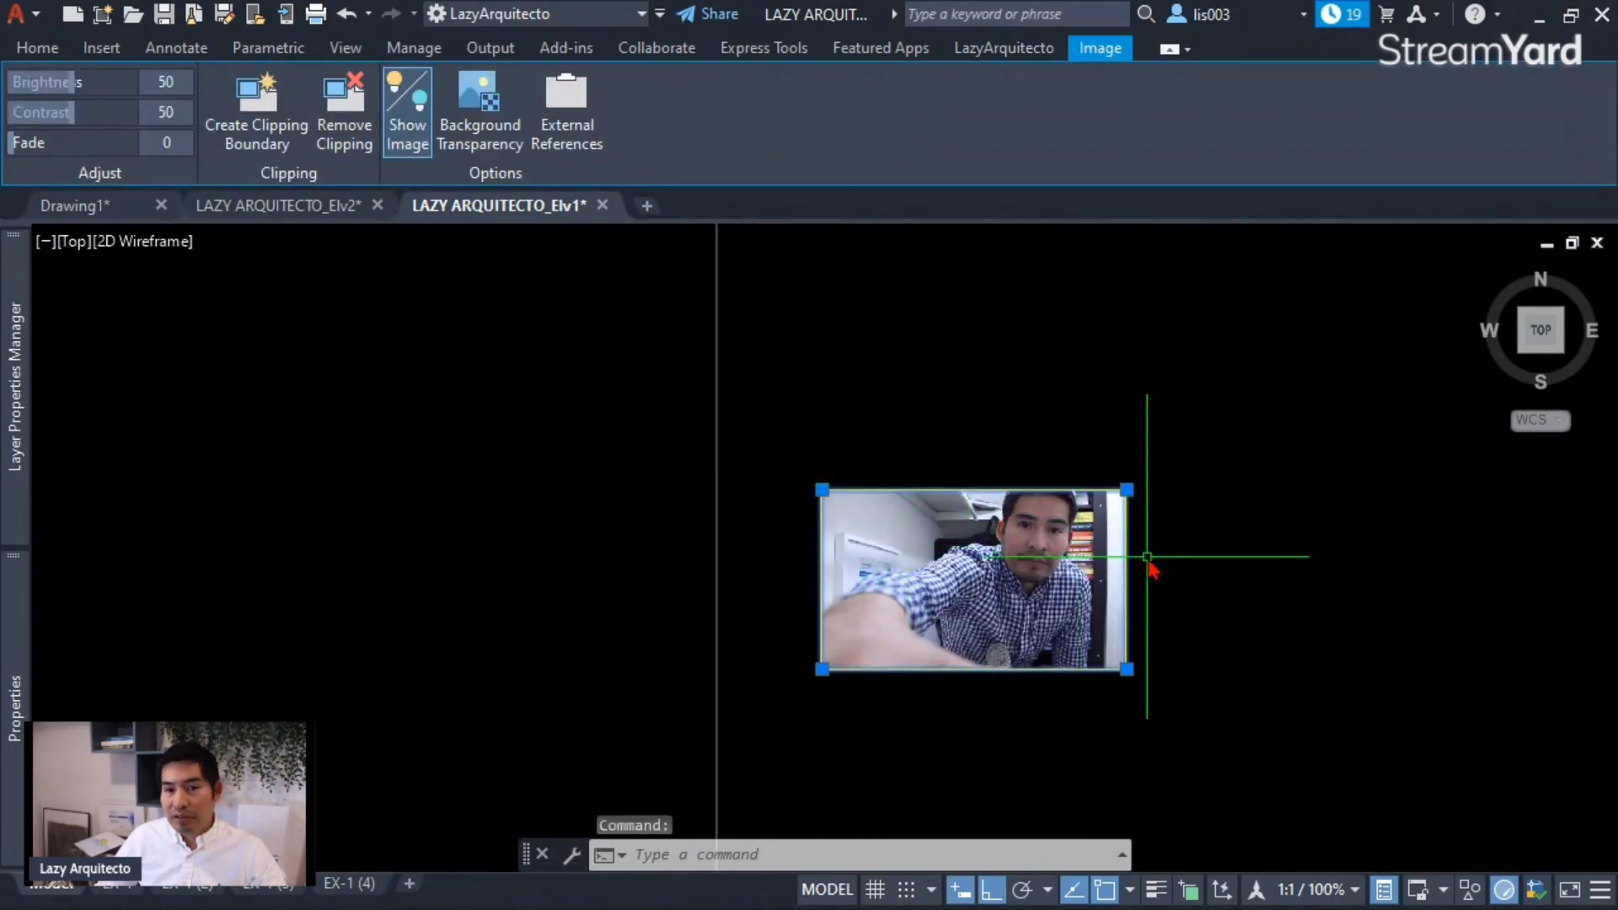
scroll(1023, 526, down, 3)
scroll(1022, 529, down, 3)
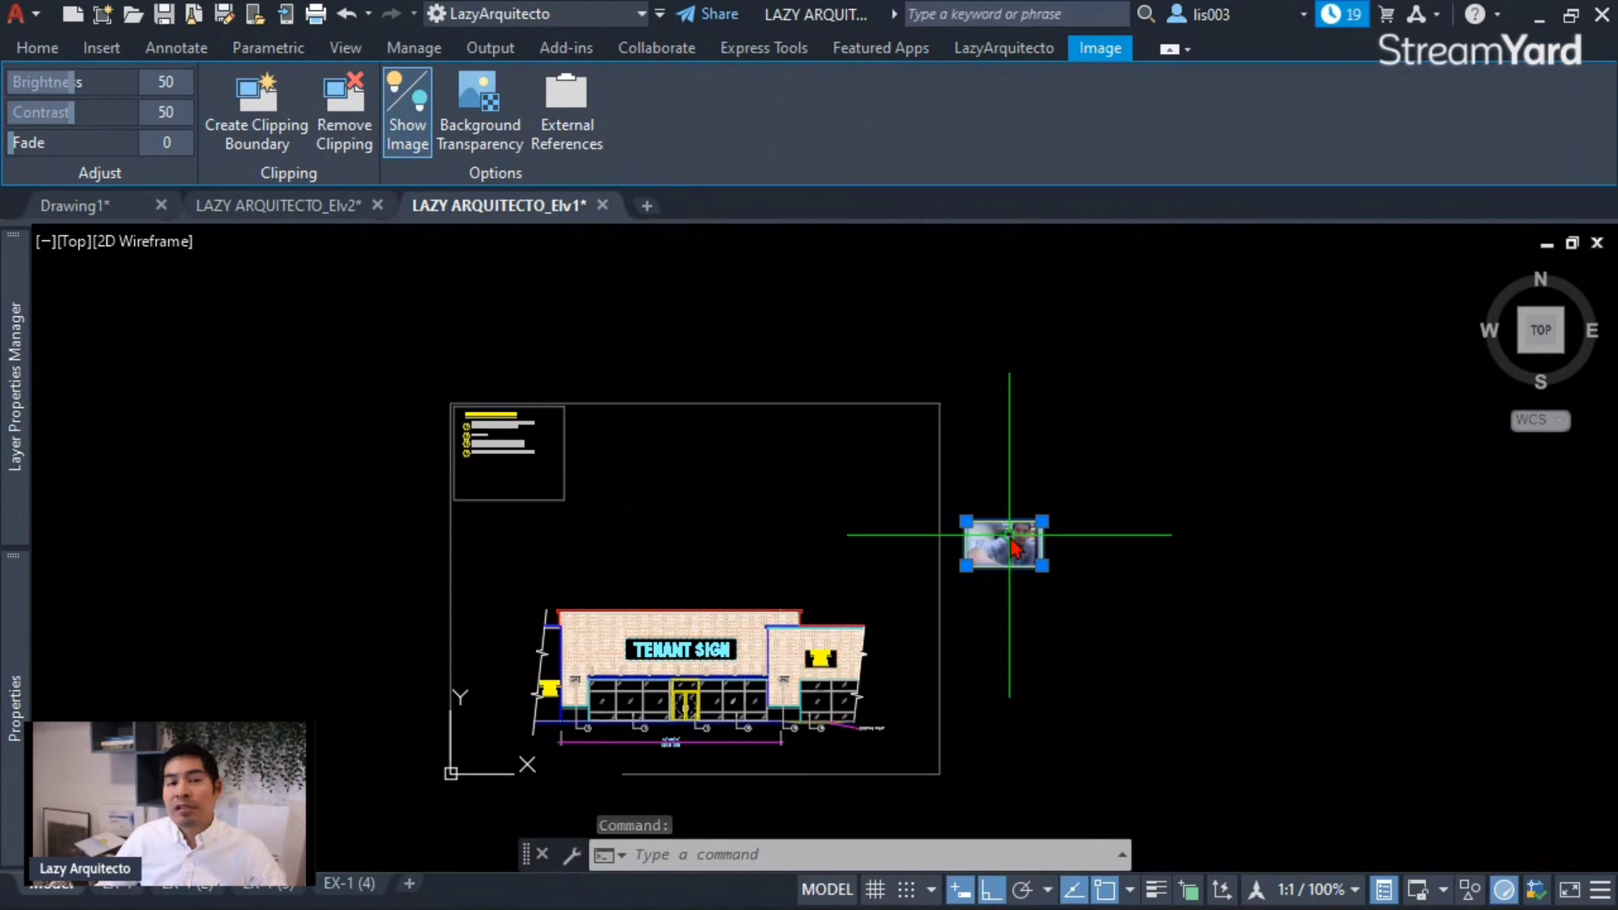
middle_drag(1016, 488, 932, 513)
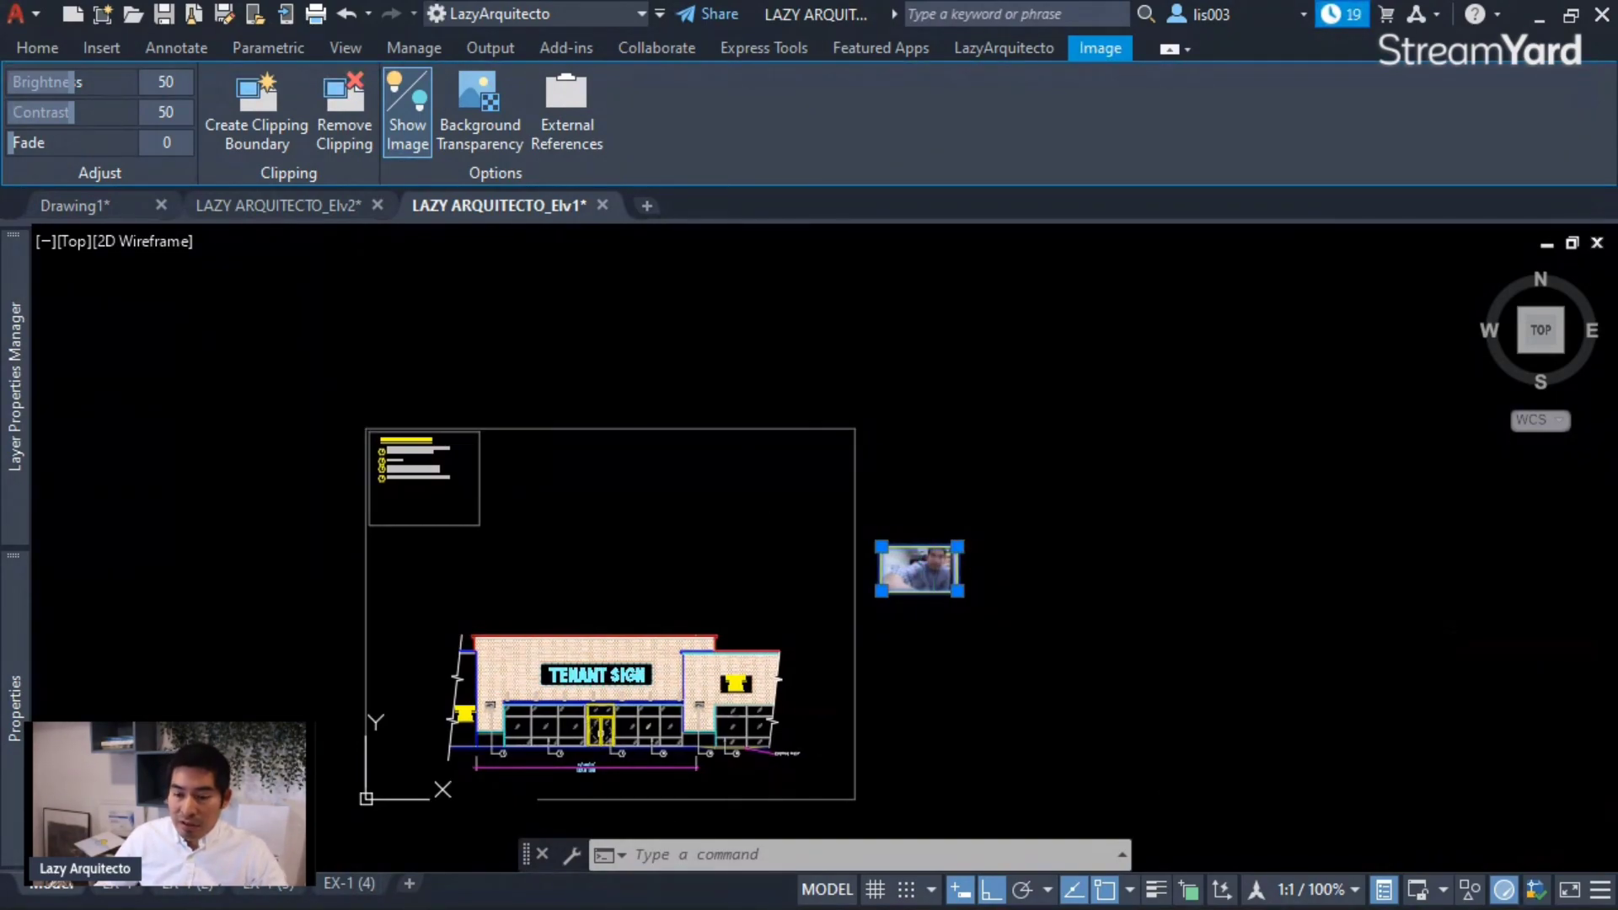
mouse_move(1617, 792)
mouse_down()
mouse_move(1377, 705)
mouse_move(1163, 740)
mouse_move(1211, 741)
mouse_up()
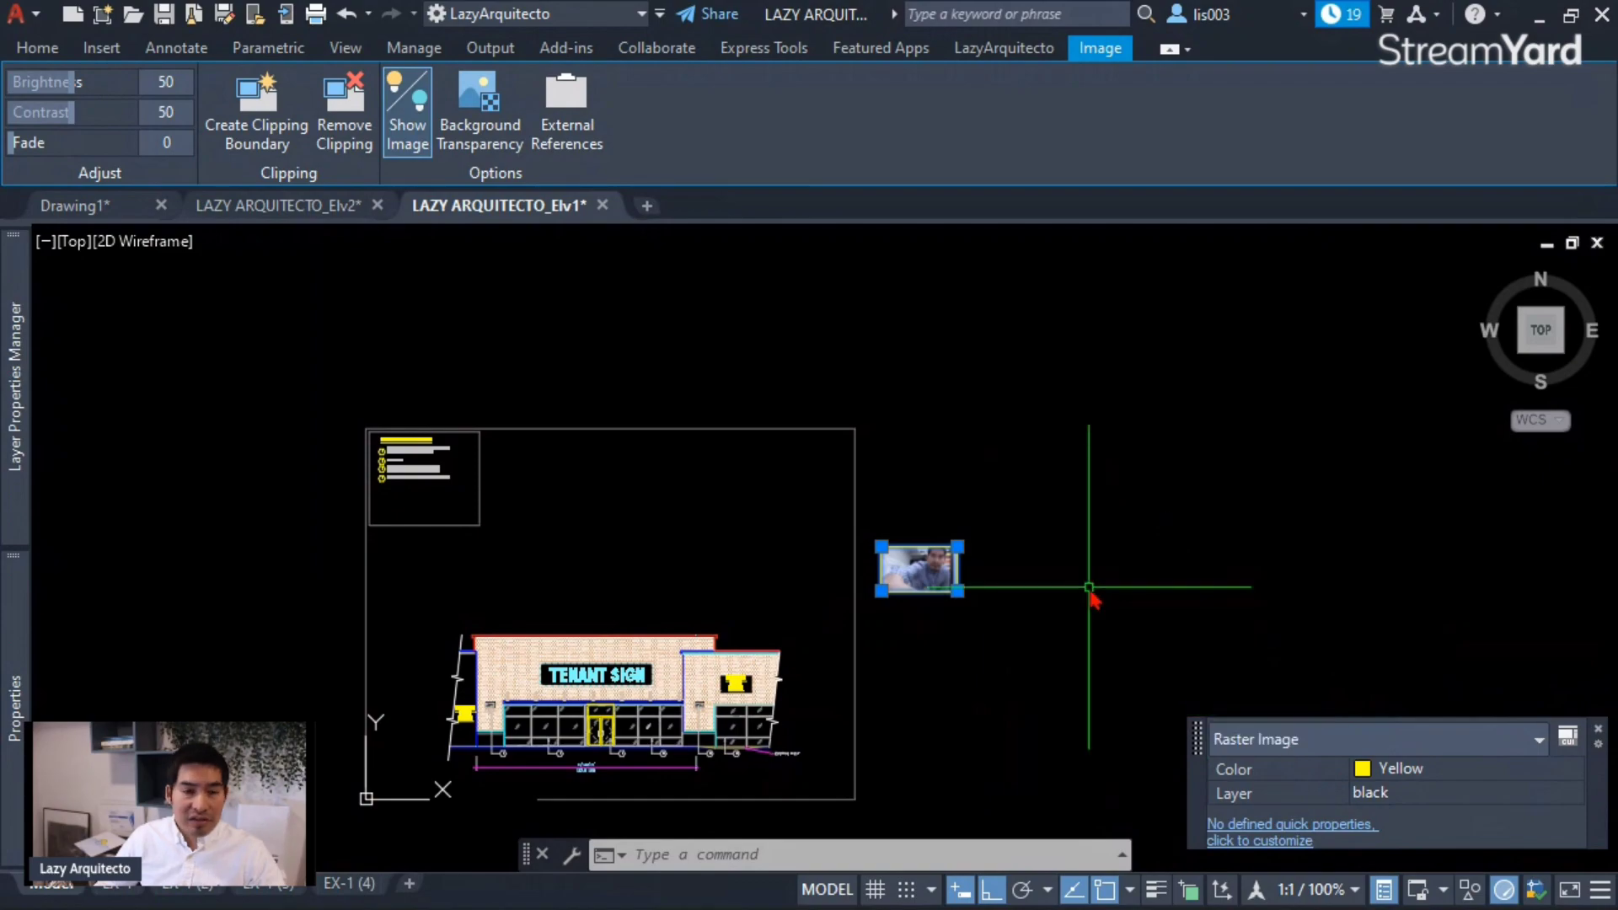
key(Escape)
- Test selecting the photo by its yellow frame and by a point inside the picture, clearing the selection each time
scroll(859, 544, up, 9)
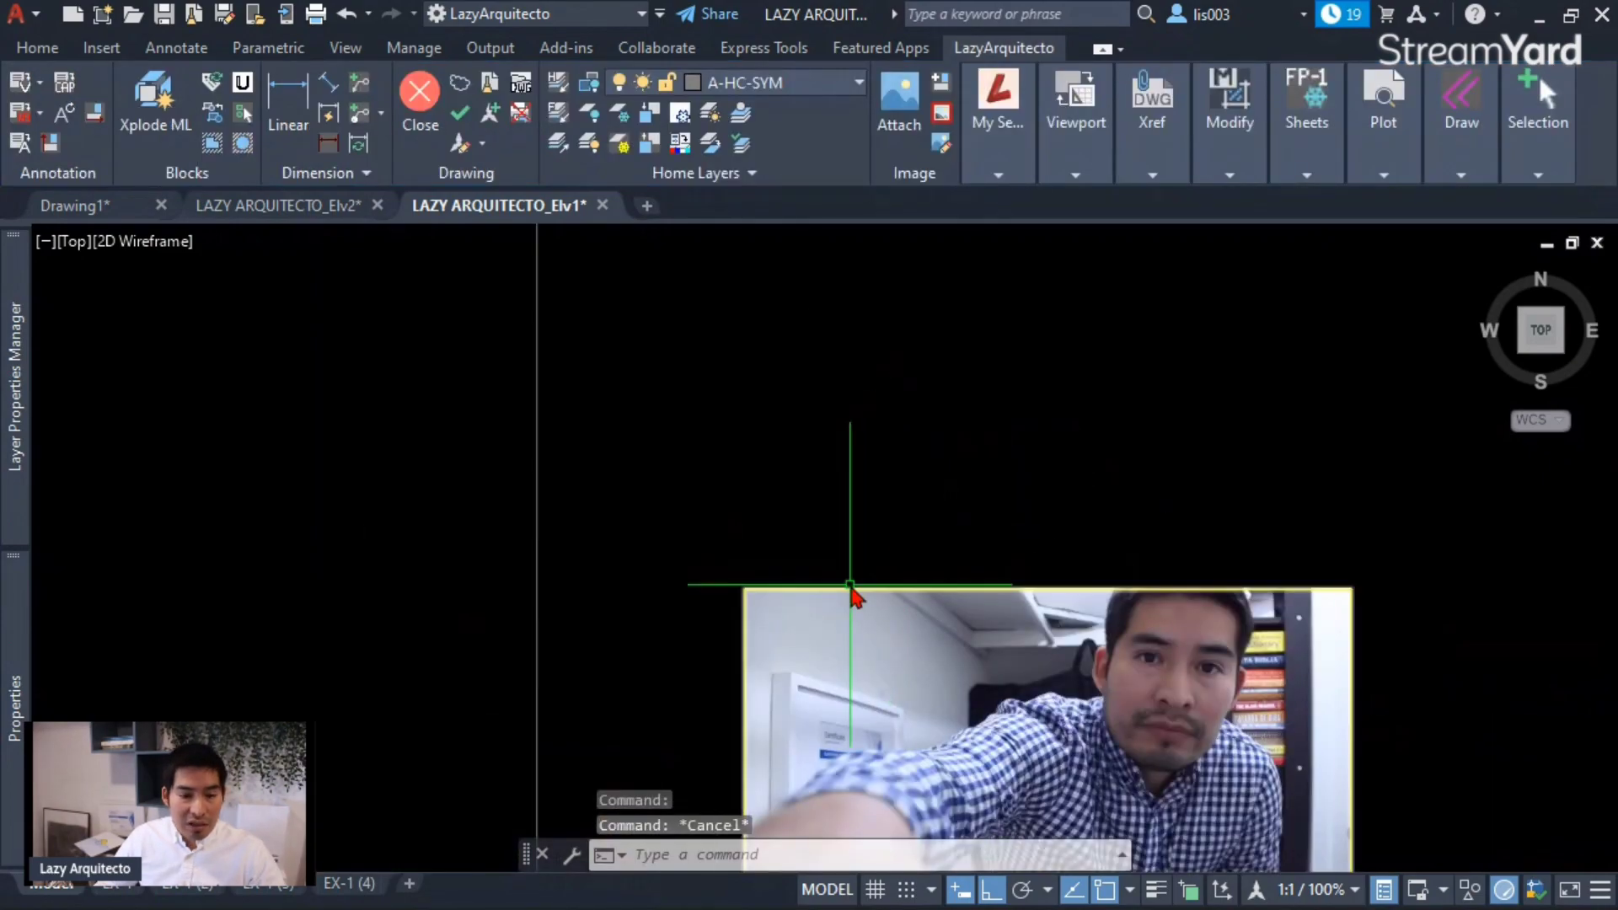
click(853, 589)
scroll(839, 505, down, 3)
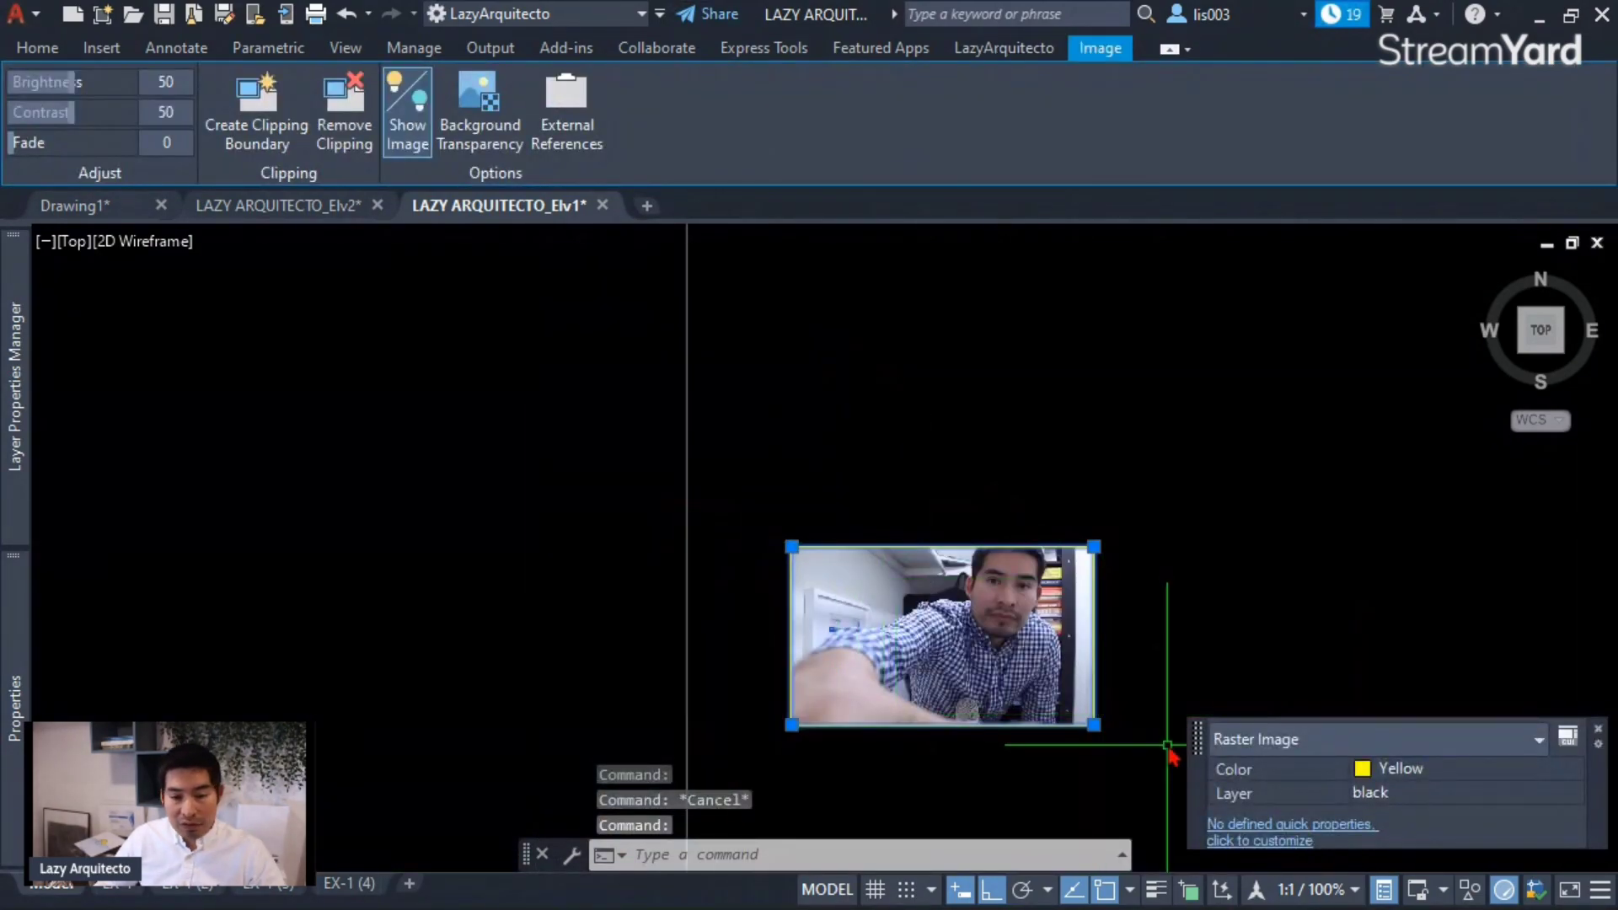
key(Escape)
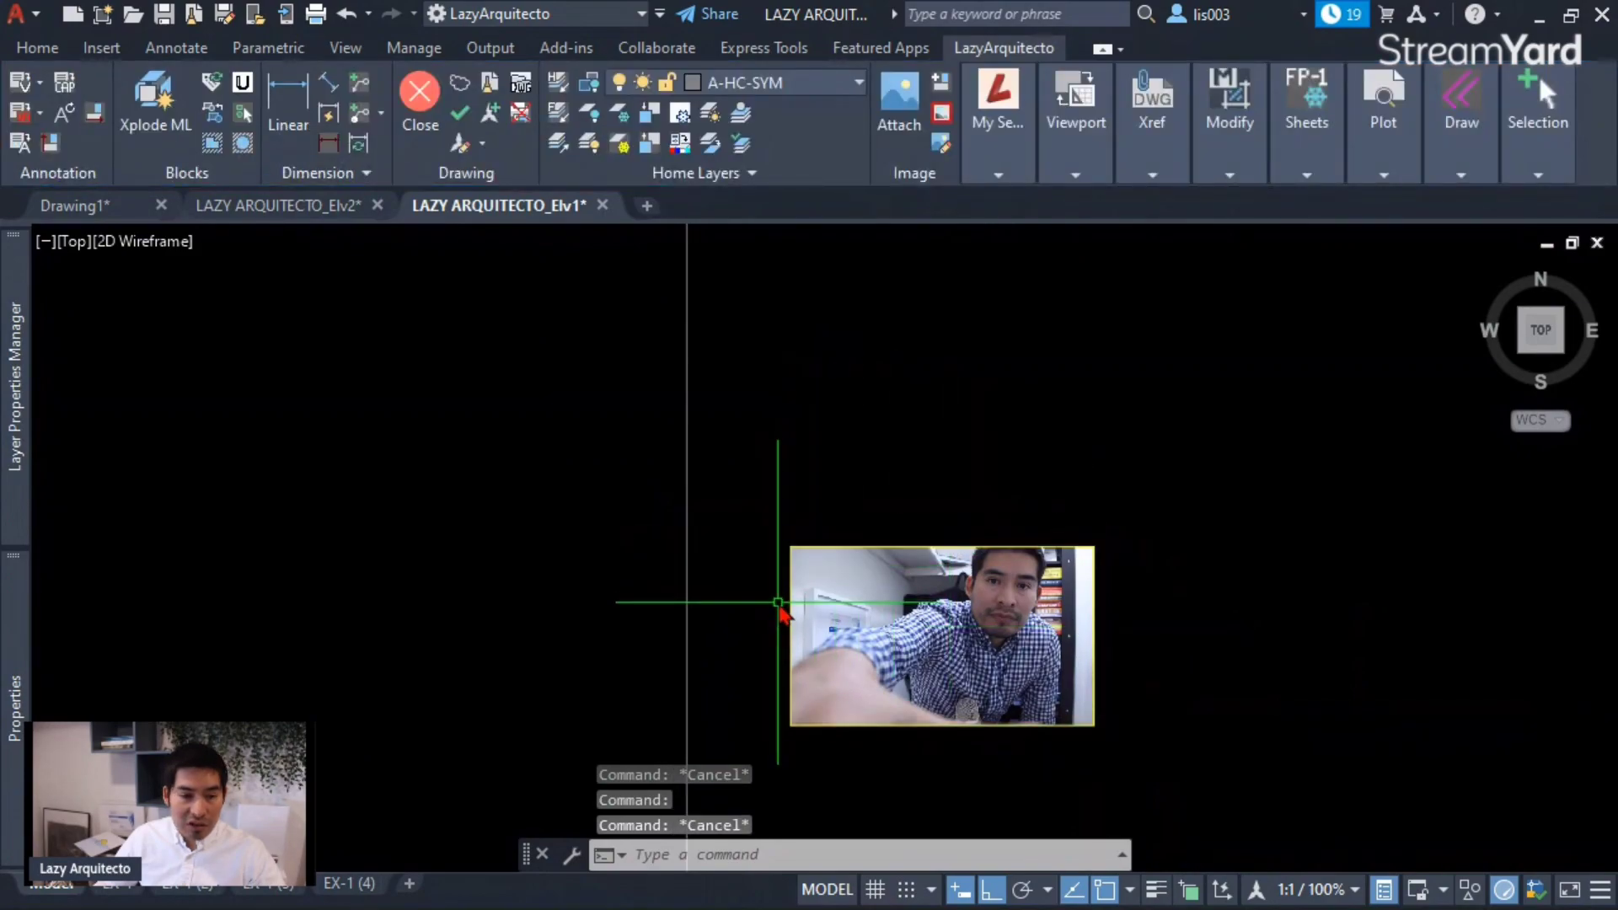
click(832, 595)
click(817, 508)
key(Escape)
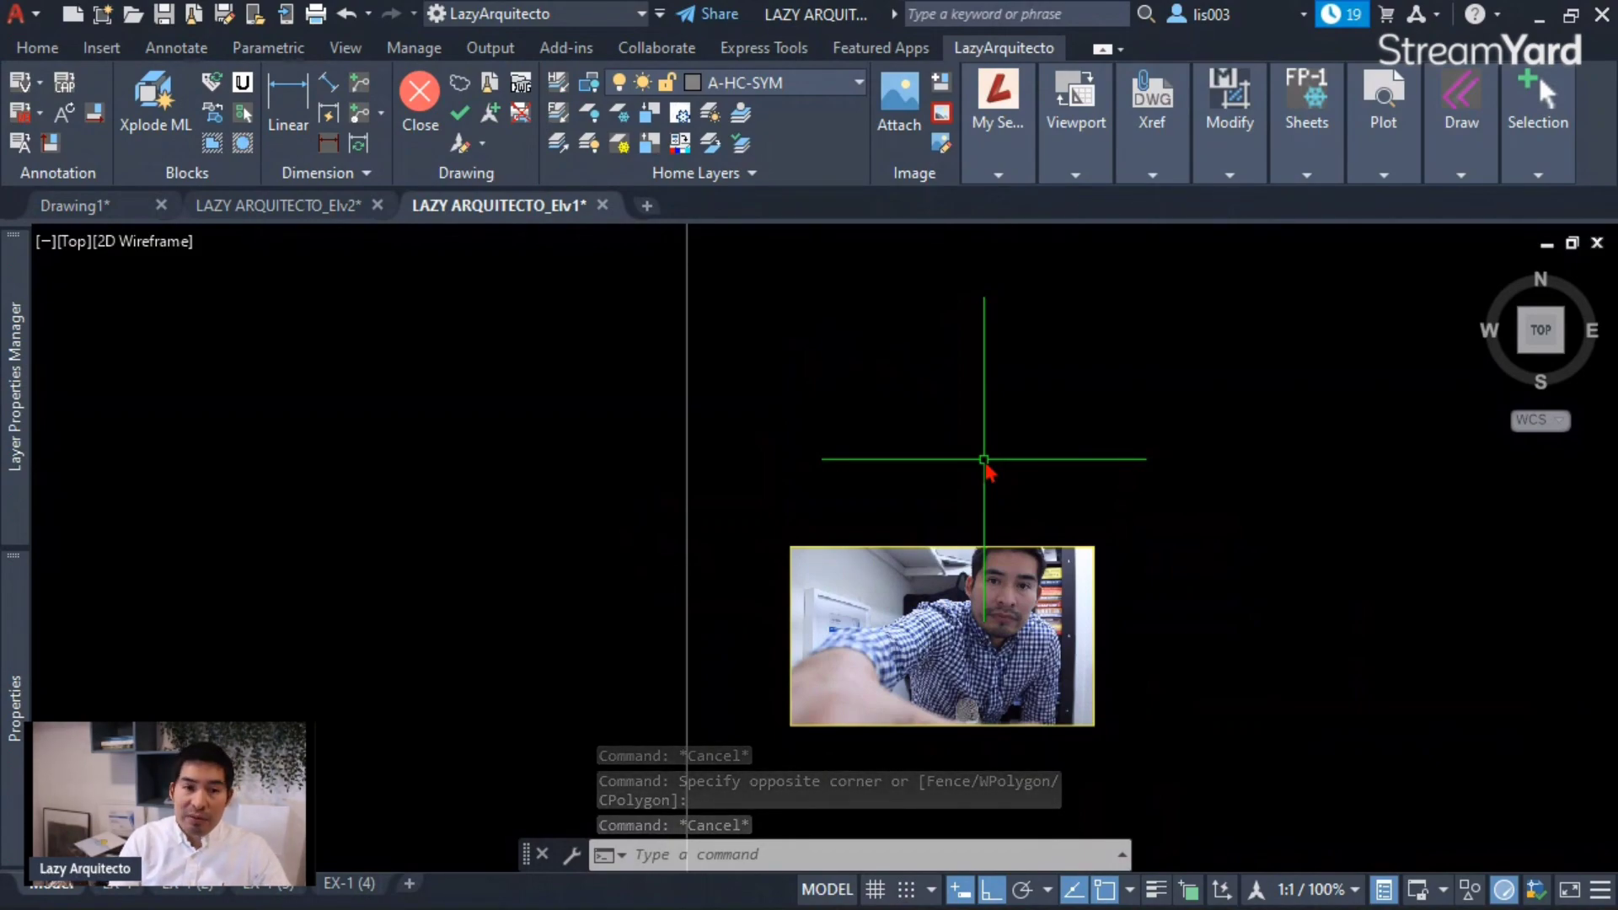
- Hide the image frames by setting the IMAGEFRAME system variable to 0, and inspect the photo's edges
text(image)
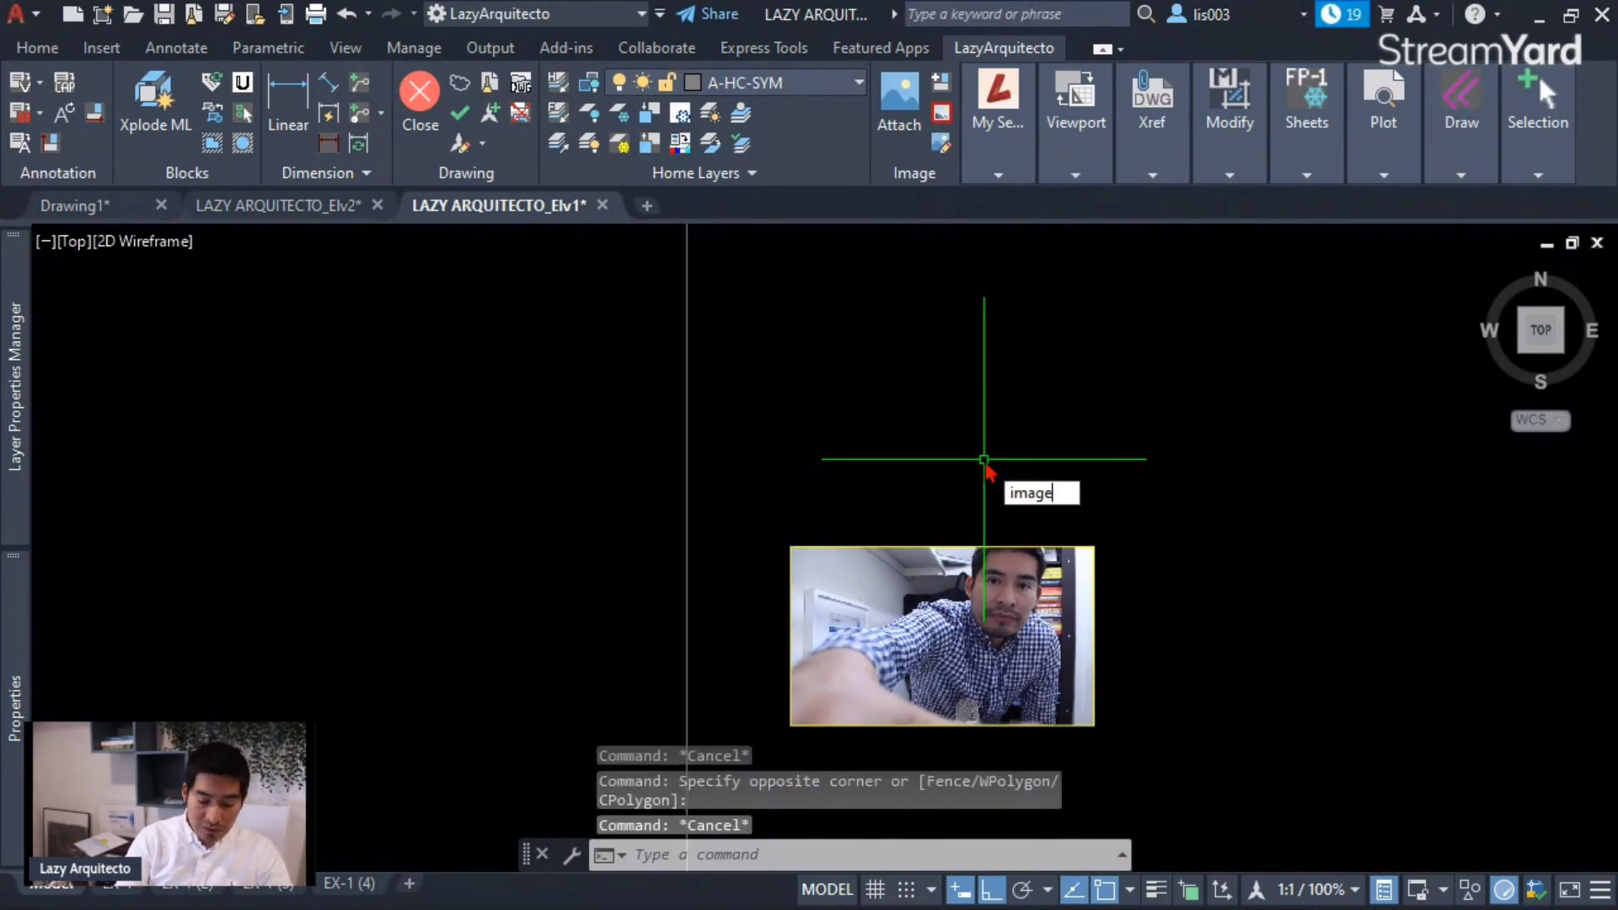
text(frame)
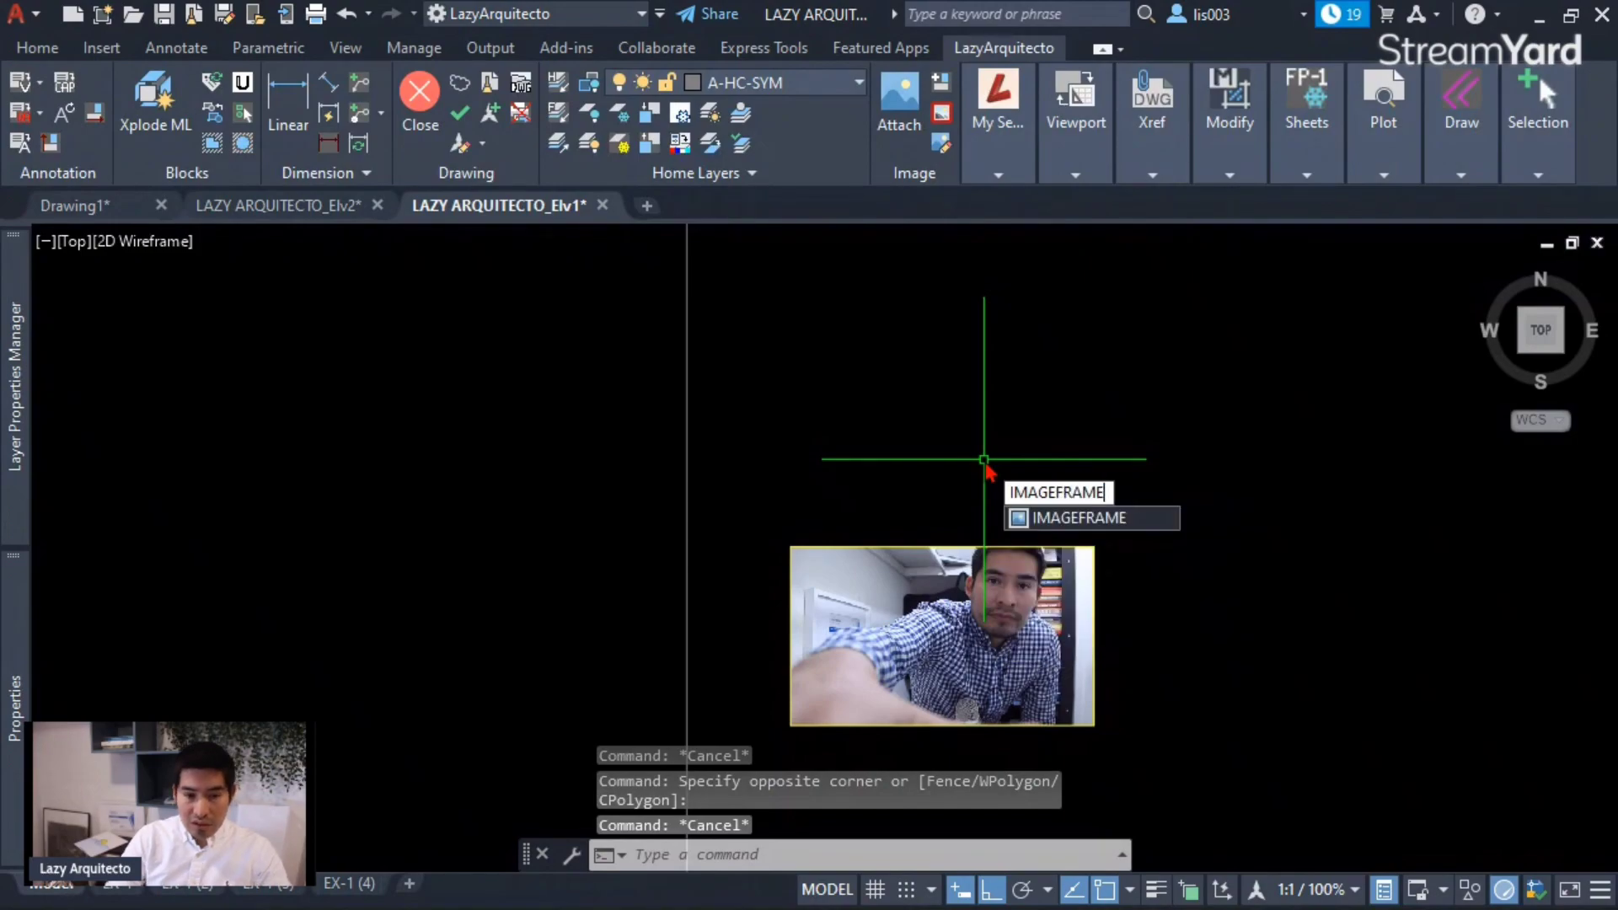
key(Return)
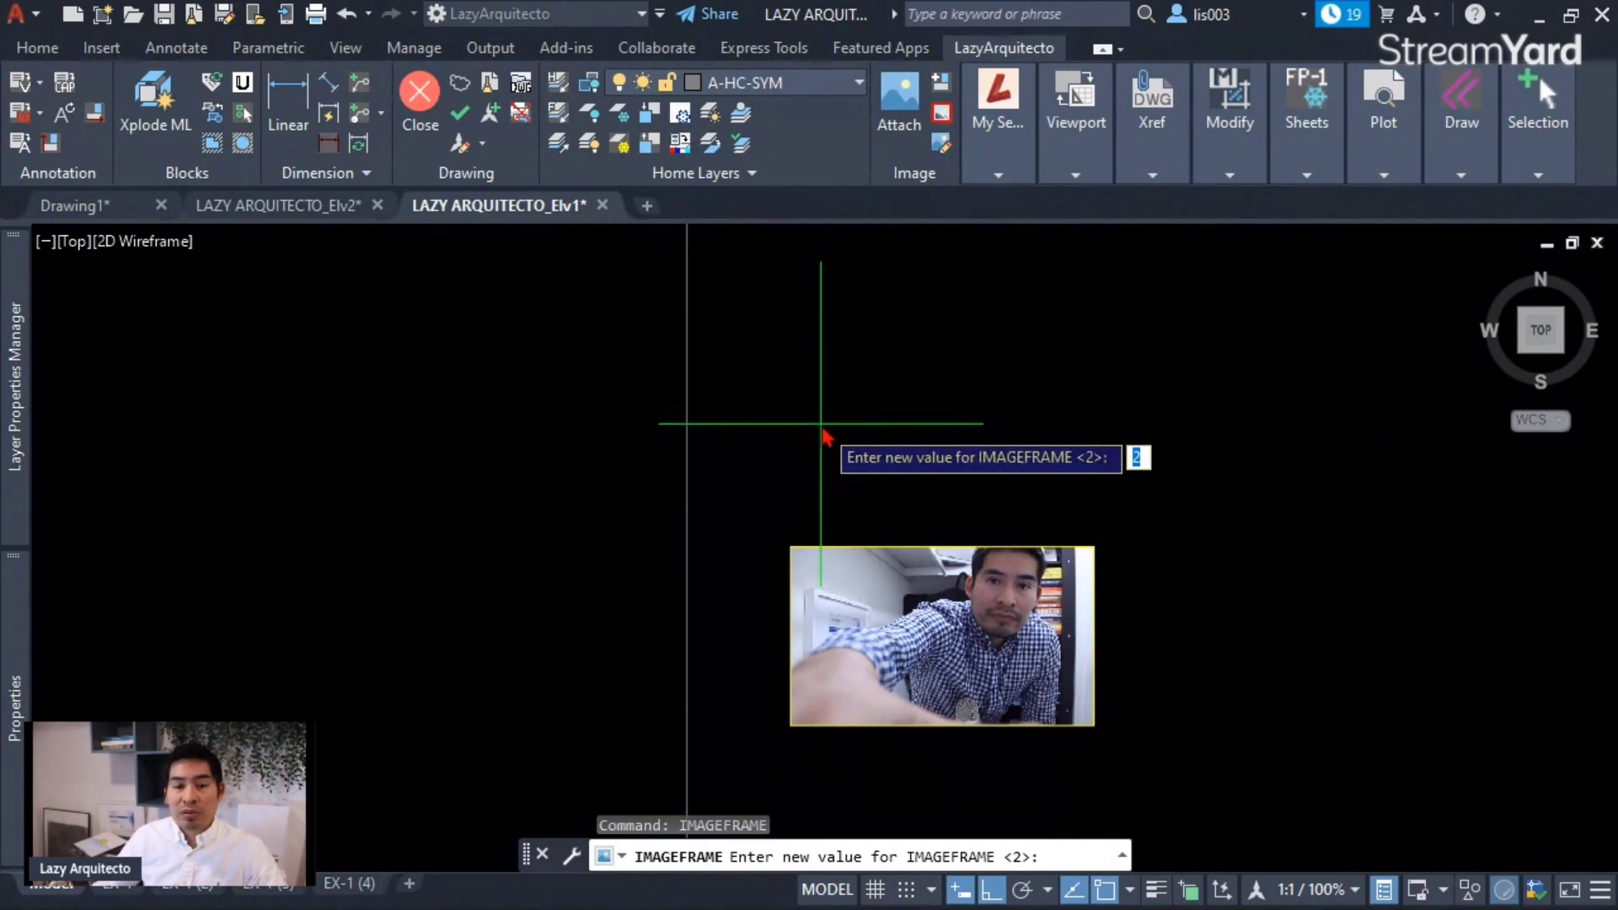
text(0)
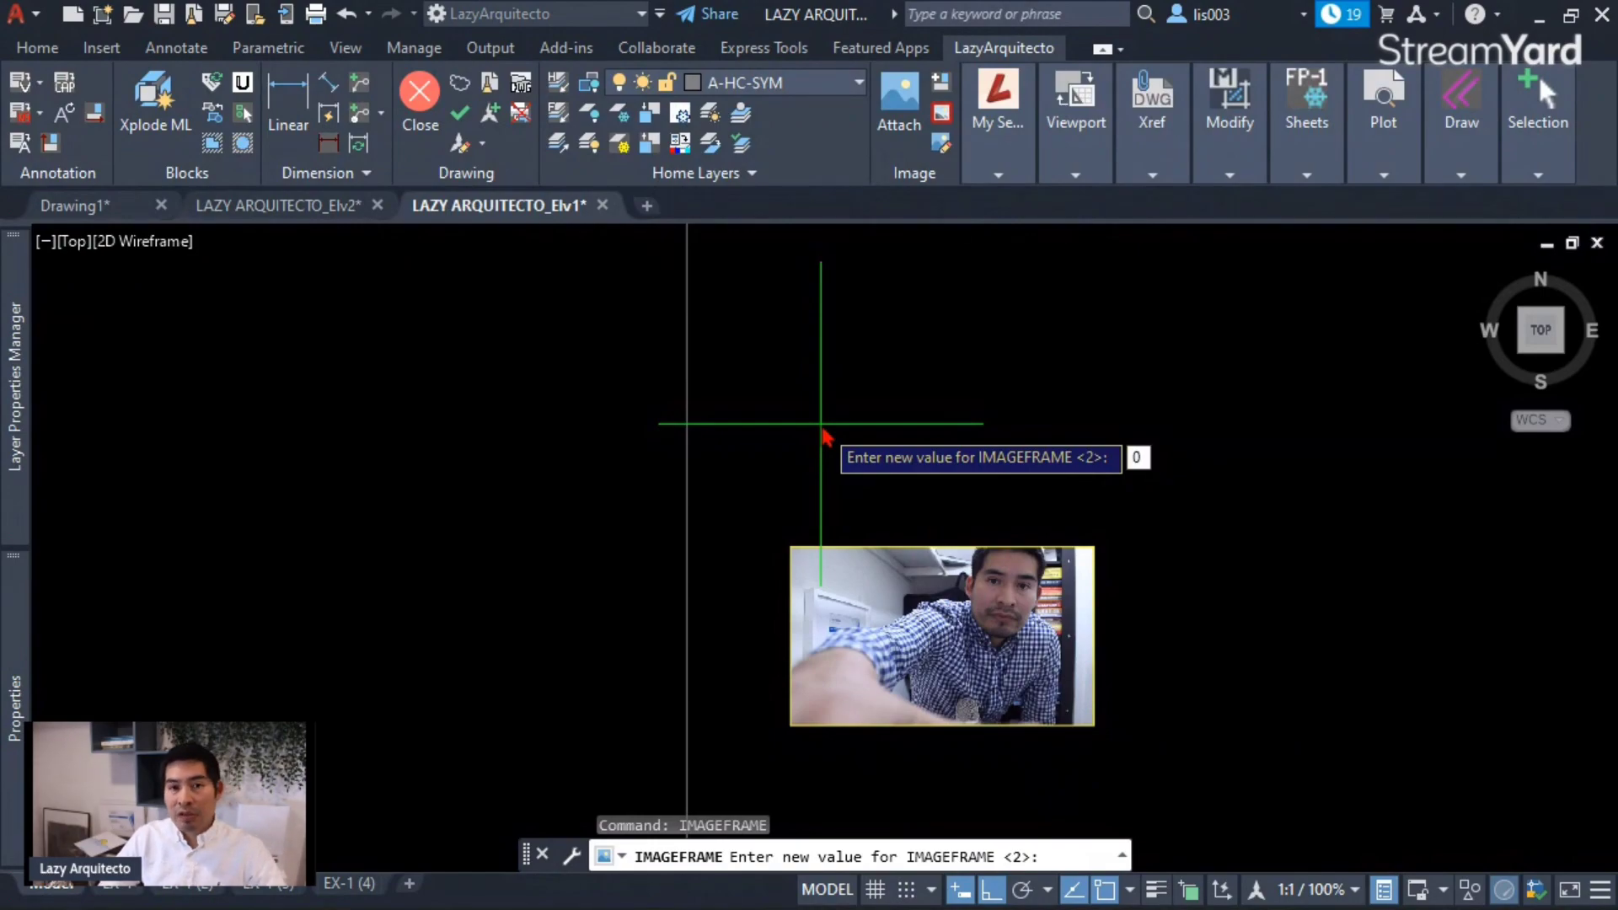
key(Return)
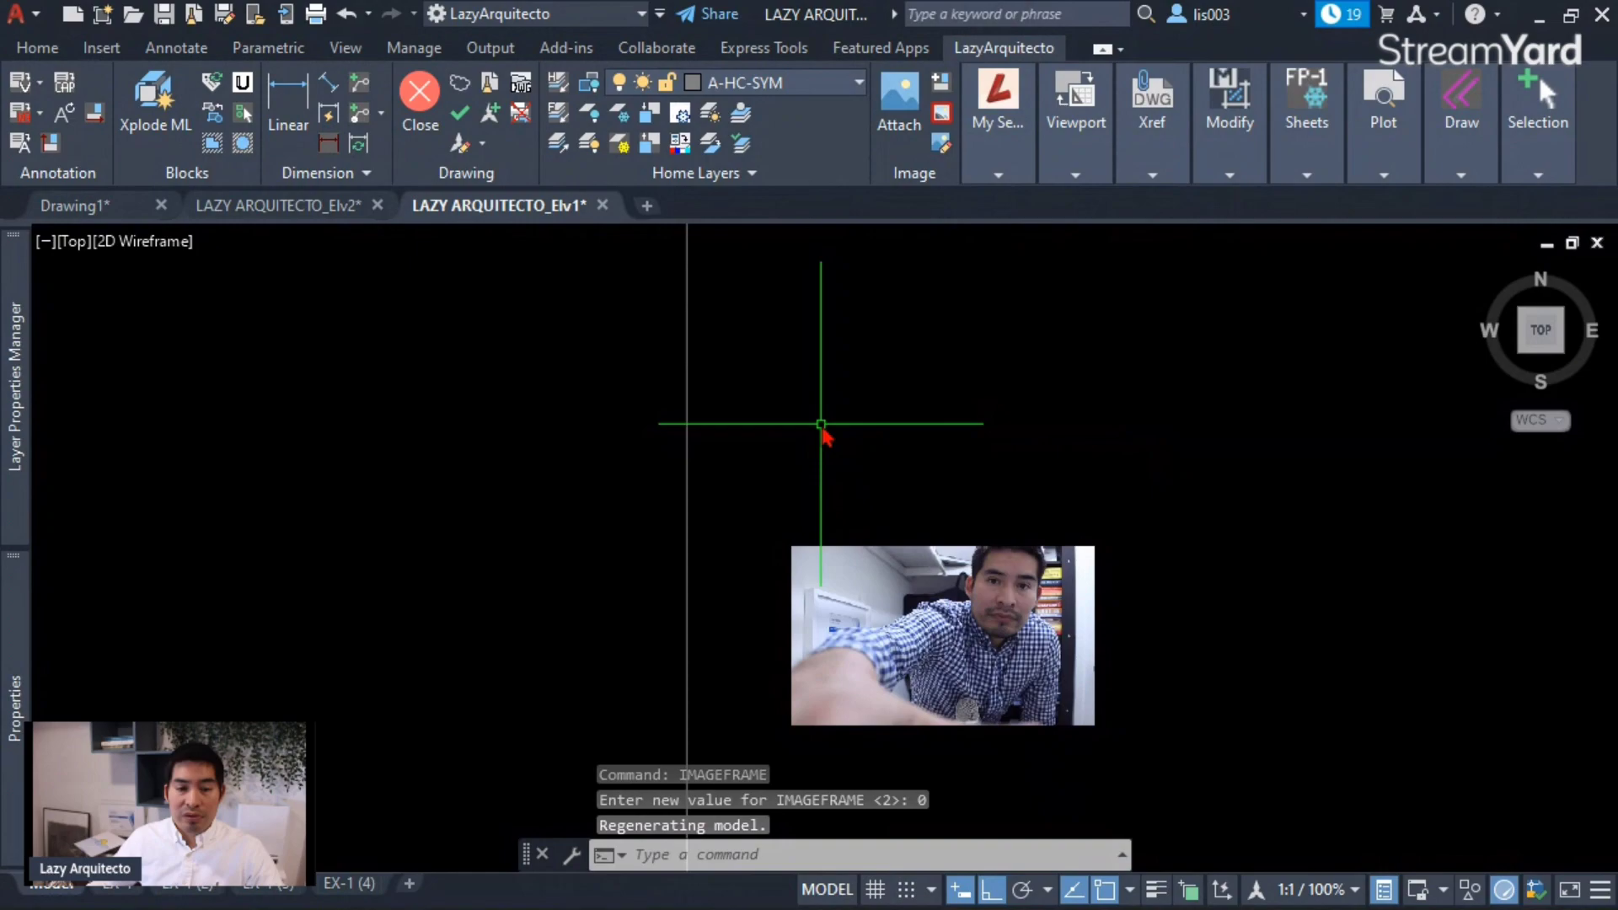
scroll(880, 619, up, 5)
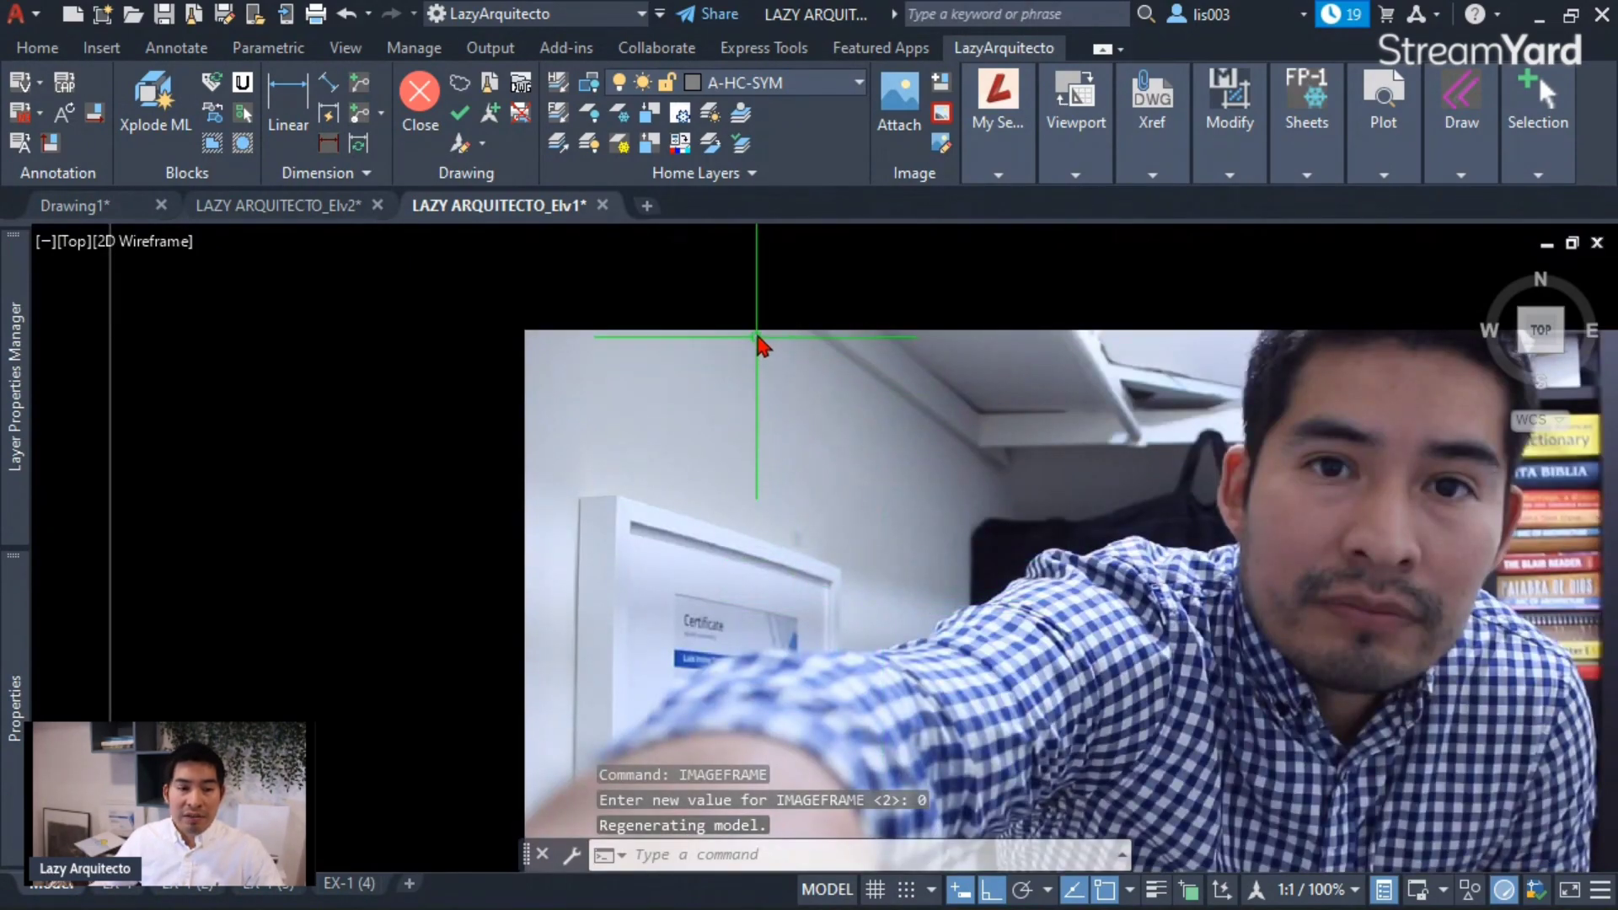
scroll(726, 371, down, 6)
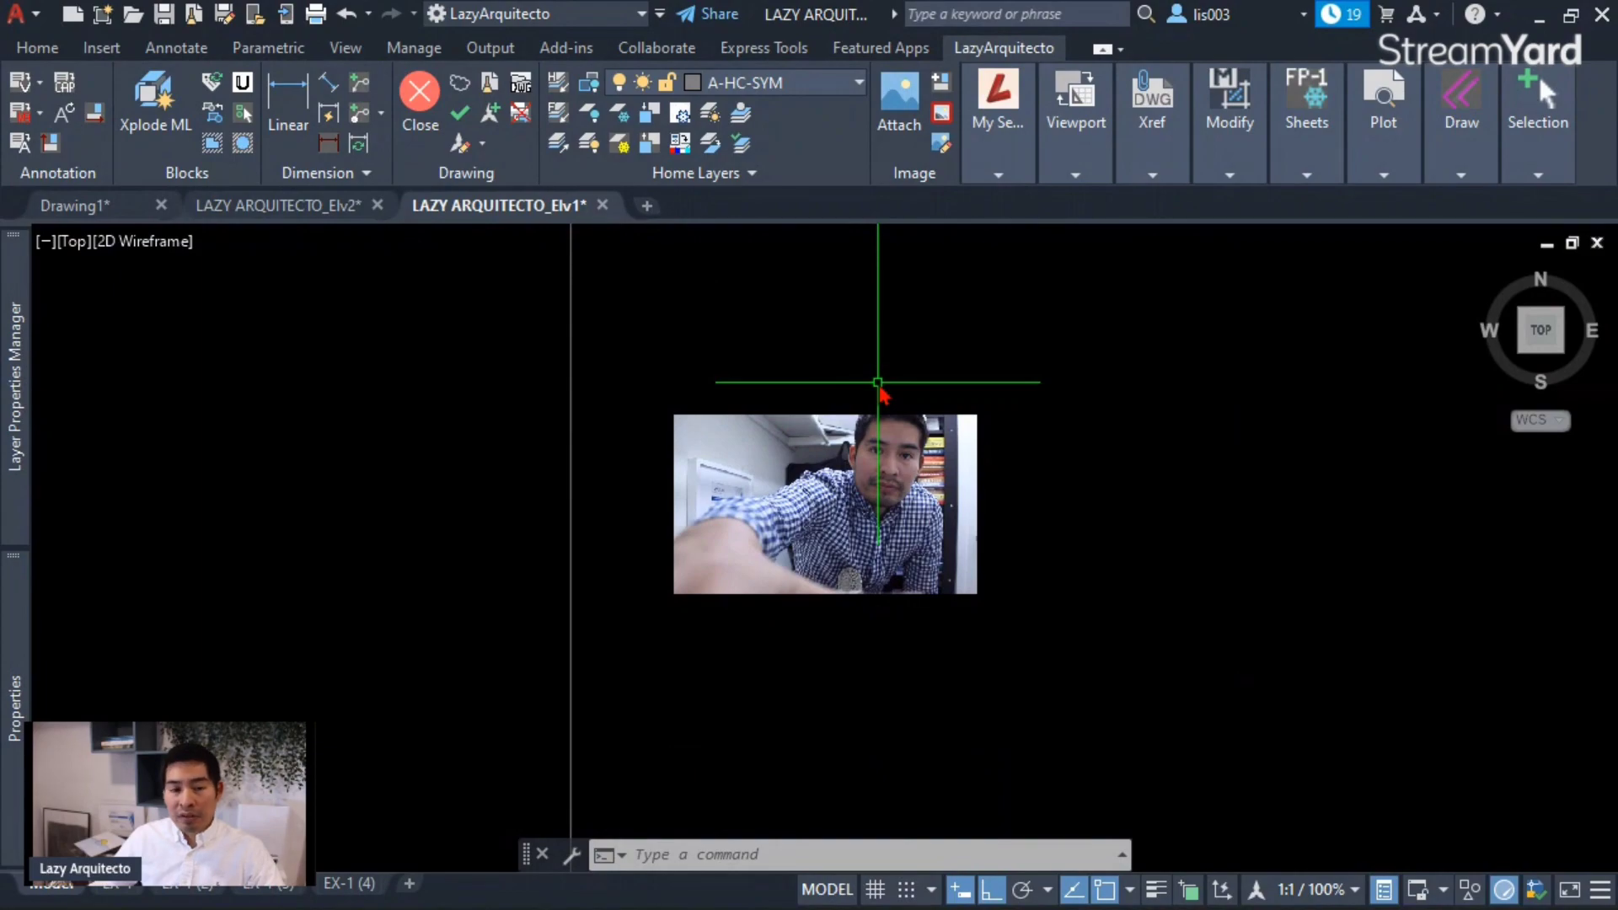
middle_drag(878, 383, 977, 475)
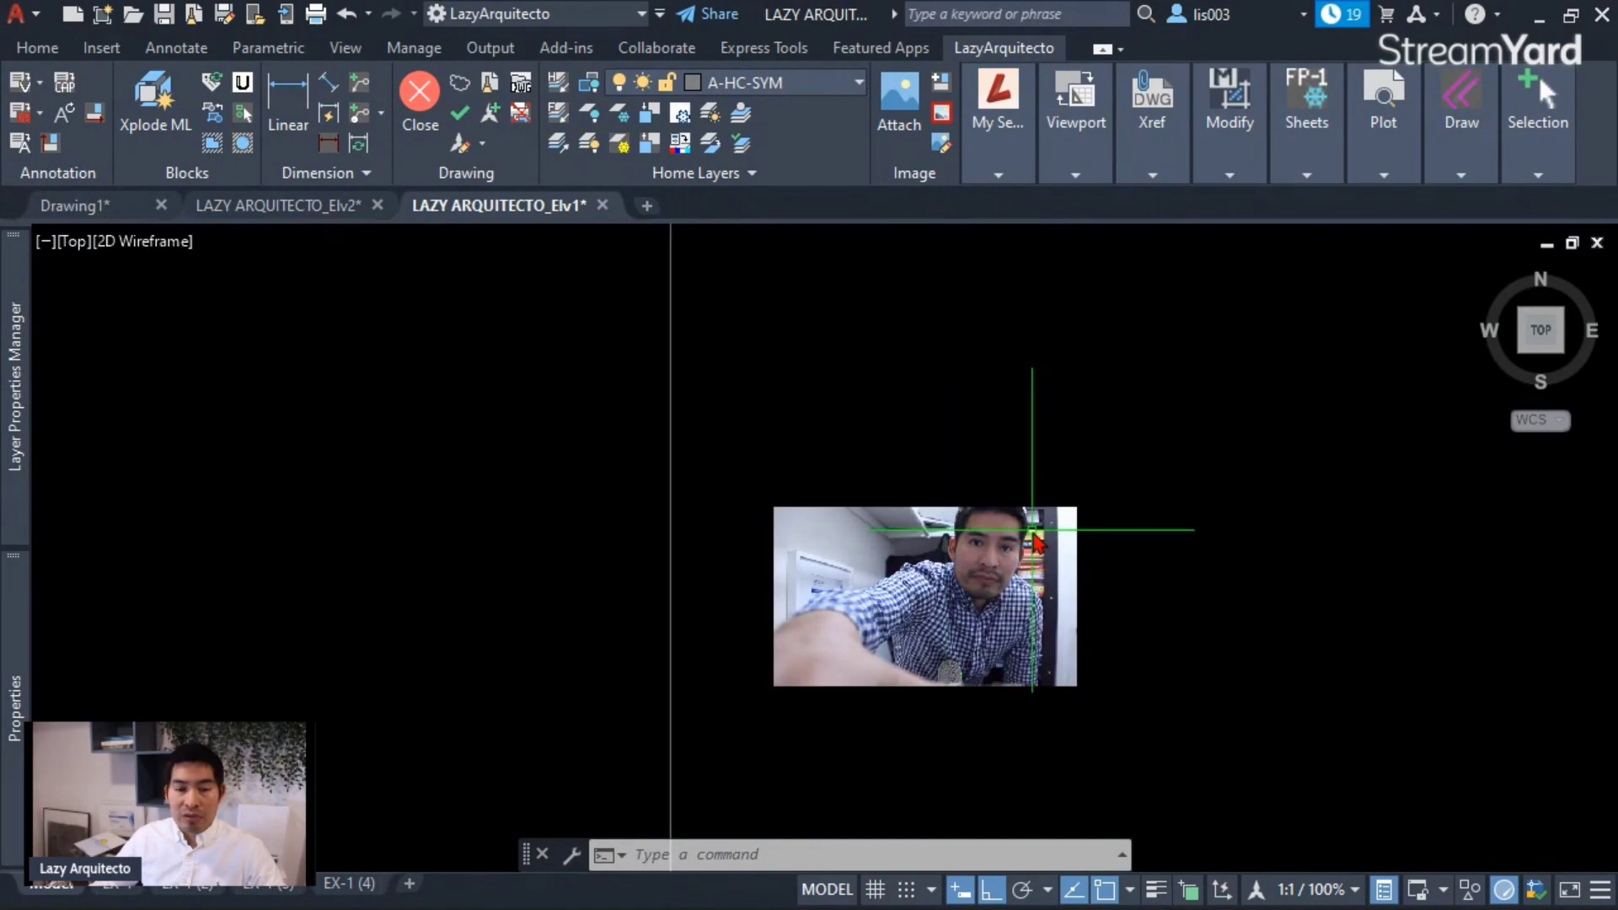
- Display the image frames by setting the IMAGEFRAME system variable to 1, and check the photo beside the sheet
scroll(1024, 539, down, 3)
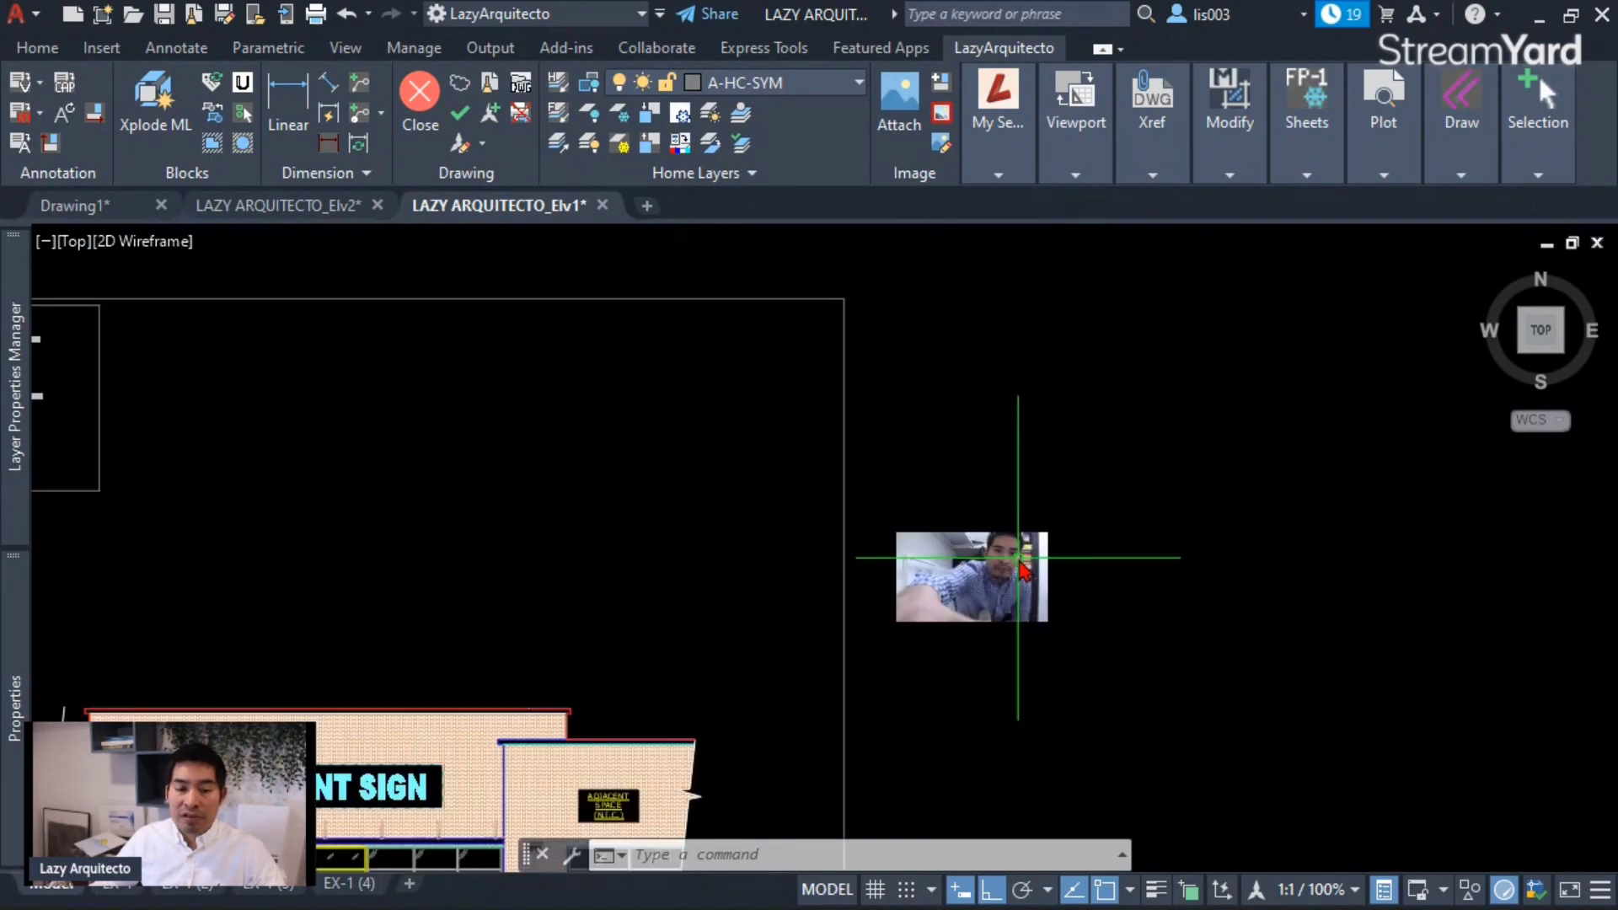
middle_drag(1001, 576, 965, 580)
text(IMAGEFR)
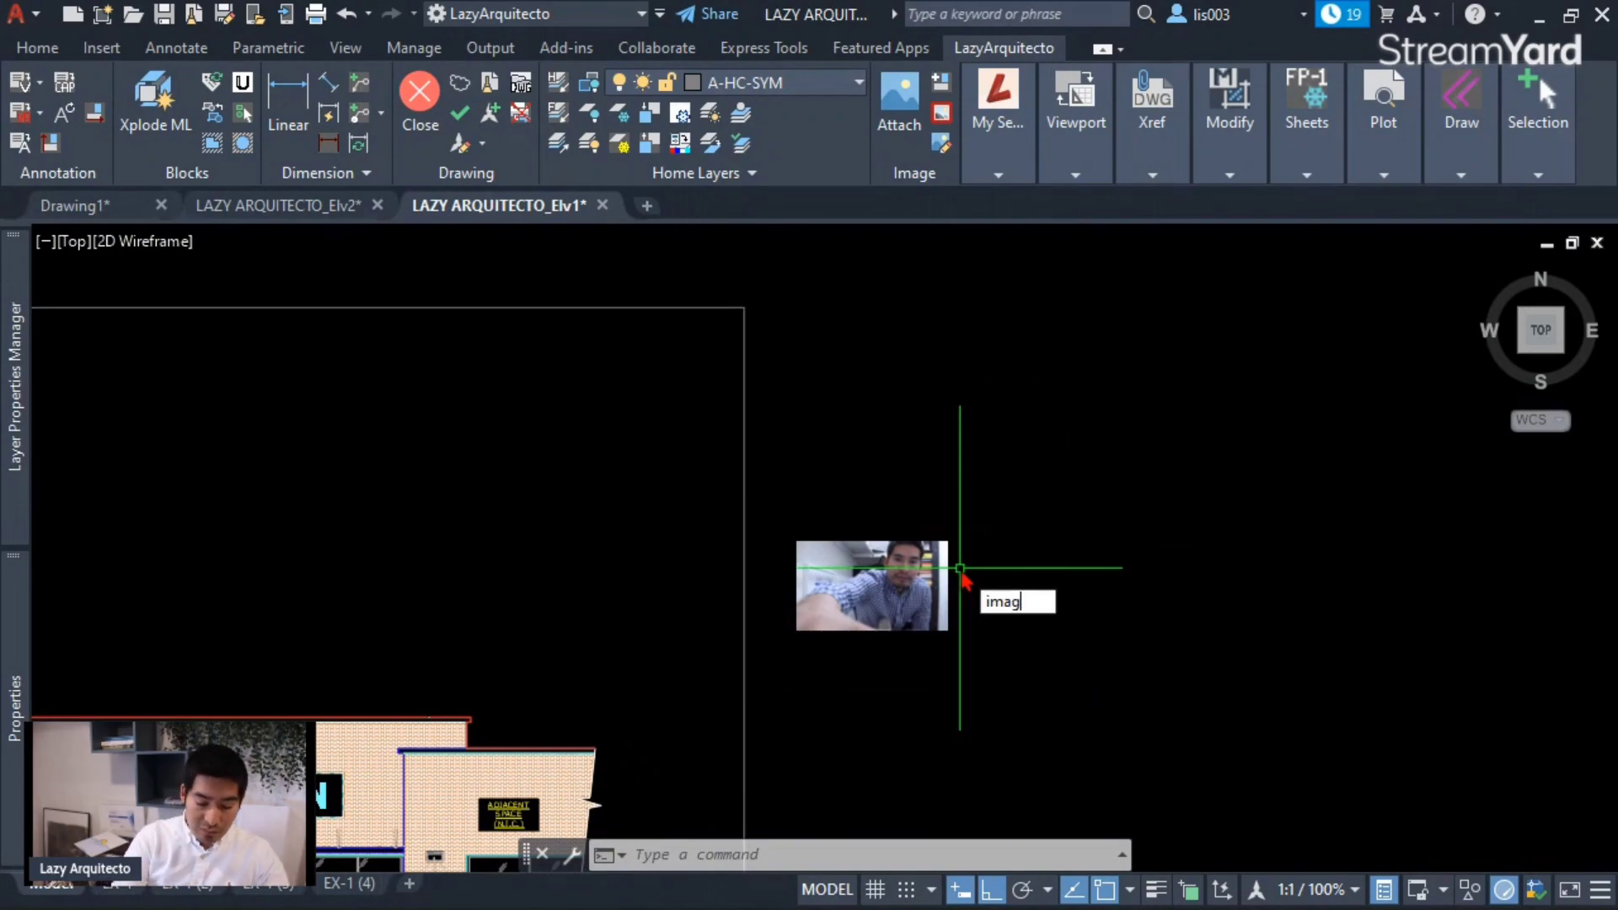
key(Return)
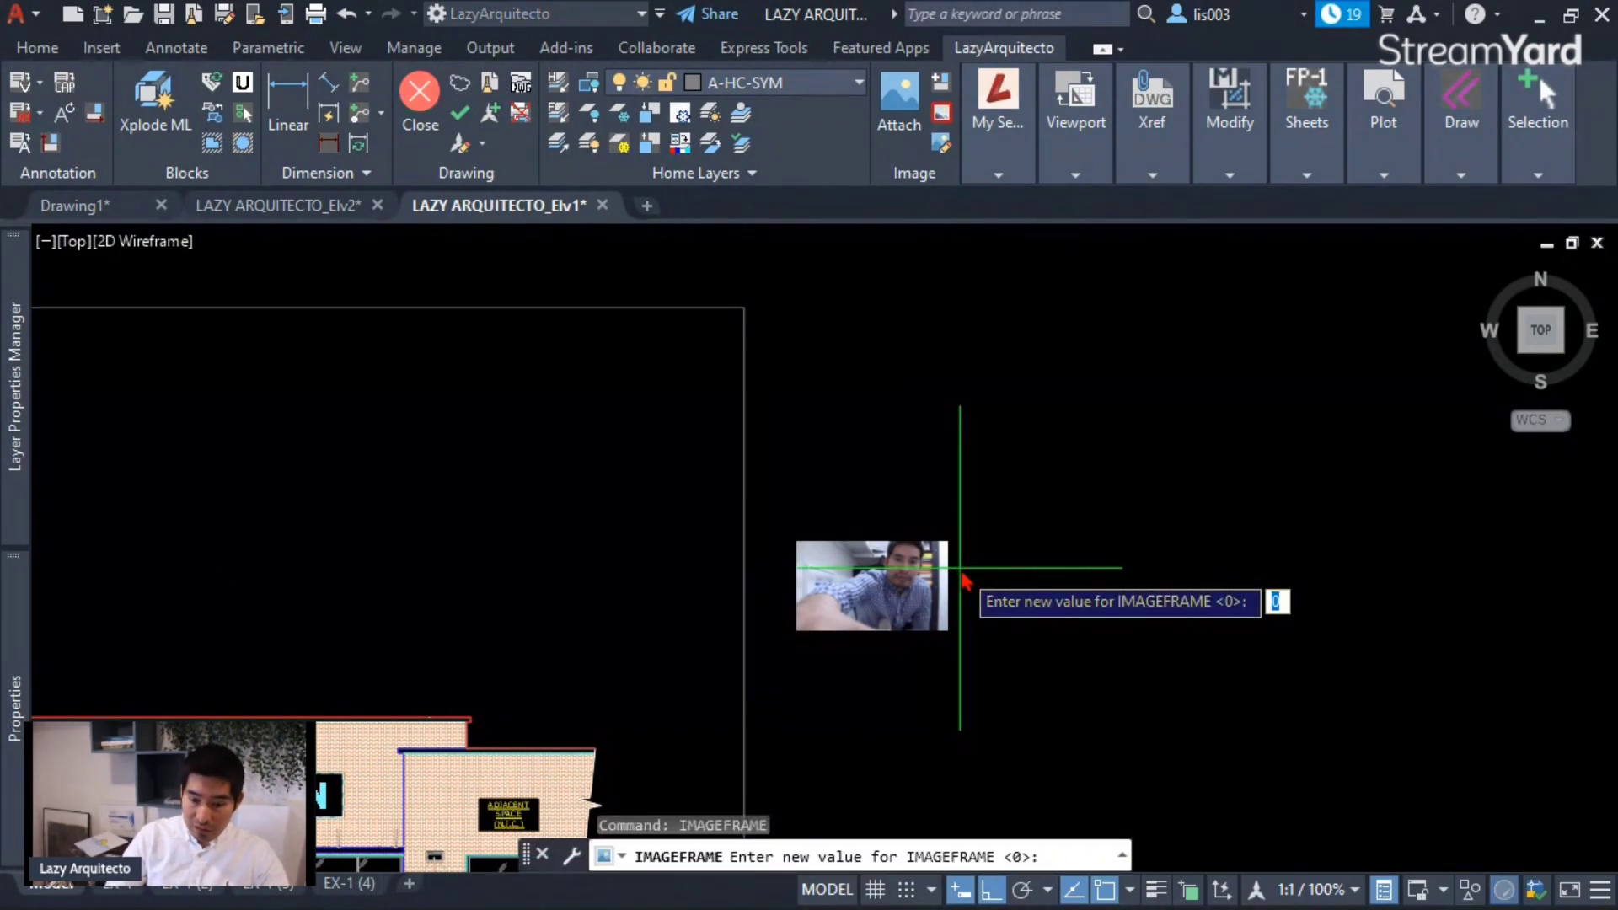
text(1)
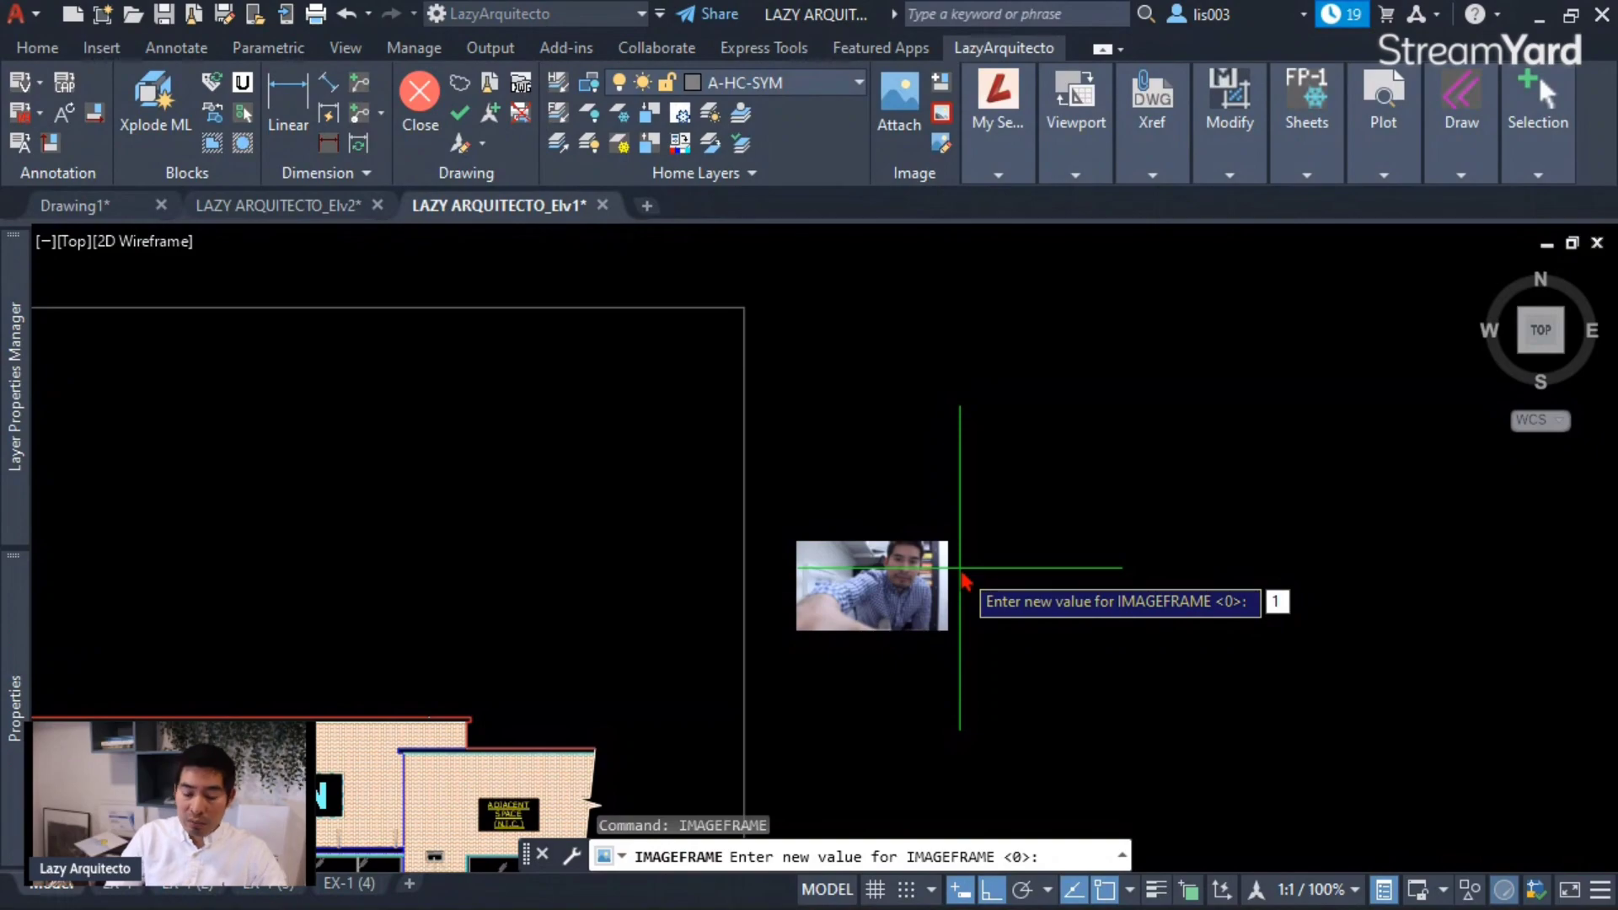
key(Return)
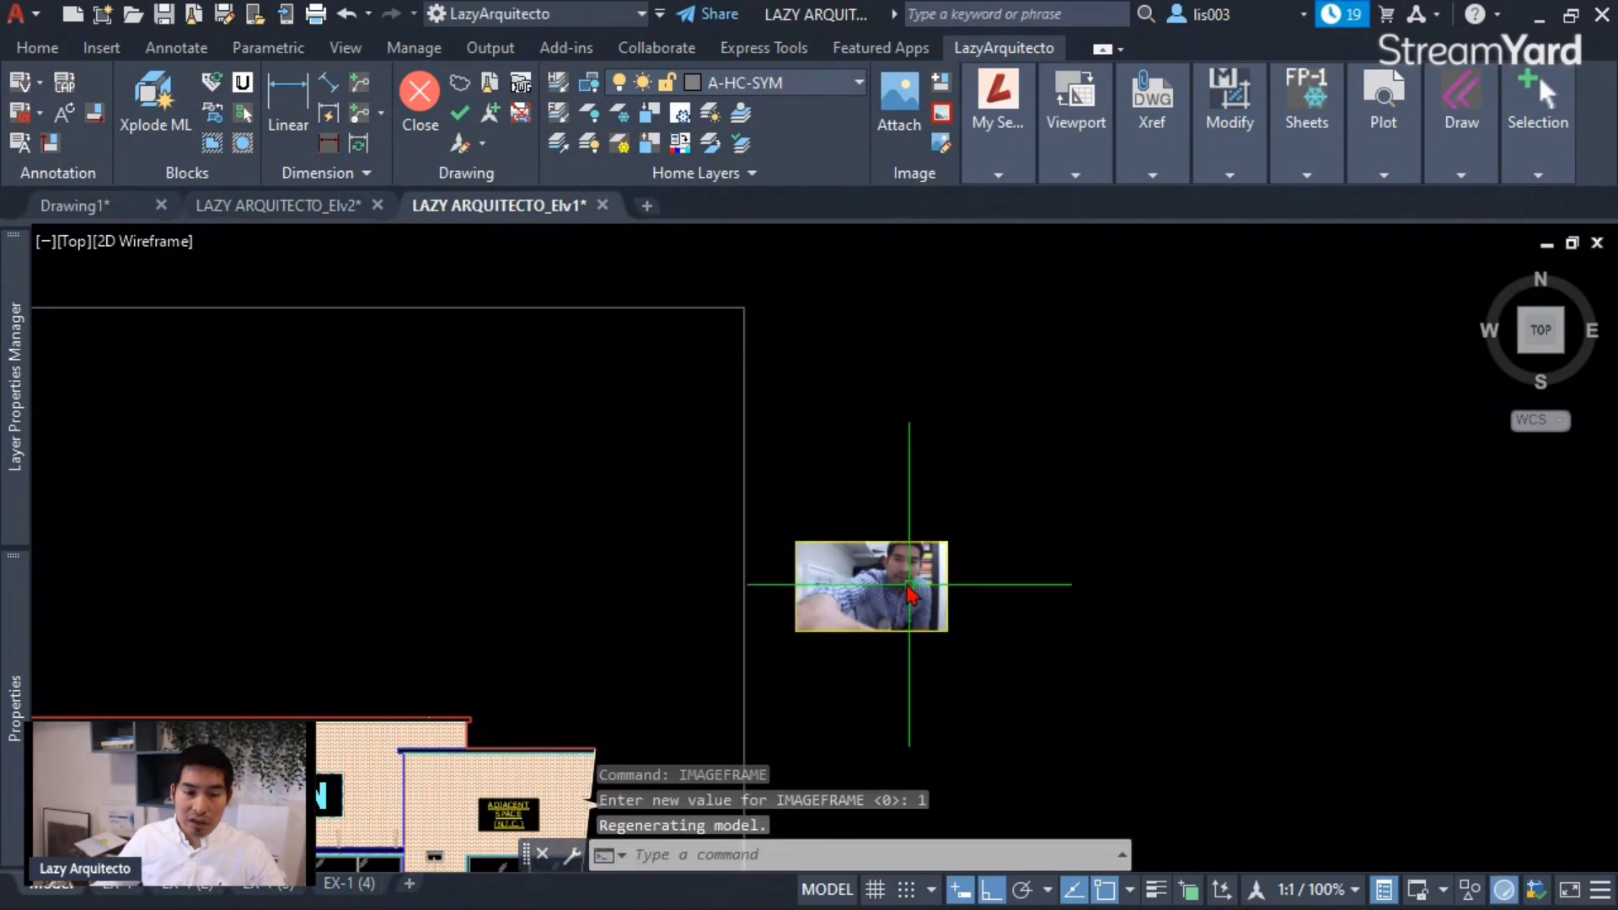
scroll(889, 569, up, 4)
scroll(888, 567, down, 4)
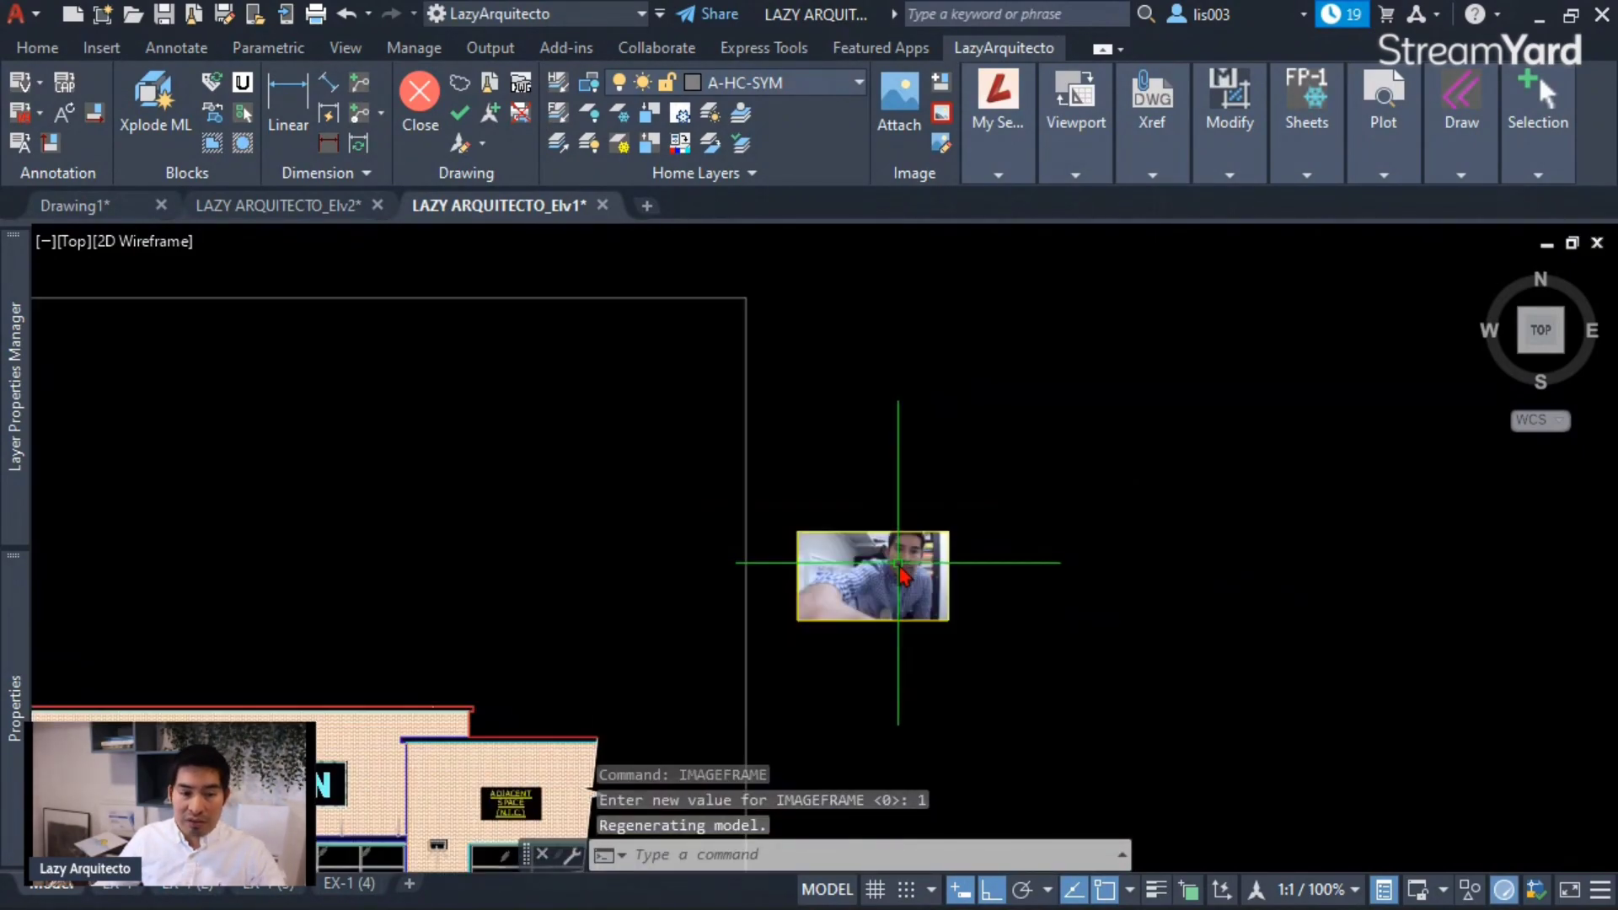
scroll(1042, 587, down, 2)
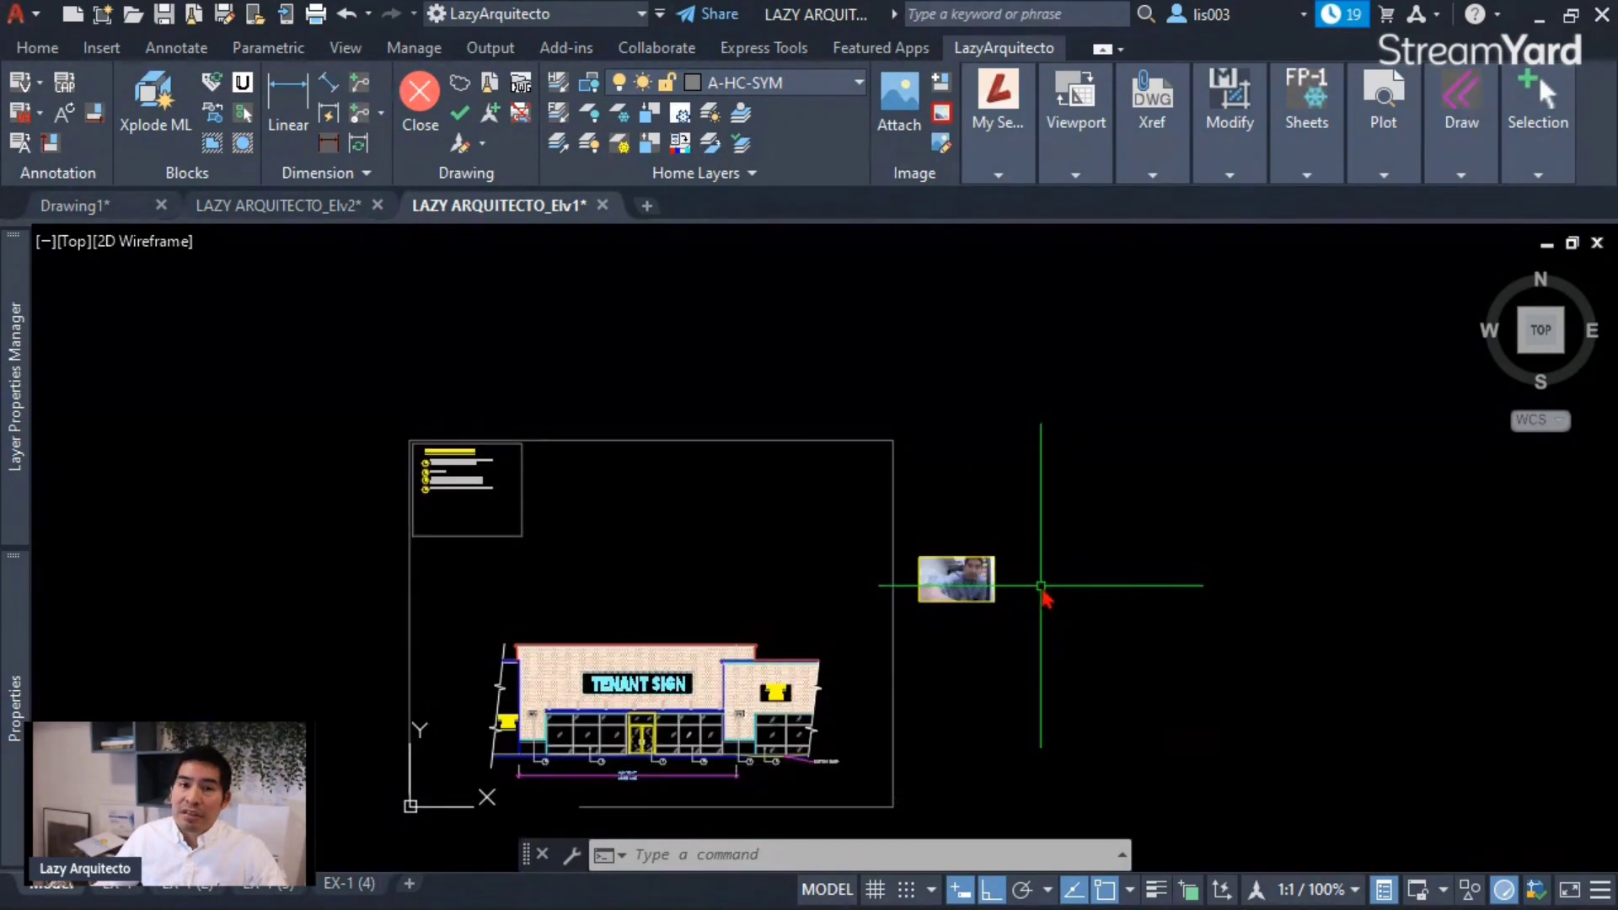
middle_drag(1130, 581, 1076, 513)
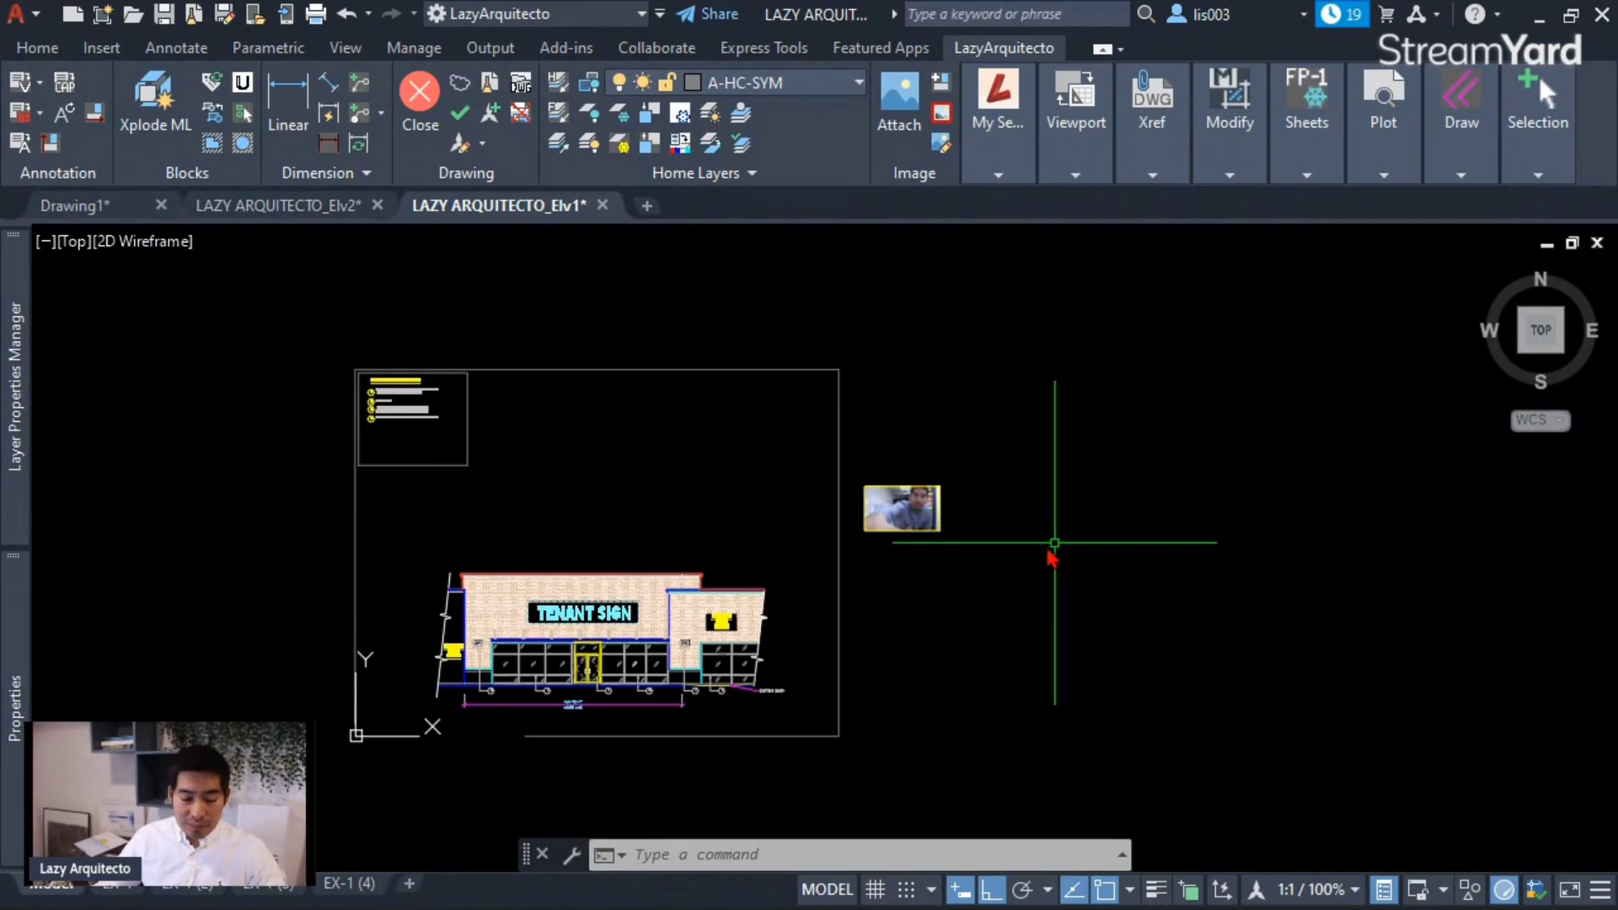
- Check the current value of the DWFFRAME system variable for DWF underlay frames
scroll(938, 542, up, 2)
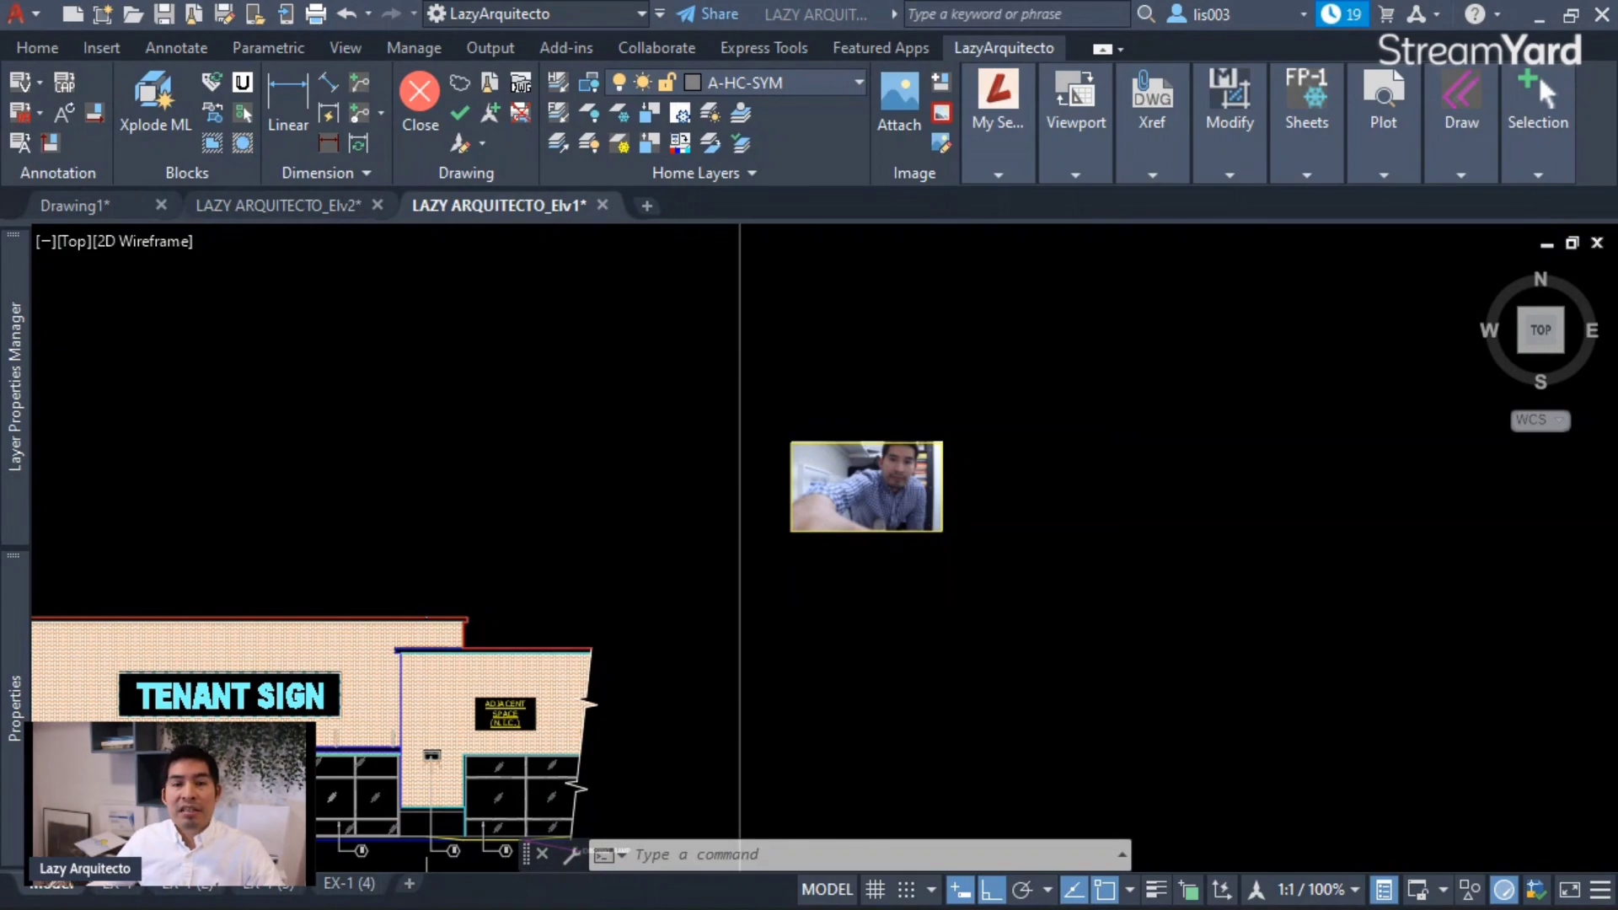
click(1140, 571)
scroll(974, 598, down, 4)
scroll(973, 631, up, 4)
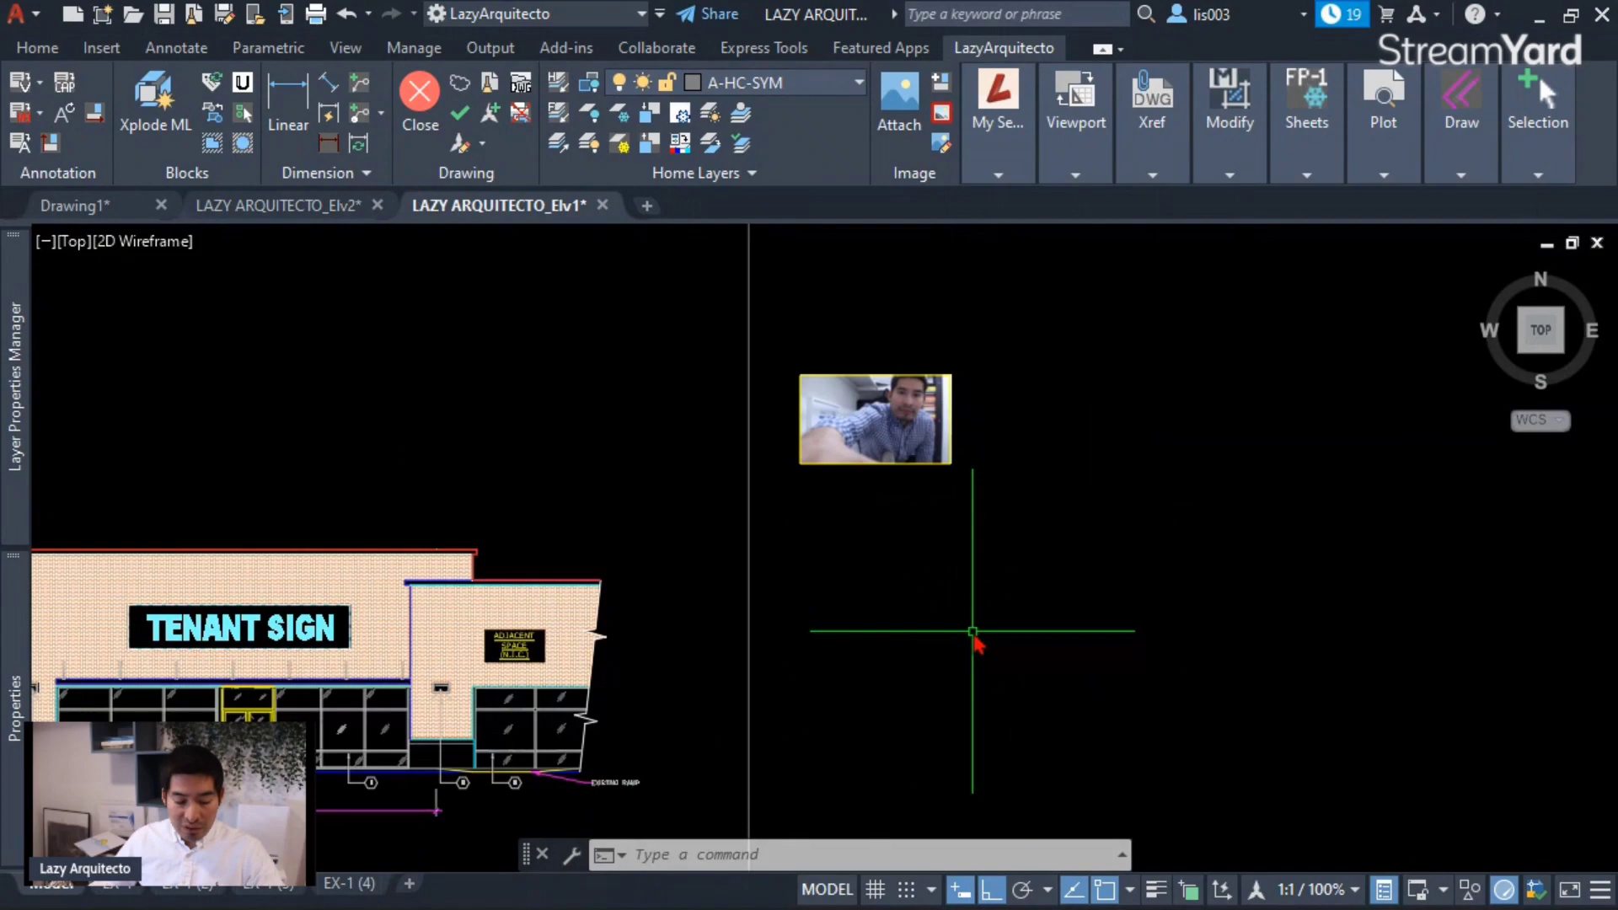
text(dwf)
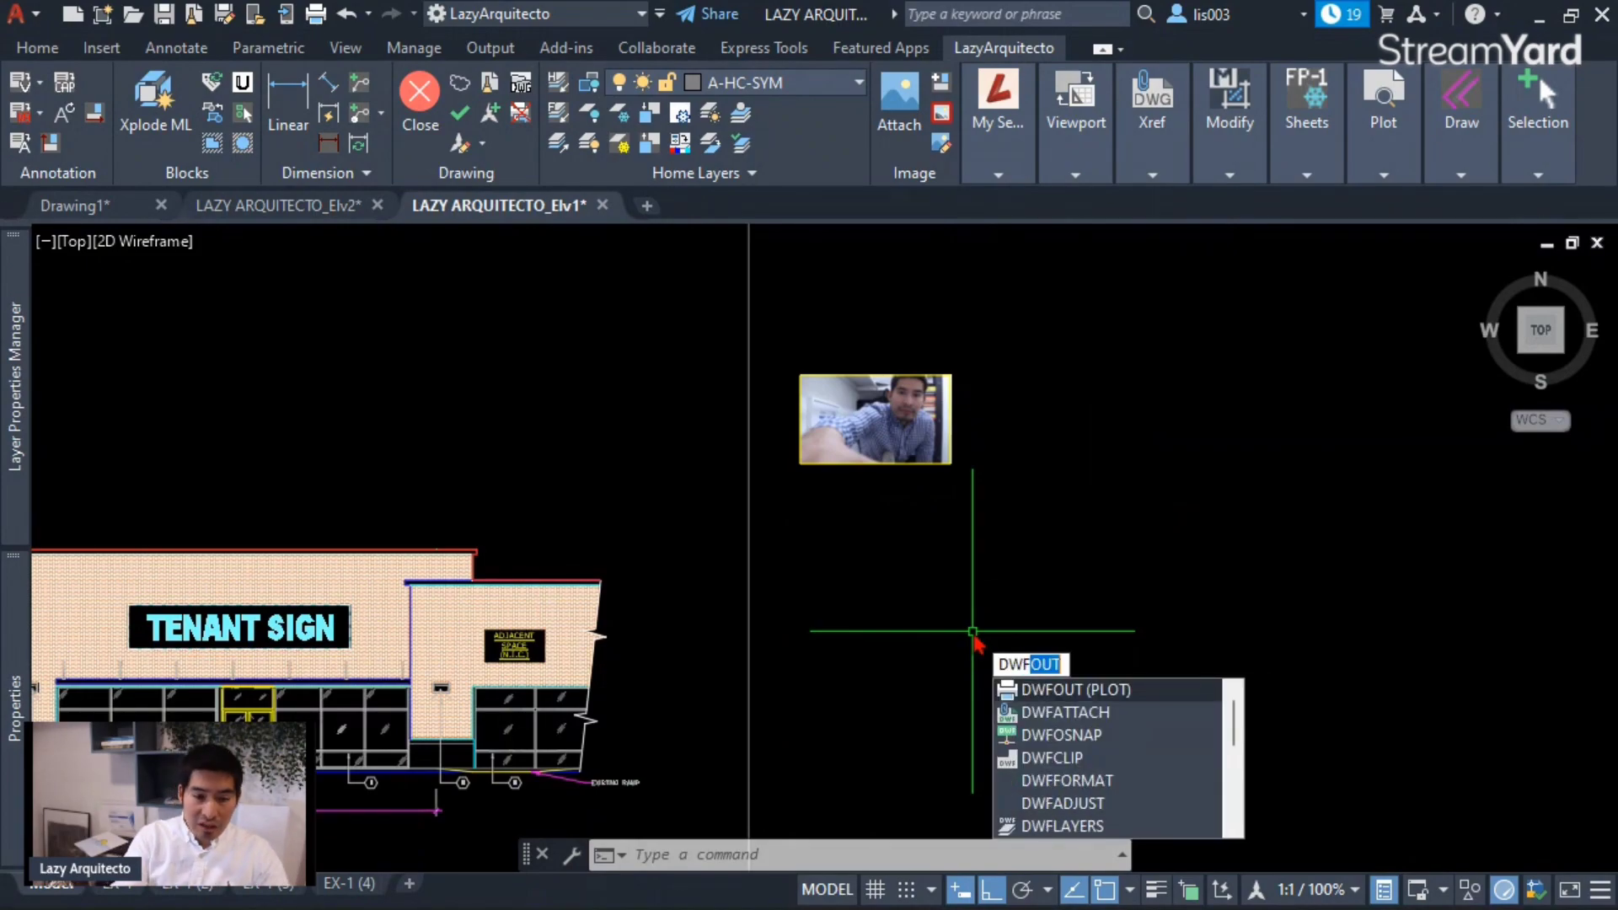
text(f)
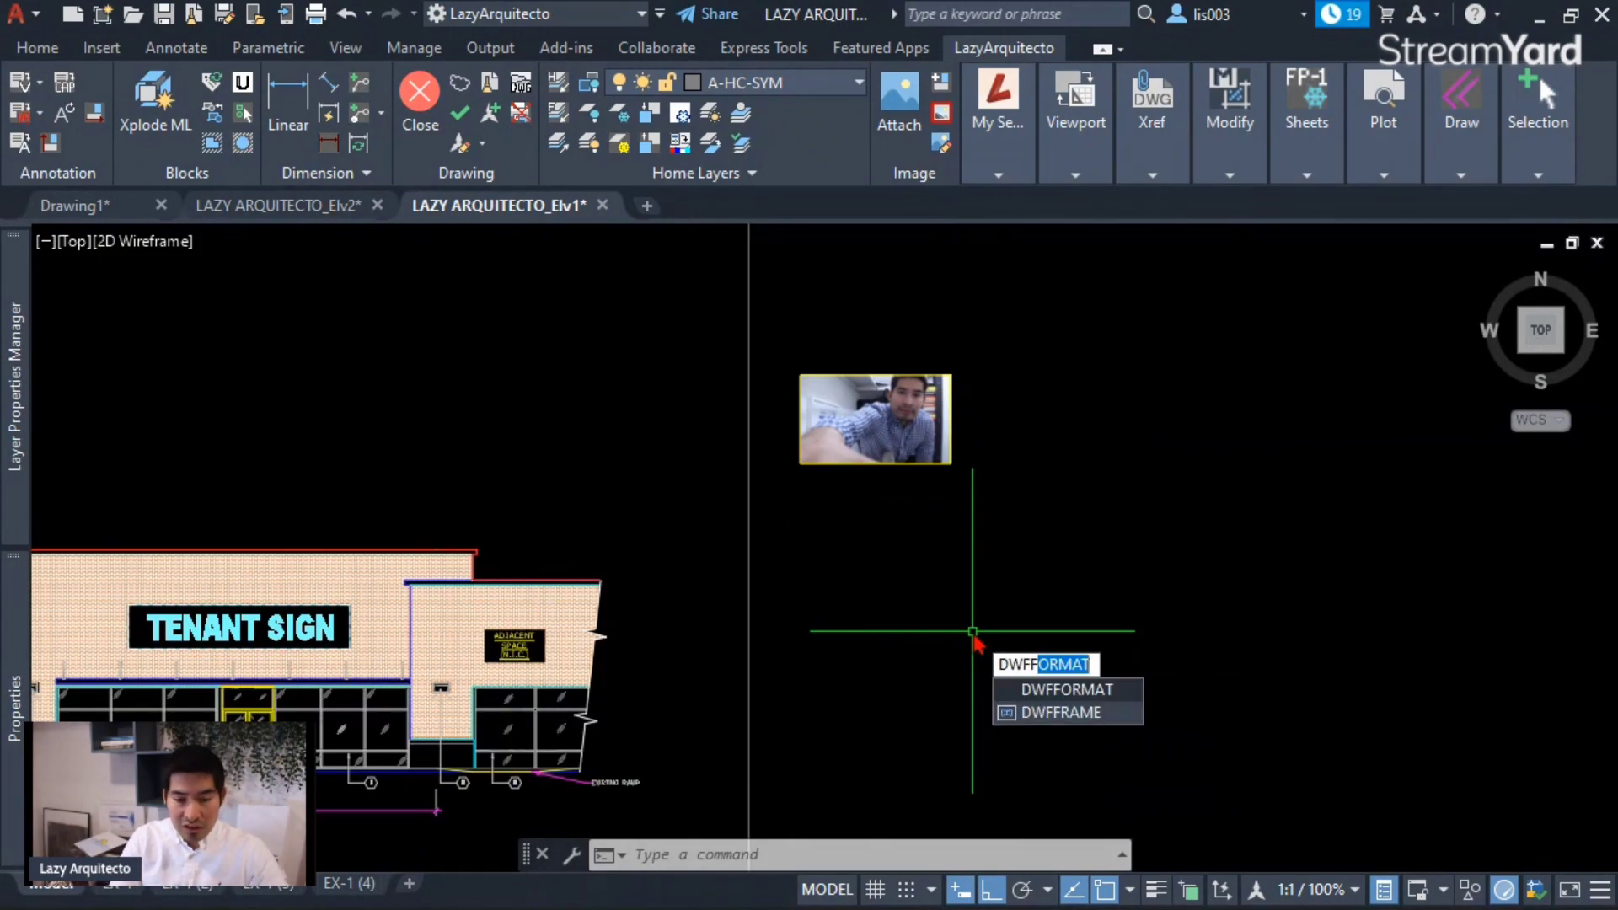
text(r)
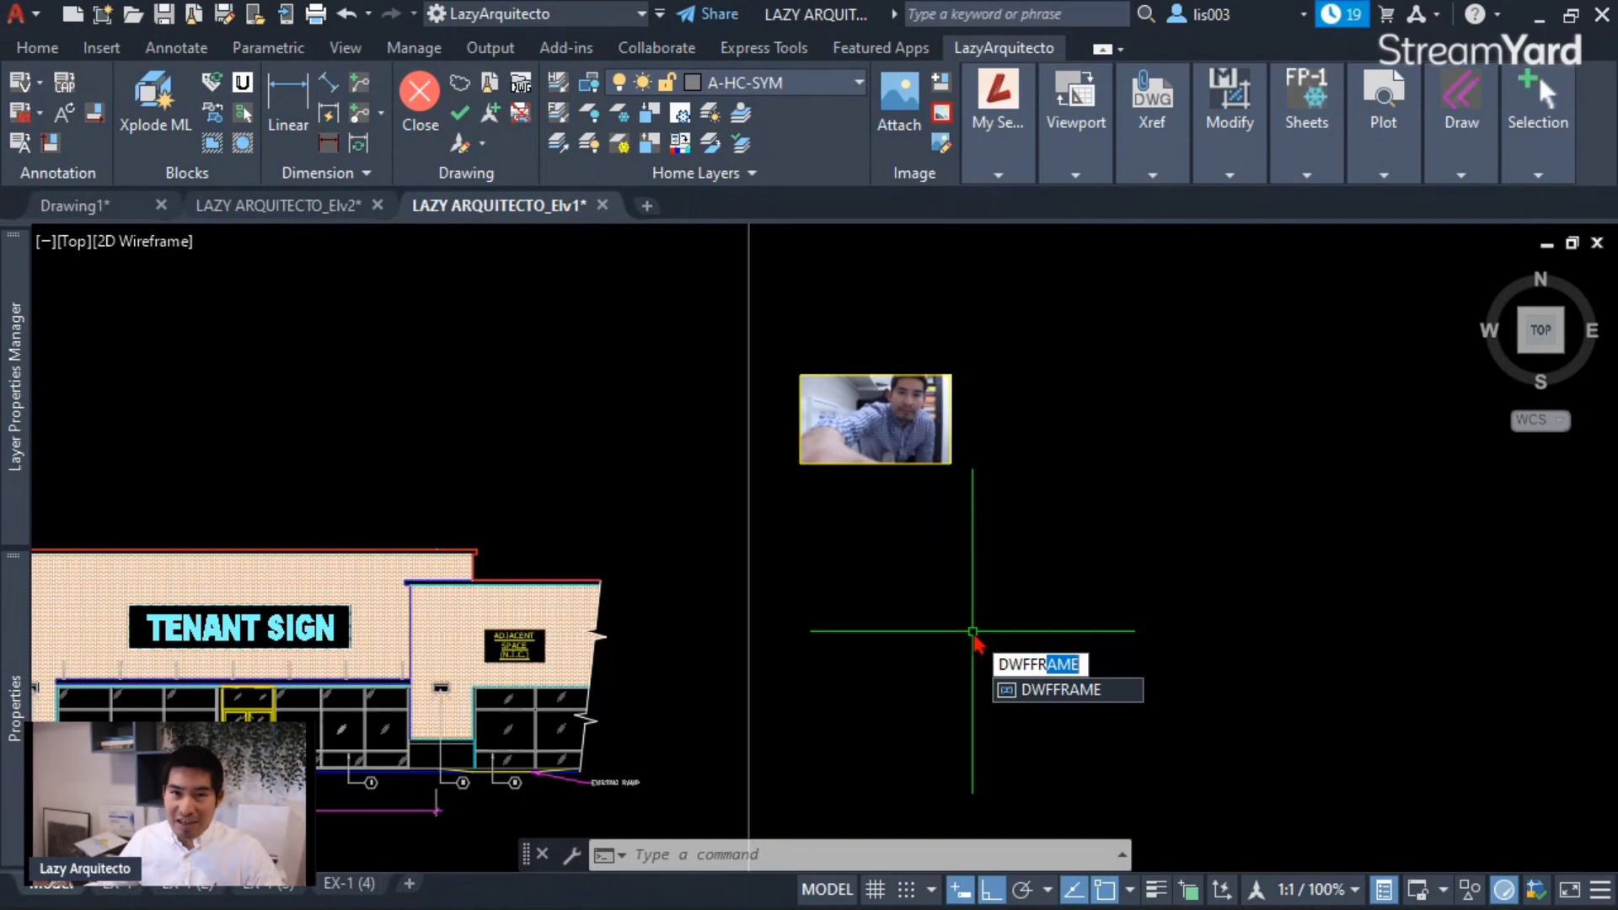
key(Return)
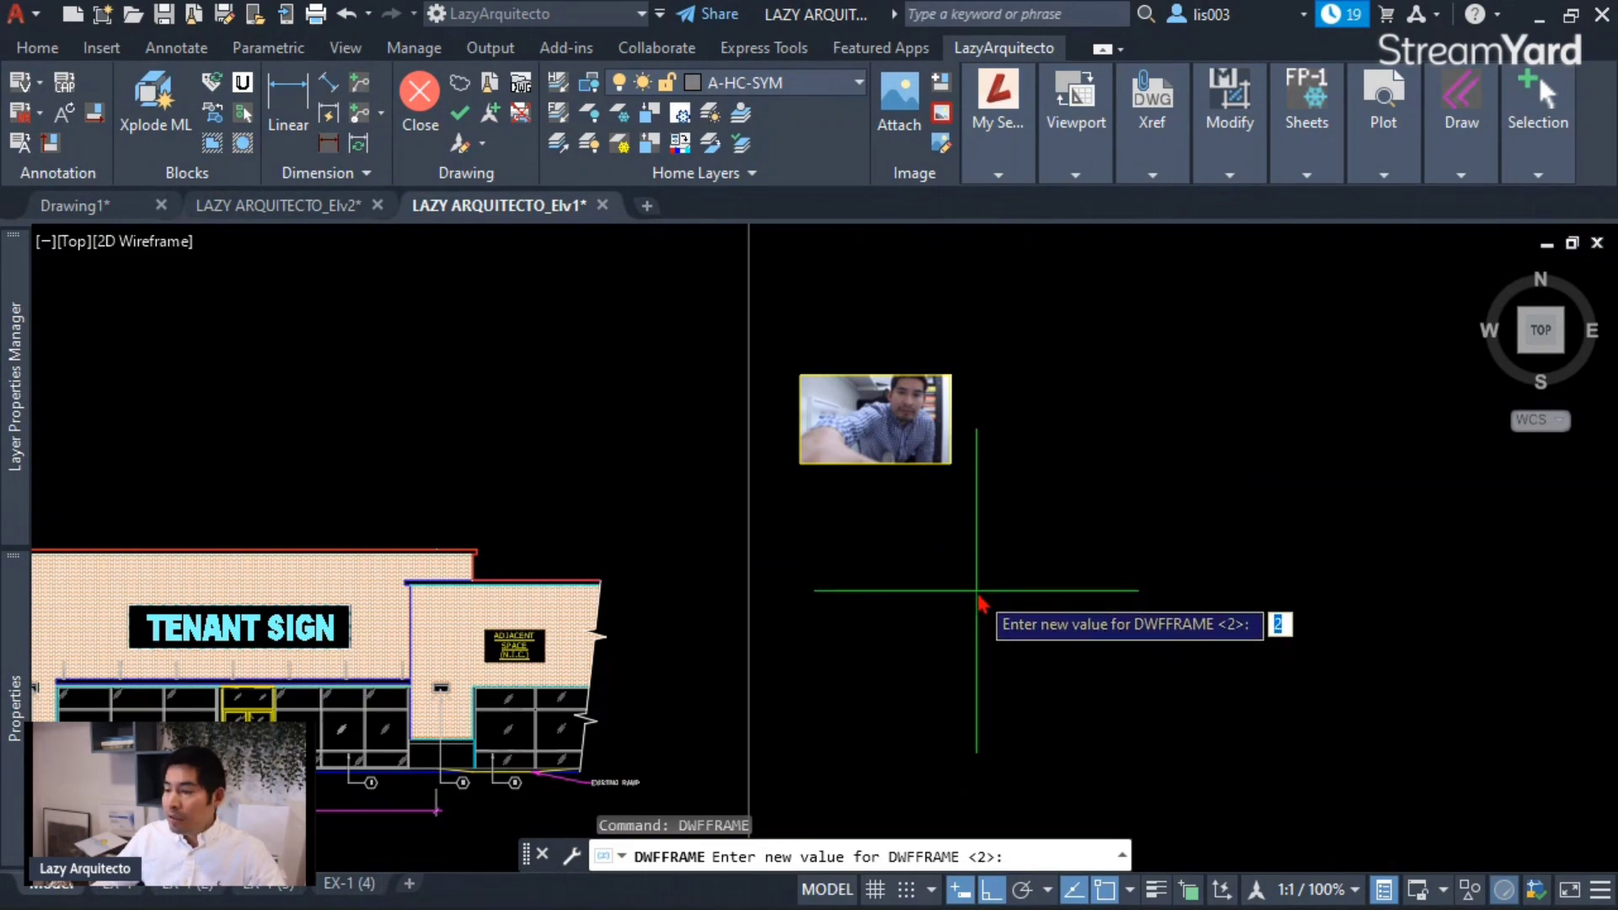
key(Escape)
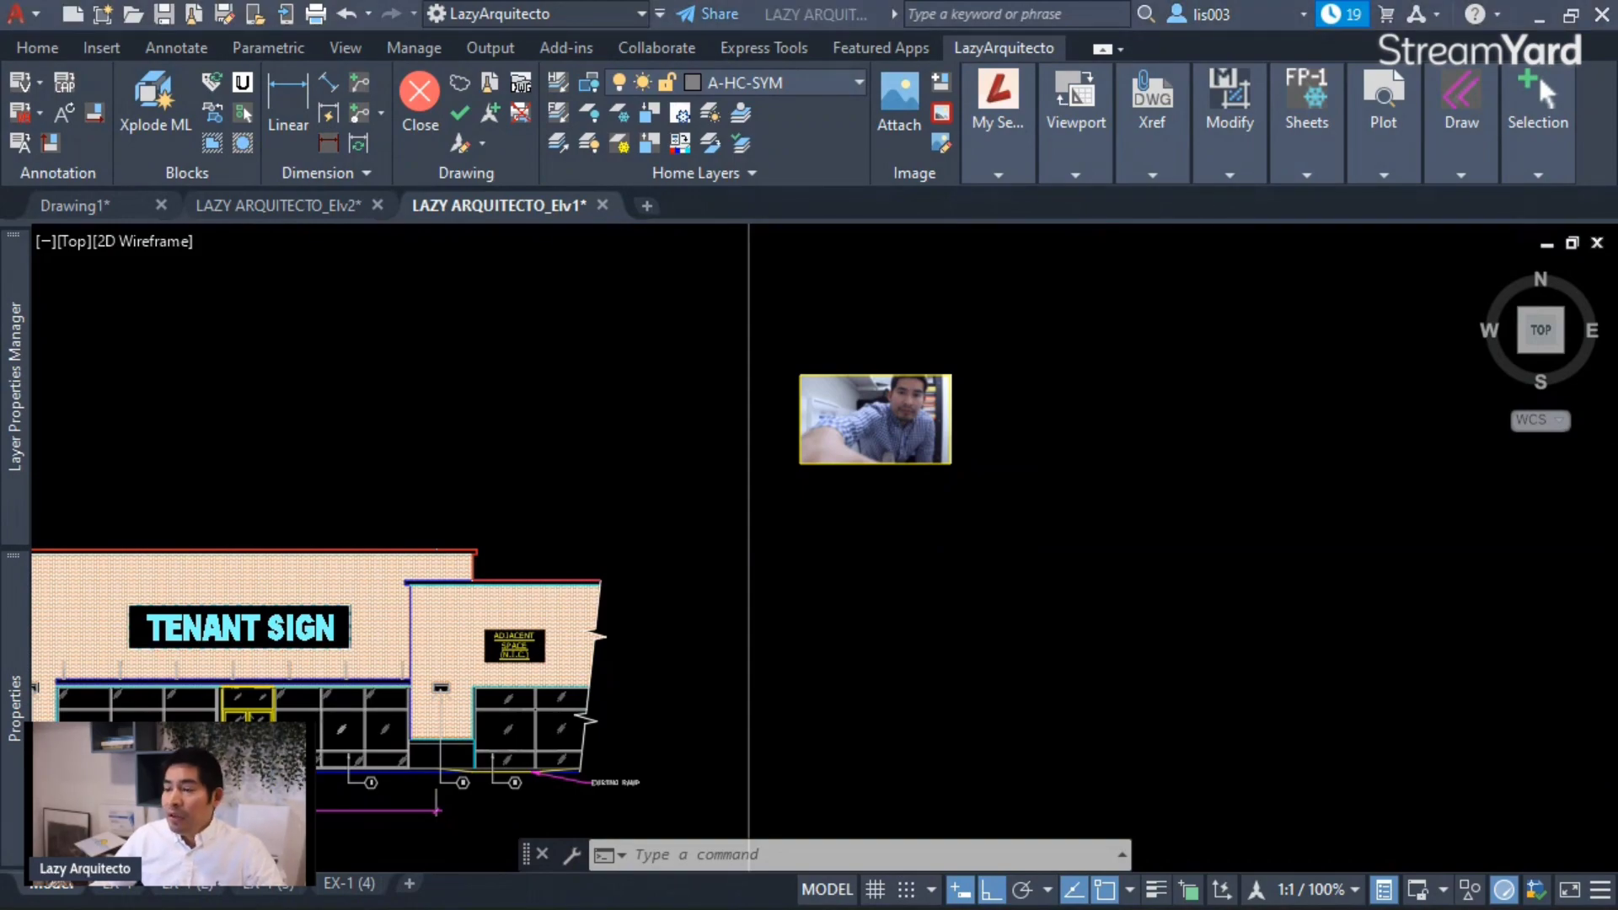
click(1117, 677)
scroll(851, 381, up, 3)
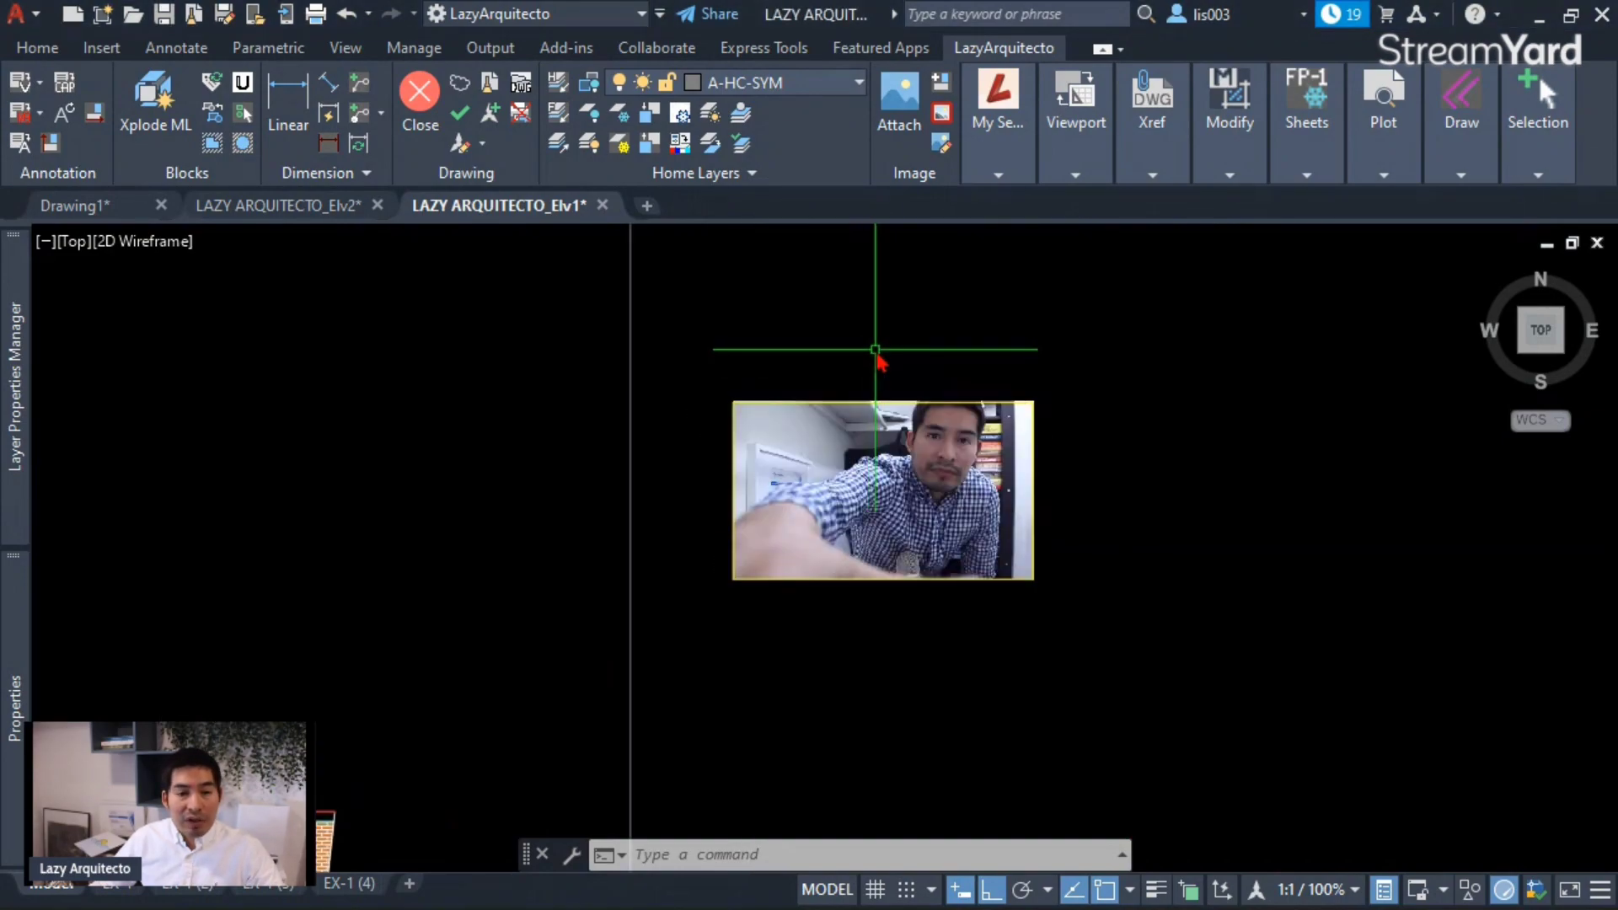
- Draw a four-sided wipeout covering the photo's left part, and check it by selecting its frame
text(wip)
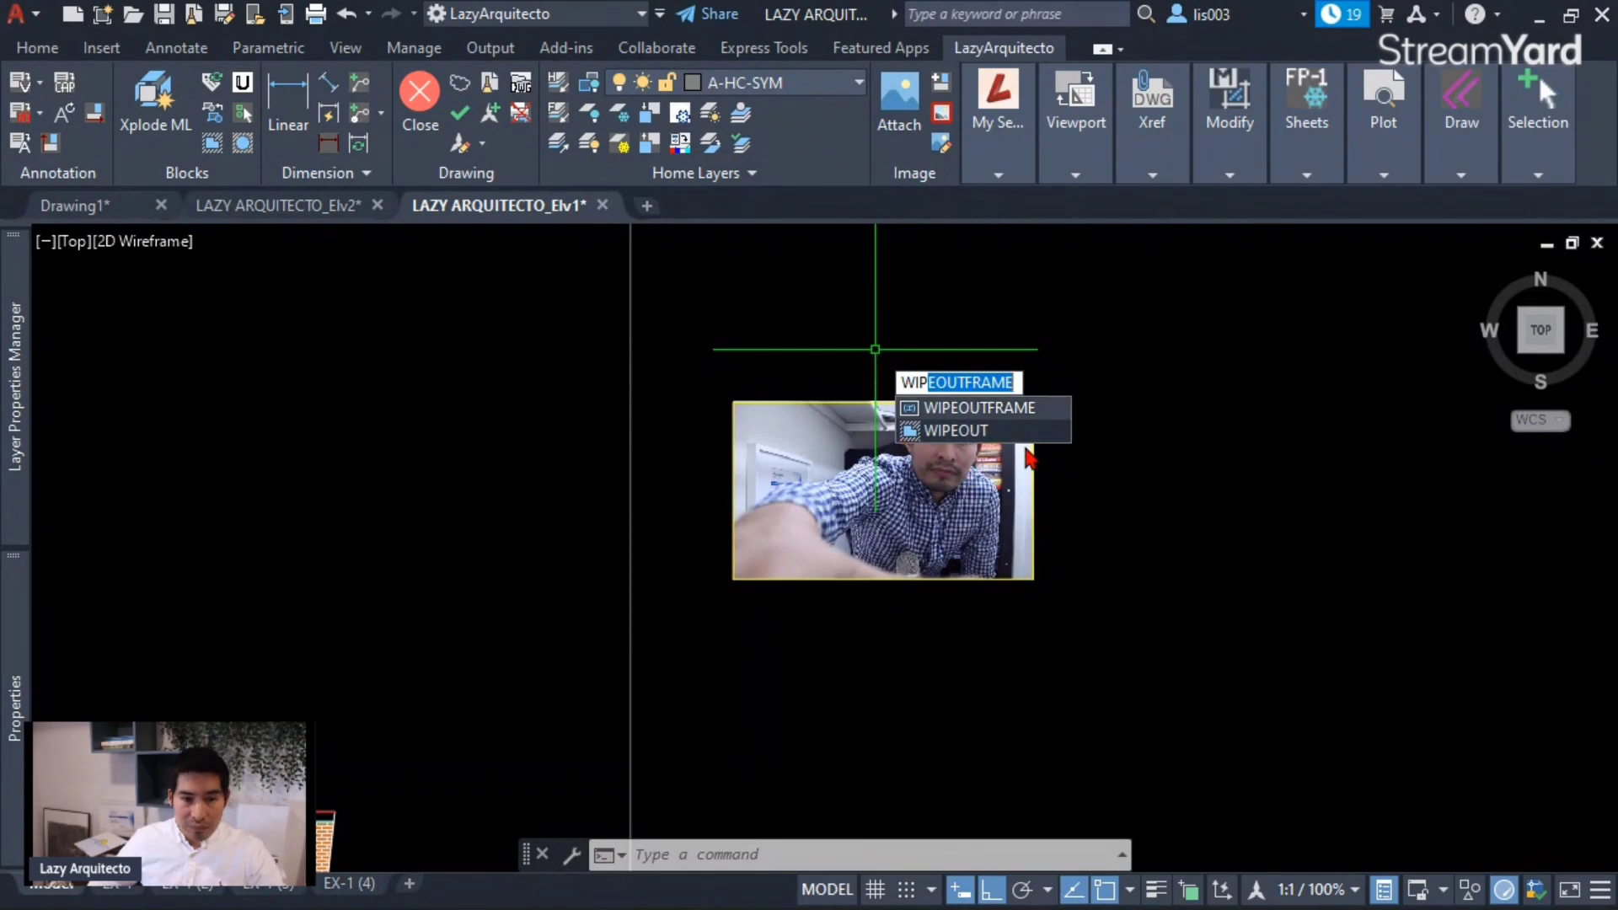
click(1001, 432)
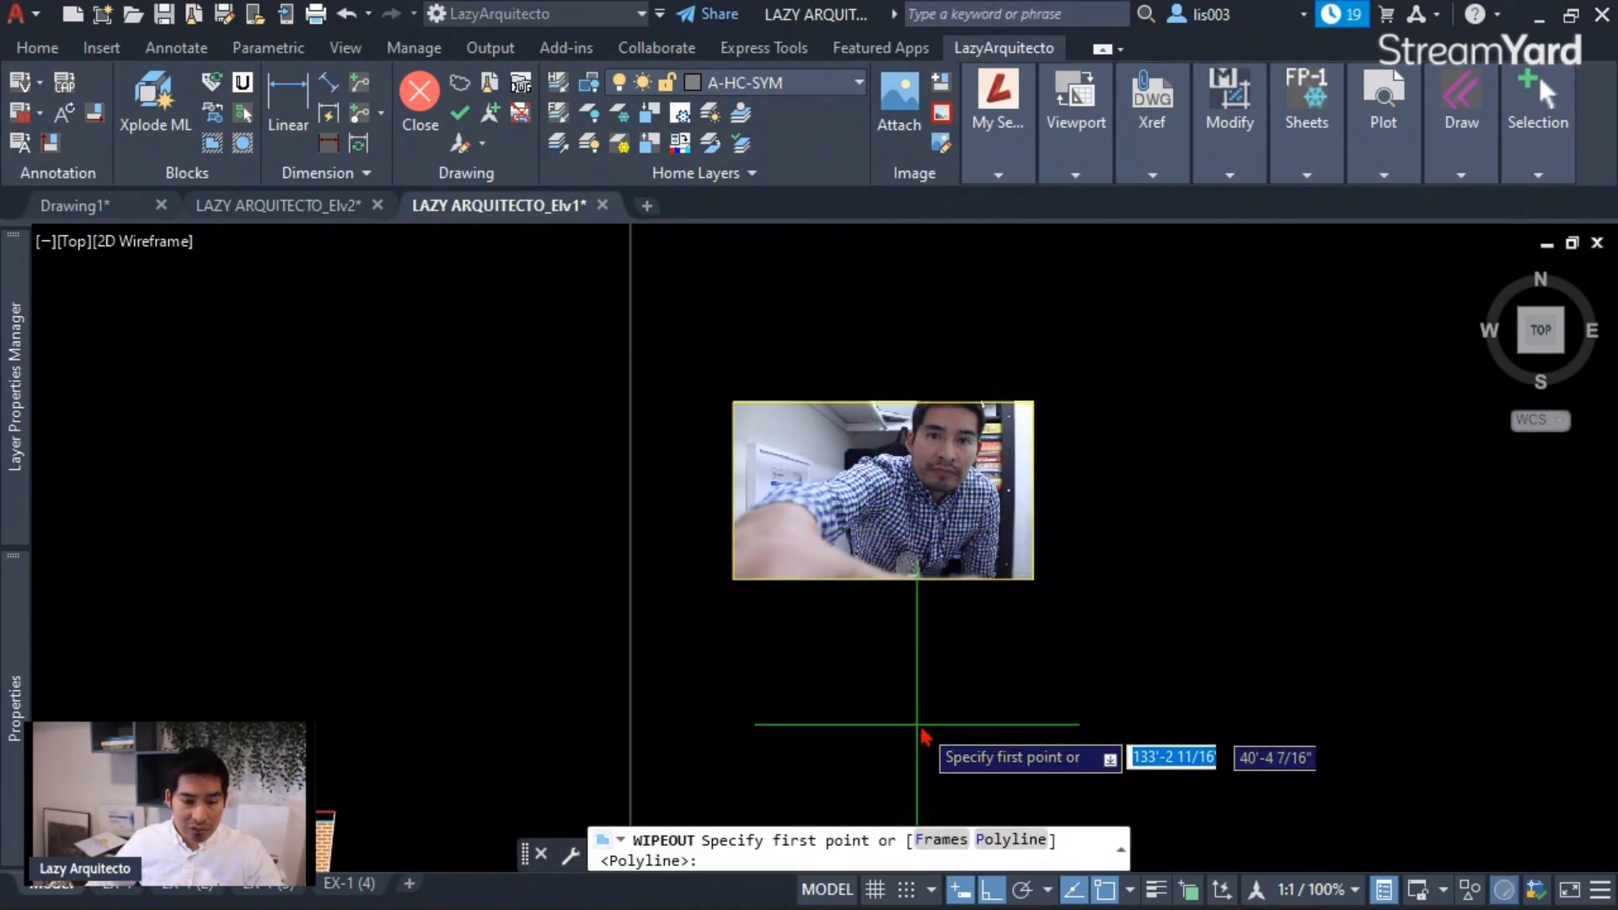
click(1003, 840)
key(Escape)
key(Return)
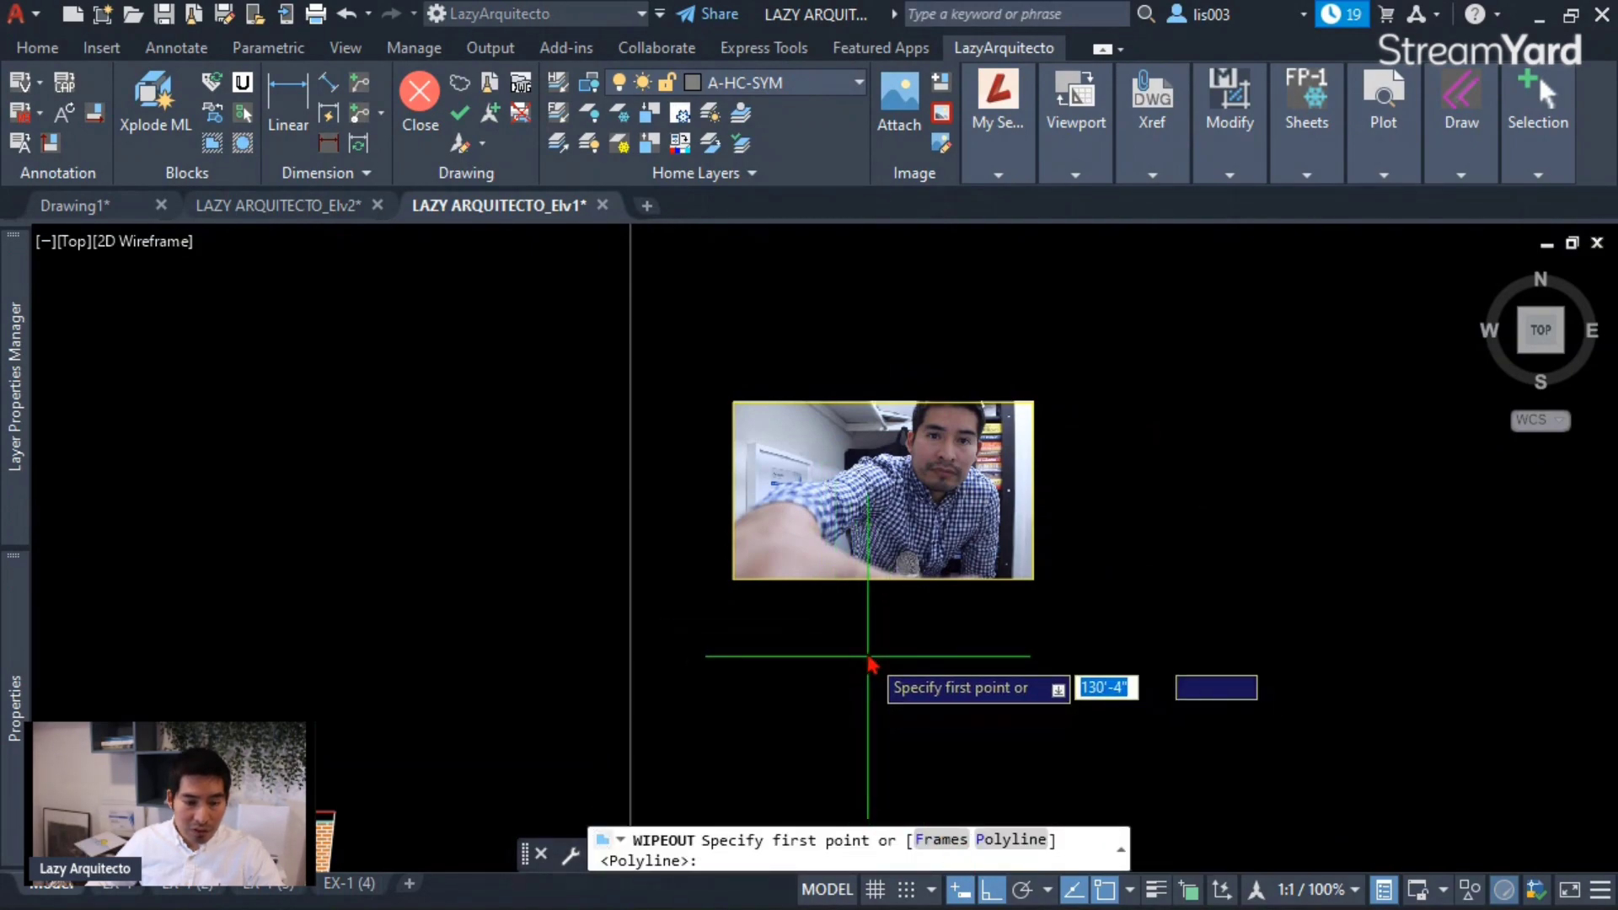
click(866, 645)
click(860, 314)
click(709, 364)
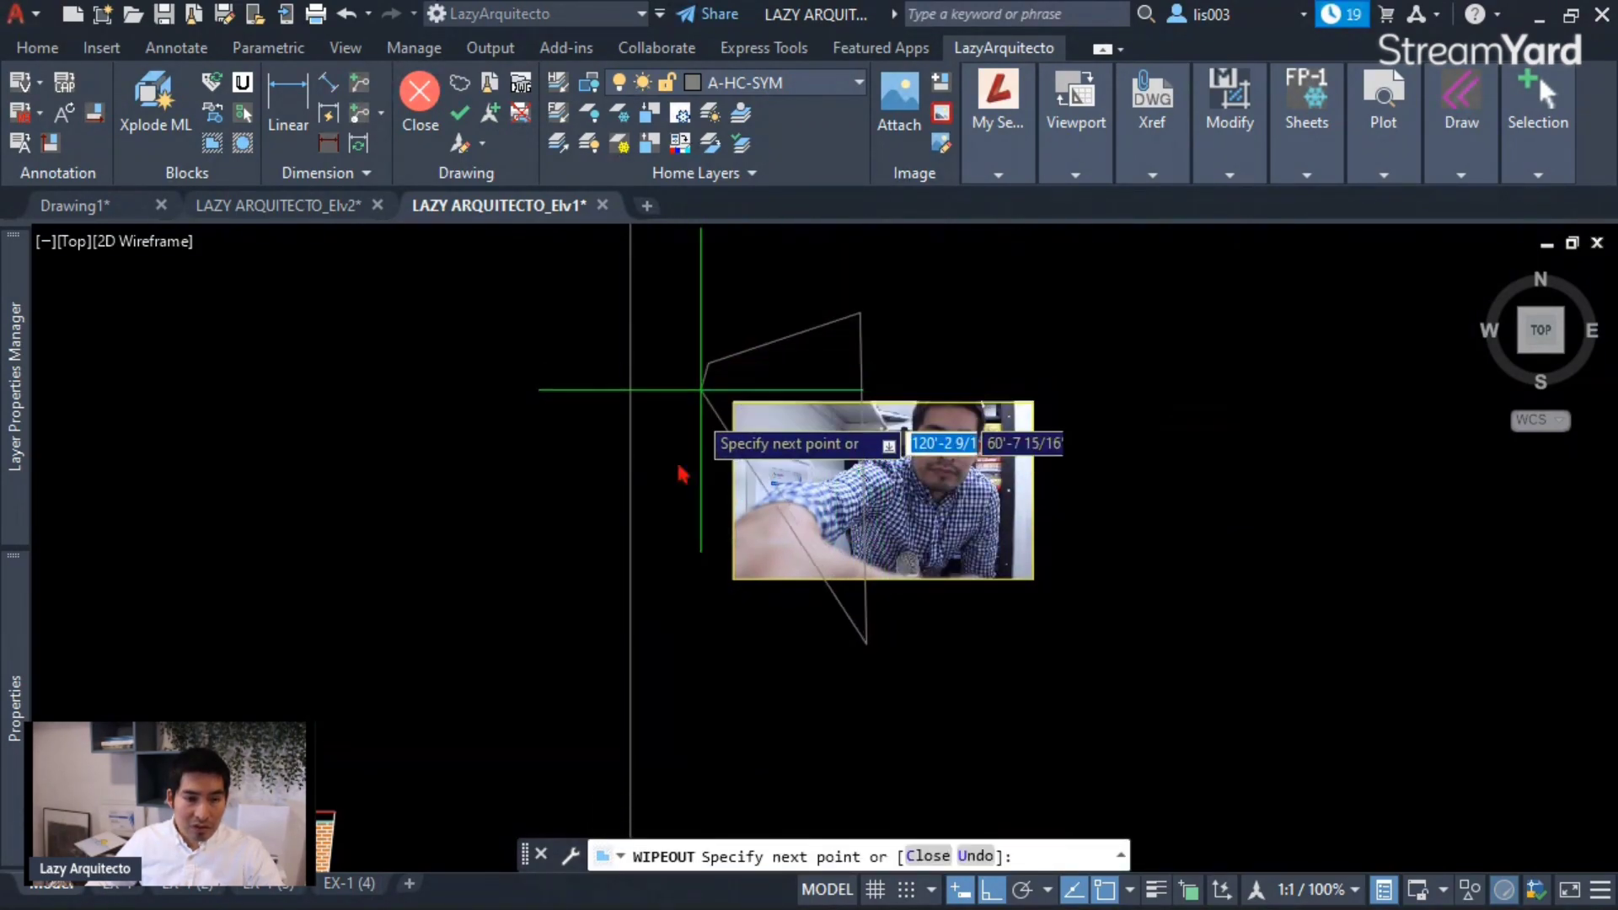
click(714, 649)
key(Return)
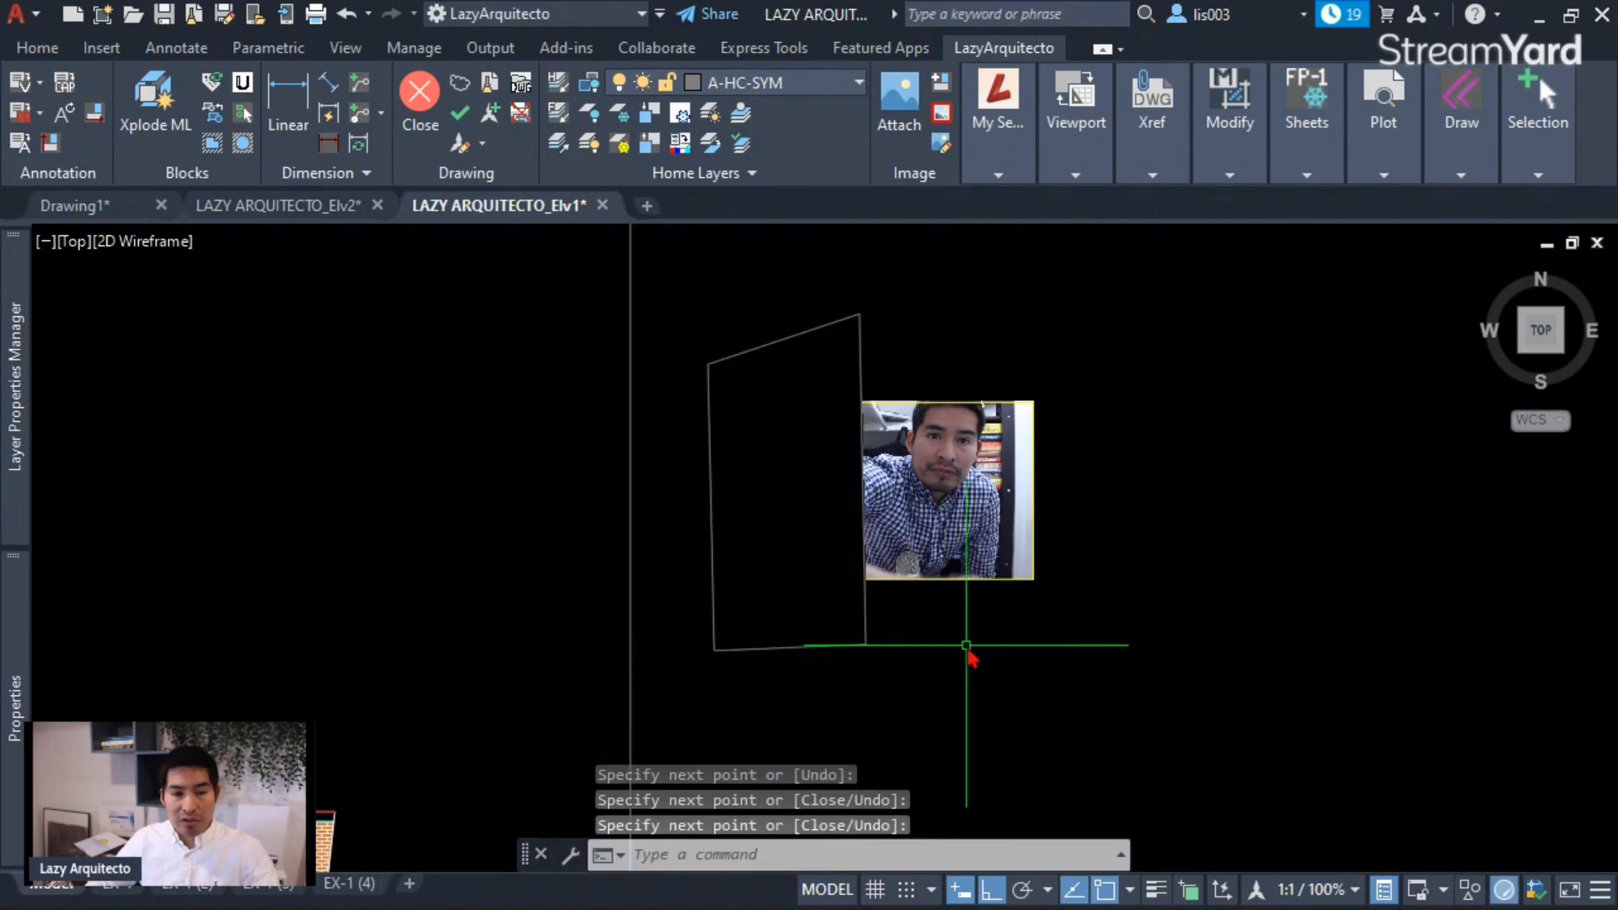
click(834, 324)
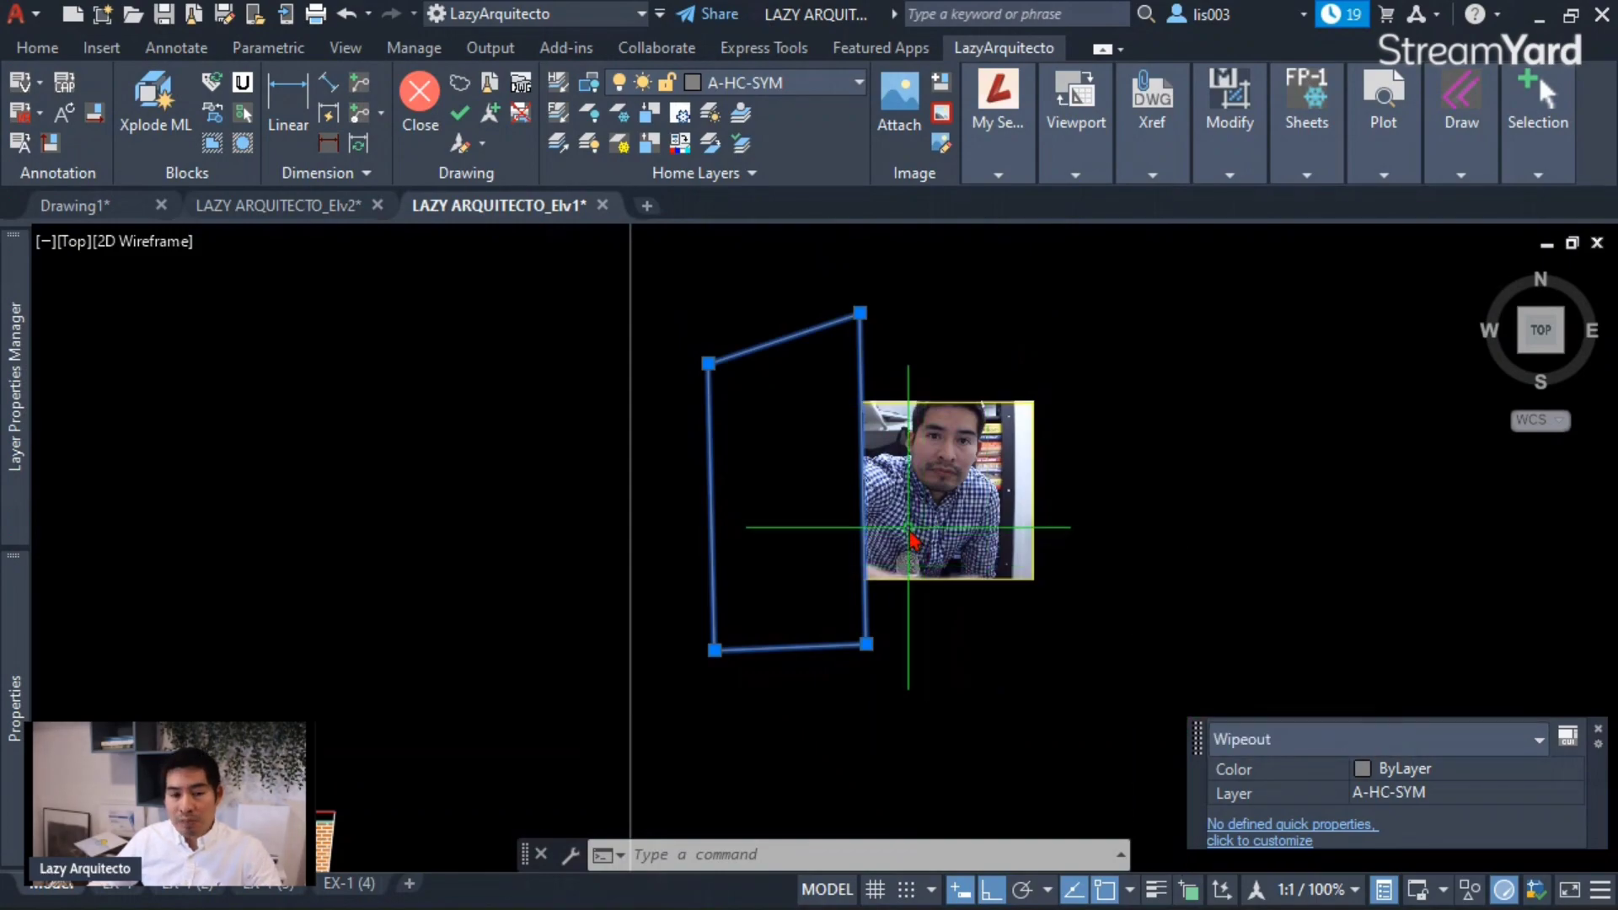
key(Escape)
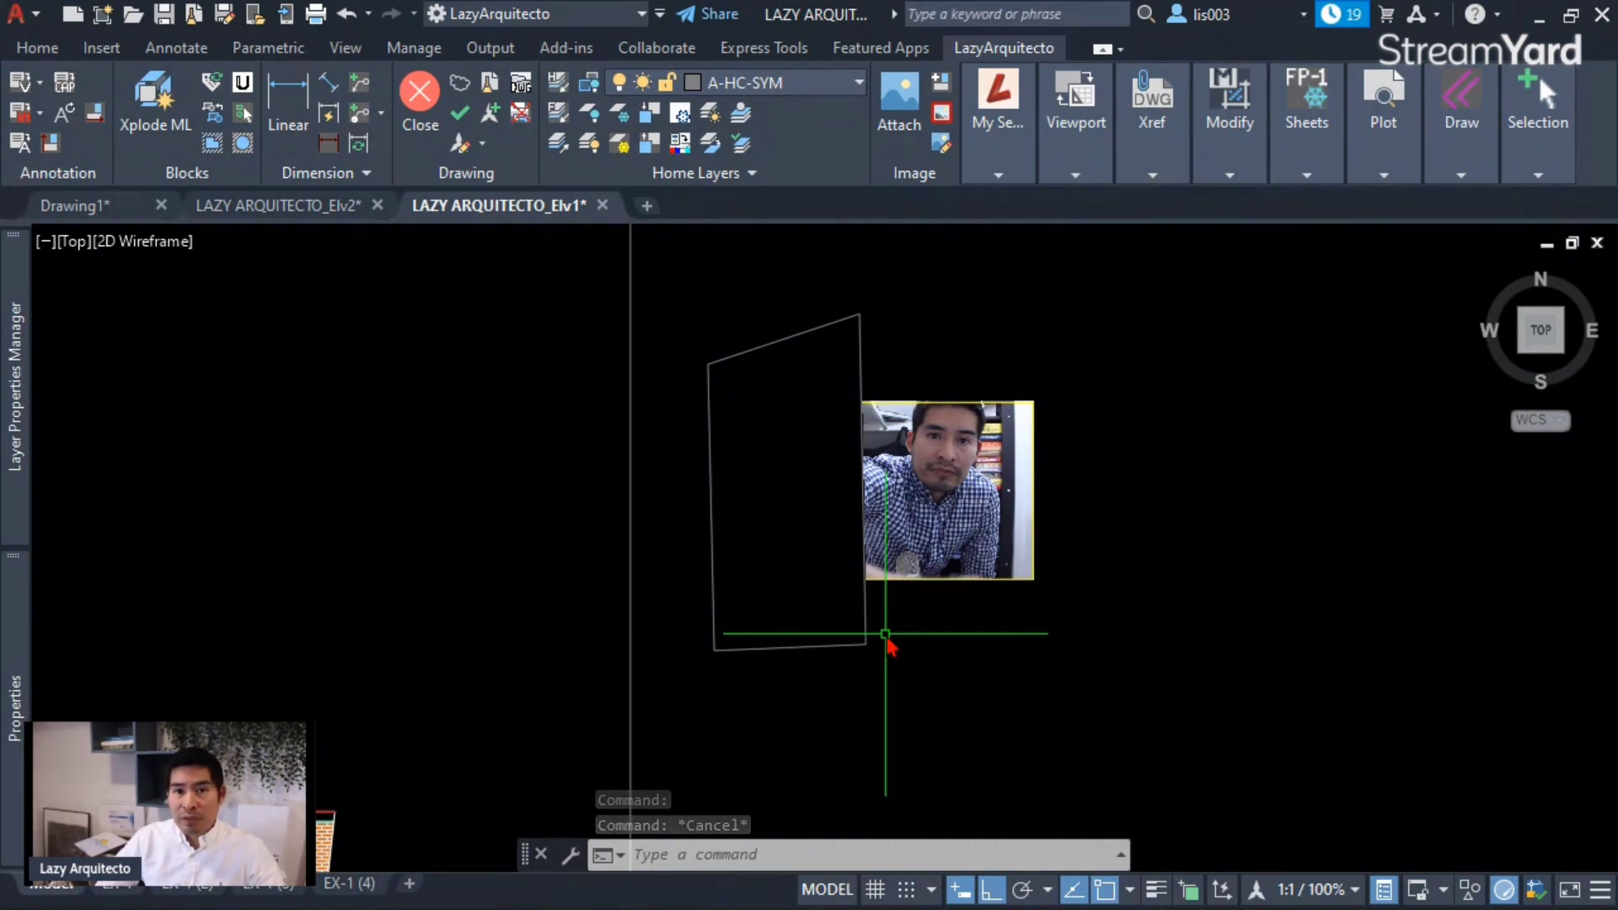
- Hide the wipeout frames by setting the WIPEOUTFRAME system variable to 0
text(wipo)
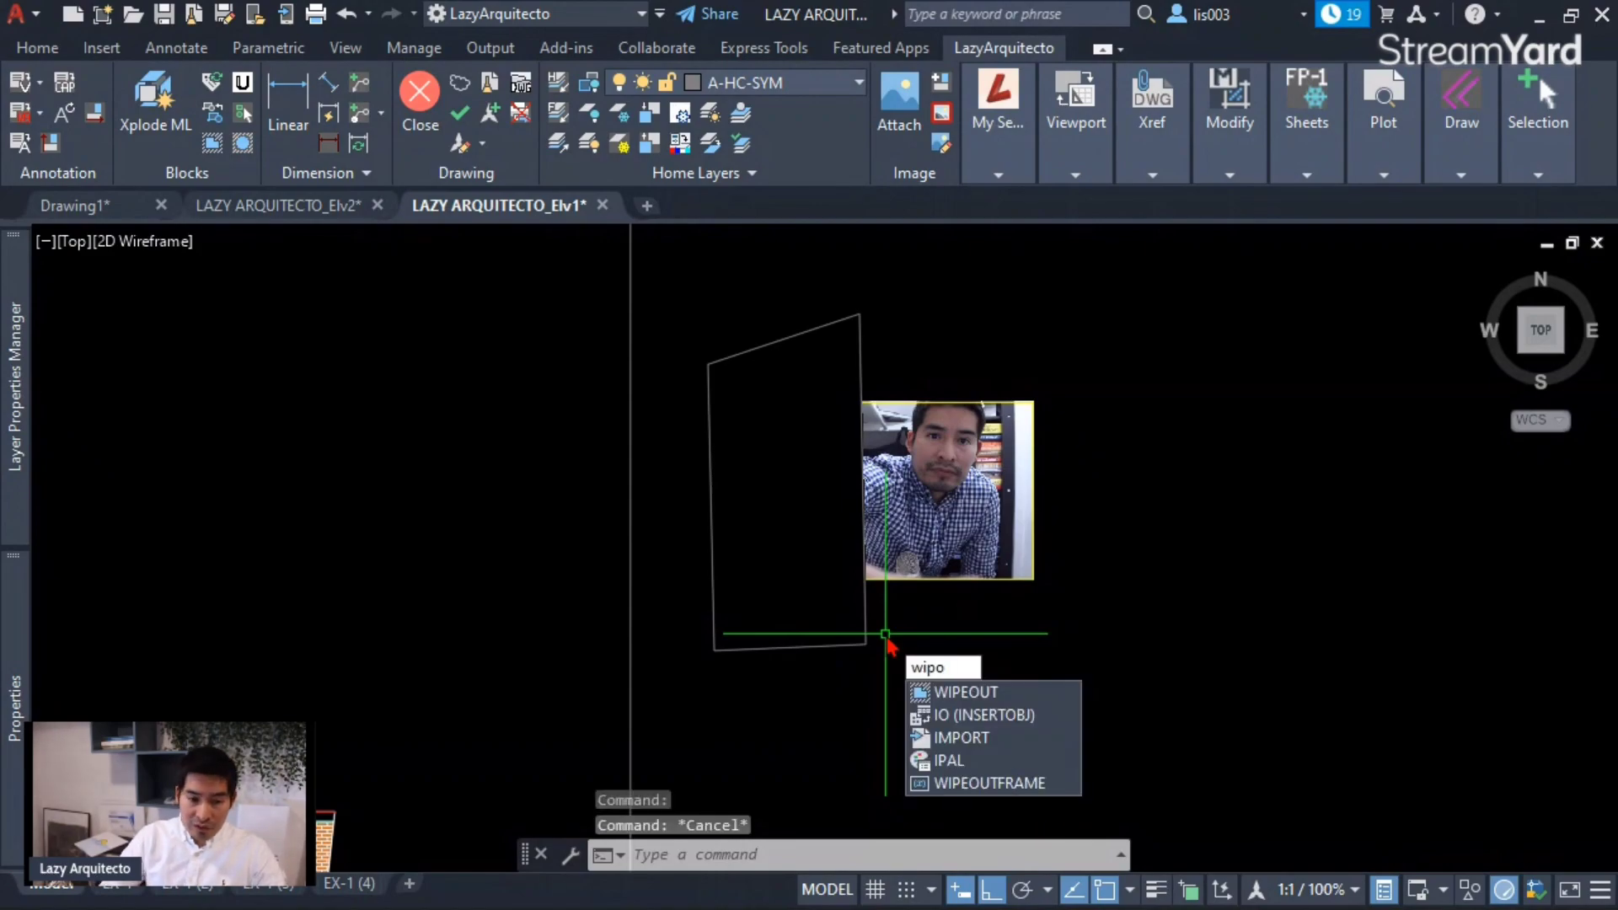
key(BackSpace)
text(e)
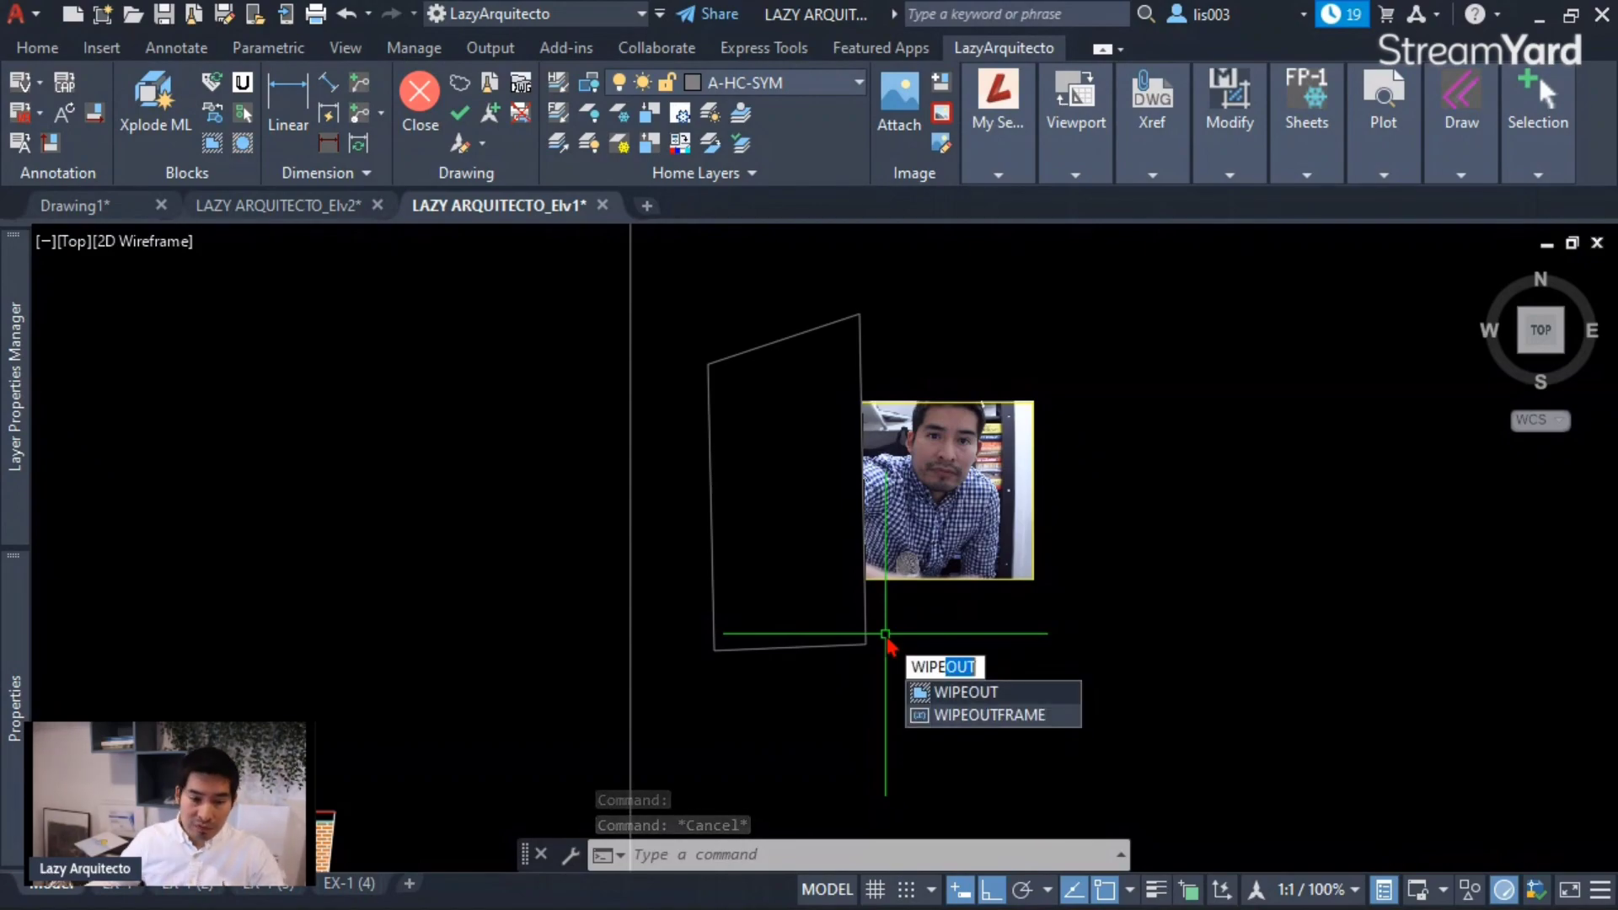
click(982, 716)
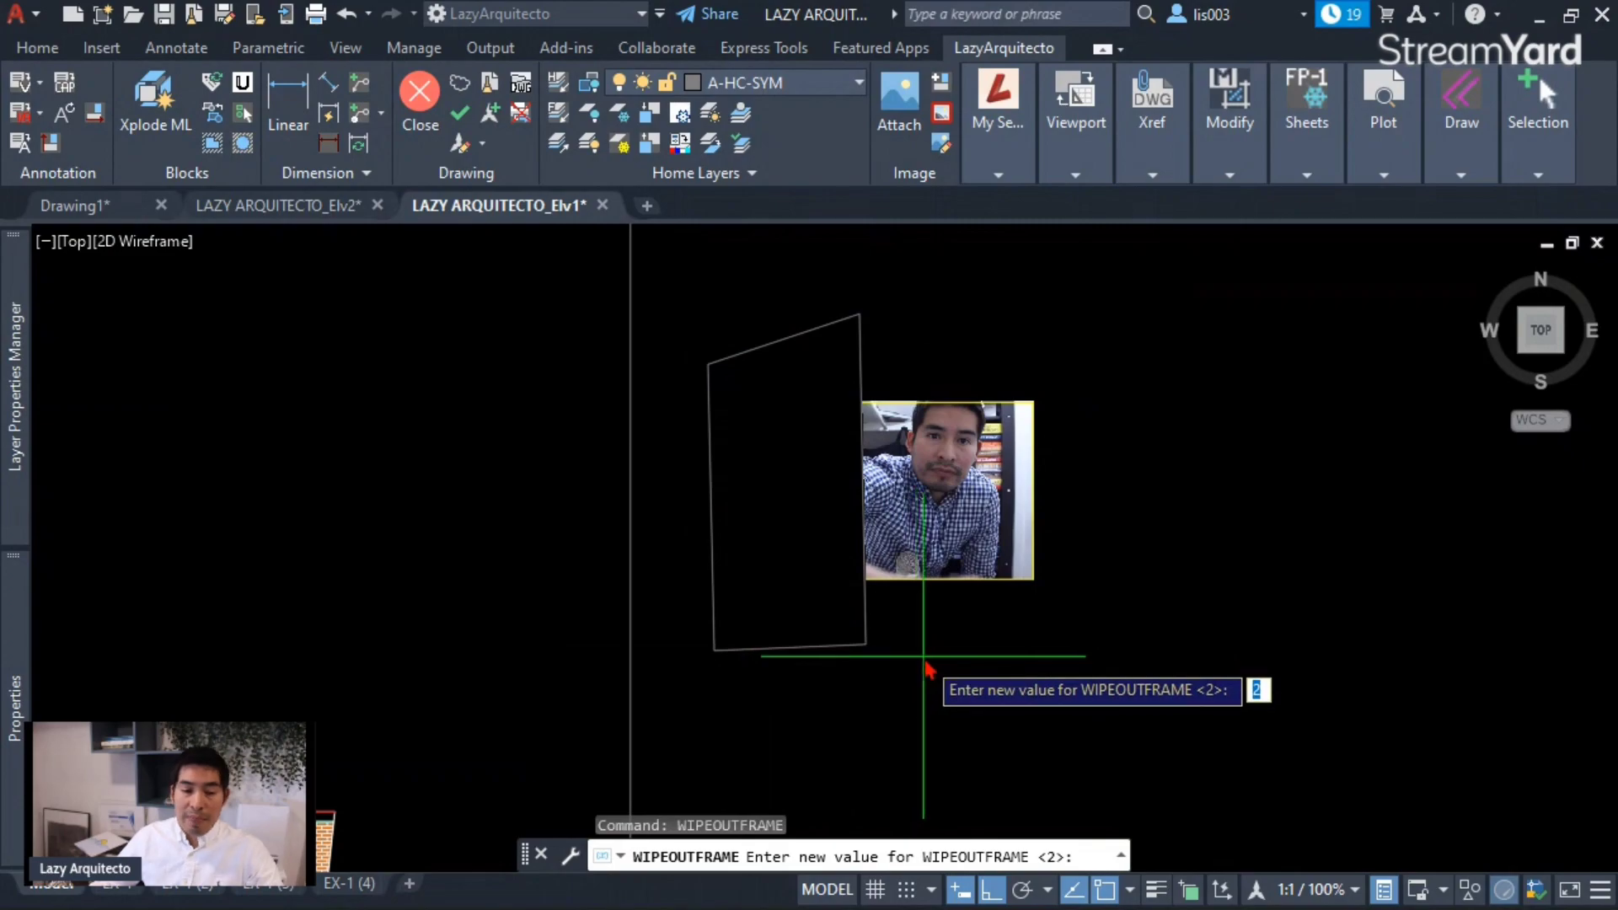
text(0)
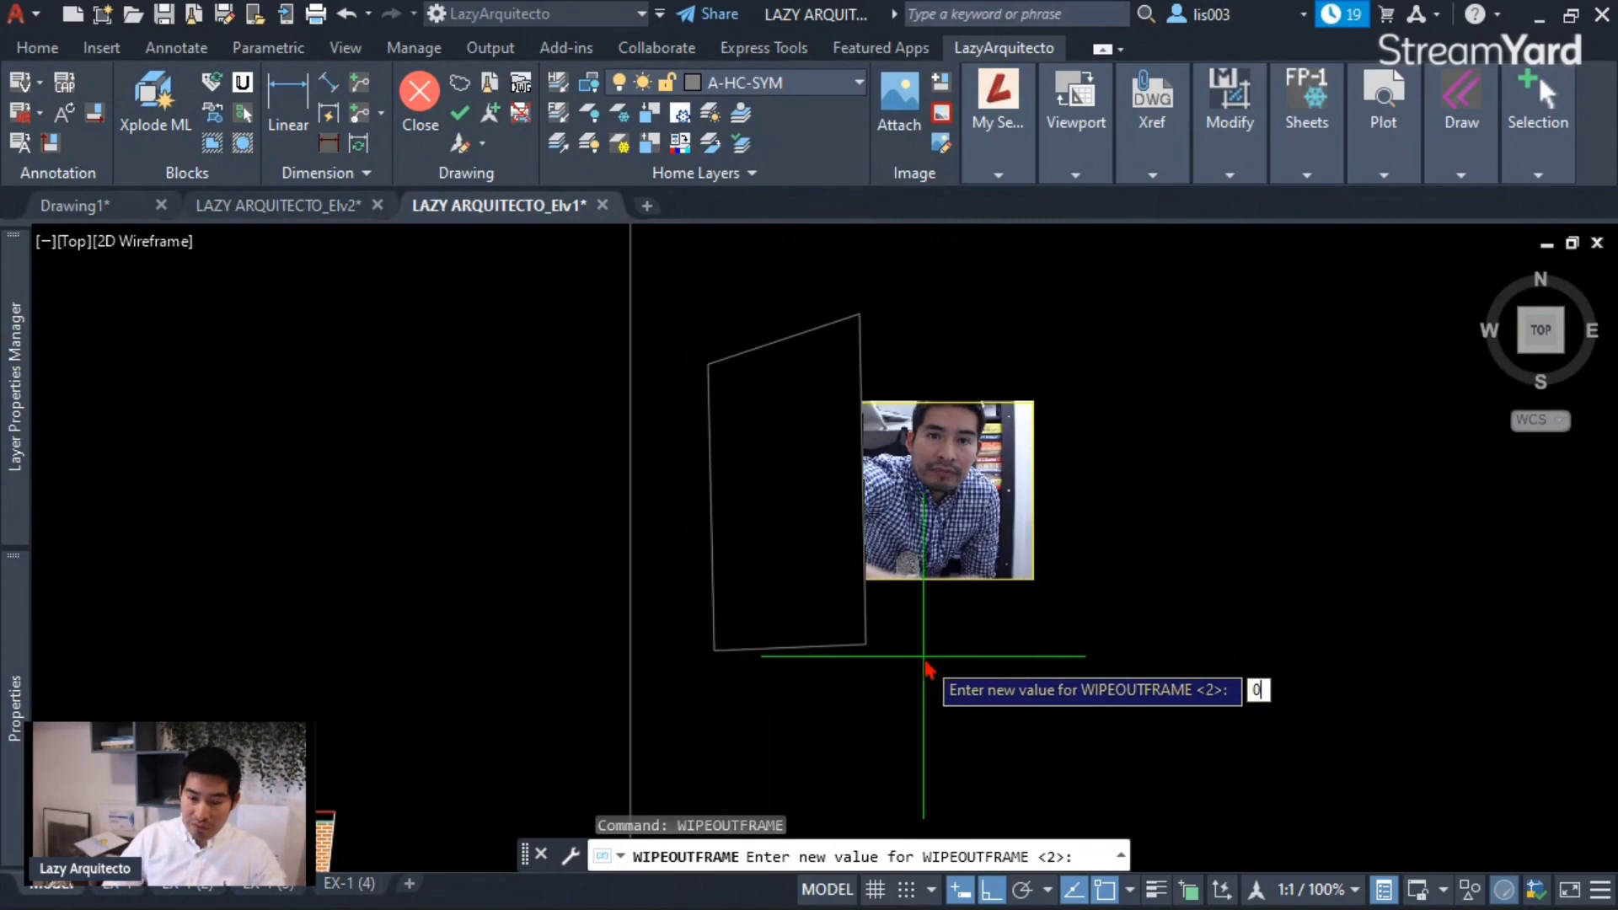
key(Return)
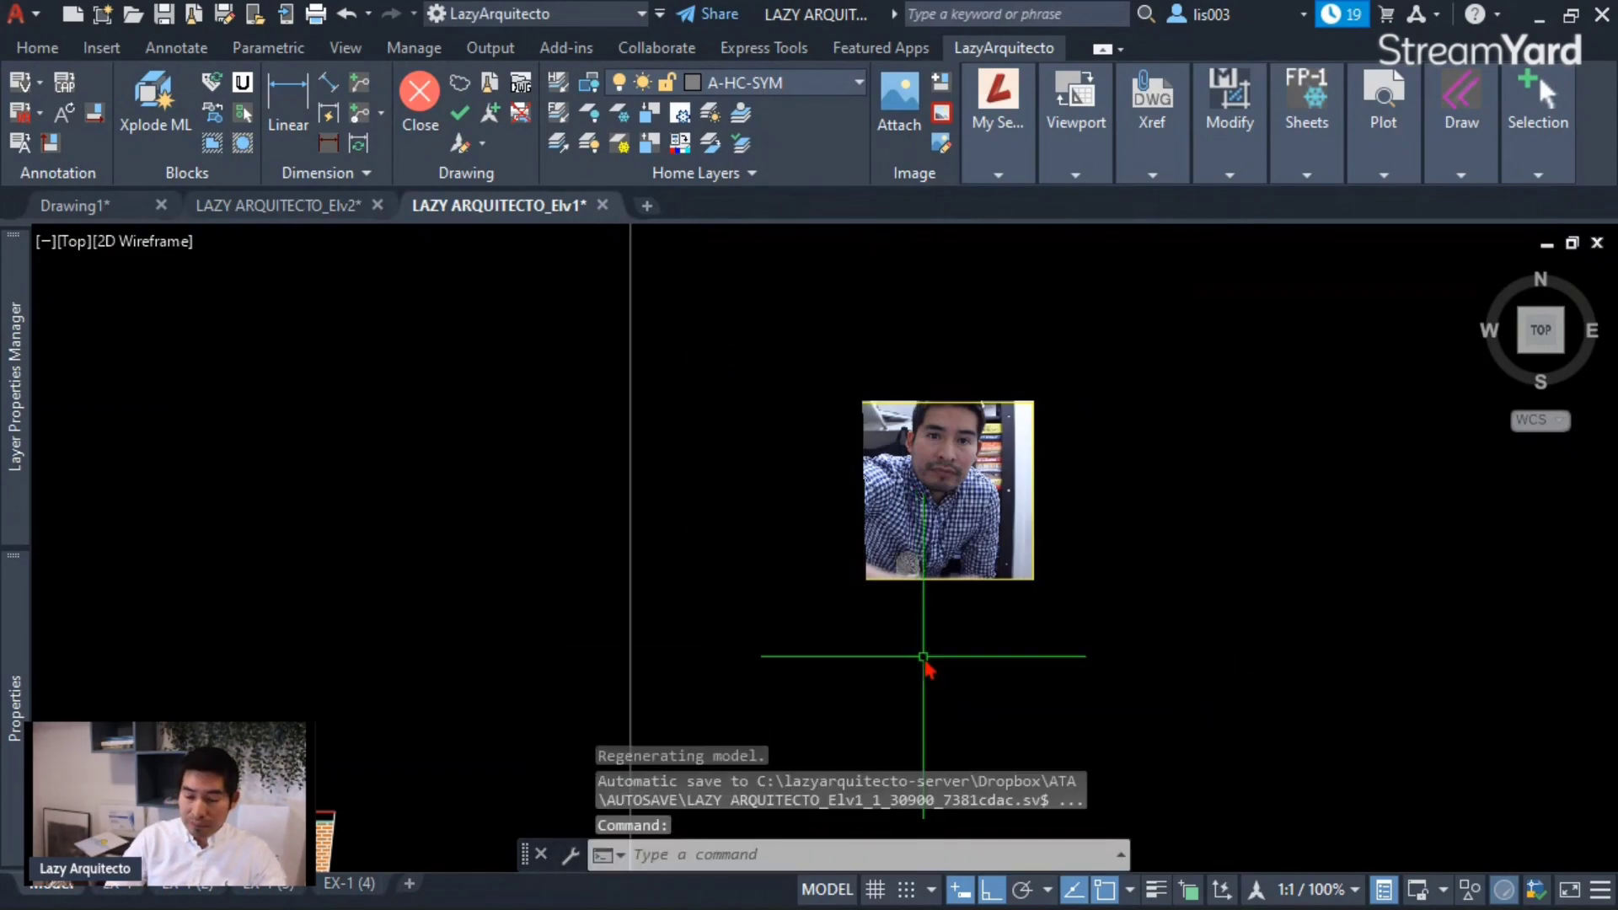
- Test selecting the frameless wipeout with selection windows and by its edge, clearing the selection each time
click(762, 387)
click(722, 350)
key(Escape)
click(790, 358)
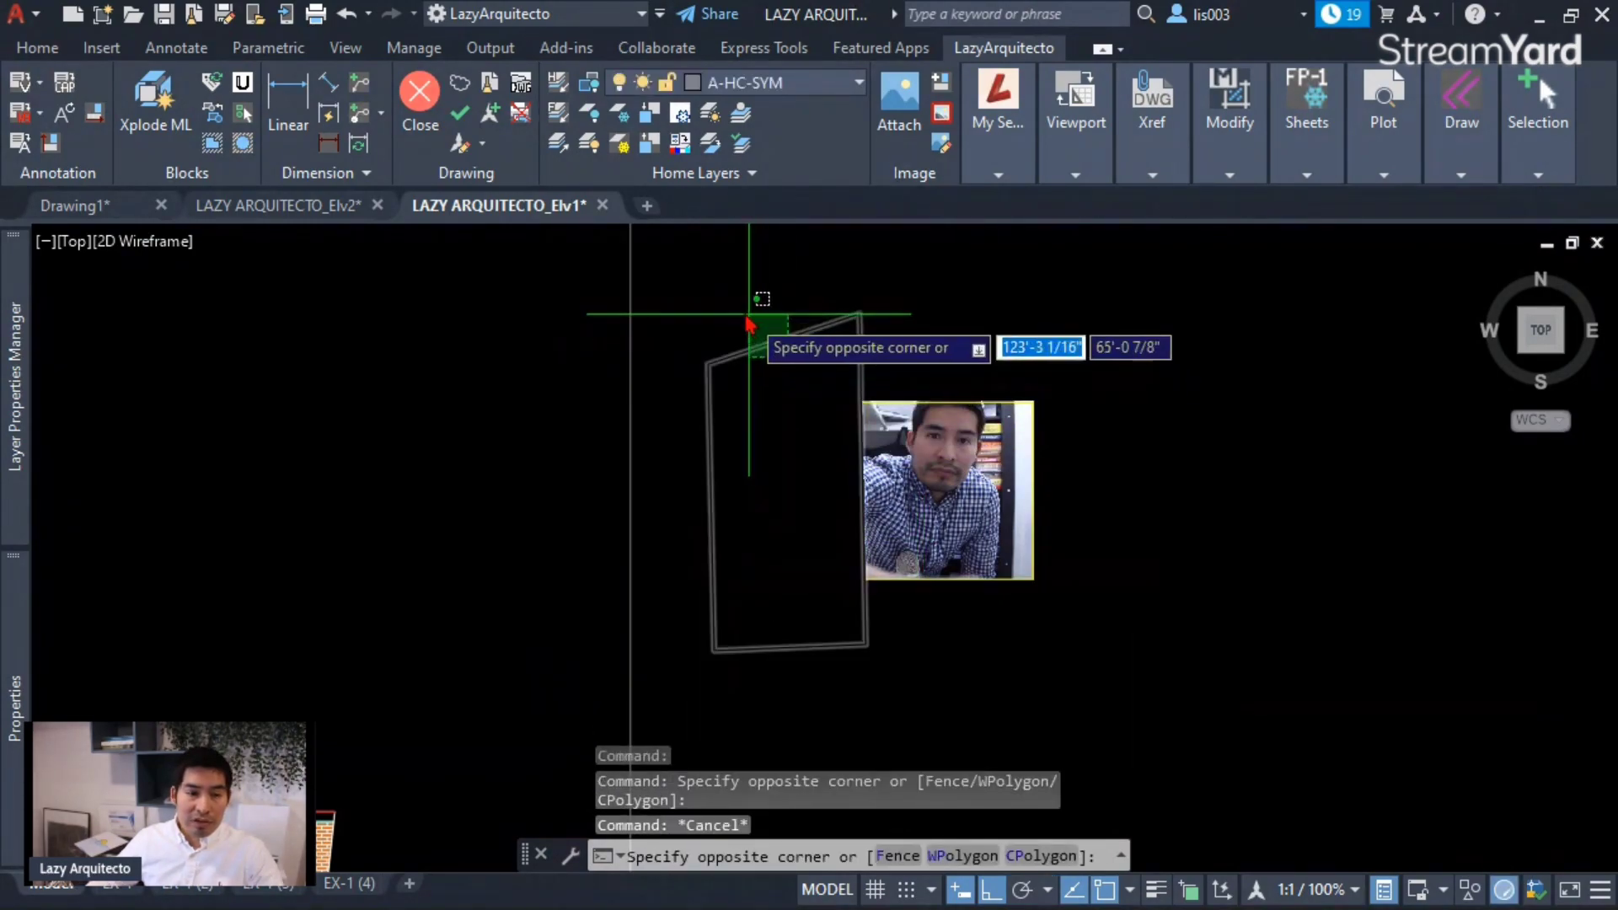
click(795, 338)
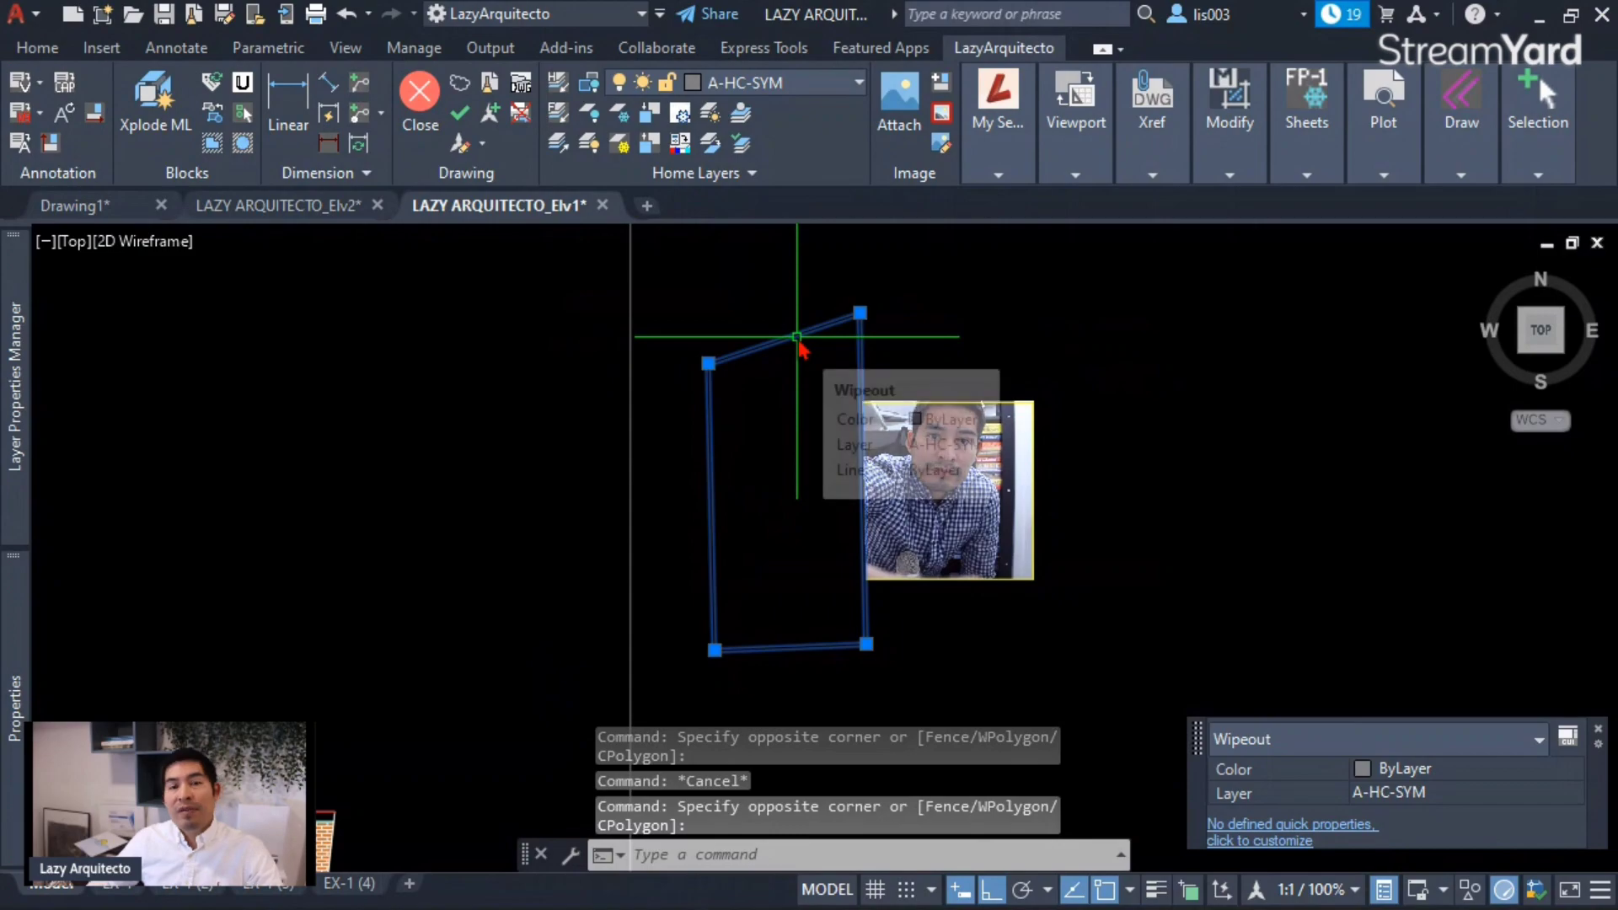
key(Escape)
click(811, 331)
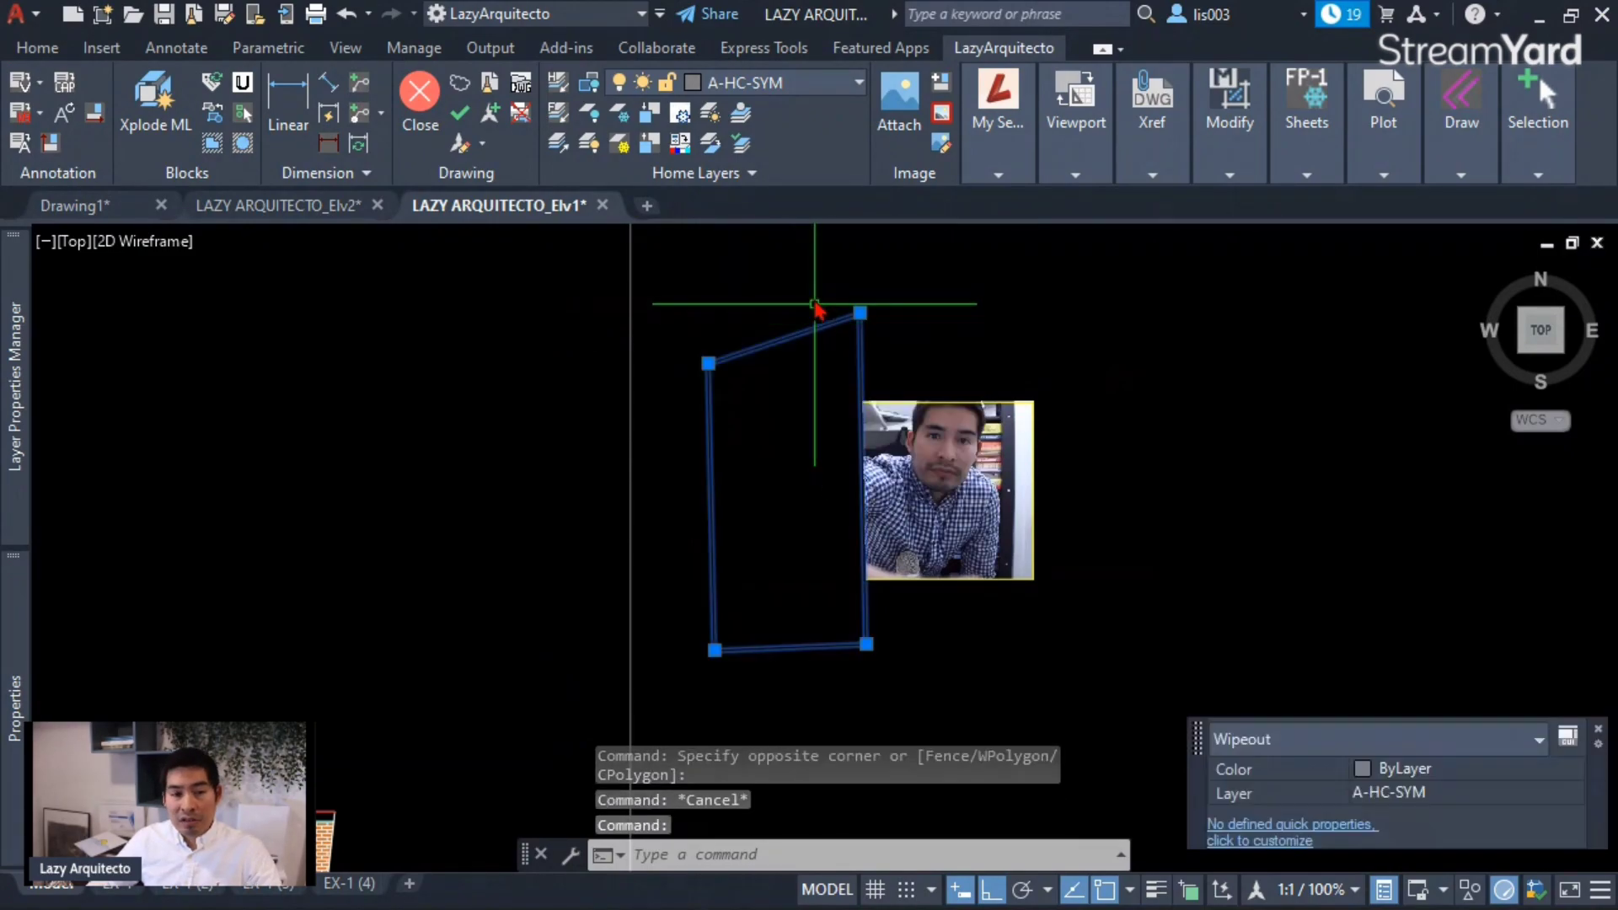
key(Escape)
- Display the wipeout frames by setting the WIPEOUTFRAME system variable to 1, and review the wipeout beside the elevation sheet
text(wipe)
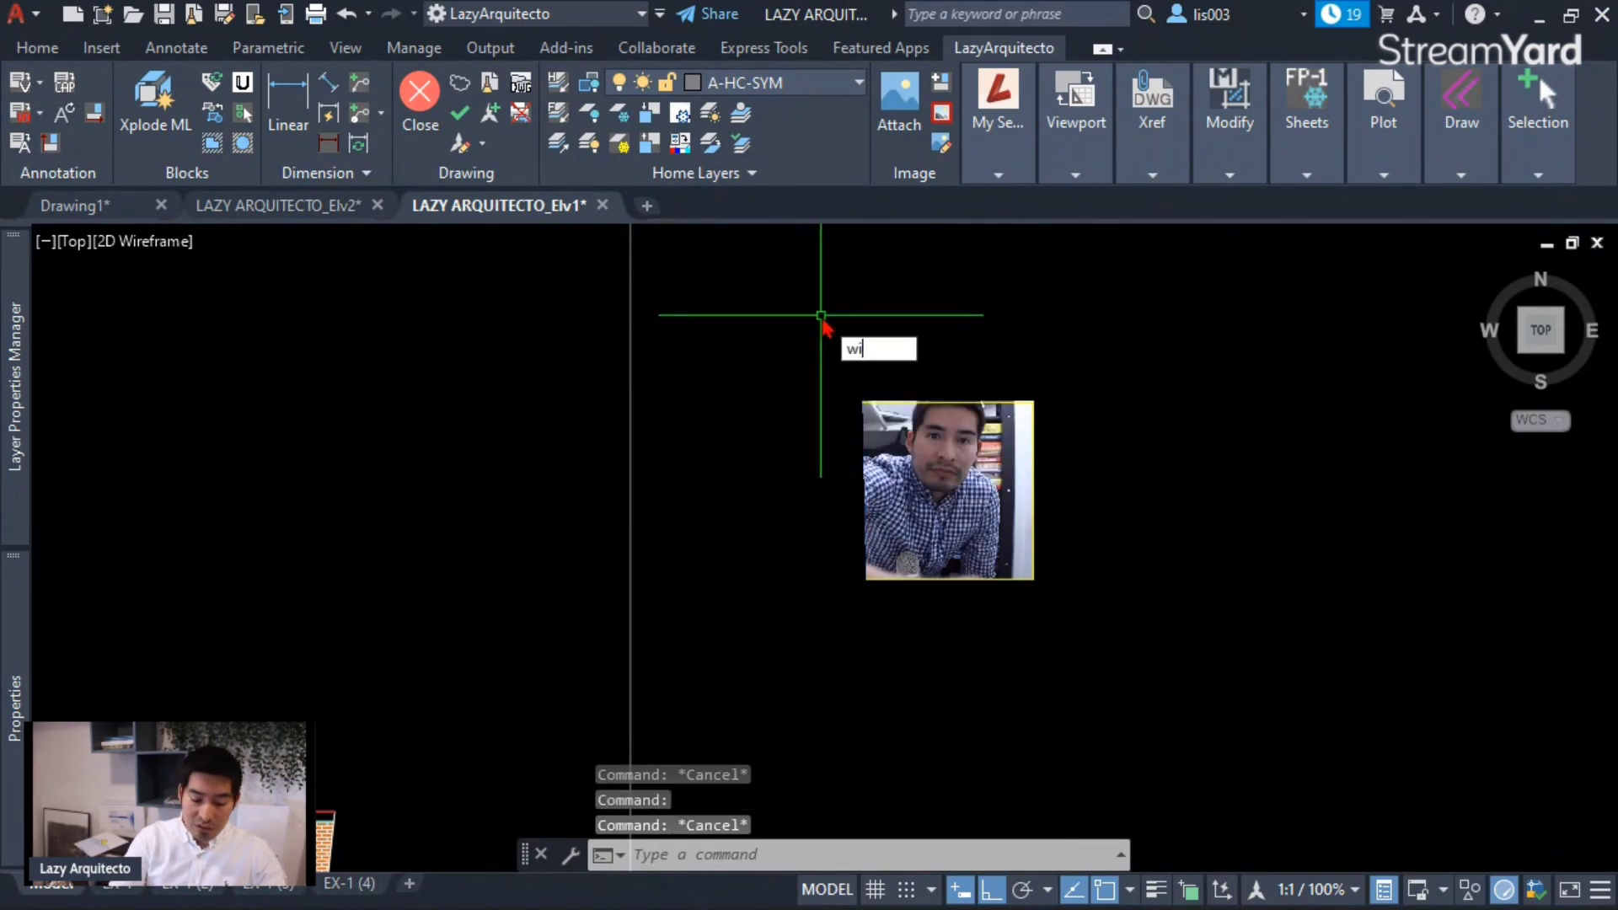
key(Return)
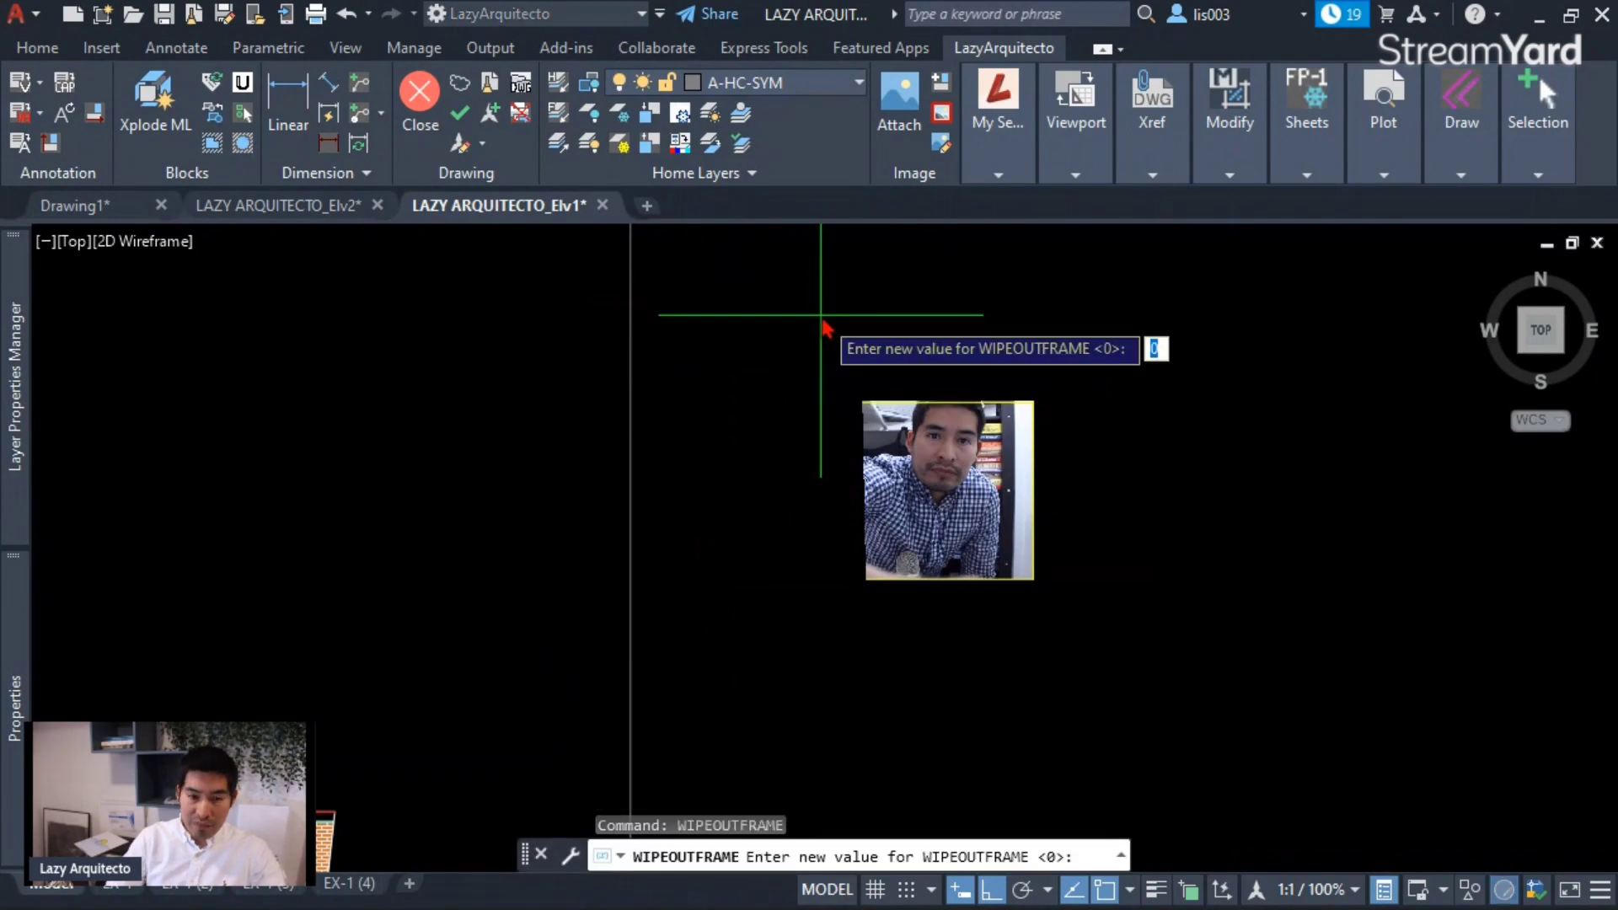
text(1)
key(Return)
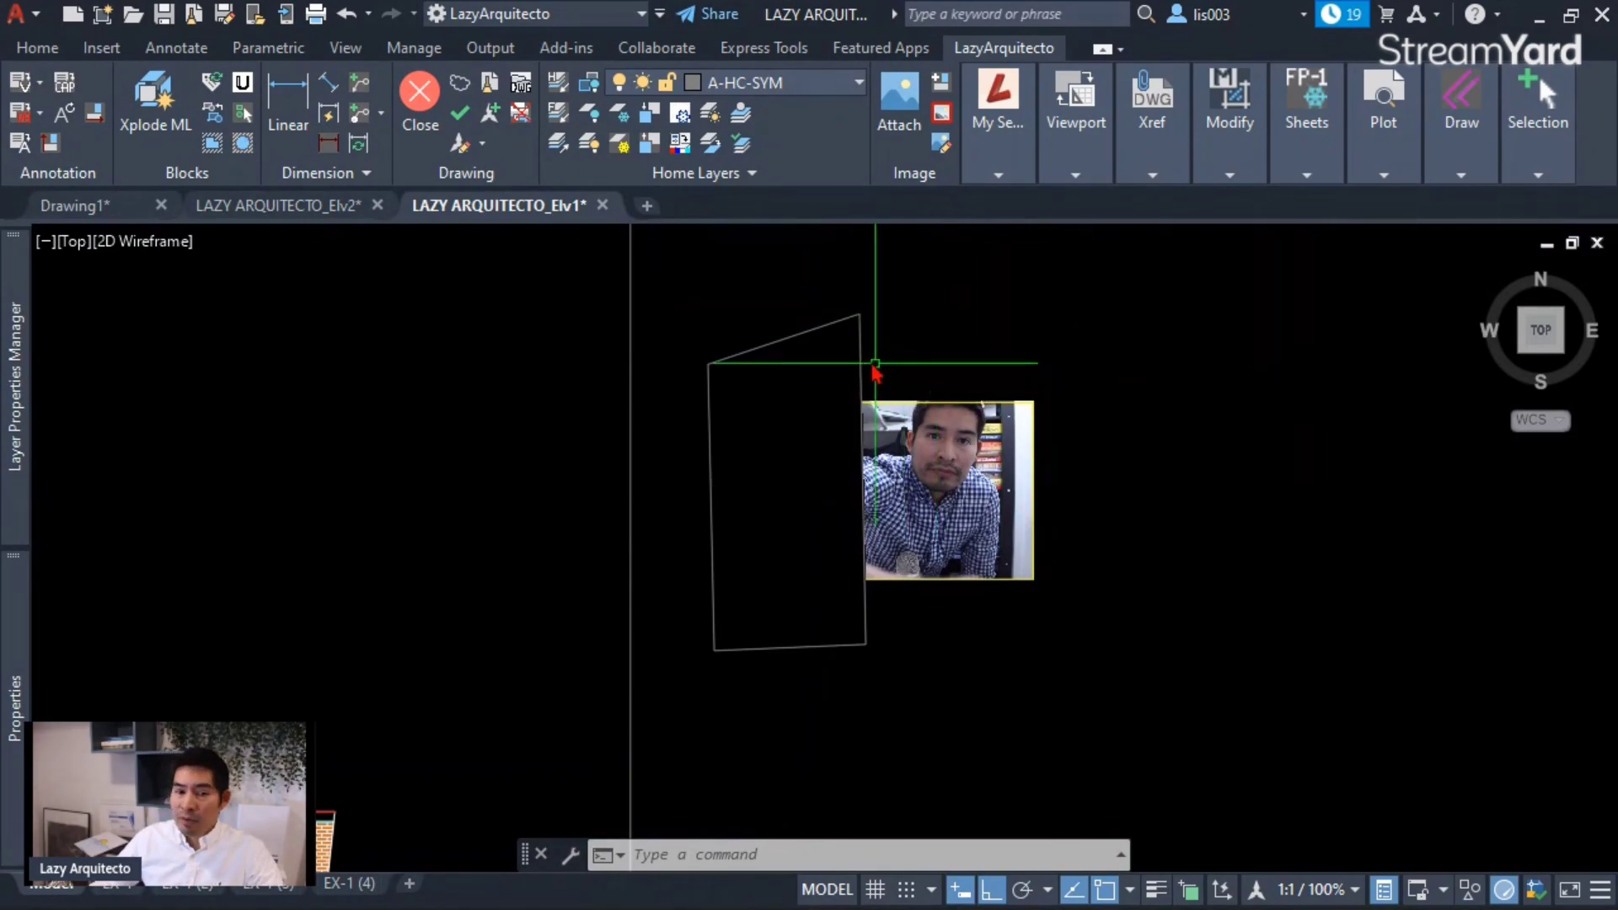
scroll(881, 355, down, 2)
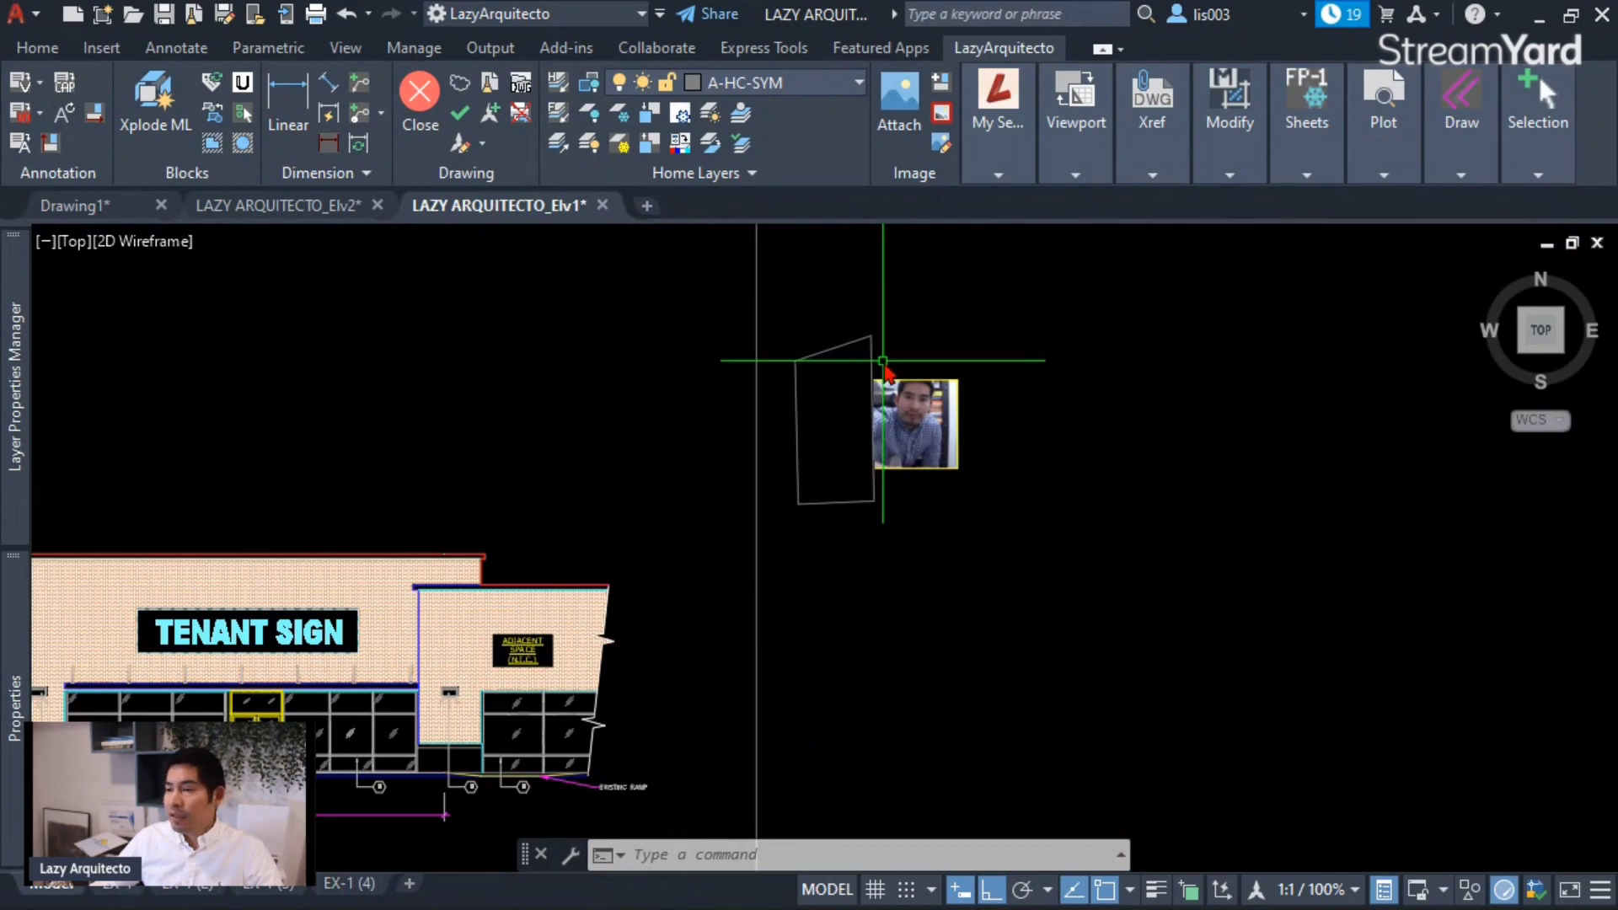
scroll(881, 356, down, 2)
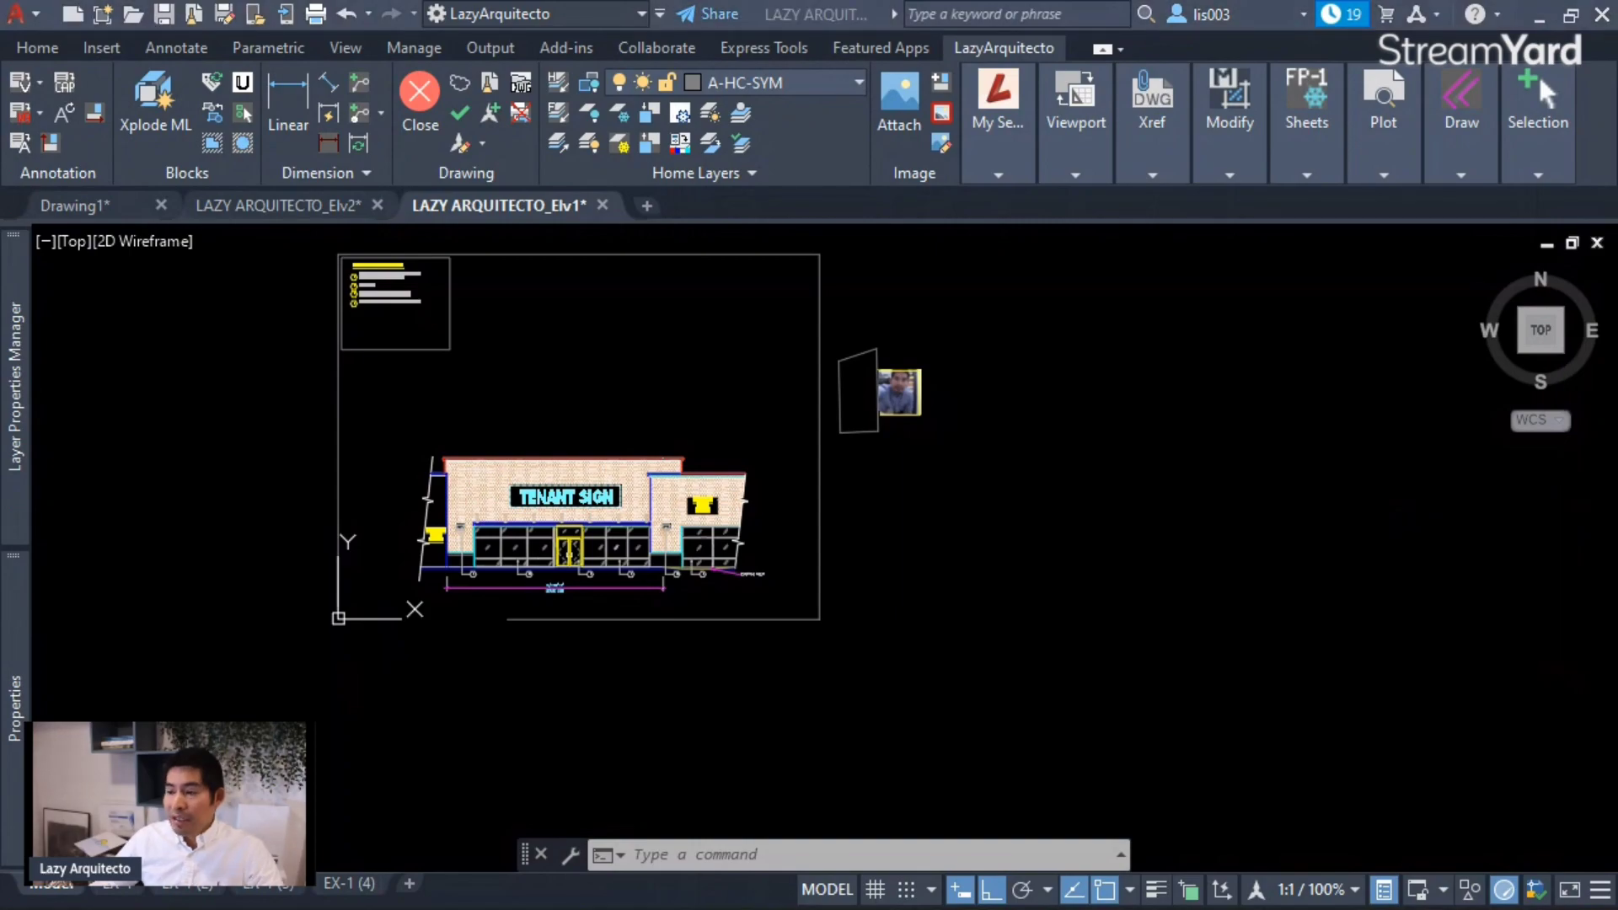
click(1109, 497)
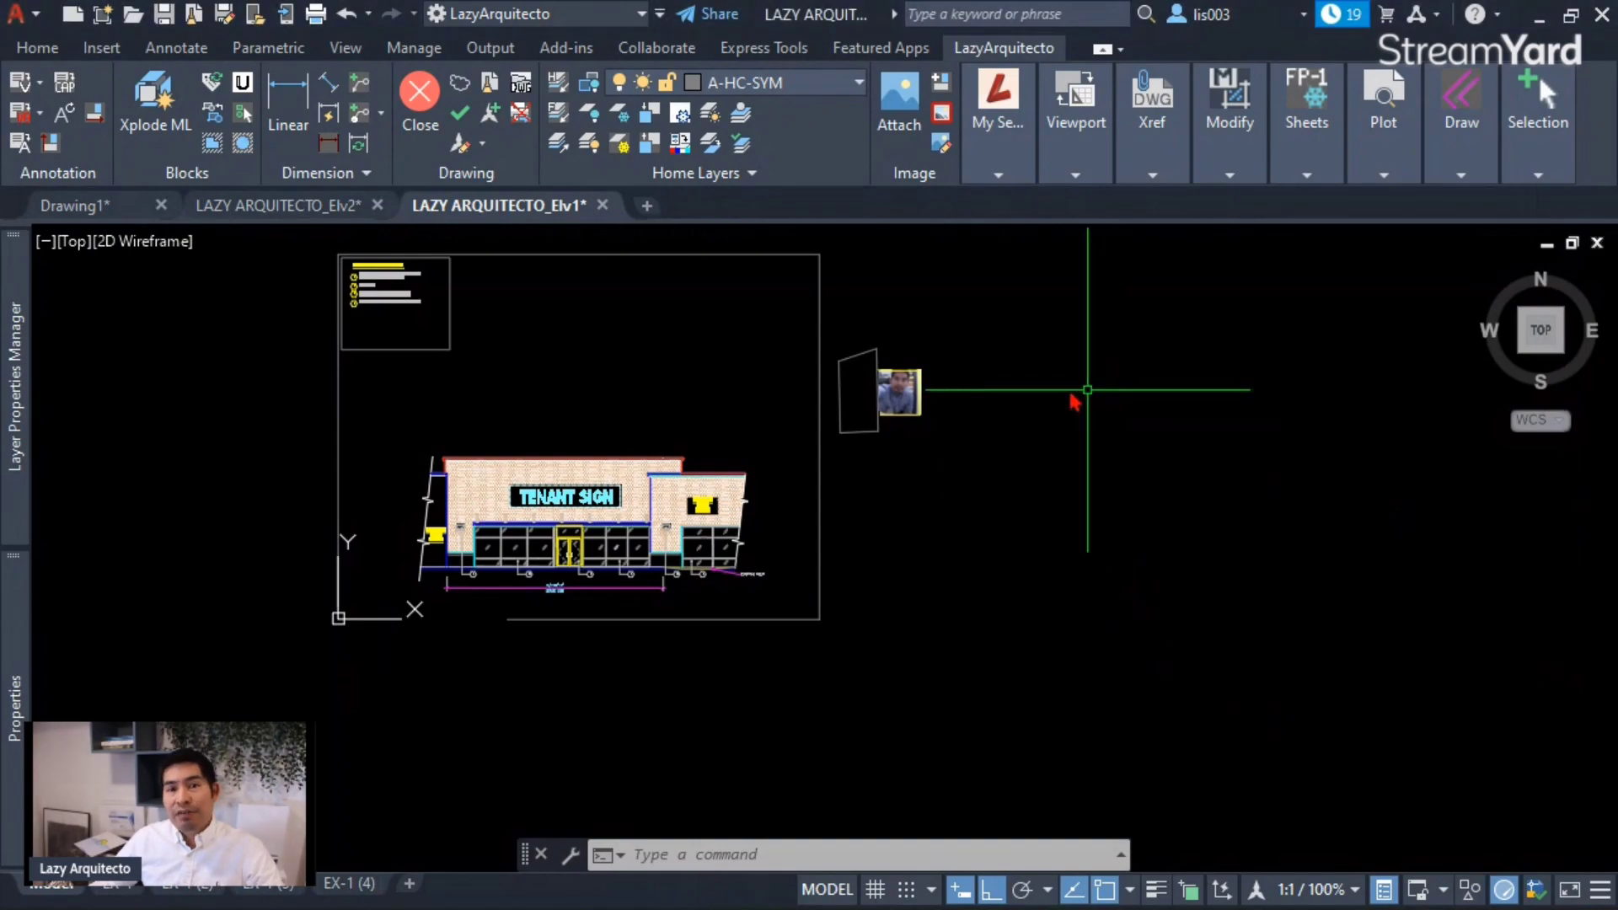
scroll(969, 362, up, 3)
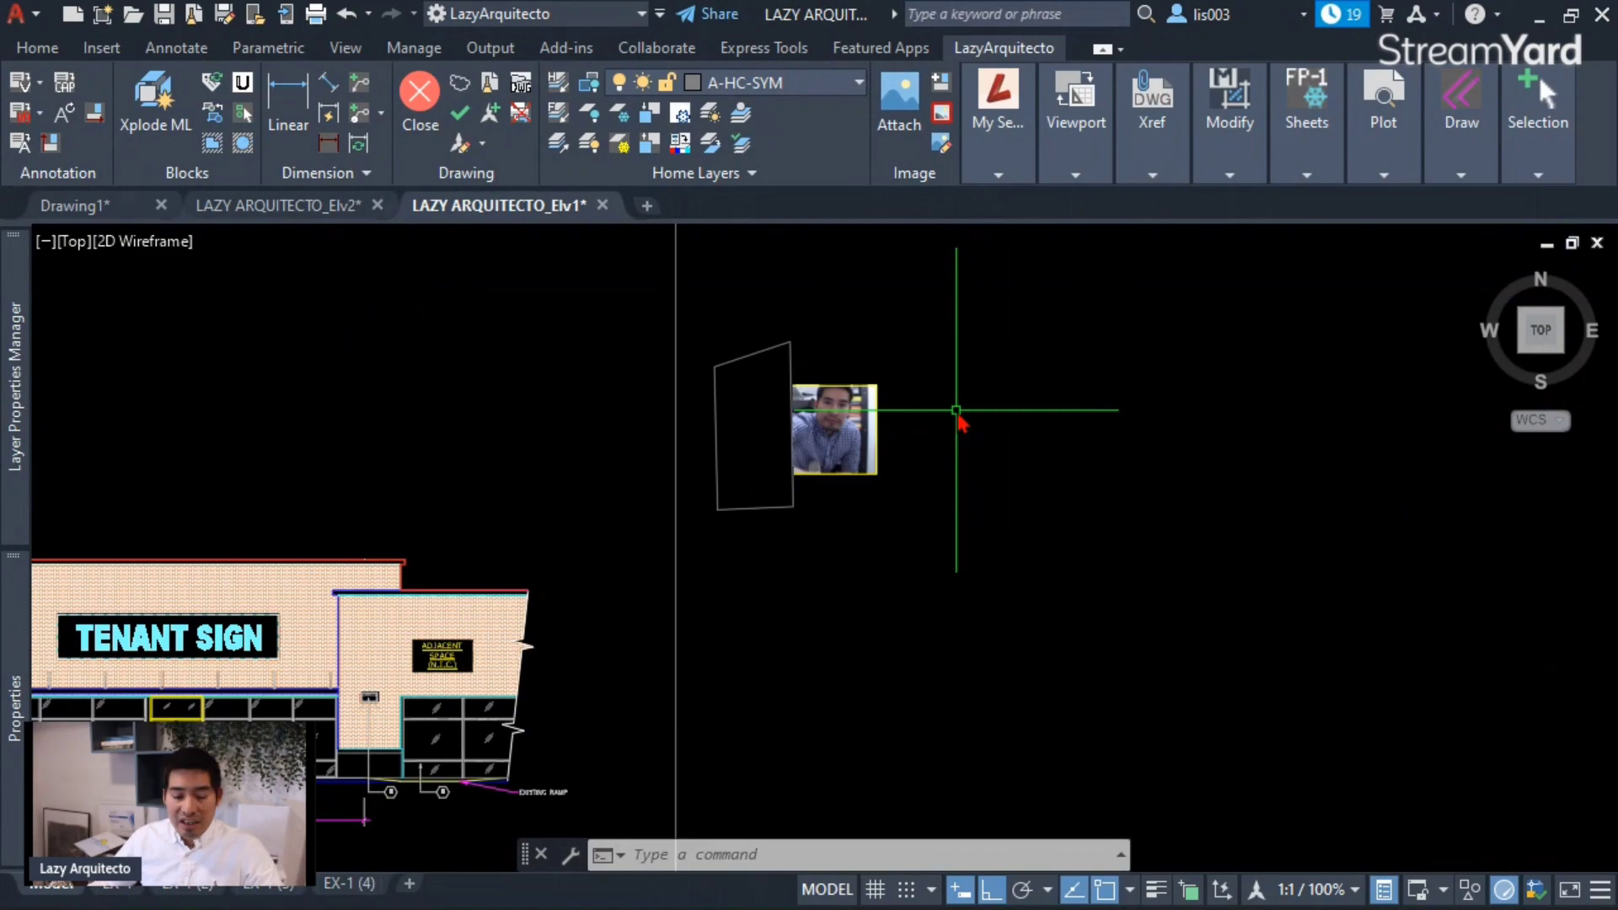
- Check the current value of the DGNFRAME system variable for DGN underlay frames, without changing it
text(dwg)
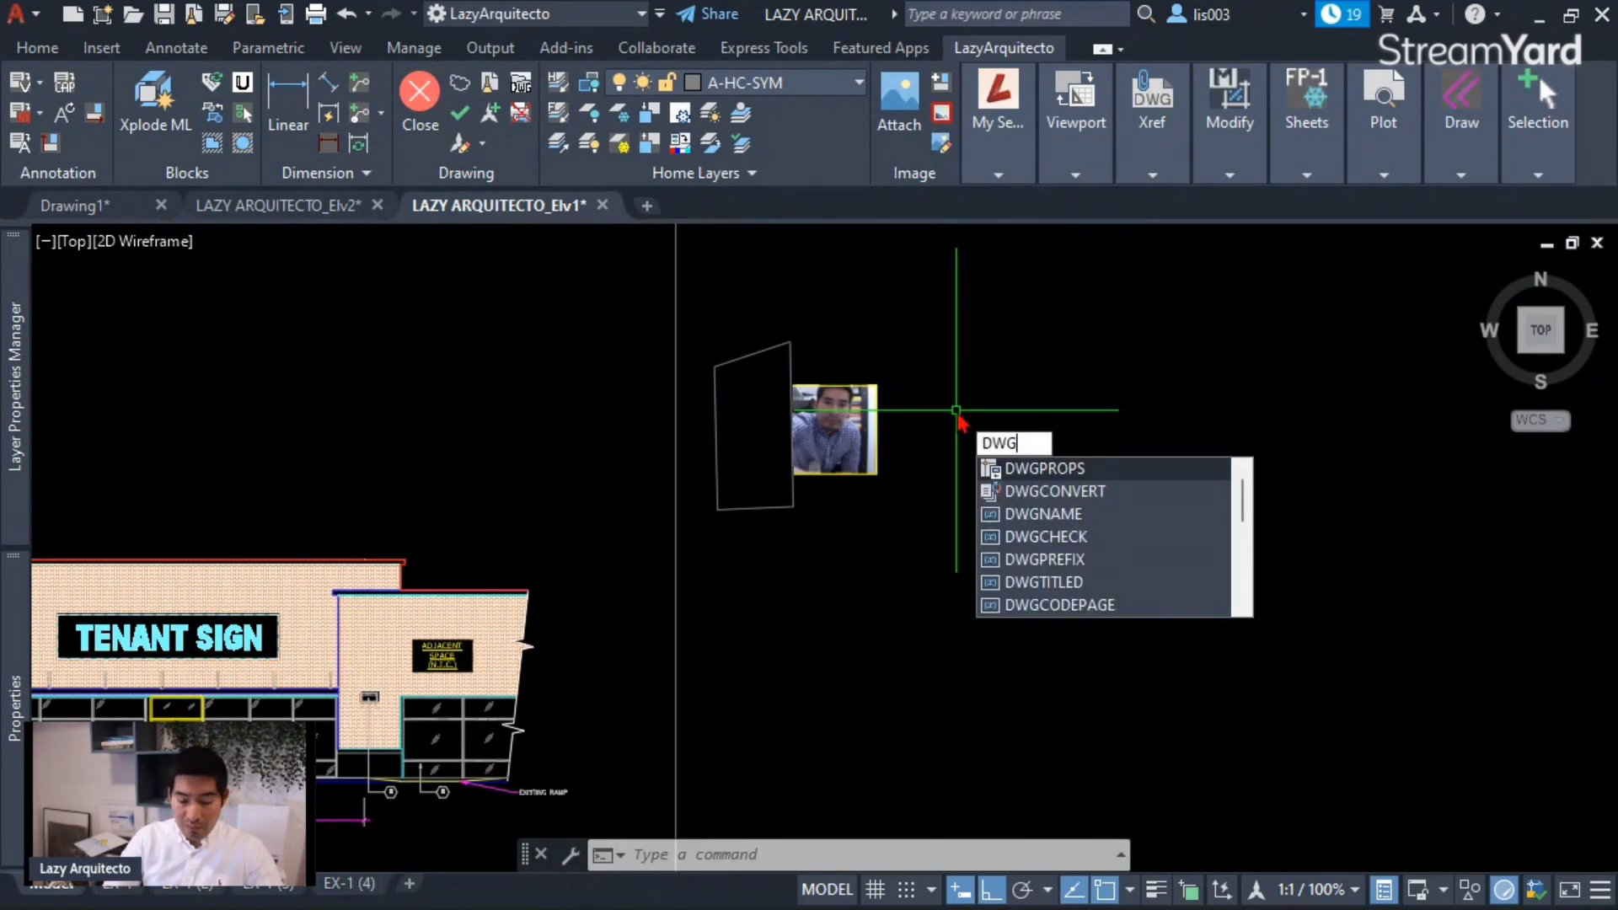
key(BackSpace)
key(BackSpace)
text(gn)
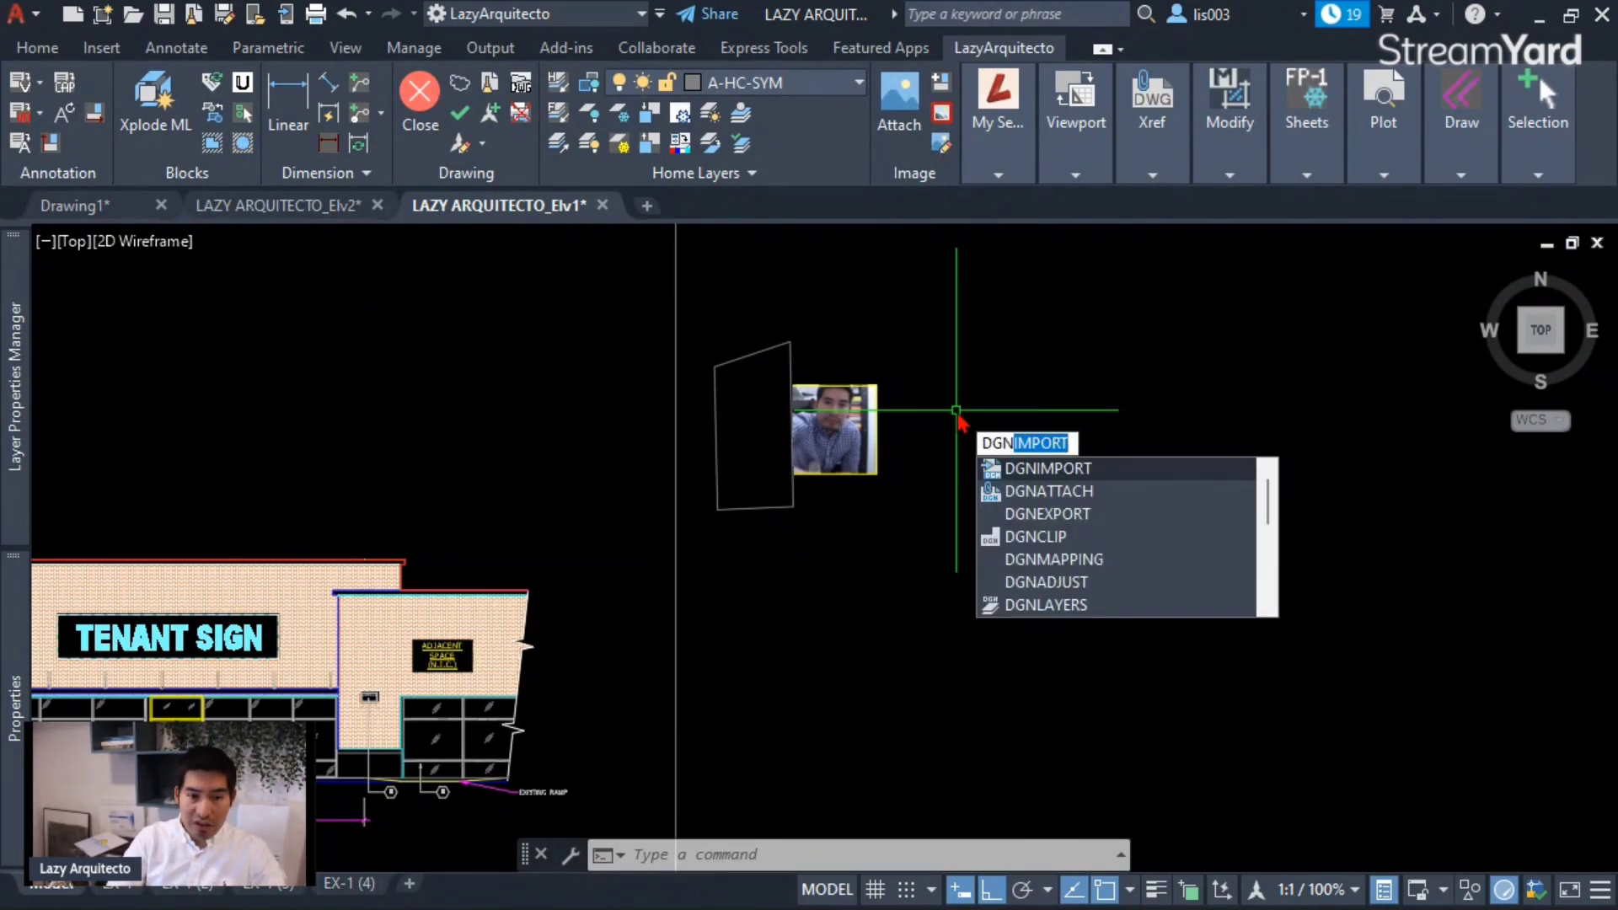
key(BackSpace)
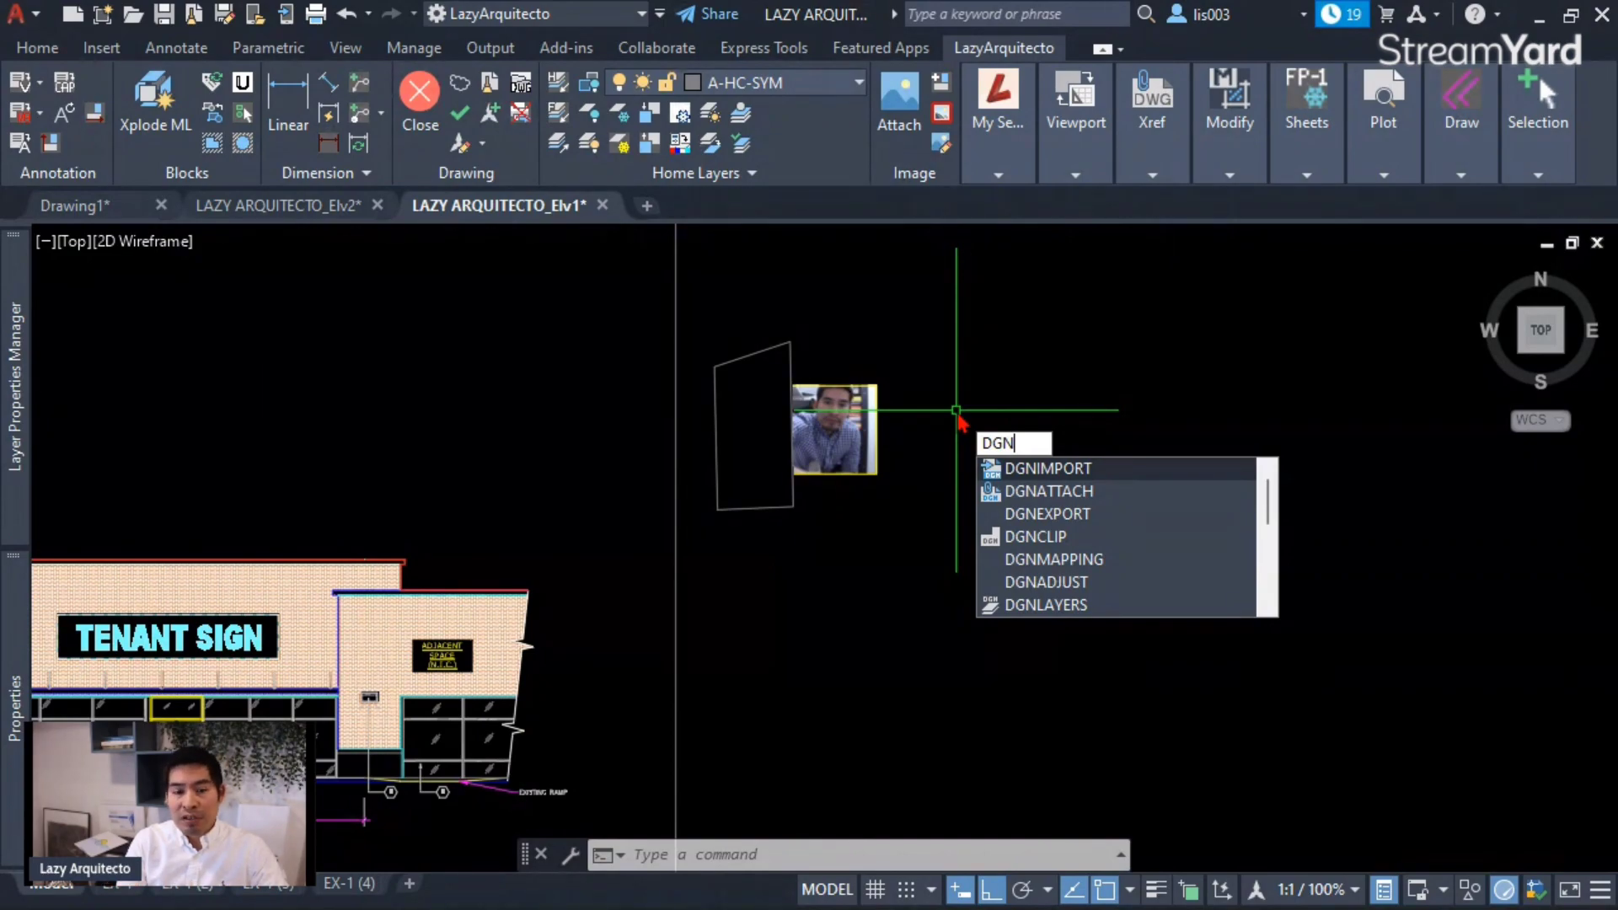
text(FRAME)
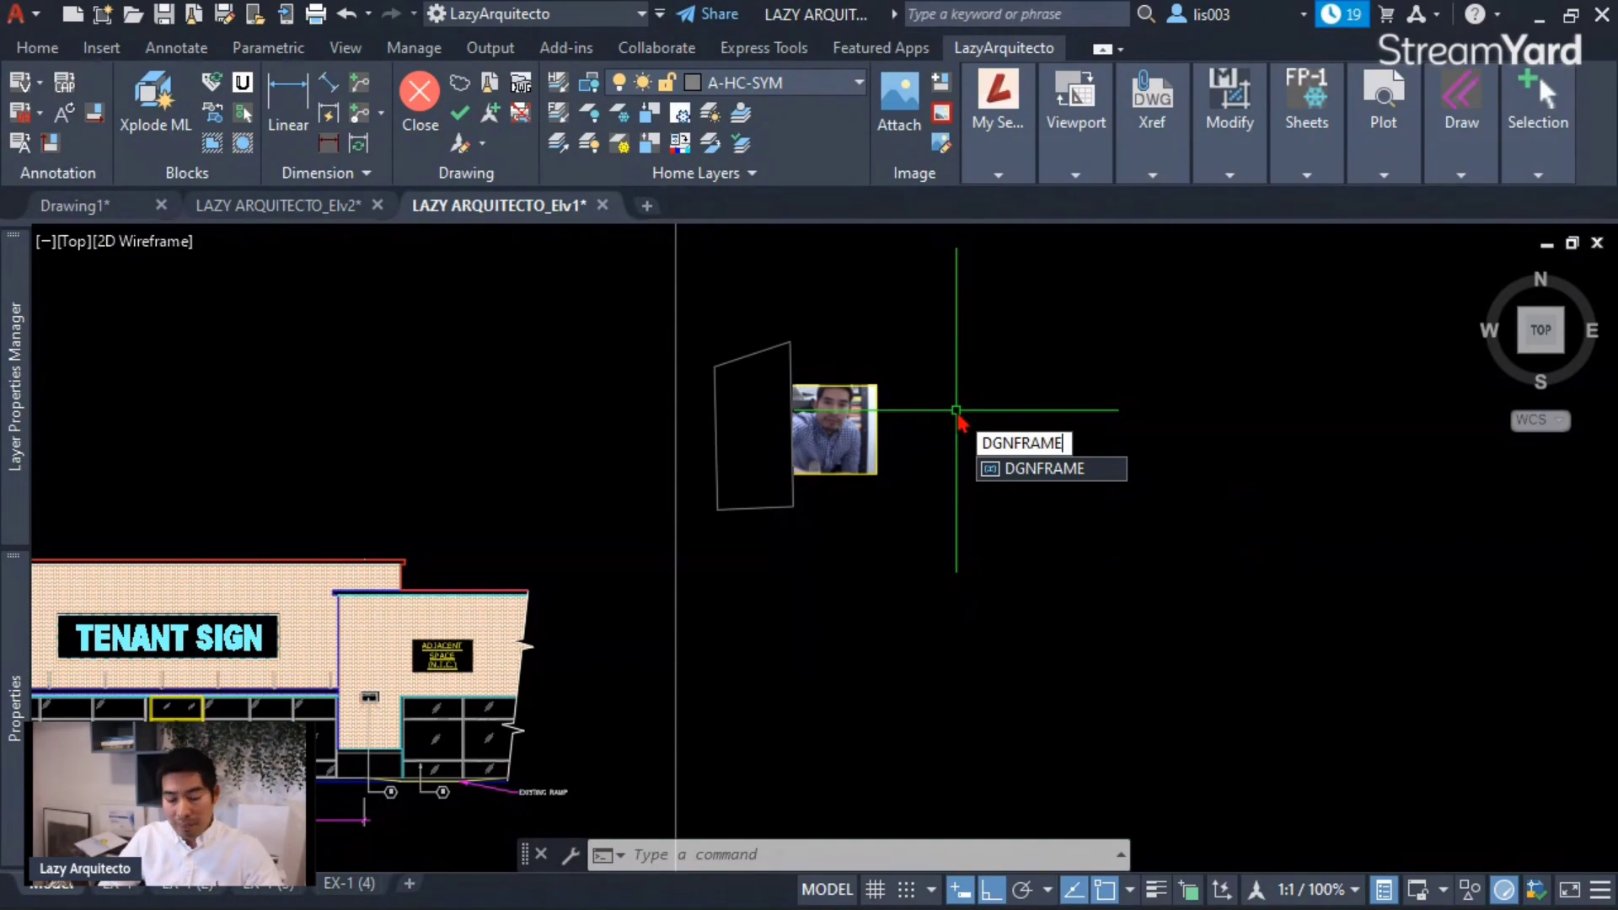
key(Return)
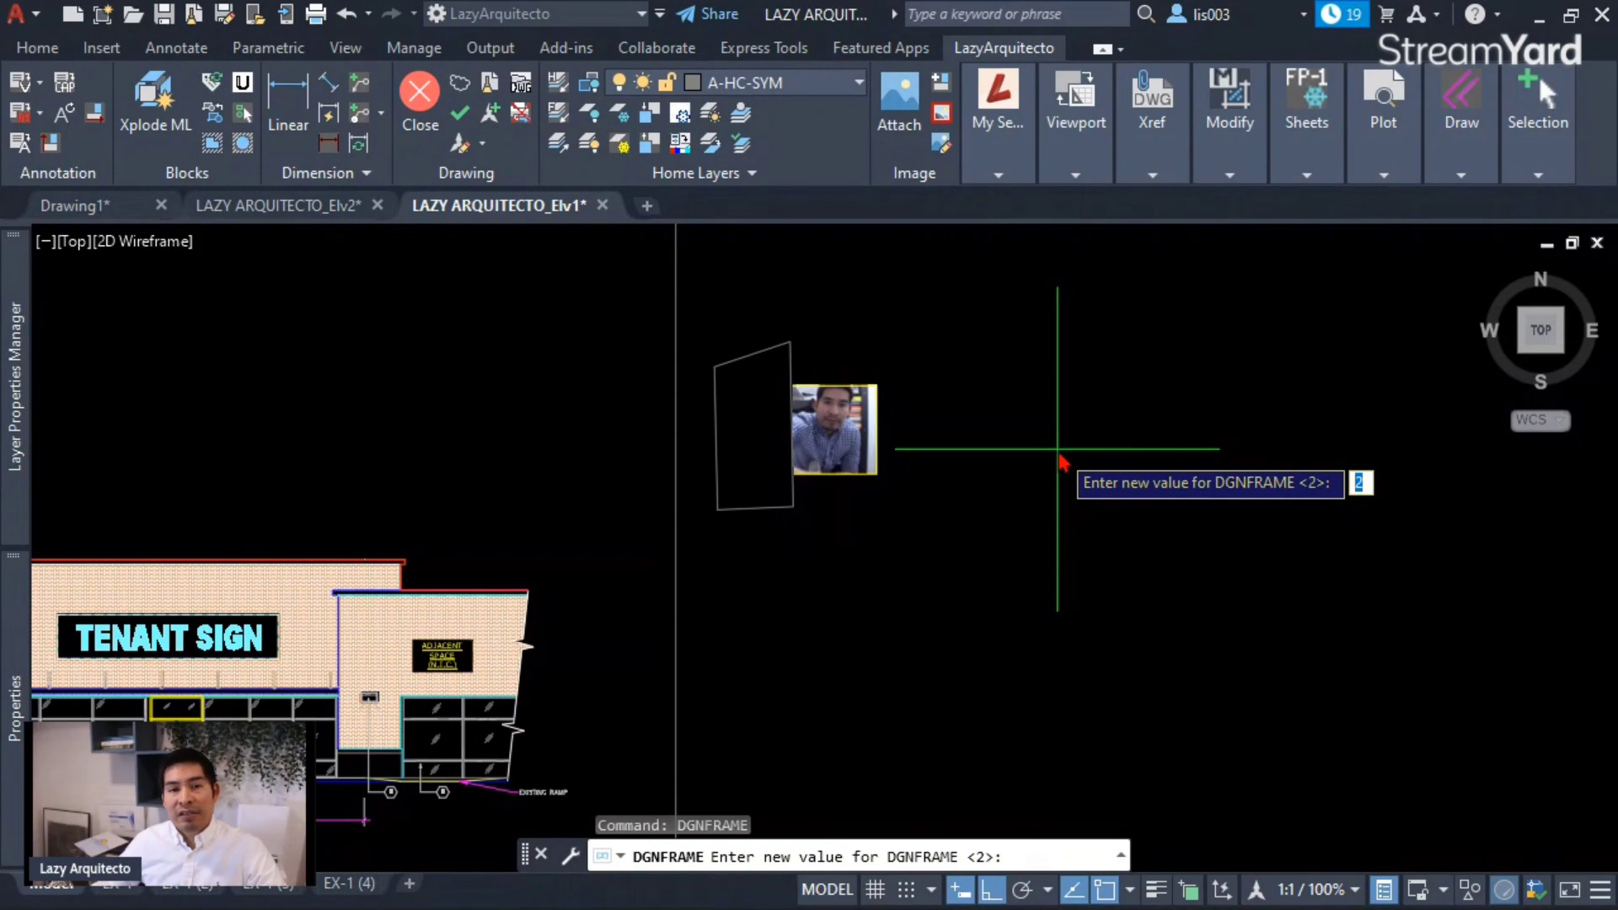
key(Escape)
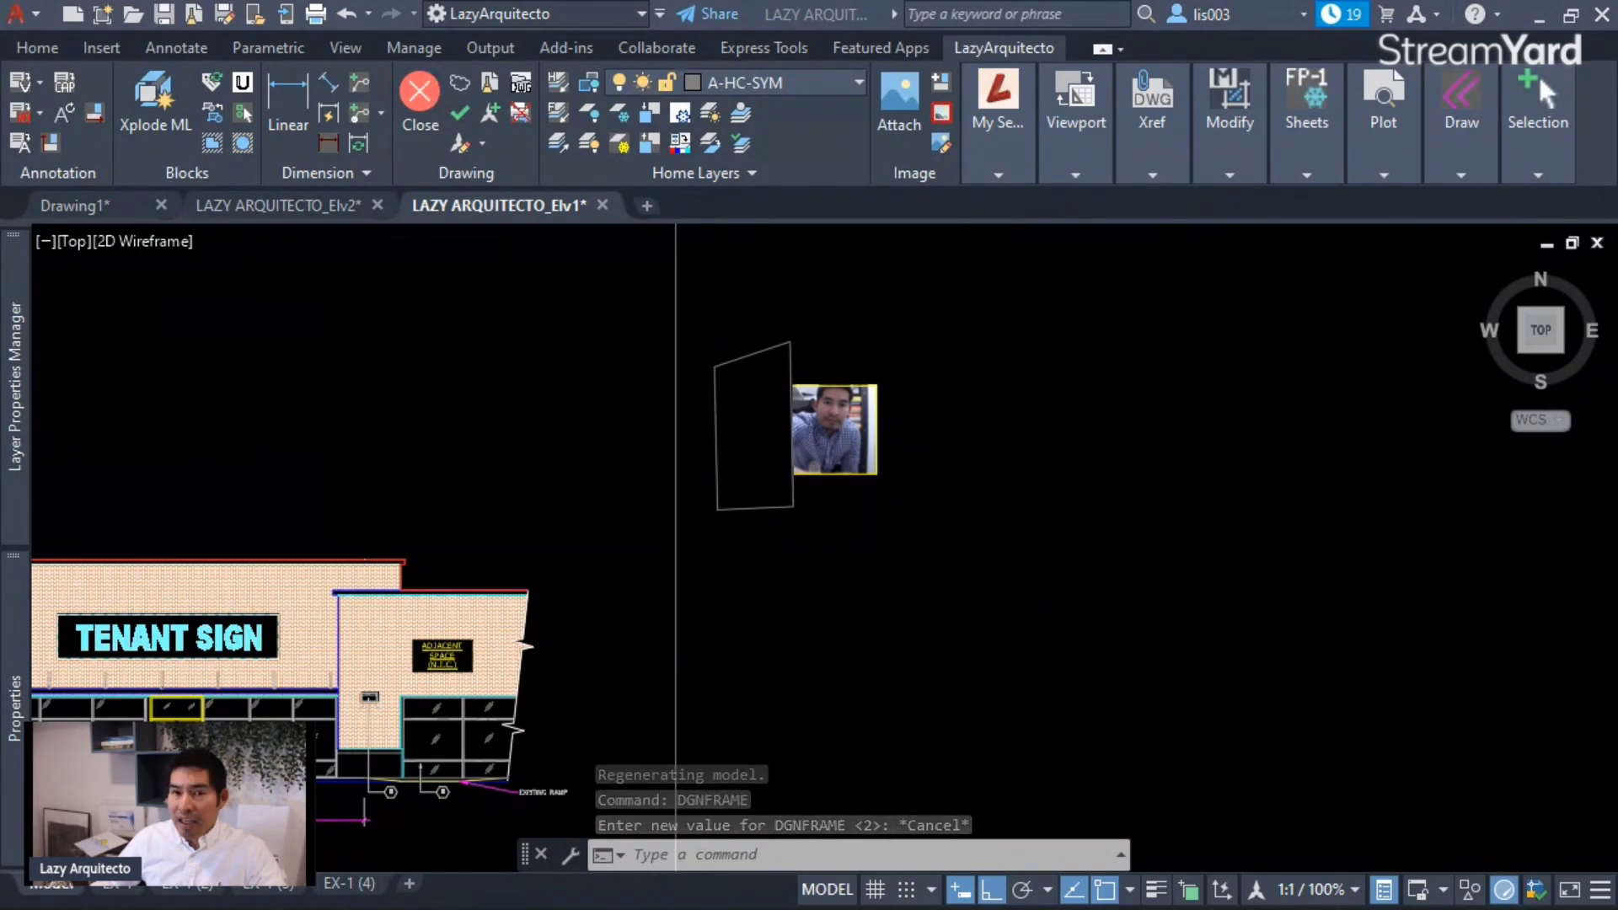
- Select the photo by its yellow frame and inspect it up close, clearing the selection each time
click(1177, 563)
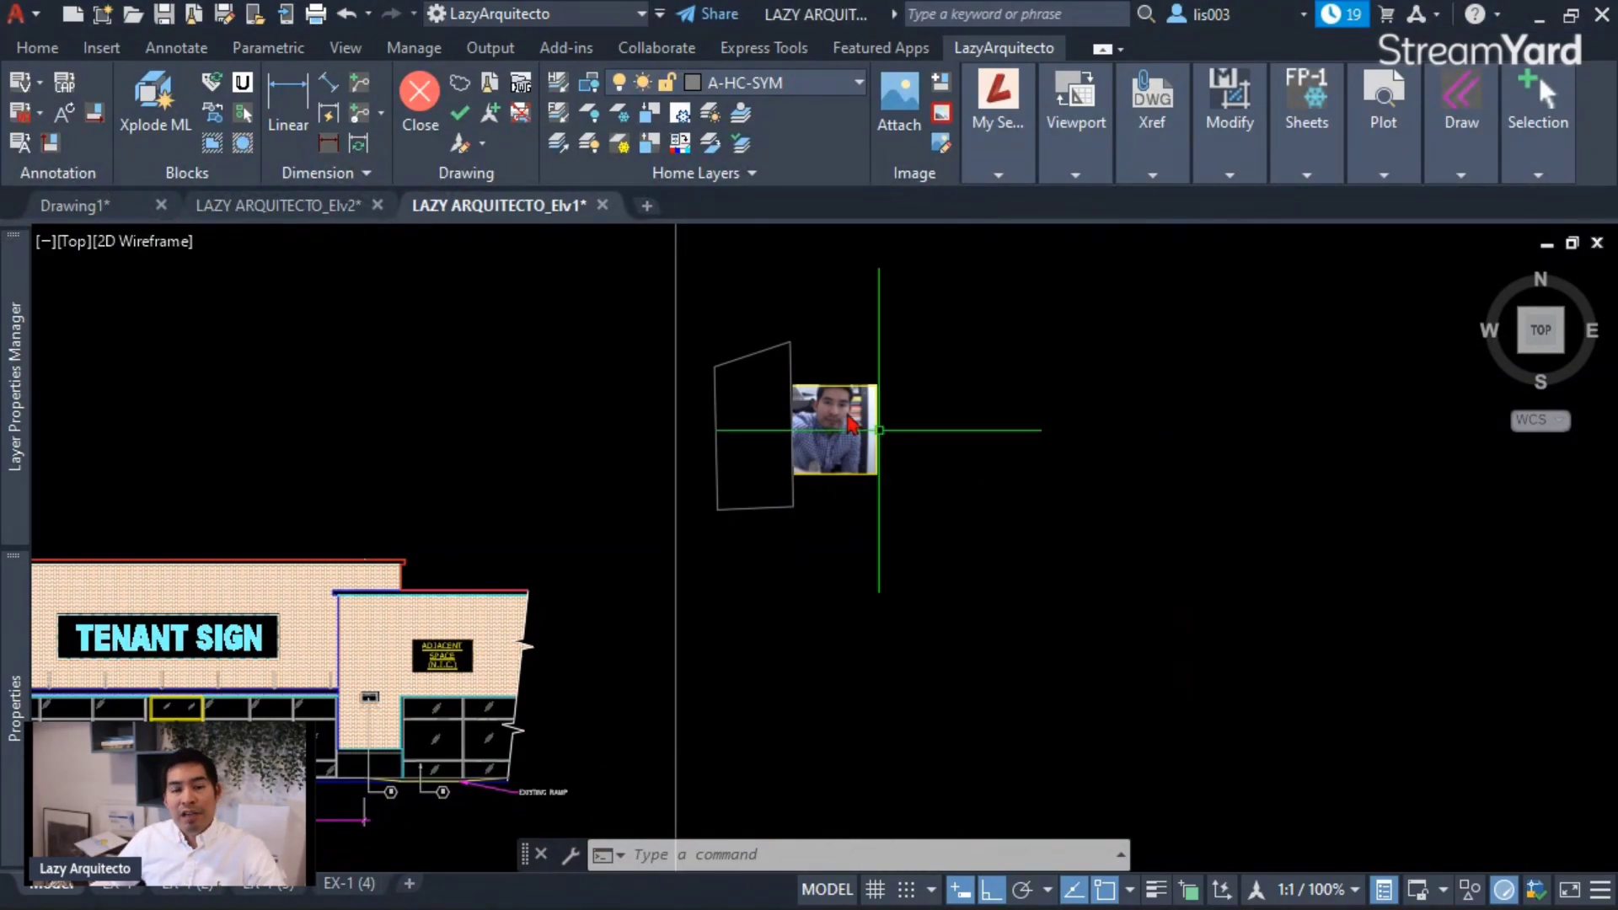
click(819, 388)
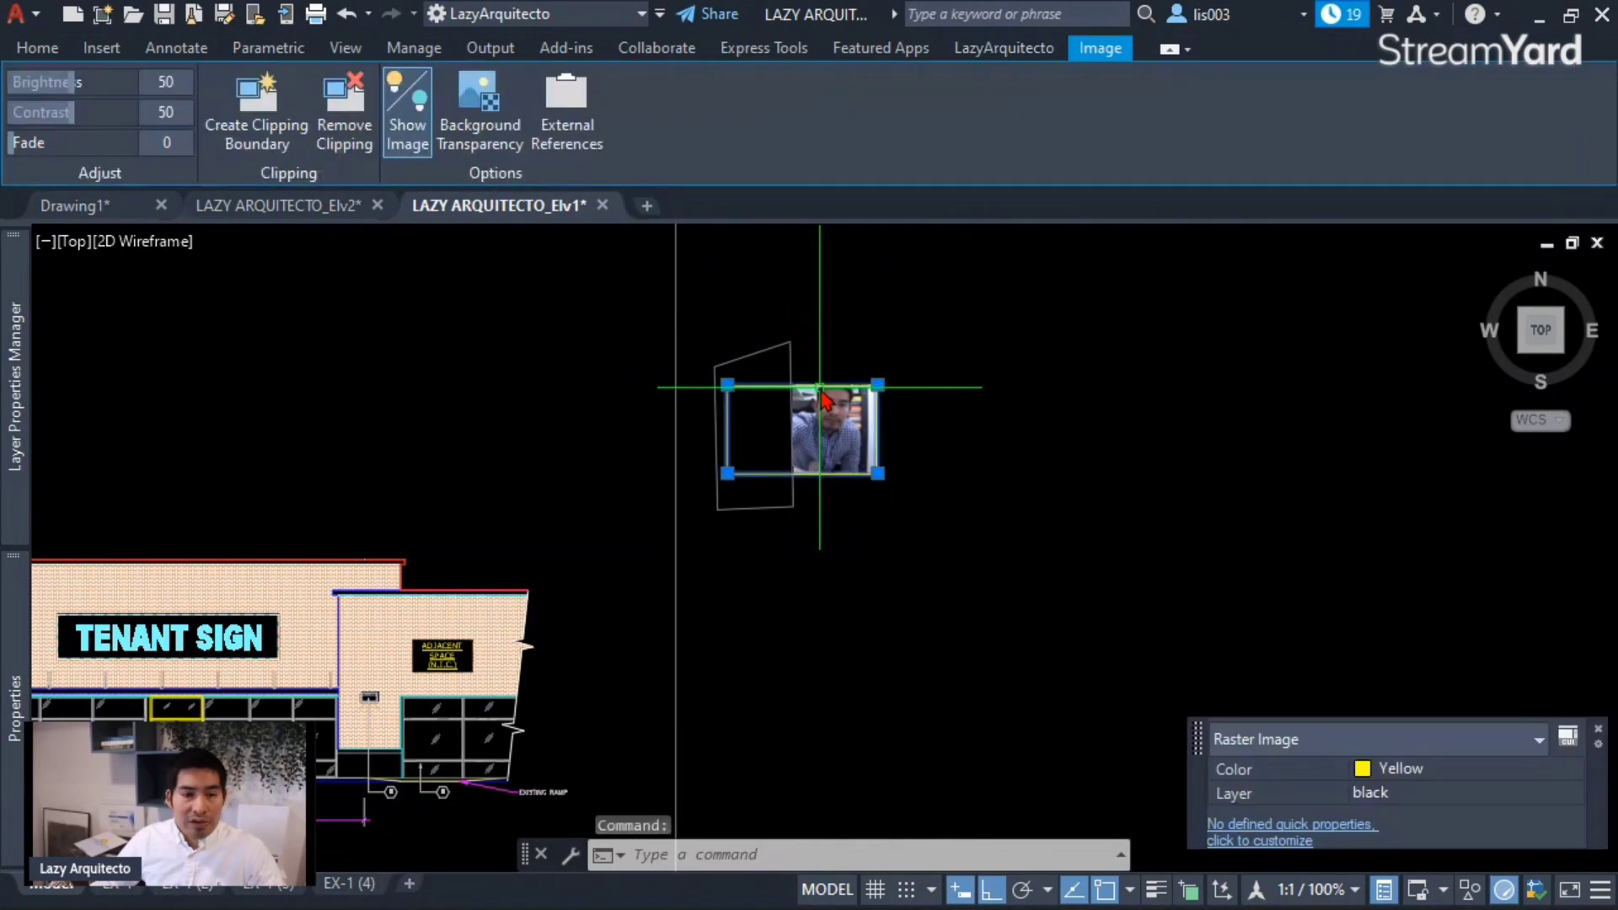
scroll(830, 400, up, 3)
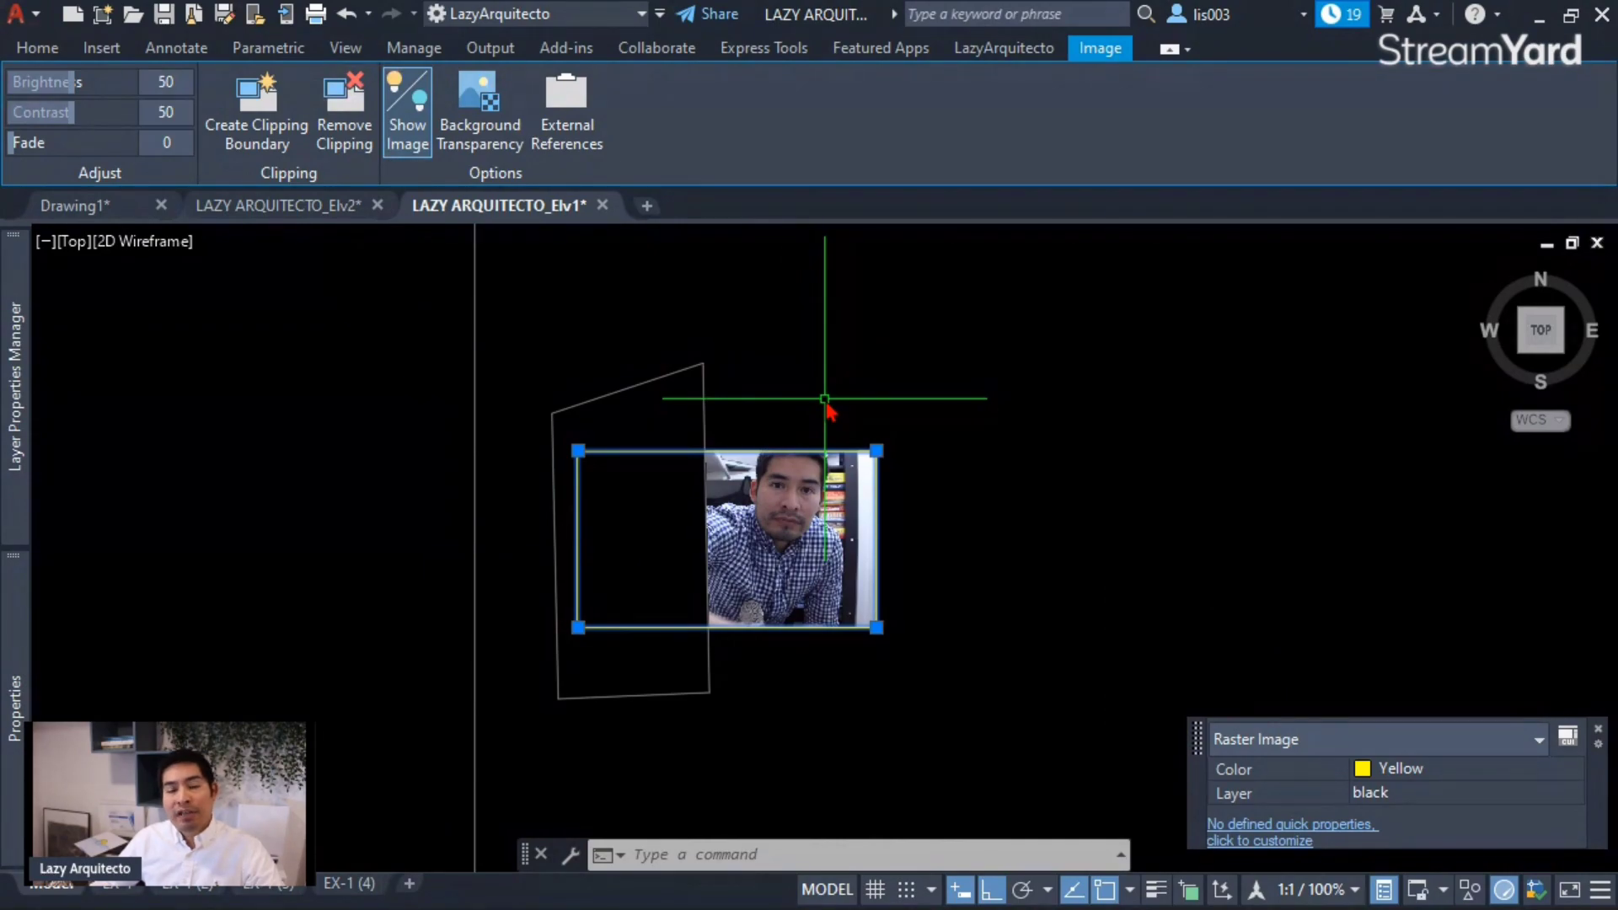
key(Escape)
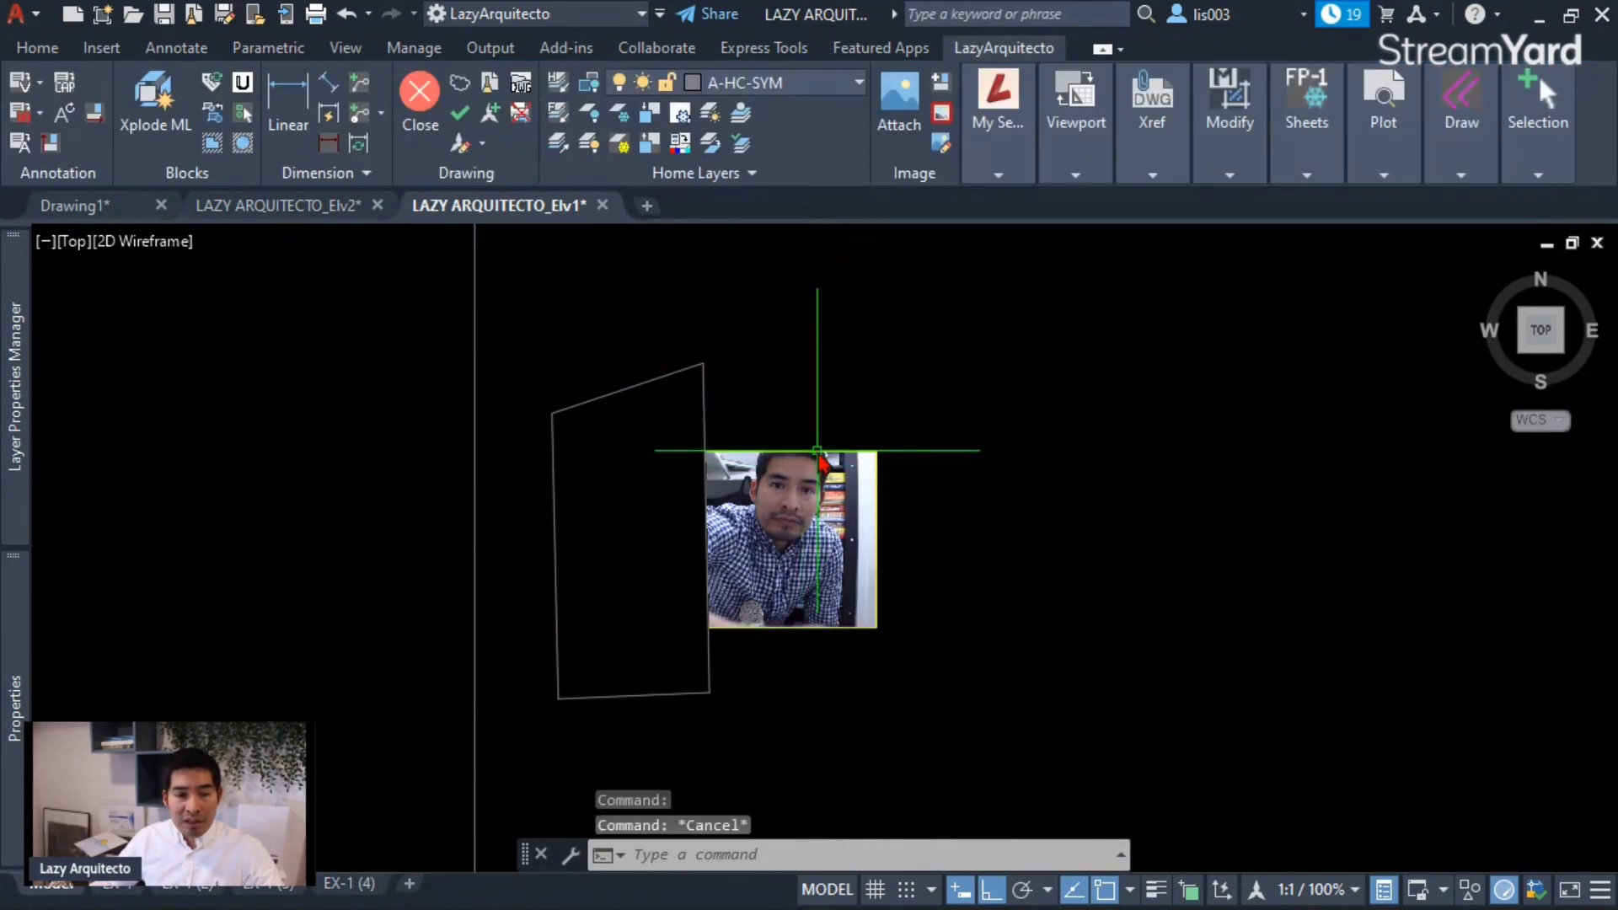
click(860, 450)
middle_drag(866, 455, 752, 464)
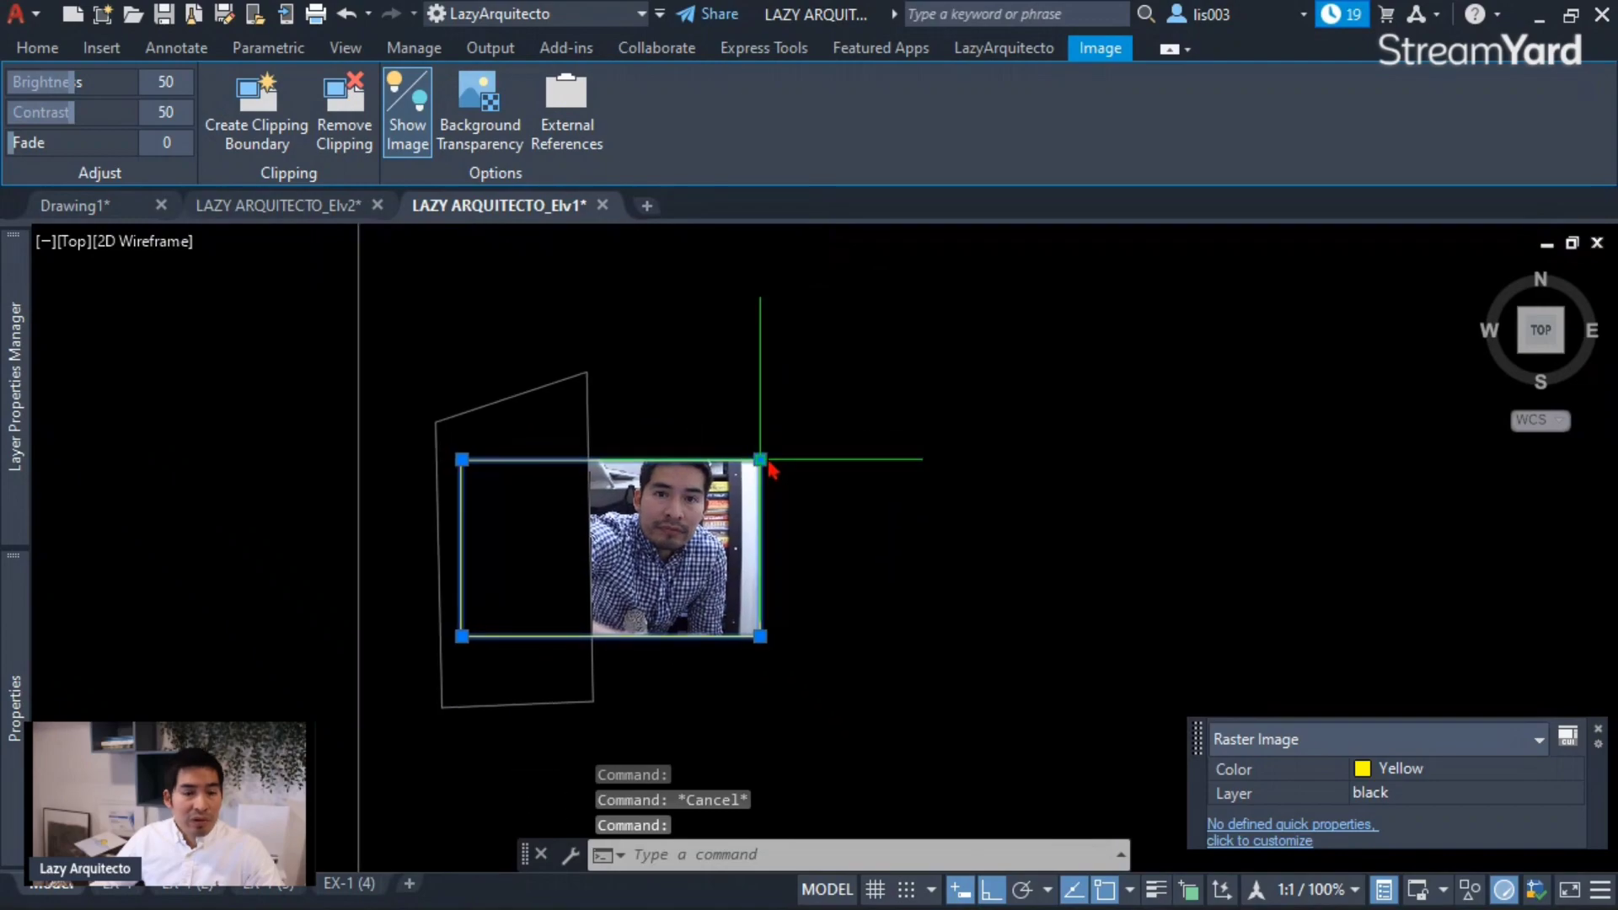
scroll(715, 493, up, 3)
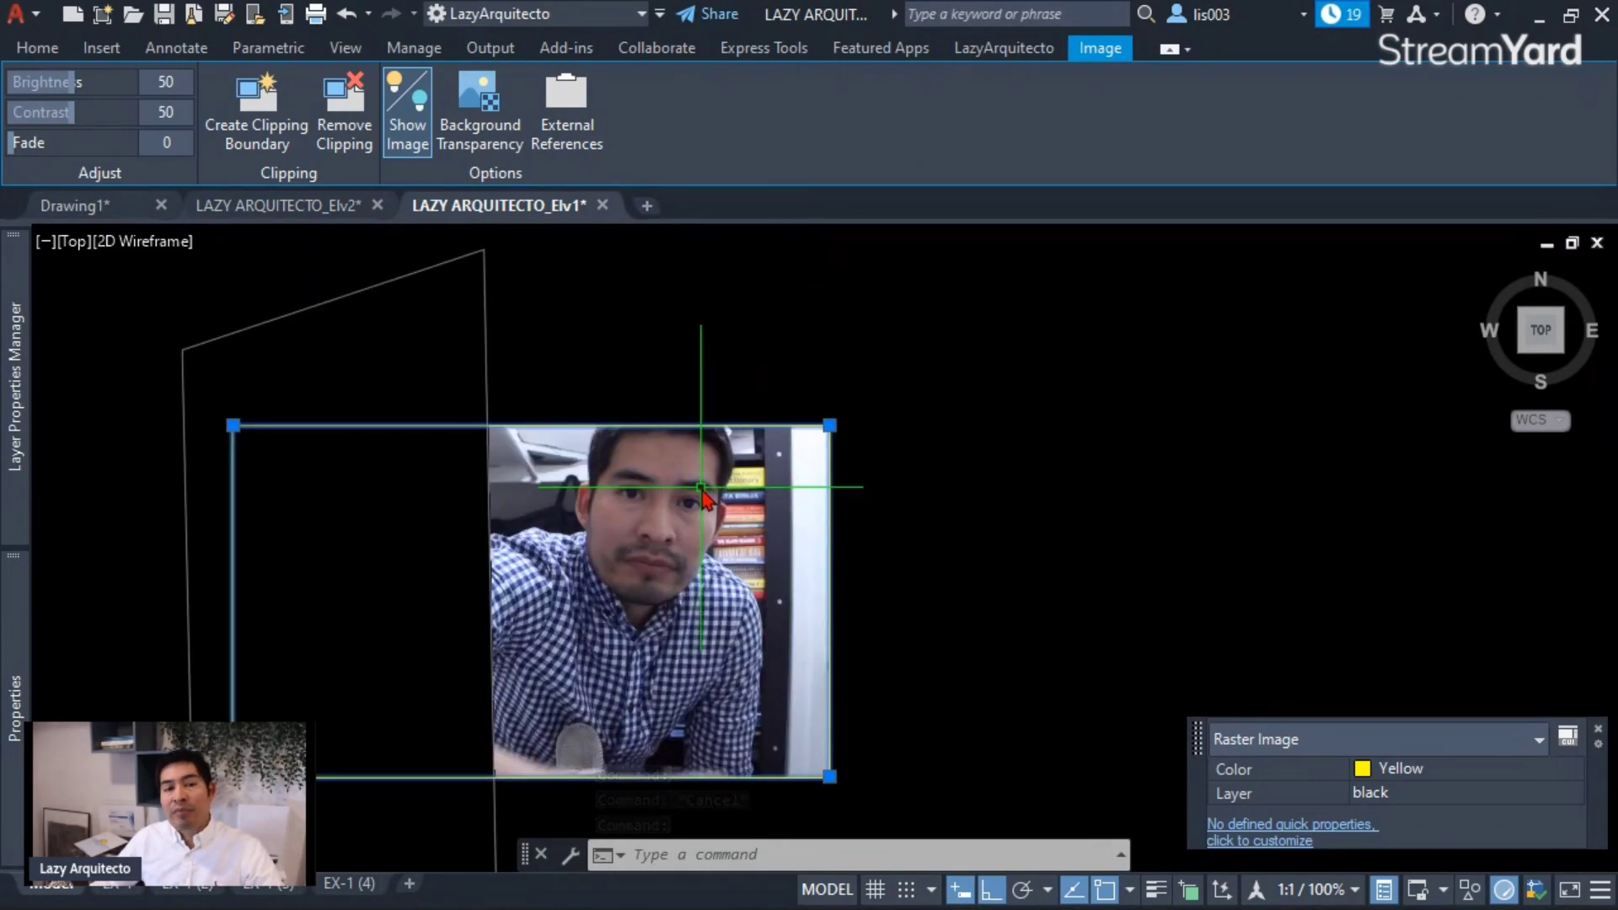
key(Escape)
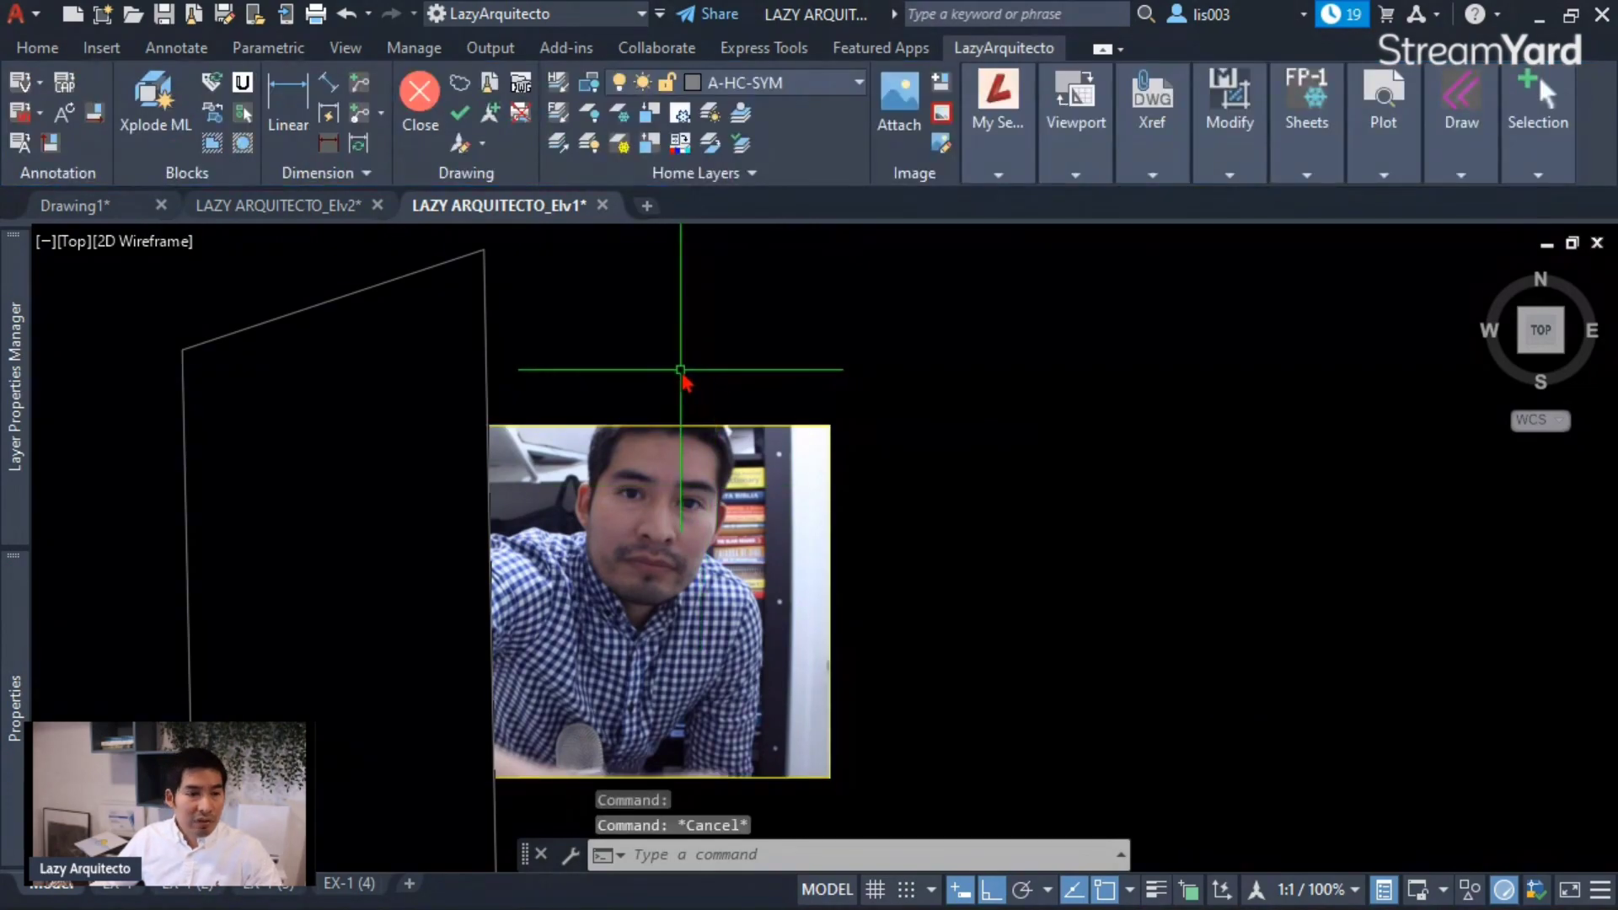
- Open the external references manager, start attaching a DWG reference, and browse to the 01 LAZY ARQUITECTO folder
text(x)
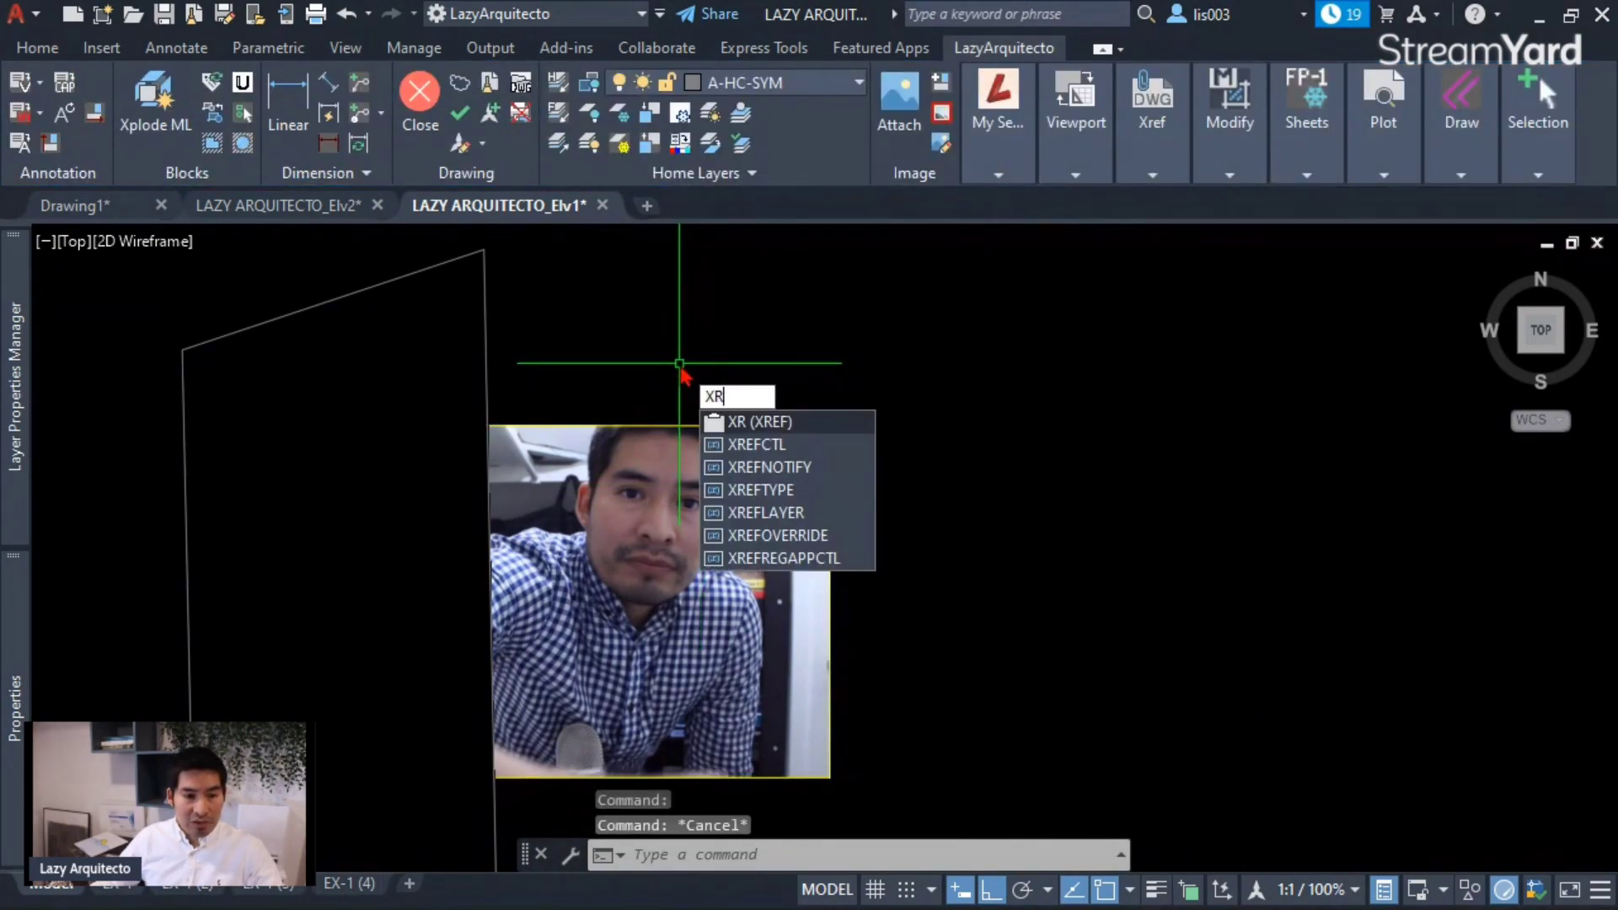
key(Return)
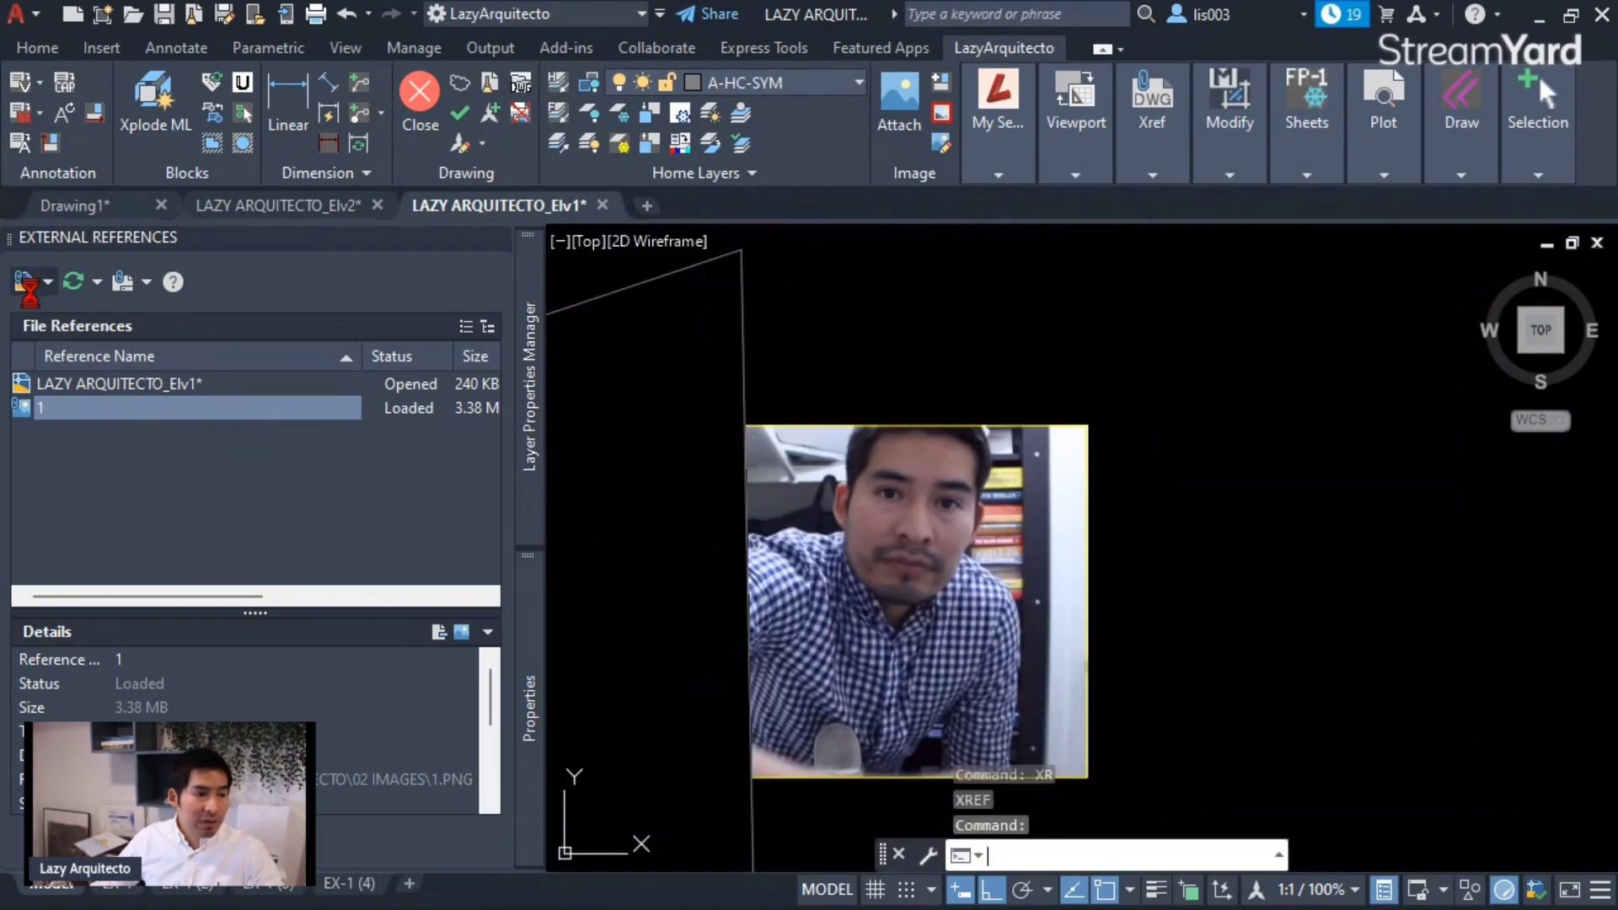
click(23, 281)
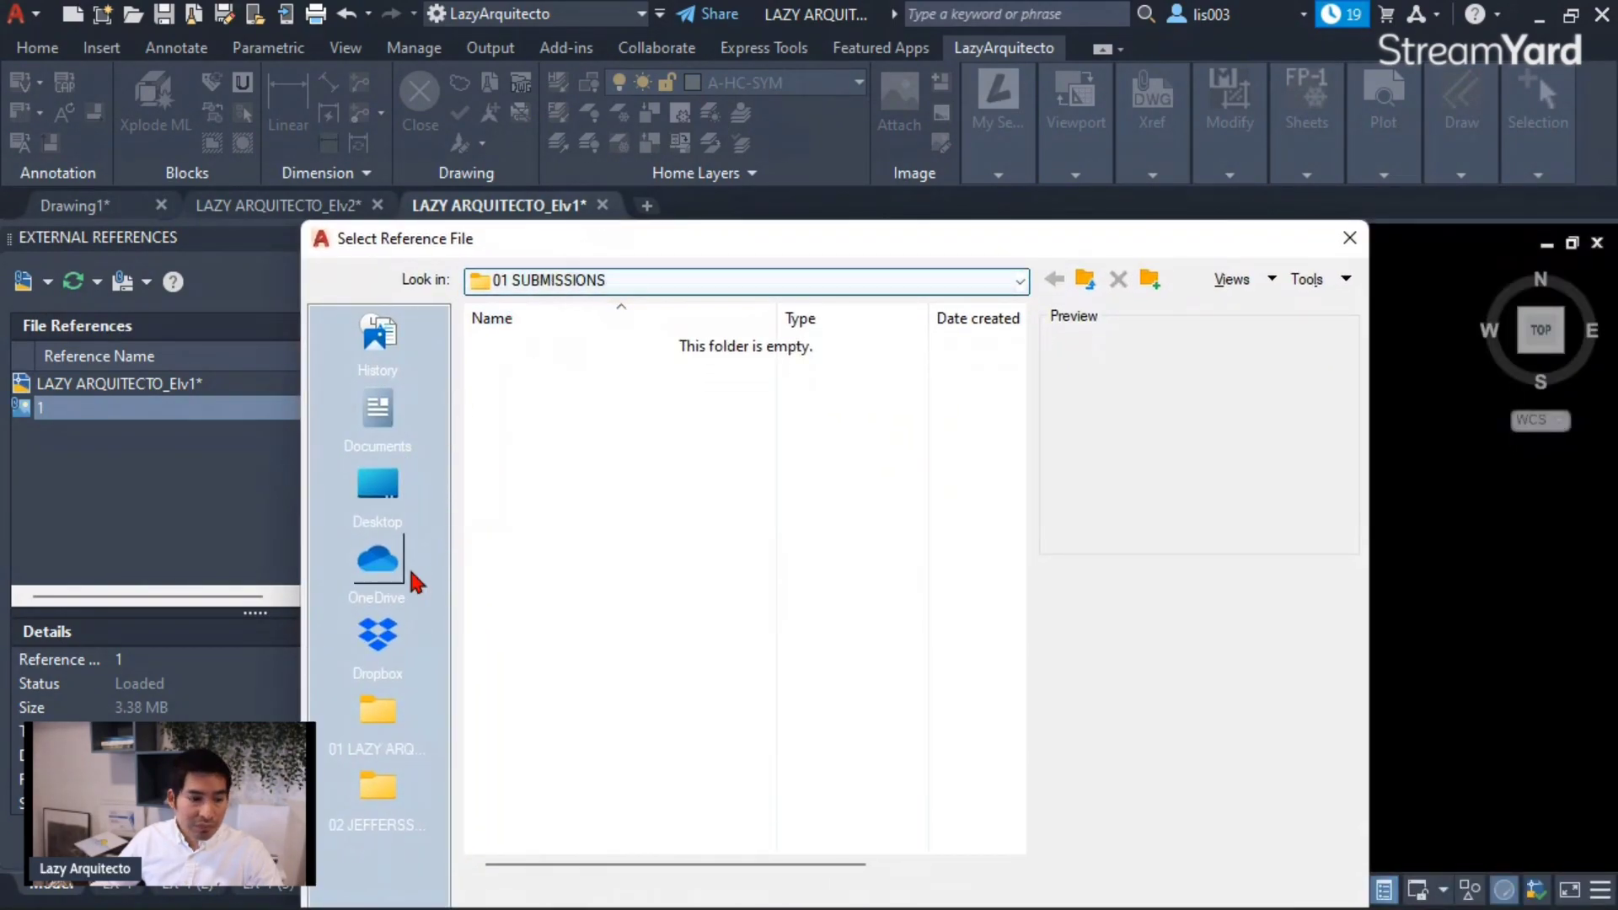
click(386, 716)
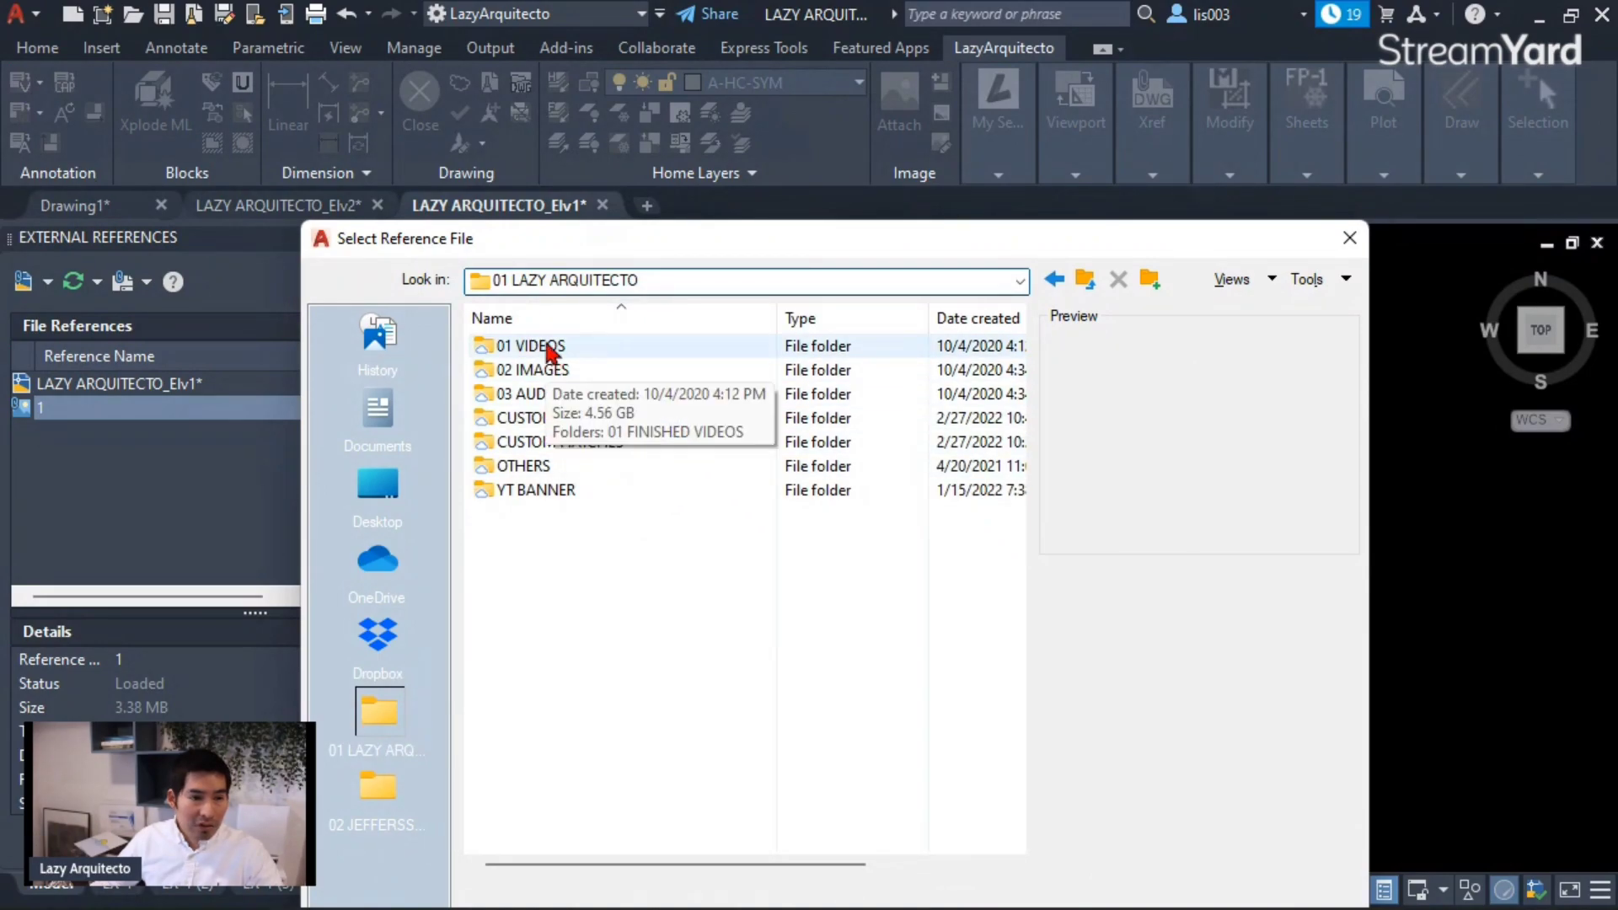
click(523, 375)
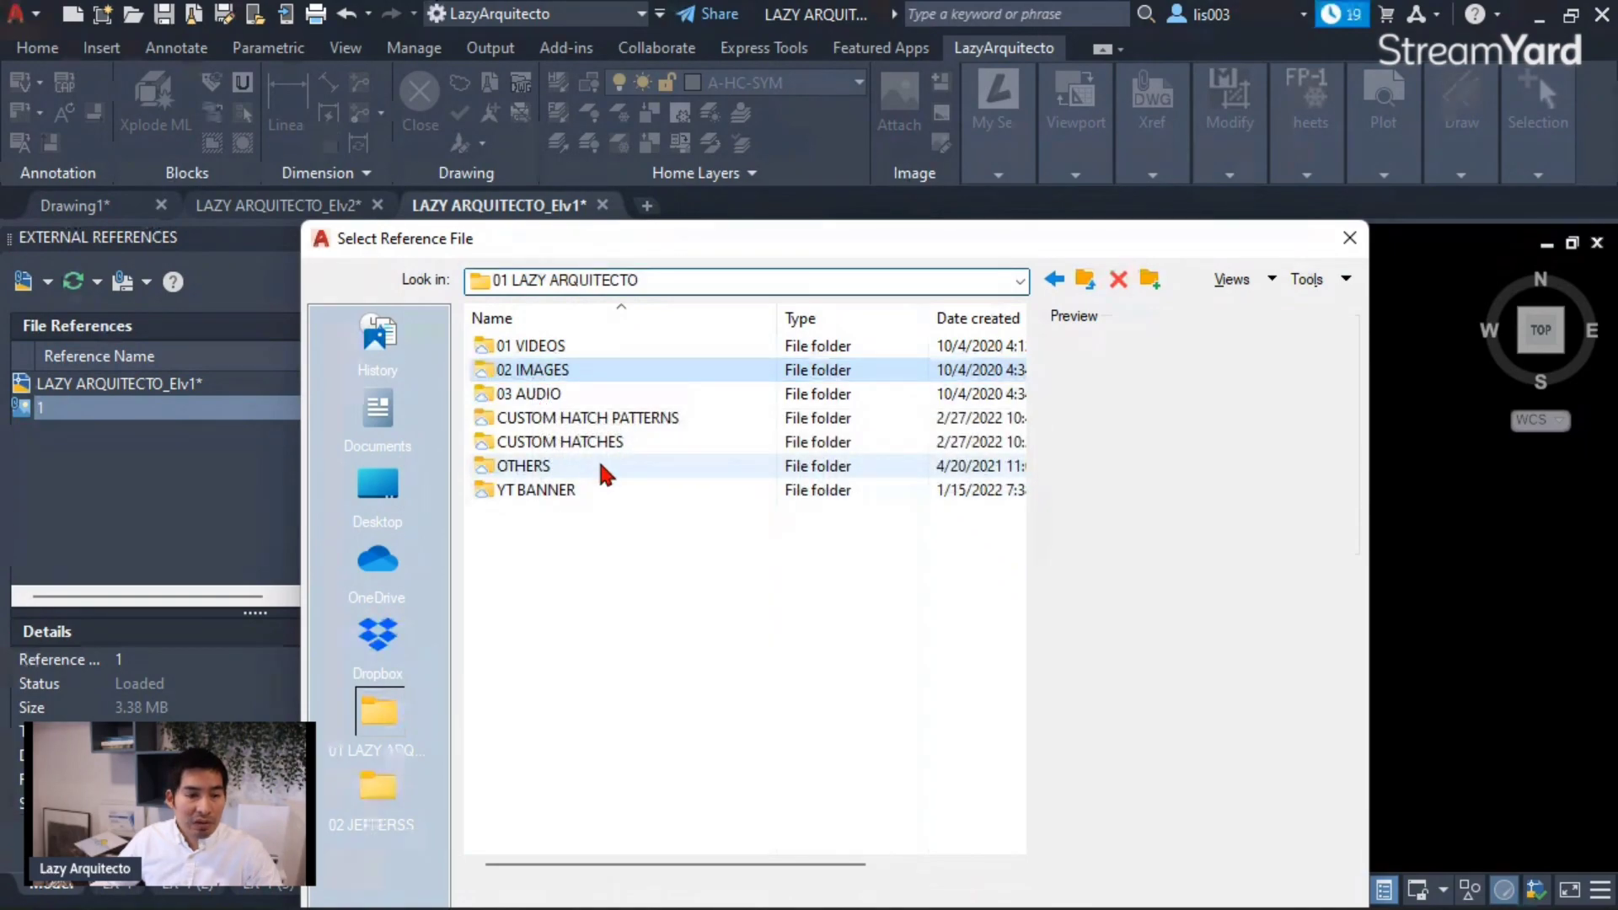
double_click(585, 346)
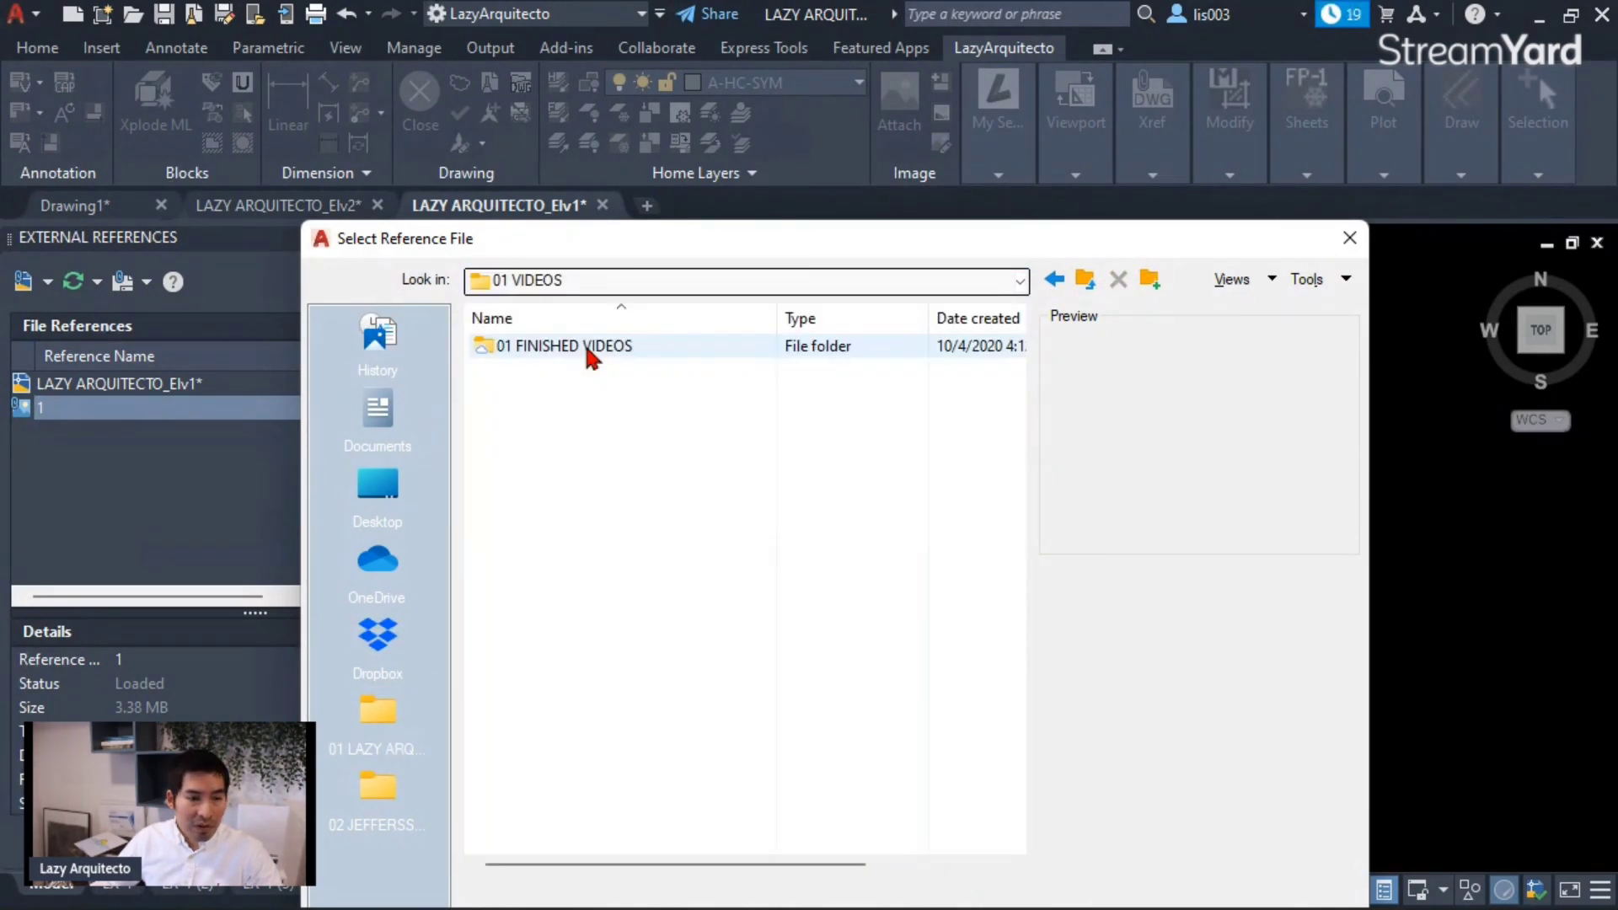
double_click(587, 348)
click(1054, 279)
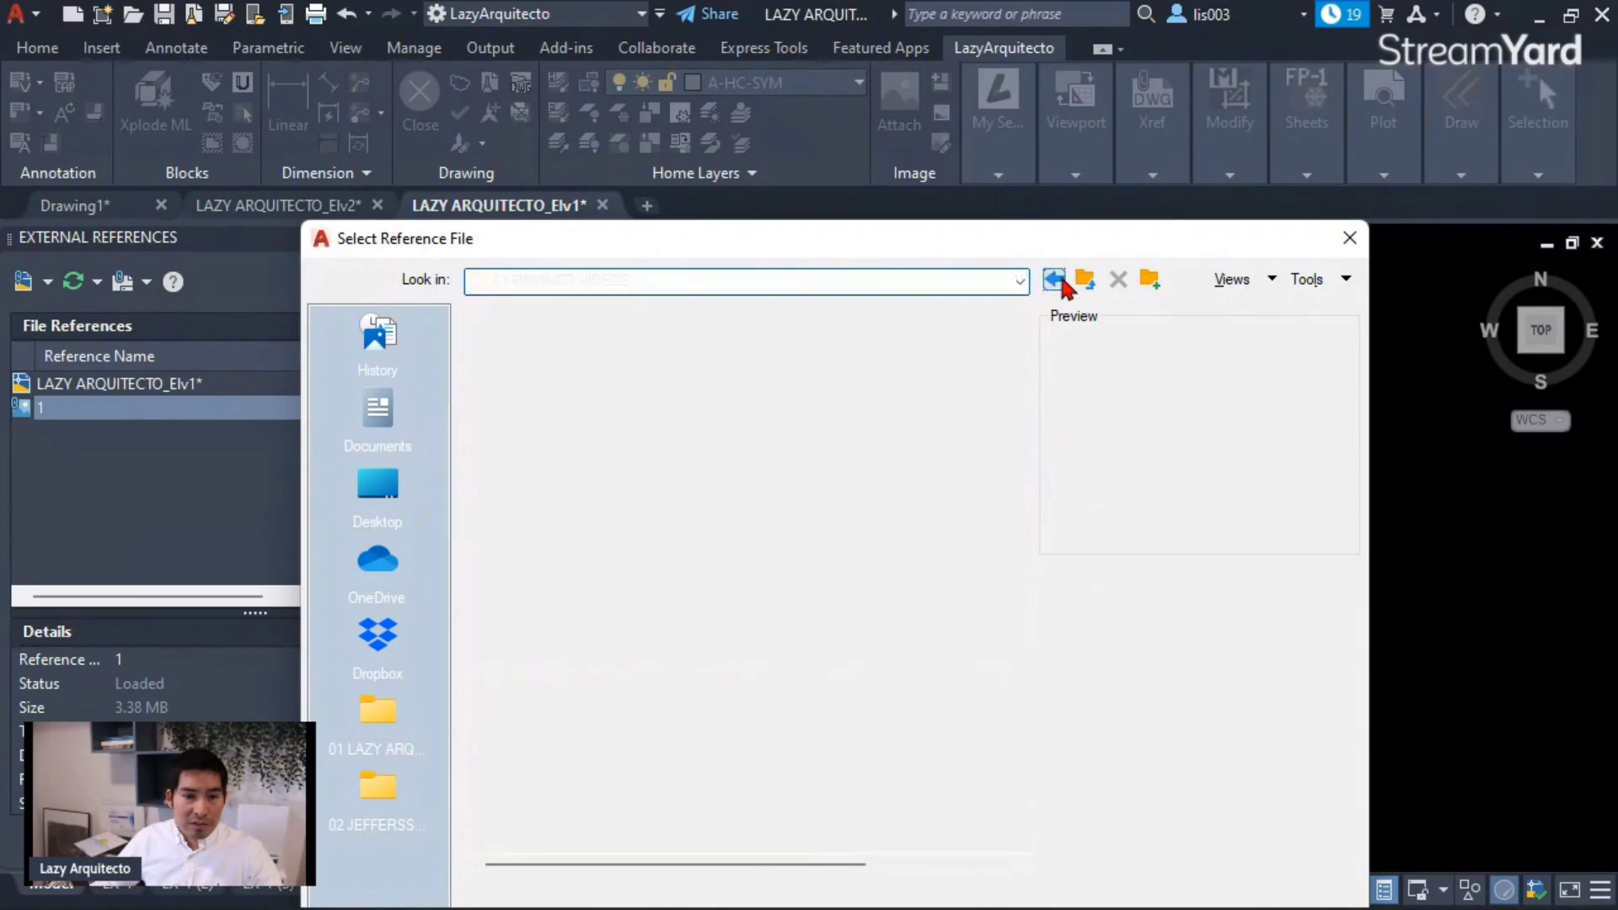
click(1060, 283)
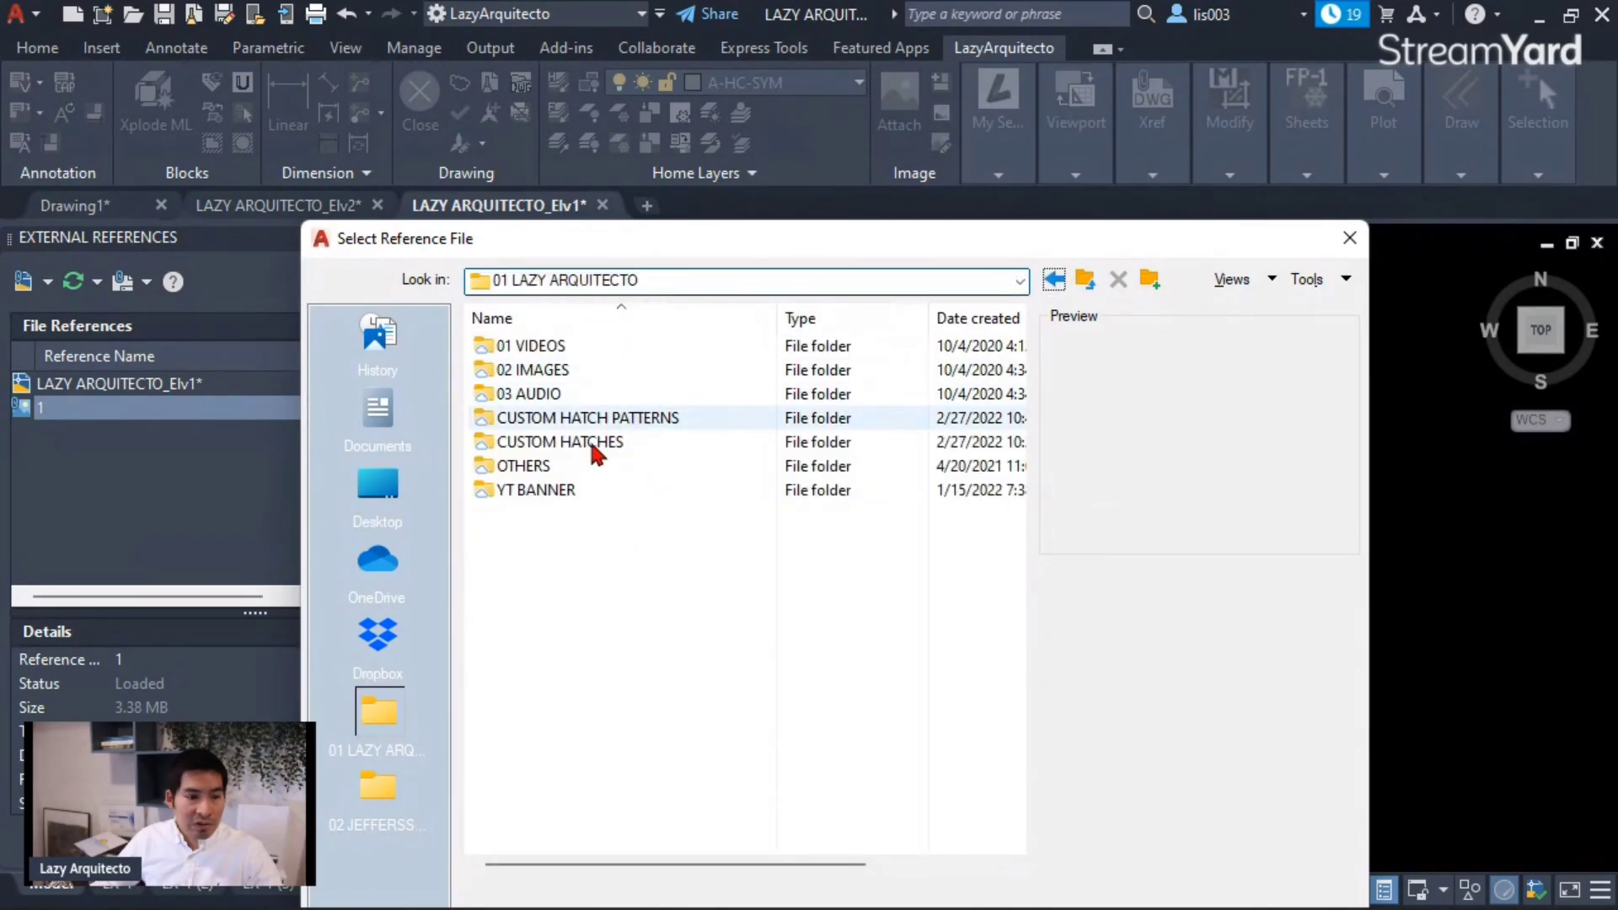
- Browse through OTHERS, 02 DWG, 01 TEMPLATES and ELEVATIONS to the 03 folder
double_click(559, 464)
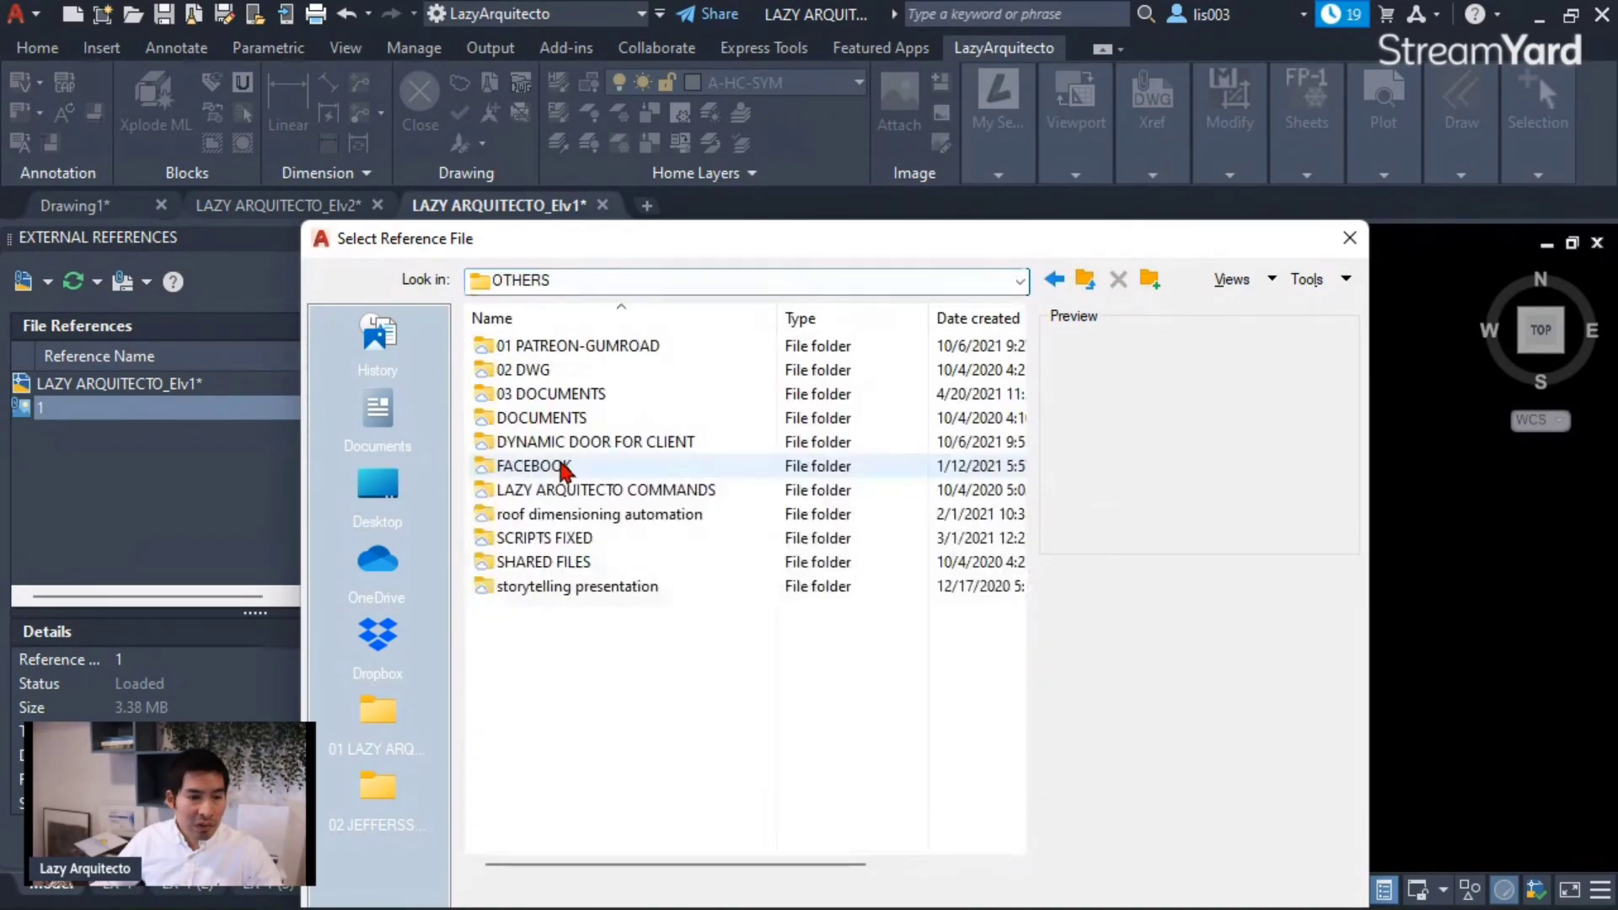
double_click(567, 369)
click(571, 377)
double_click(571, 378)
double_click(563, 394)
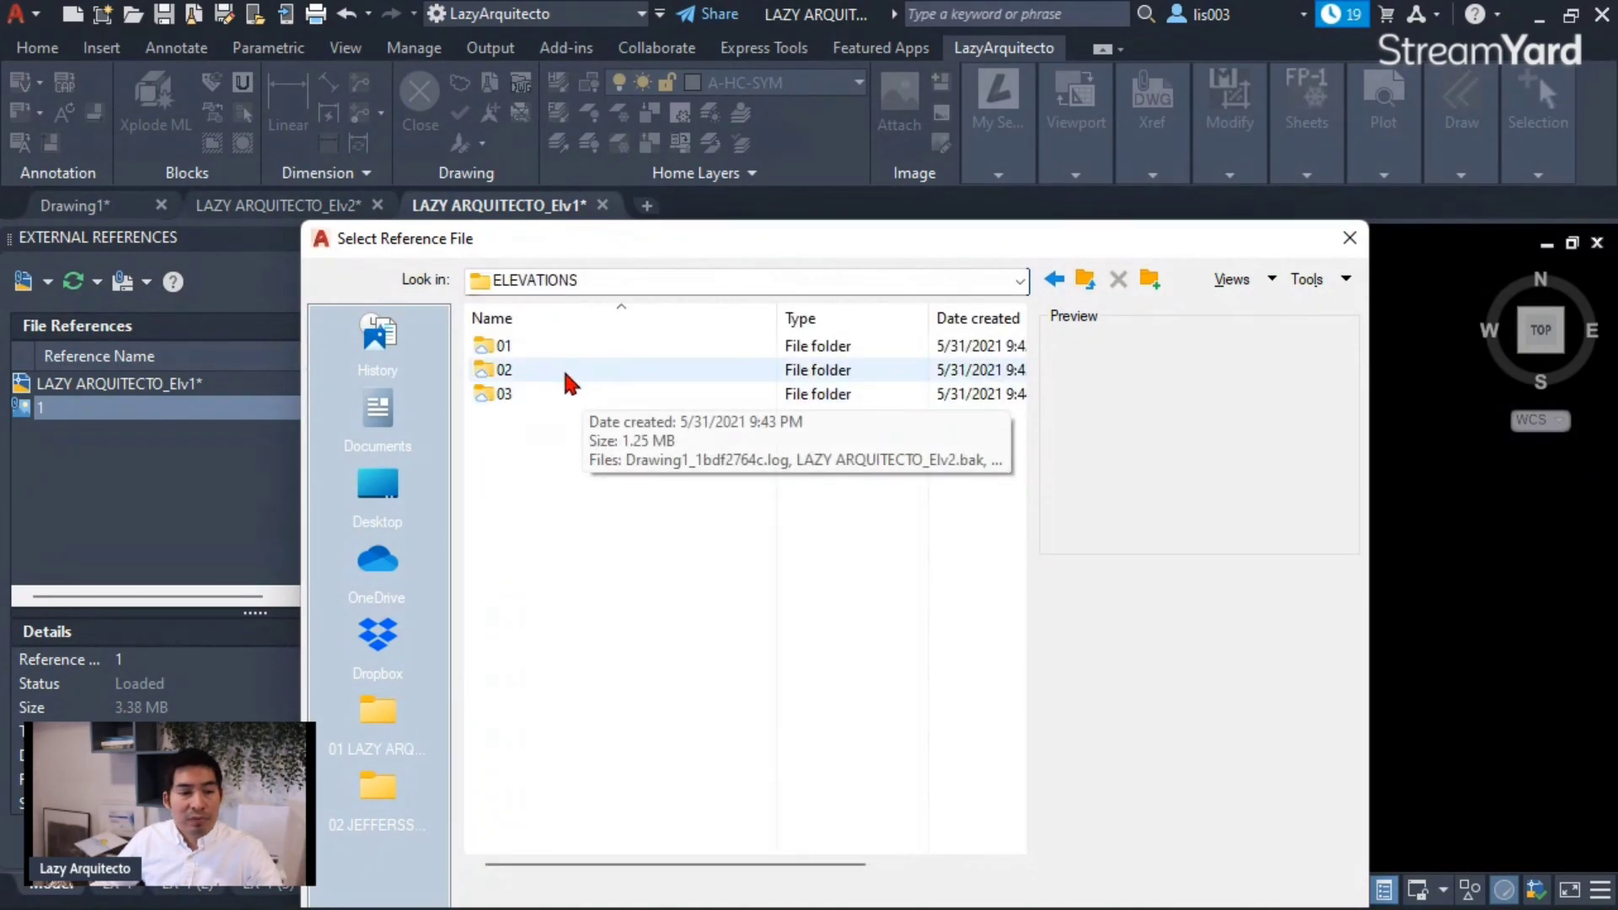
double_click(552, 393)
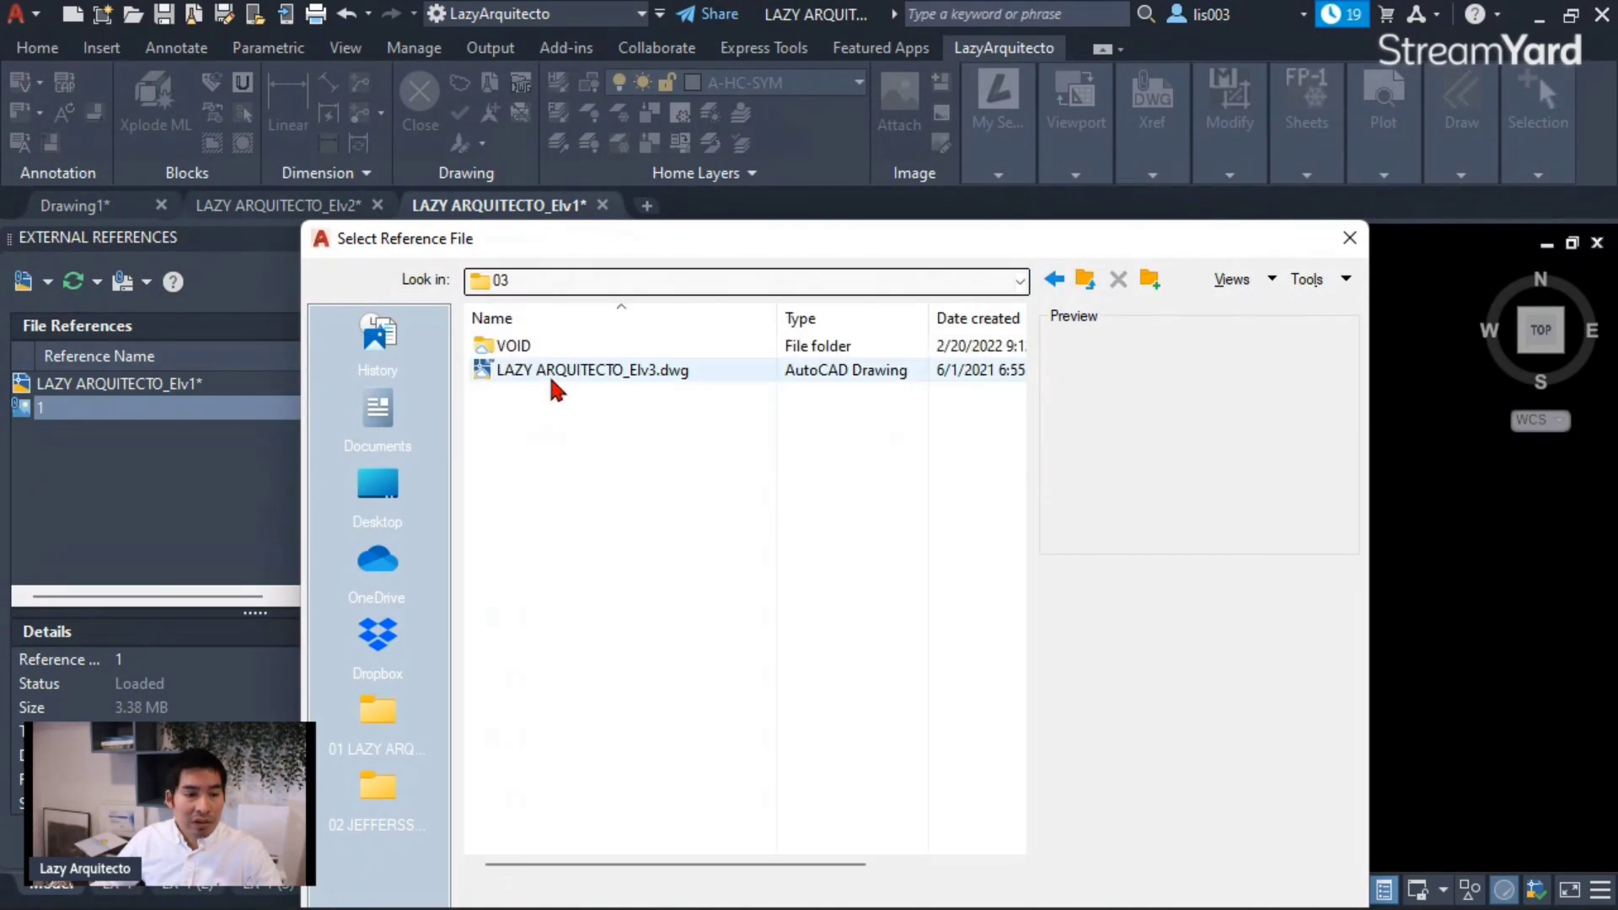
- Attach LAZY ARQUITECTO_Elv3.dwg as an attachment-type external reference at insertion point 0,0,0 with scale 1.00 and rotation 0
click(549, 372)
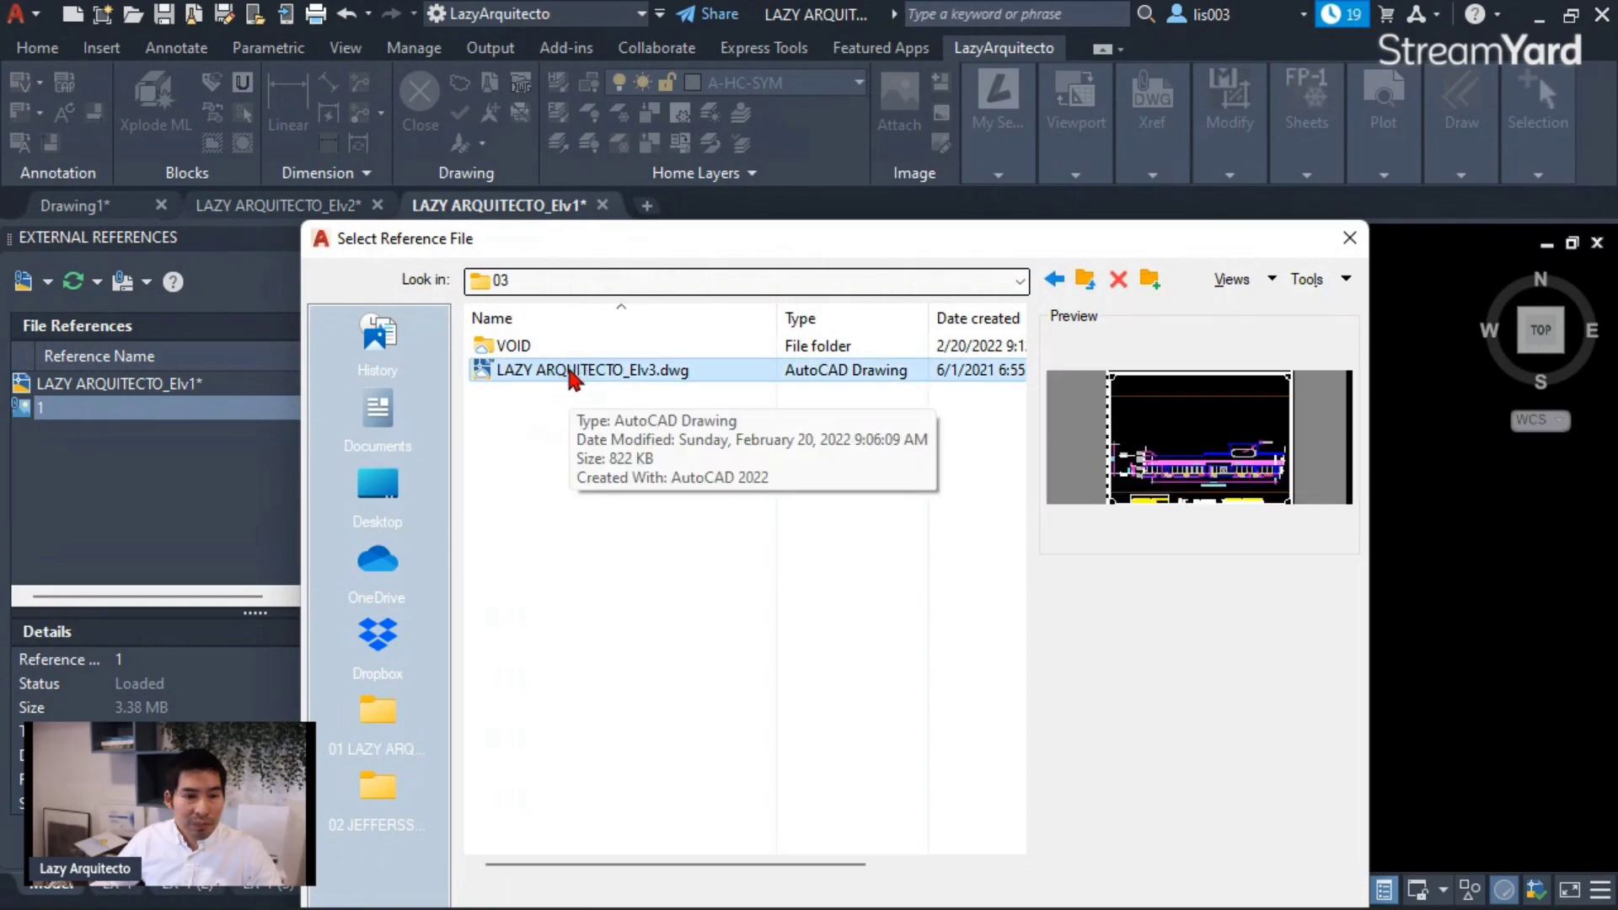
drag(769, 226, 659, 91)
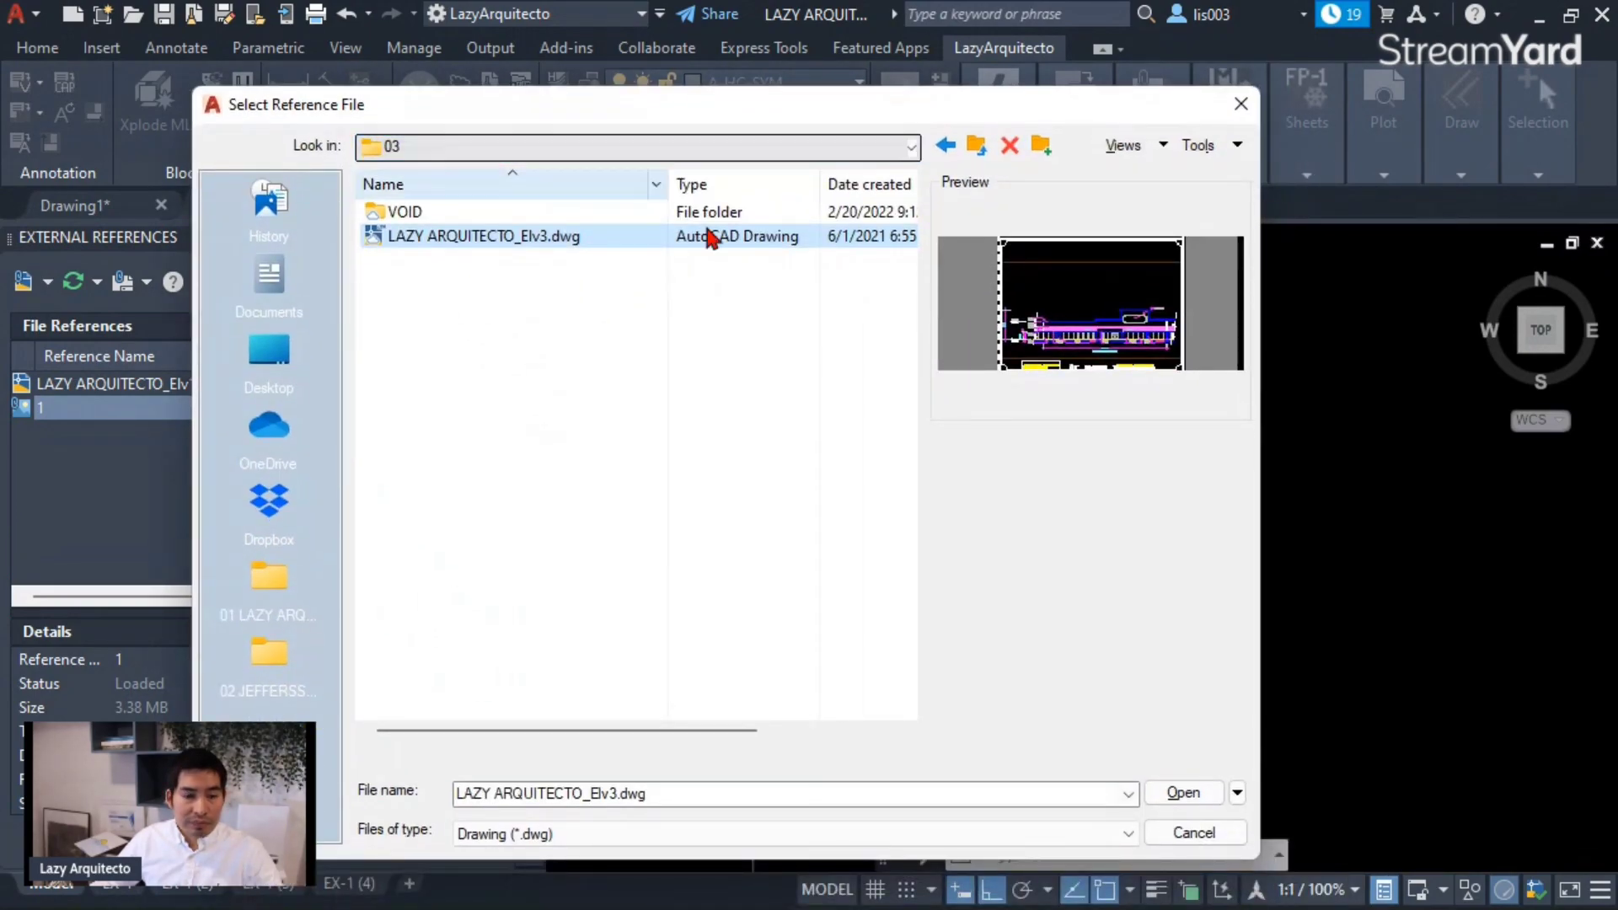
click(1192, 795)
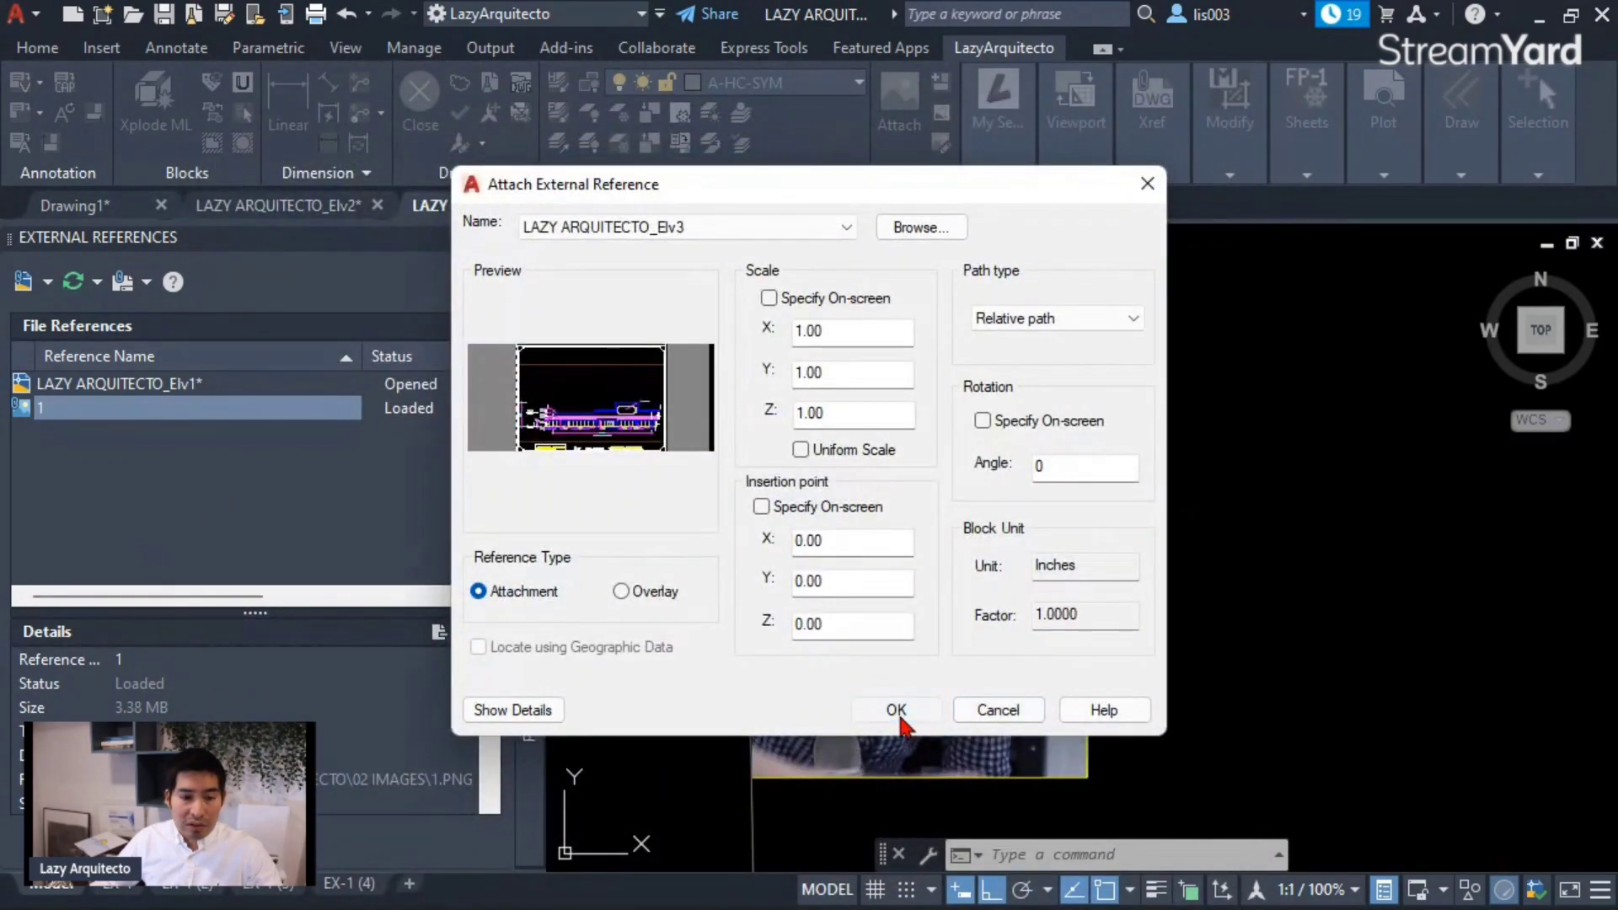
click(896, 710)
- Move the attached elevation reference into the empty area to the right of the existing sheet, and put away the External References palette
scroll(1013, 391, down, 5)
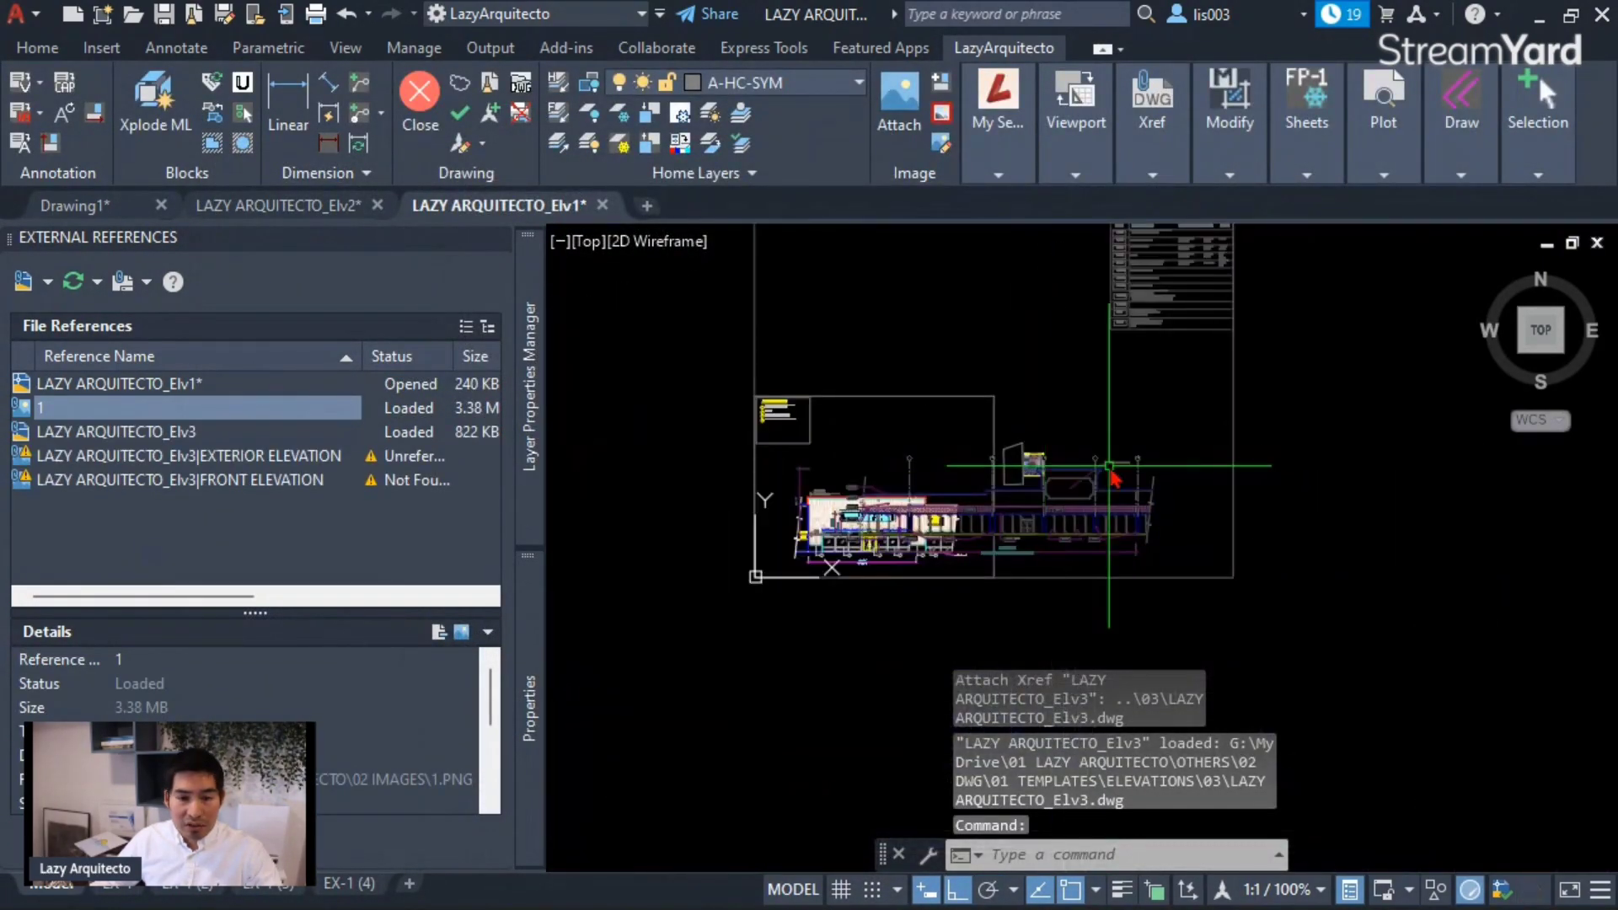
click(1117, 464)
scroll(1105, 502, down, 3)
click(929, 539)
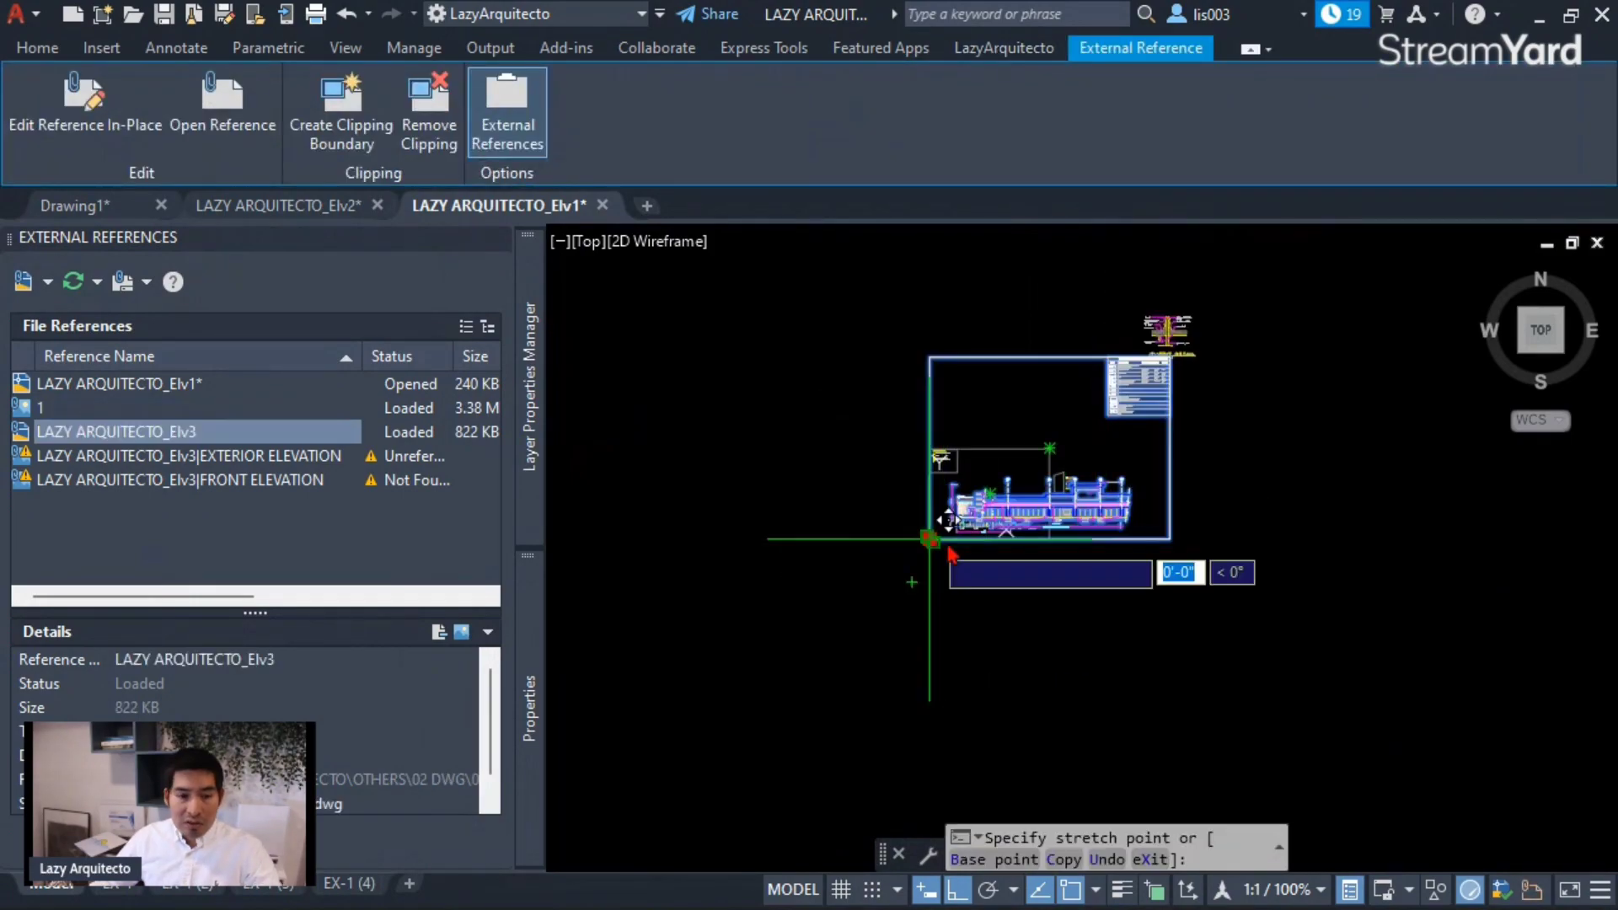
click(1304, 579)
middle_drag(1332, 489, 899, 553)
key(Escape)
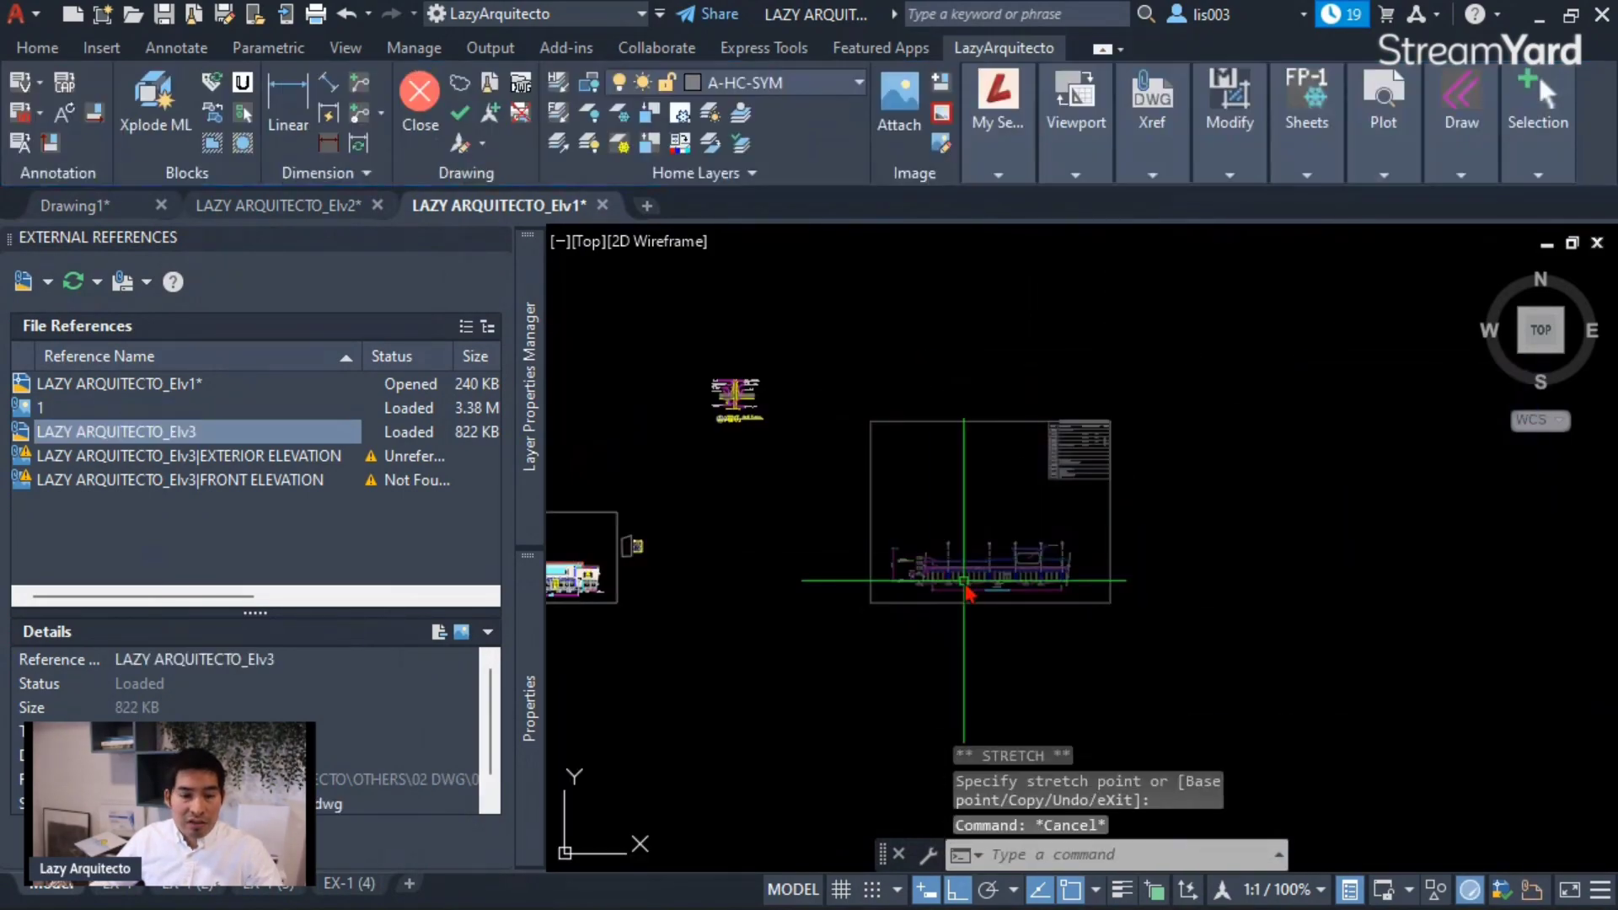
scroll(967, 594, up, 3)
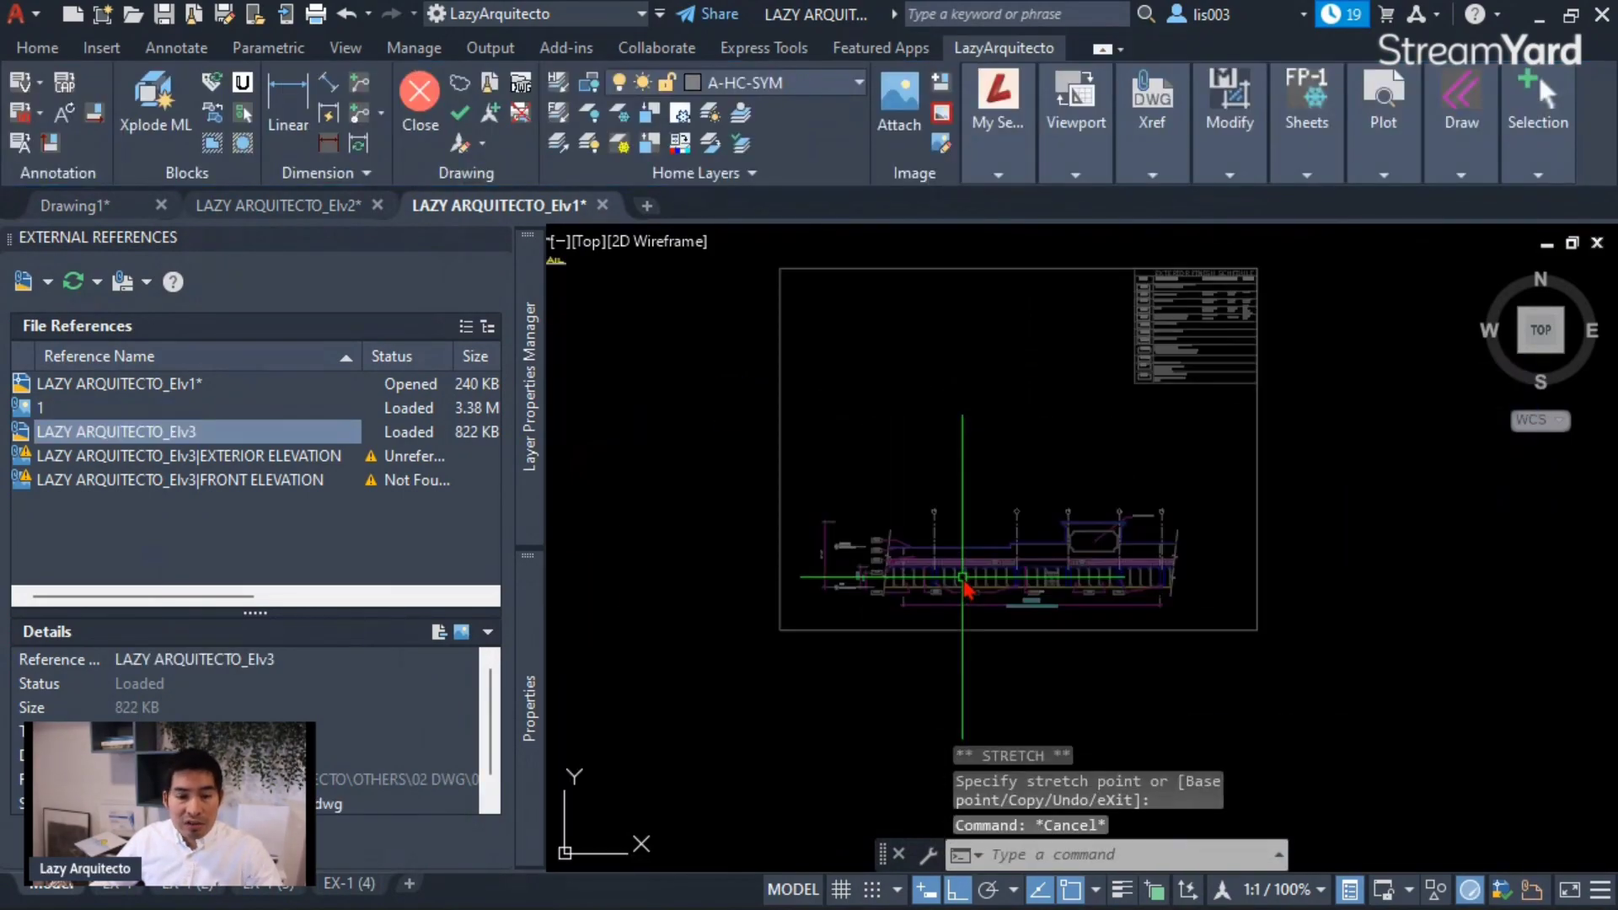
click(504, 239)
middle_drag(723, 404, 753, 482)
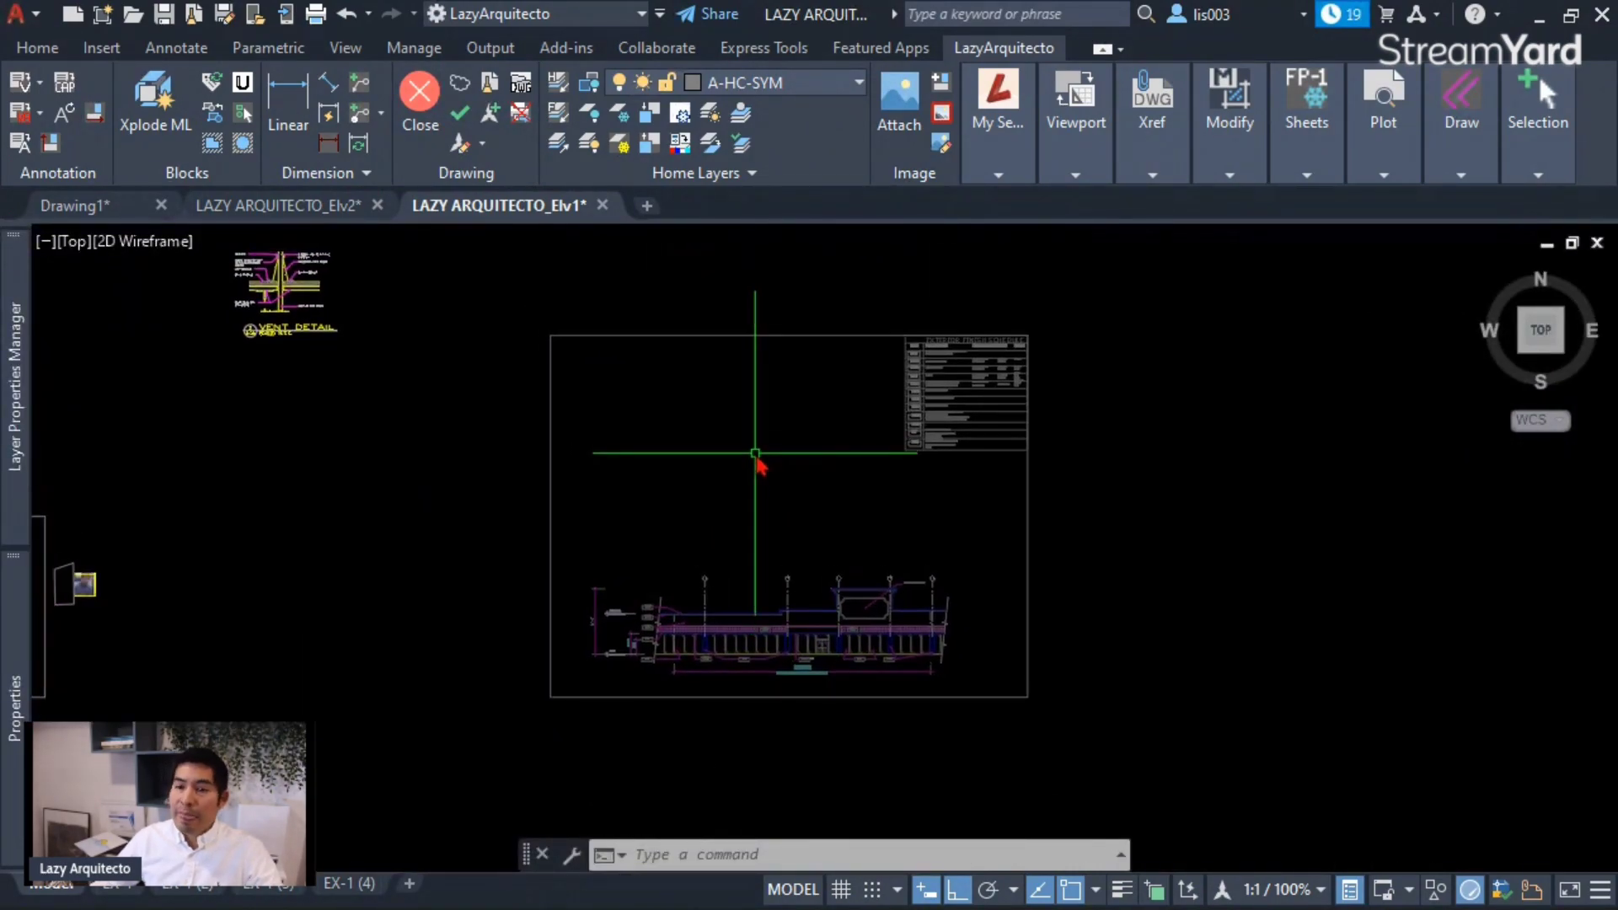
- Clip the attached elevation reference with a rectangular boundary that cuts through the notes table on the sheet's right side
click(730, 581)
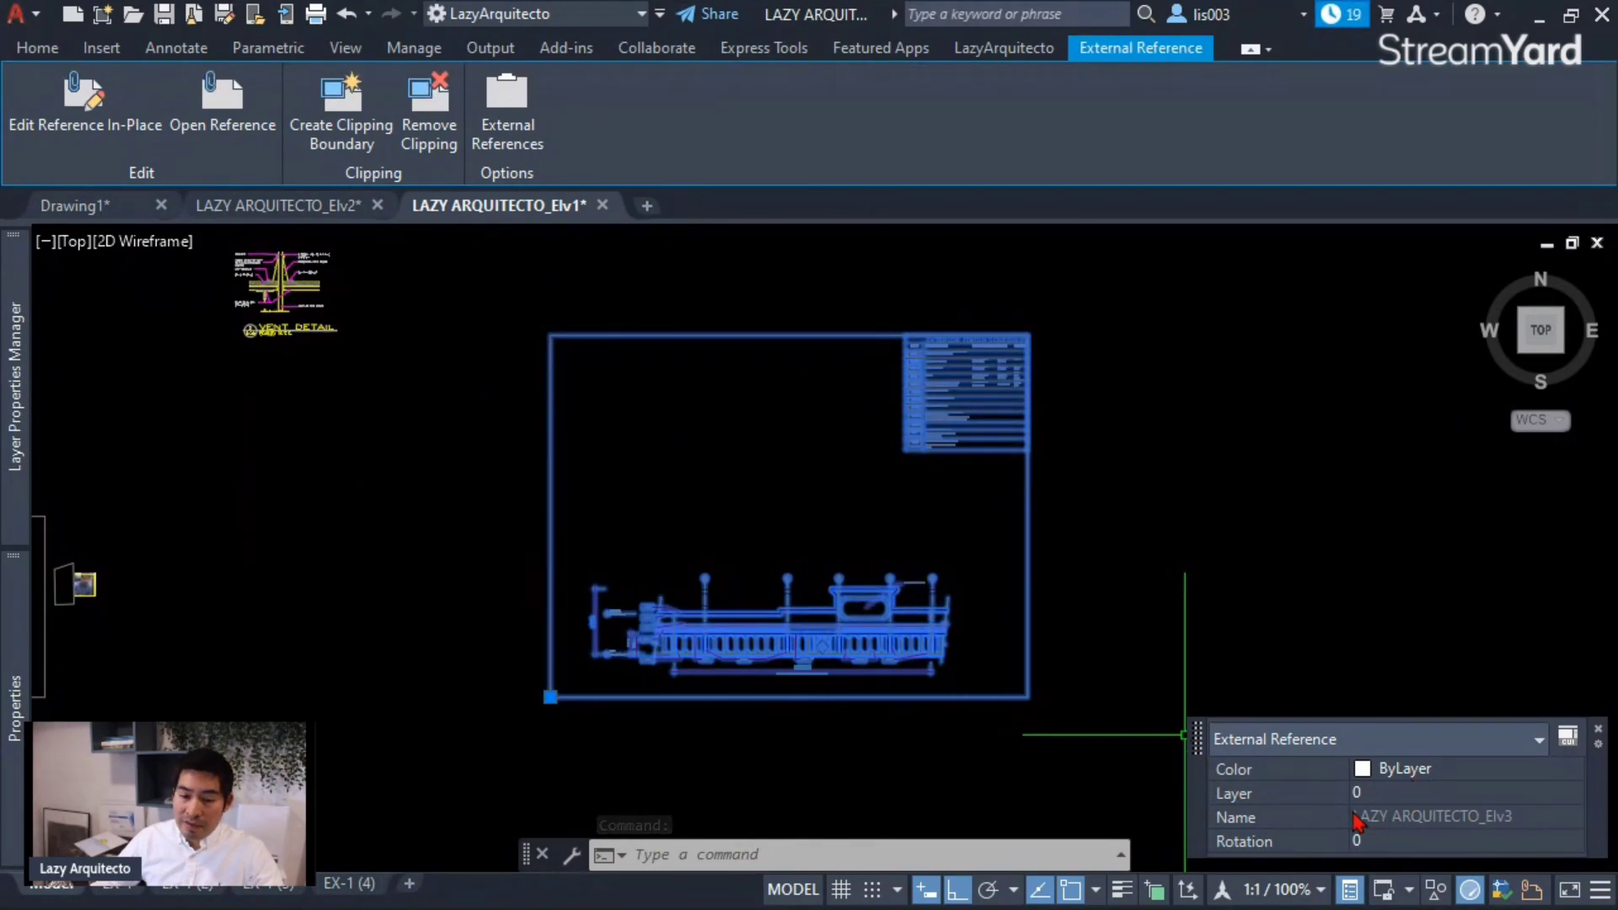
key(Escape)
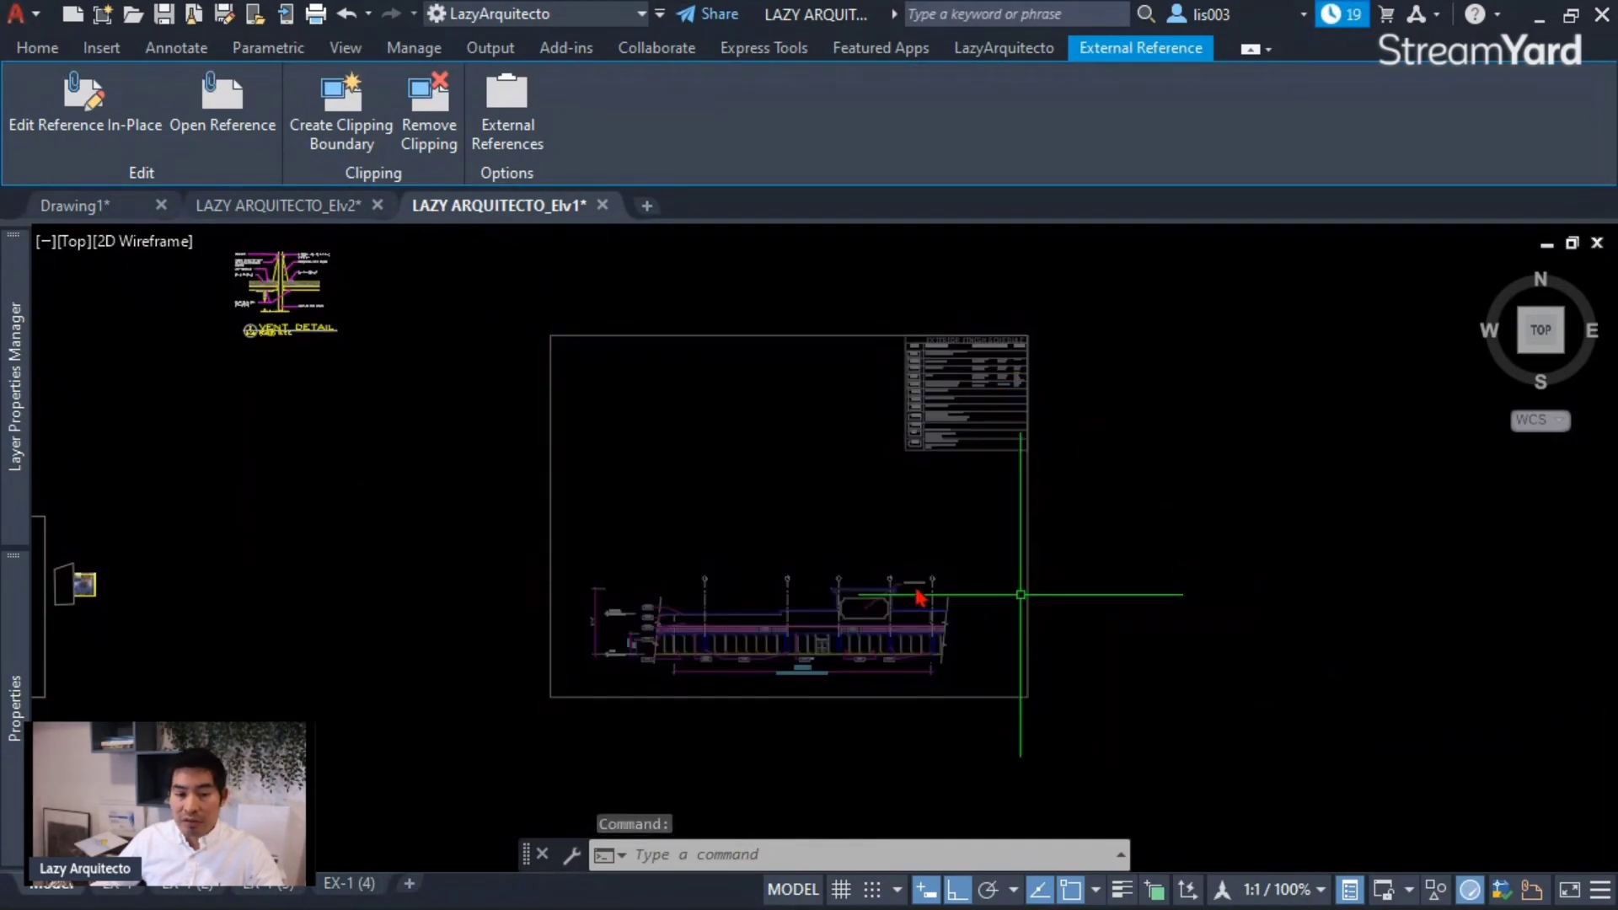
click(771, 645)
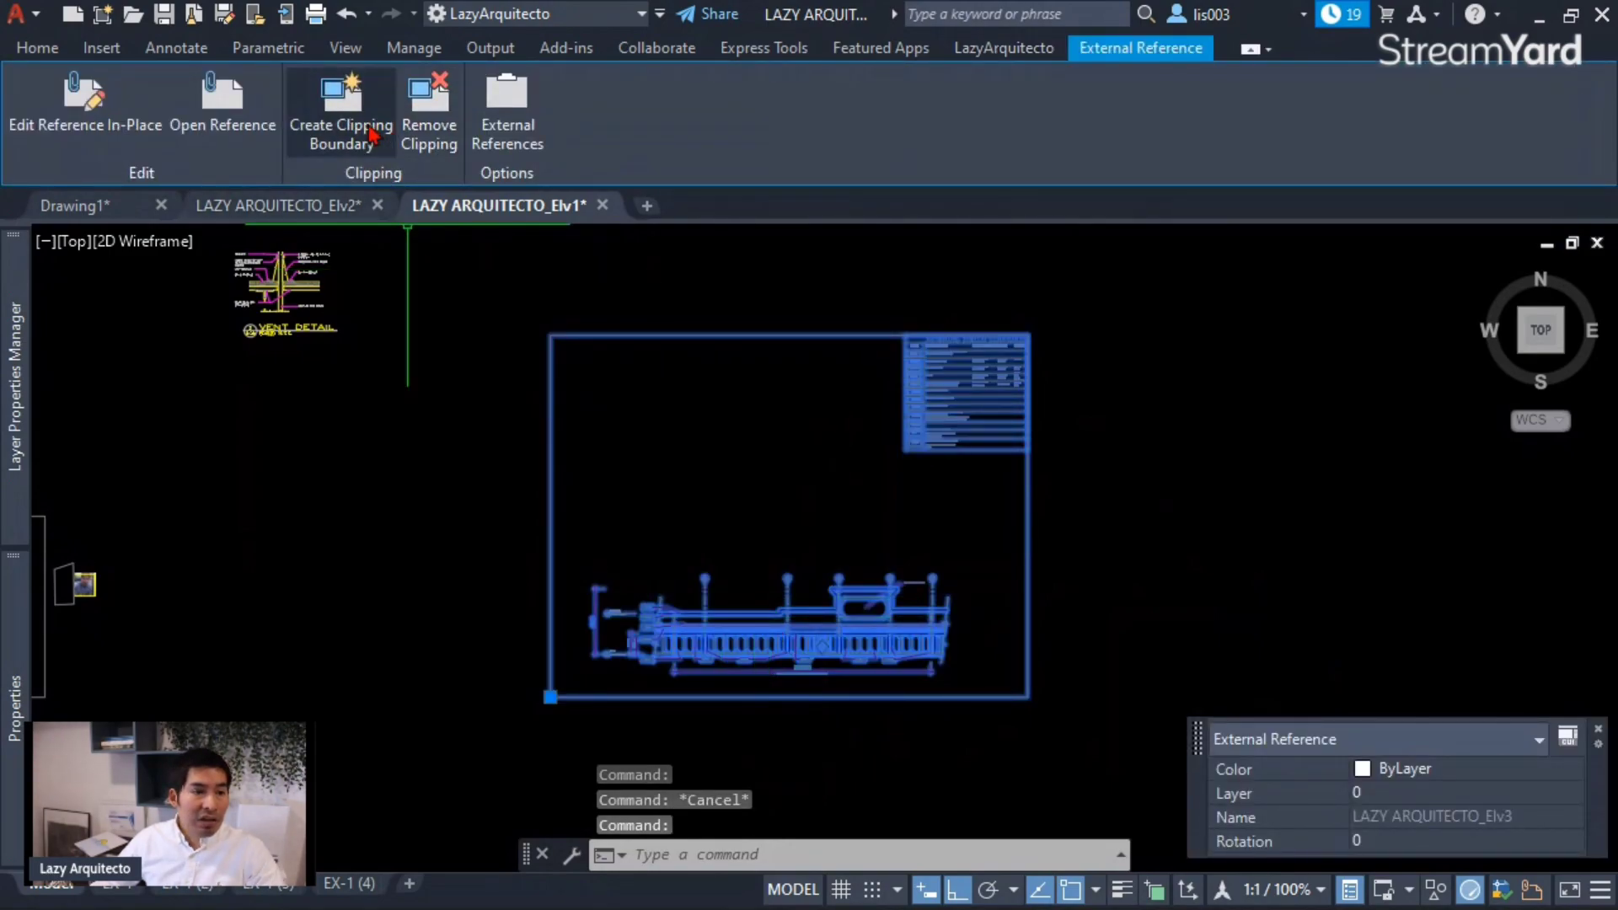
click(367, 139)
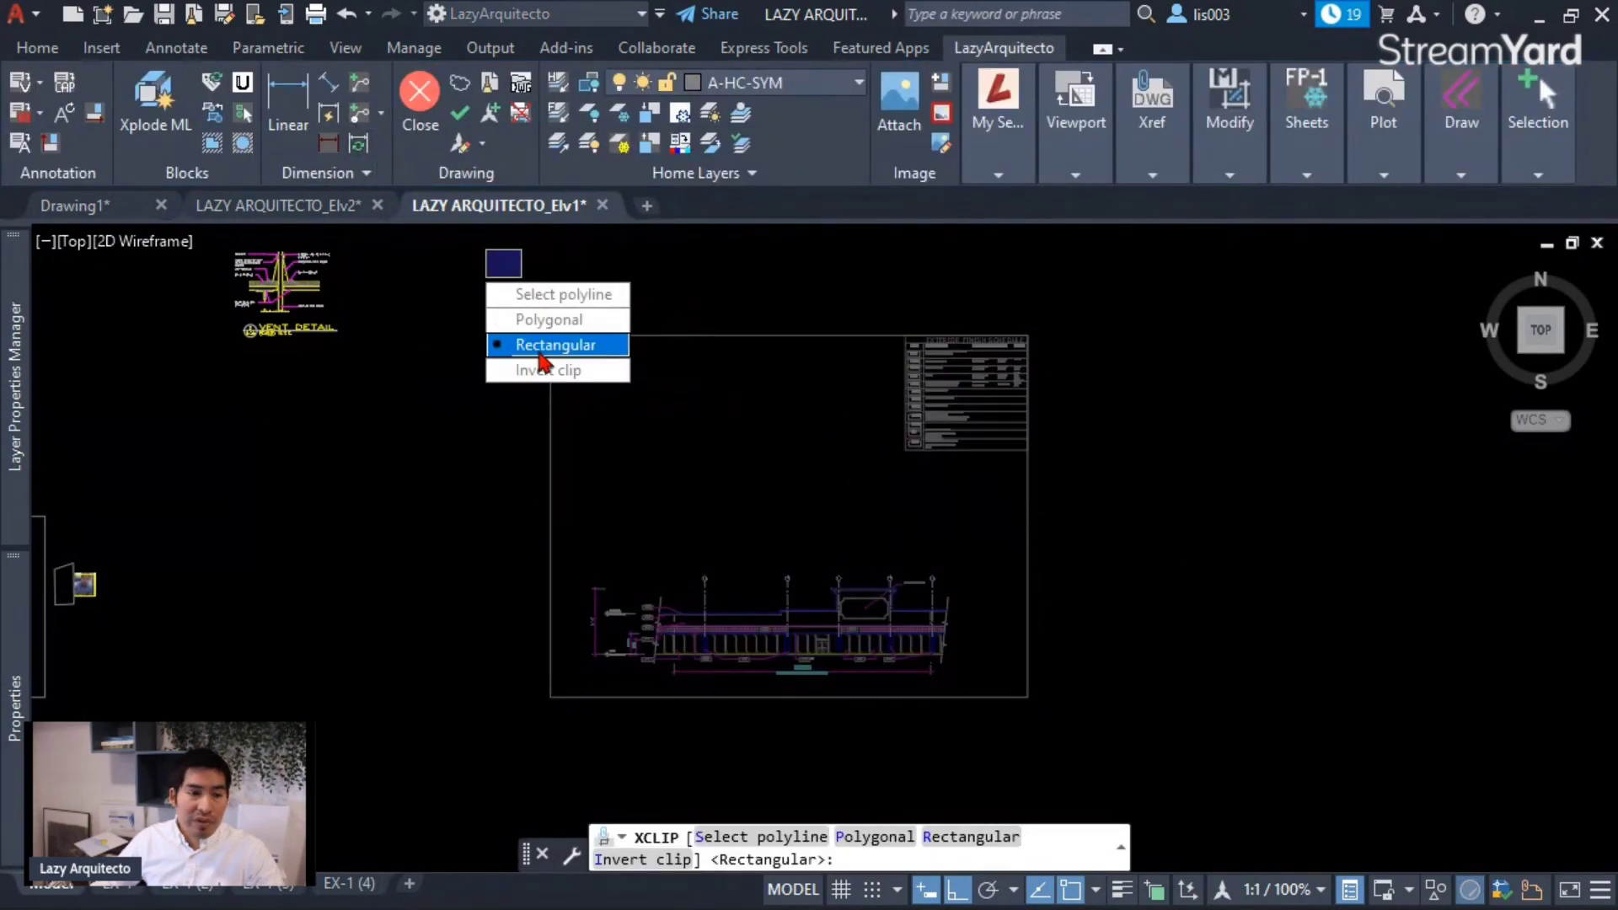
click(548, 345)
click(524, 310)
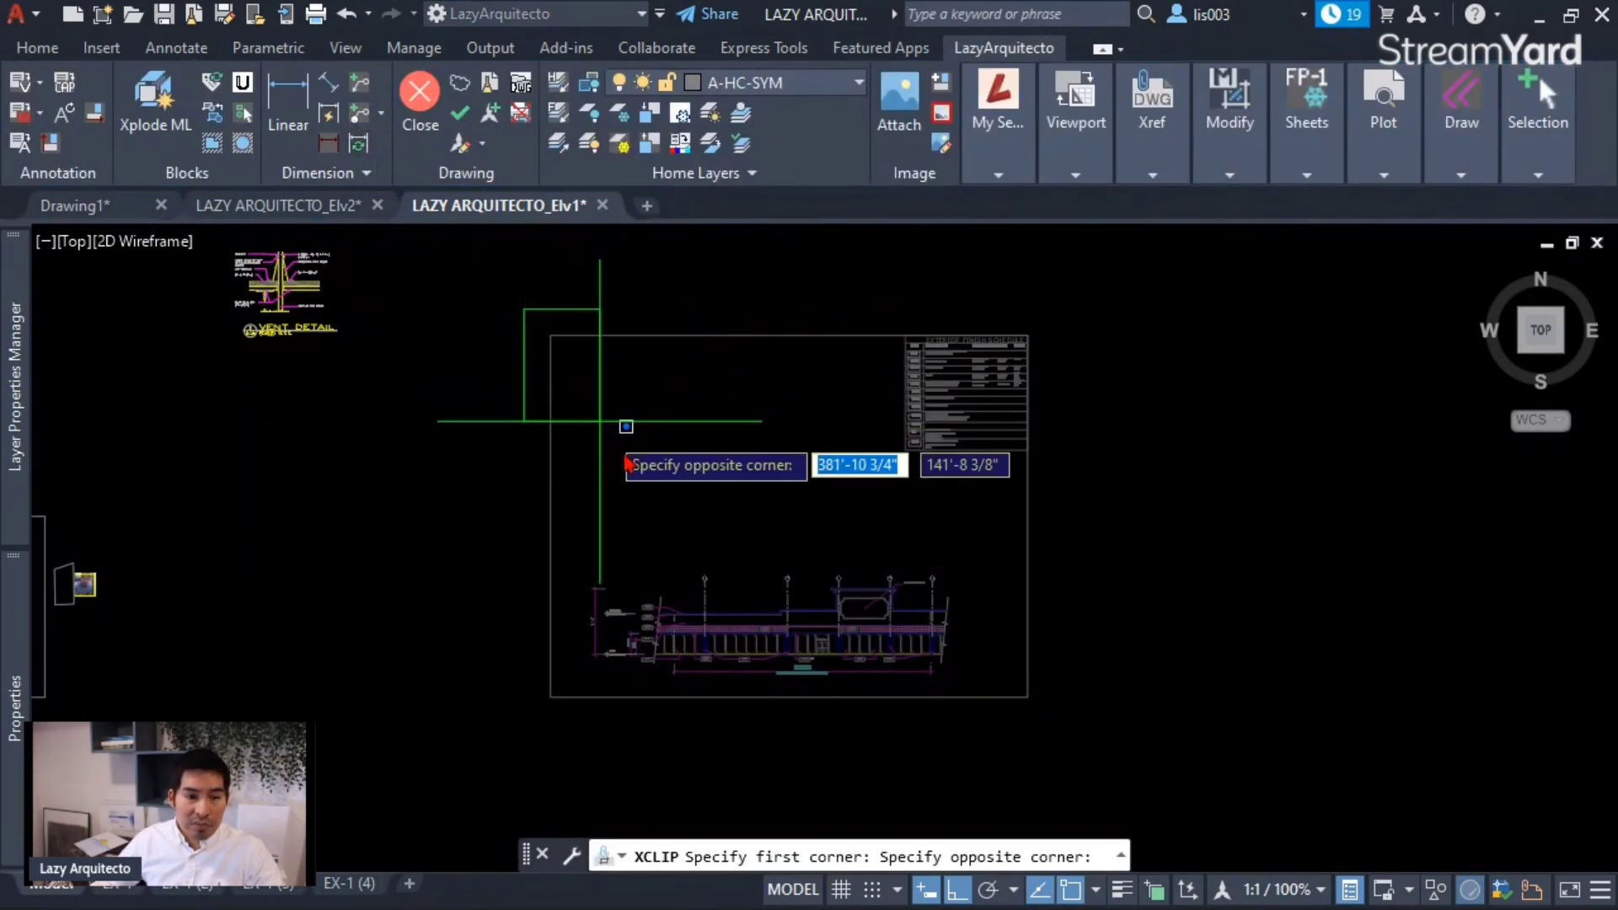
click(958, 728)
- Tighten the clipping boundary by lowering its upper edge toward the elevation and moving its lower-left corner inside the sheet border
click(957, 309)
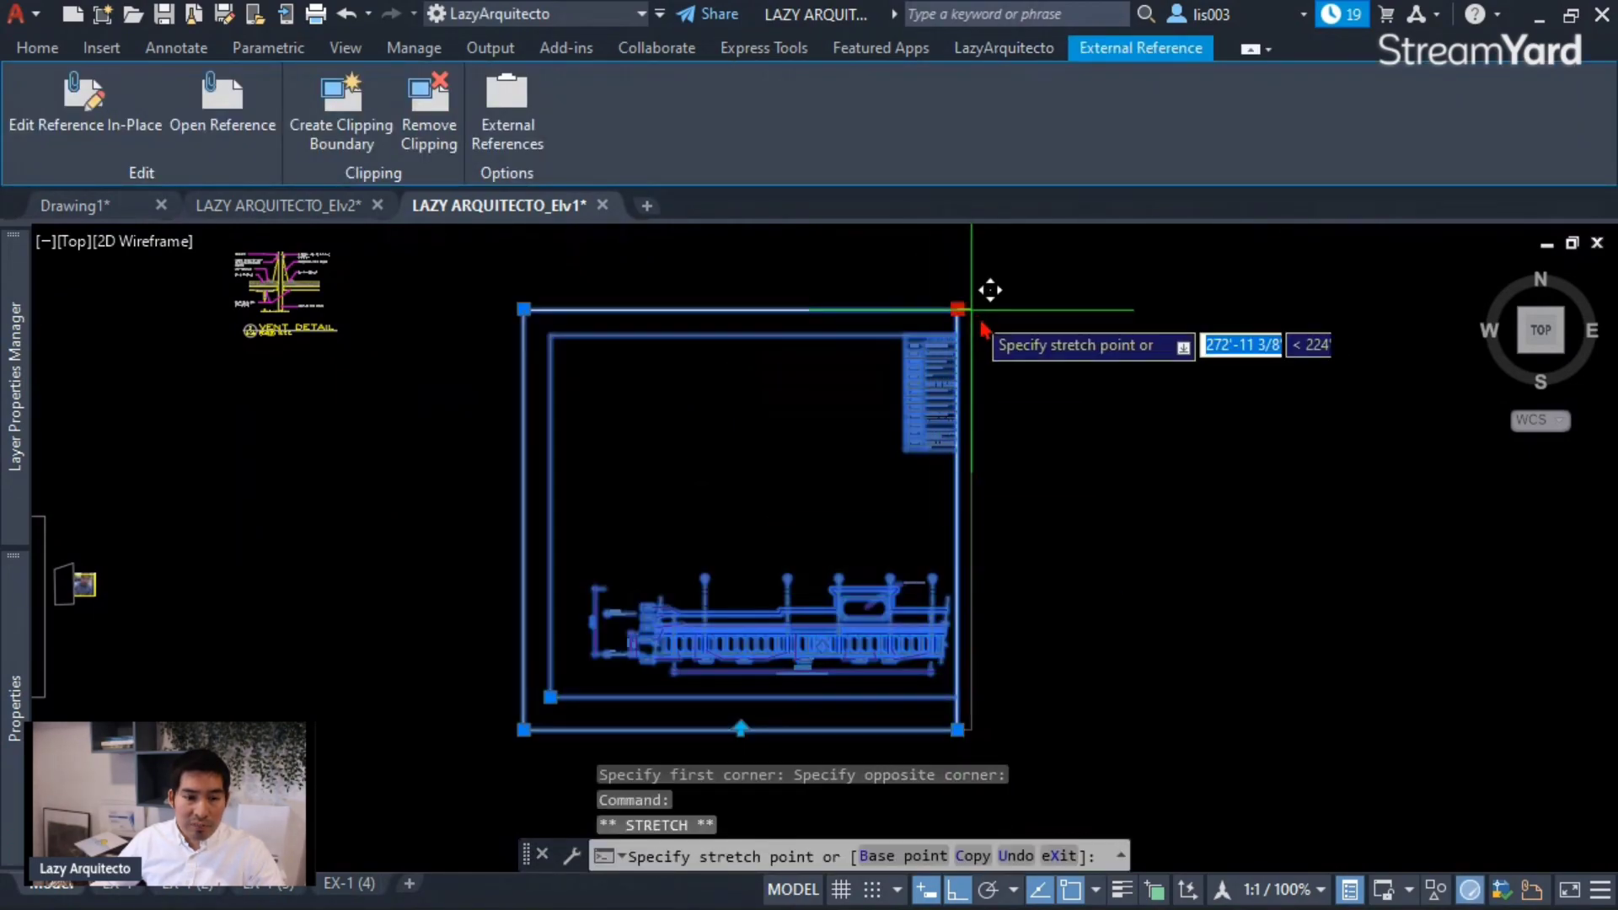
click(999, 471)
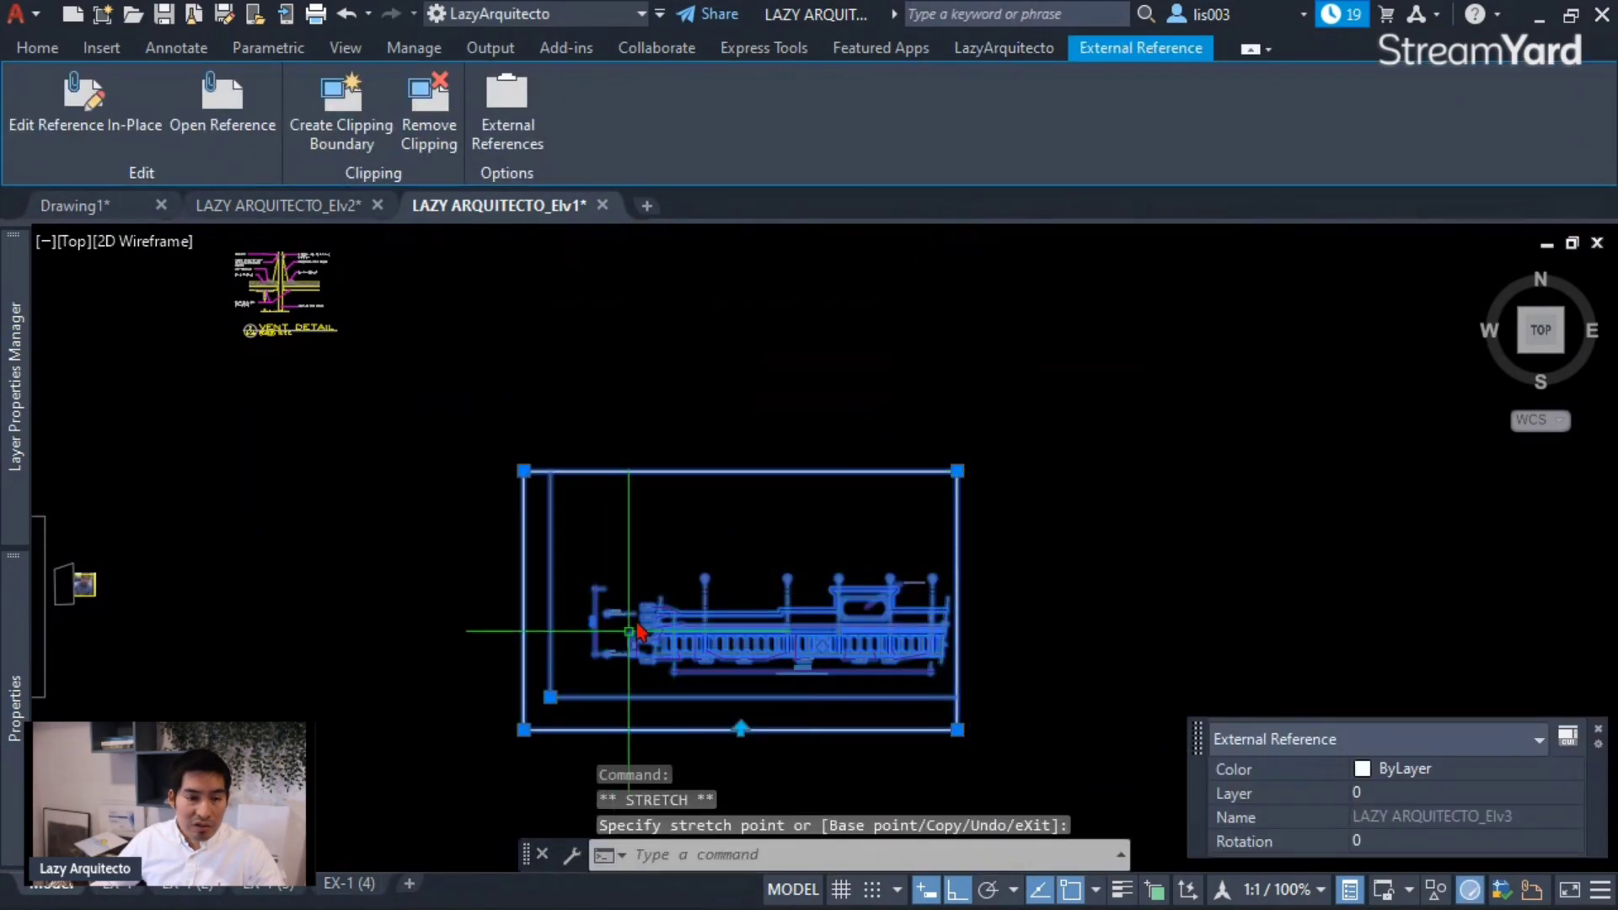
click(523, 728)
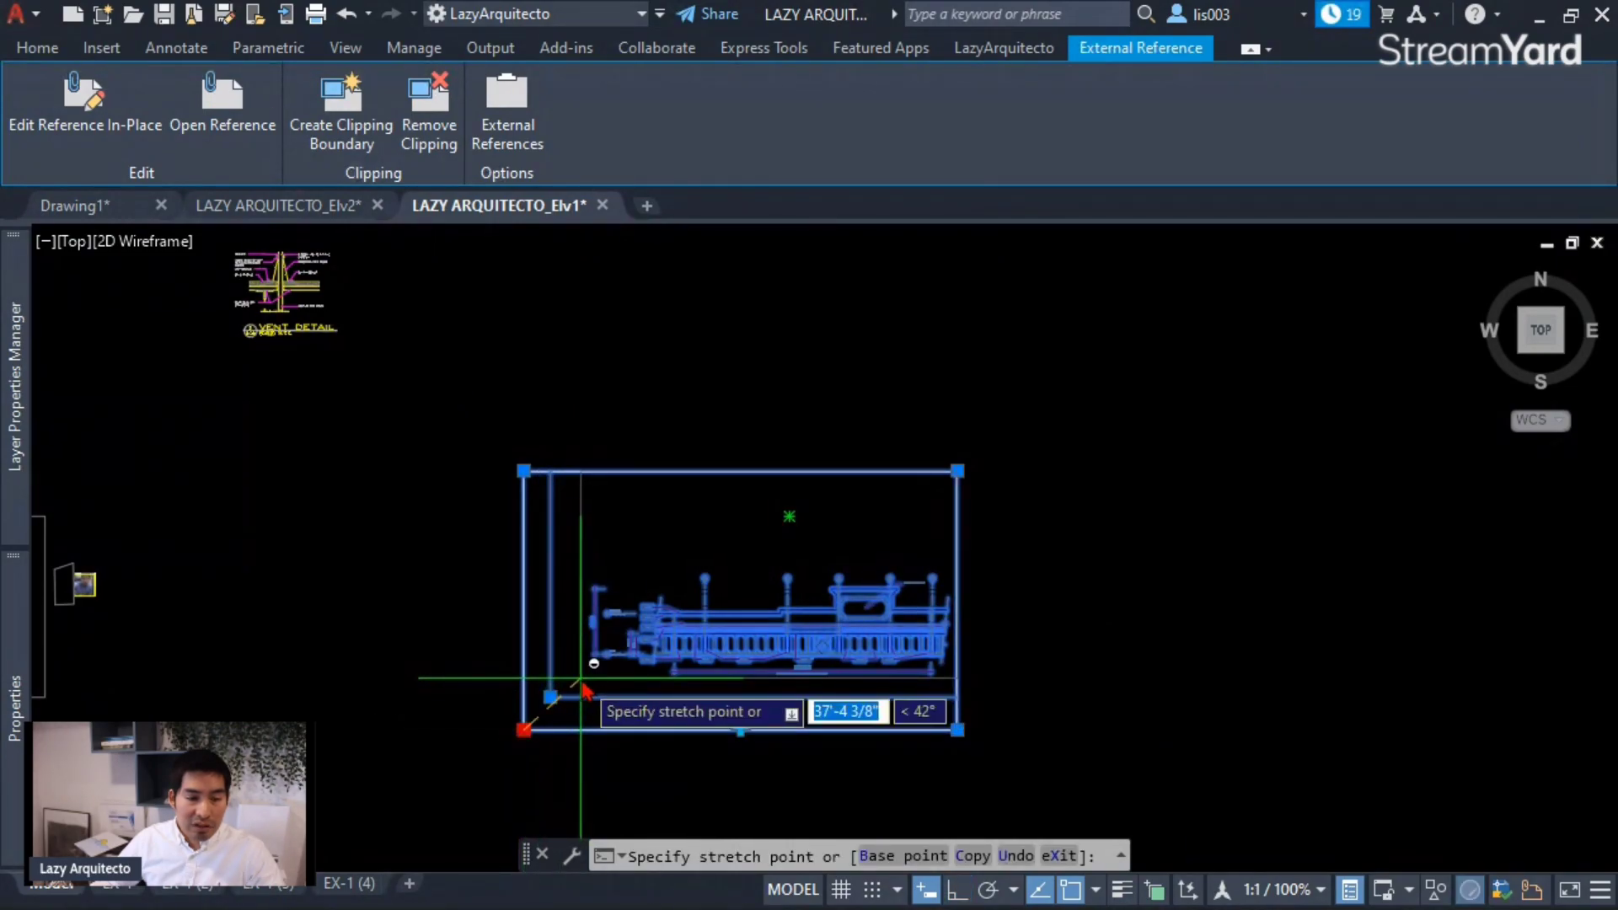
scroll(708, 695, up, 3)
key(Escape)
- Select the clipped reference with a crossing window and by its clip frame, clearing the selection each time
click(725, 696)
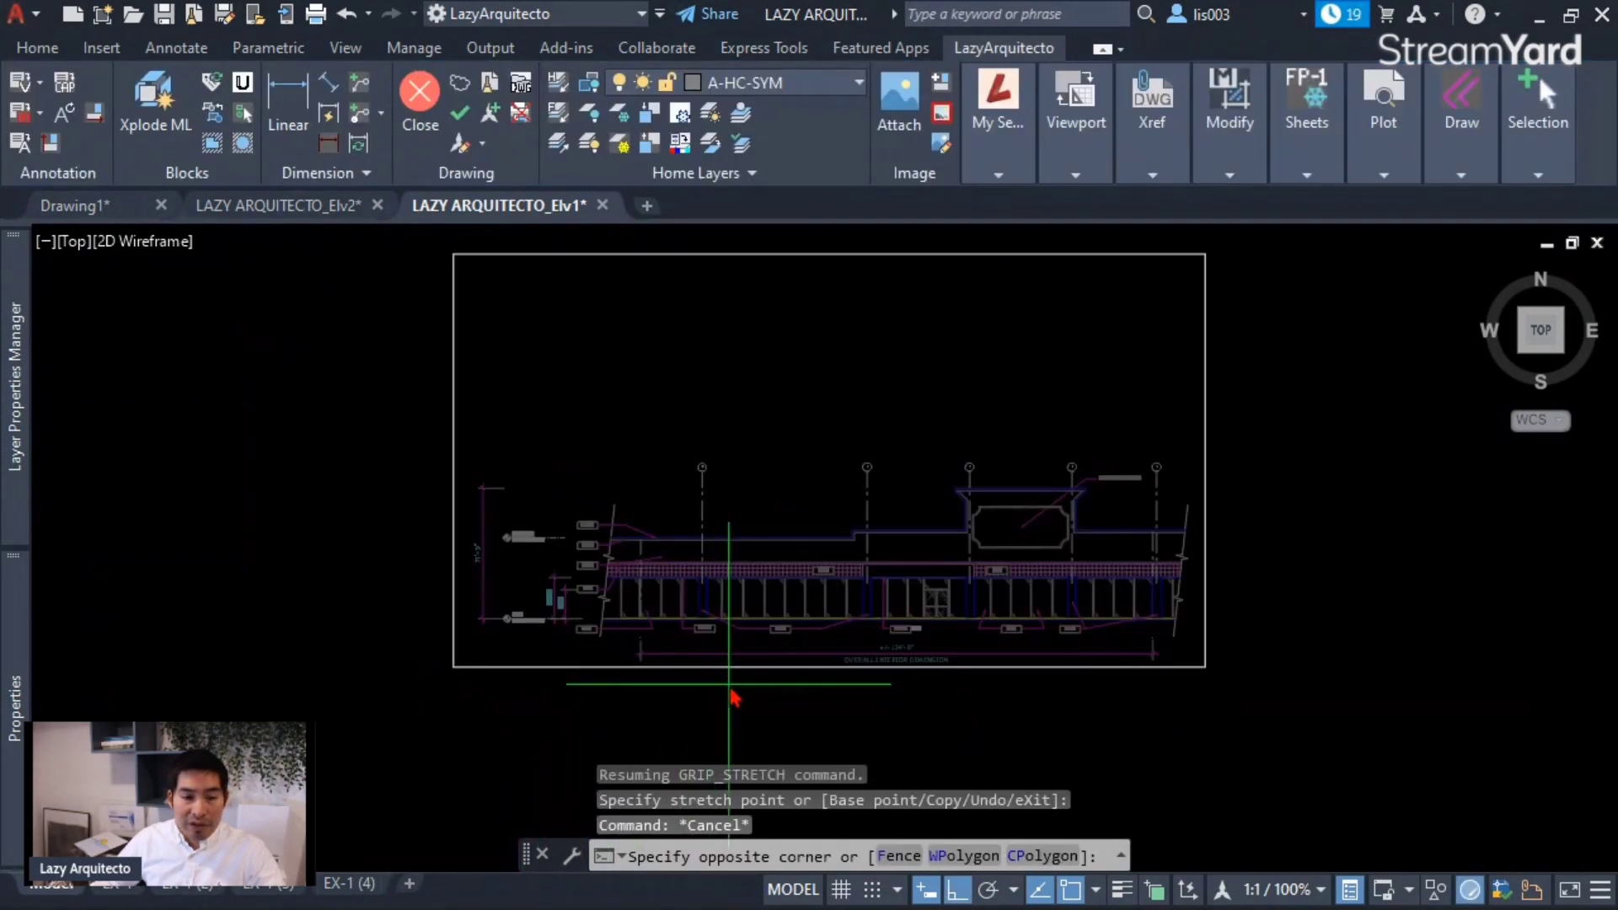
click(687, 651)
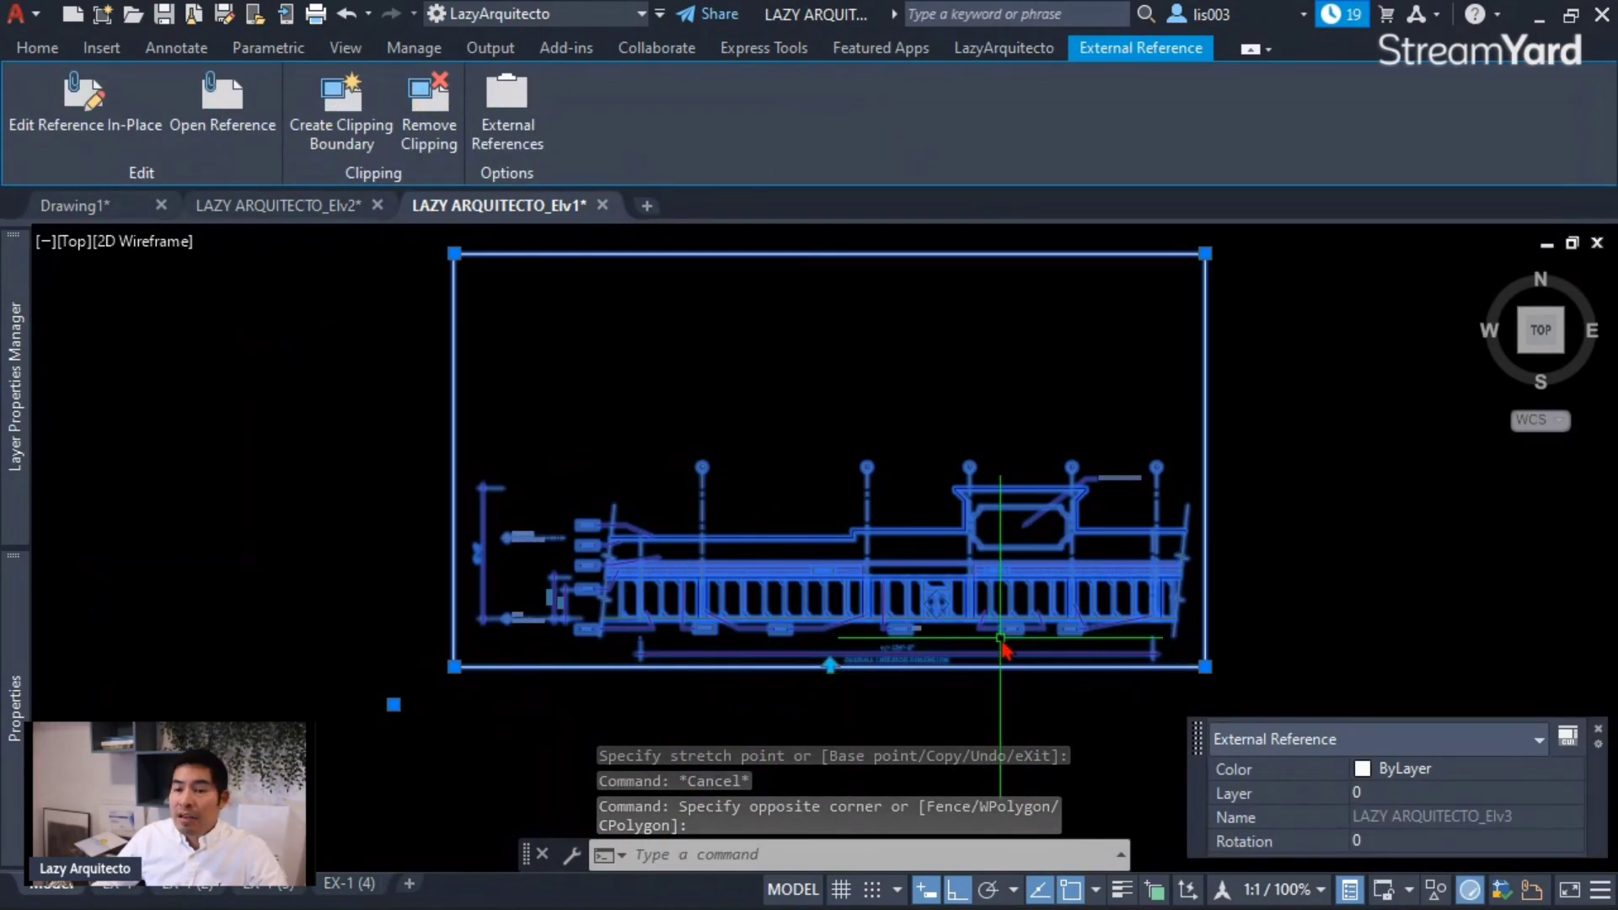
key(Escape)
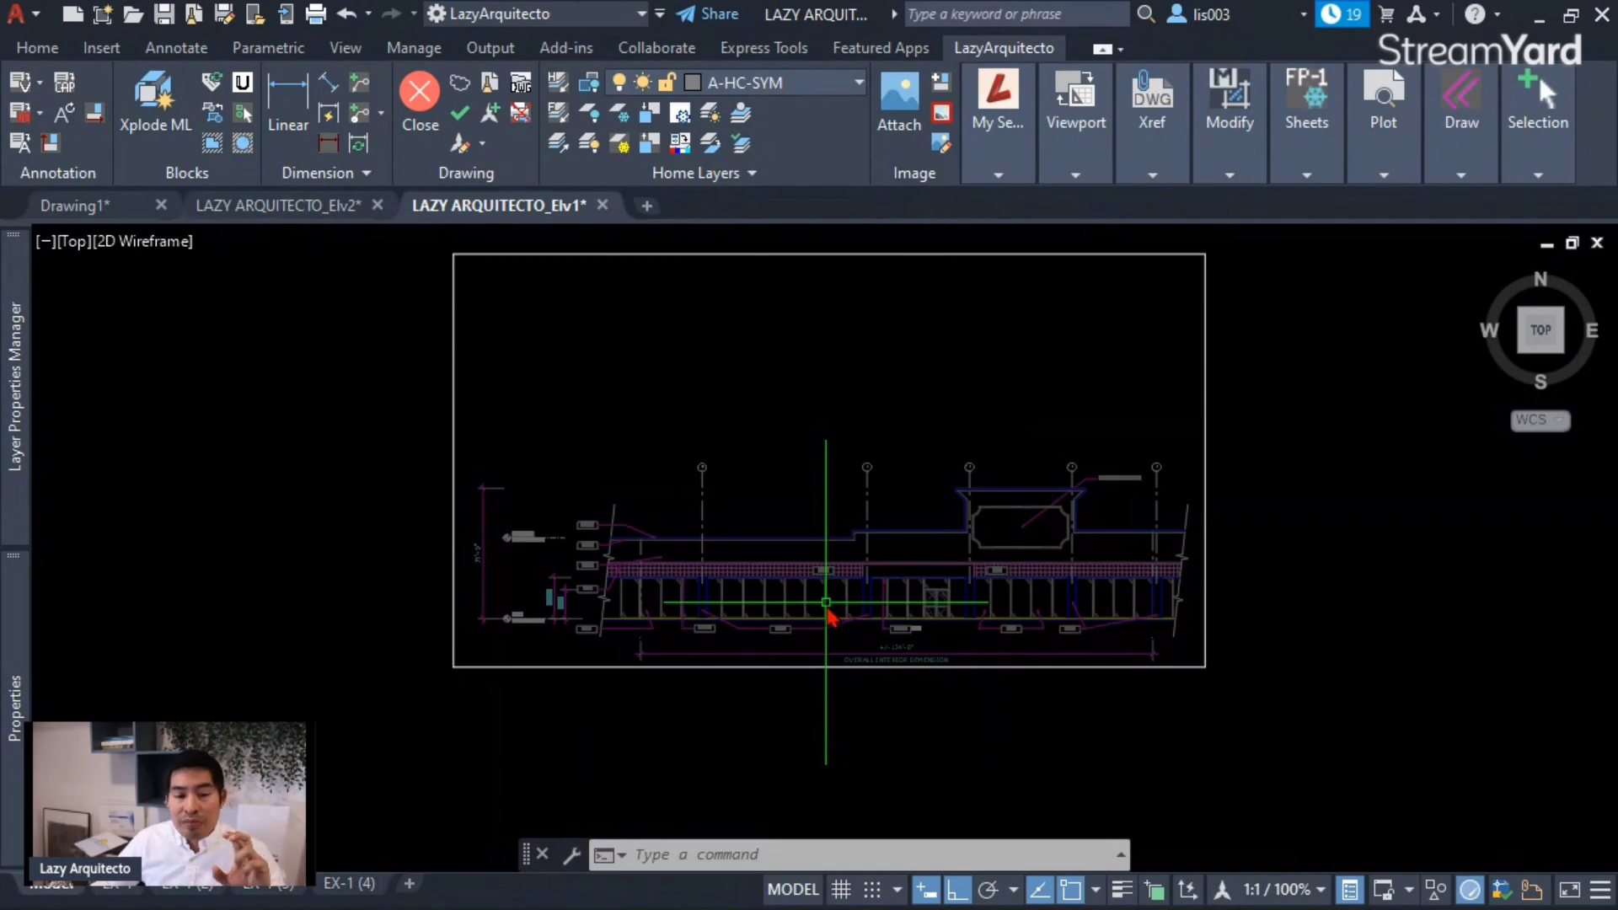
click(793, 666)
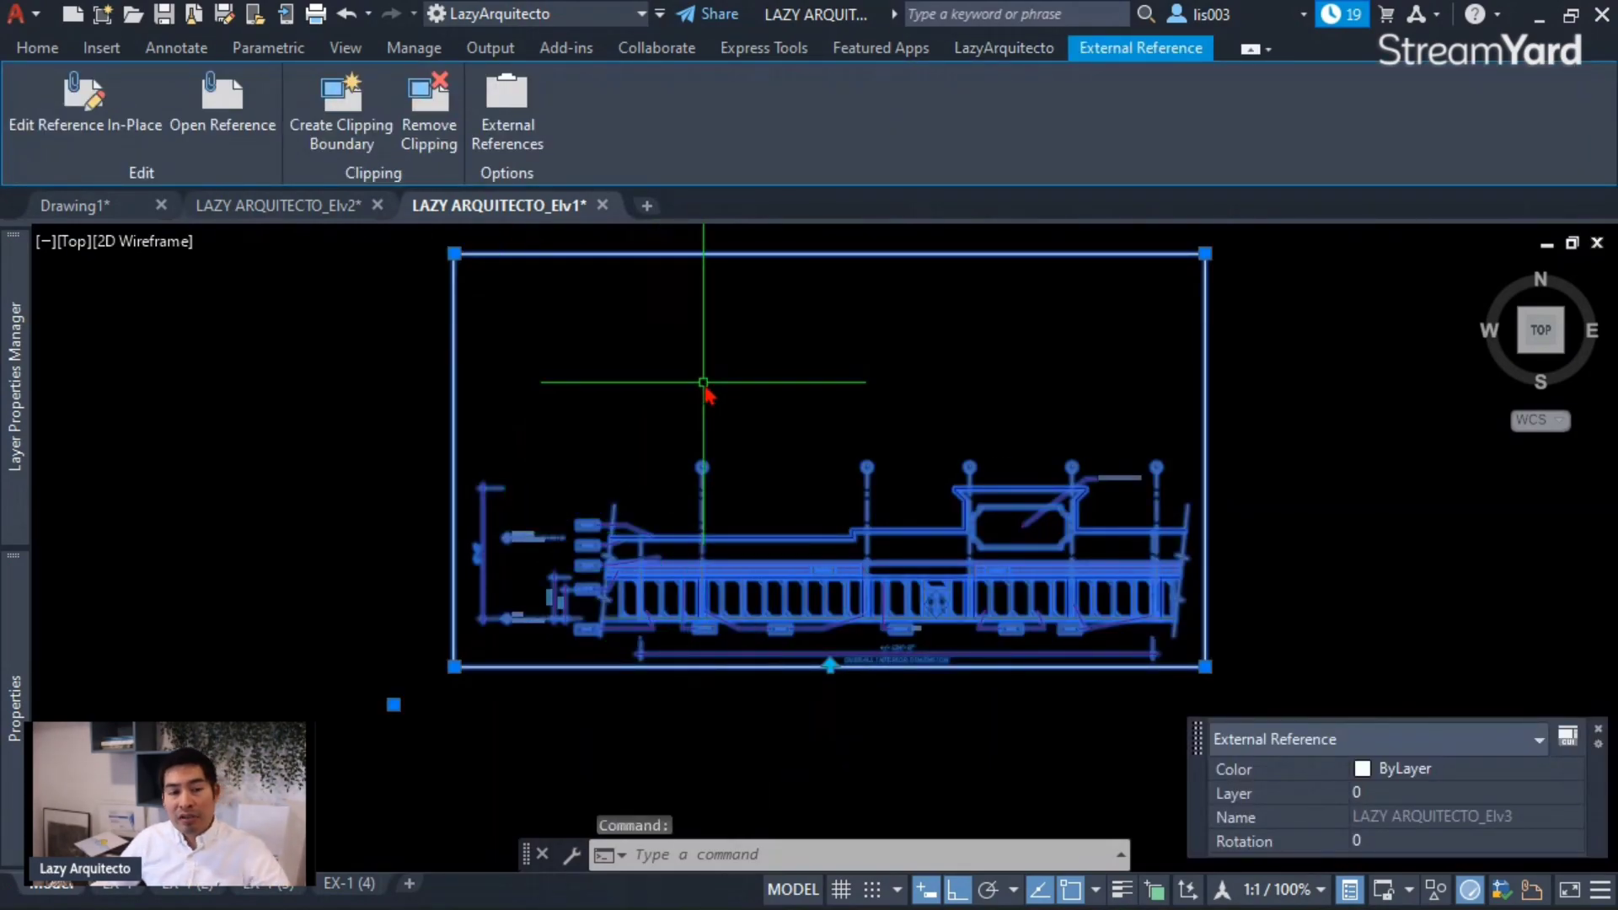
key(Escape)
key(Escape)
- Hide the clip frame around the external reference by setting the XCLIPFRAME system variable to 0
text(xclipf)
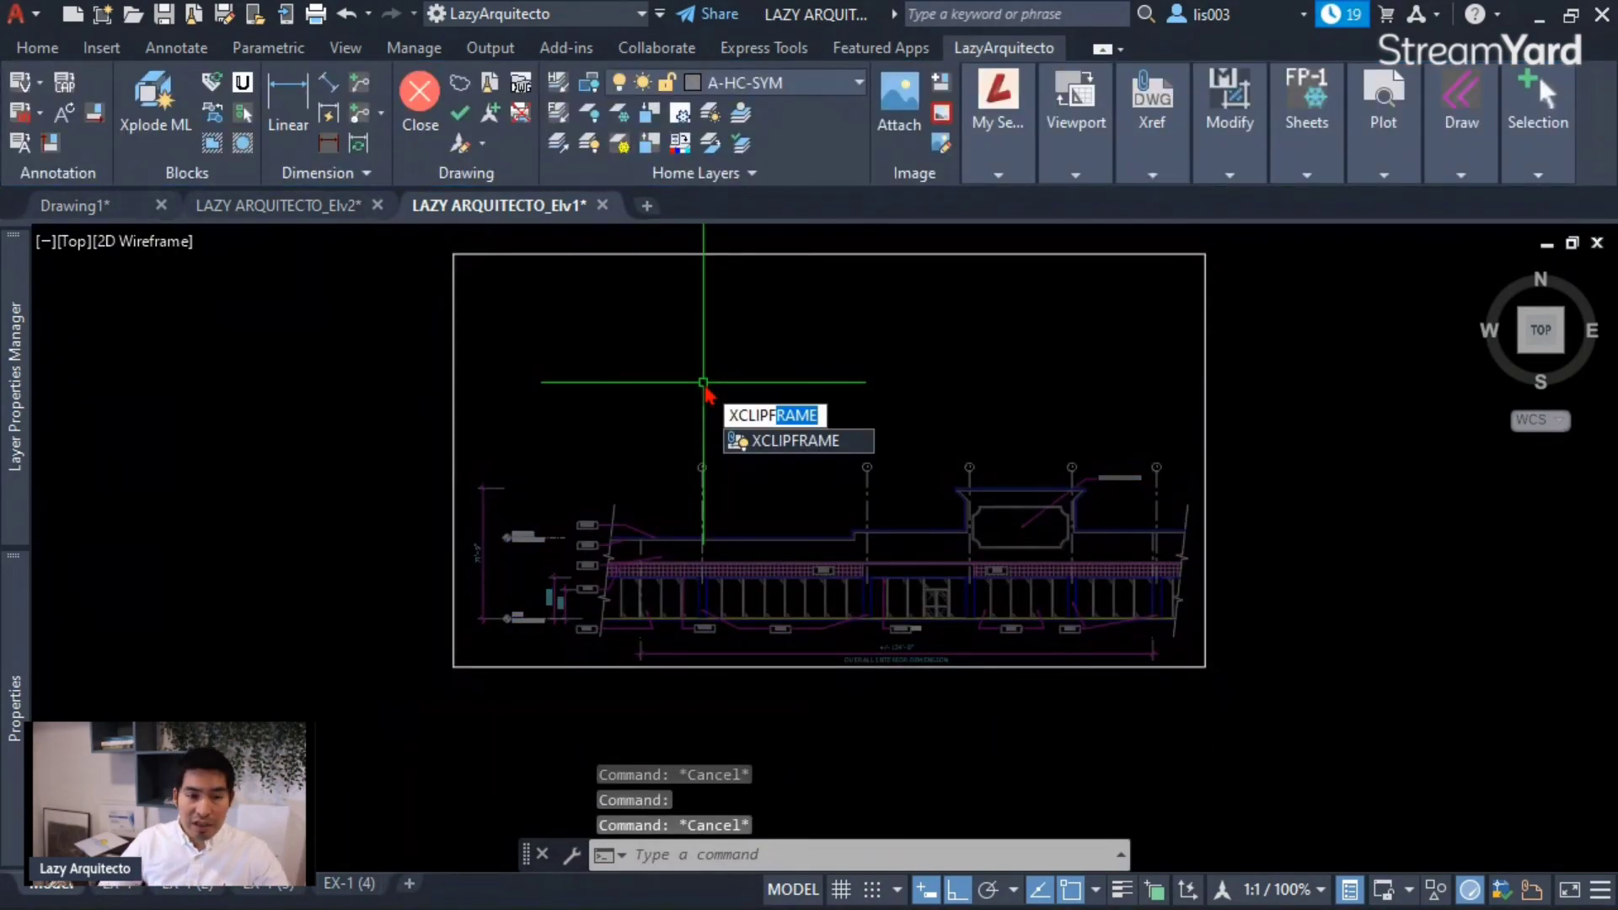
key(Return)
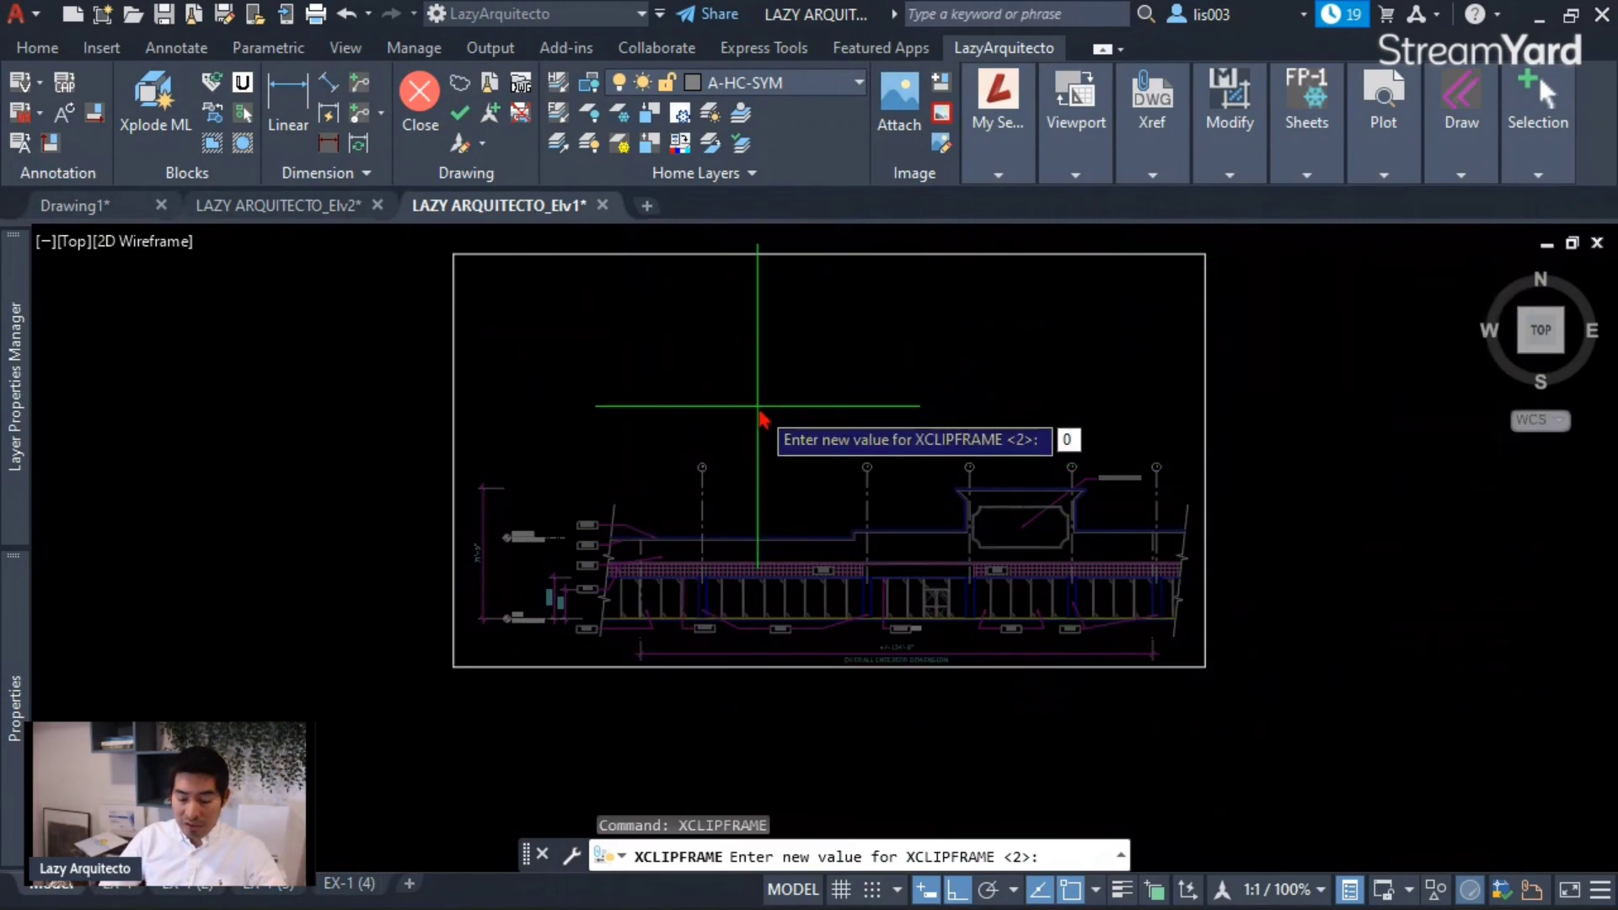
key(Return)
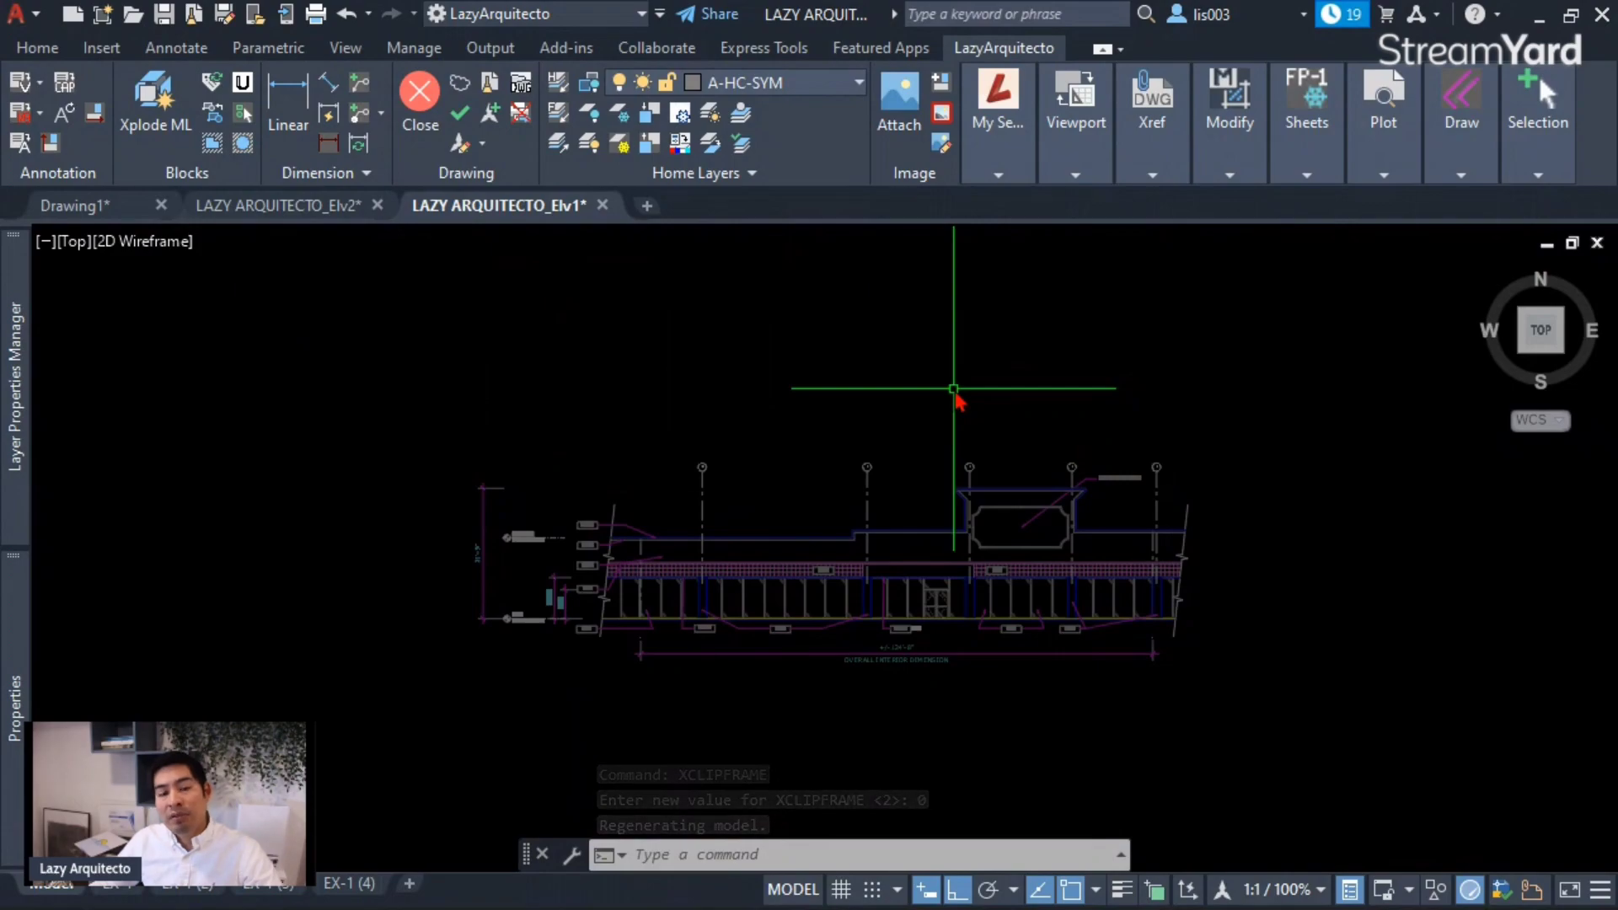
- Show the clip frame around the external reference by setting the XCLIPFRAME system variable to 1
text(xclipframe)
key(Return)
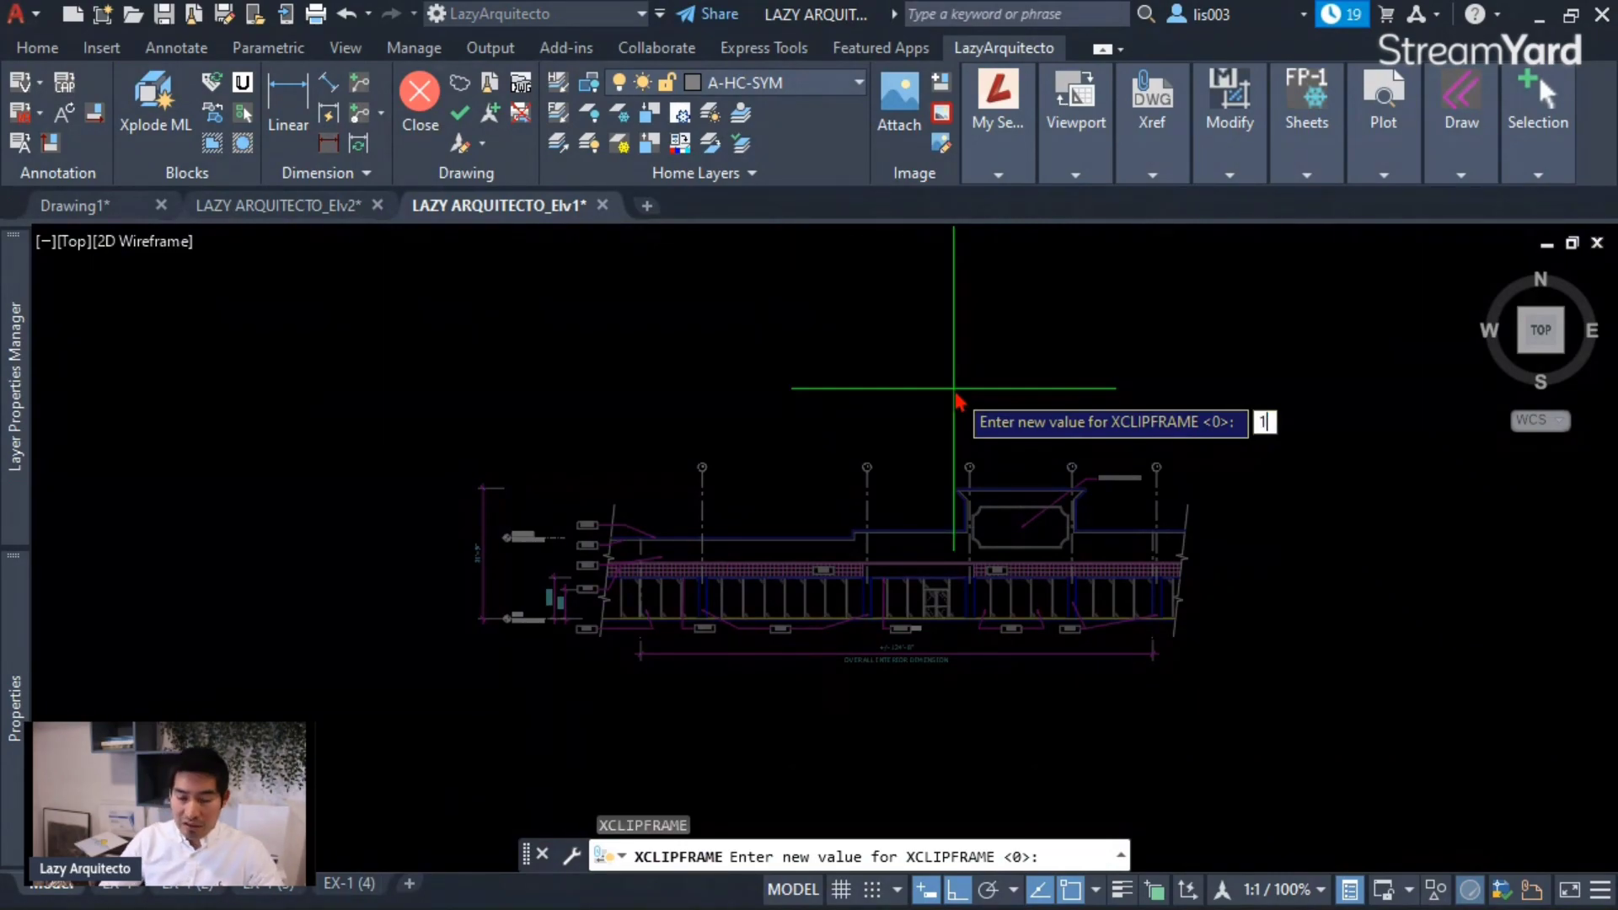
key(Return)
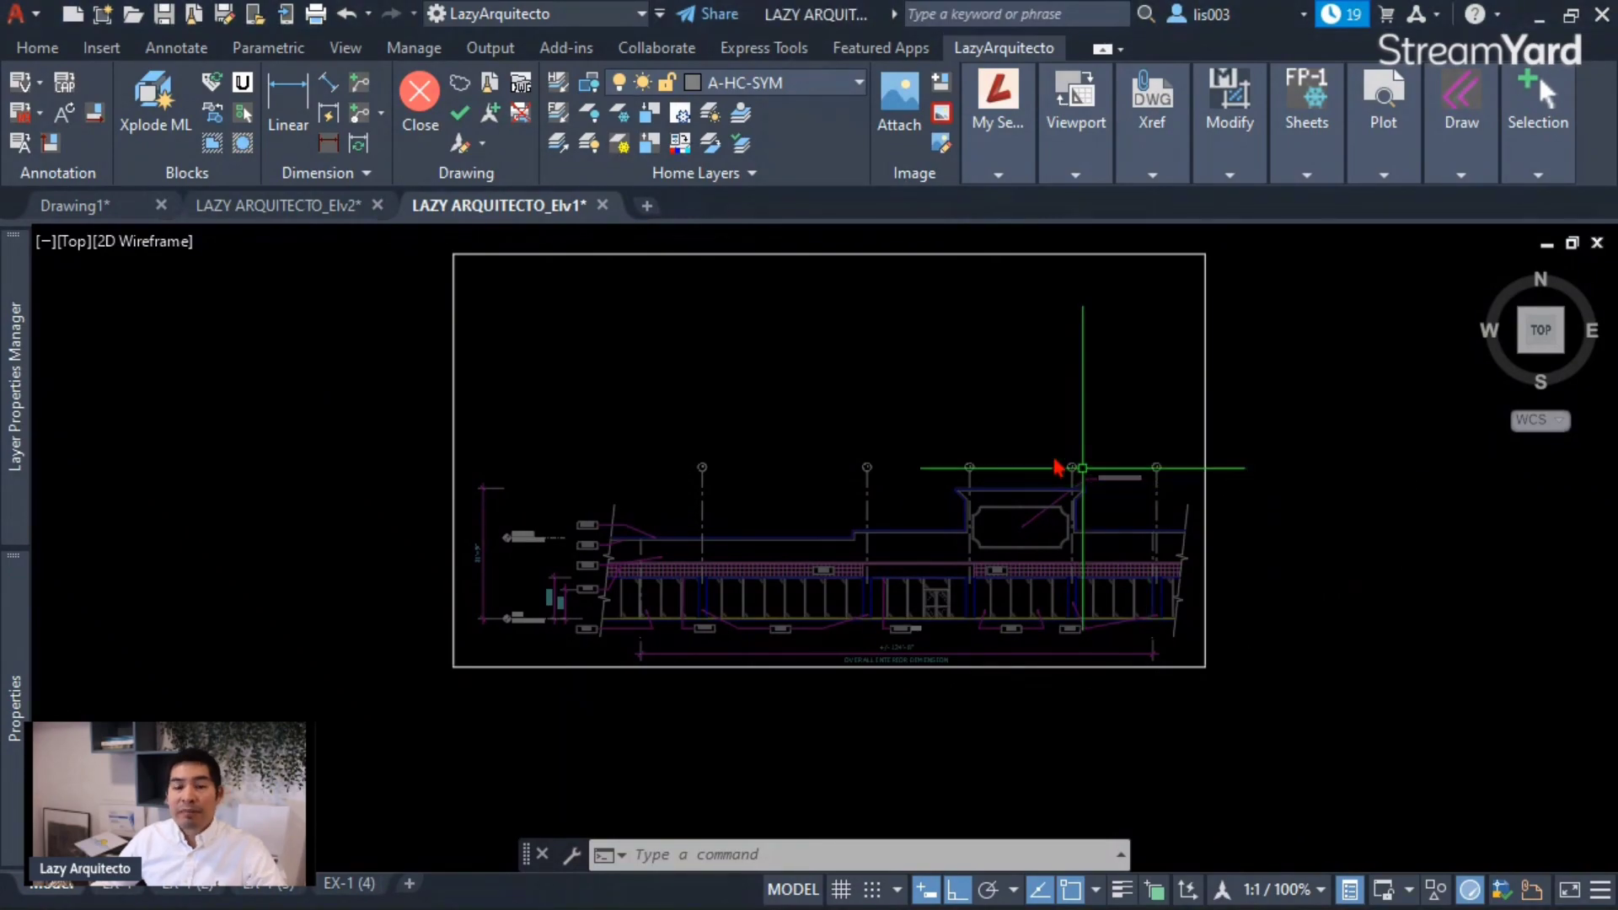
scroll(944, 477, down, 5)
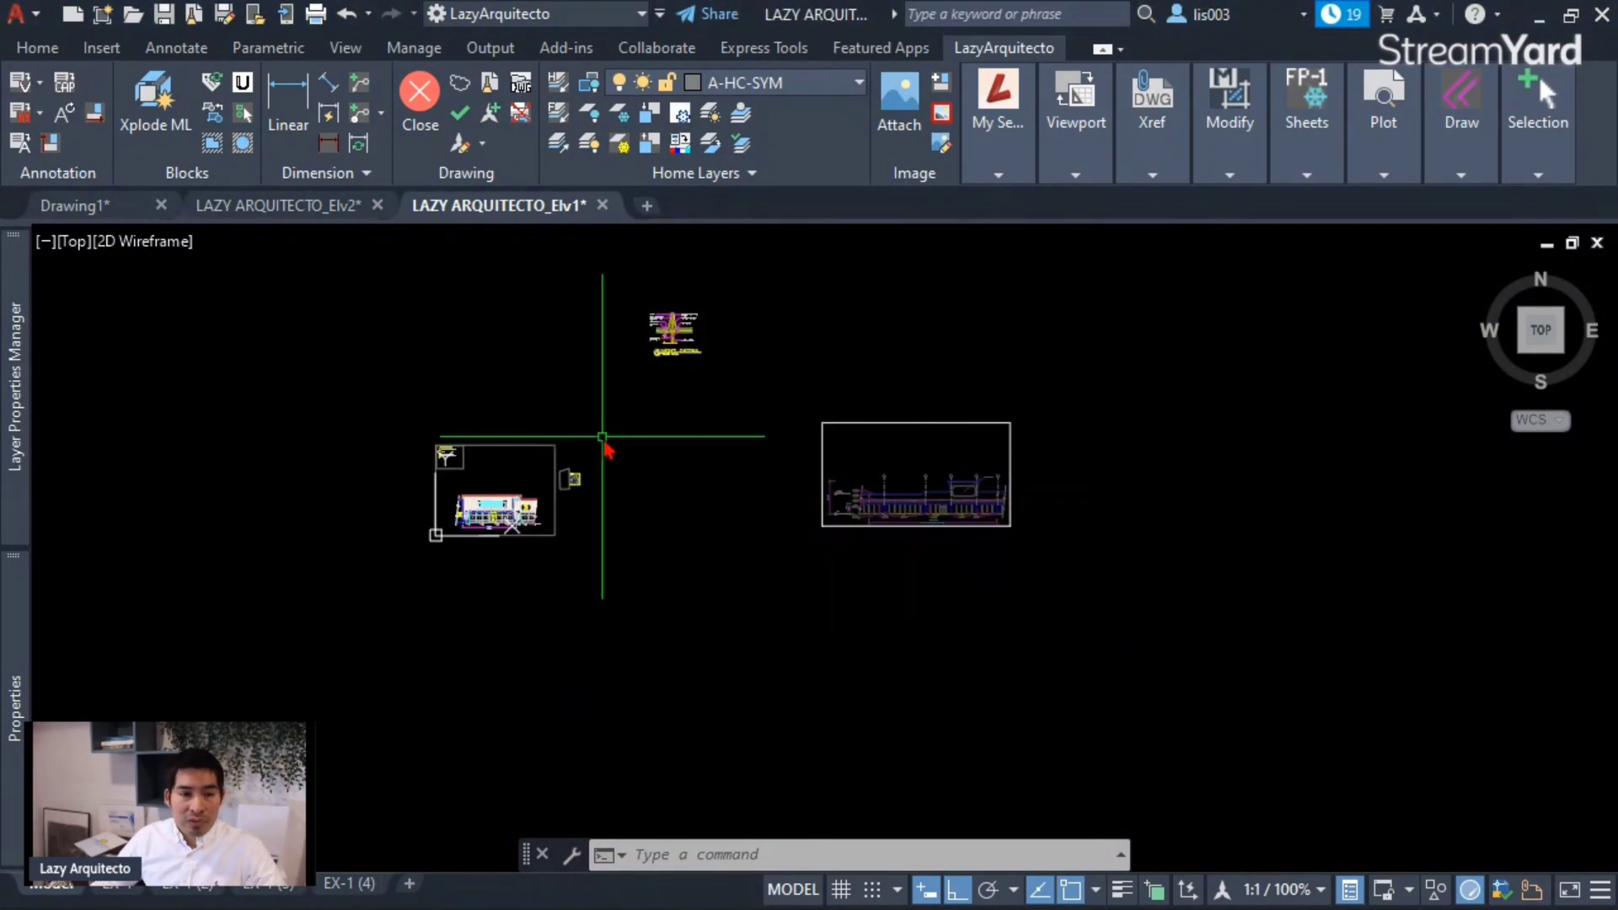
scroll(602, 450, up, 8)
scroll(620, 556, down, 5)
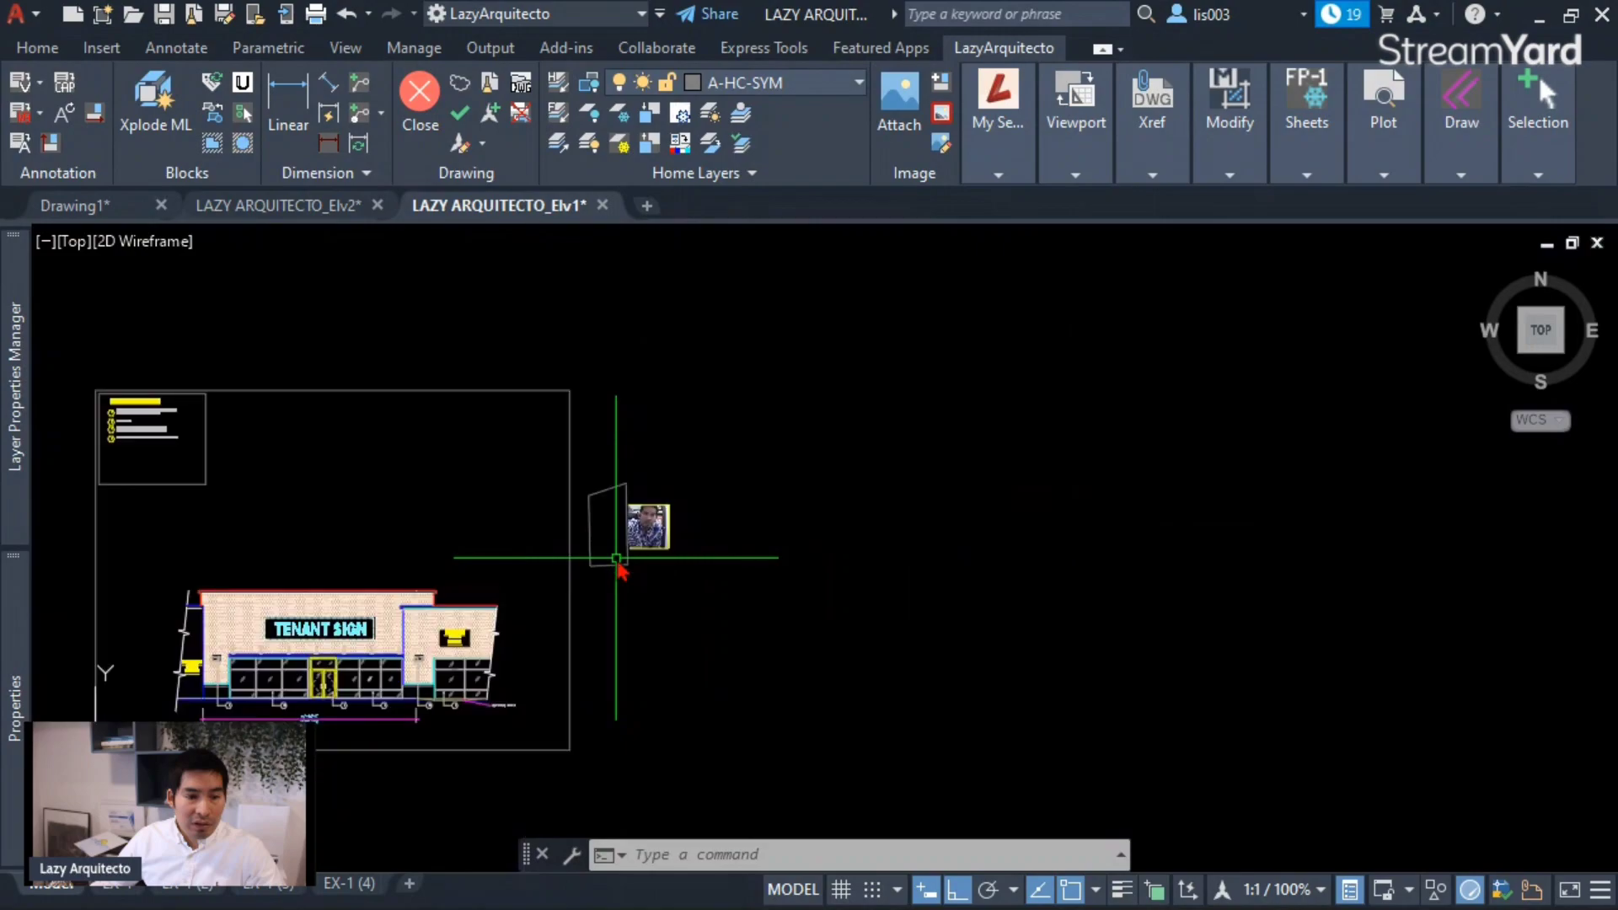
scroll(868, 548, down, 2)
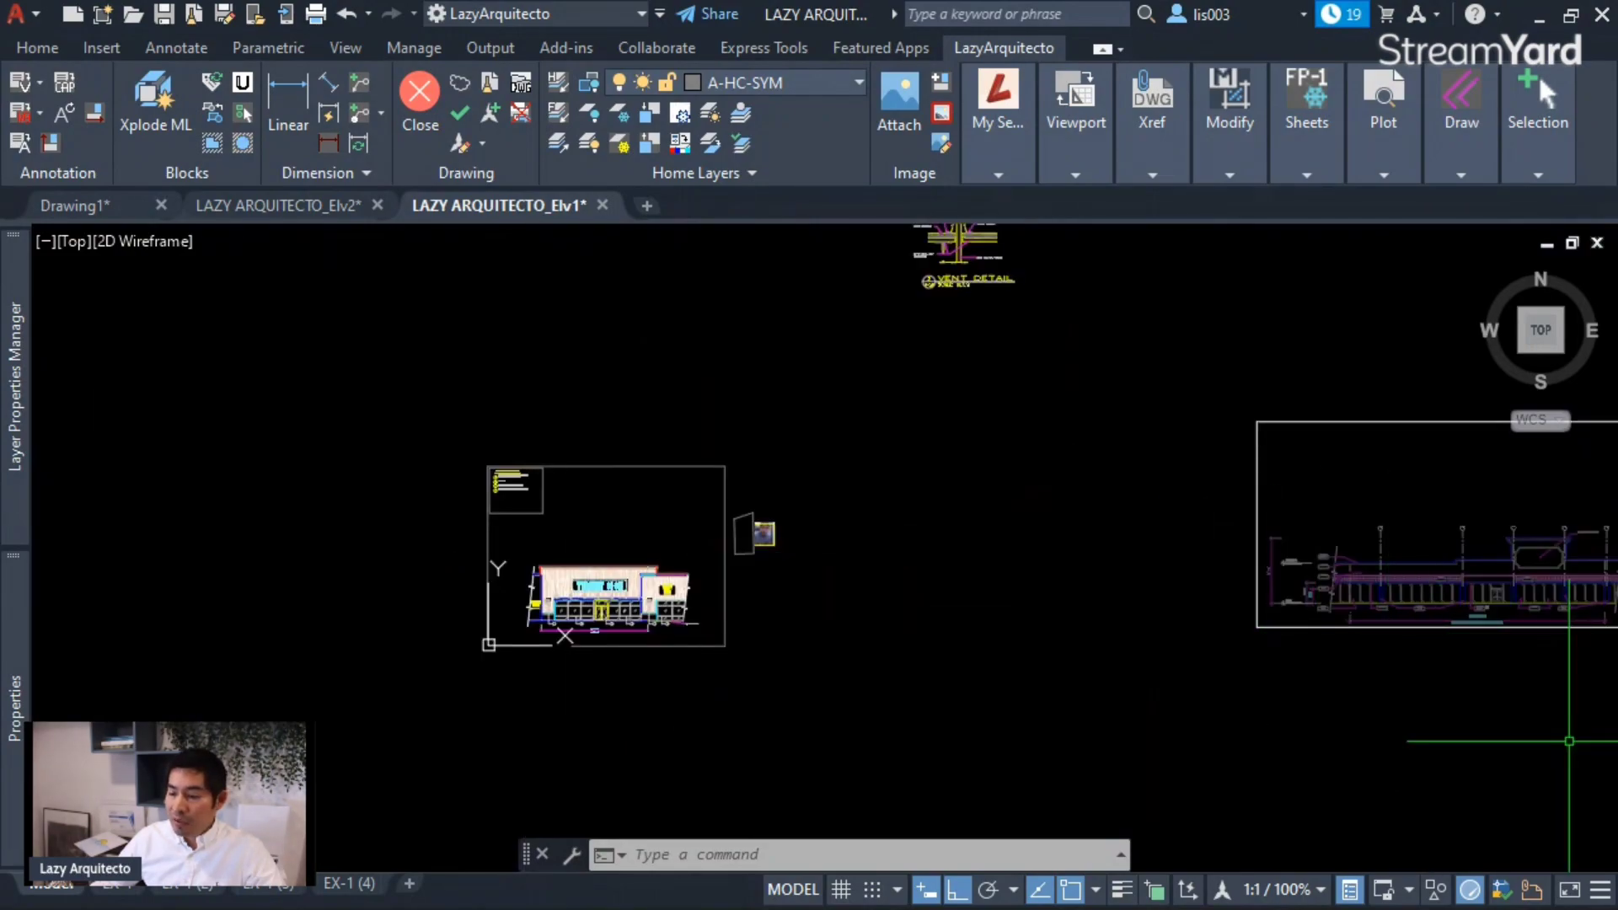
- Switch to File Explorer's 02 IMAGES folder and open 1MODIFIED.PNG in Paint
mouse_move(1569, 908)
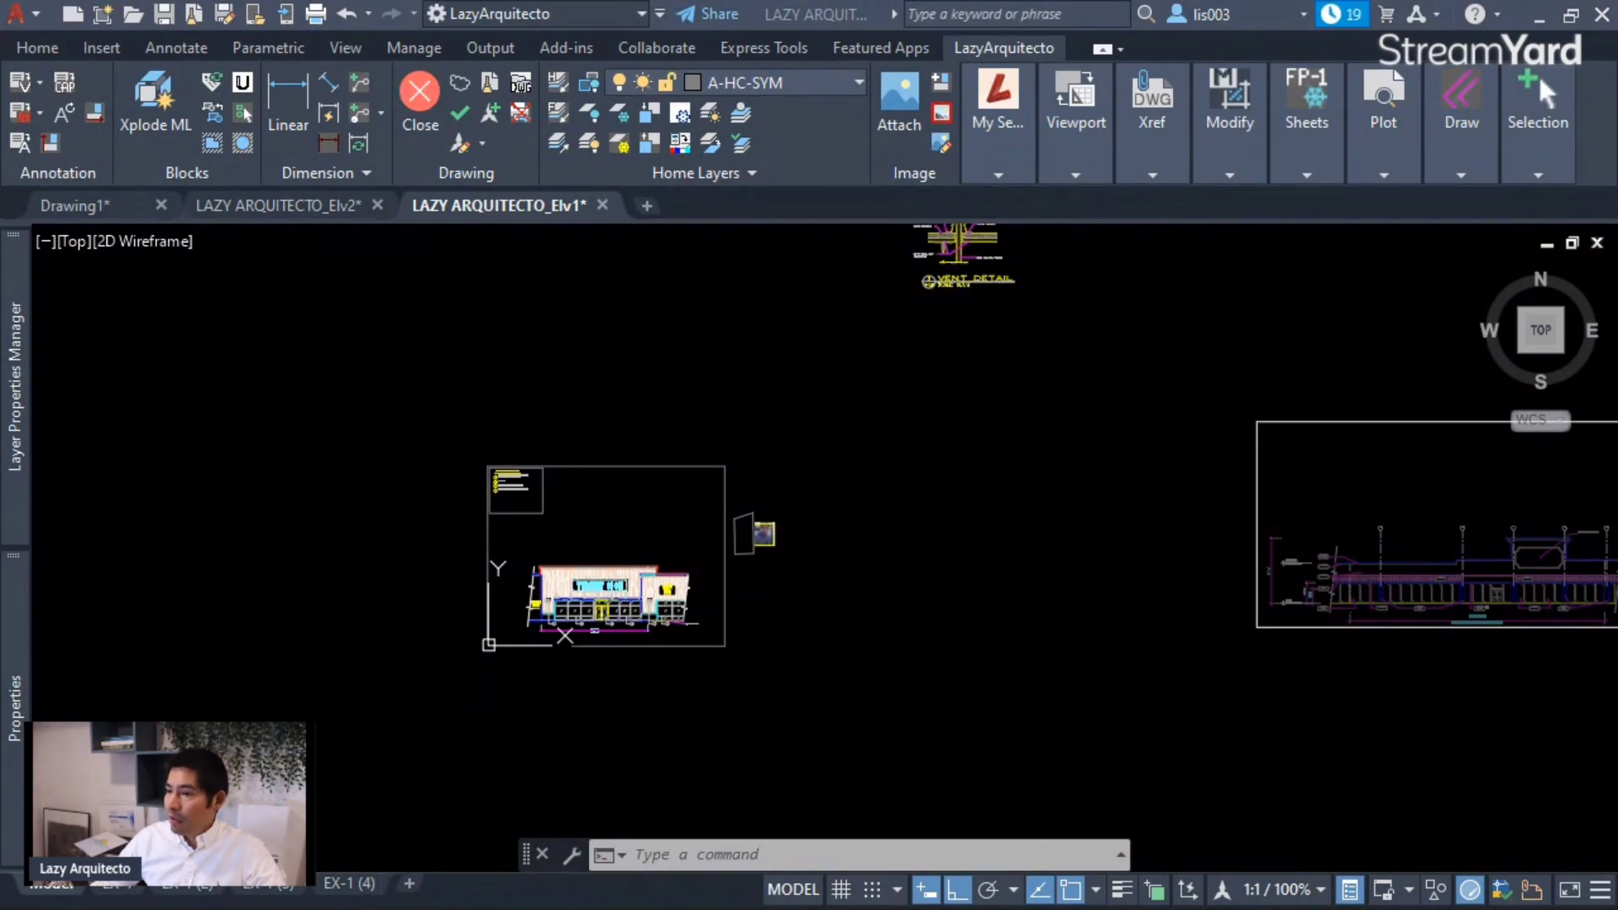
mouse_move(1617, 590)
mouse_down()
mouse_move(1617, 552)
mouse_move(1123, 348)
mouse_move(1124, 288)
mouse_up()
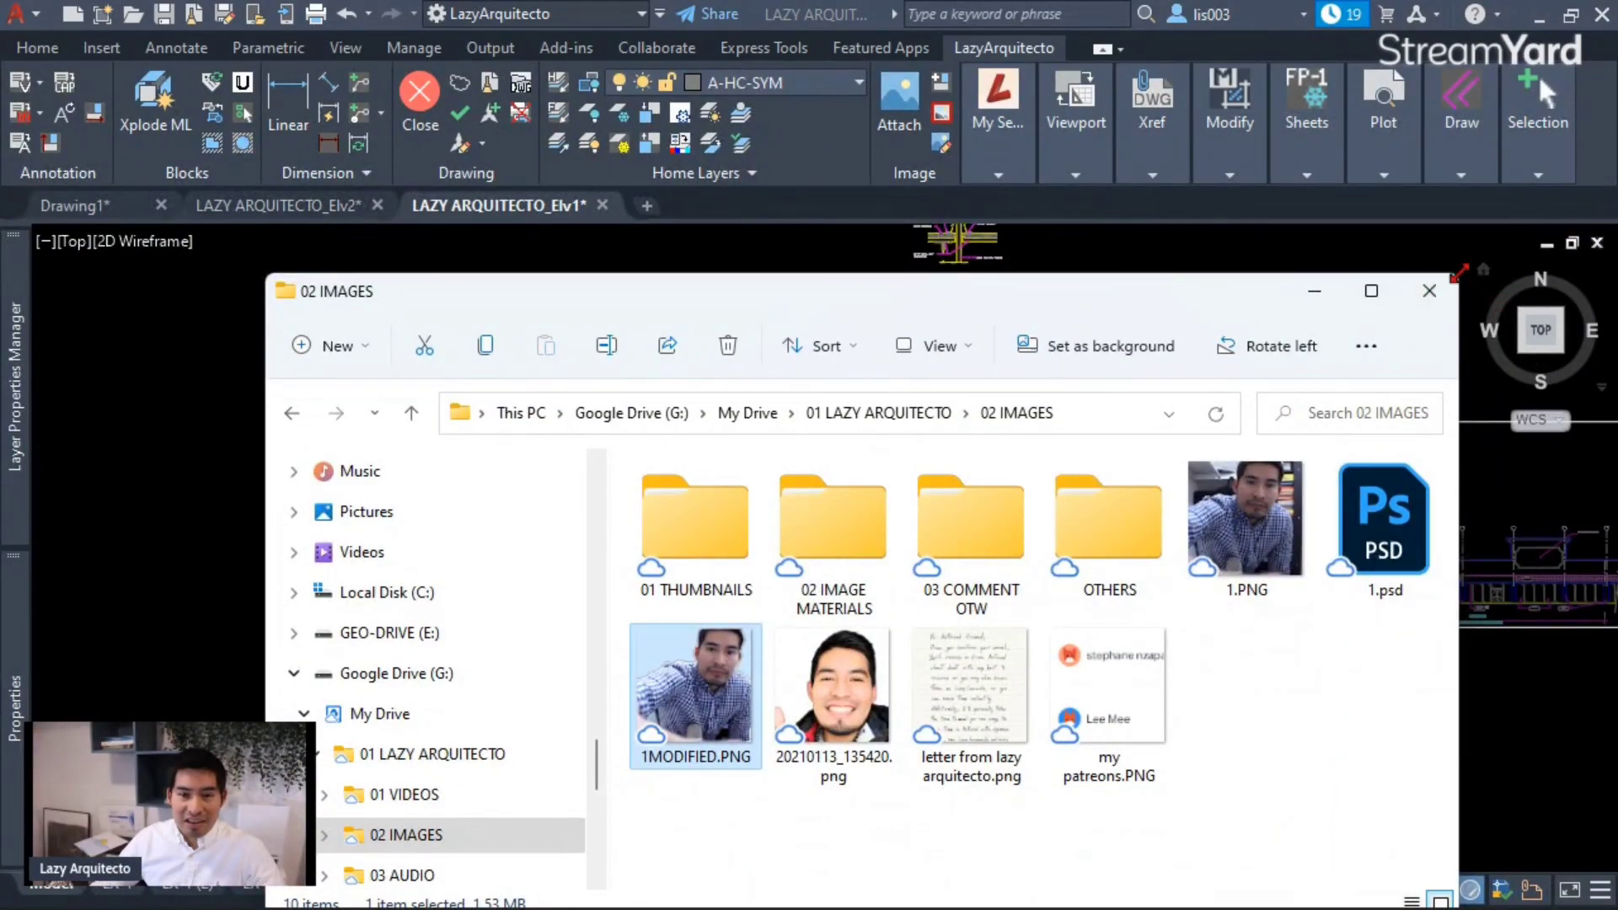
drag(1457, 275, 1058, 367)
drag(826, 392, 1003, 266)
scroll(956, 631, down, 2)
scroll(957, 630, down, 2)
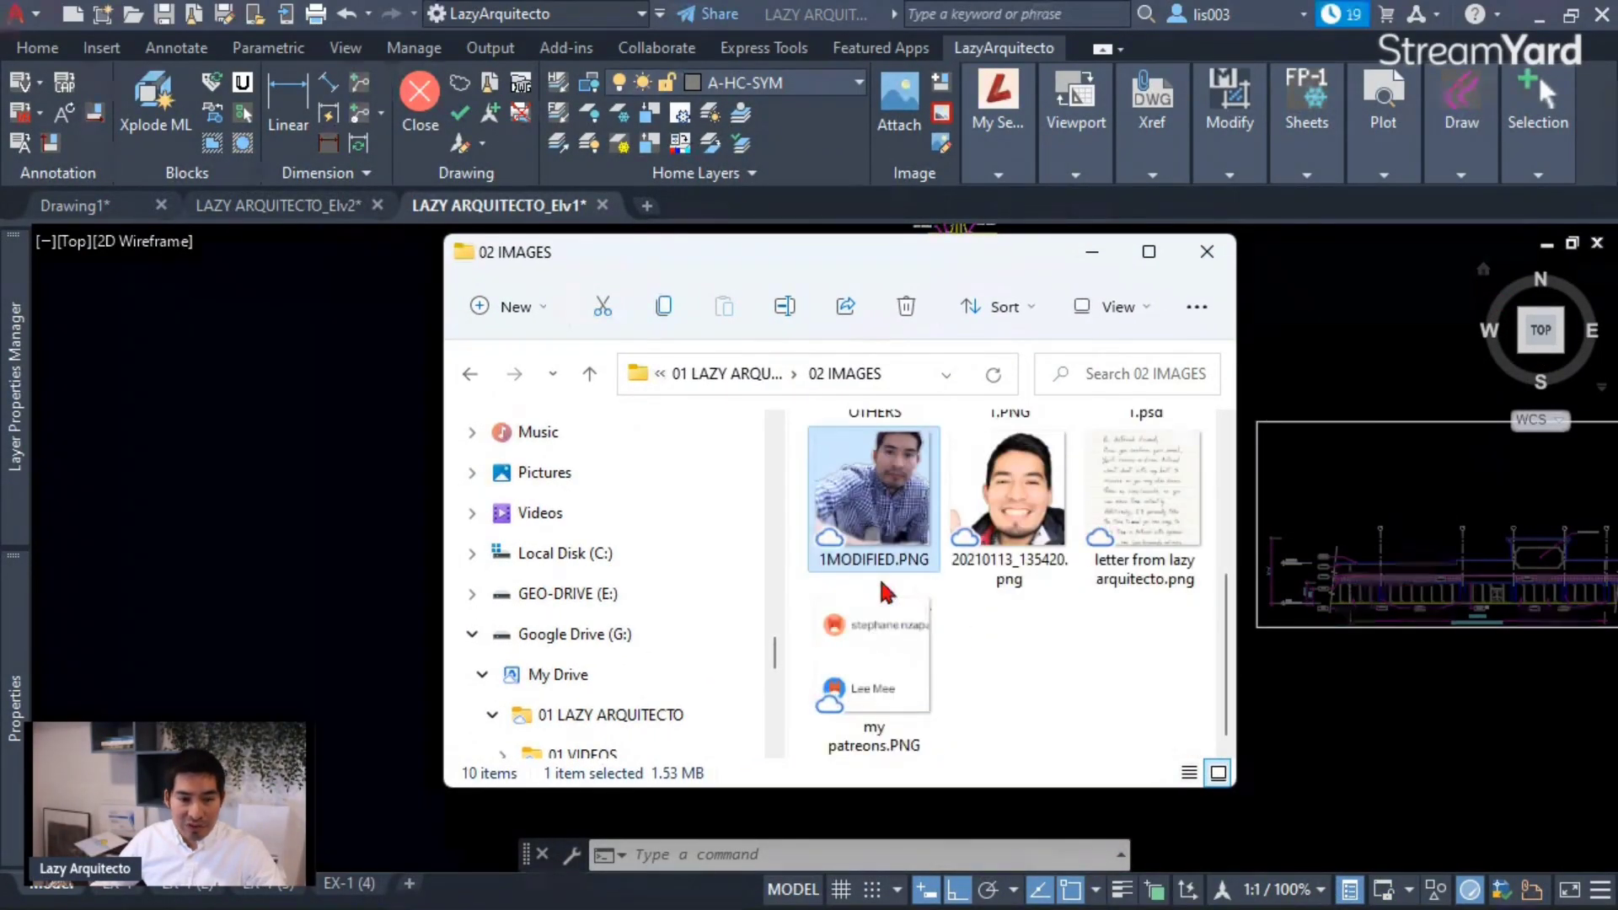
right_click(883, 497)
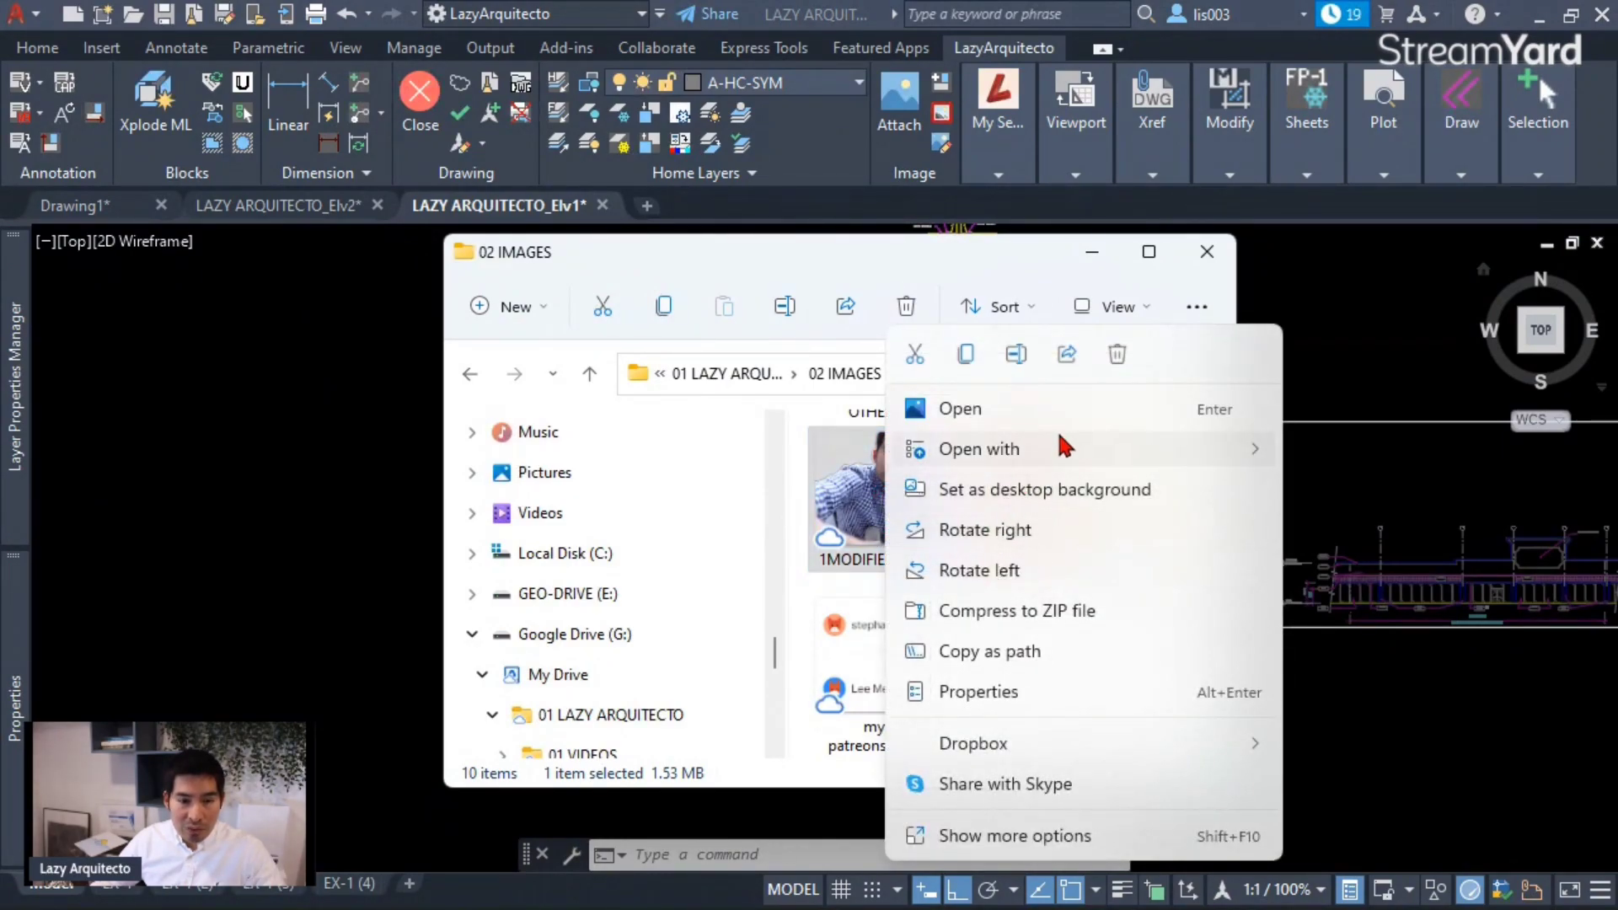
mouse_move(1060, 444)
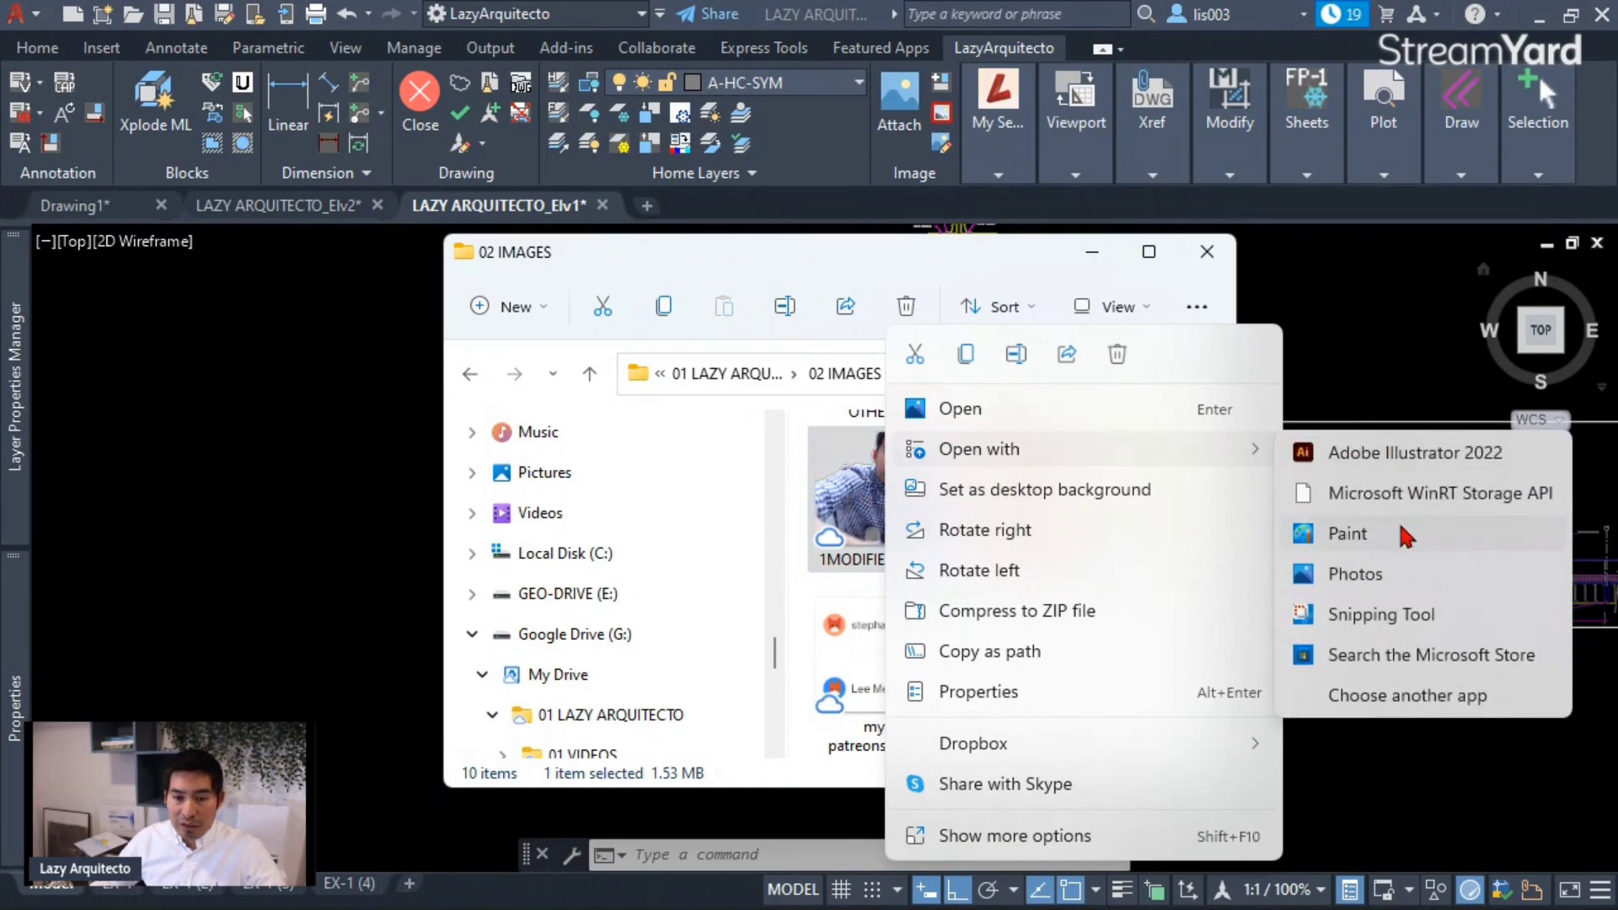
click(1397, 517)
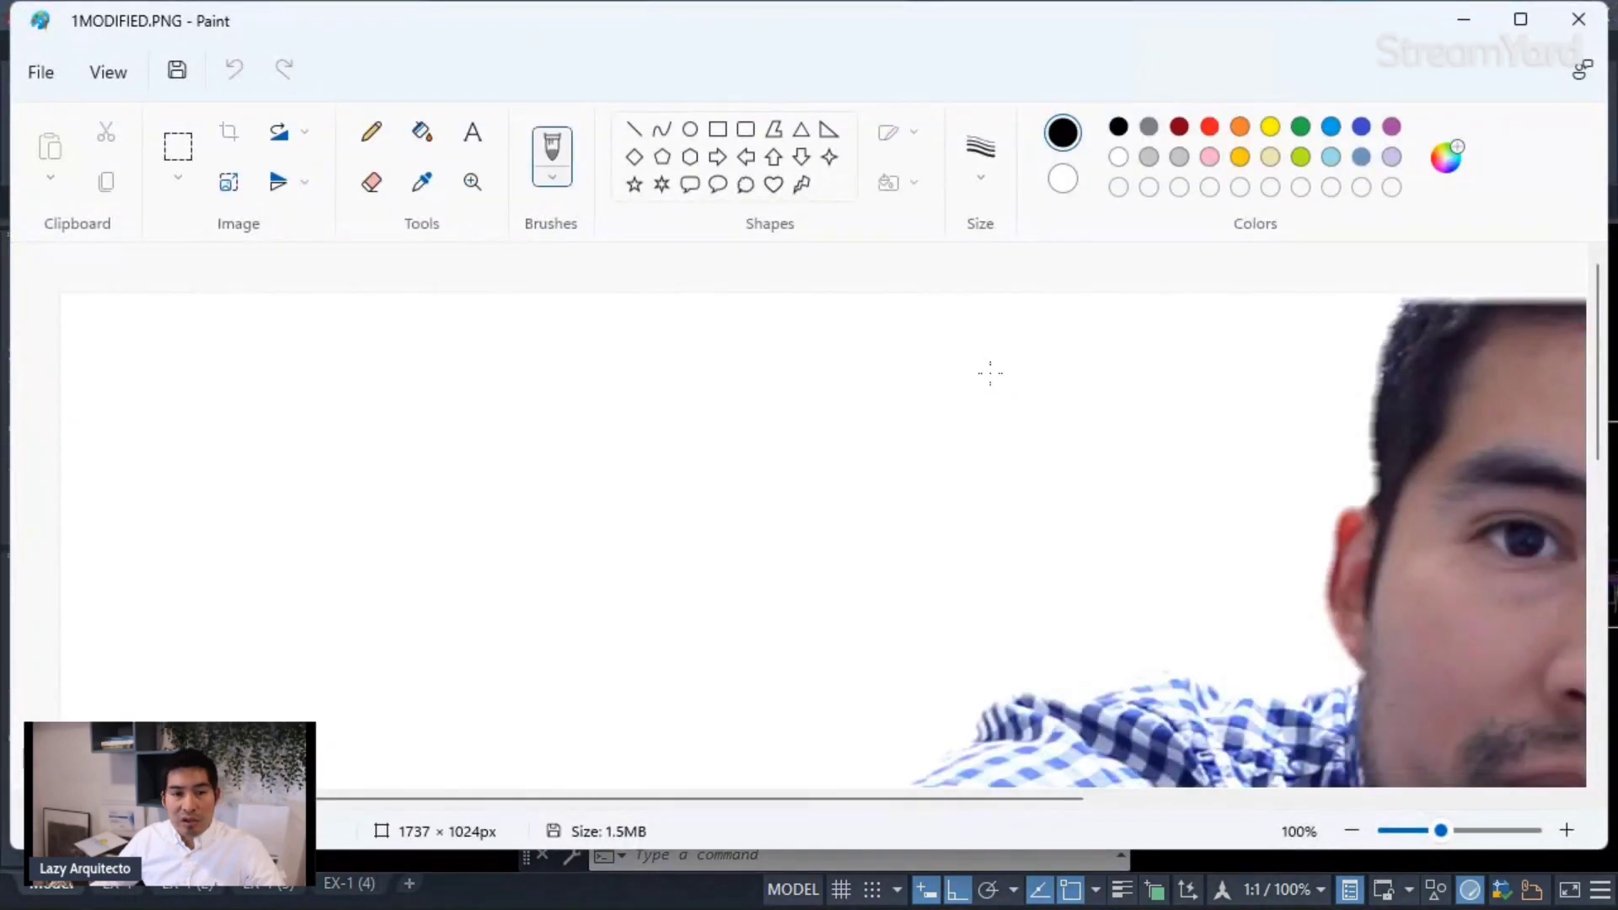
- Copy the entire picture in Paint to the clipboard and return to the AutoCAD drawing
ctrl+scroll(789, 467, down, 3)
ctrl+scroll(547, 448, up, 1)
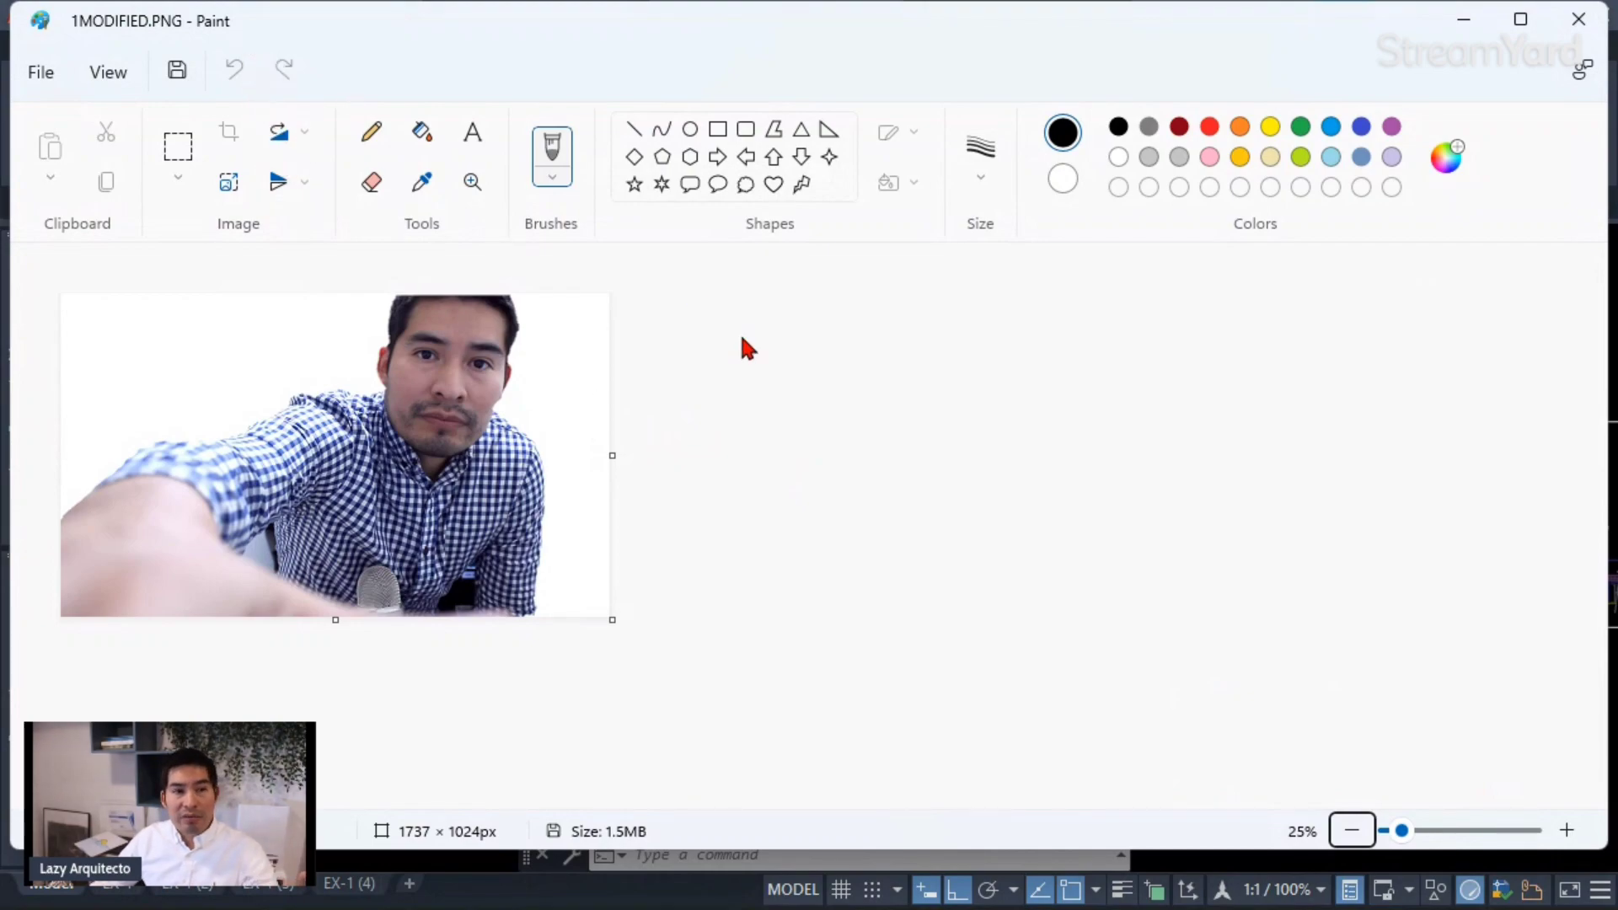
click(179, 147)
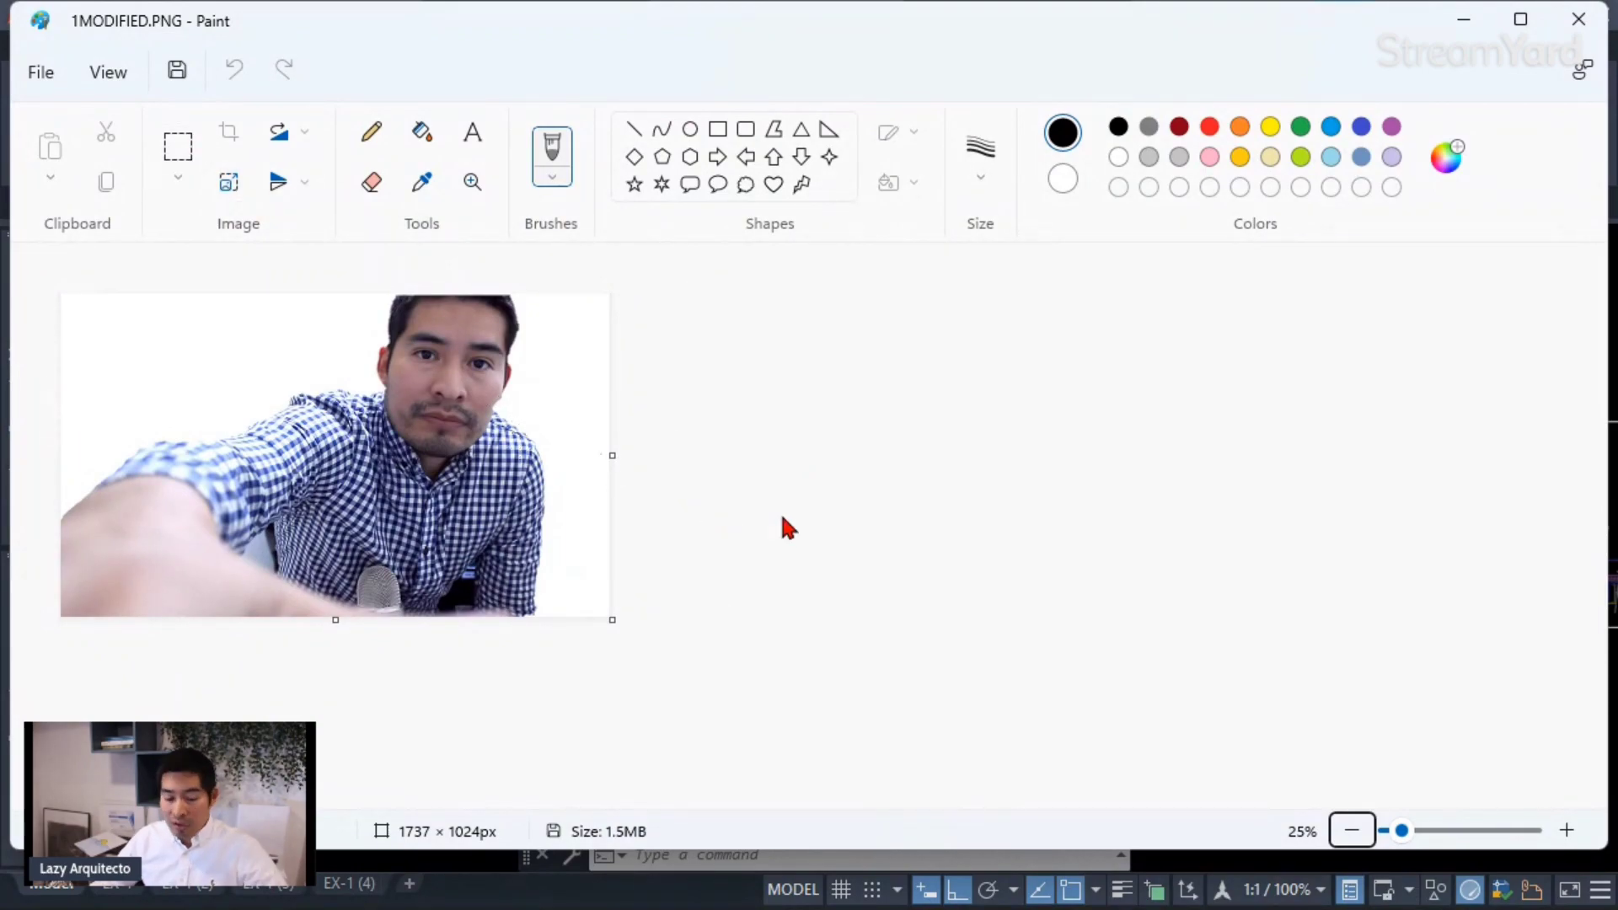
key(ctrl+a)
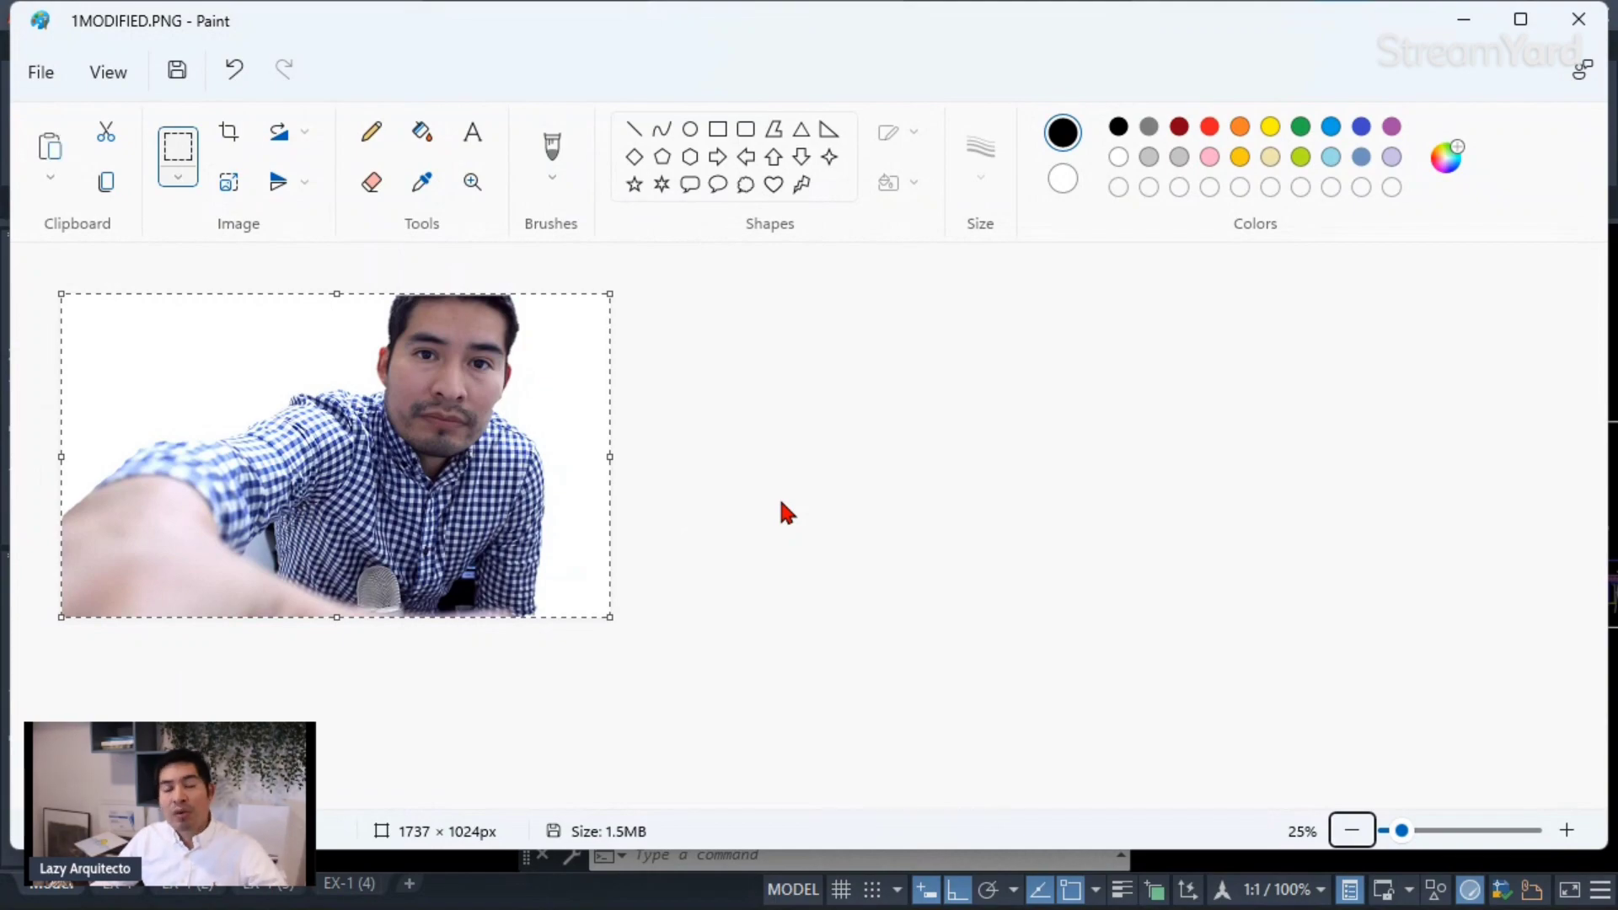
click(1464, 20)
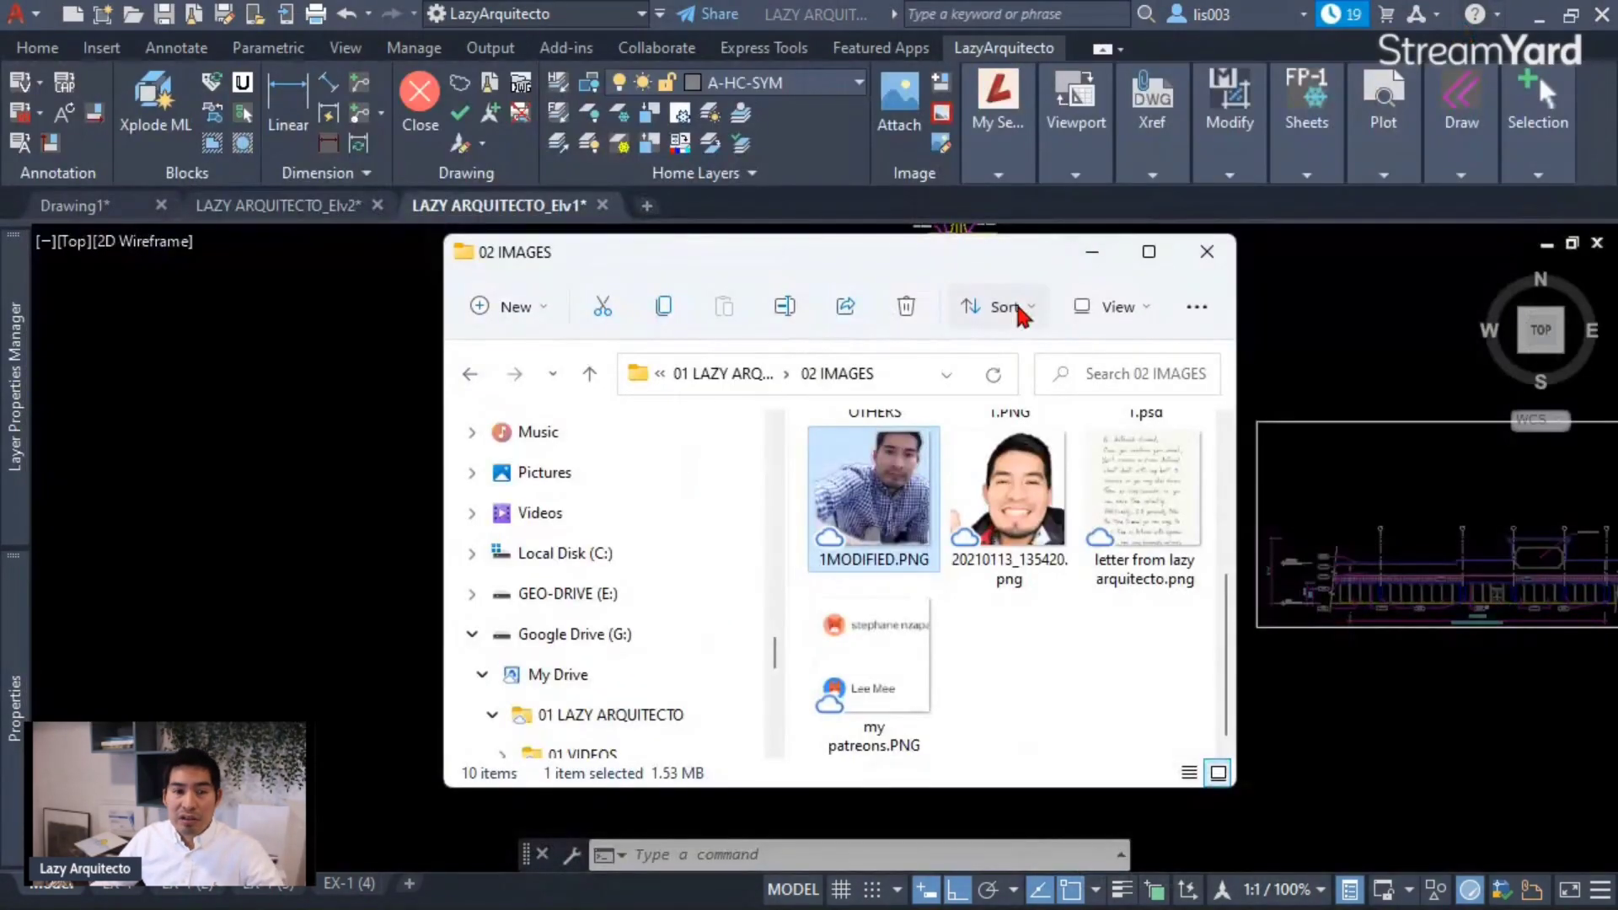
click(1092, 252)
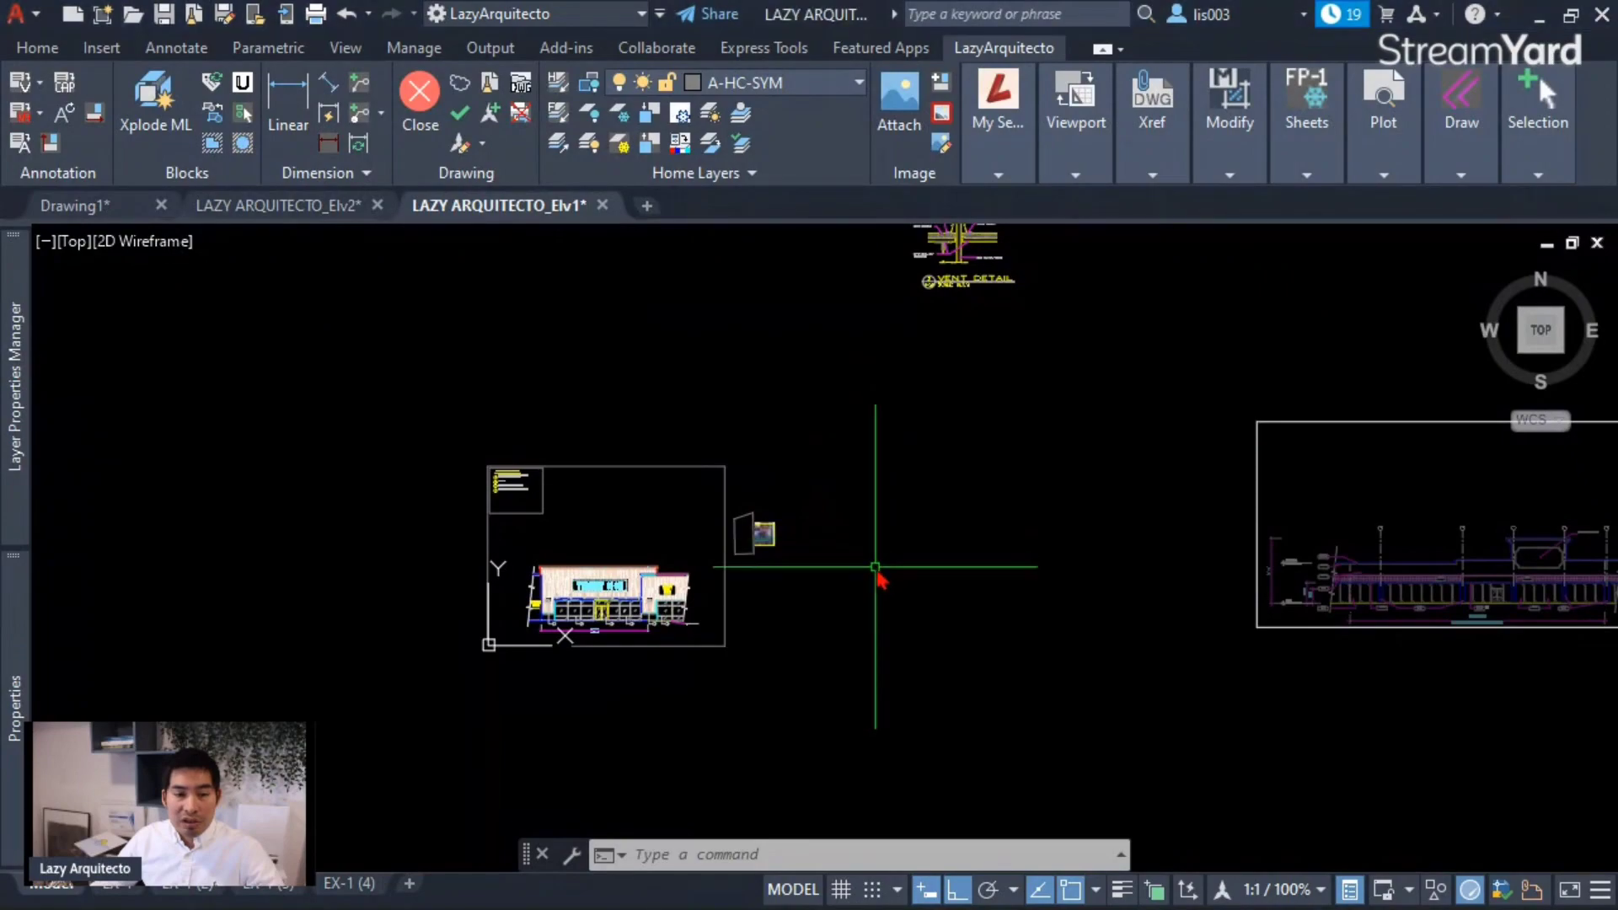
- Paste the copied picture as an OLE object into the empty area beside the elevation sheet and the small attached photo
scroll(872, 563, up, 3)
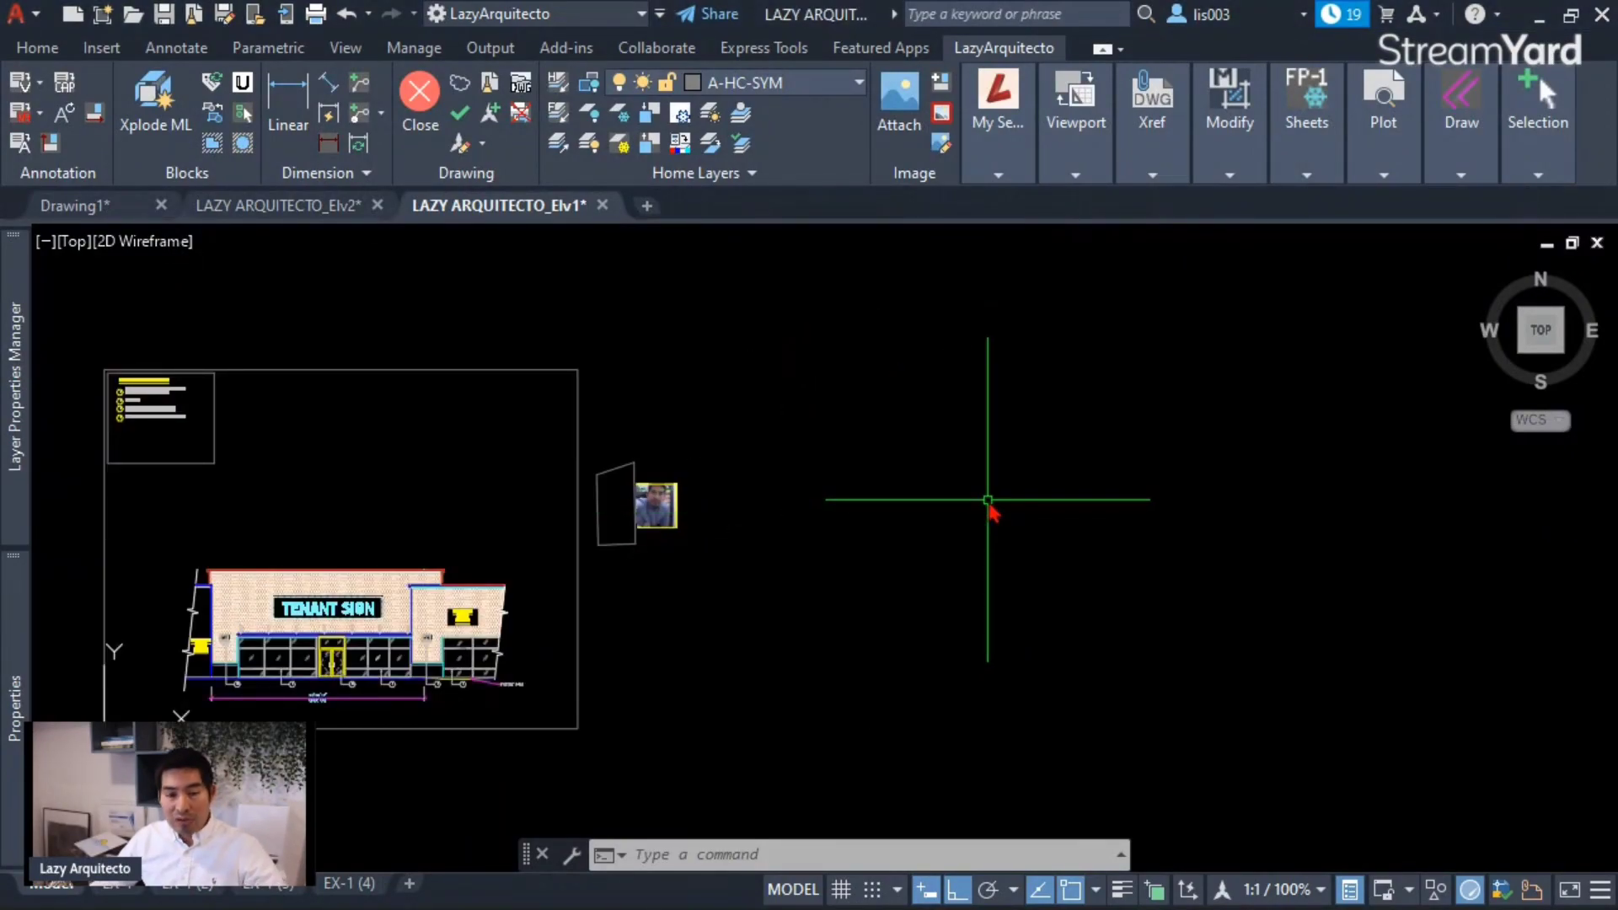
key(ctrl+v)
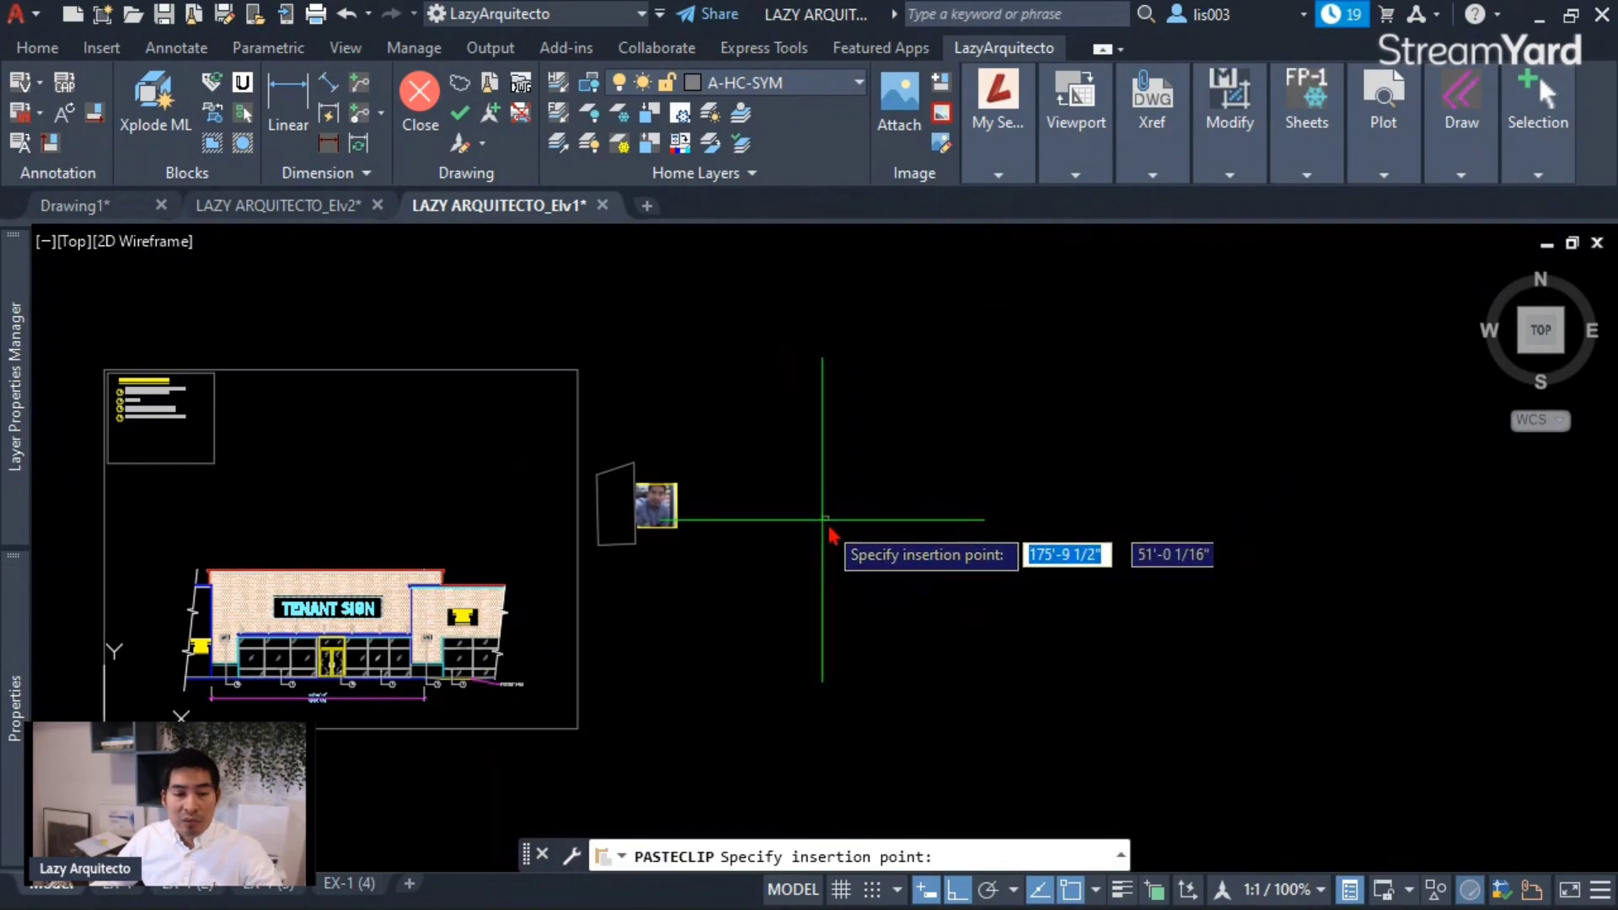
scroll(814, 487, up, 5)
click(815, 488)
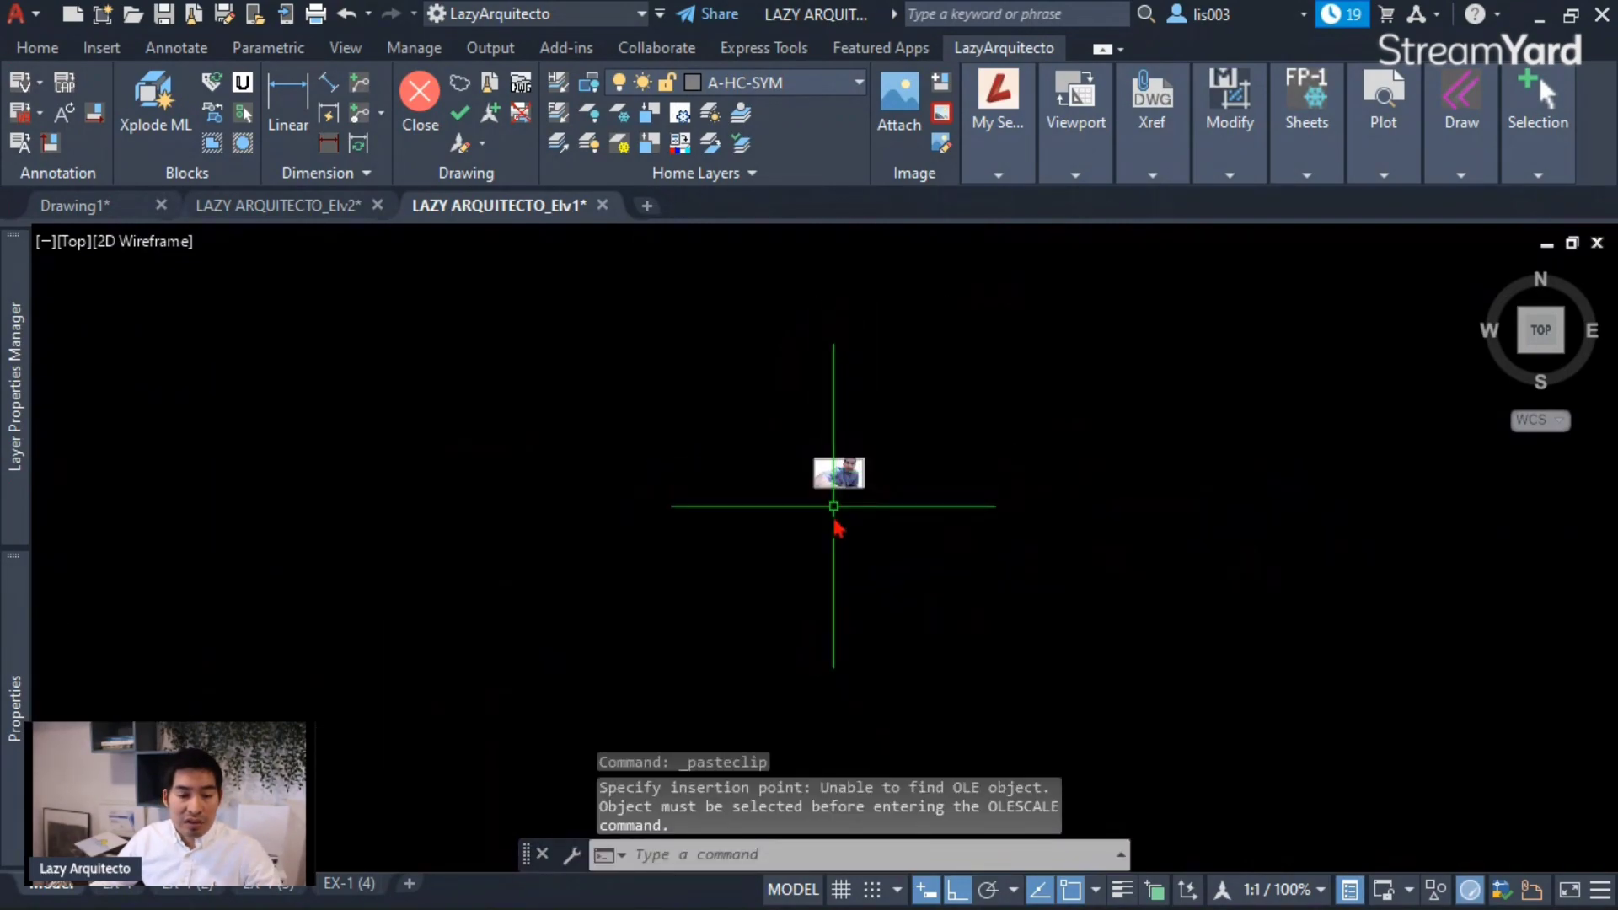
- Select the pasted picture with a crossing window, examine its object type in the quick properties, and clear the selection
click(877, 487)
click(824, 479)
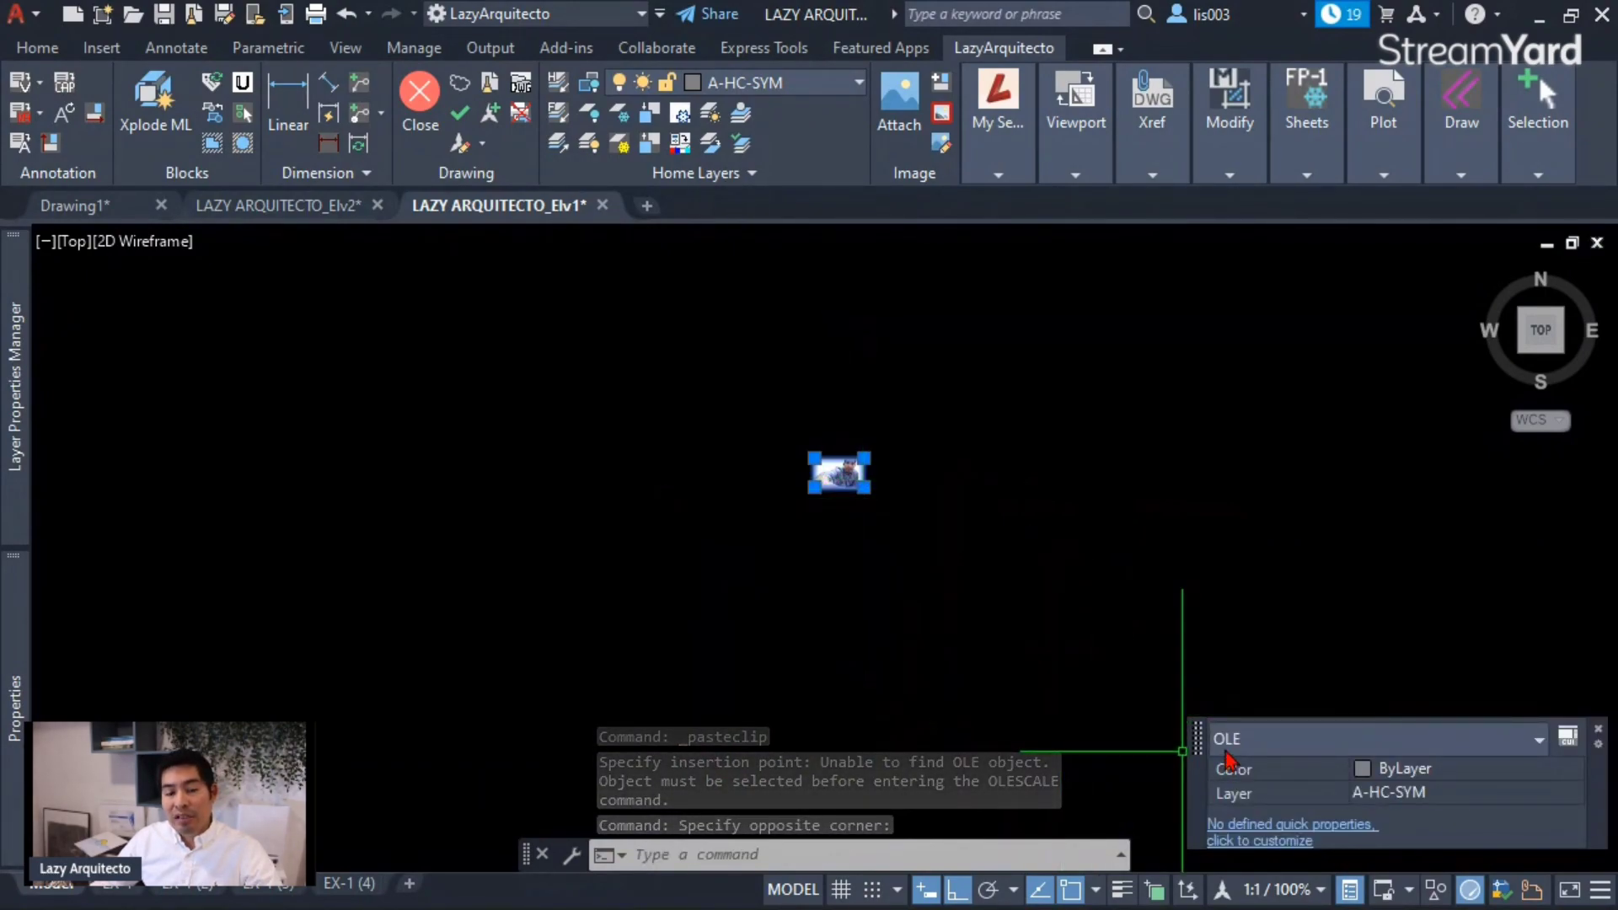
scroll(868, 468, up, 3)
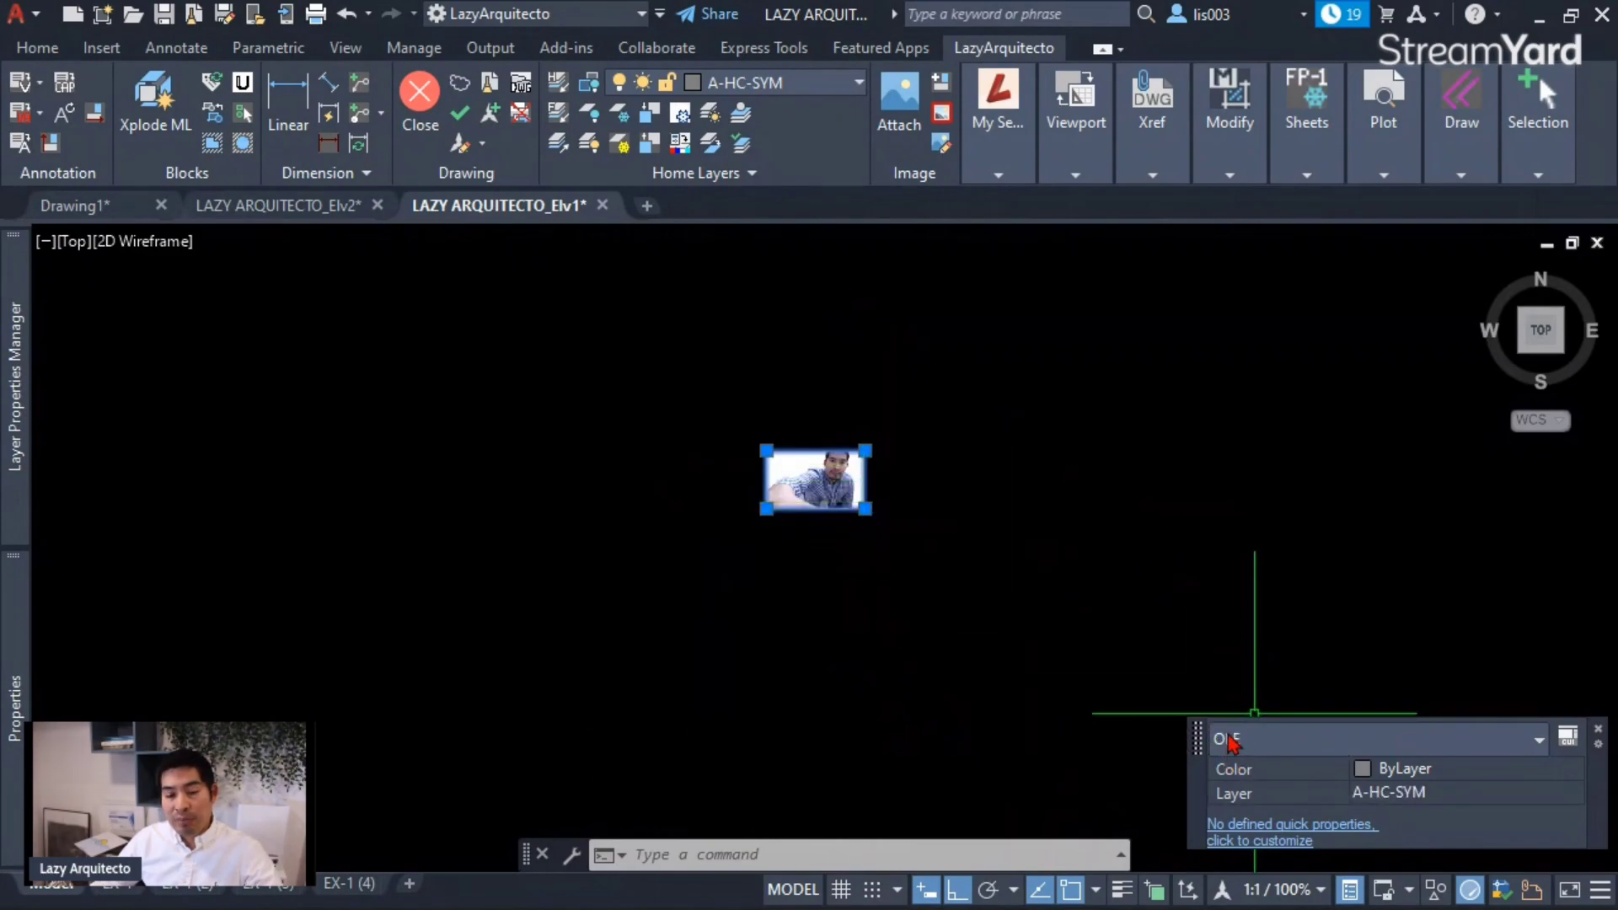
scroll(828, 482, up, 2)
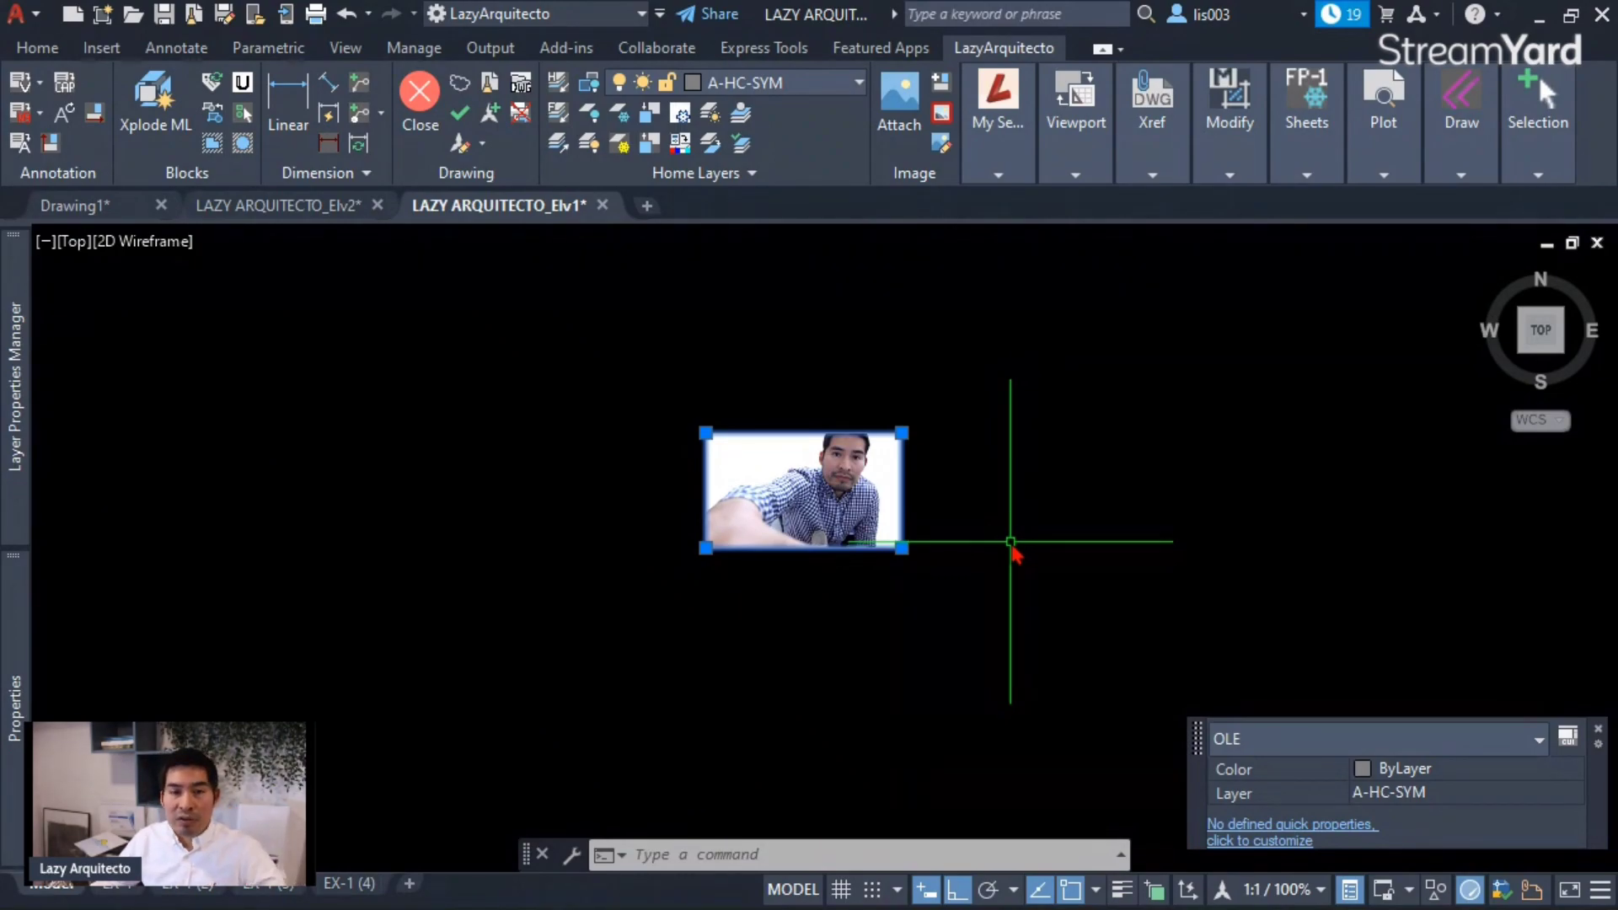
scroll(1060, 580, down, 2)
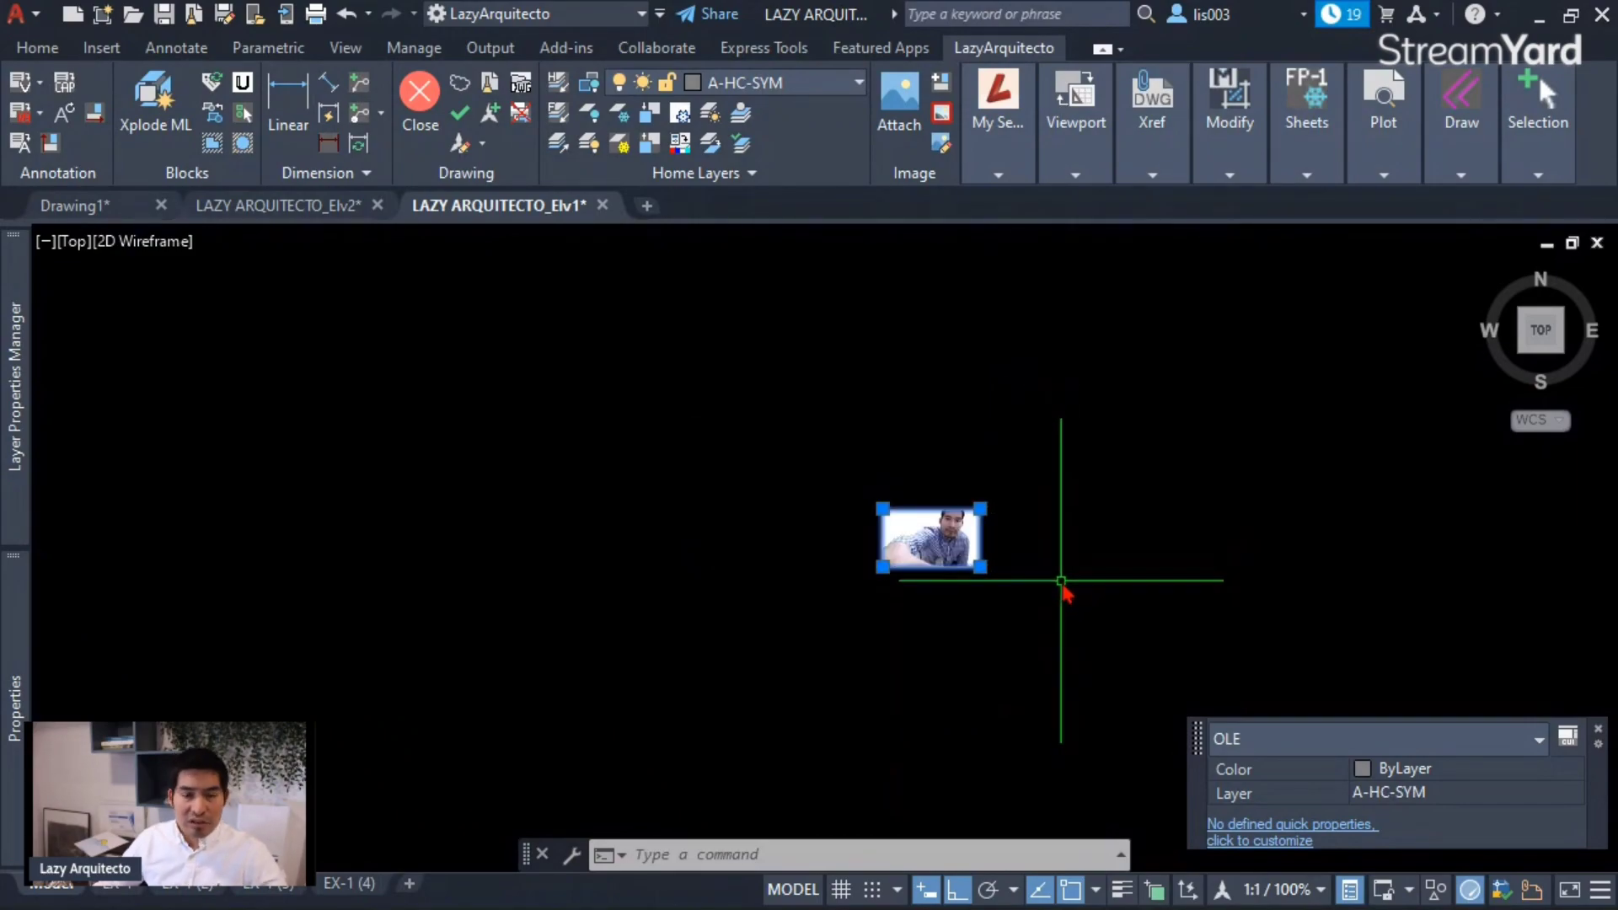
key(Escape)
- Set the colour of the pasted OLE picture to Magenta and clear the selection
scroll(890, 519, up, 5)
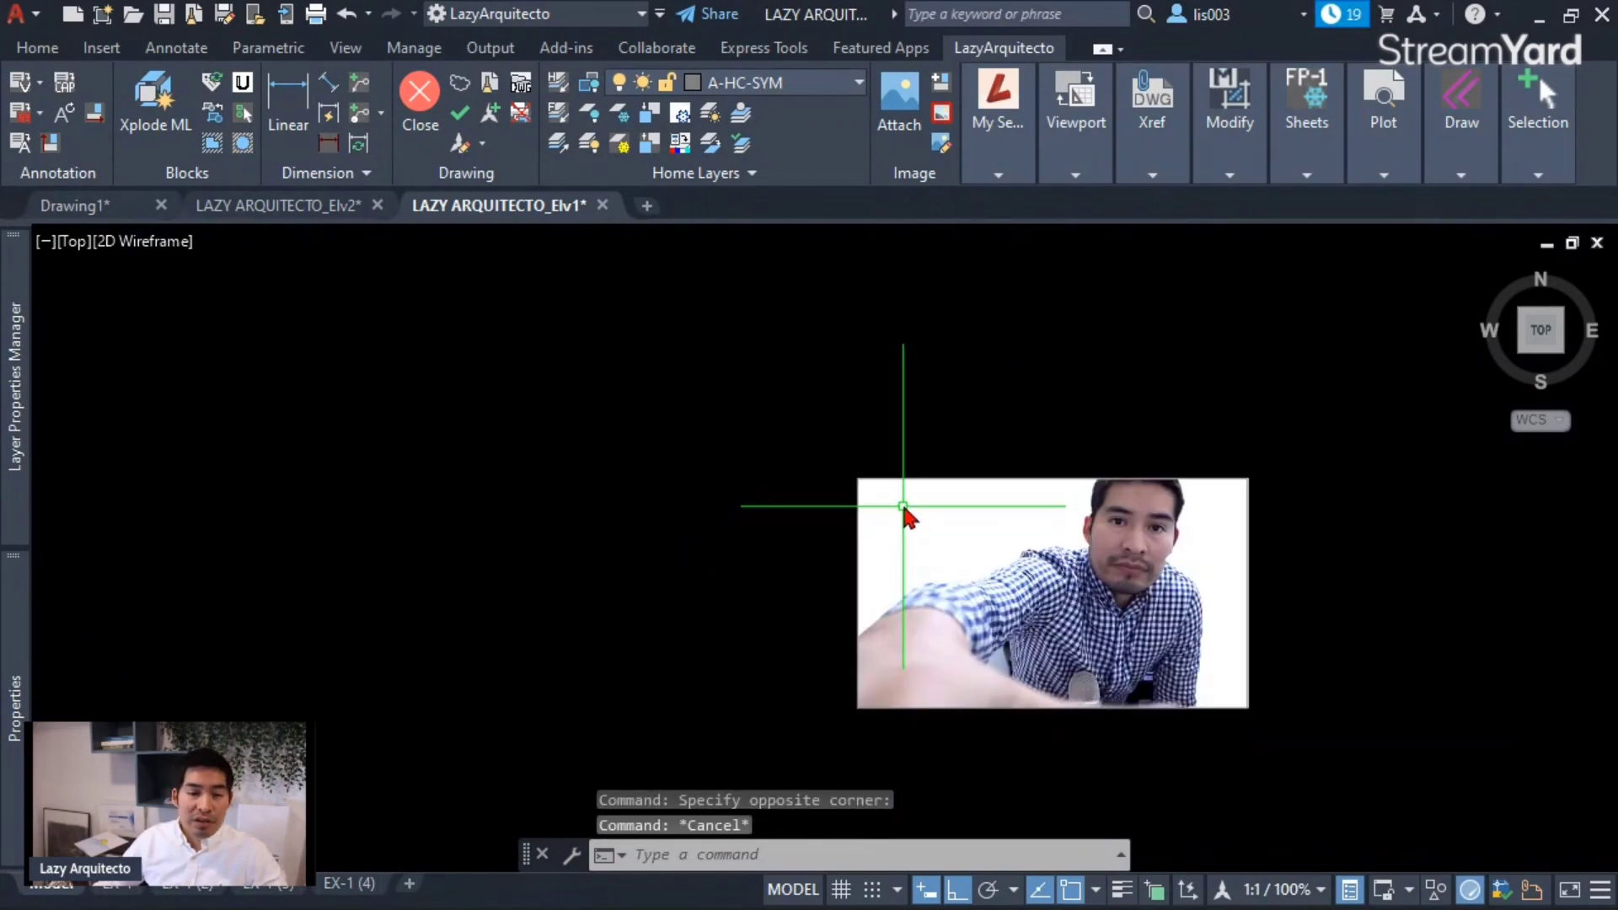
click(904, 478)
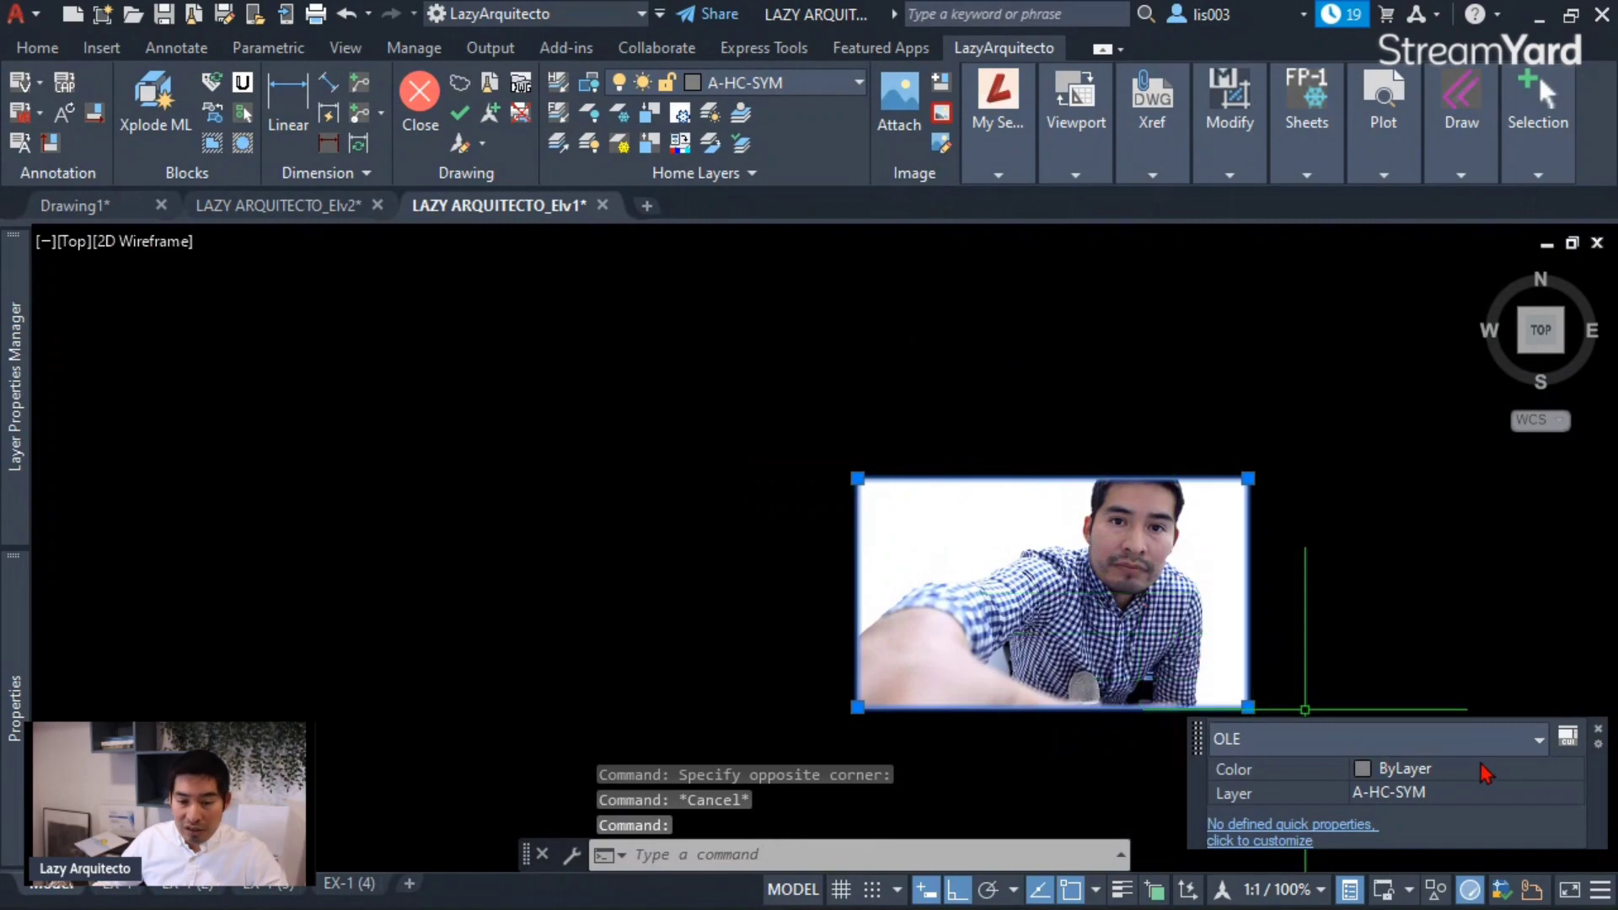
click(1470, 768)
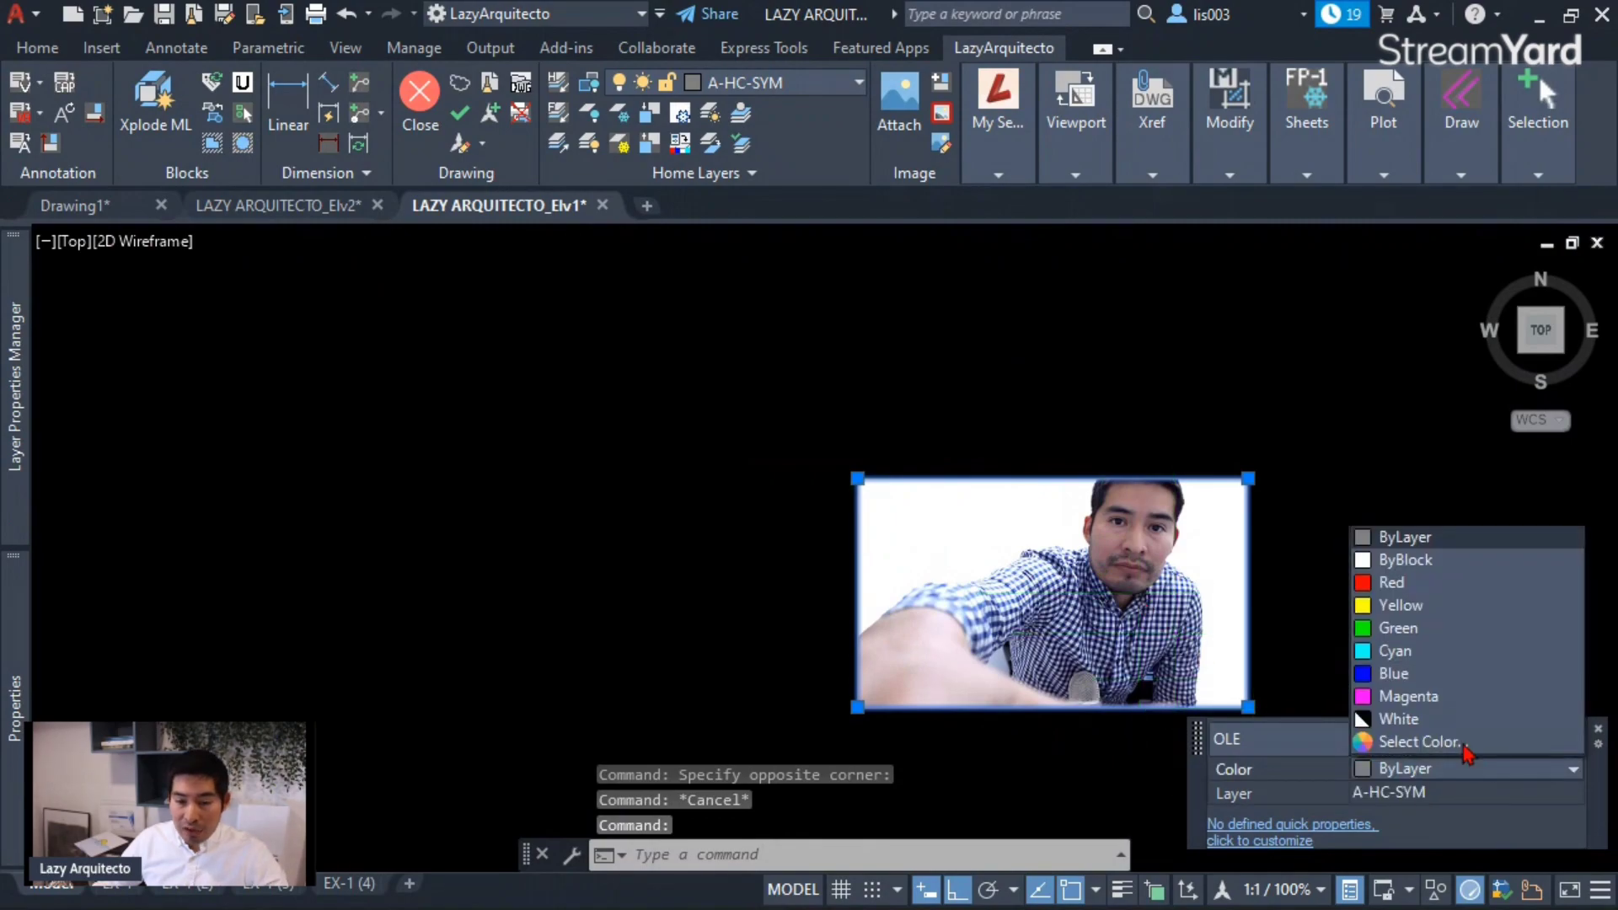
click(1424, 700)
key(Escape)
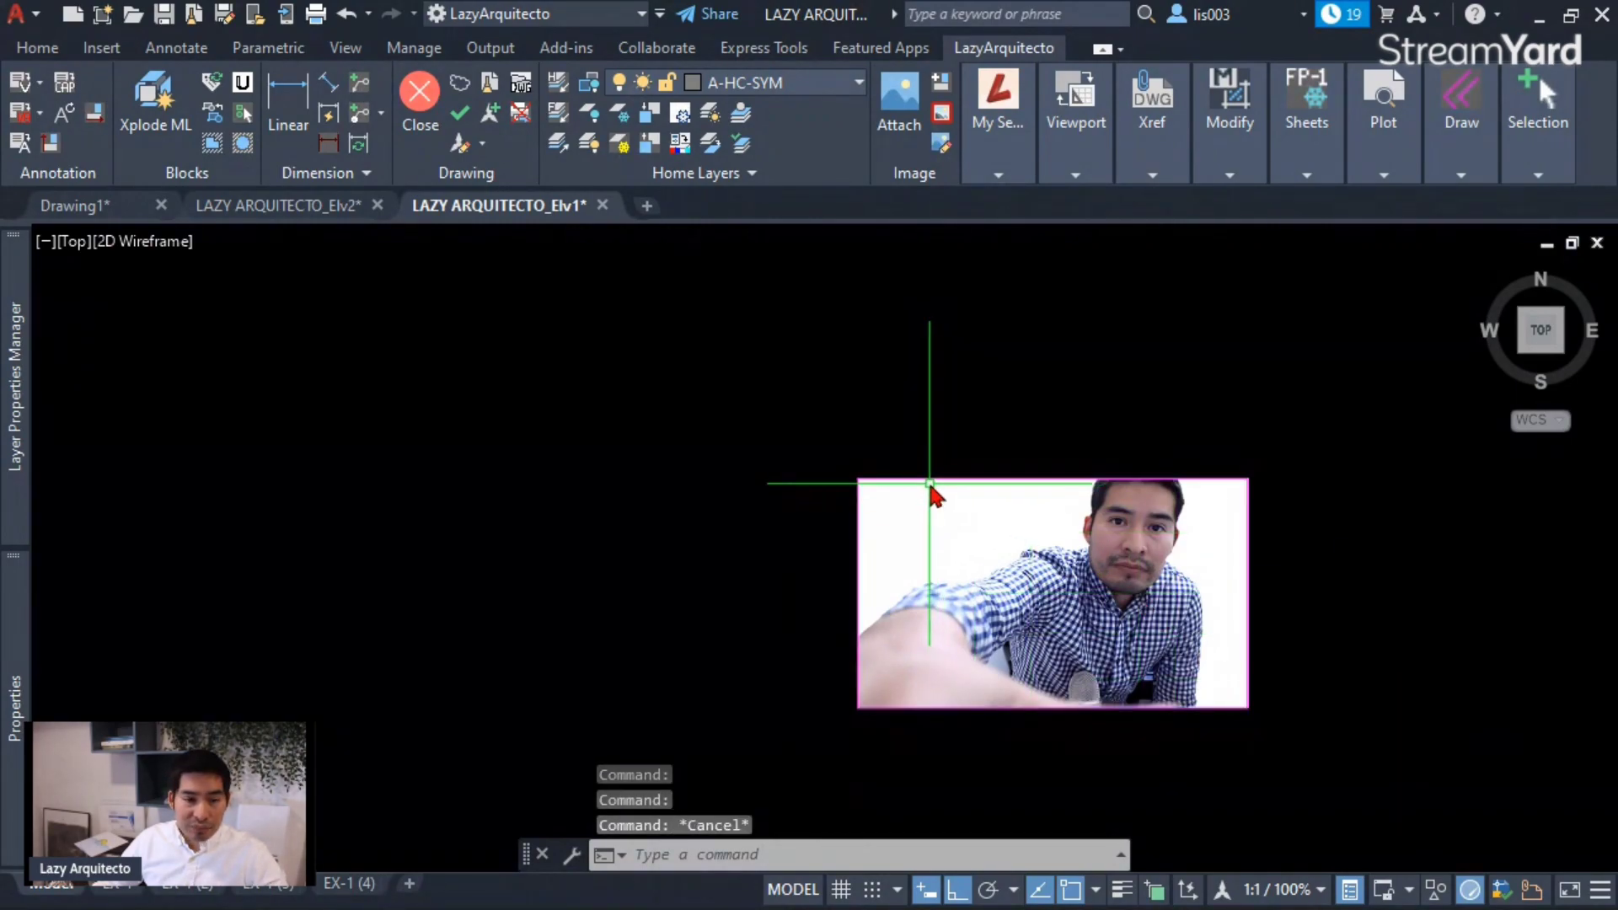
- Turn off the frame around the OLE picture by setting the OLEFRAME system variable to 0
scroll(916, 565, down, 3)
middle_drag(1003, 563, 842, 515)
mouse_move(892, 600)
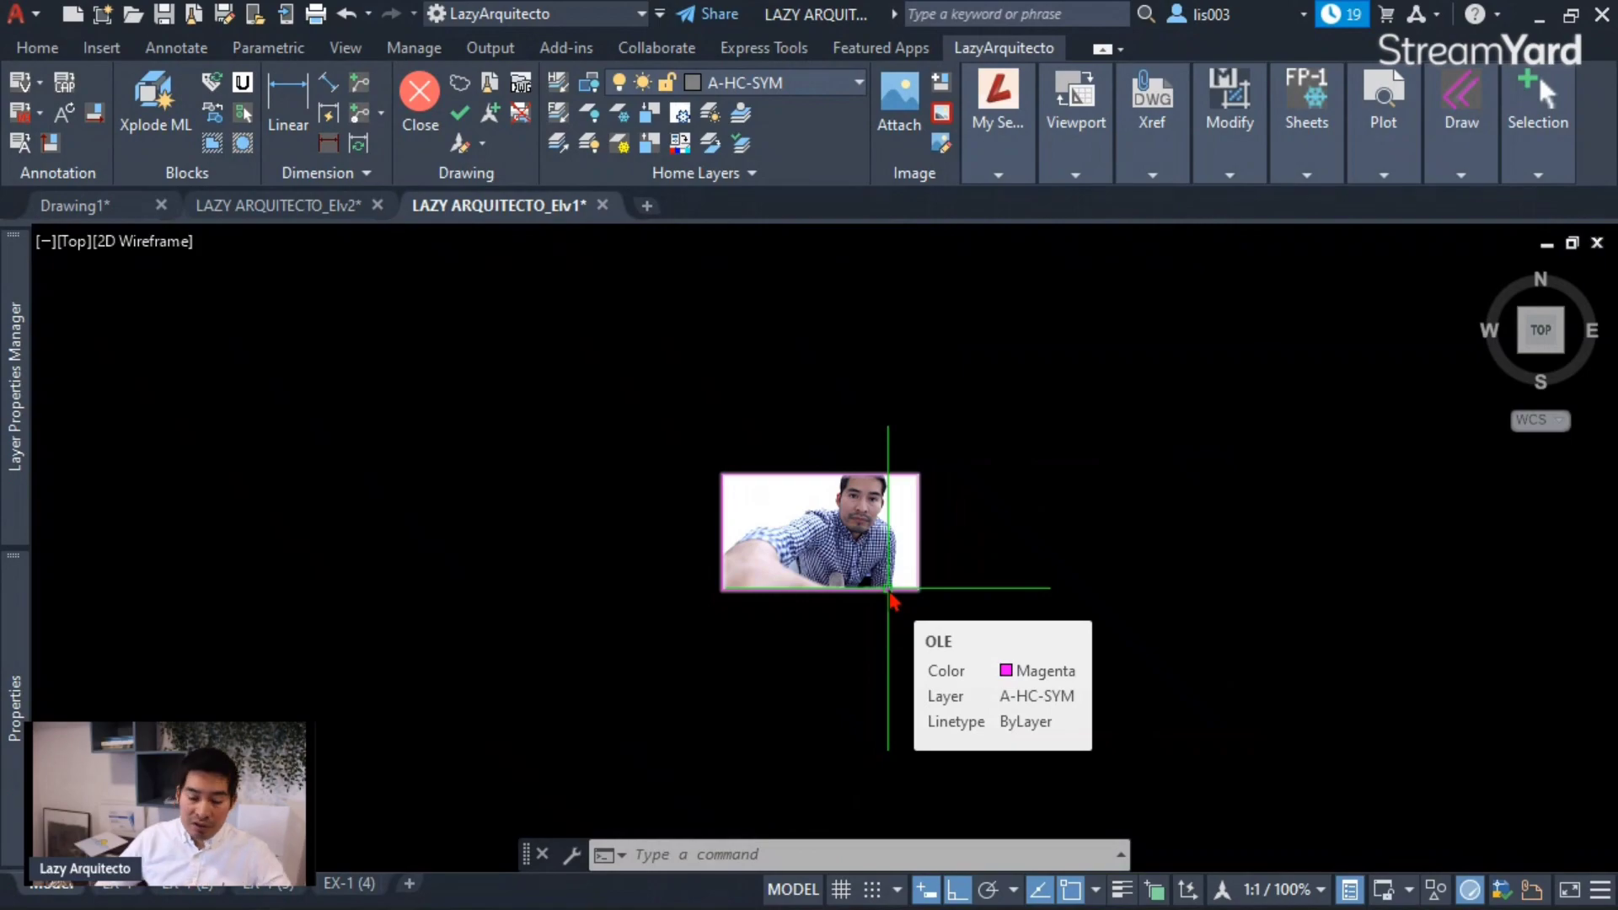
text(olefr)
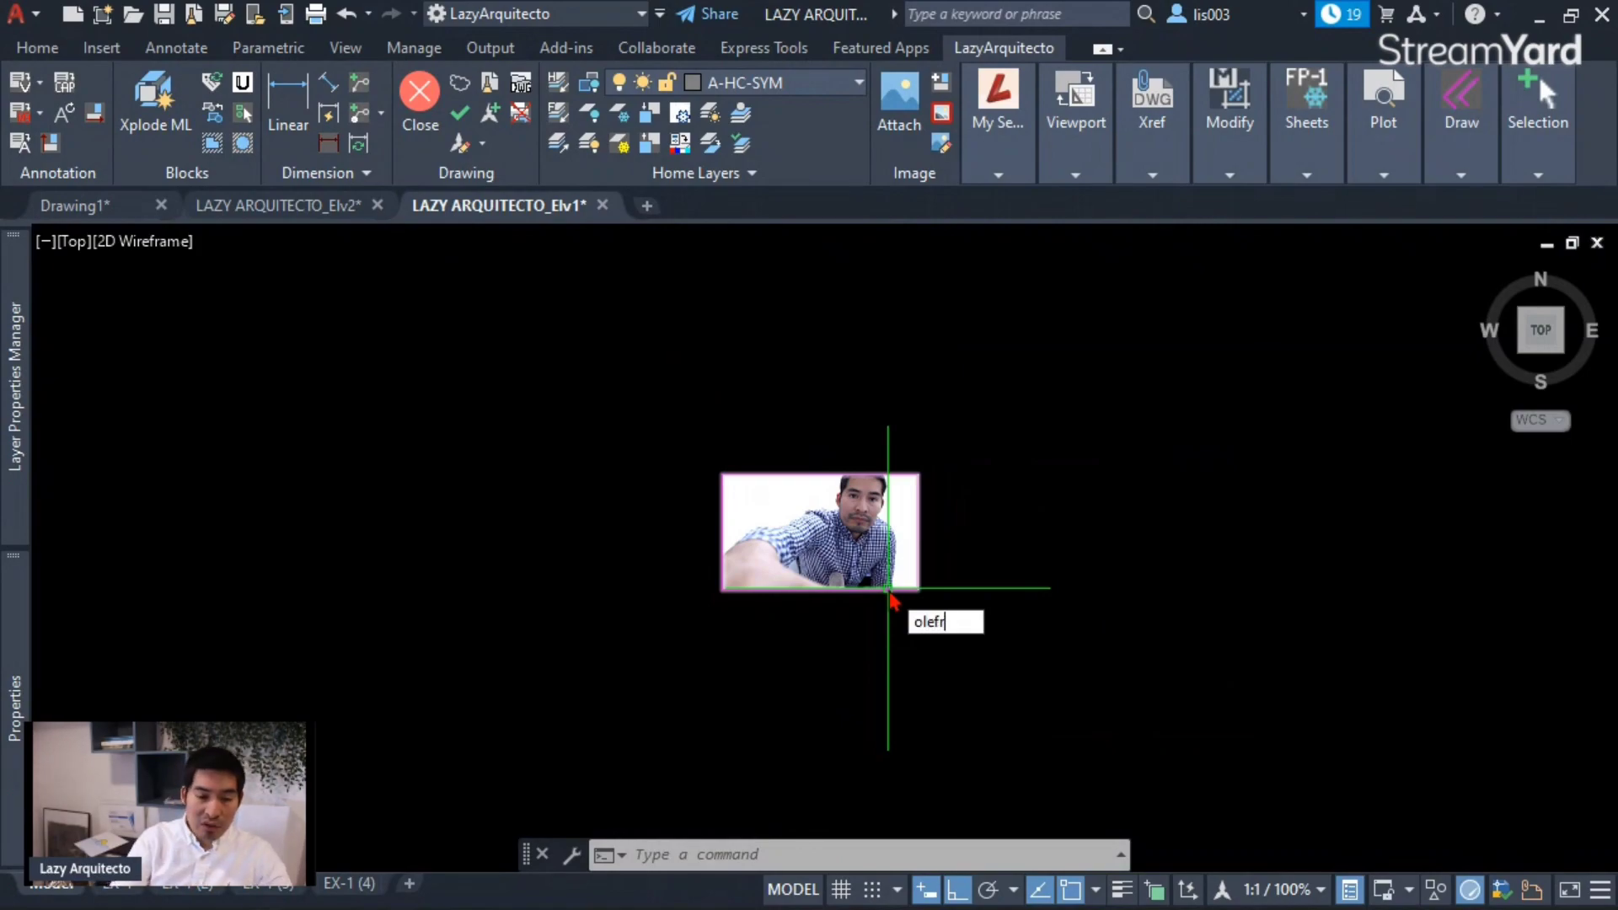
key(Return)
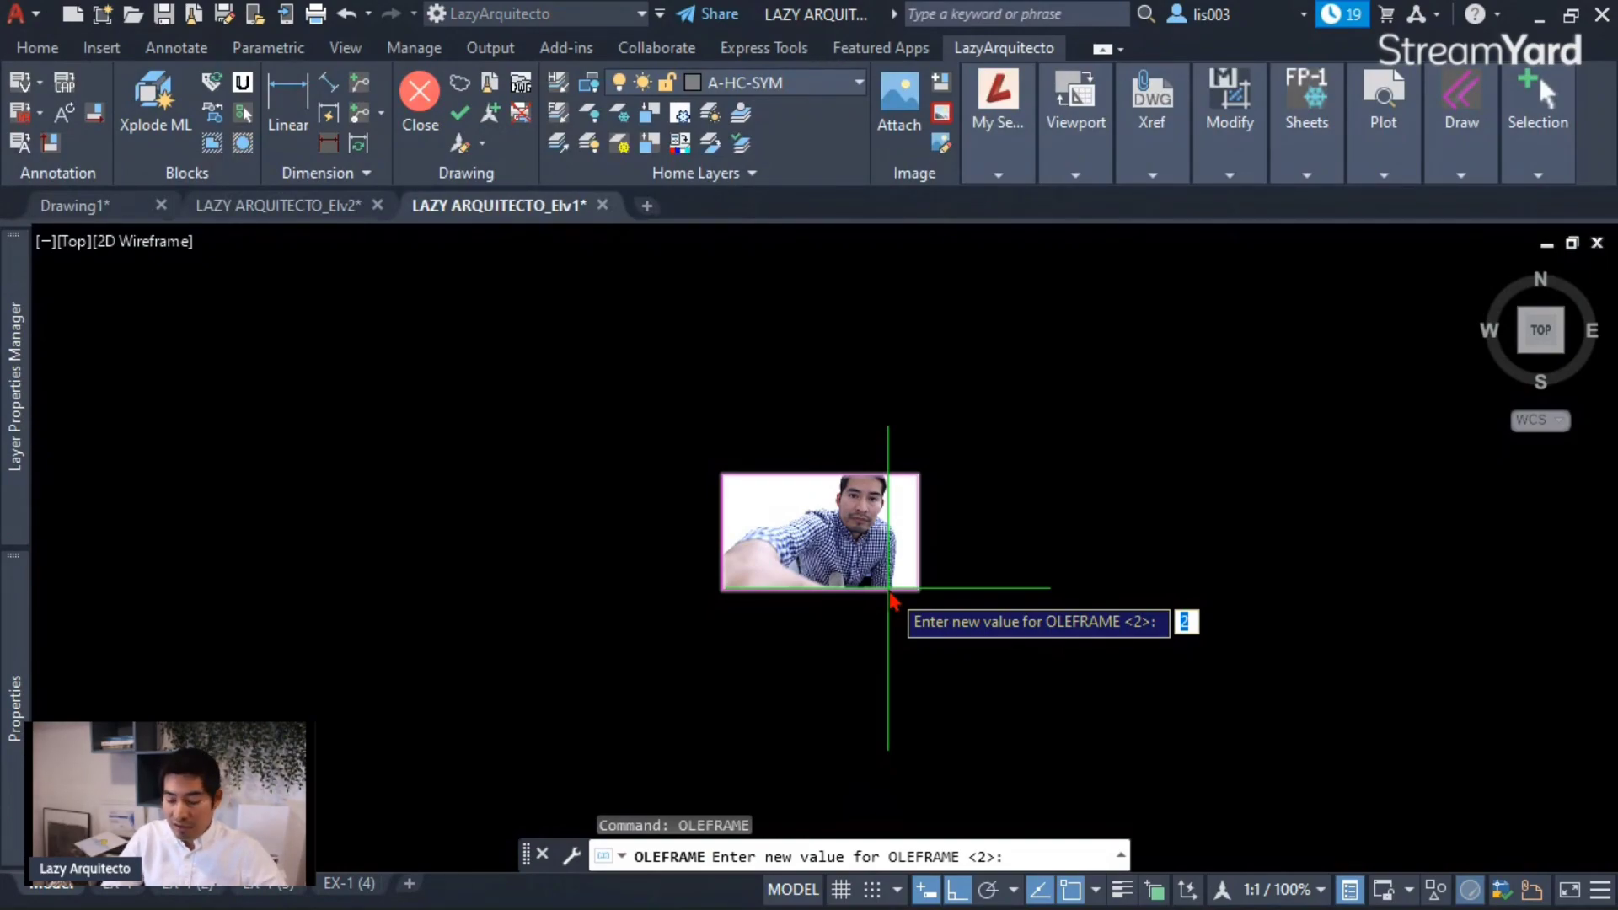
text(0)
key(Return)
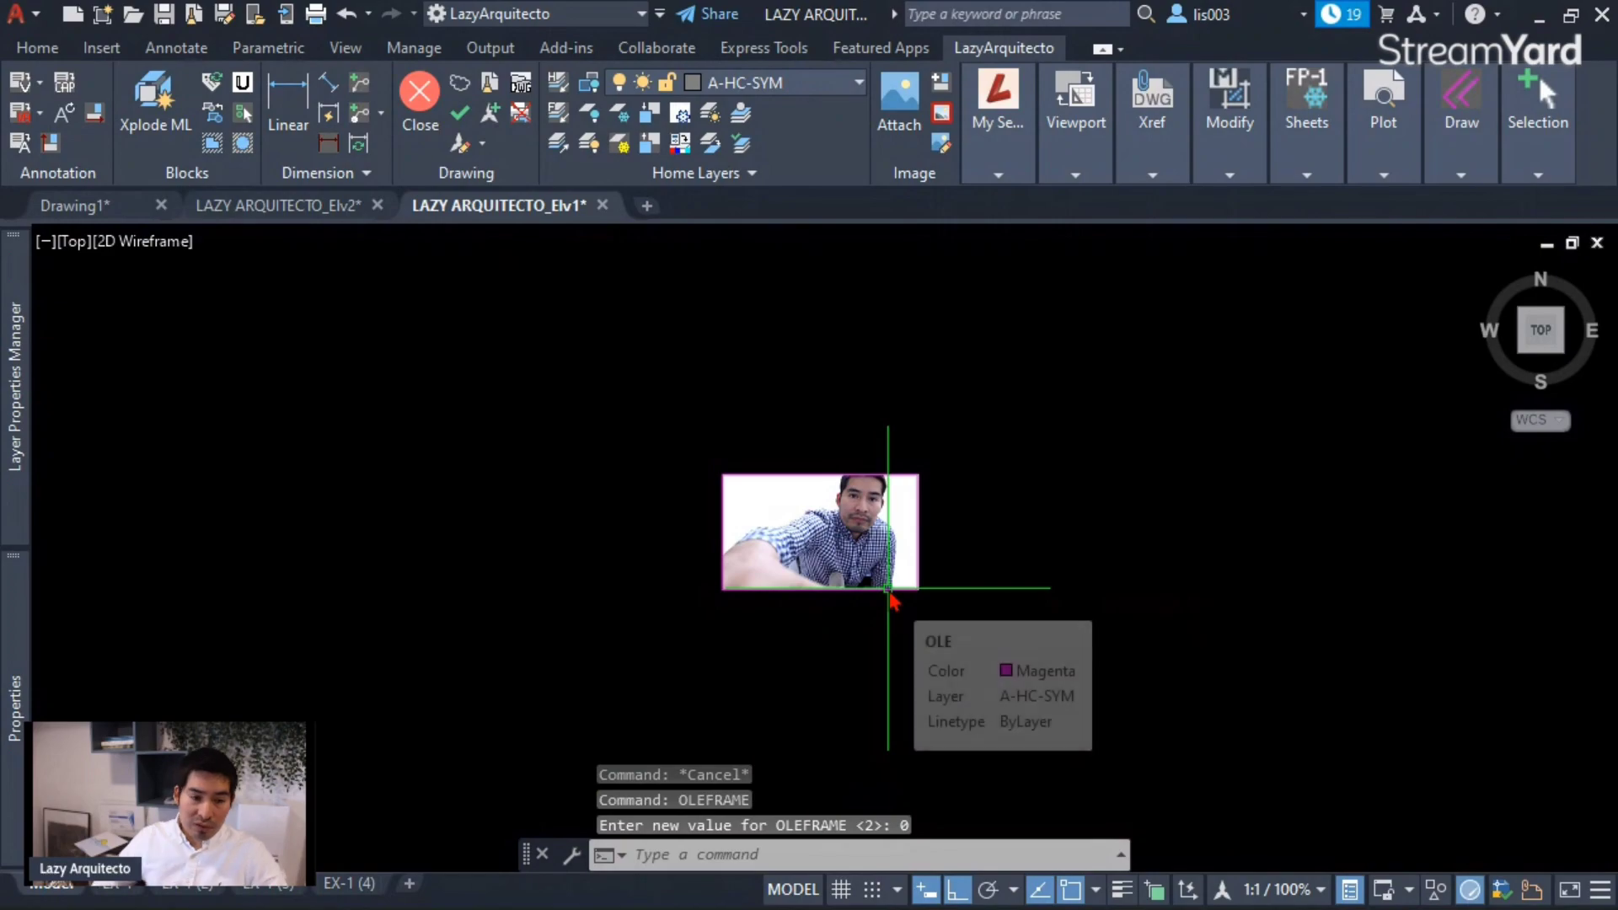
- Regenerate the drawing to refresh the OLE frame display, and try selecting the picture by its upper edge
scroll(843, 552, up, 3)
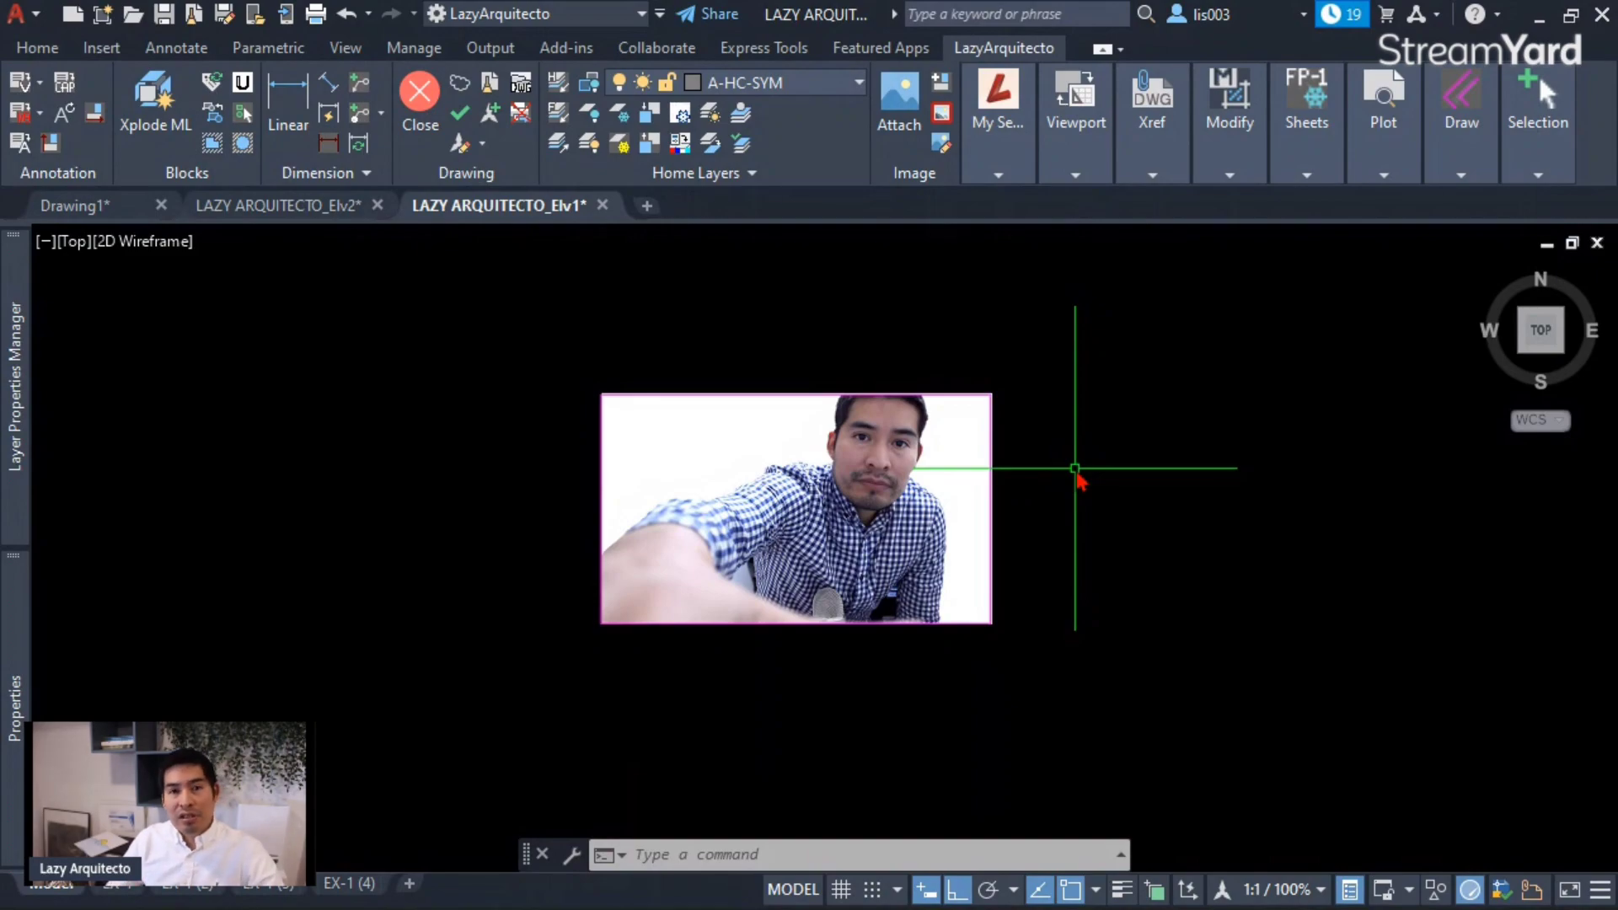
text(rege)
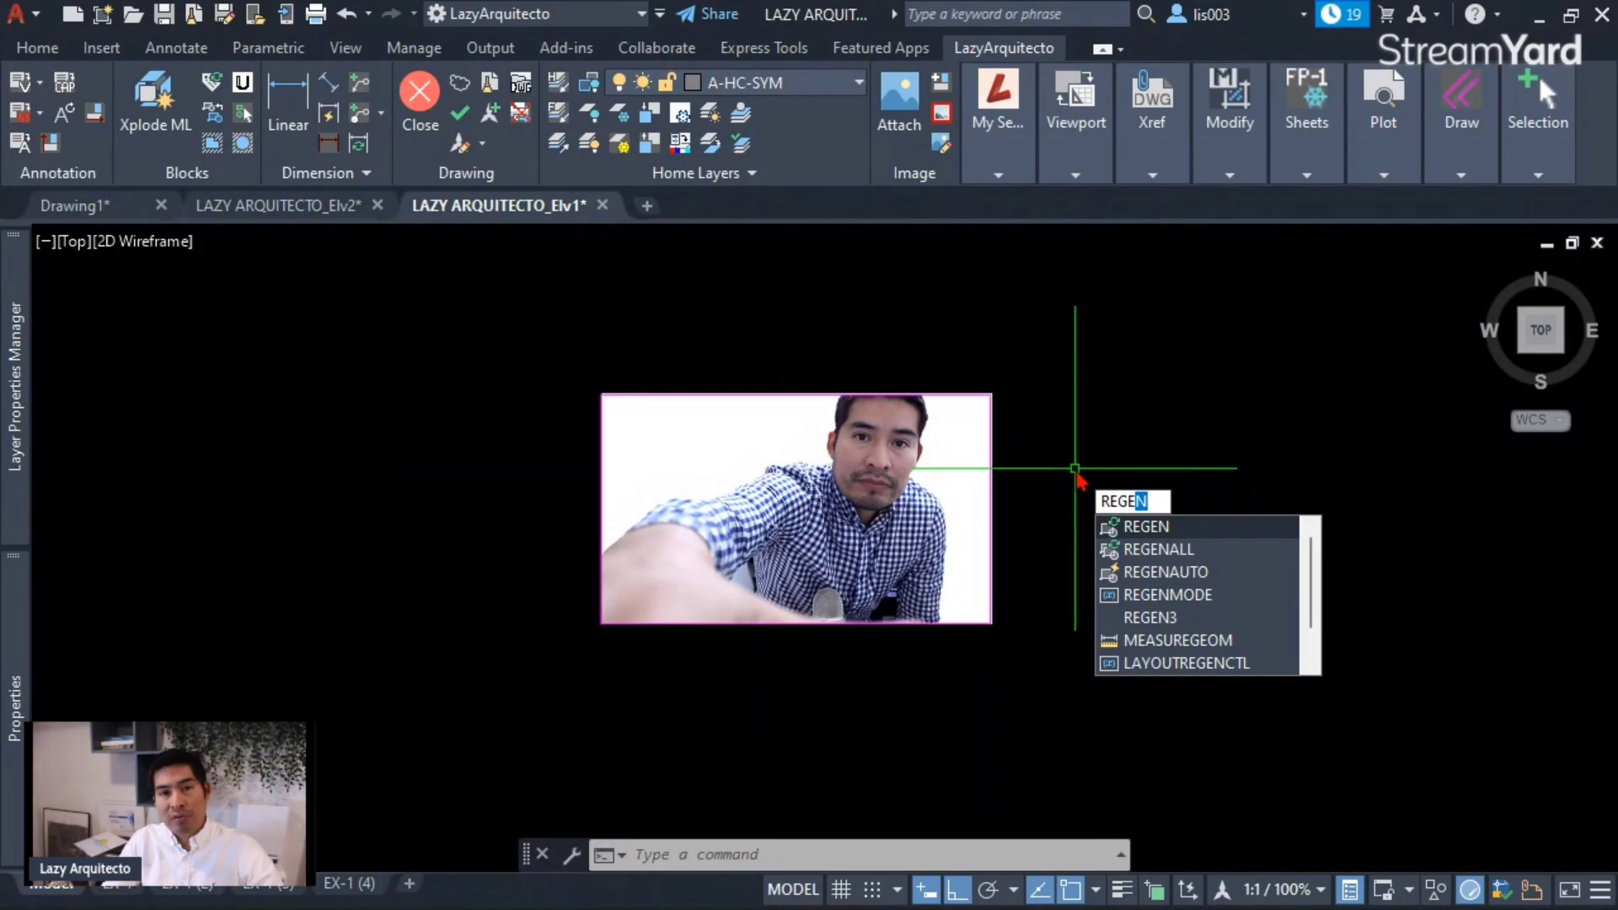
key(Return)
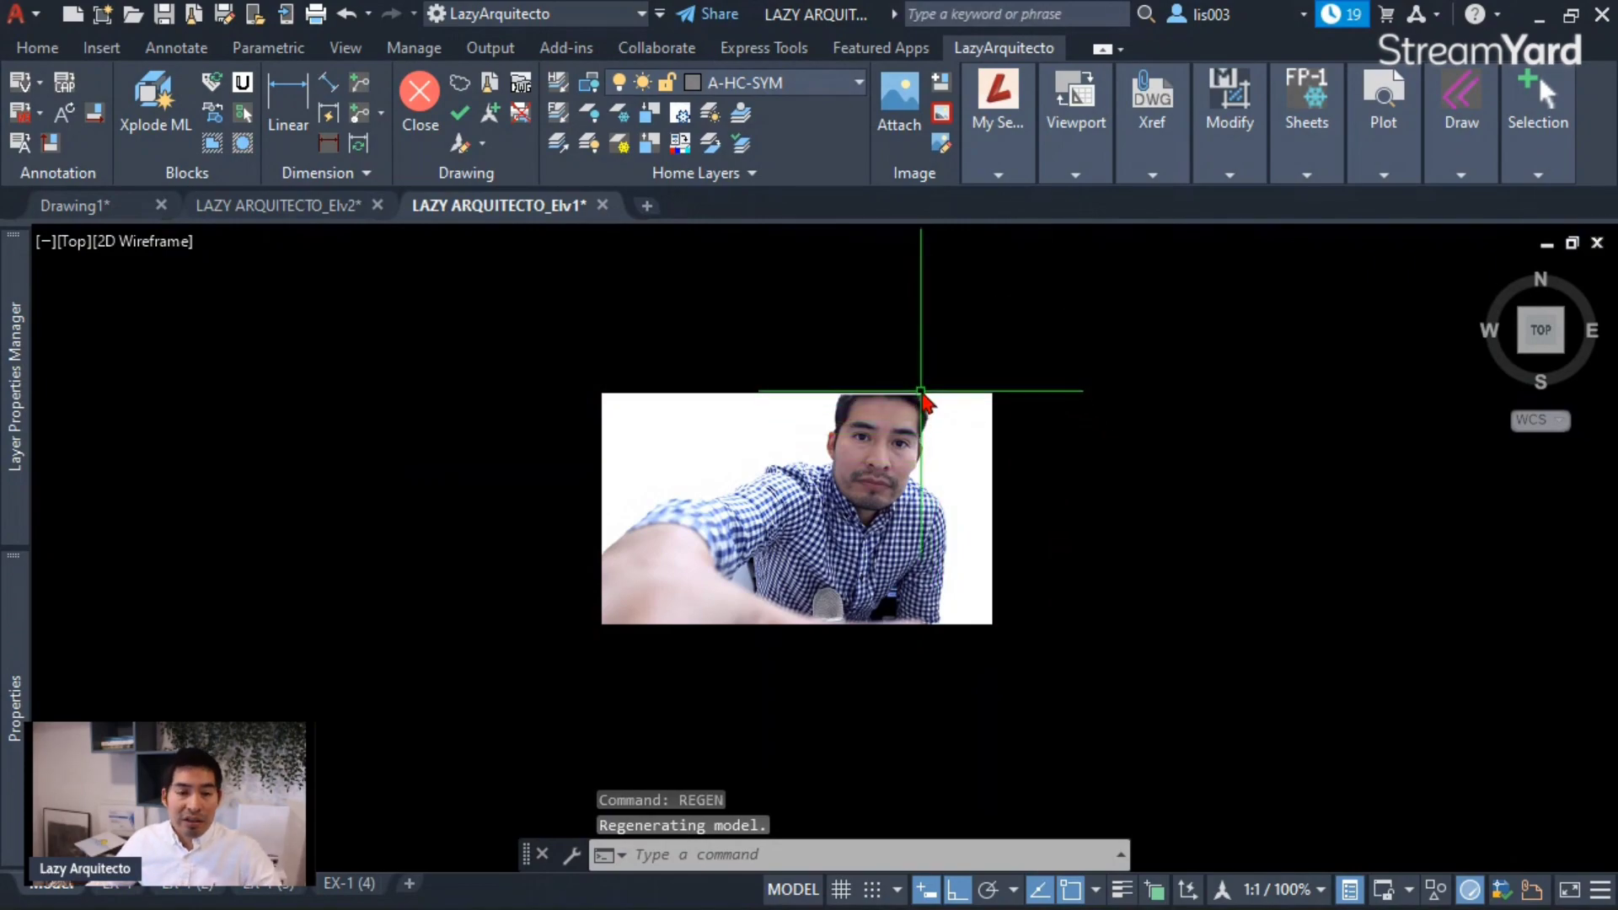
click(921, 393)
key(Escape)
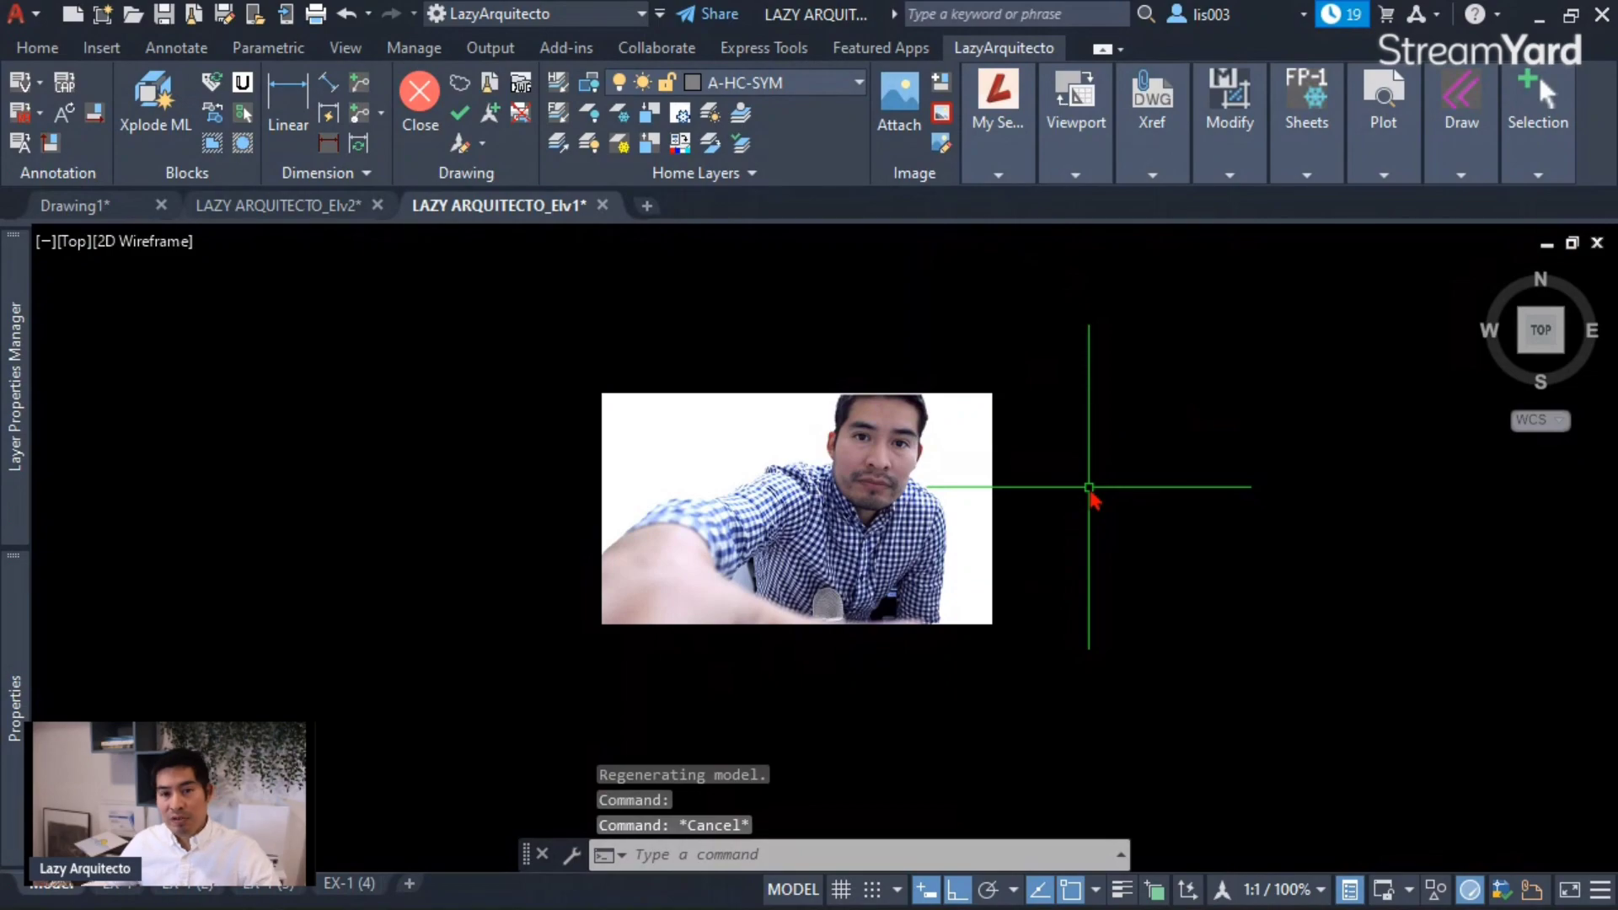
- Turn the frame around the OLE picture on by setting OLEFRAME to 1, and regenerate the drawing
text(i)
key(BackSpace)
text(ol)
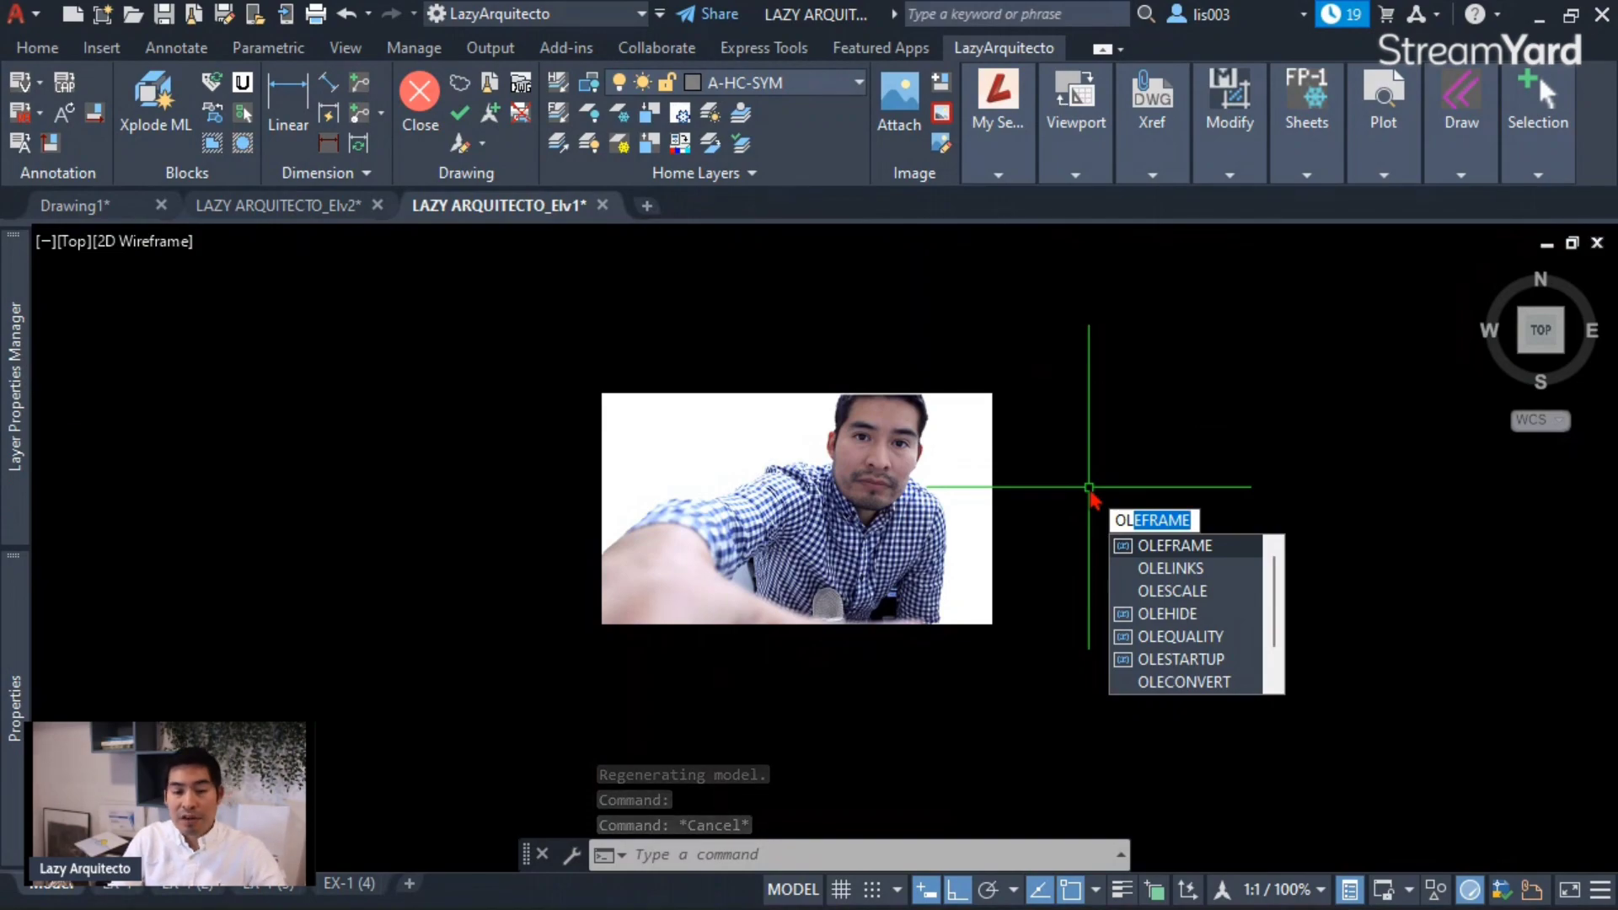
key(Return)
text(1)
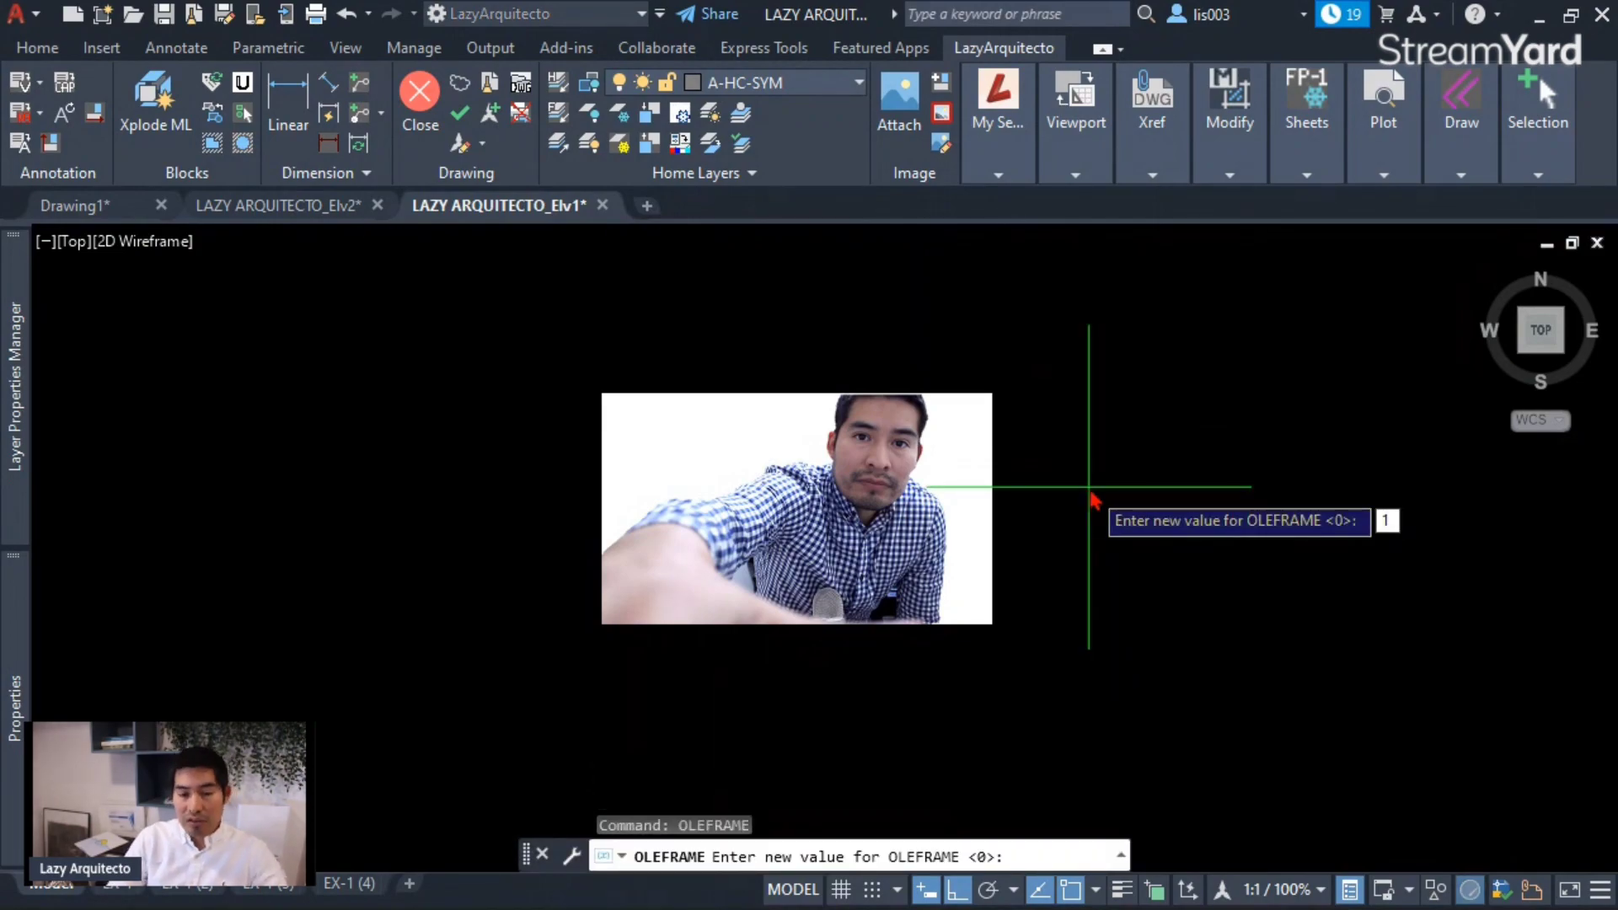
key(Return)
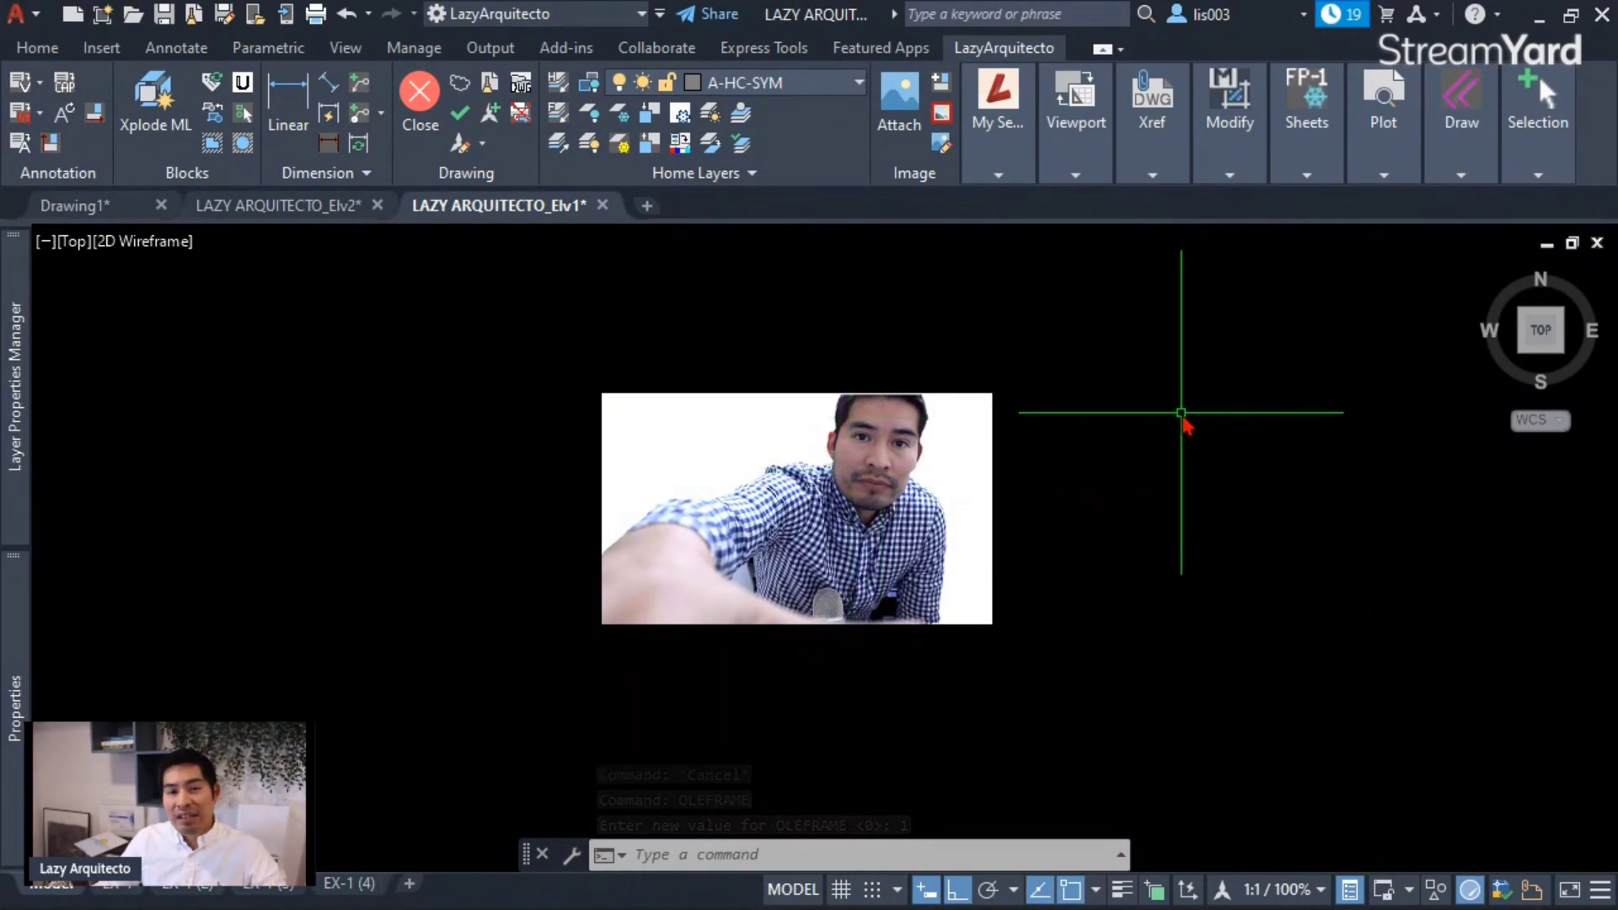
text(REGEN)
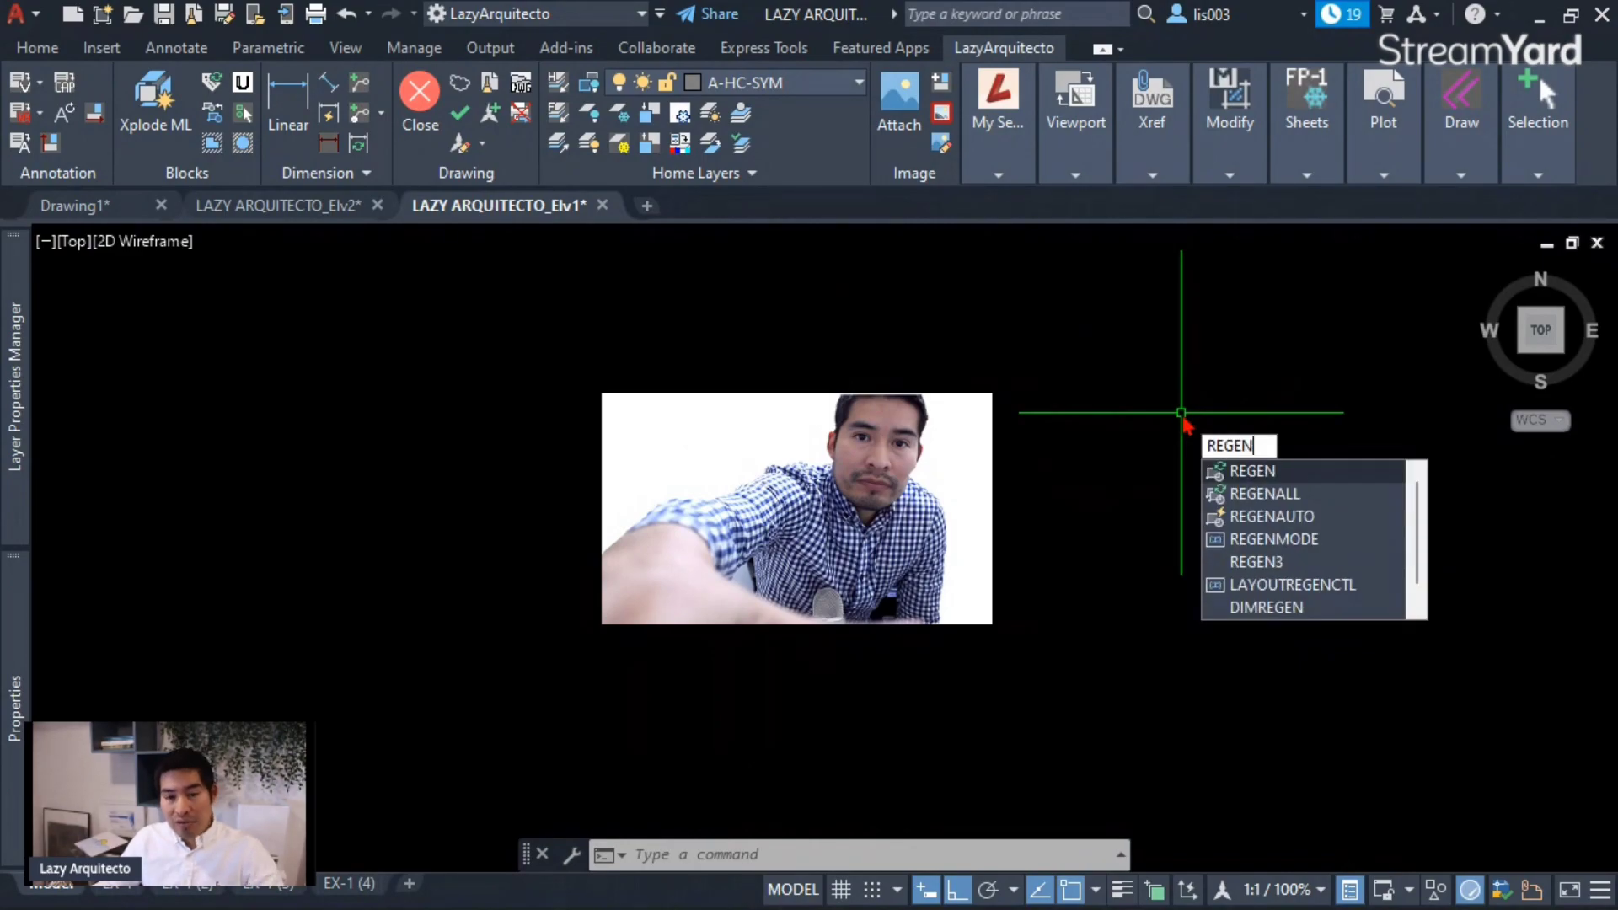
key(Return)
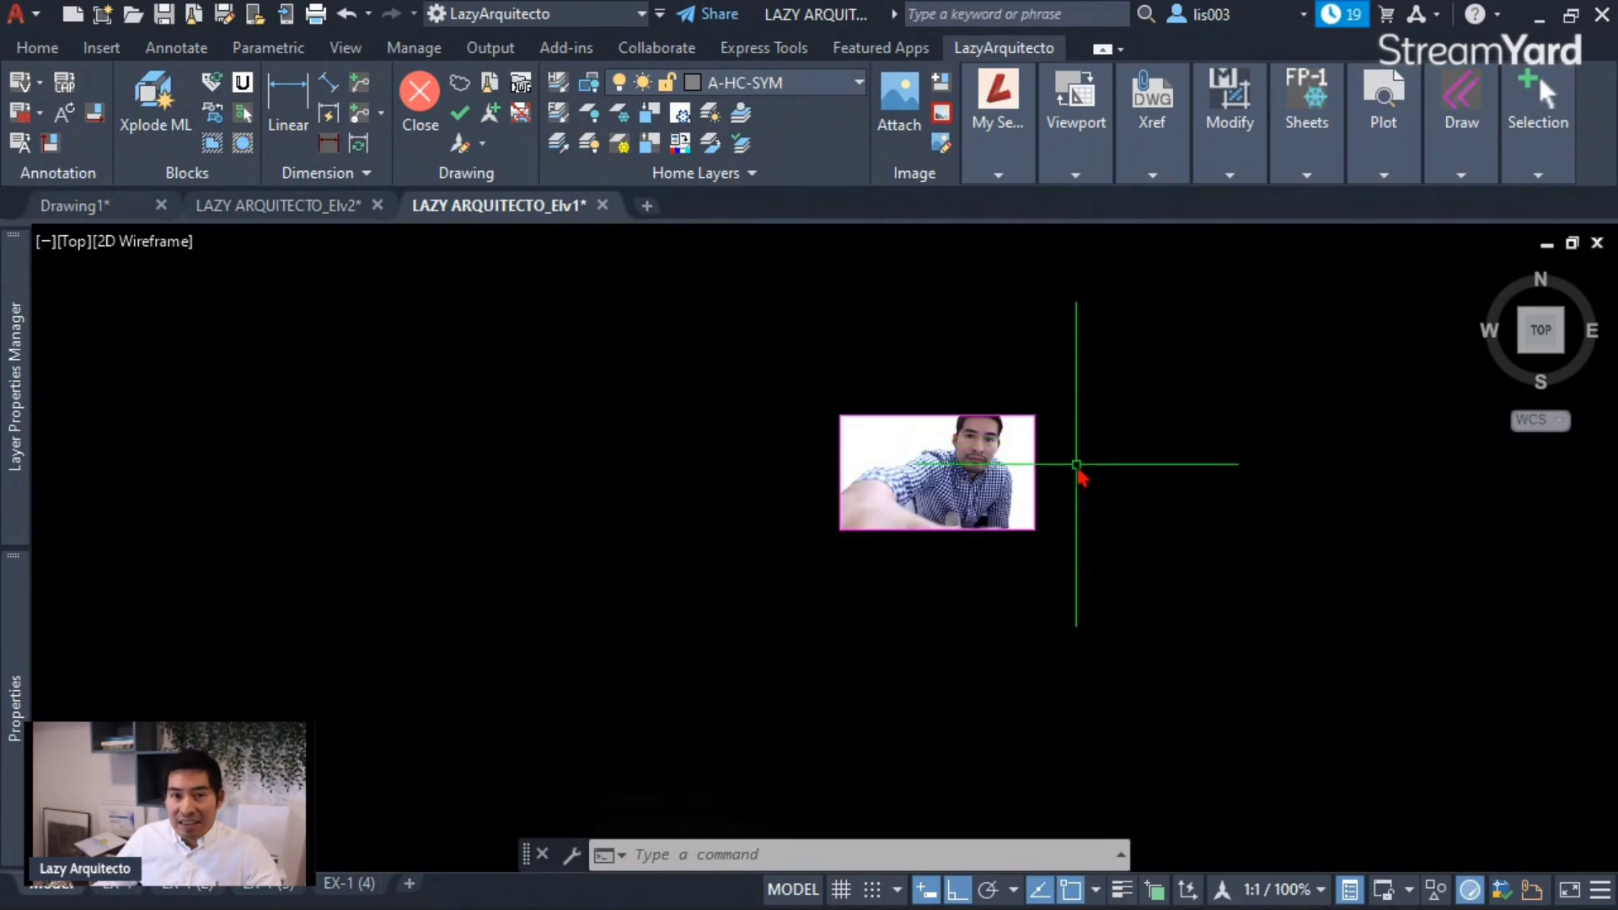
- Leave the OLE picture in model space and switch to the EX-1 sheet layout
scroll(1081, 477, down, 3)
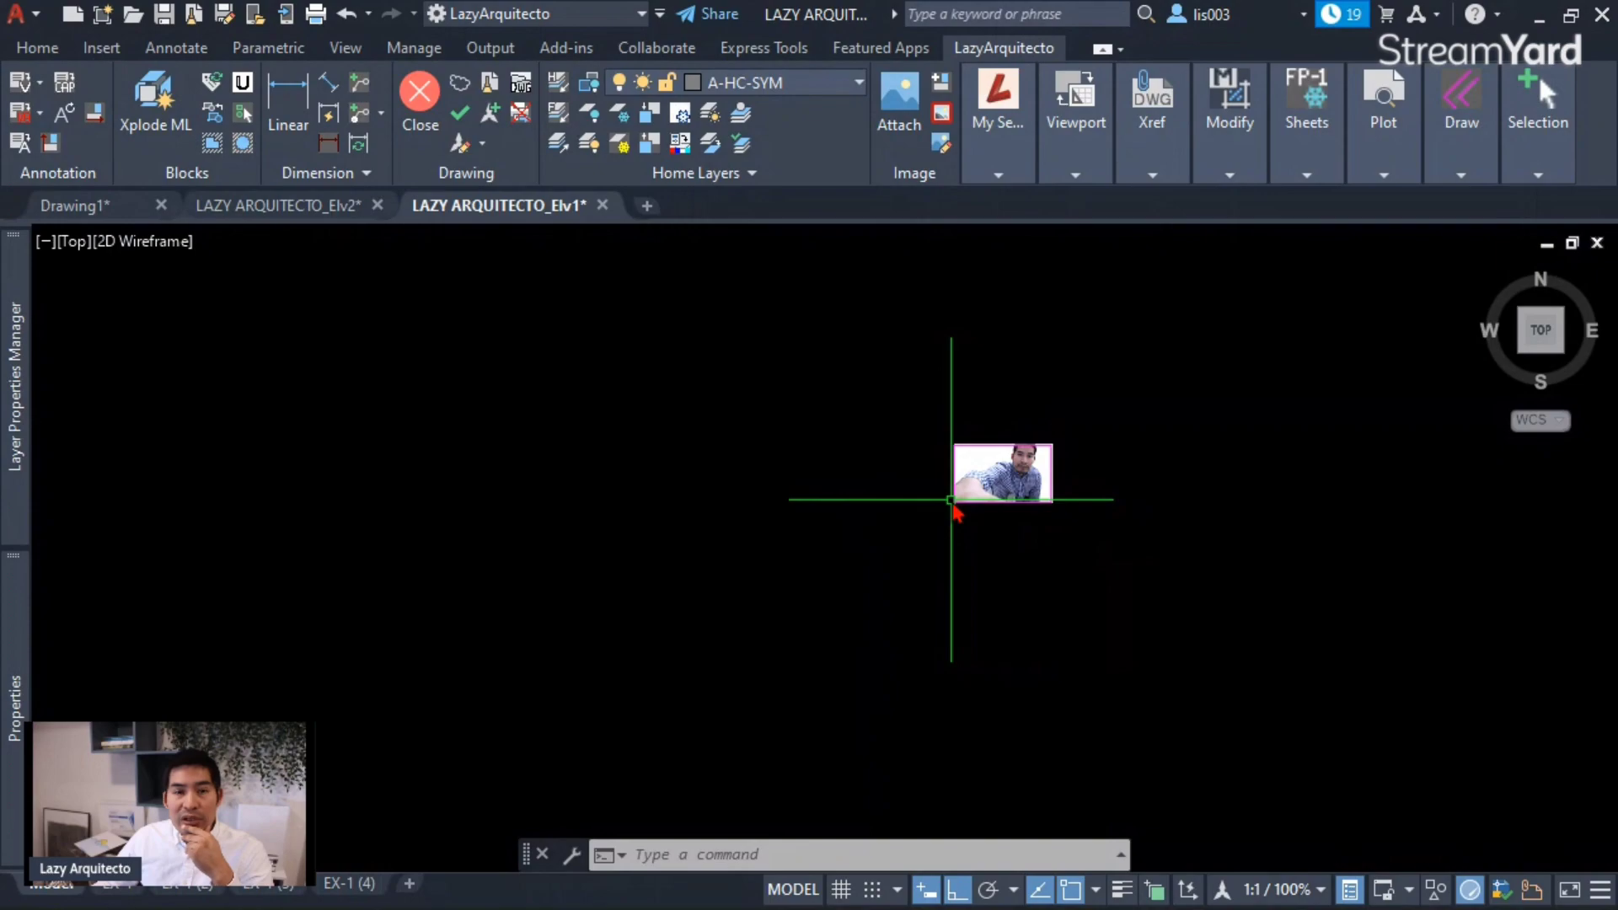
scroll(951, 500, down, 5)
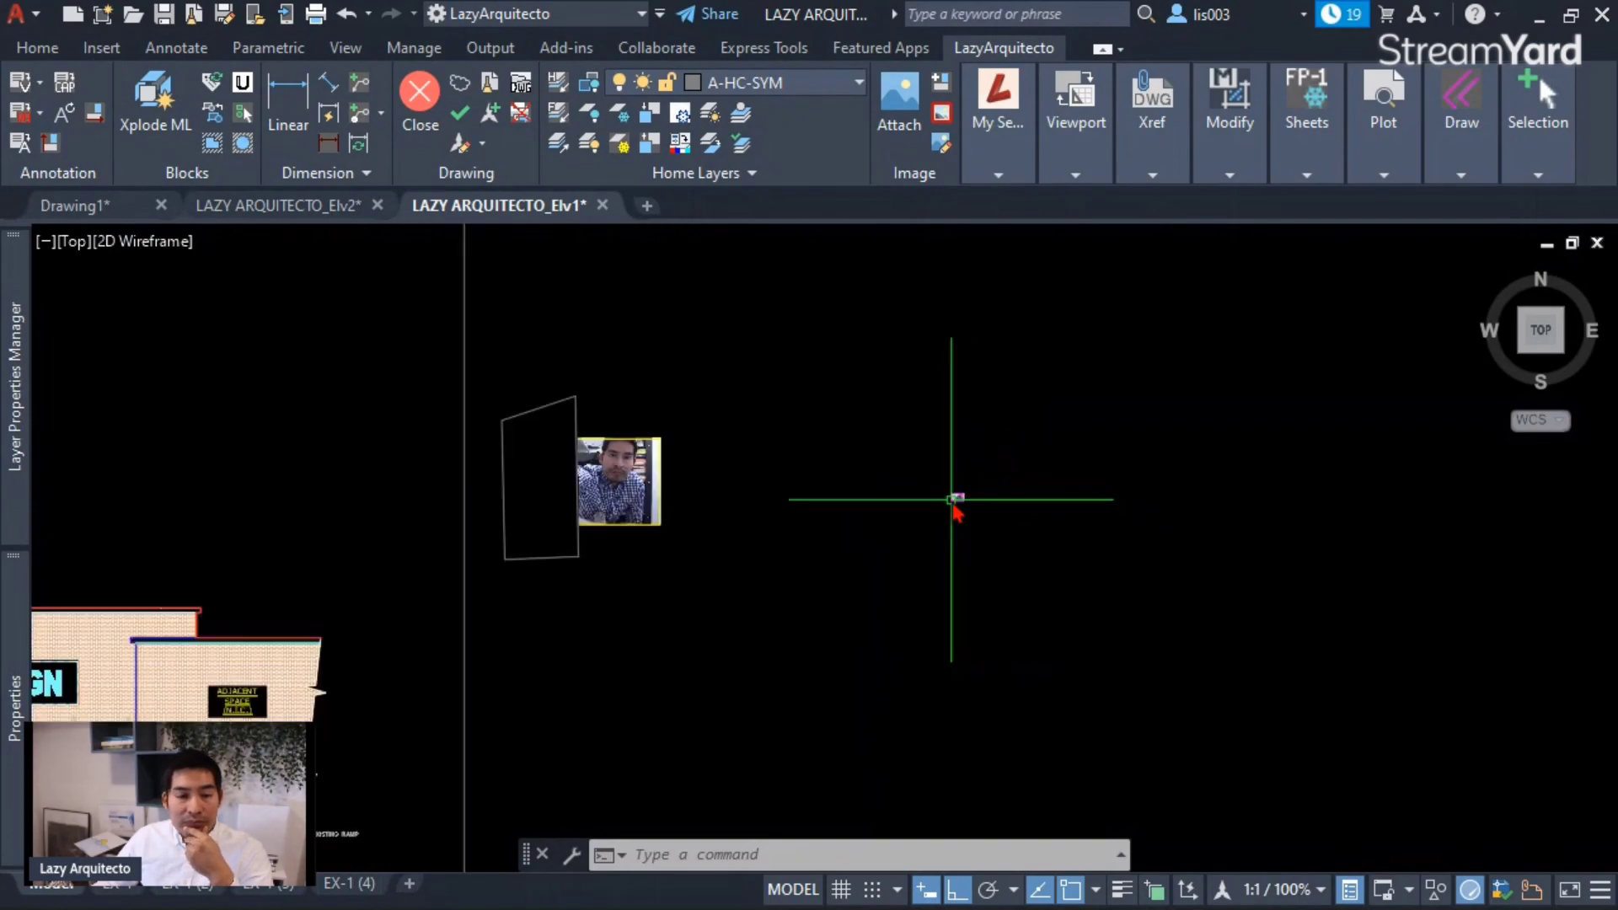
scroll(878, 461, down, 2)
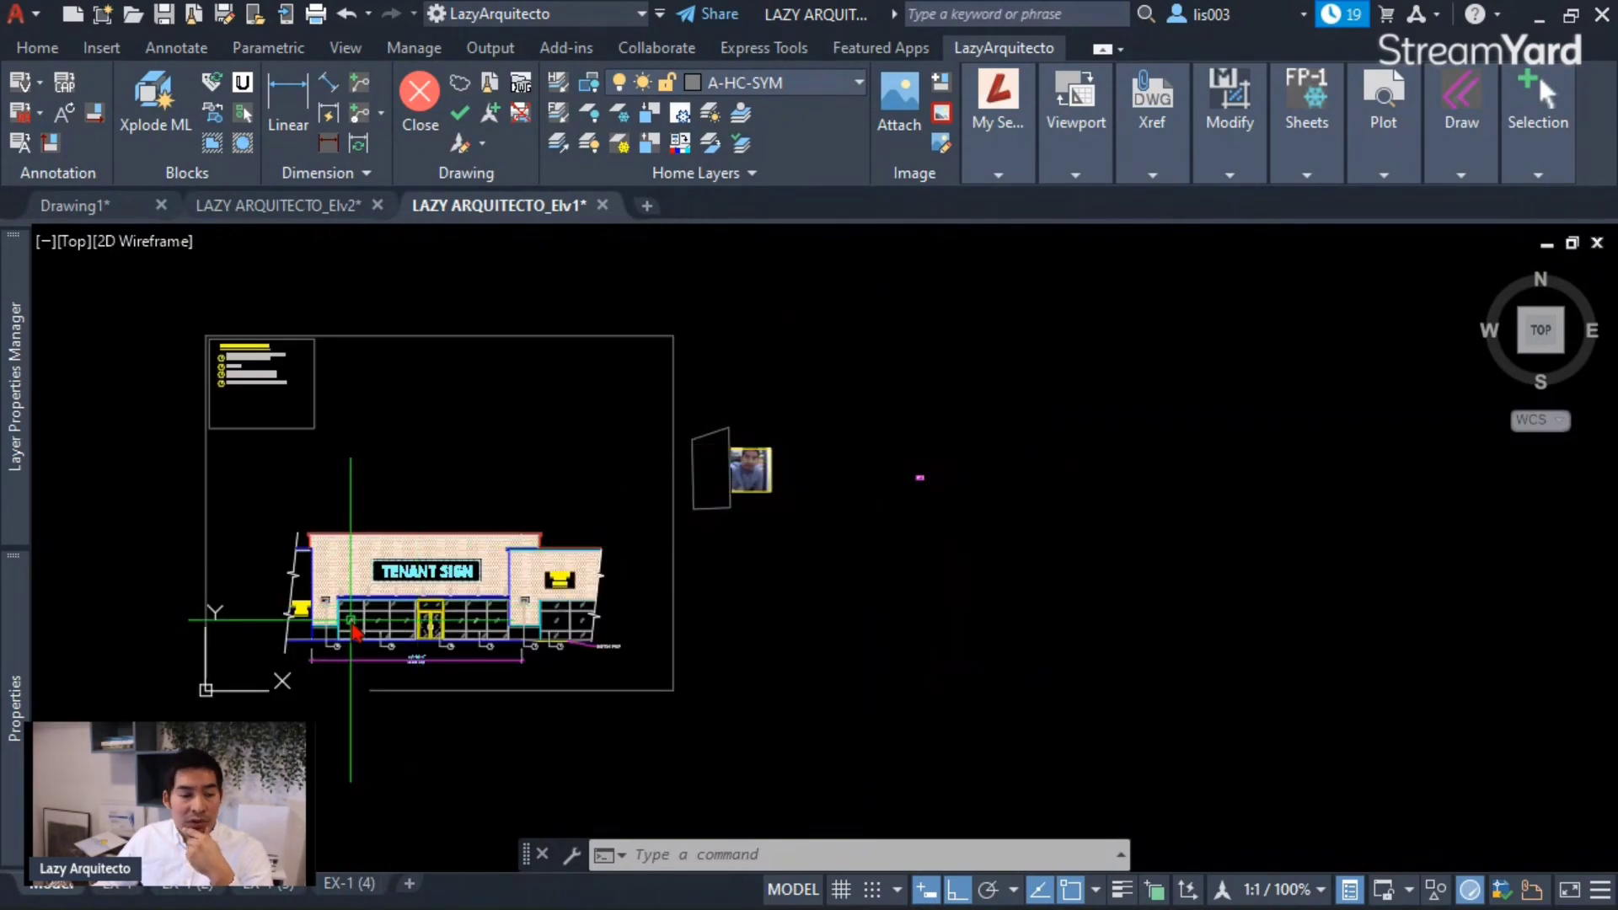
click(115, 886)
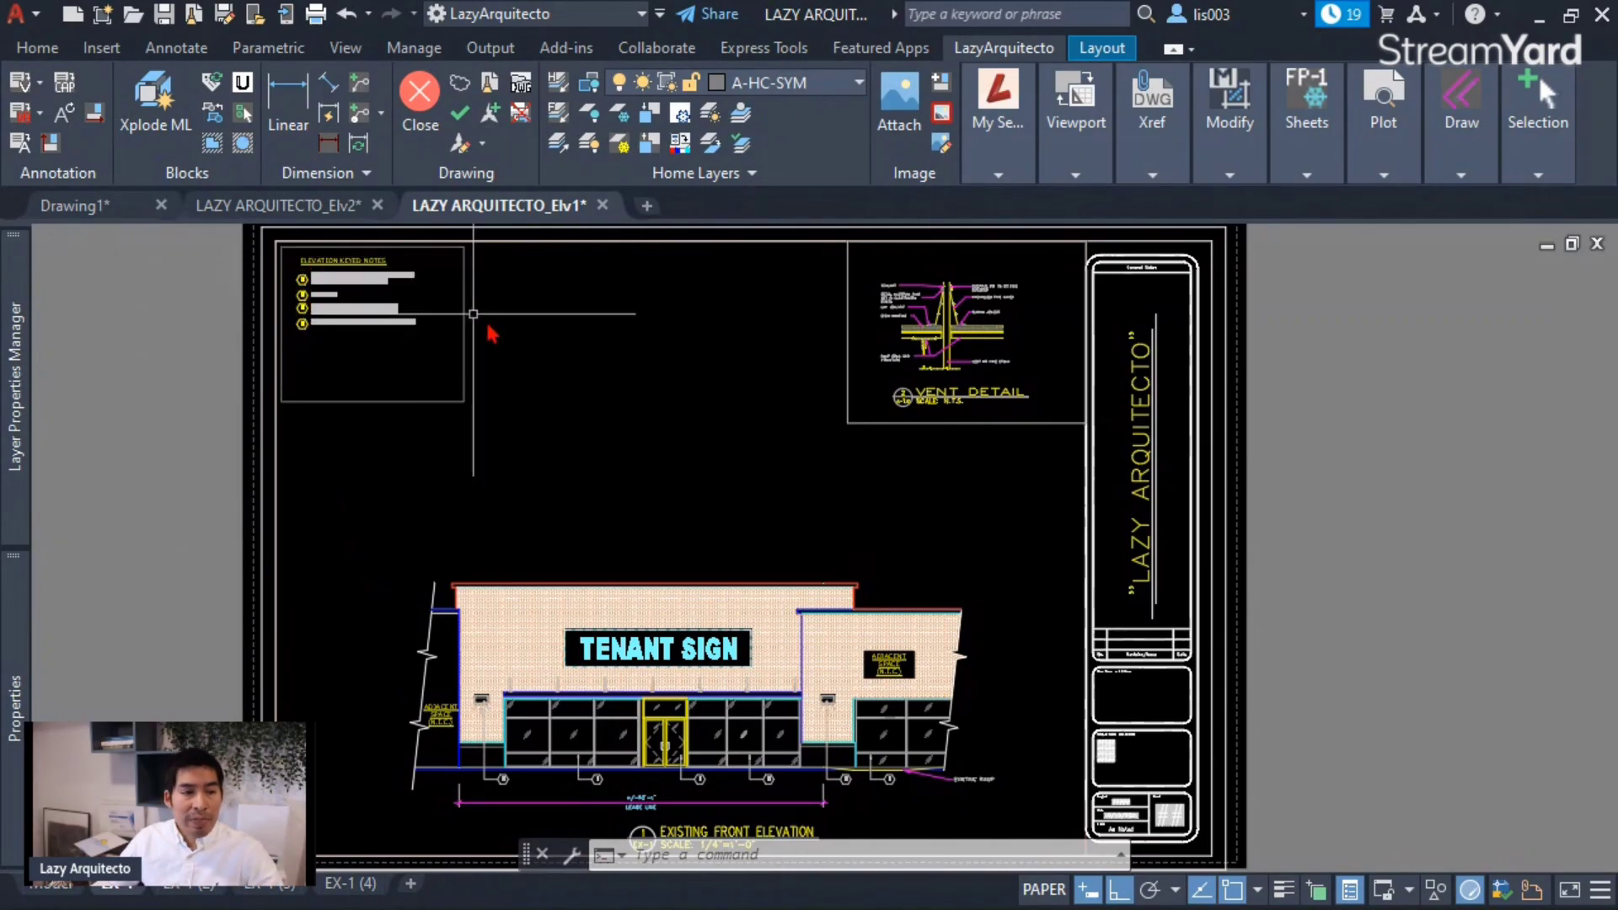
- Select the Vent Detail viewport by its border, examine its layer in the quick properties, and clear the selection
mouse_move(888, 422)
click(887, 421)
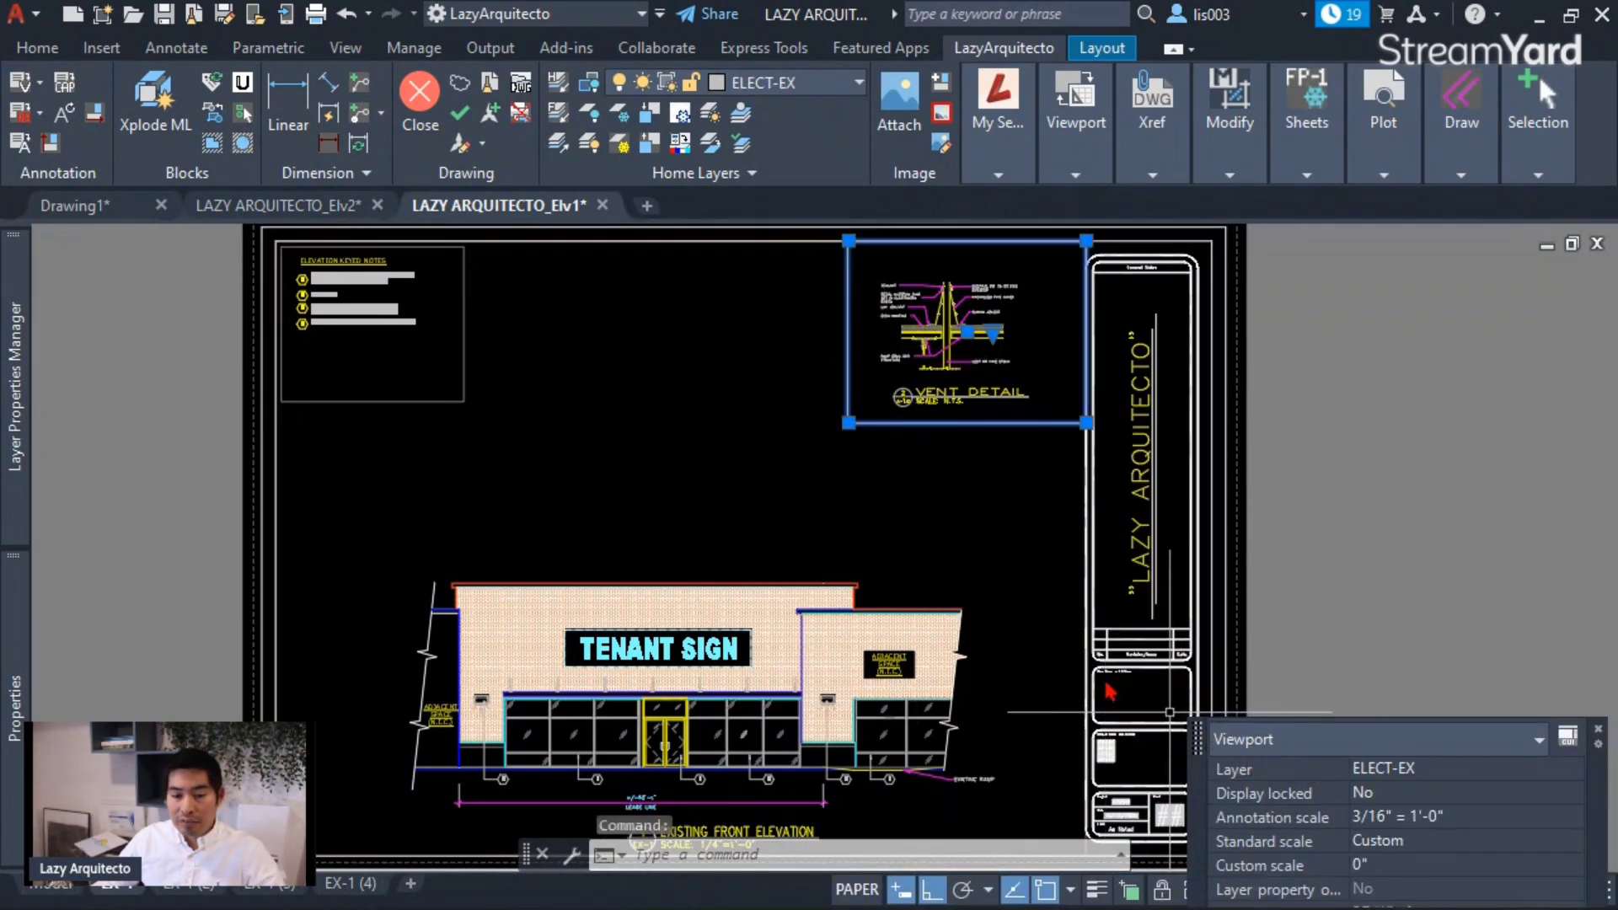
middle_drag(899, 501, 788, 517)
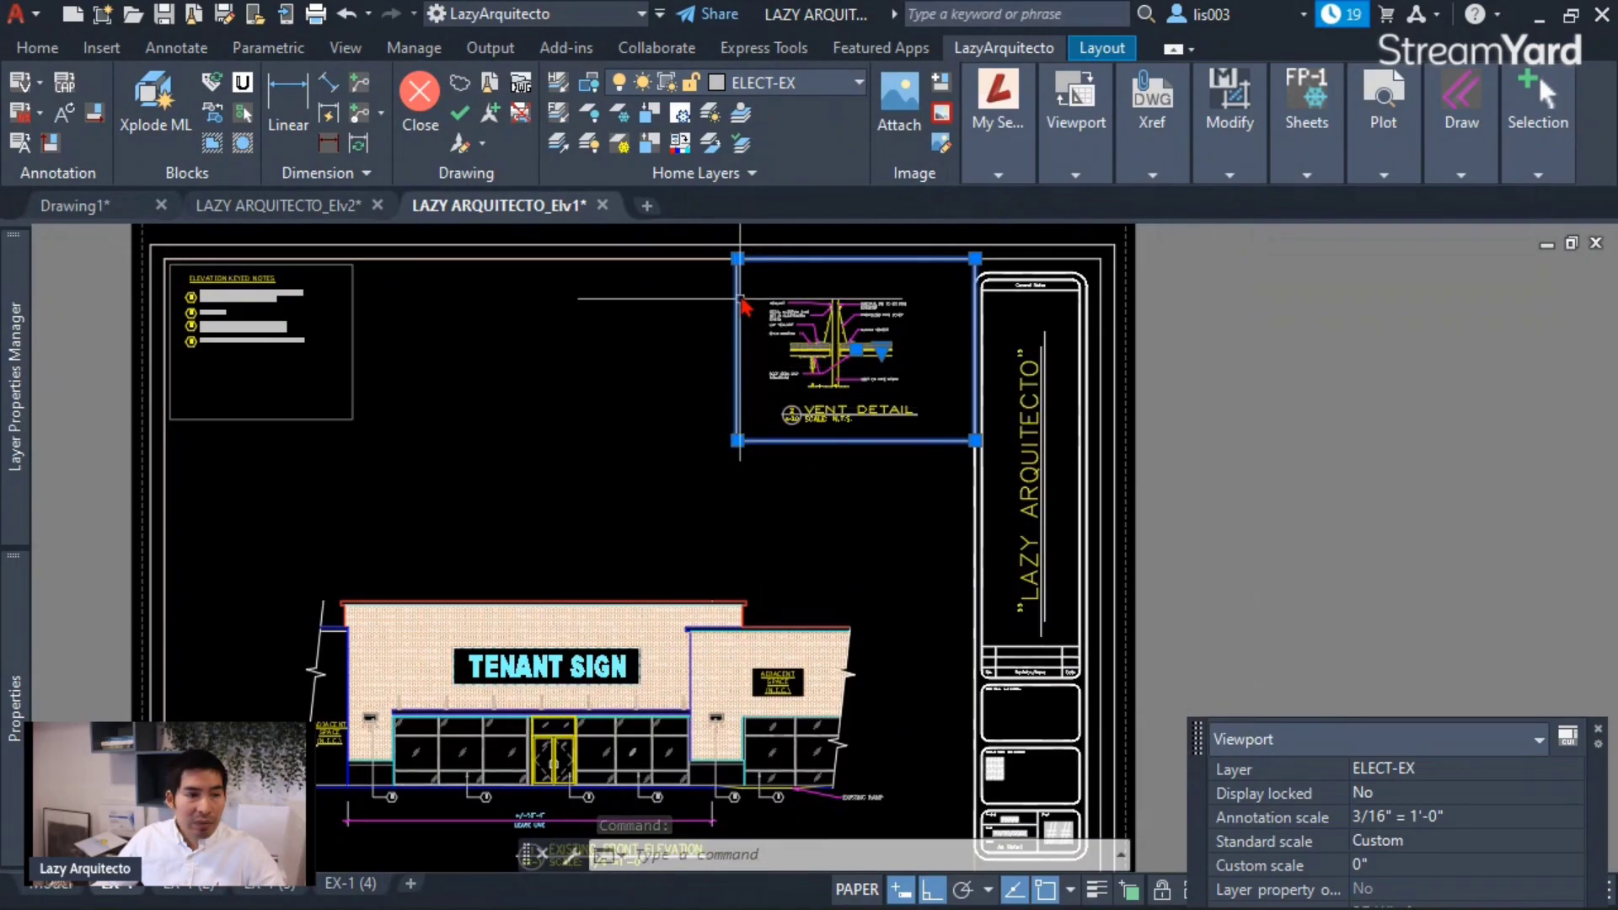
scroll(745, 240, up, 3)
key(Escape)
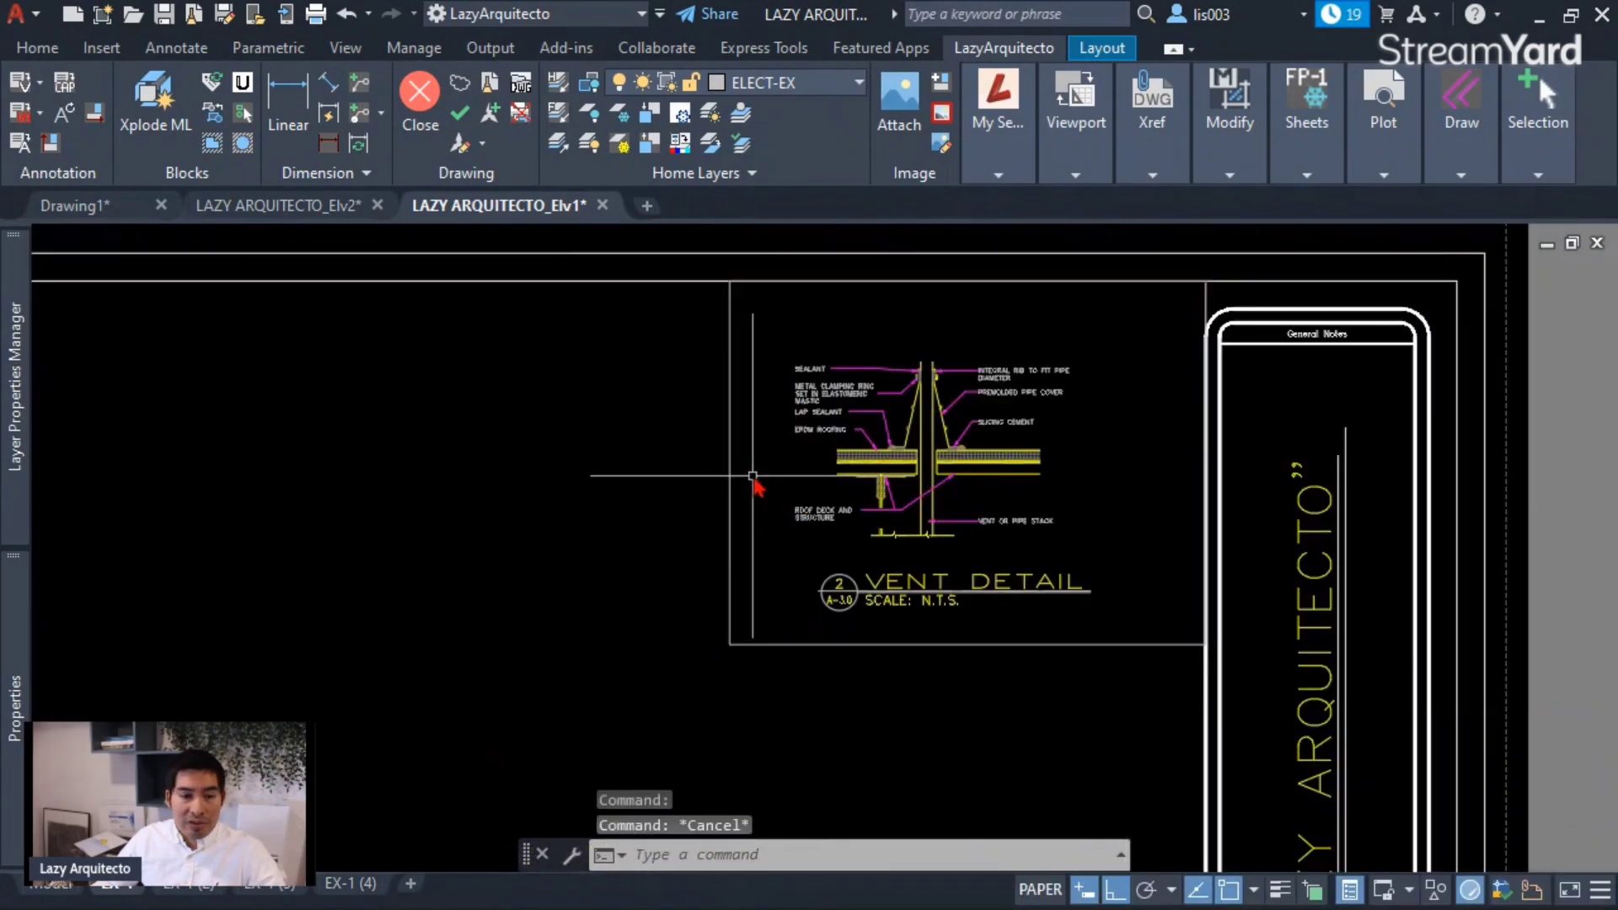
click(735, 459)
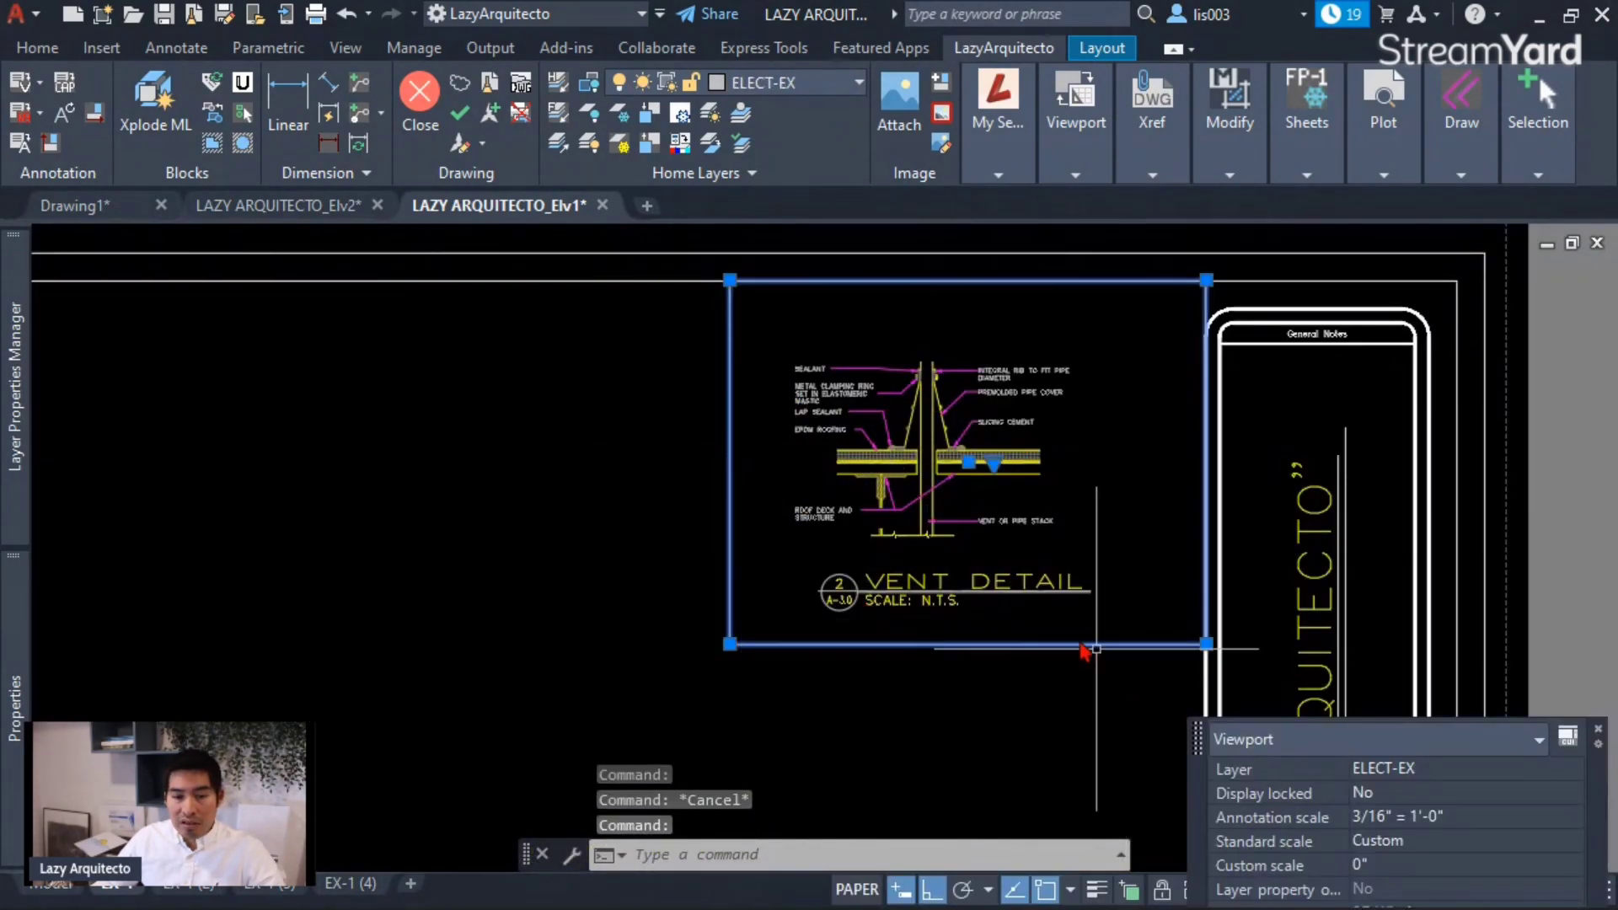
key(Escape)
- Preview the plot of the EX-1 sheet, examine how the Vent Detail viewport border prints, and close the preview
scroll(765, 432, down, 3)
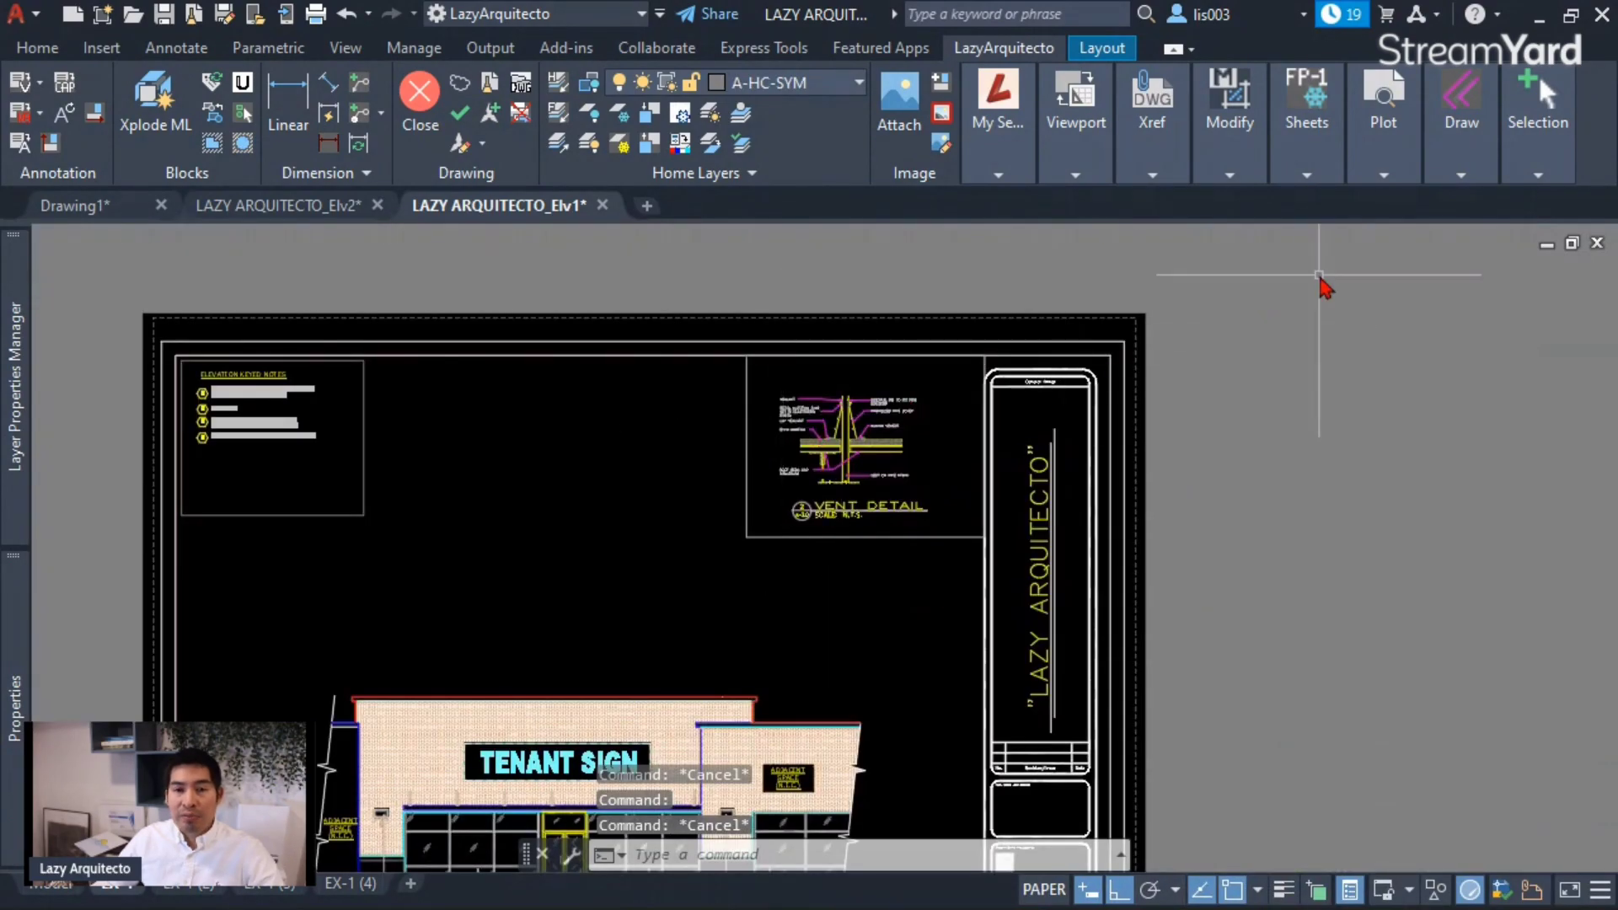
mouse_move(1383, 109)
click(1373, 226)
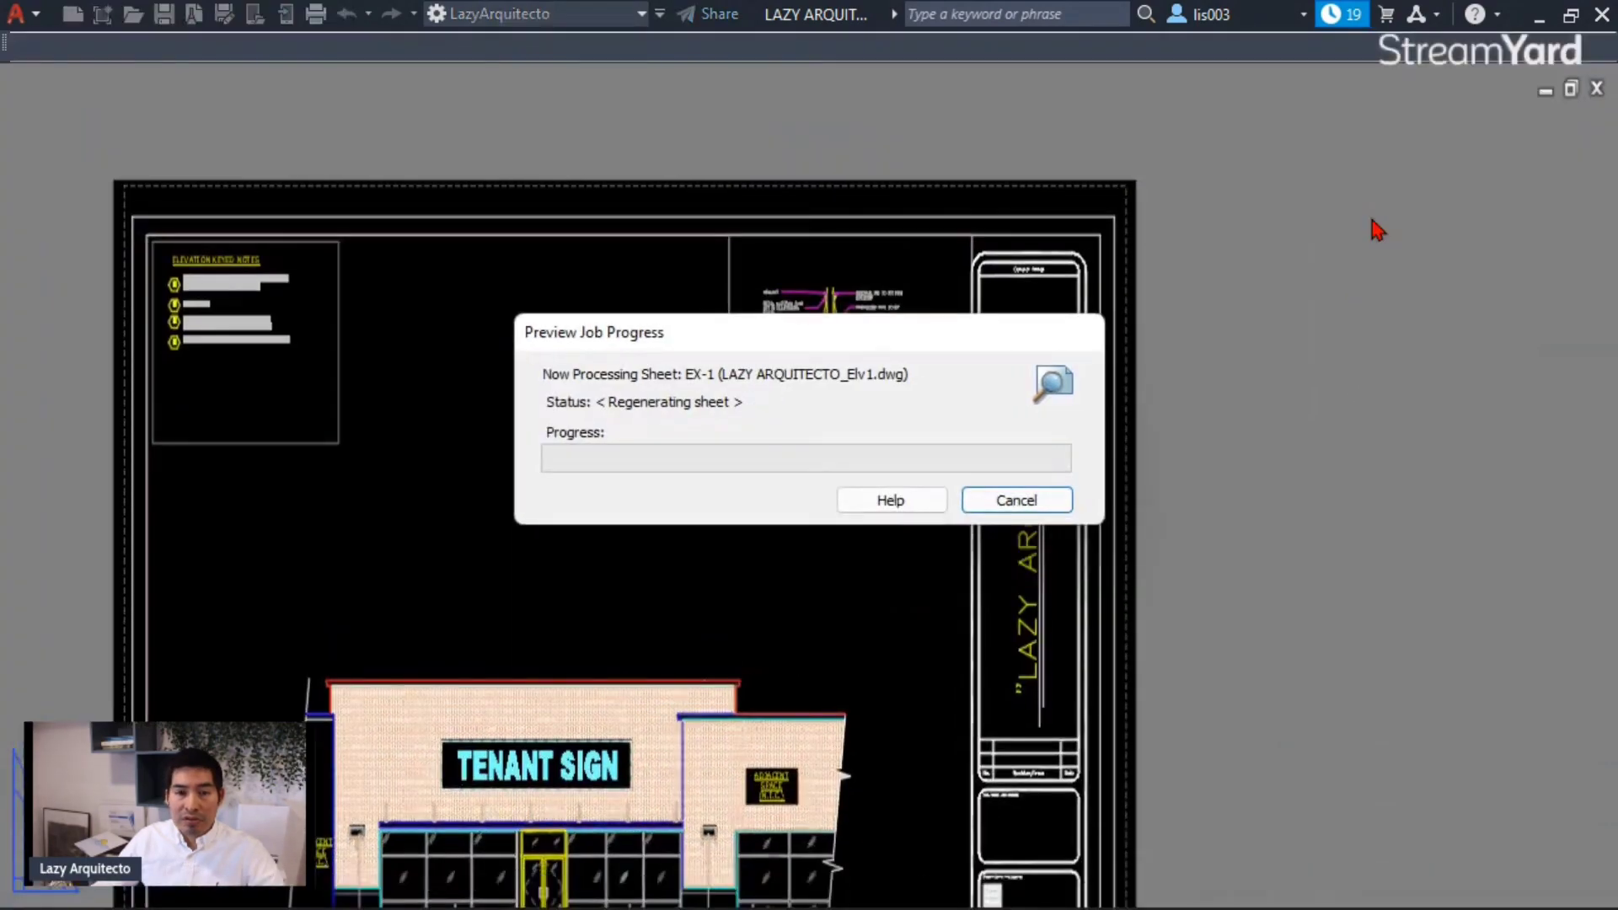
scroll(921, 235, up, 5)
drag(1093, 316, 835, 310)
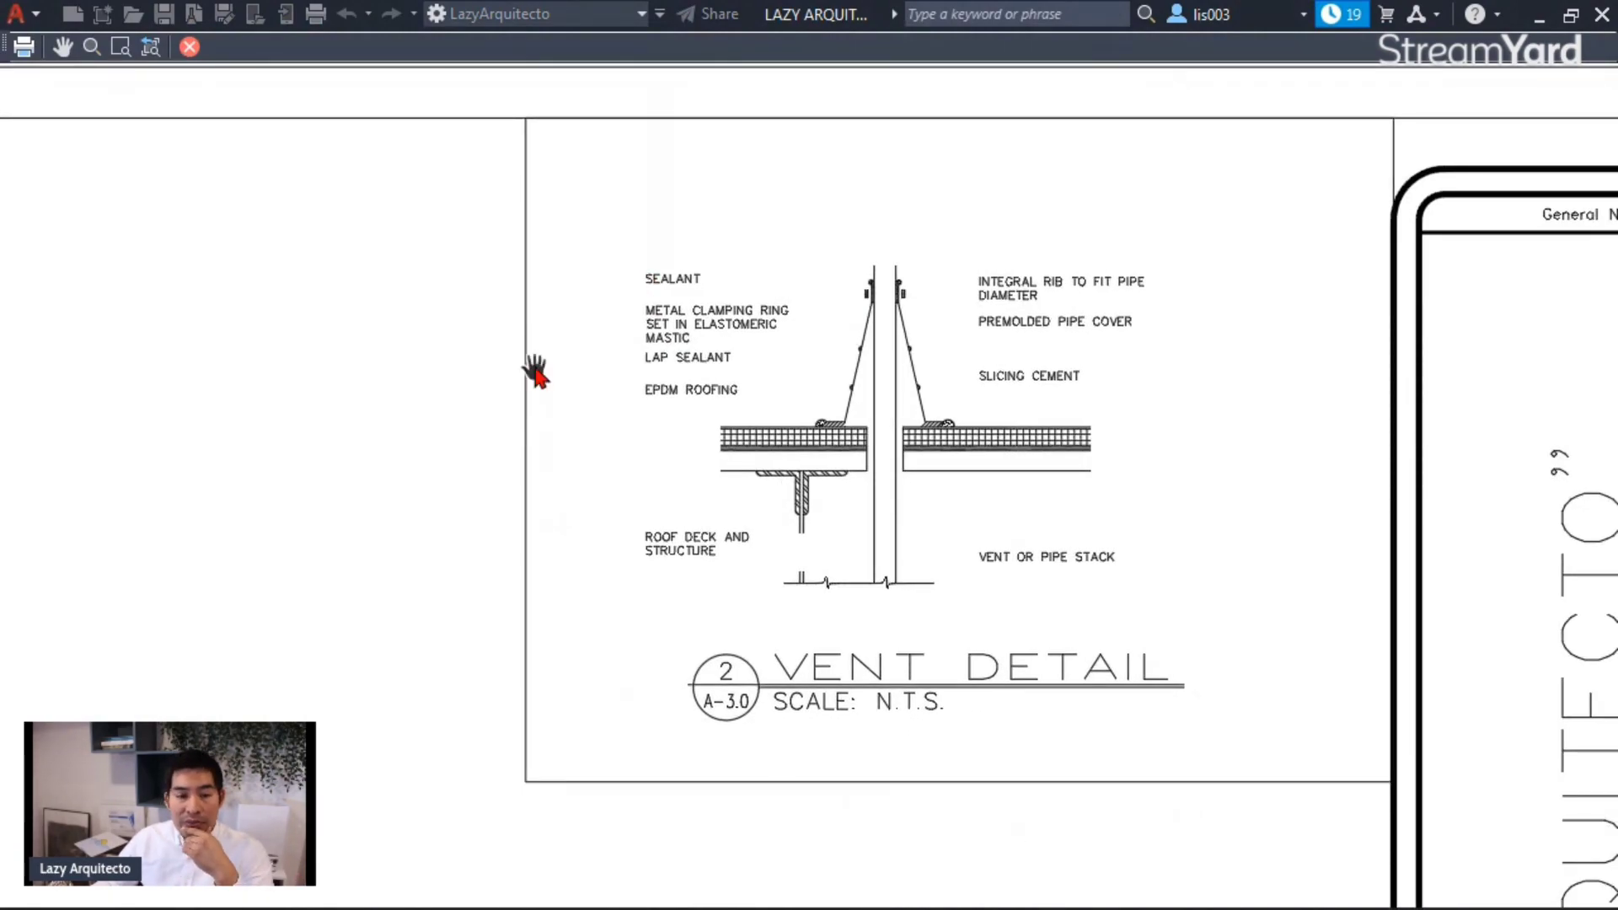
key(Escape)
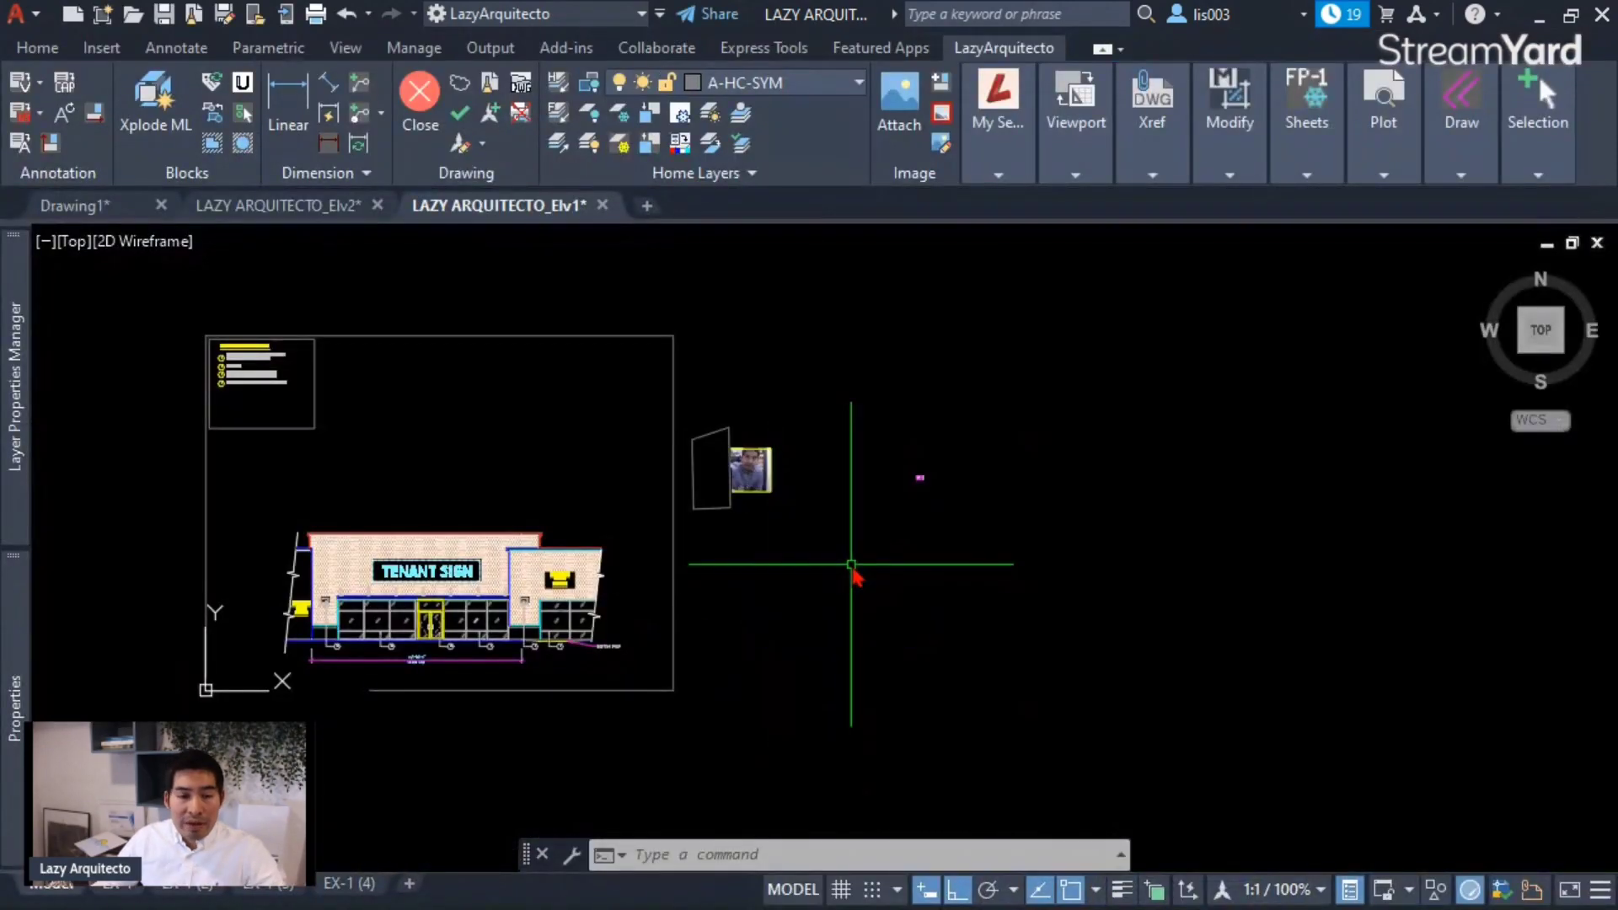
- Move the Vent Detail viewport to the DEFPOINTS layer and clear the selection
scroll(560, 647, up, 3)
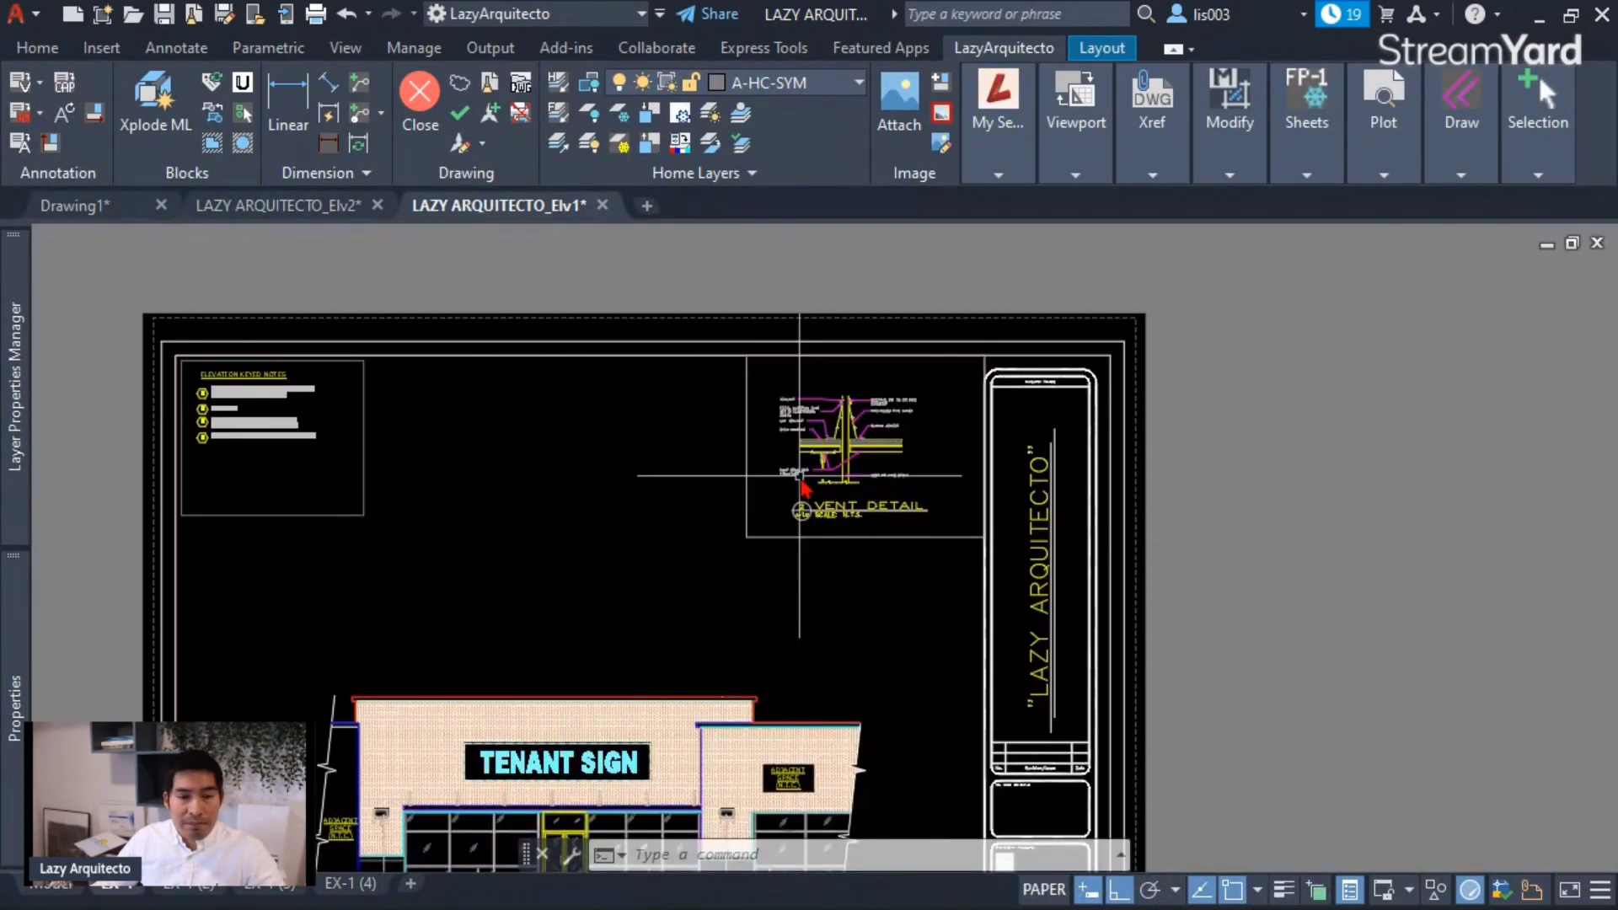
scroll(776, 466, up, 2)
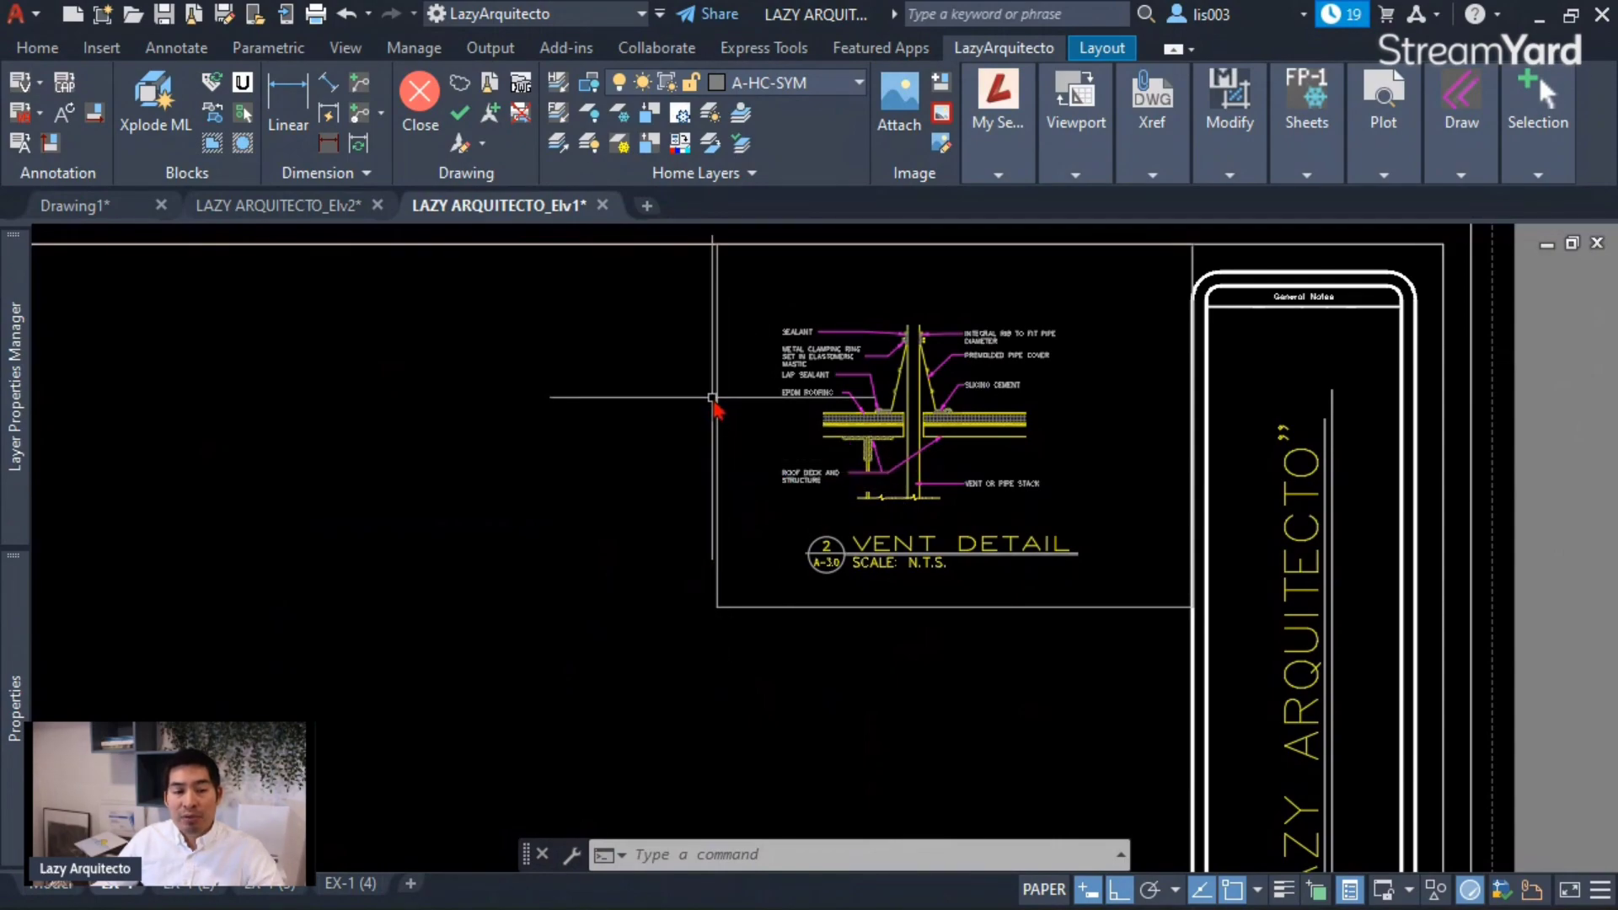
click(714, 436)
middle_drag(1015, 520, 870, 559)
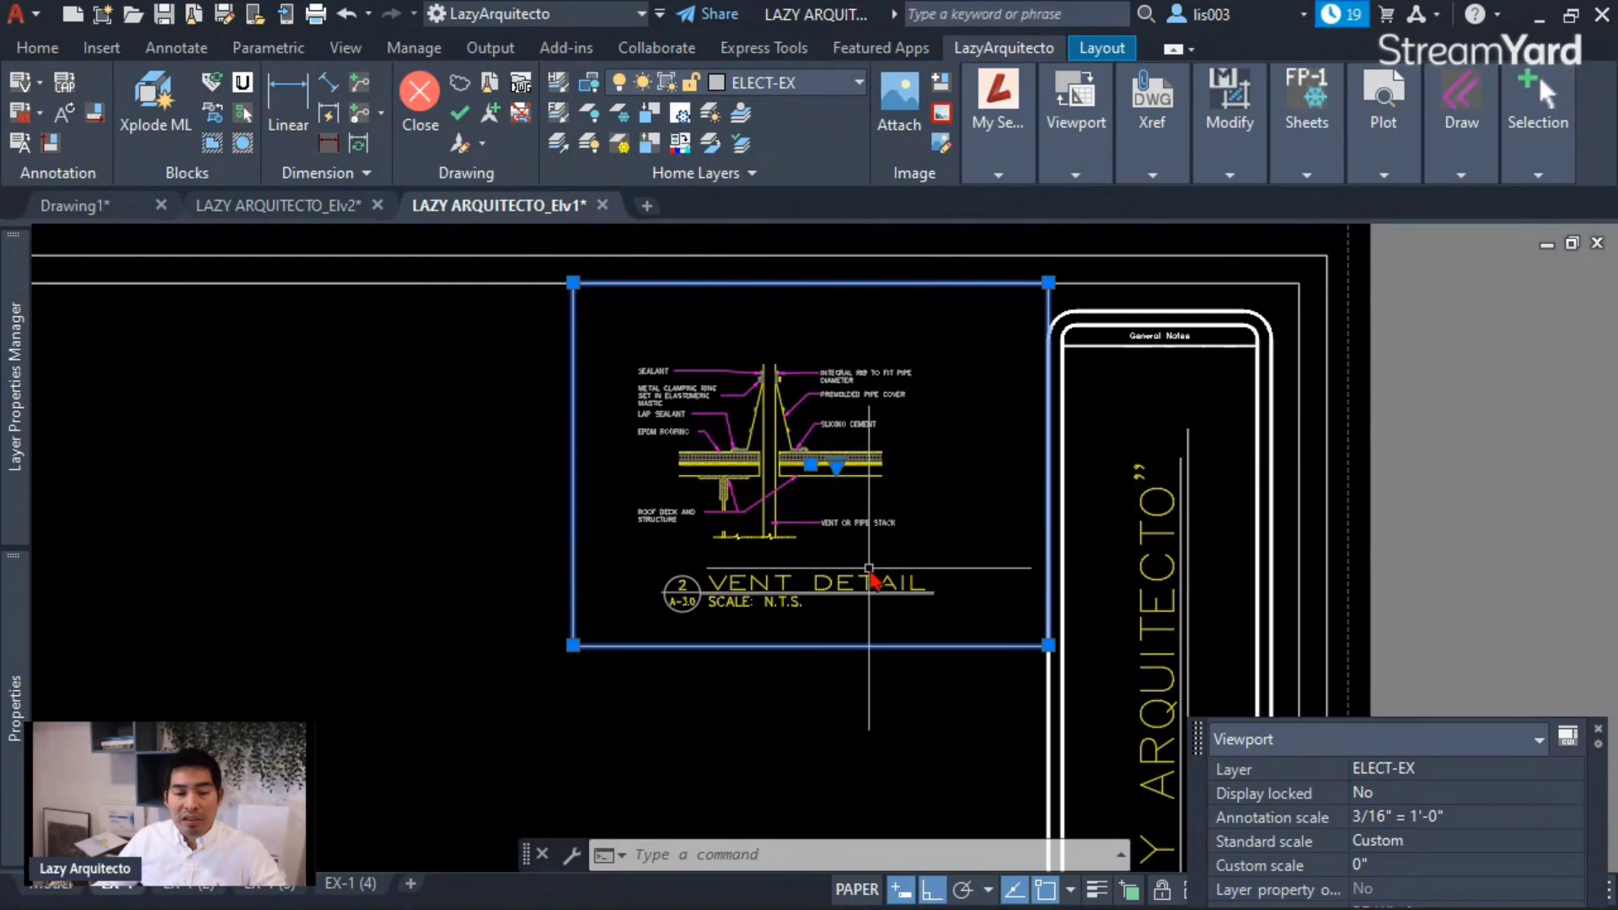
middle_drag(911, 542, 972, 563)
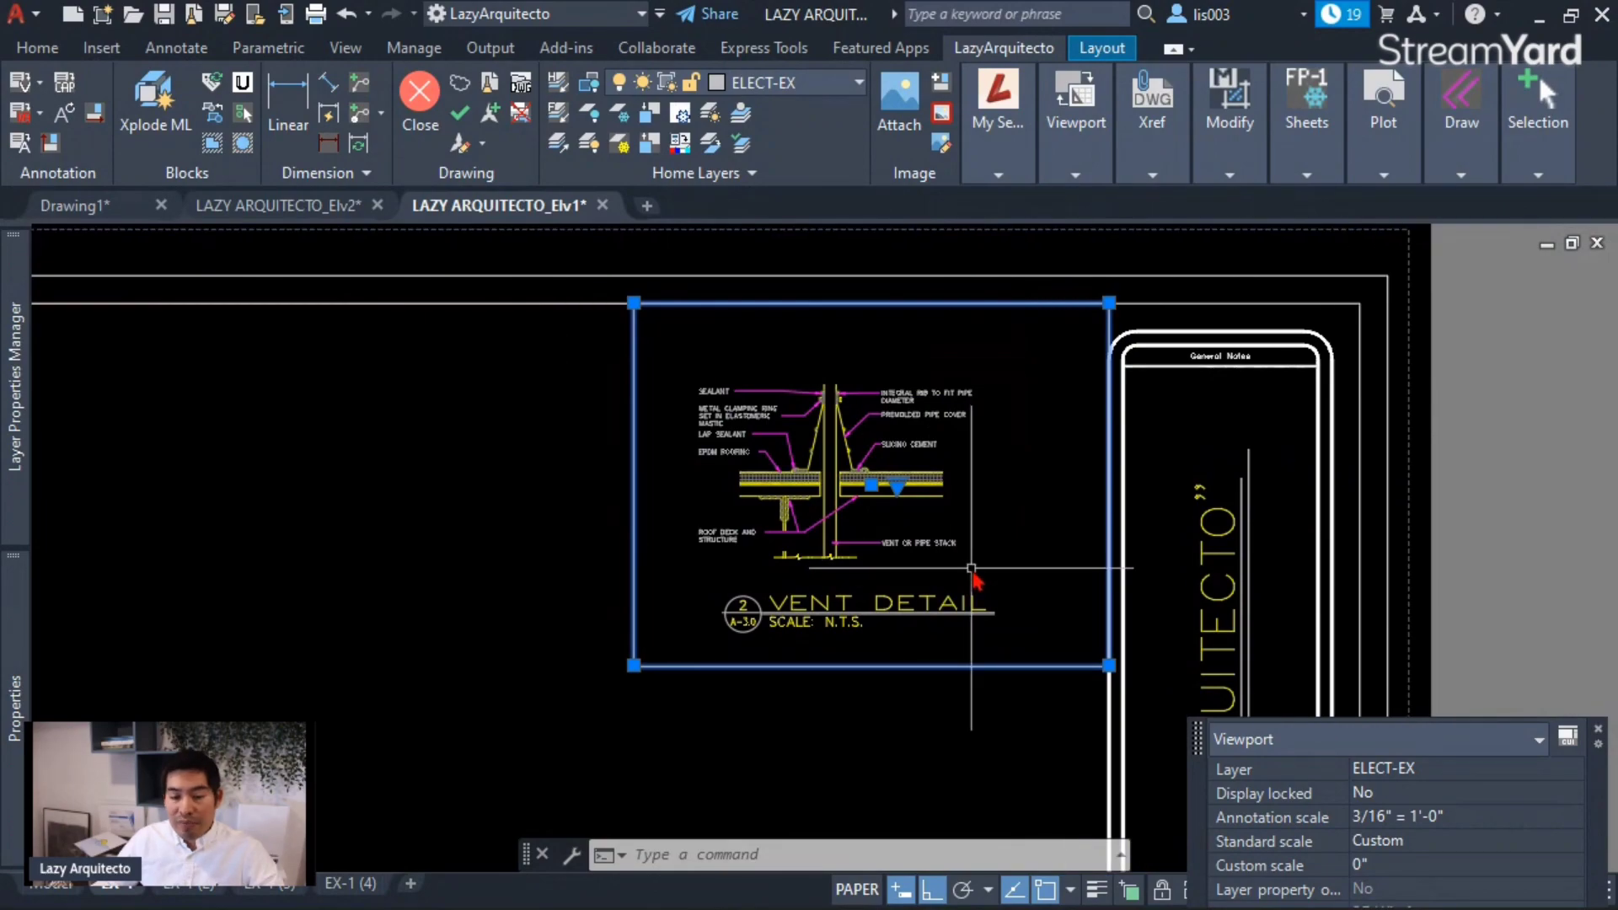
click(1417, 773)
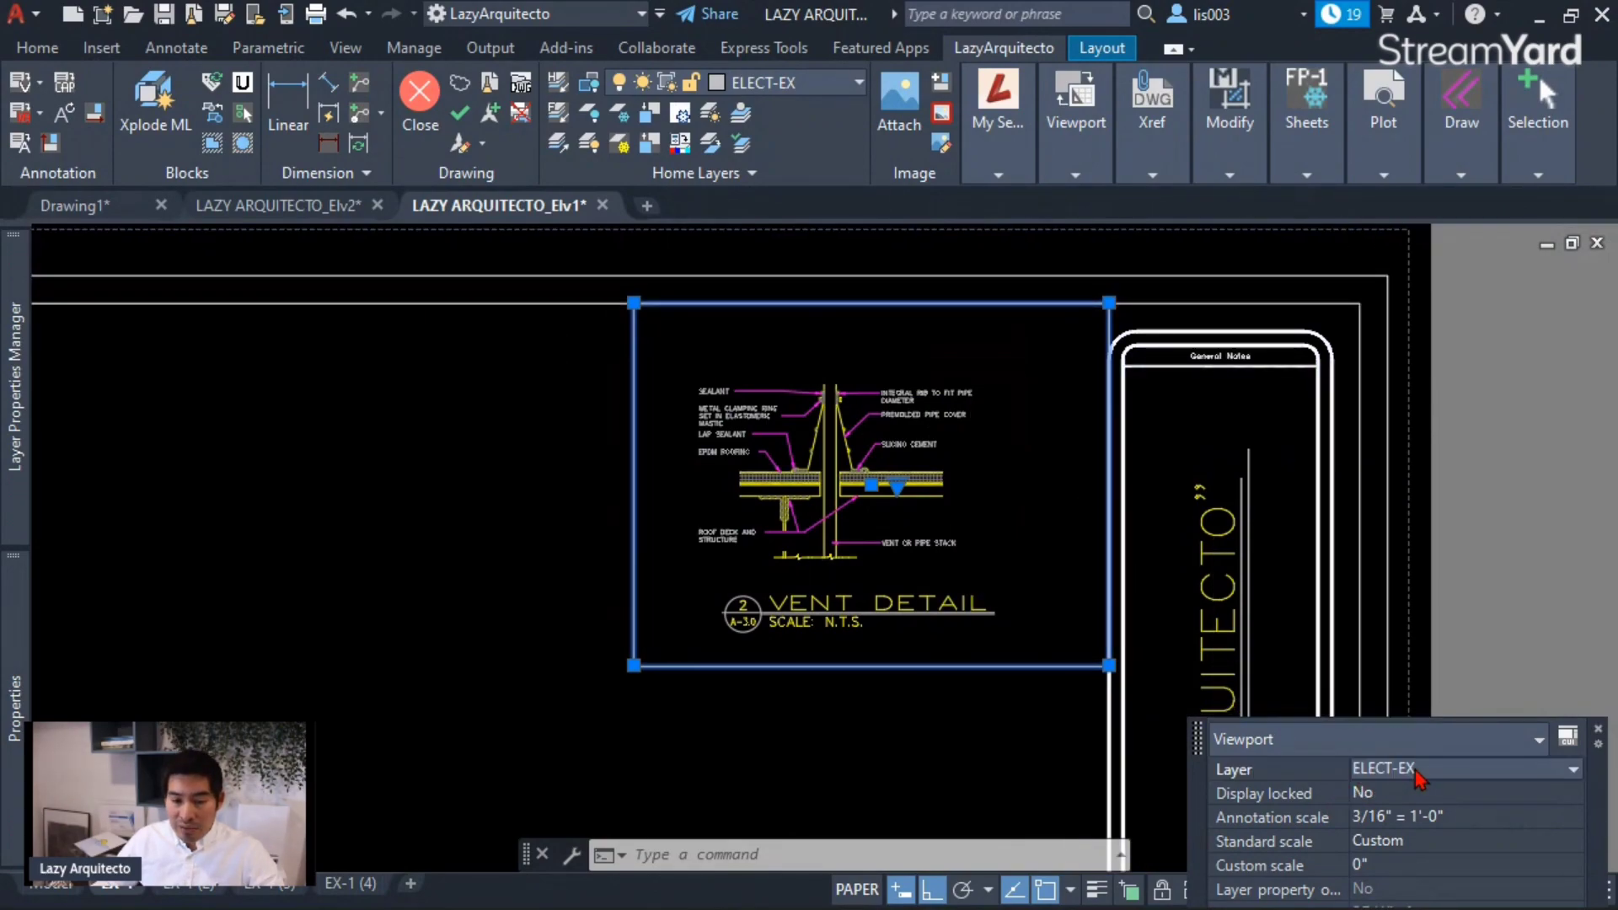
click(1418, 771)
scroll(1445, 674, up, 1)
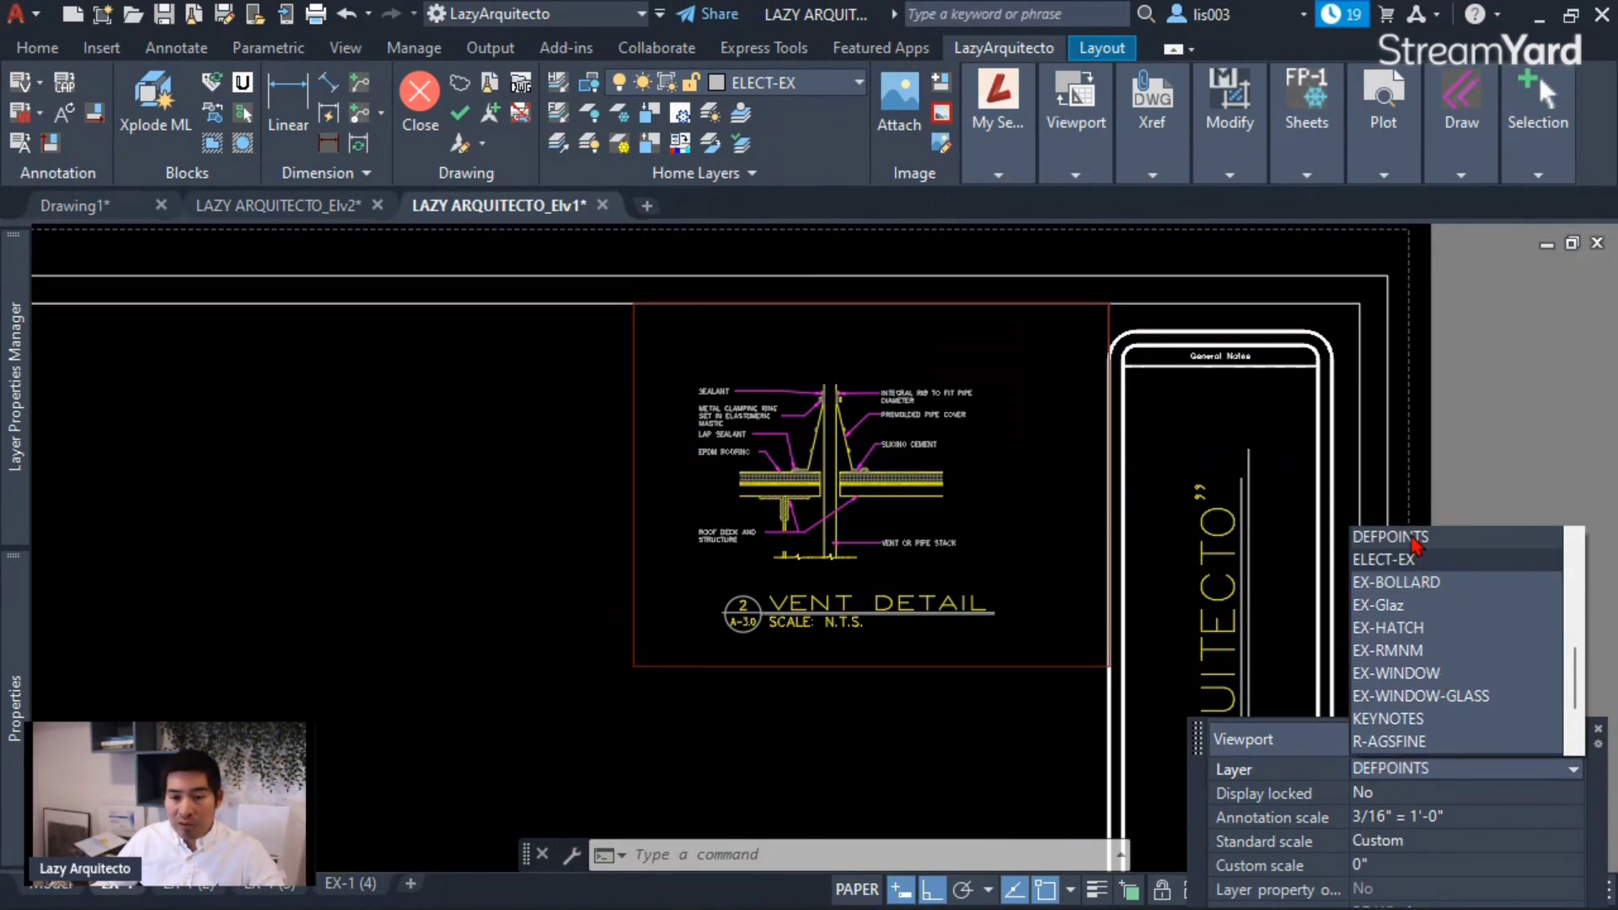
click(1416, 539)
key(Escape)
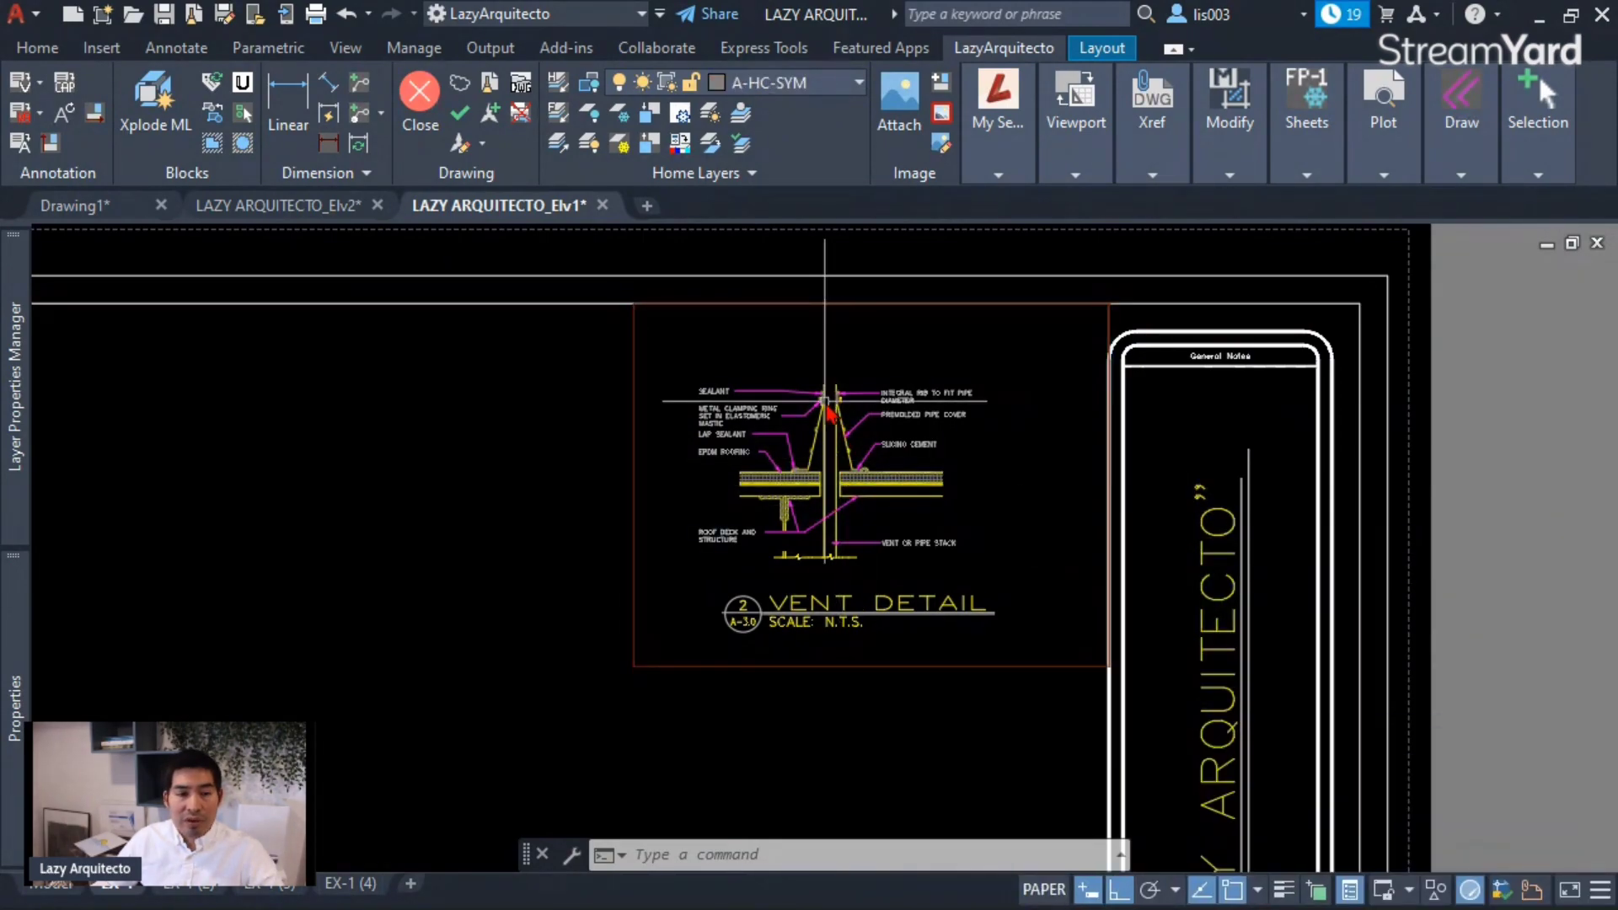
- Select the Vent Detail viewport with a crossing window, check its assigned layer and the layer list, and clear the selection
click(658, 373)
click(612, 365)
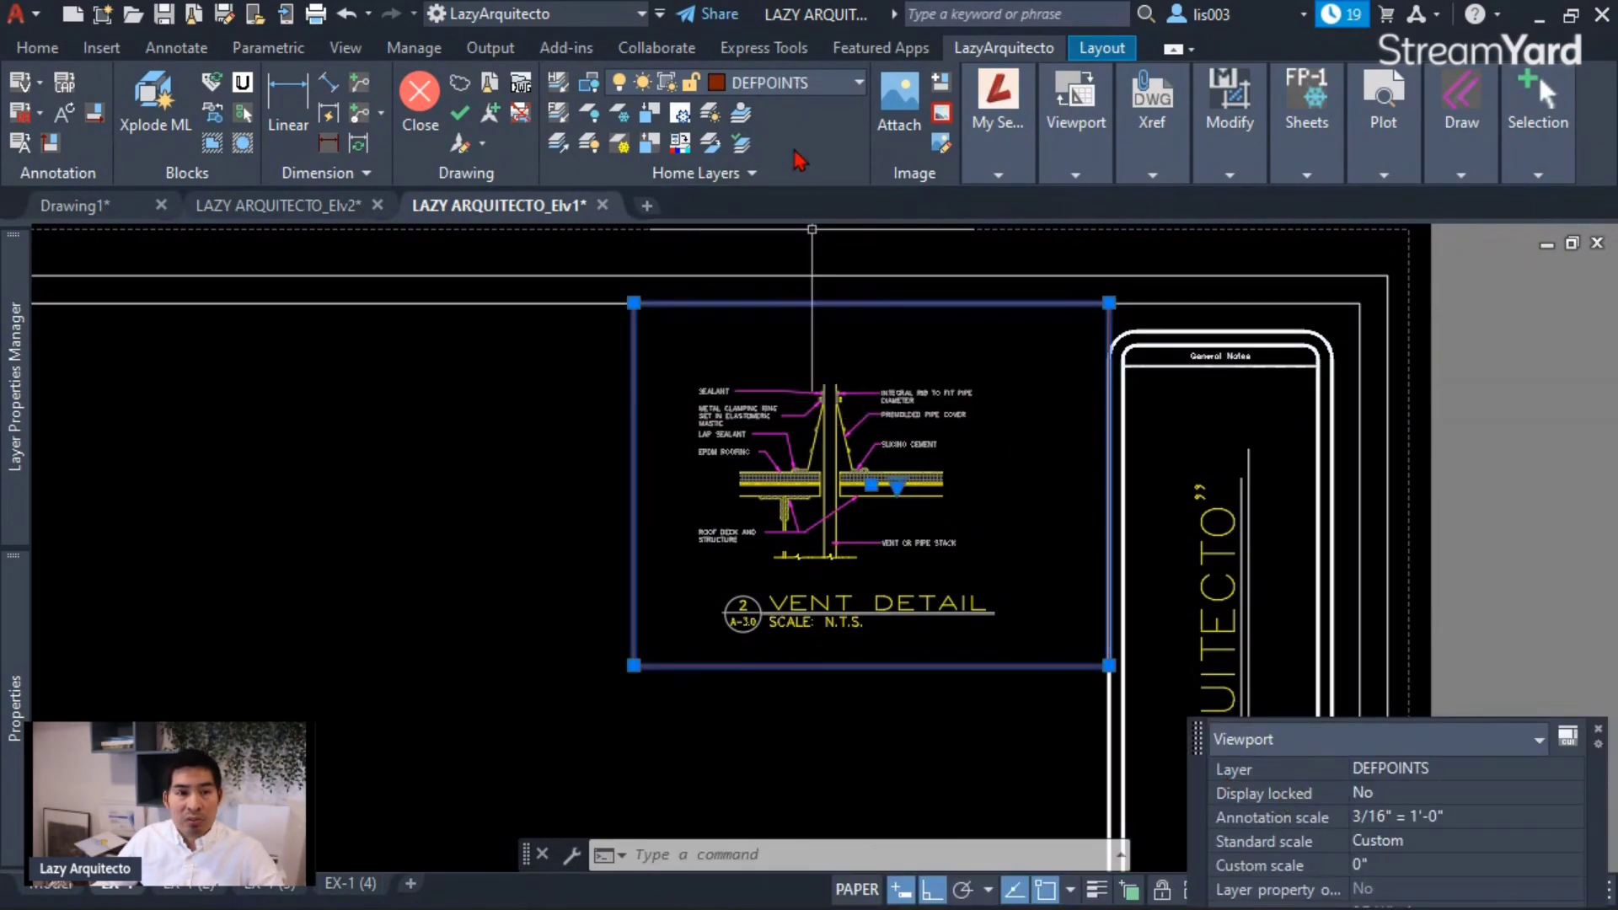
click(782, 84)
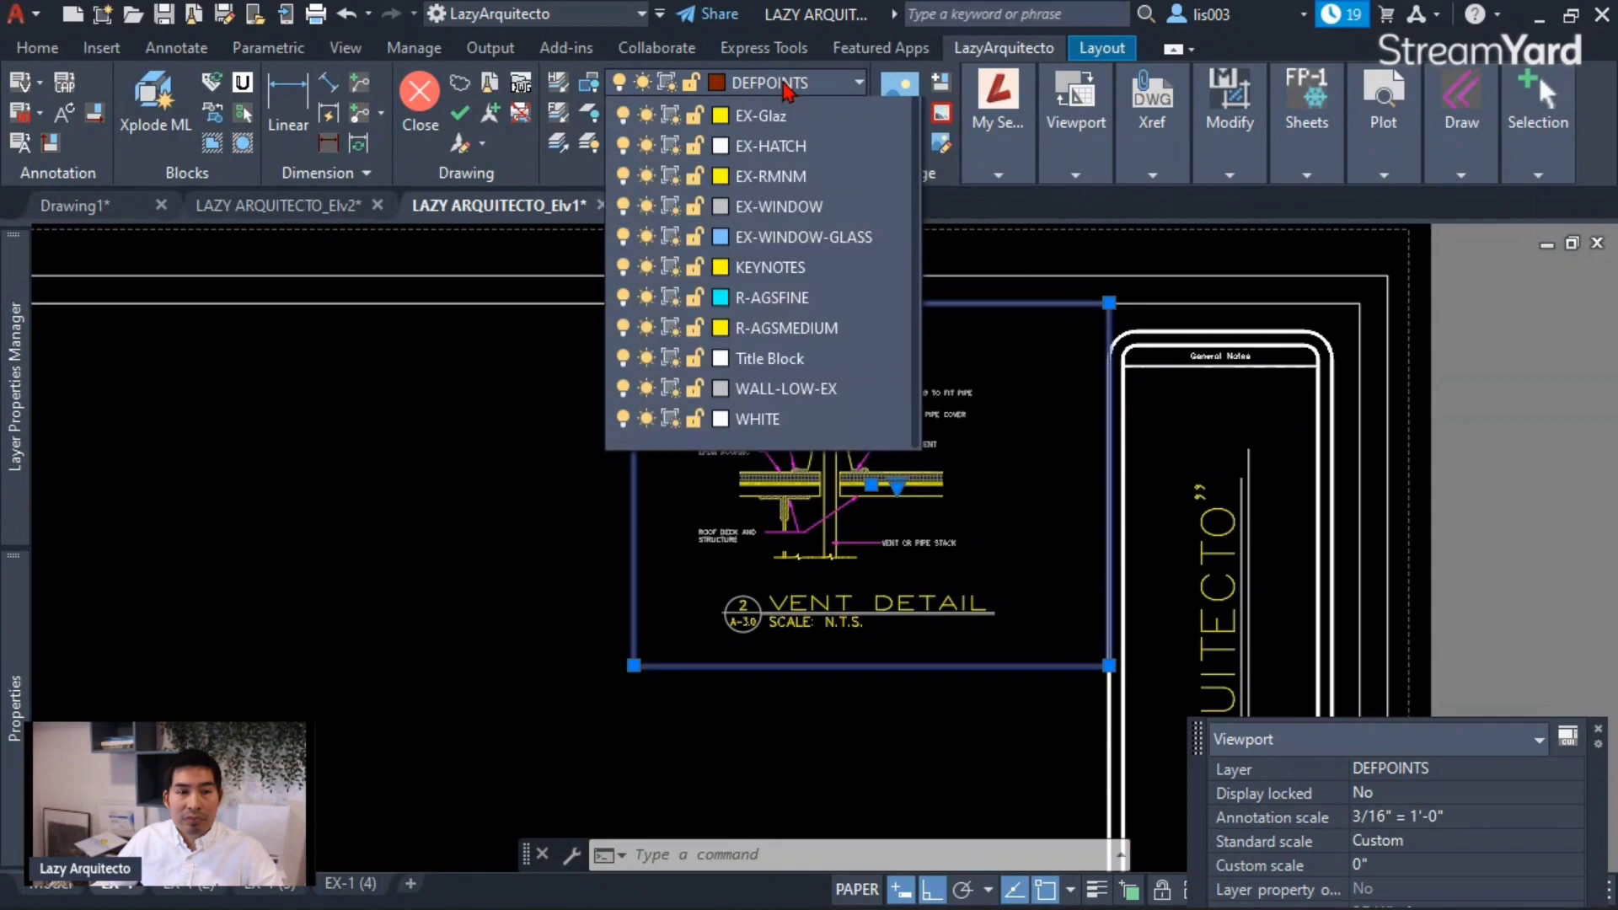
click(784, 85)
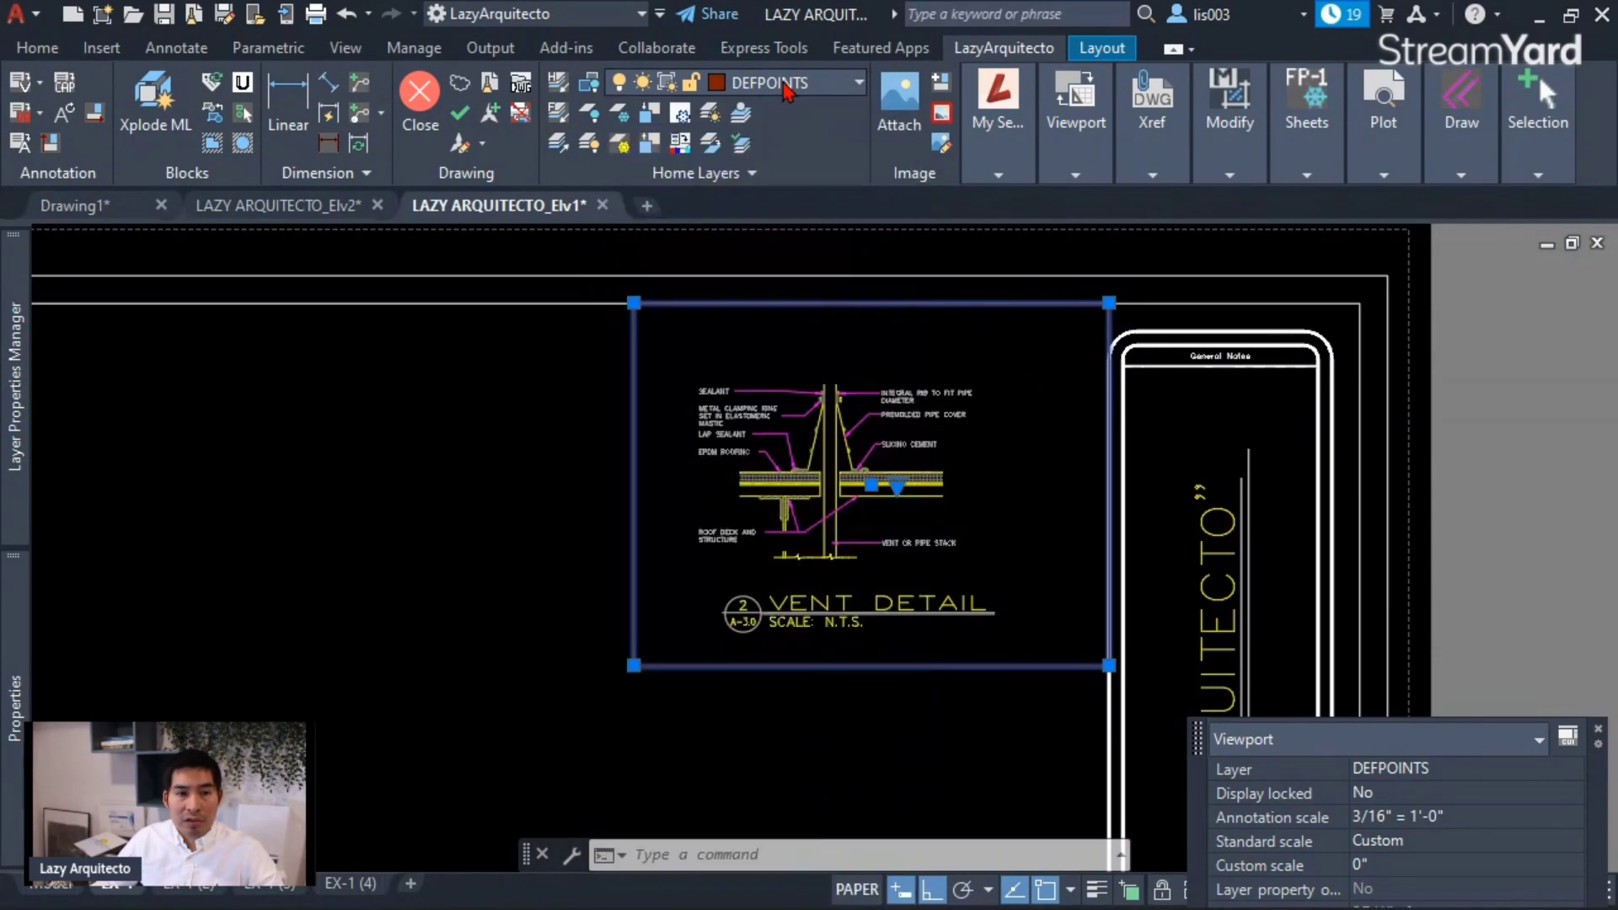
click(1387, 339)
key(Escape)
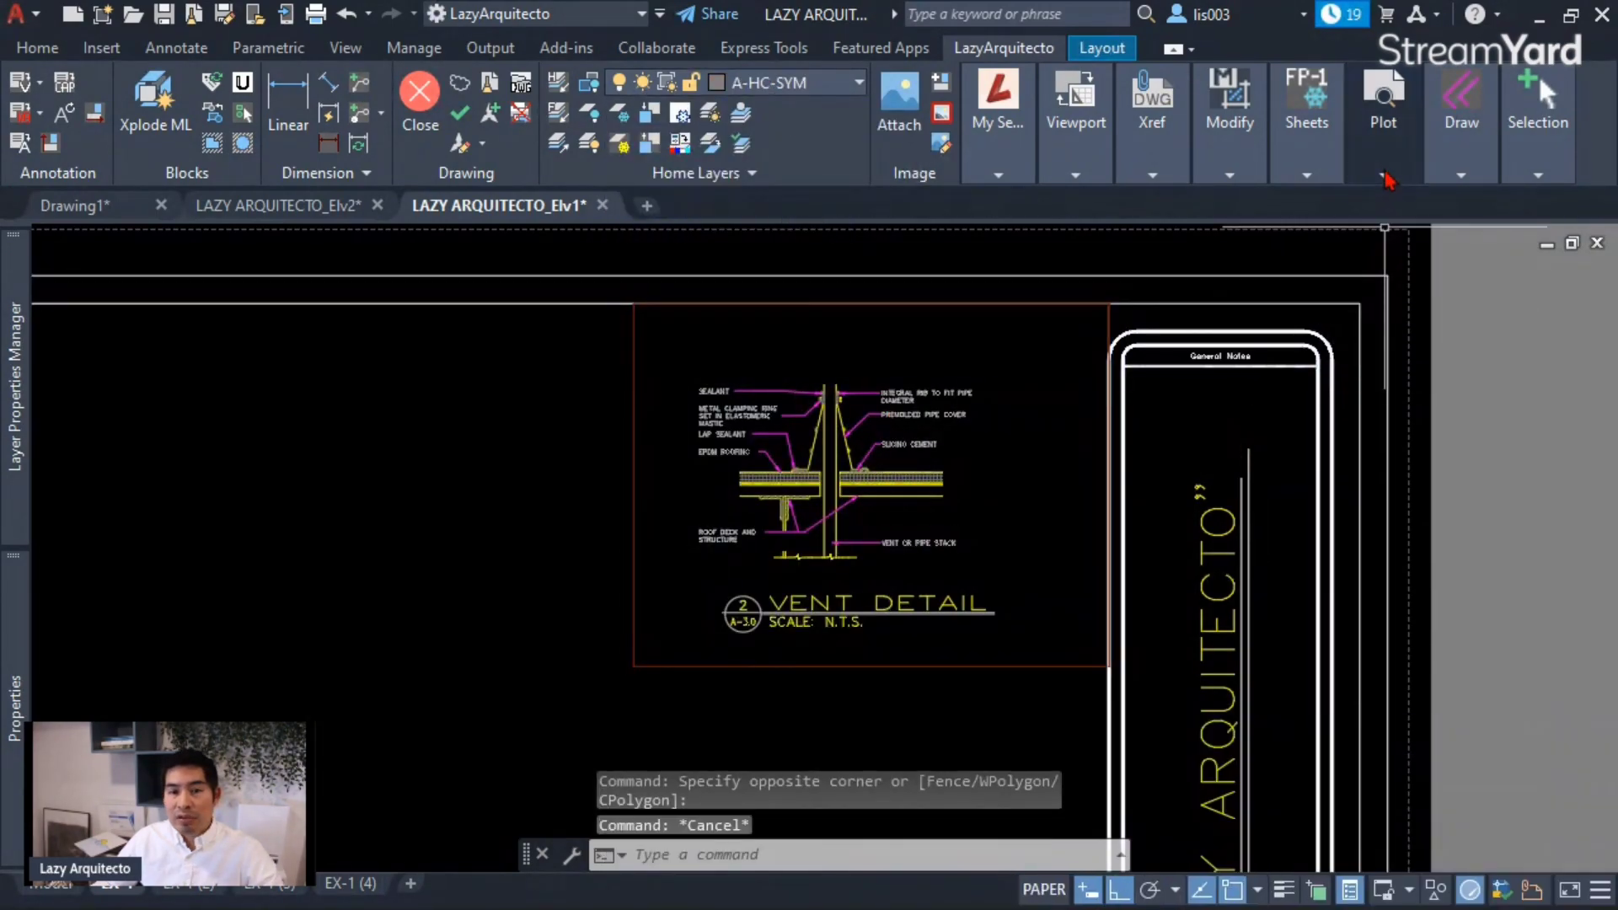
- Preview the plot again to check the Vent Detail viewport border on its new layer, and close the preview
mouse_move(1392, 151)
click(1392, 246)
scroll(1005, 213, up, 3)
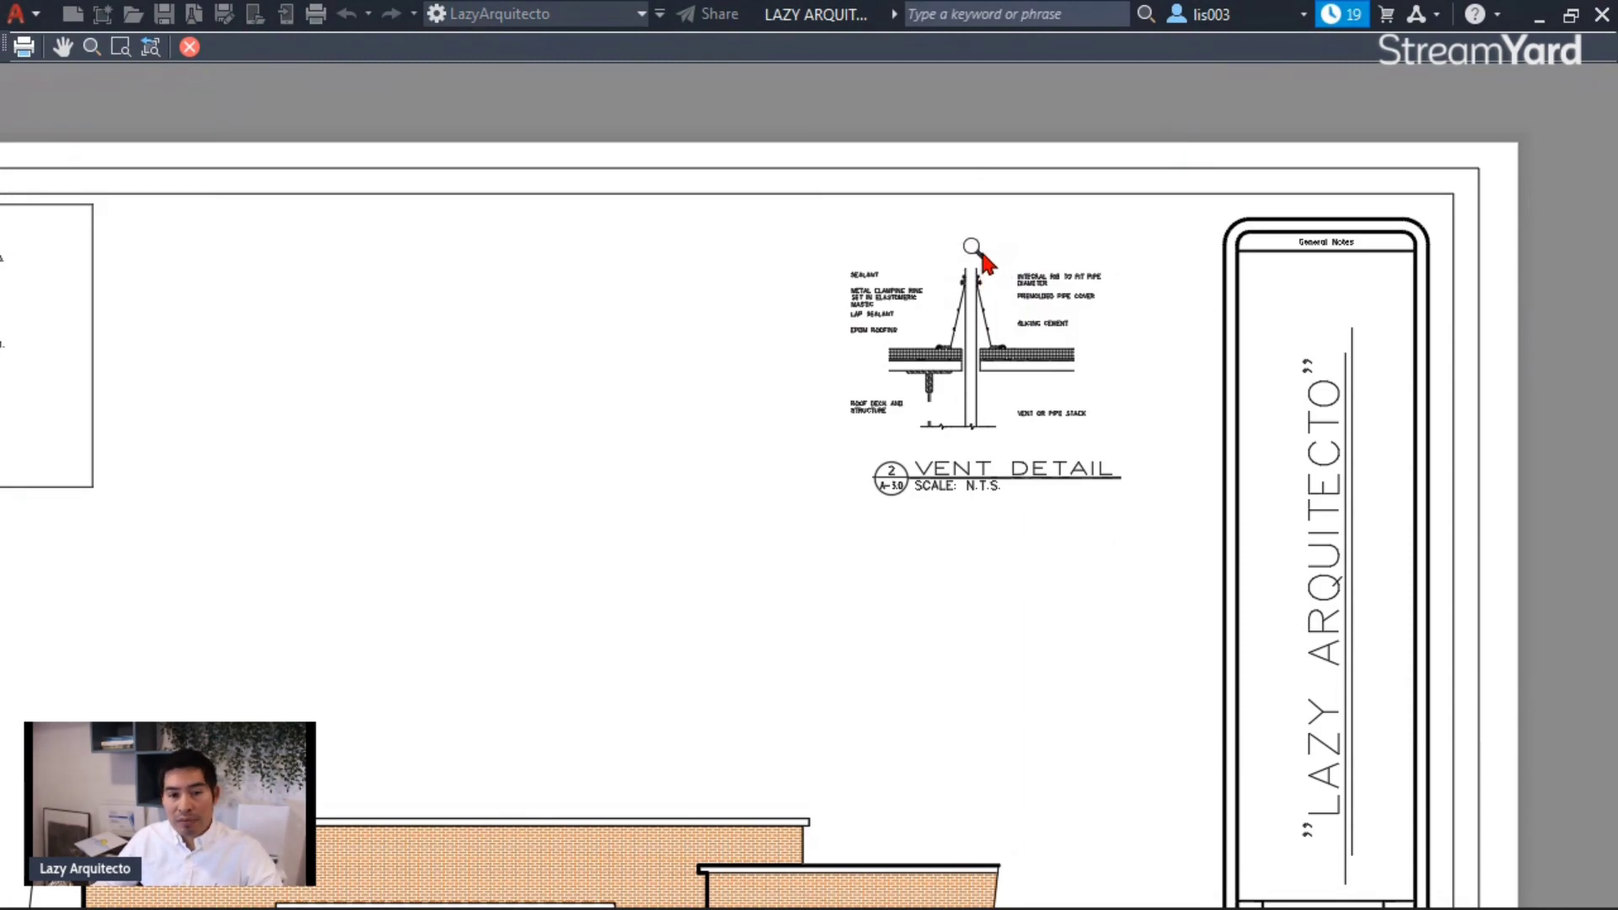
key(Escape)
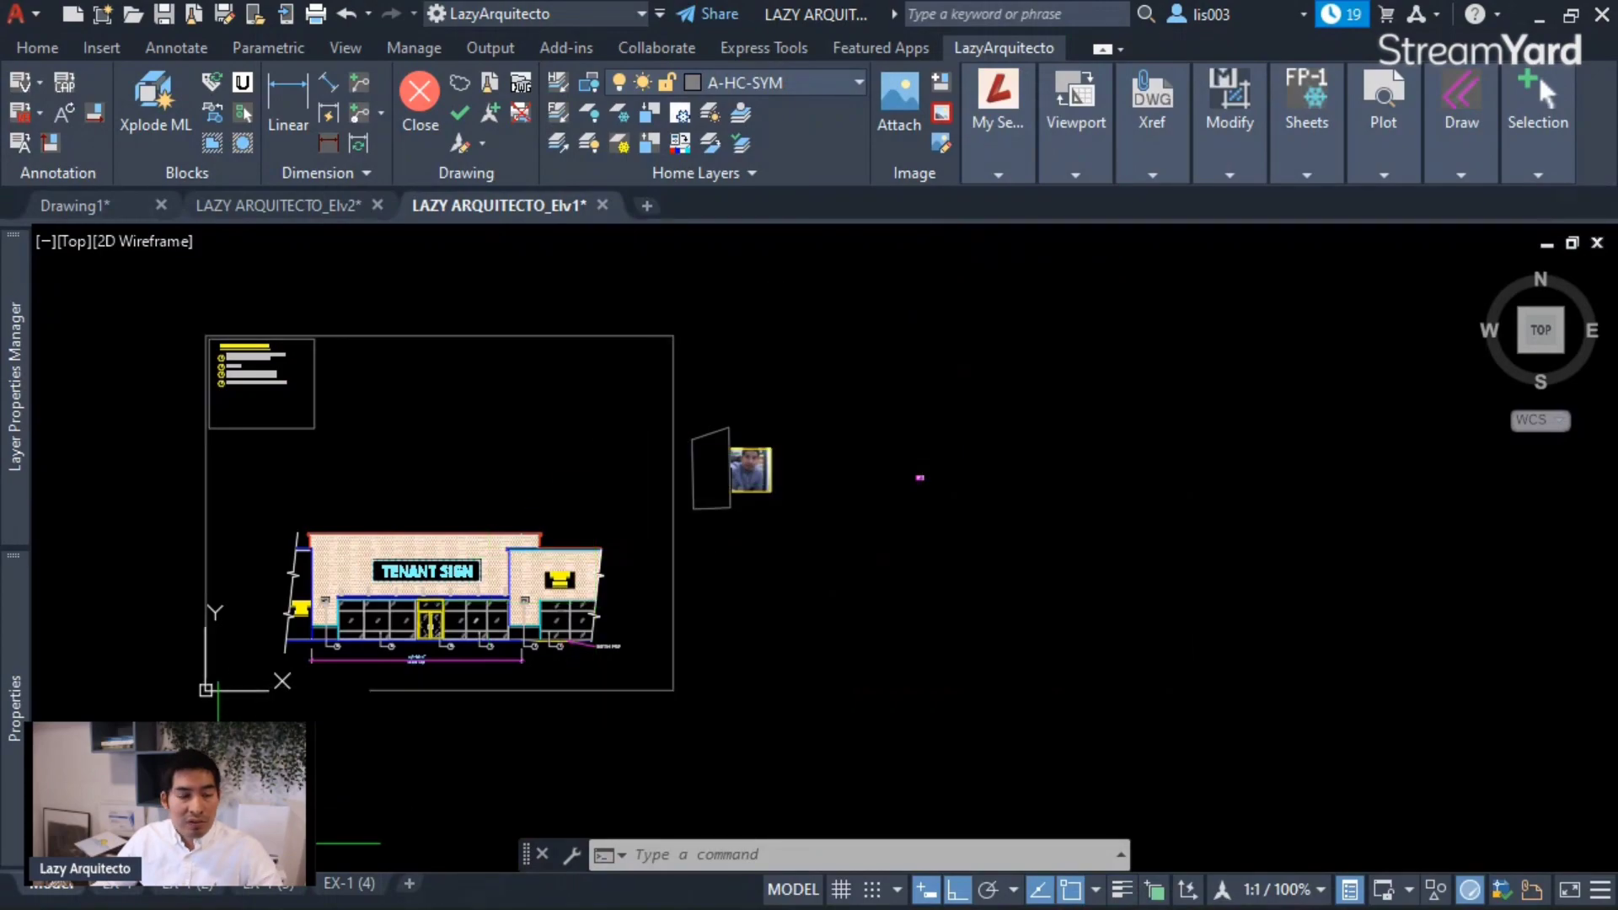
- Return to the EX-1 layout and undo the Vent Detail viewport's layer change
click(126, 885)
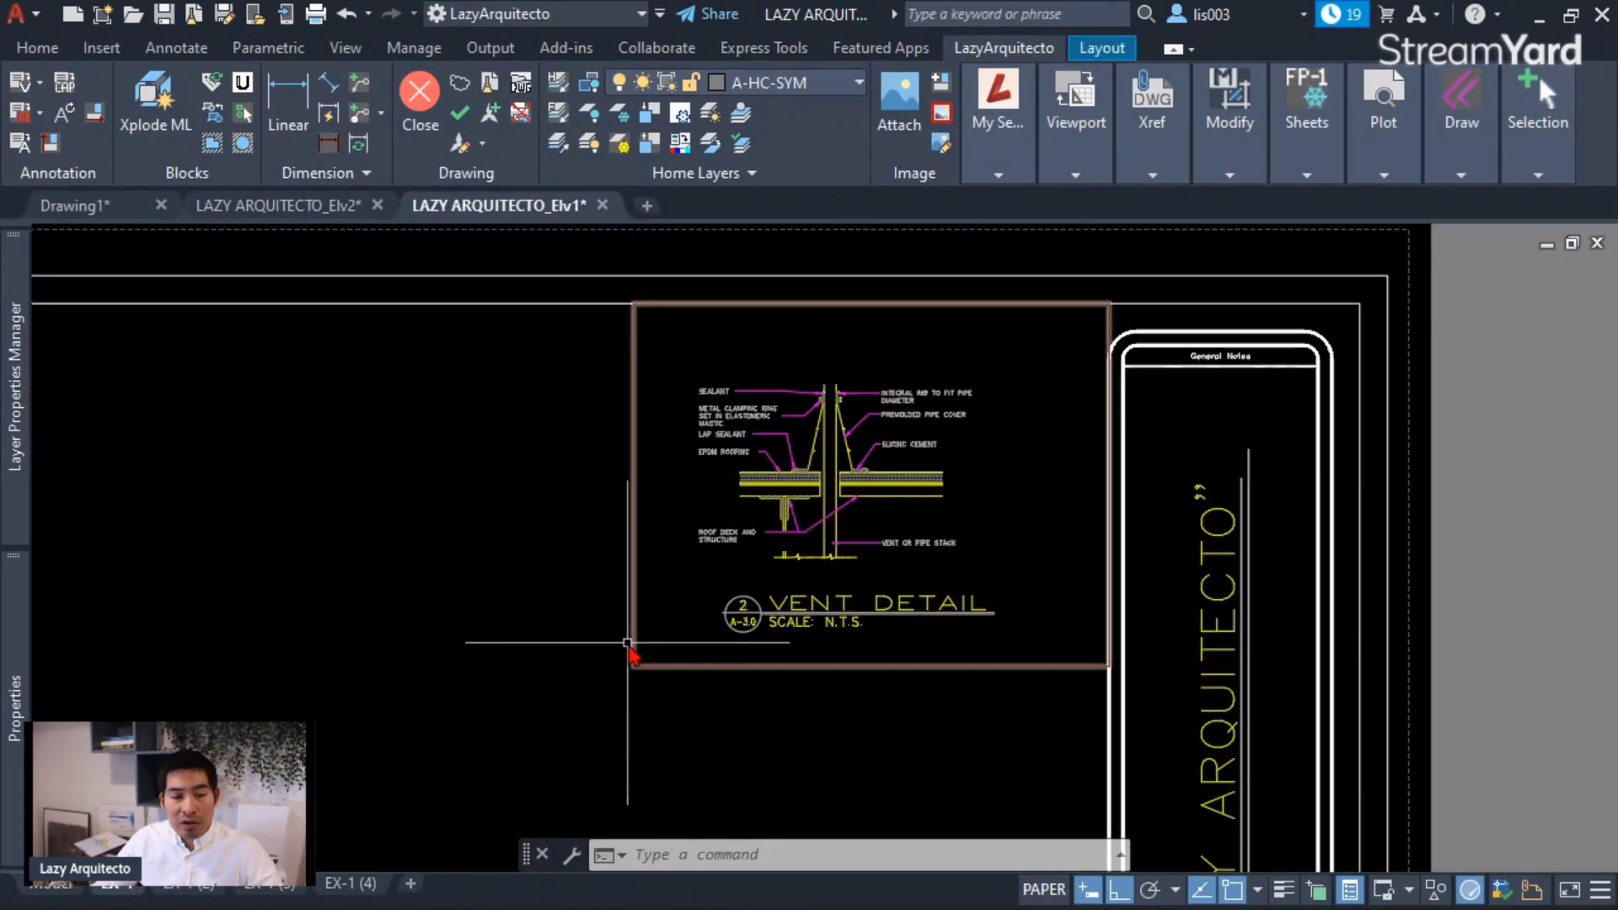
key(ctrl+z)
key(ctrl+z)
key(ctrl+z)
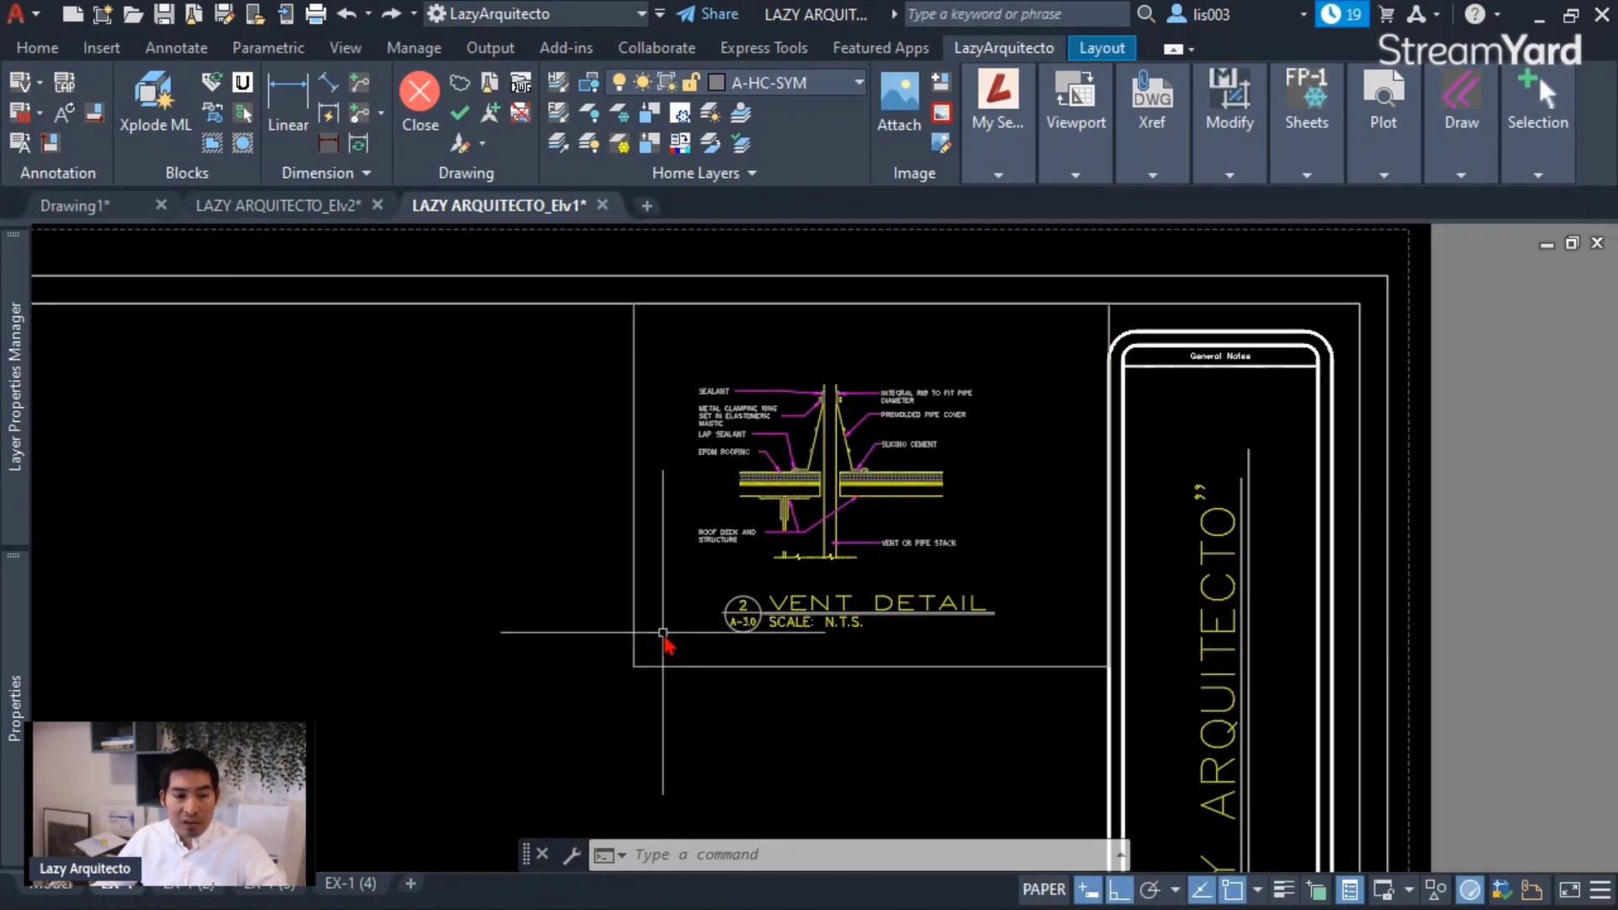
- Reselect the Vent Detail viewport with a crossing window to verify its layer after the undo, and clear the selection
click(635, 628)
key(Escape)
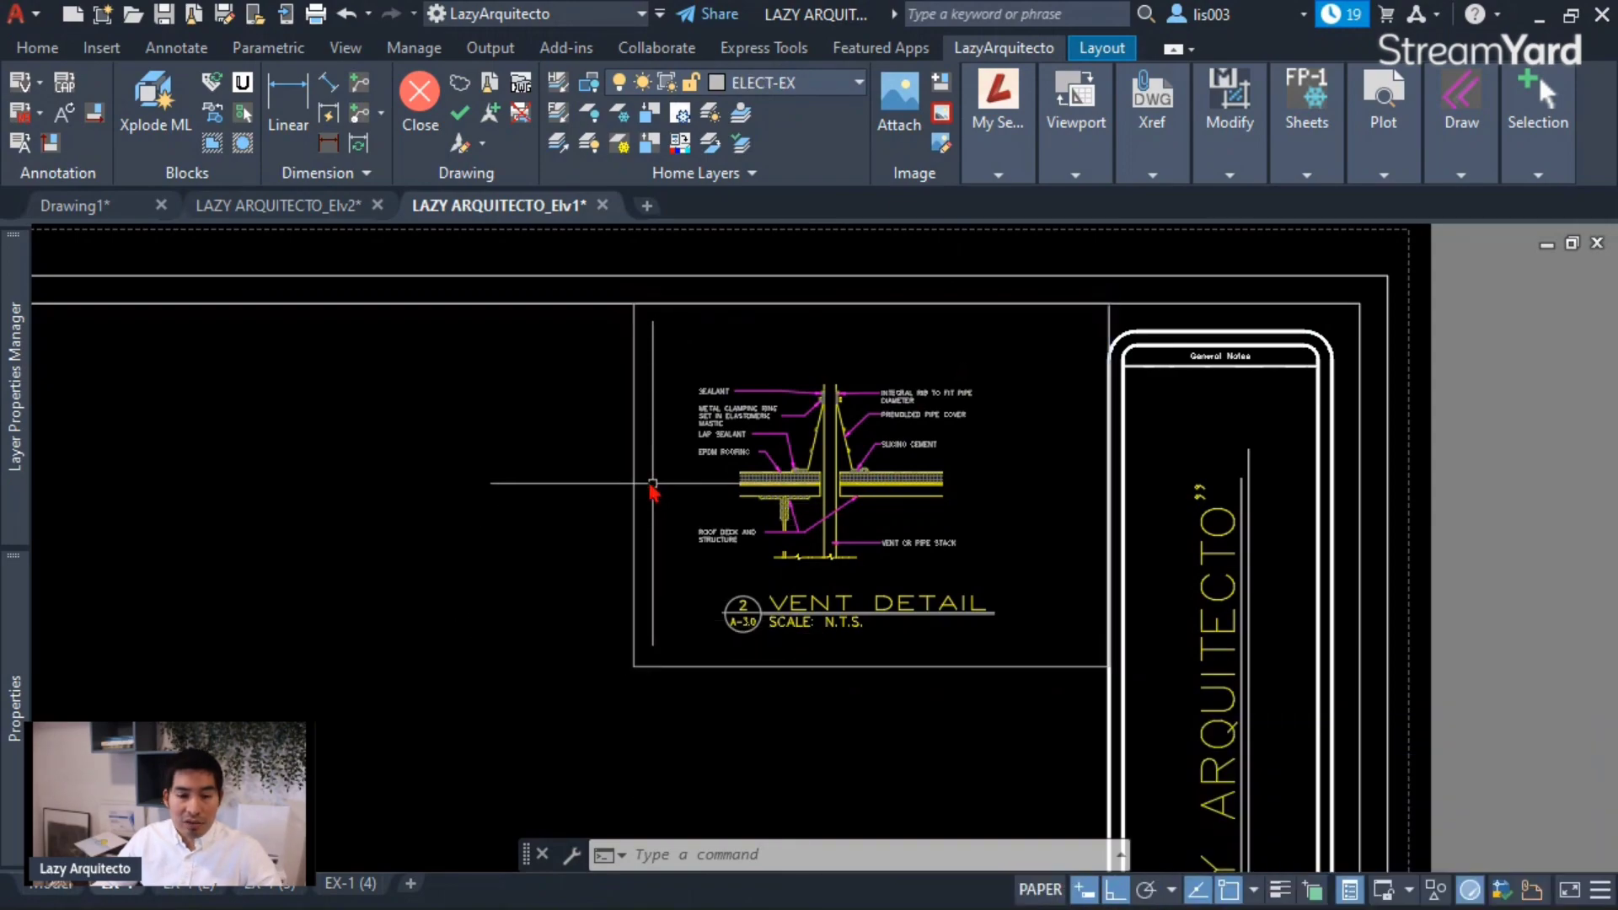
click(668, 366)
click(577, 373)
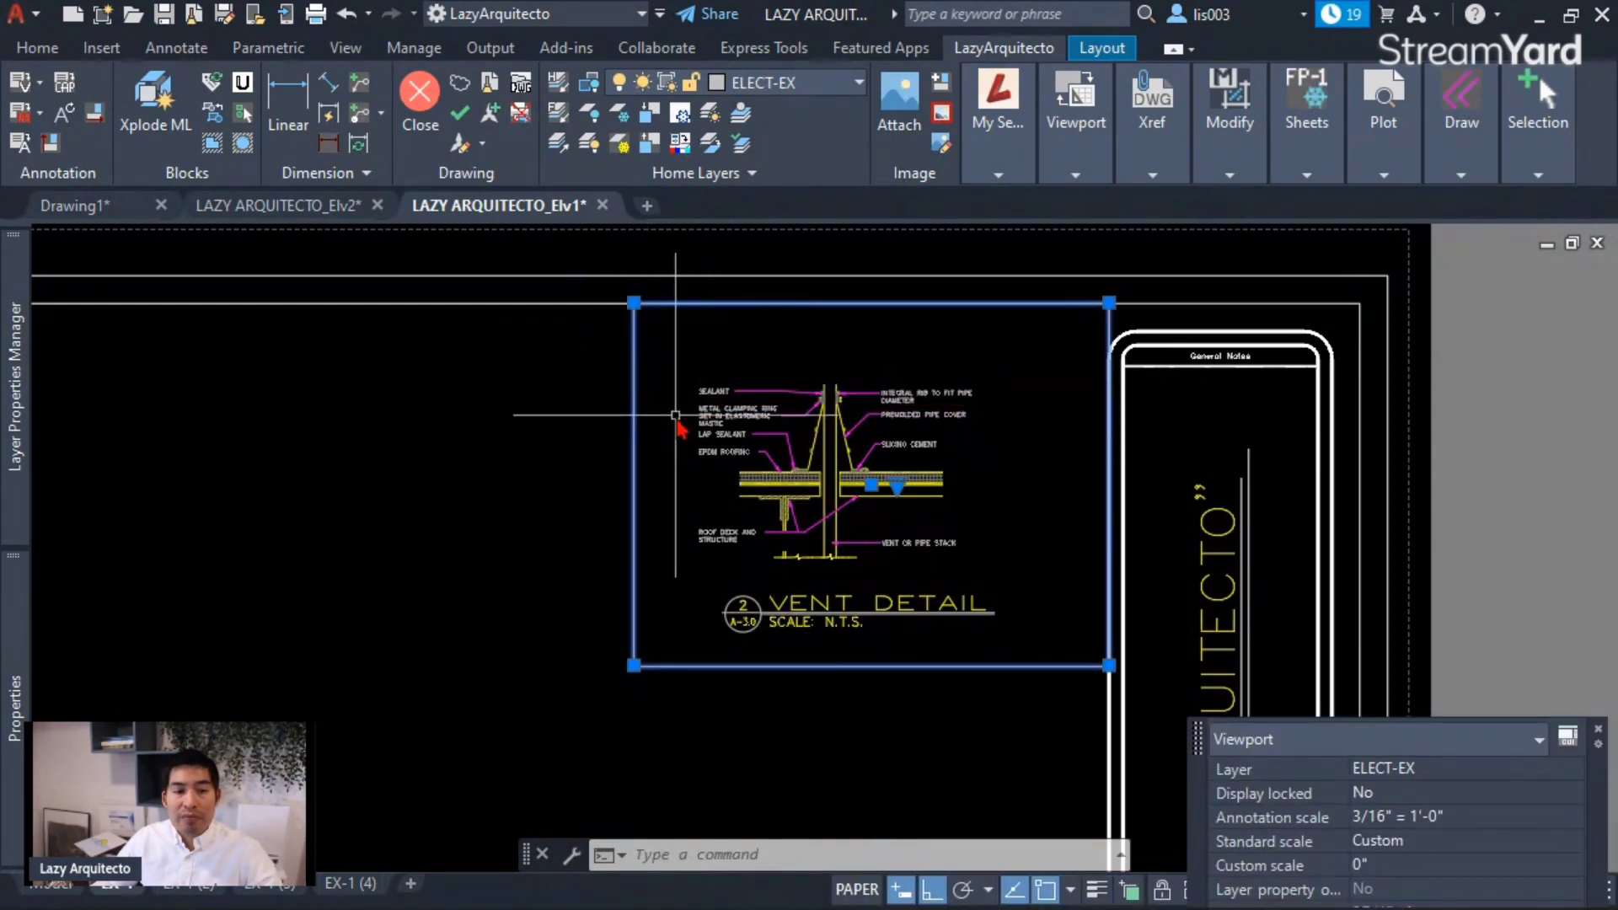
key(Escape)
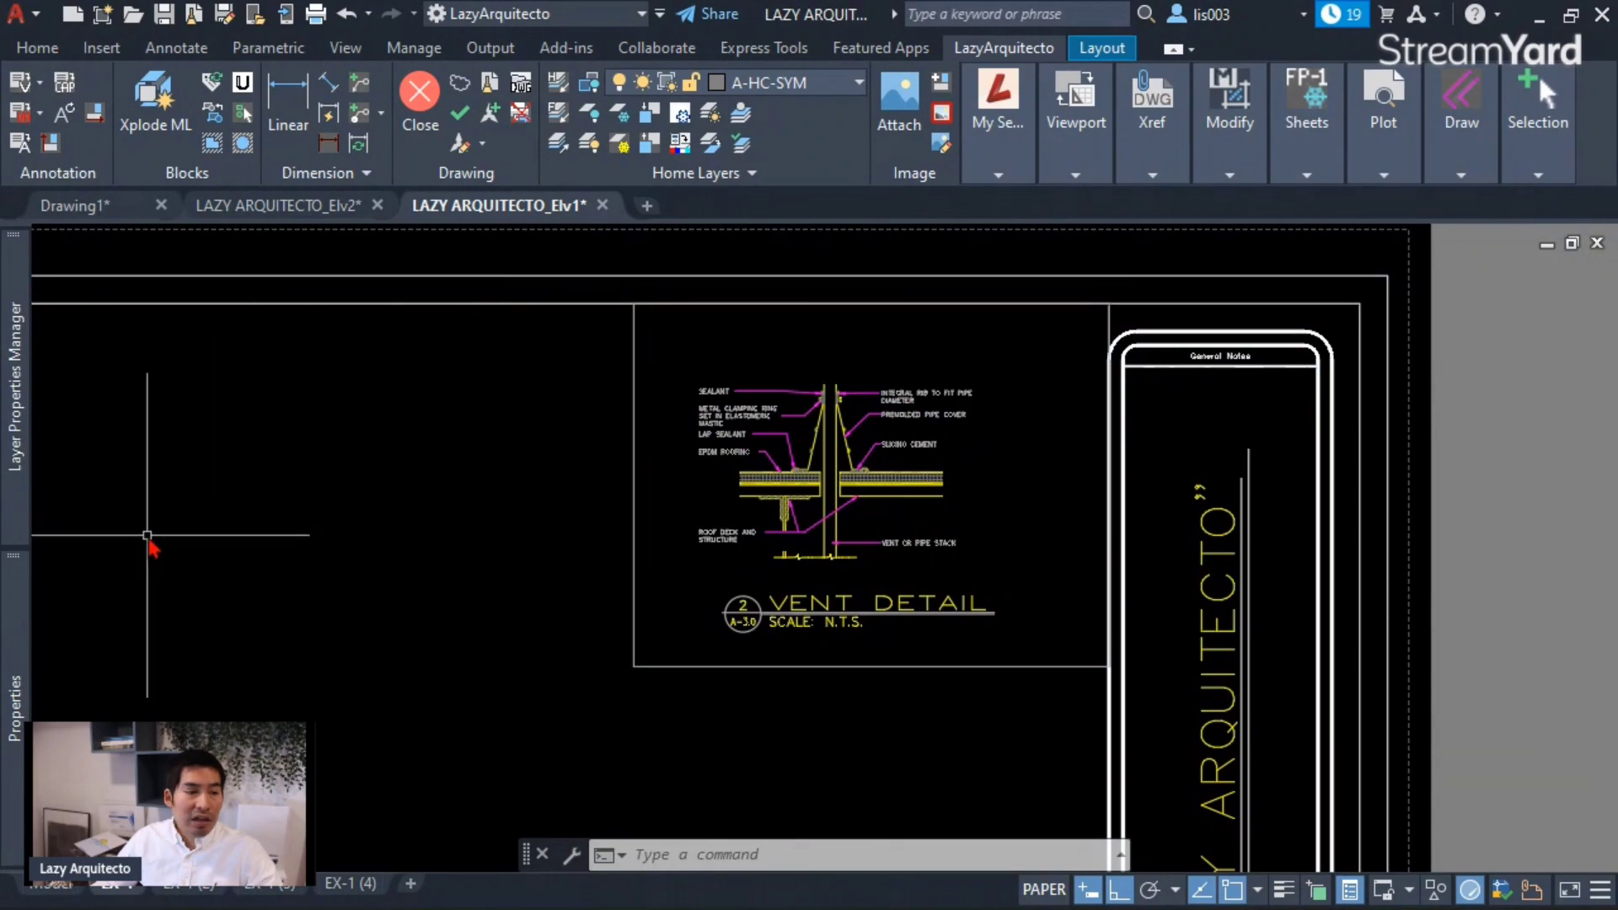
- Create a new layer named VIEWPORTS and make it non-plotting
mouse_move(28, 445)
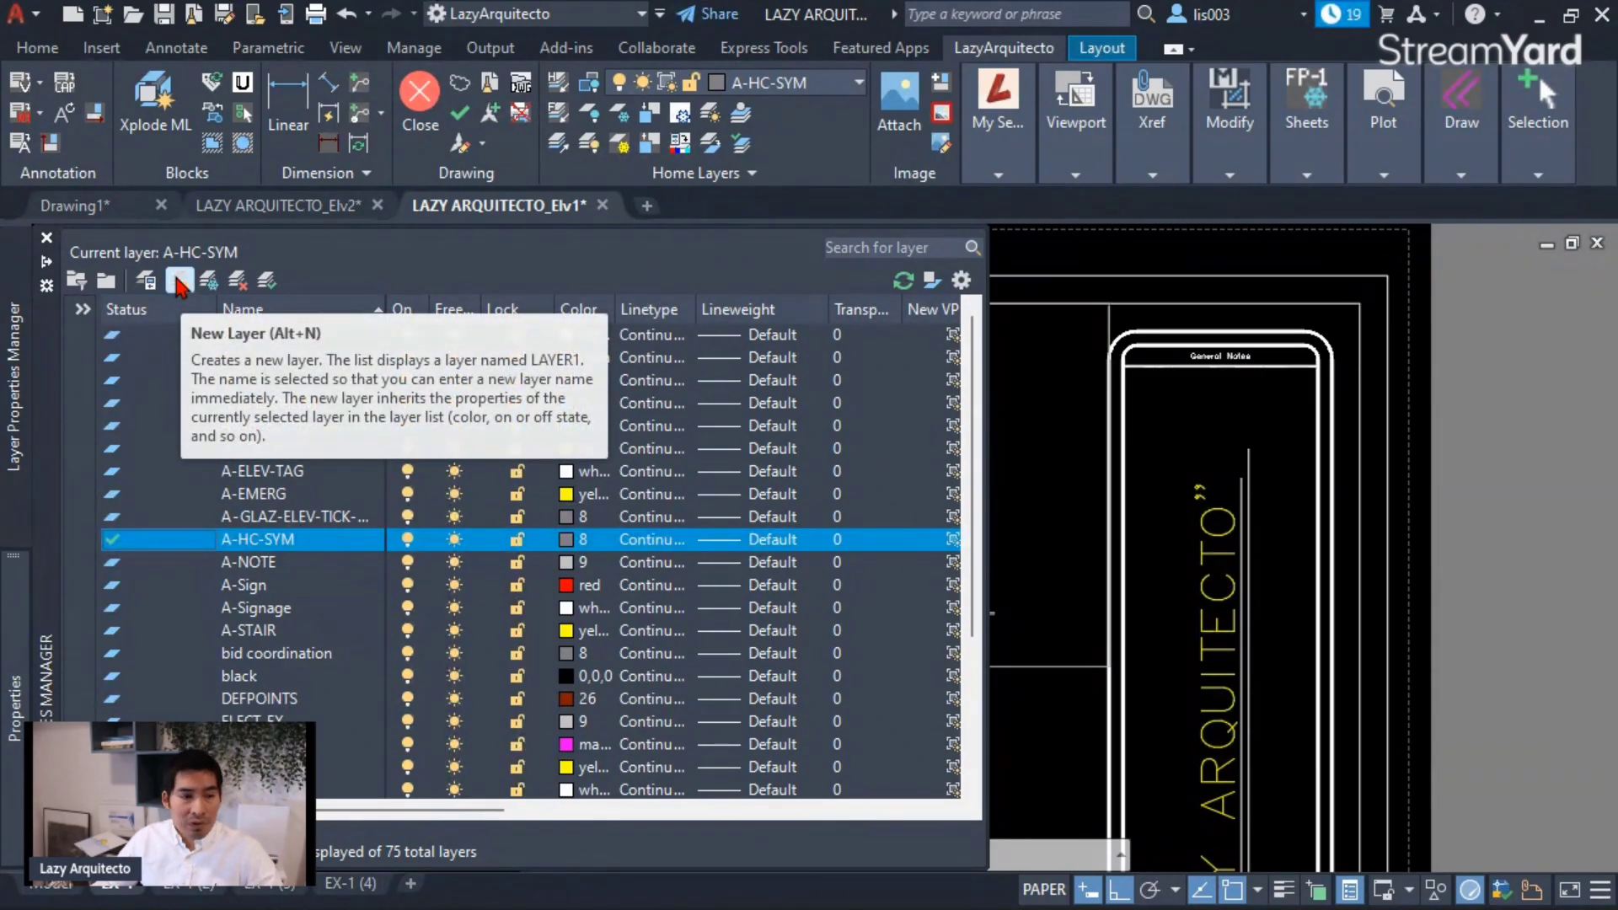
click(178, 282)
text(vi)
text(IEWPORT)
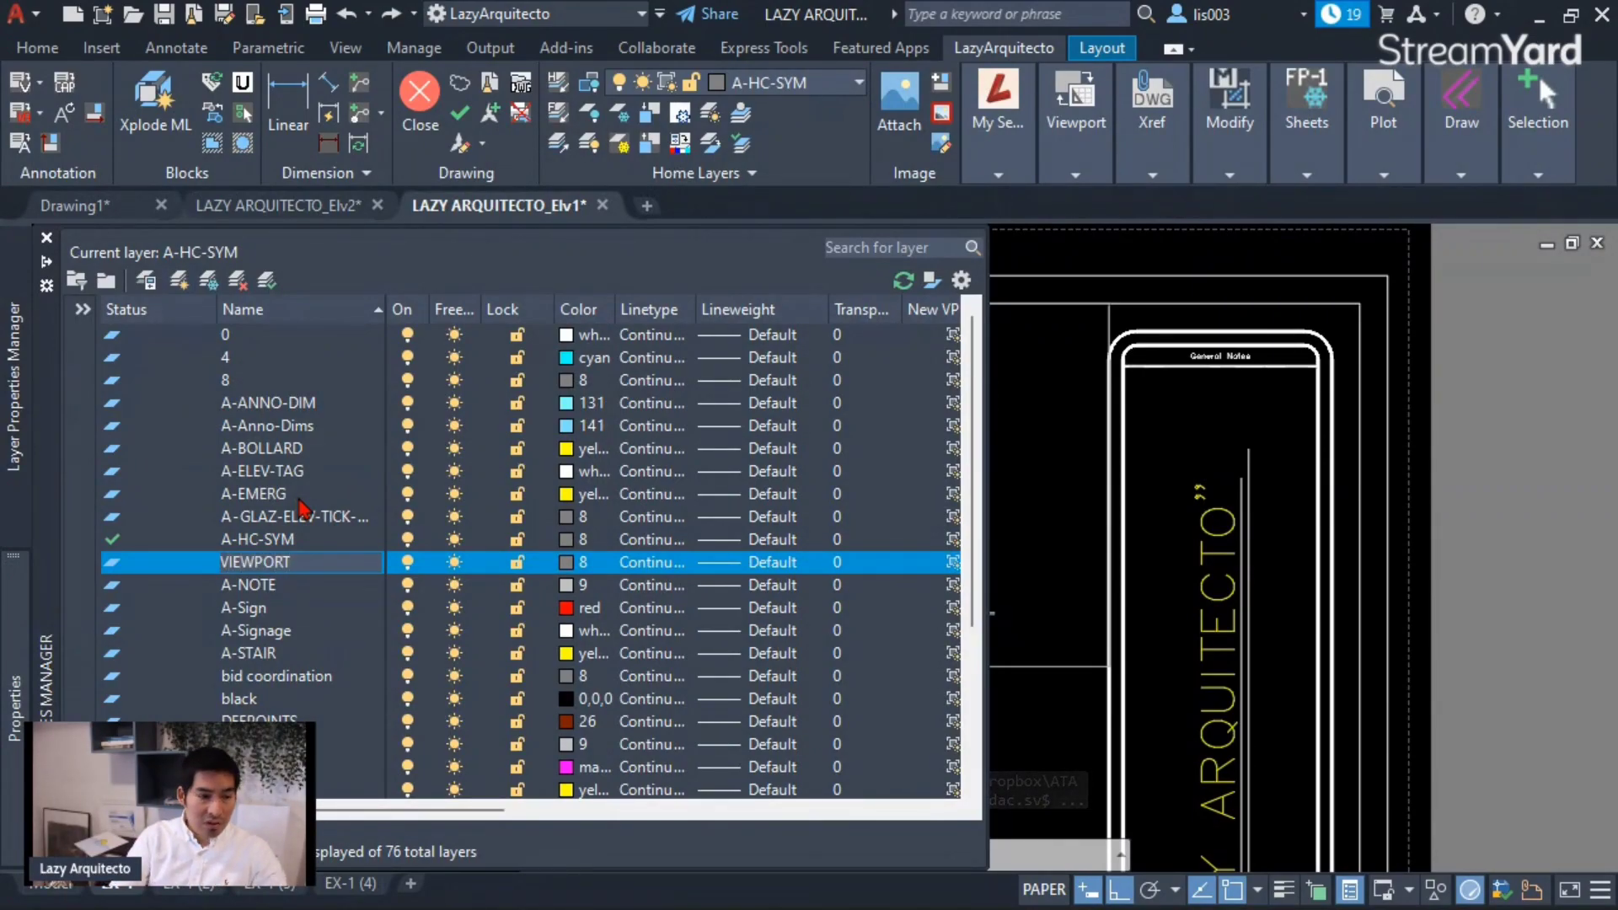
text(S)
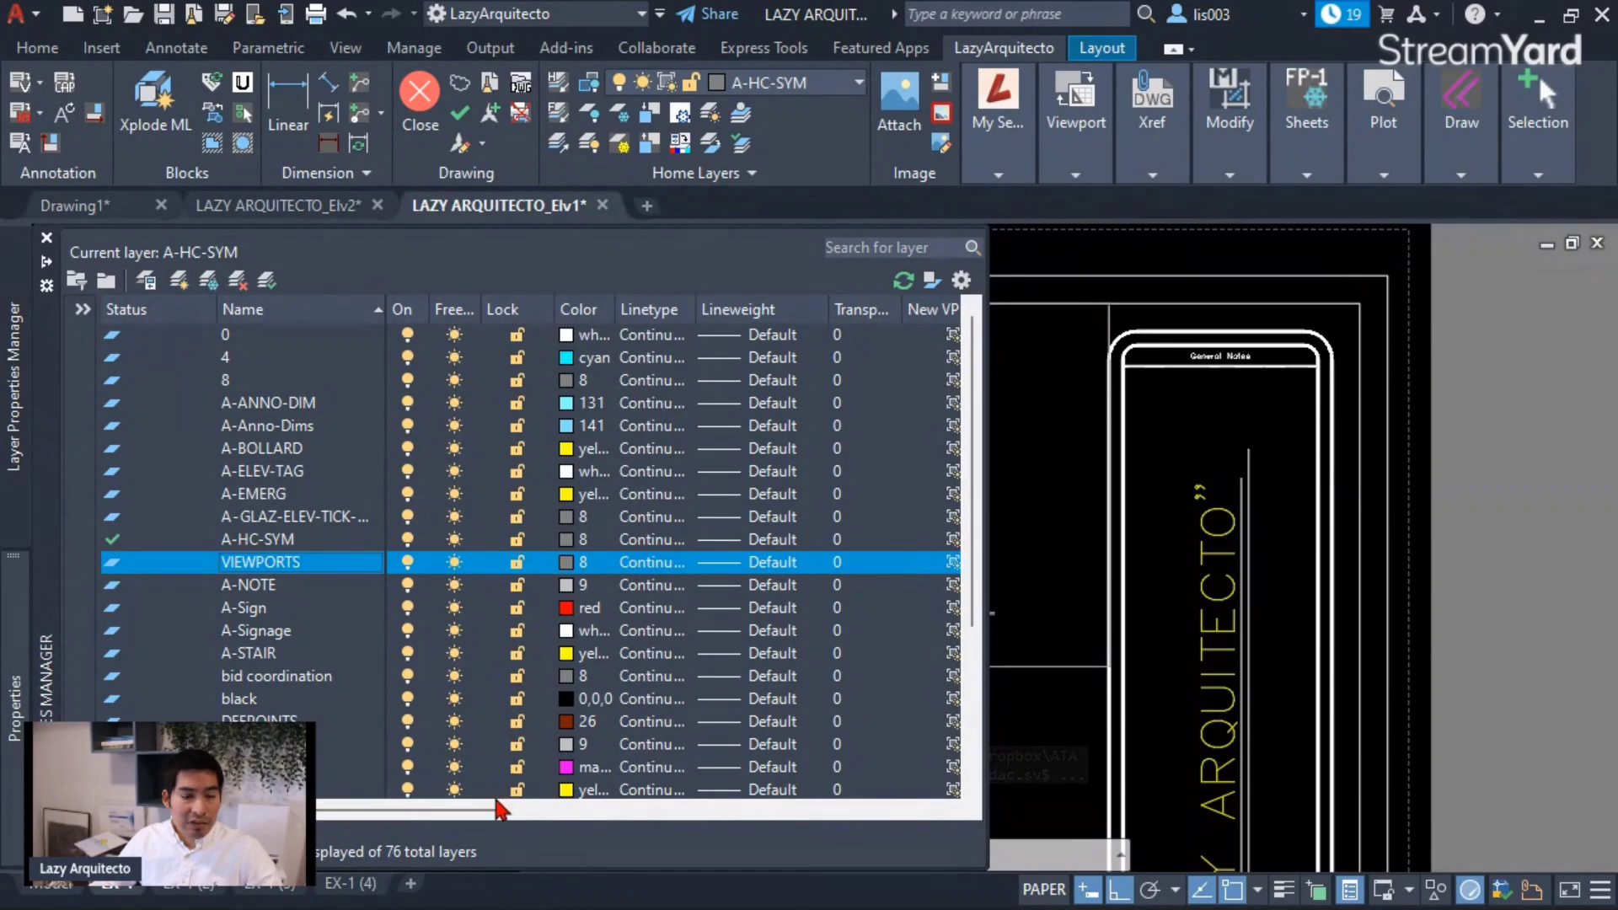
drag(499, 815, 792, 822)
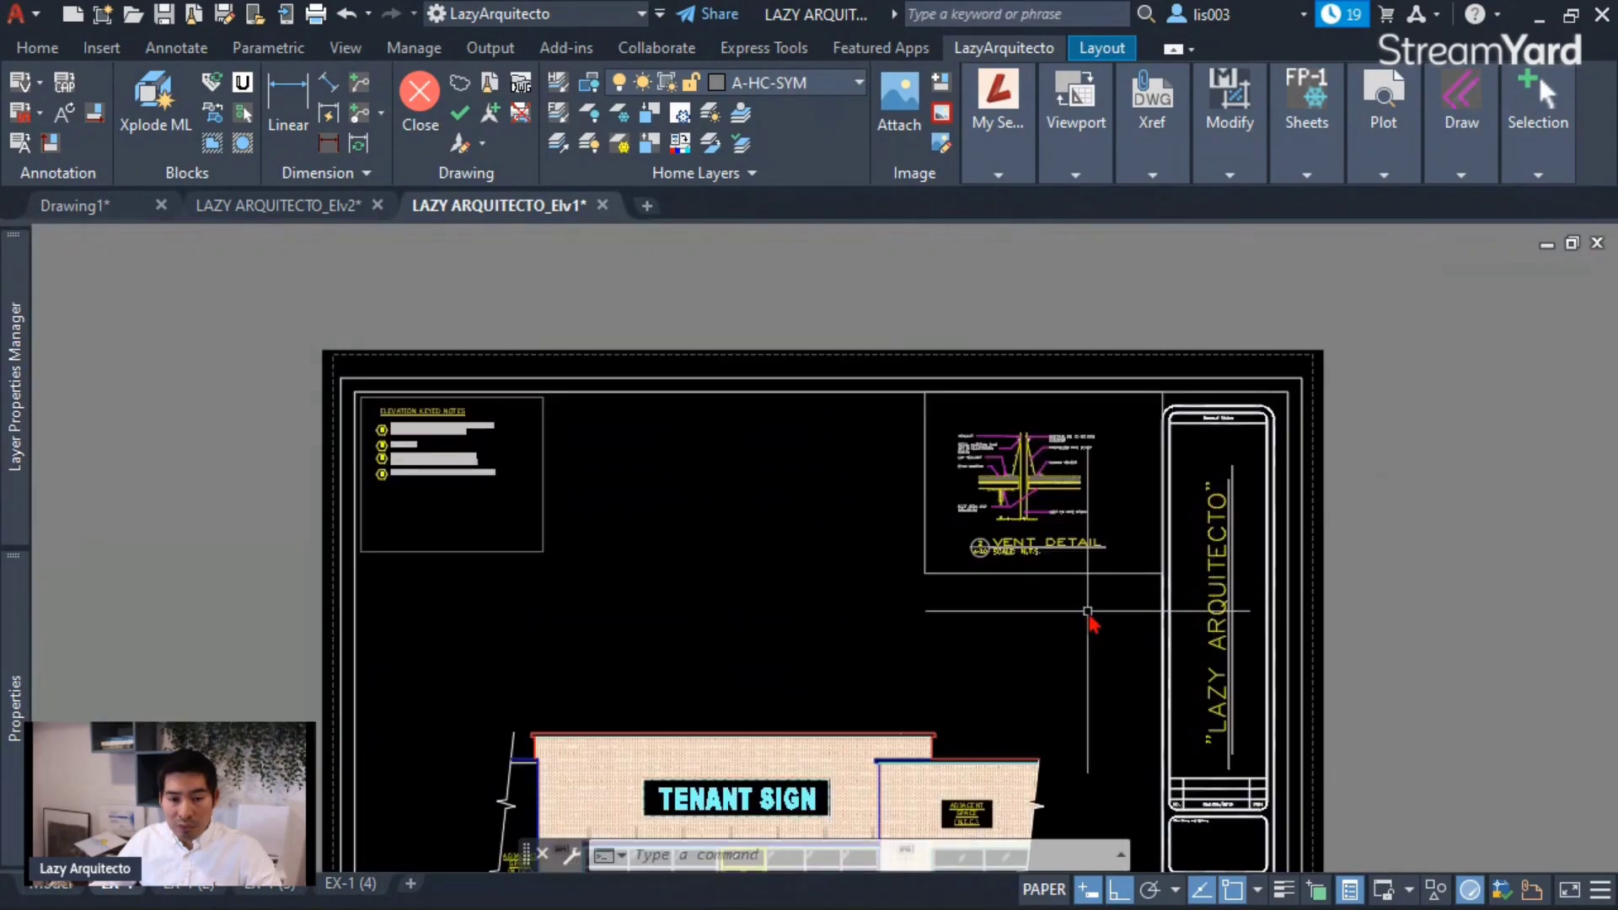
- Move the Vent Detail viewport to the VIEWPORTS layer and clear the selection
click(1089, 613)
click(1073, 569)
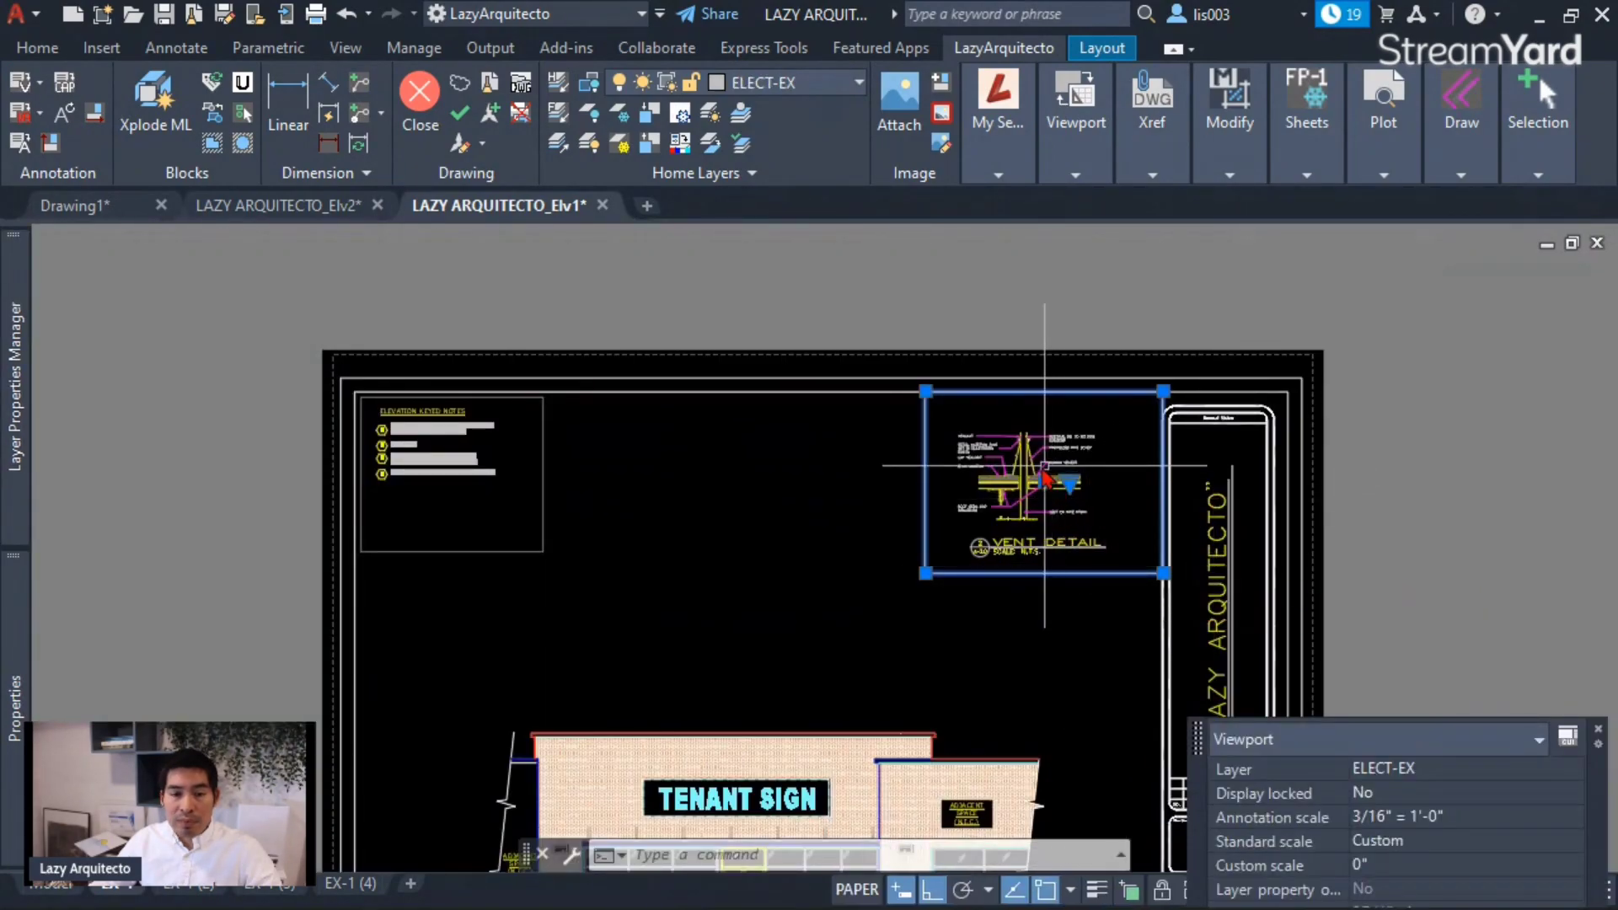
click(800, 81)
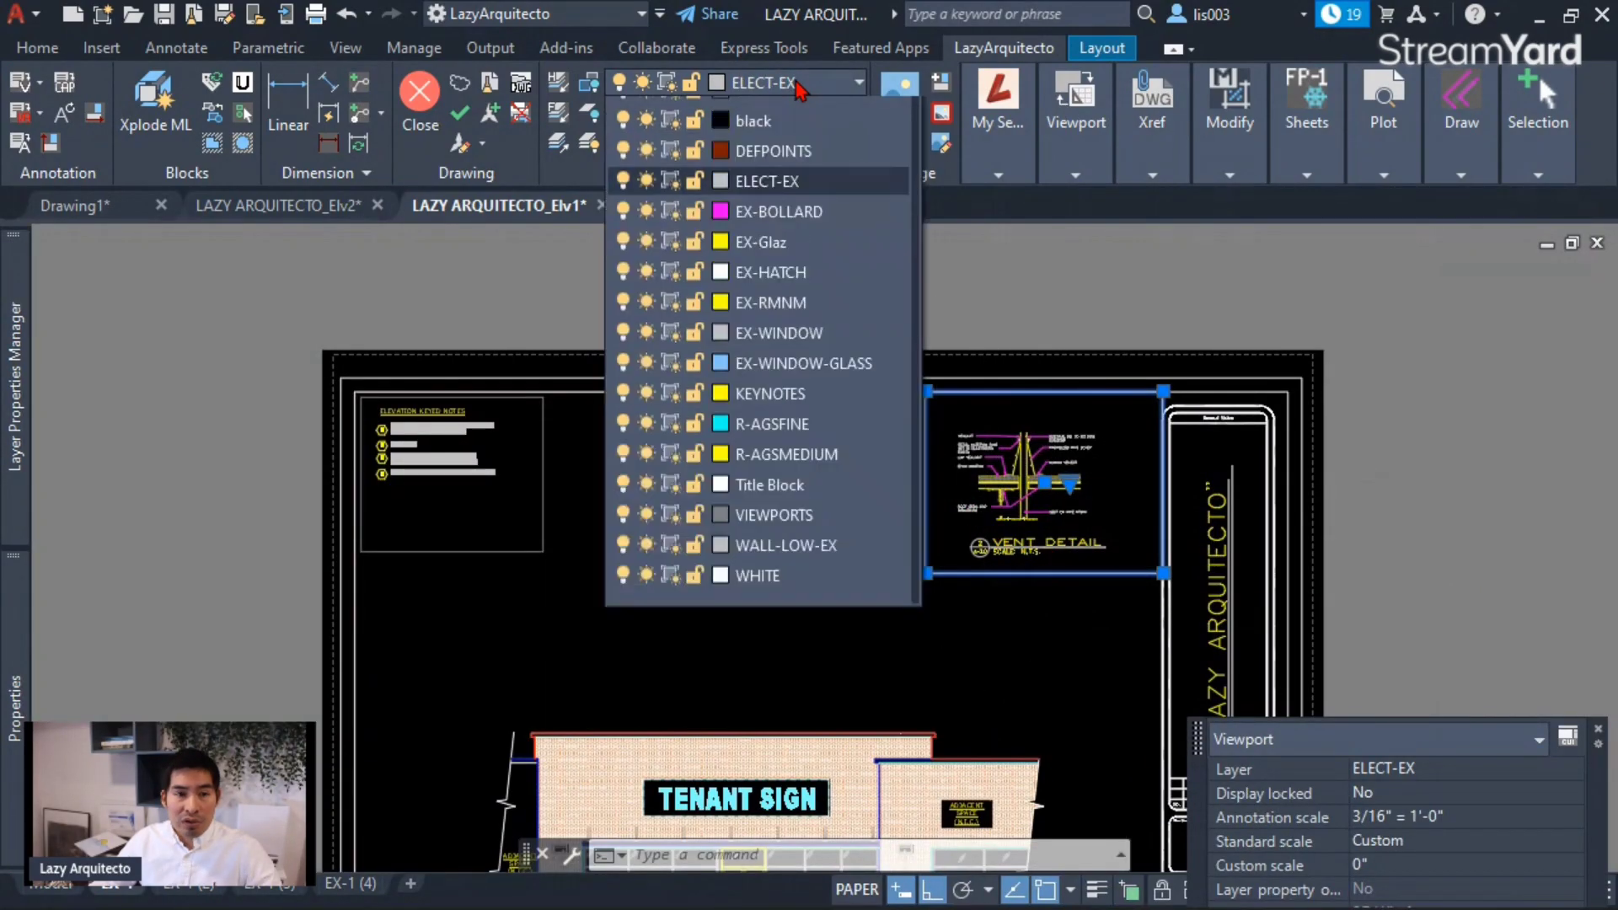
key(v)
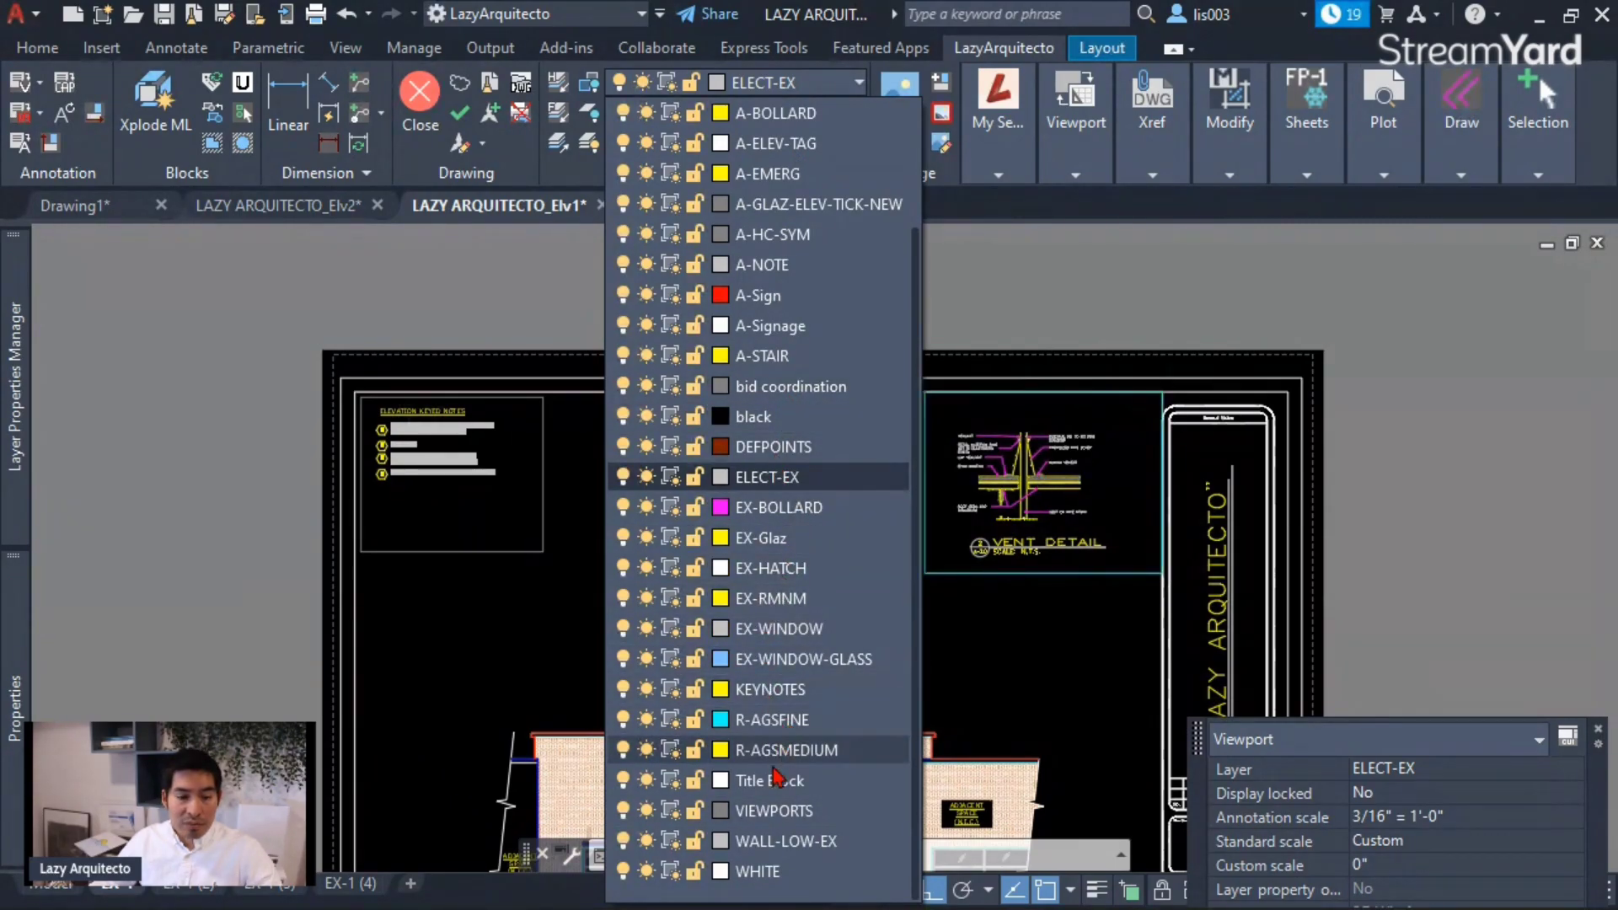
click(765, 811)
click(896, 643)
key(Escape)
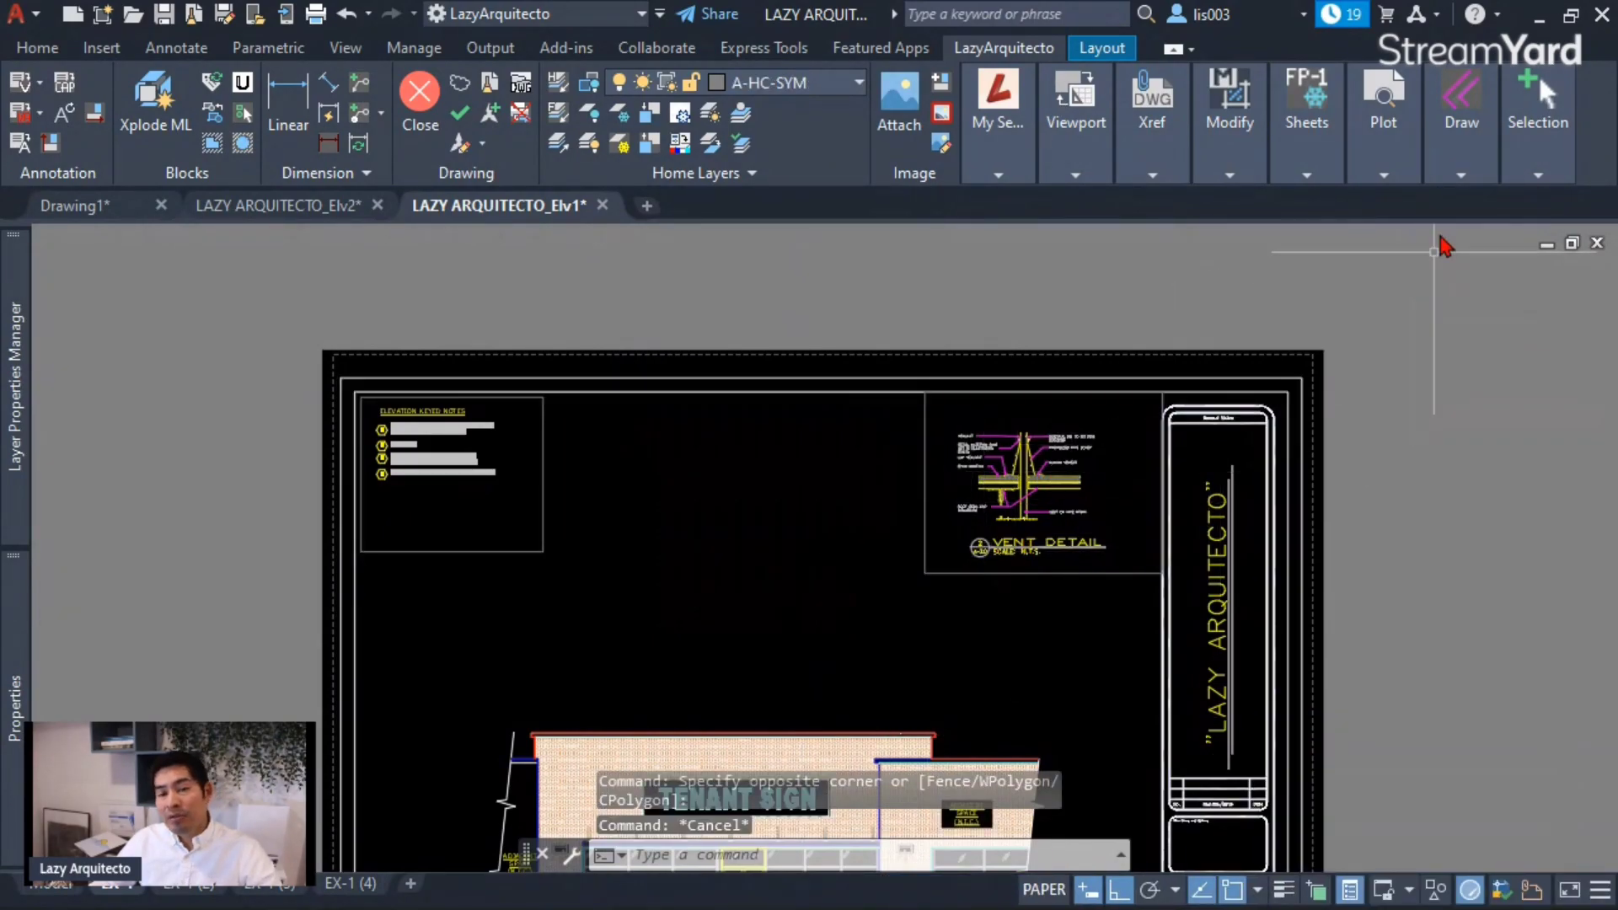
- Preview the plot to check the Vent Detail viewport border on the VIEWPORTS layer, and close the preview
mouse_move(1405, 148)
click(1377, 221)
scroll(1053, 253, up, 3)
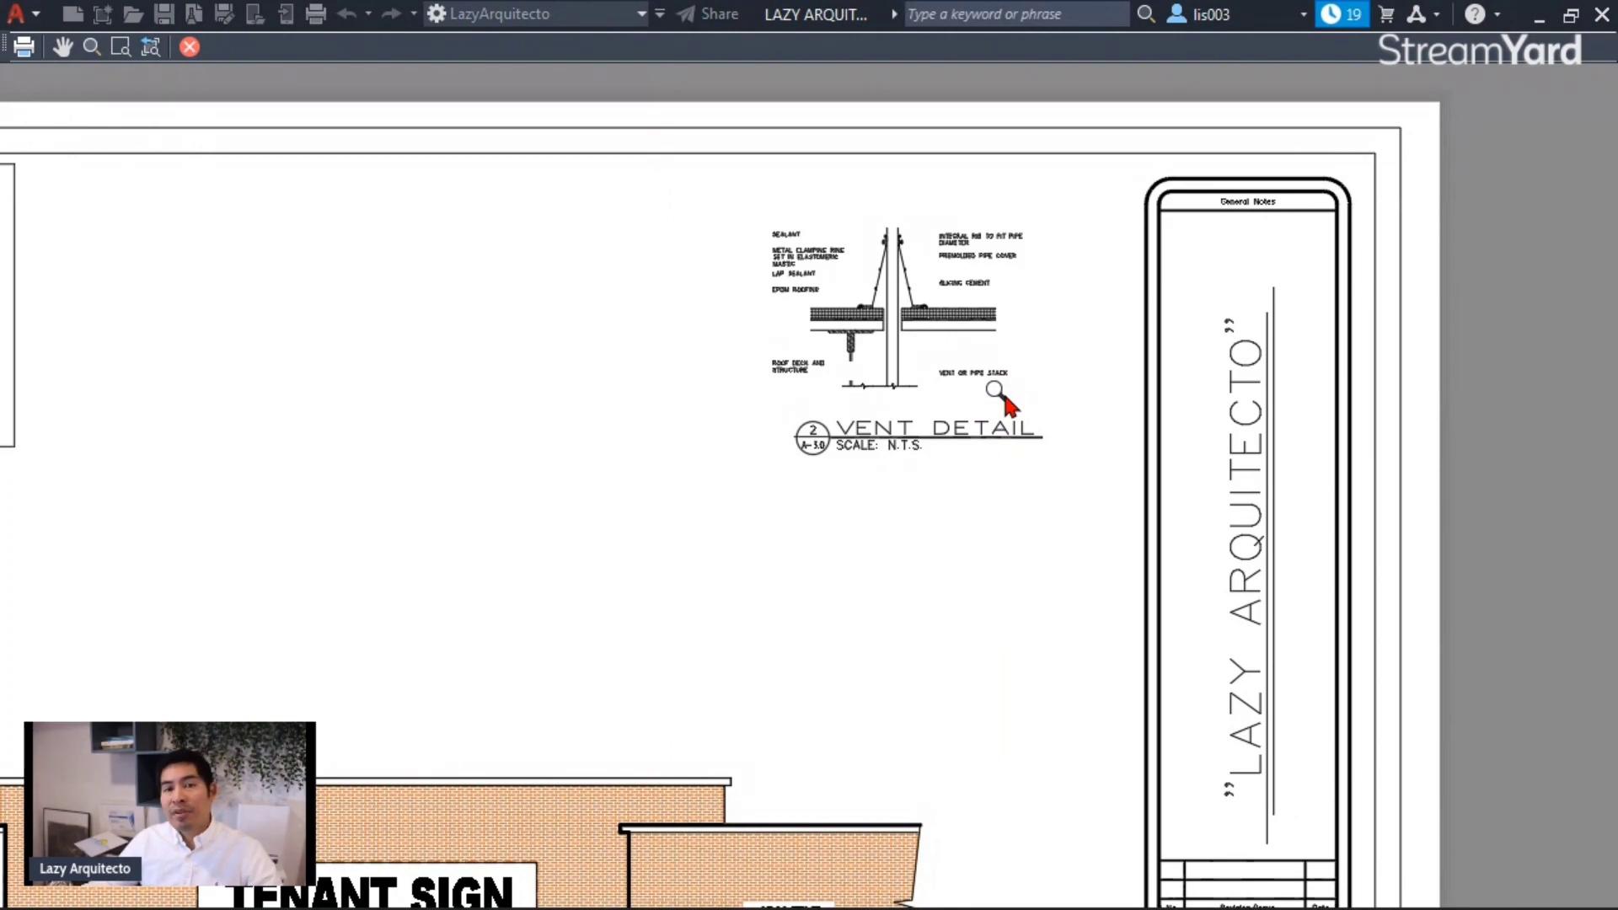
key(Escape)
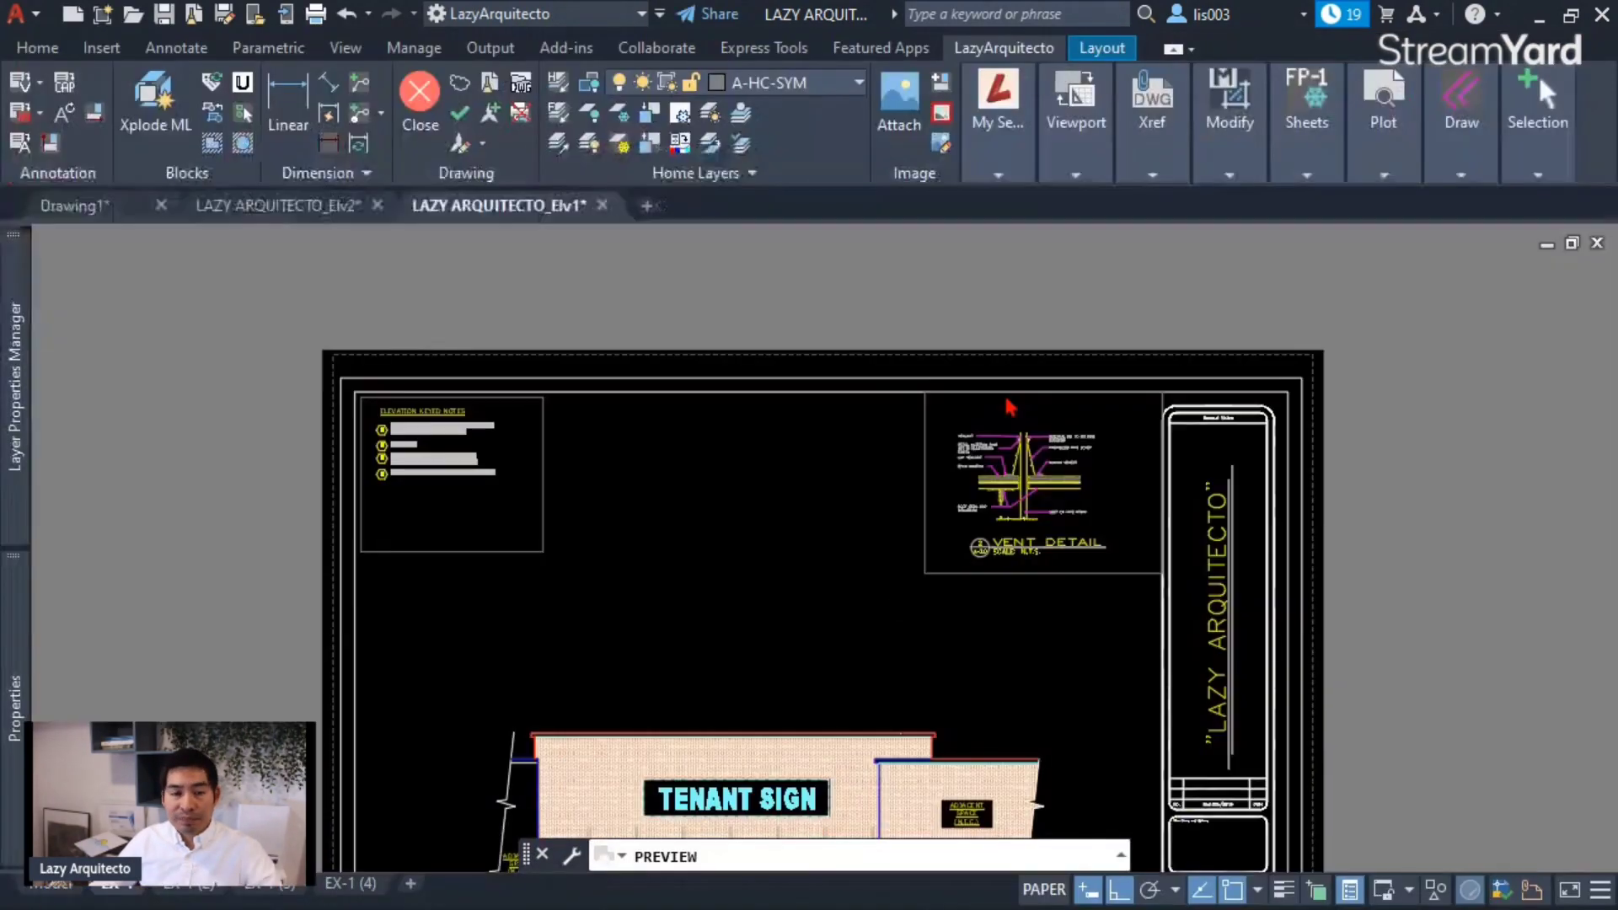
- Switch to model space, examine the frames around the two images beside the elevation, and regenerate the drawing
key(ctrl+Page_Up)
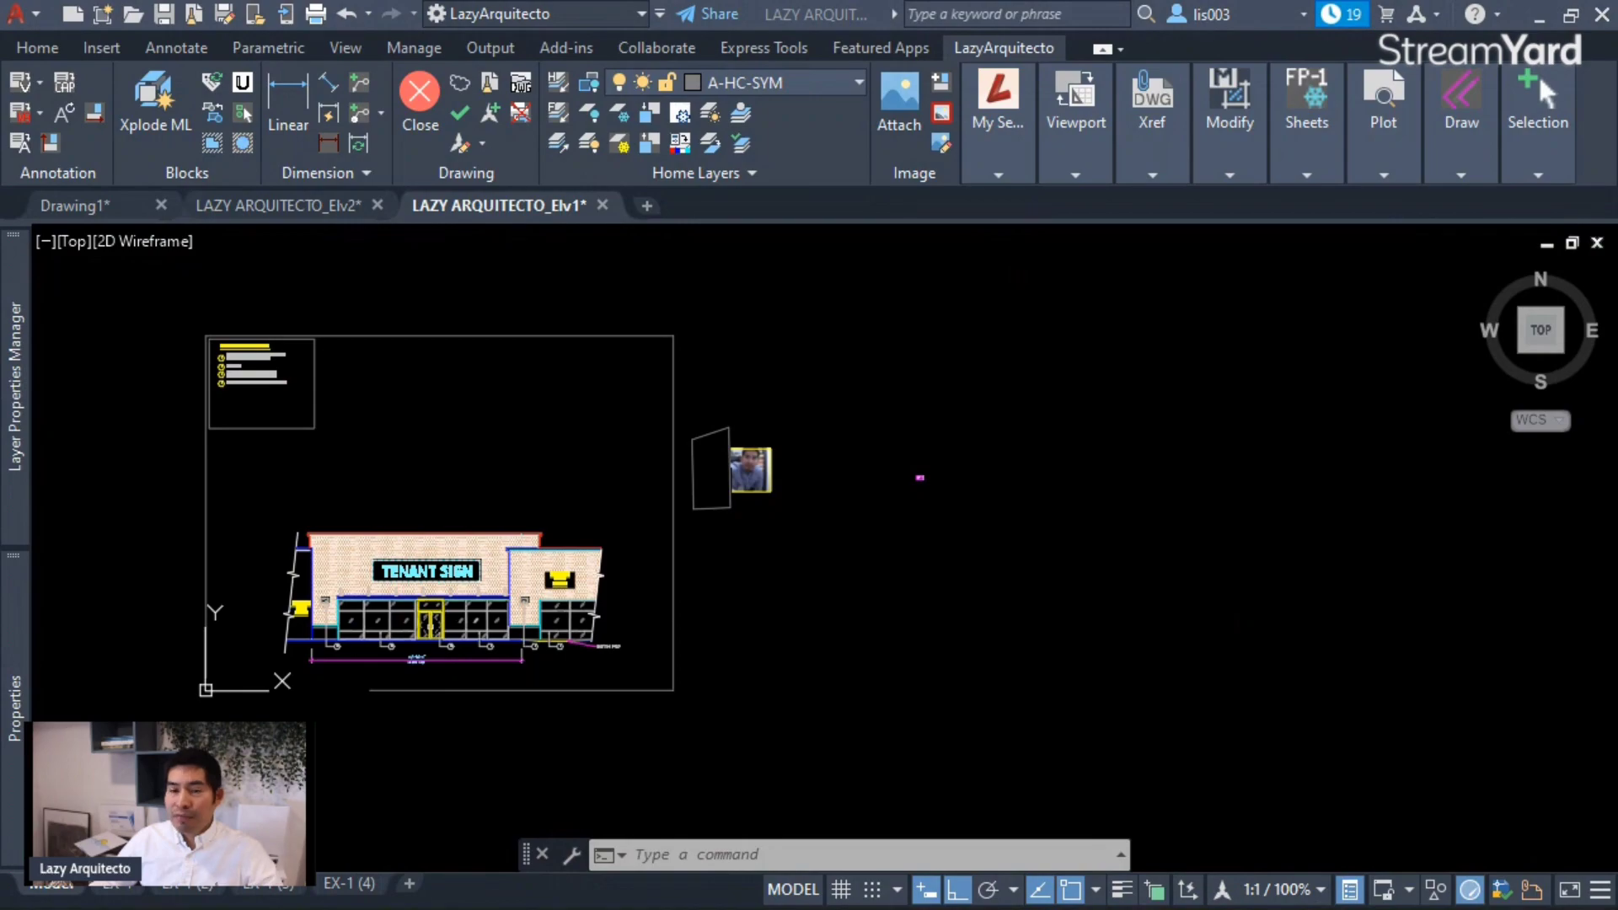
scroll(776, 455, up, 3)
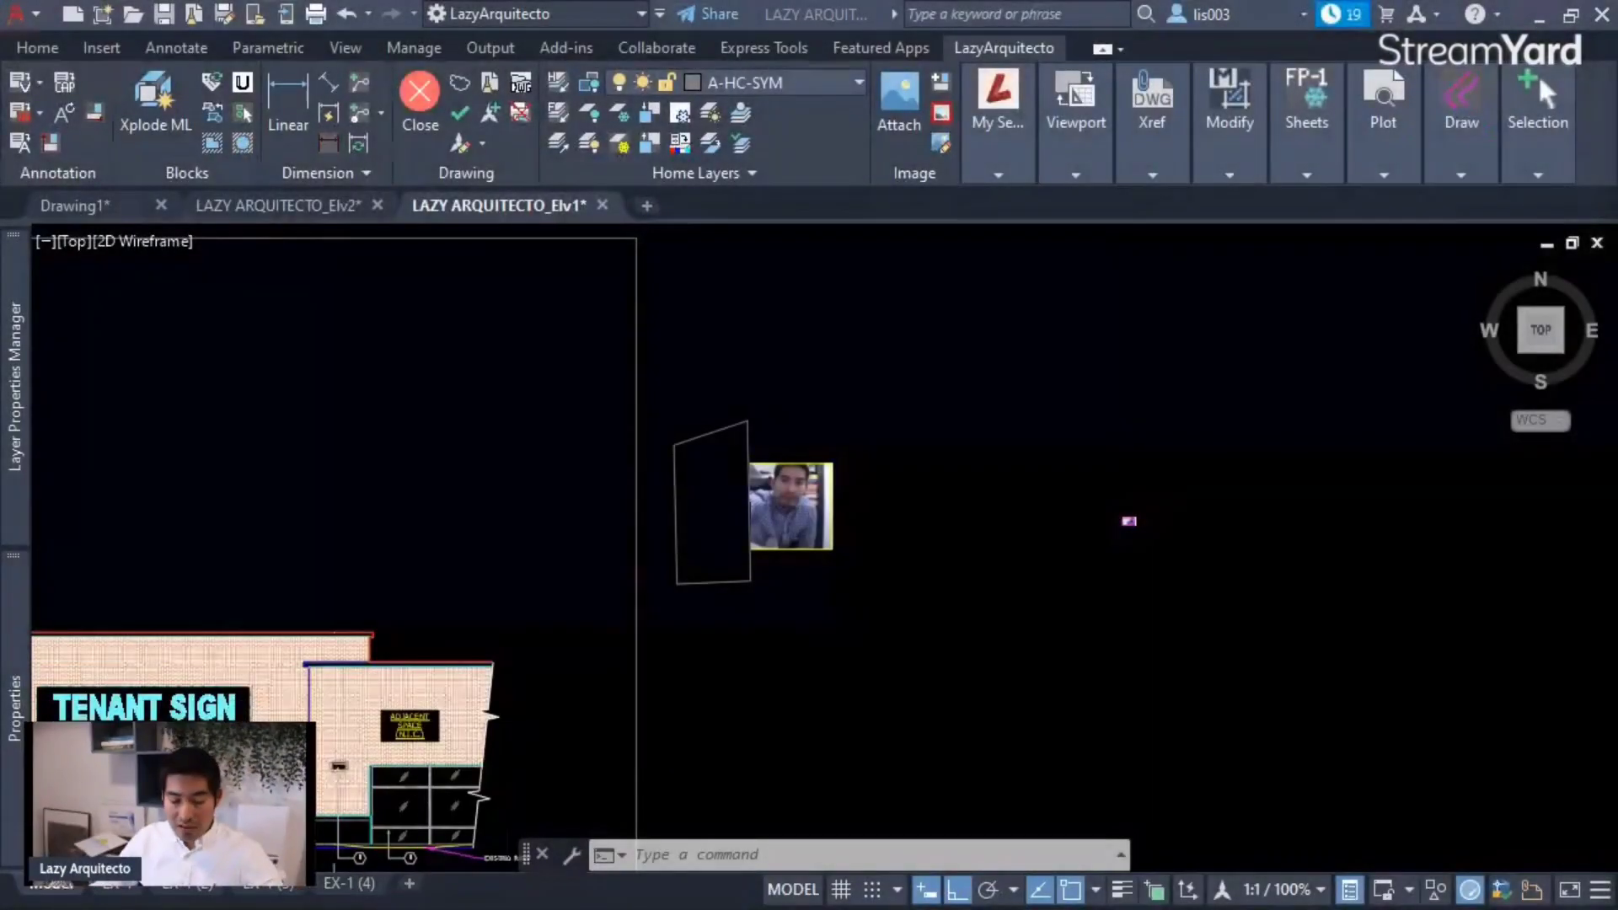
click(841, 708)
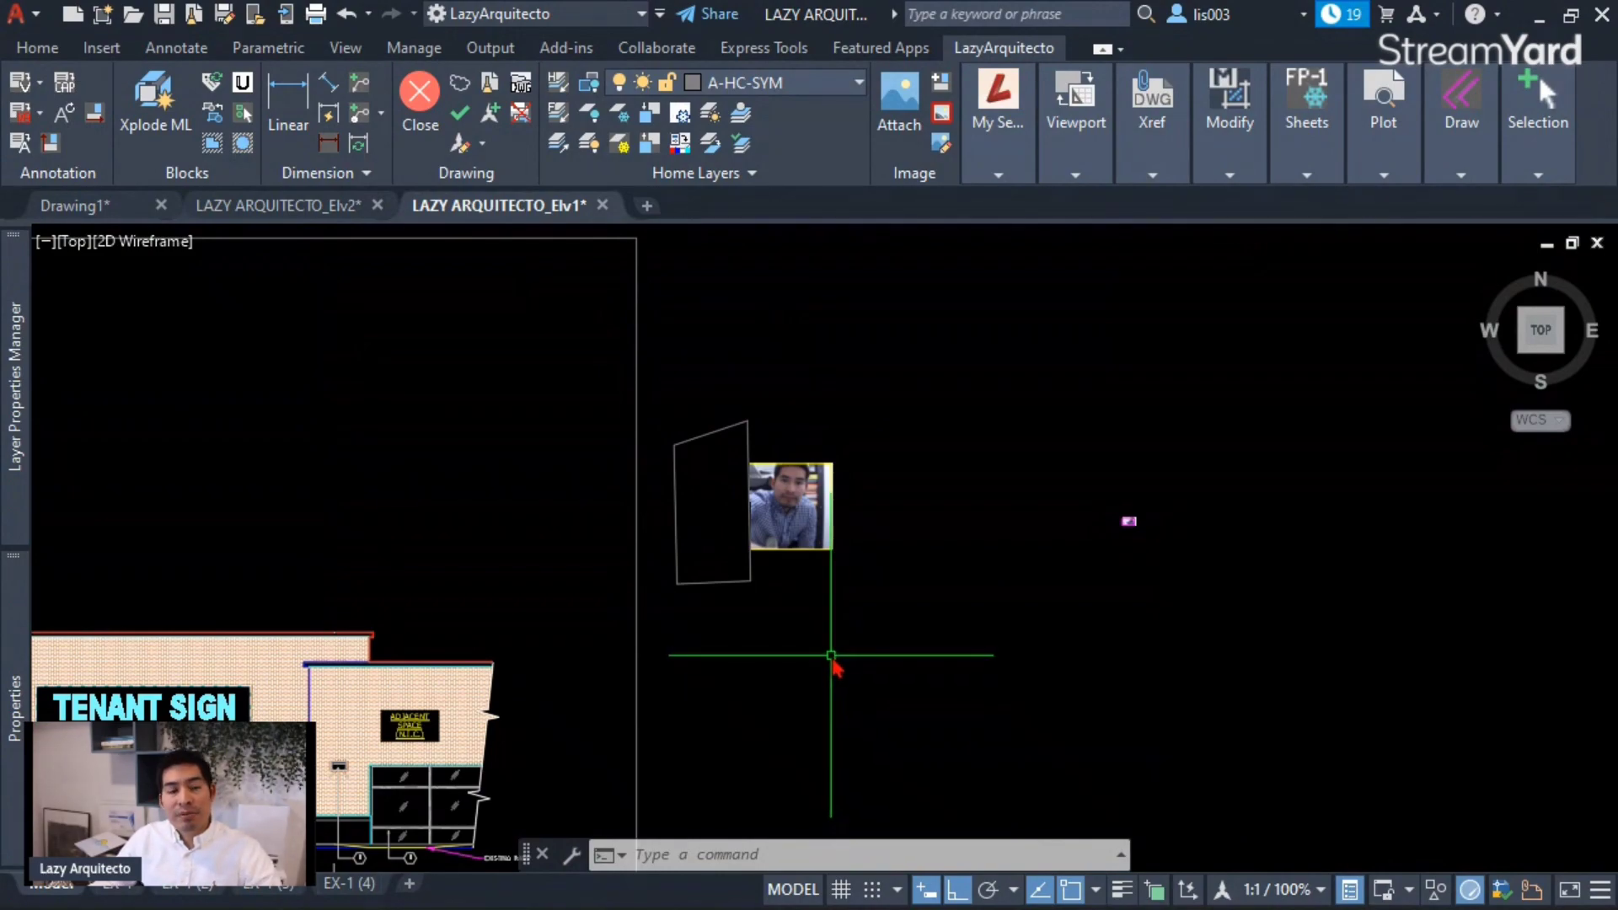
scroll(823, 575, up, 3)
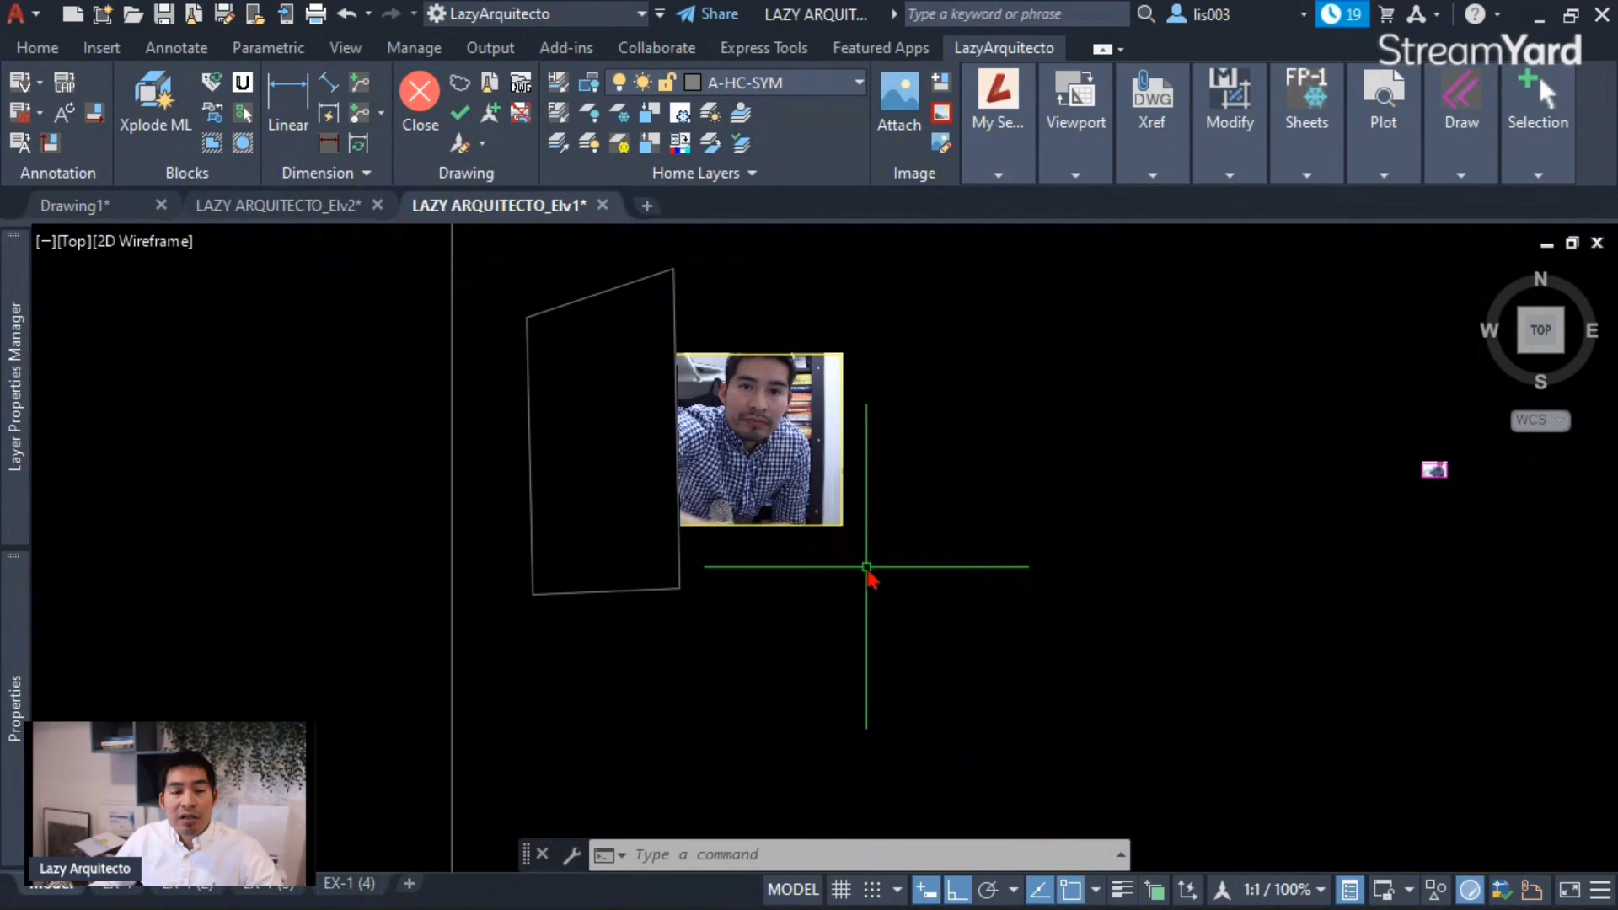
middle_drag(867, 560, 856, 606)
scroll(851, 511, up, 5)
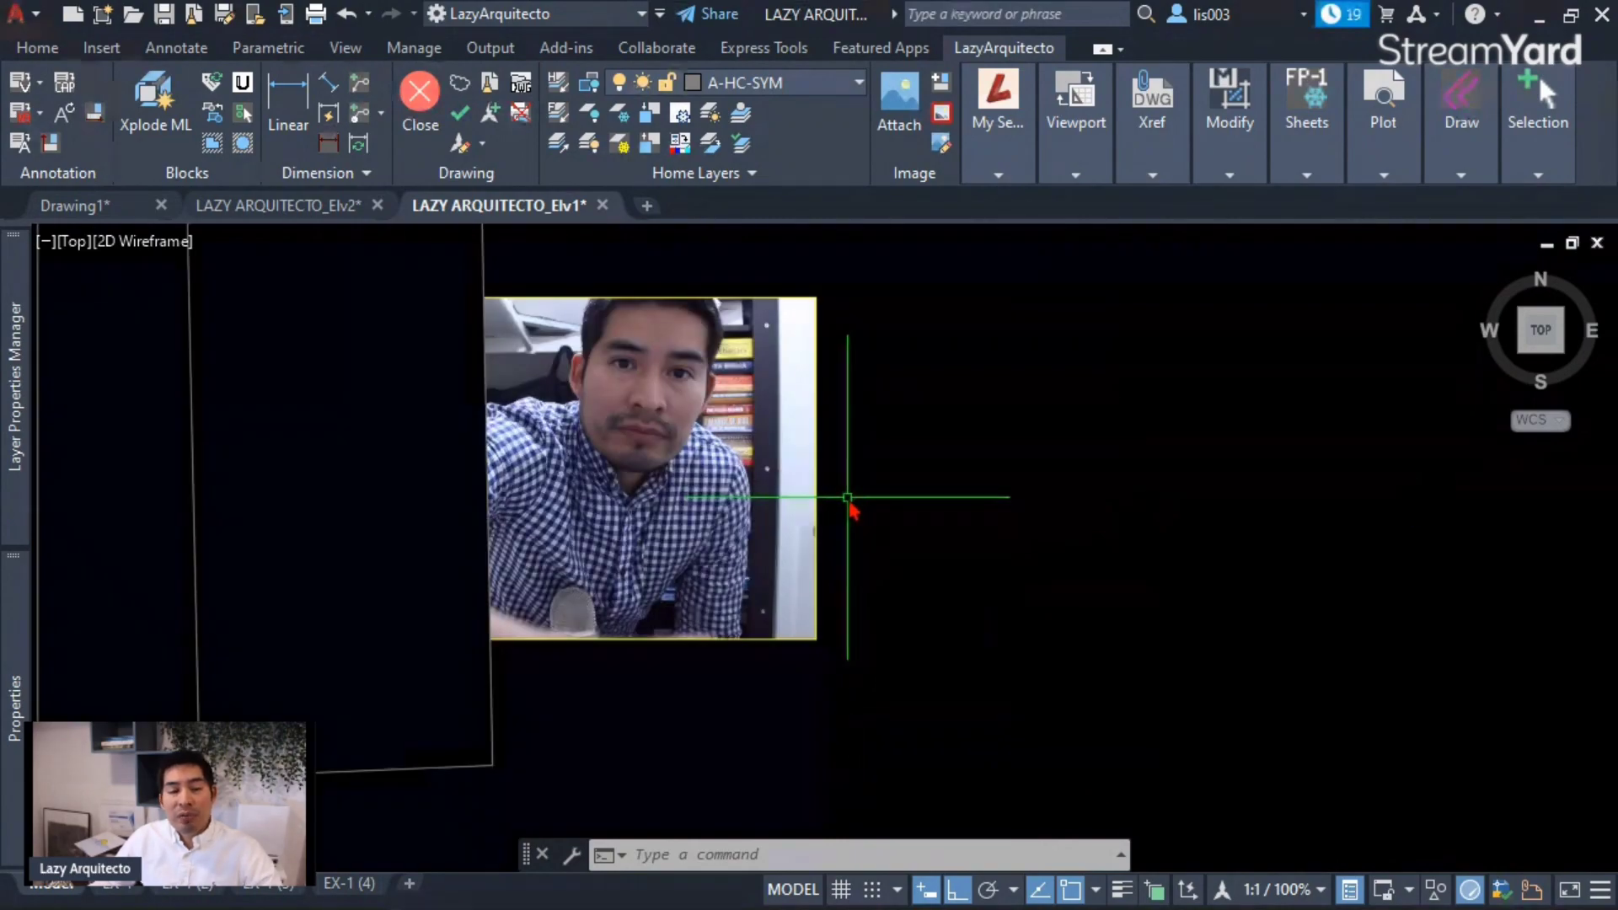
scroll(822, 484, down, 5)
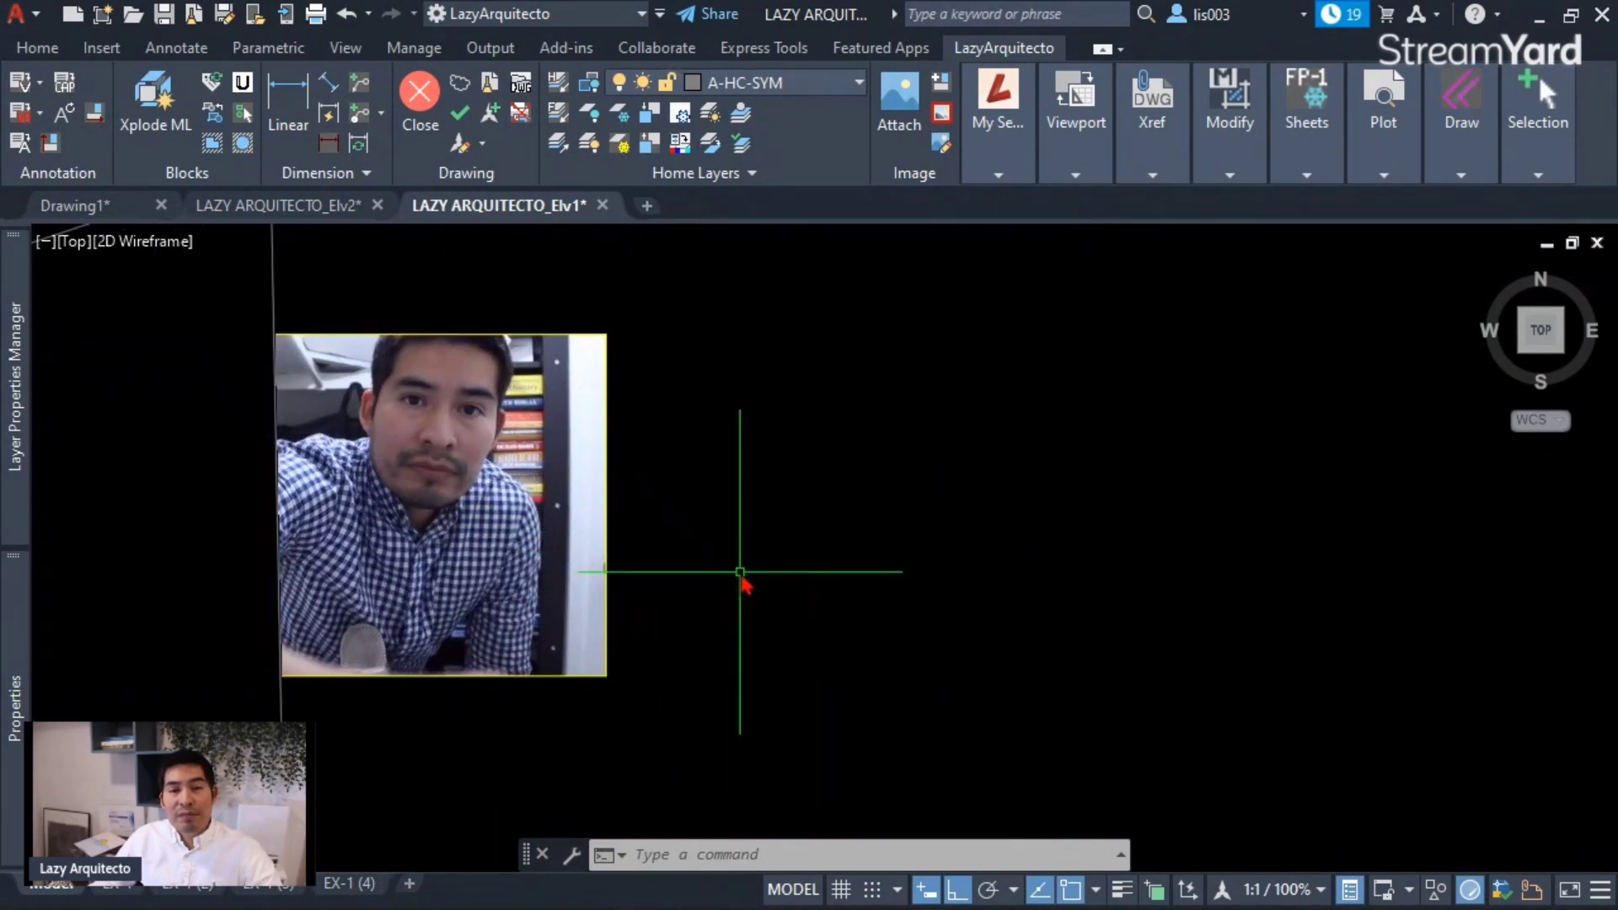
scroll(1289, 576, up, 10)
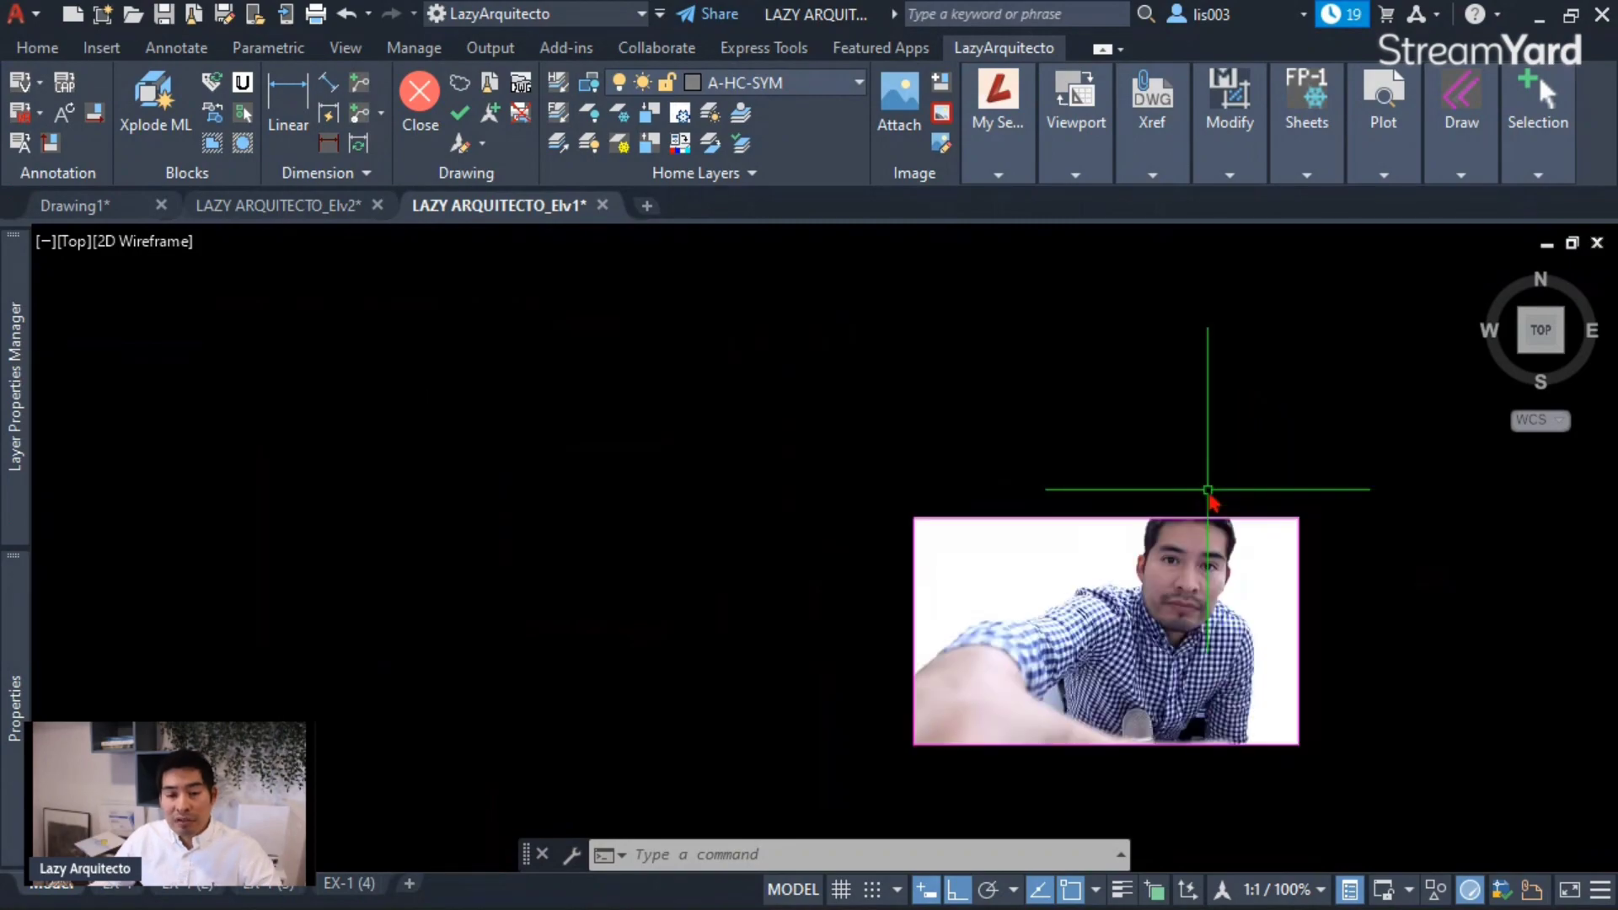
text(REGEN)
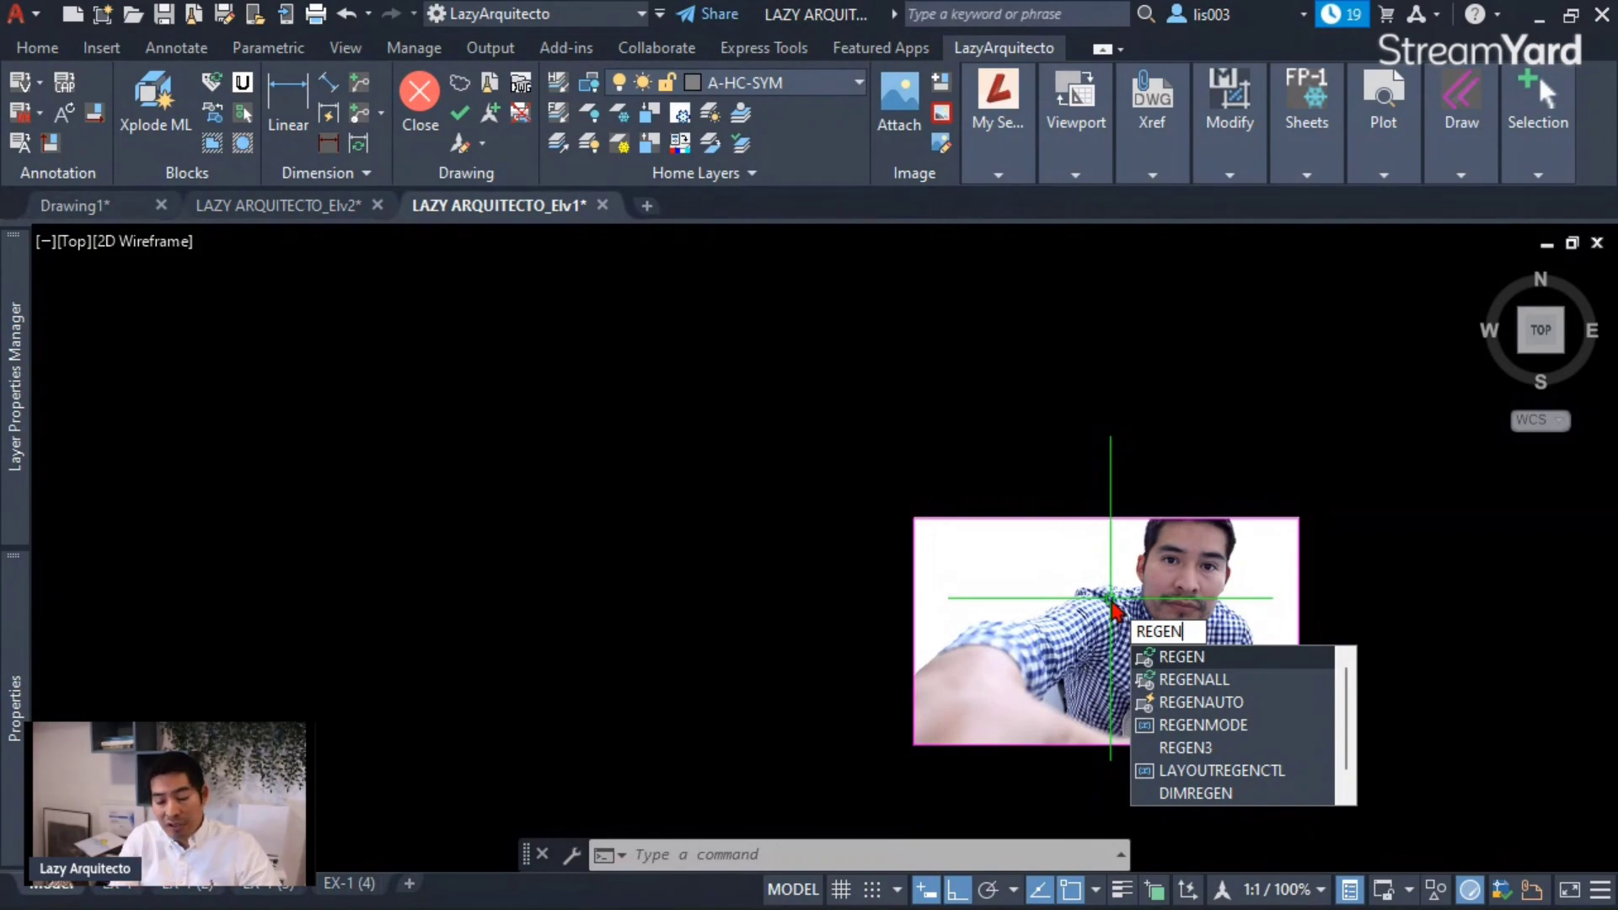
key(Return)
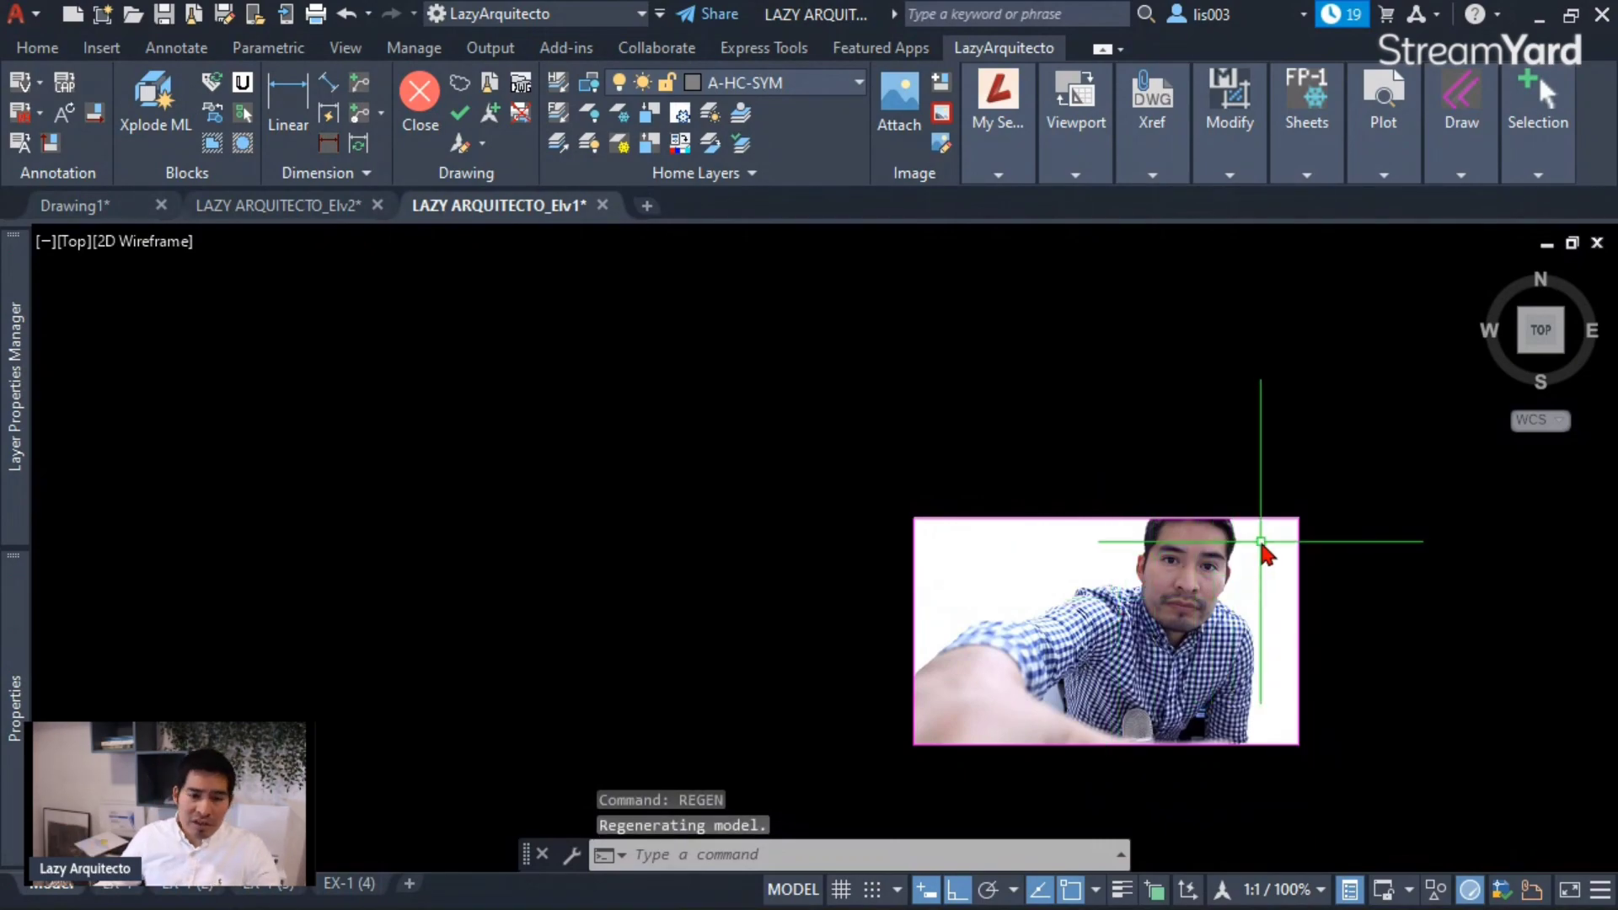
- Select the image next to the wipeout to check its colour and layer, and clear the selection
scroll(1327, 563, down, 10)
middle_drag(742, 564, 840, 582)
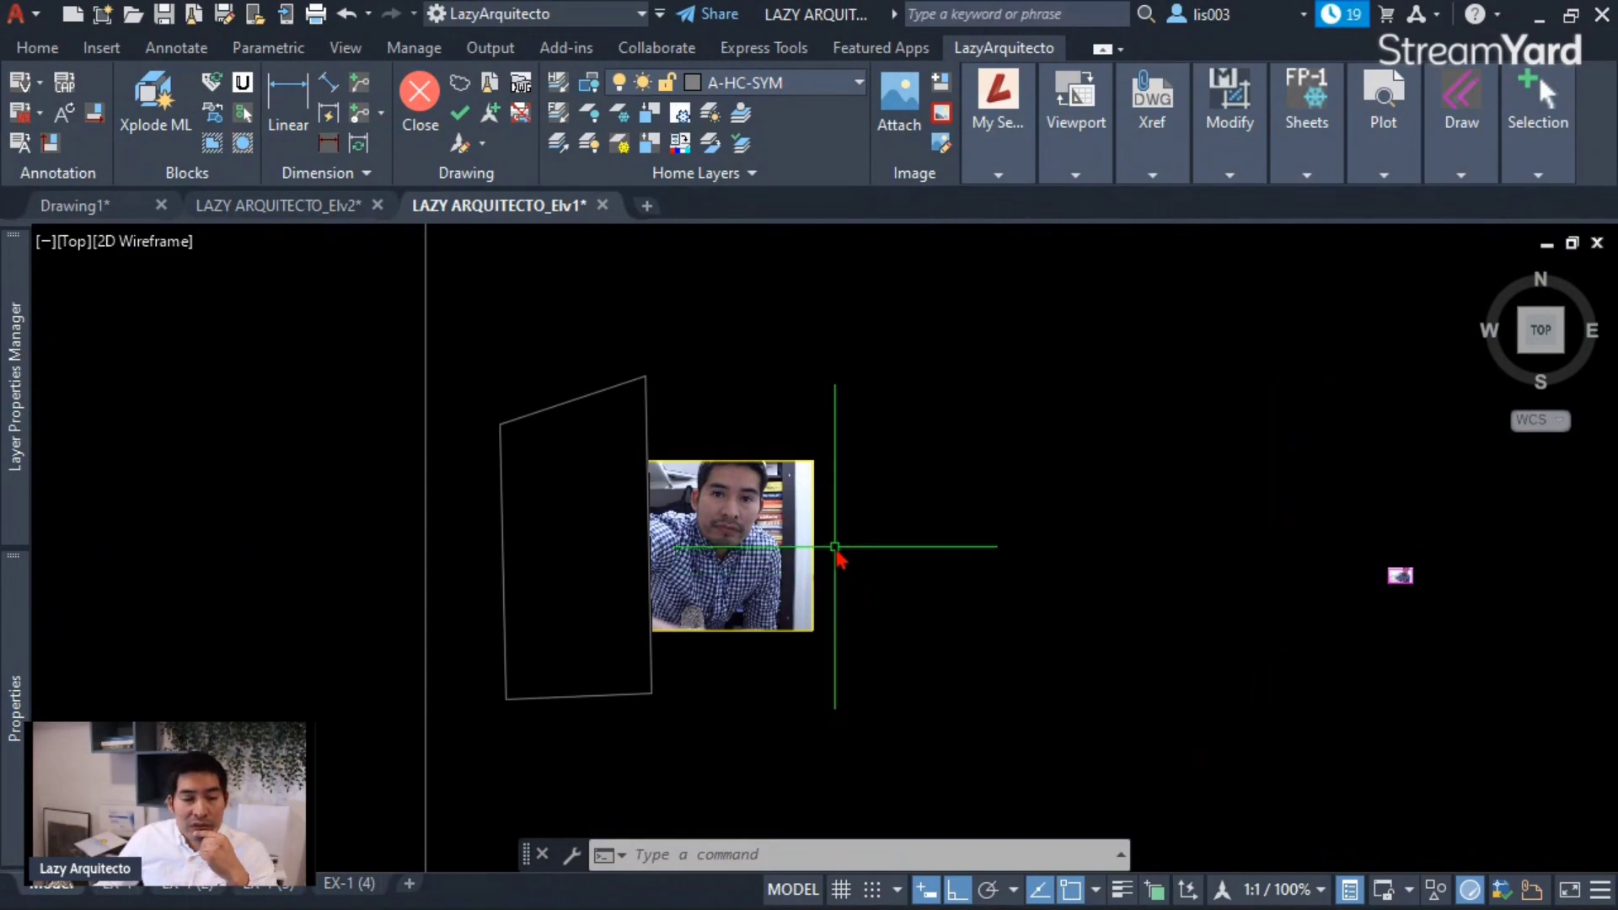
click(815, 485)
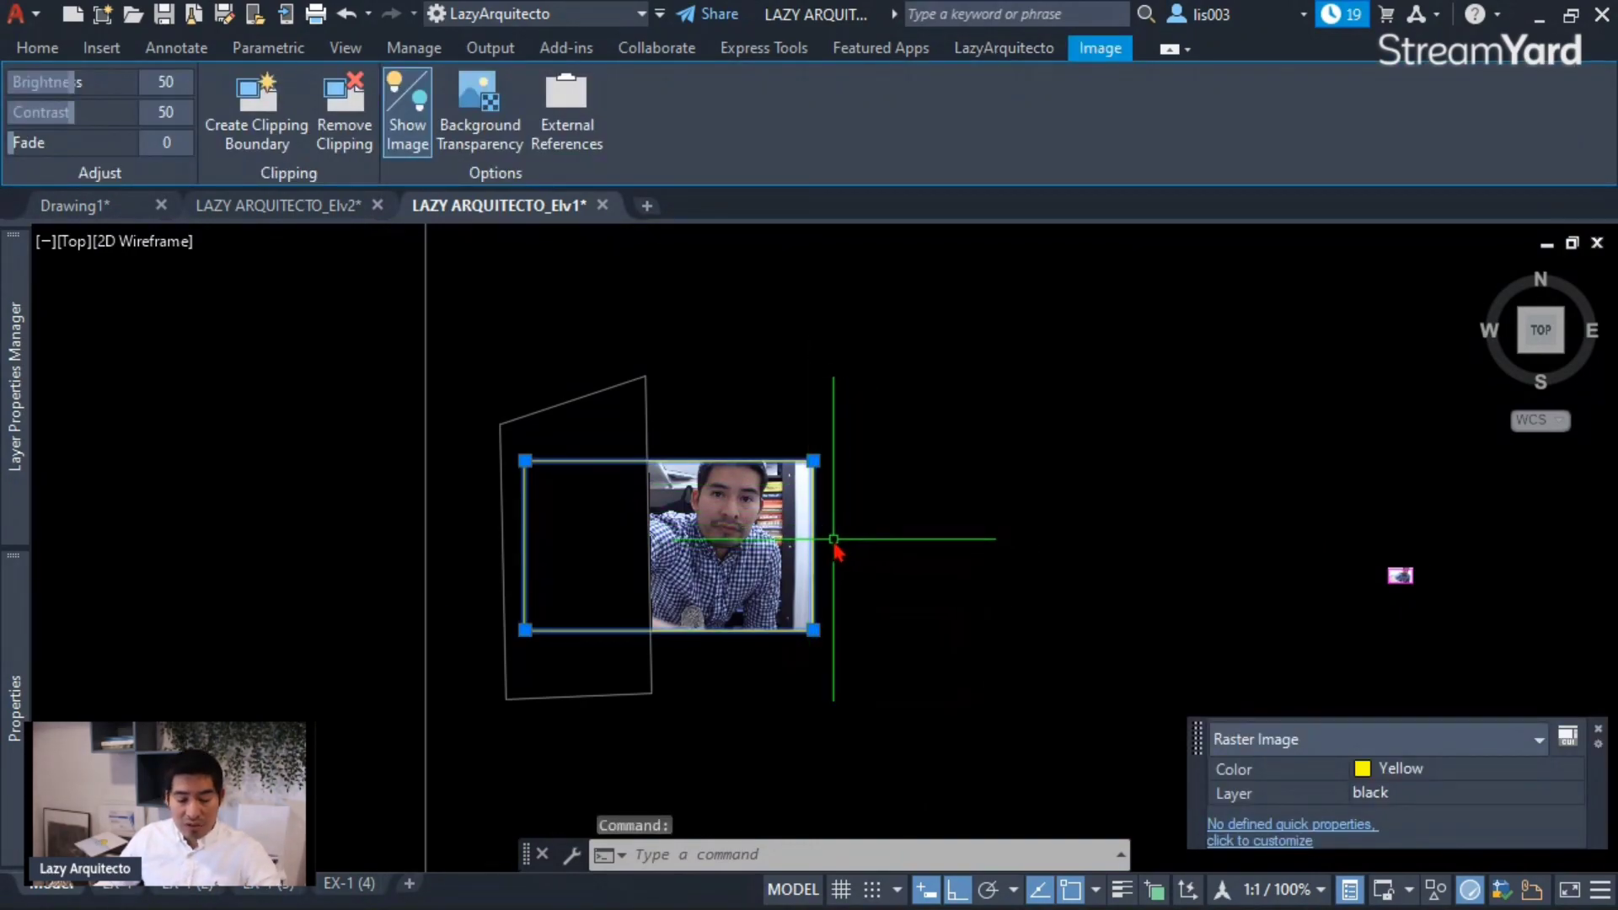
key(Escape)
key(Escape)
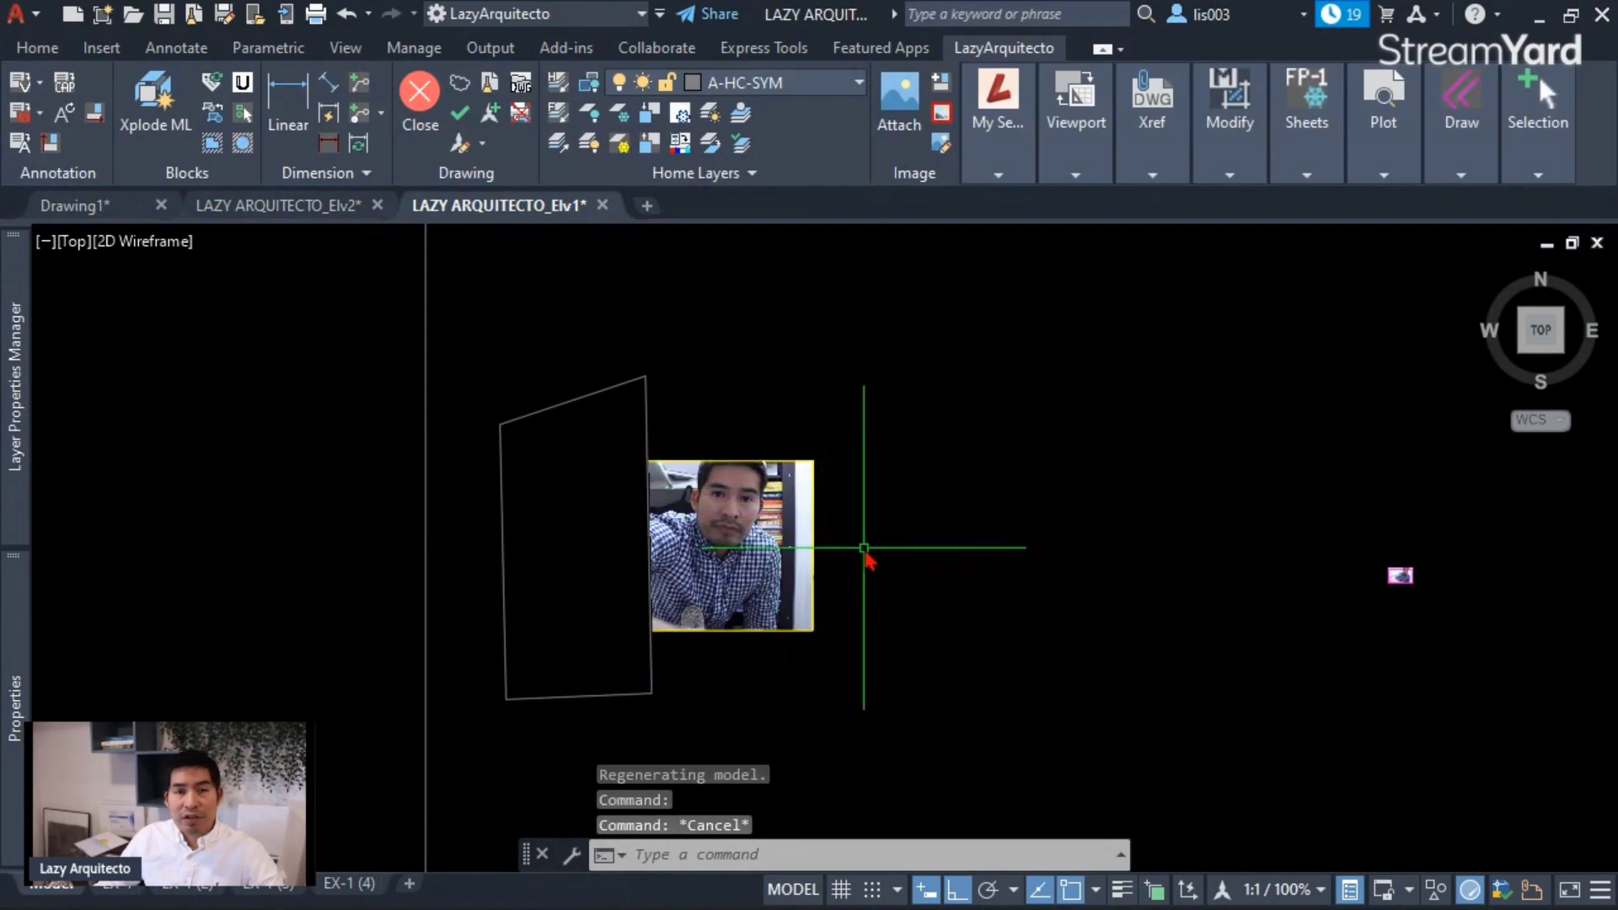
- Set the IMAGEFRAME variable to 0 to hide the image frames
scroll(861, 534, up, 3)
text(IM)
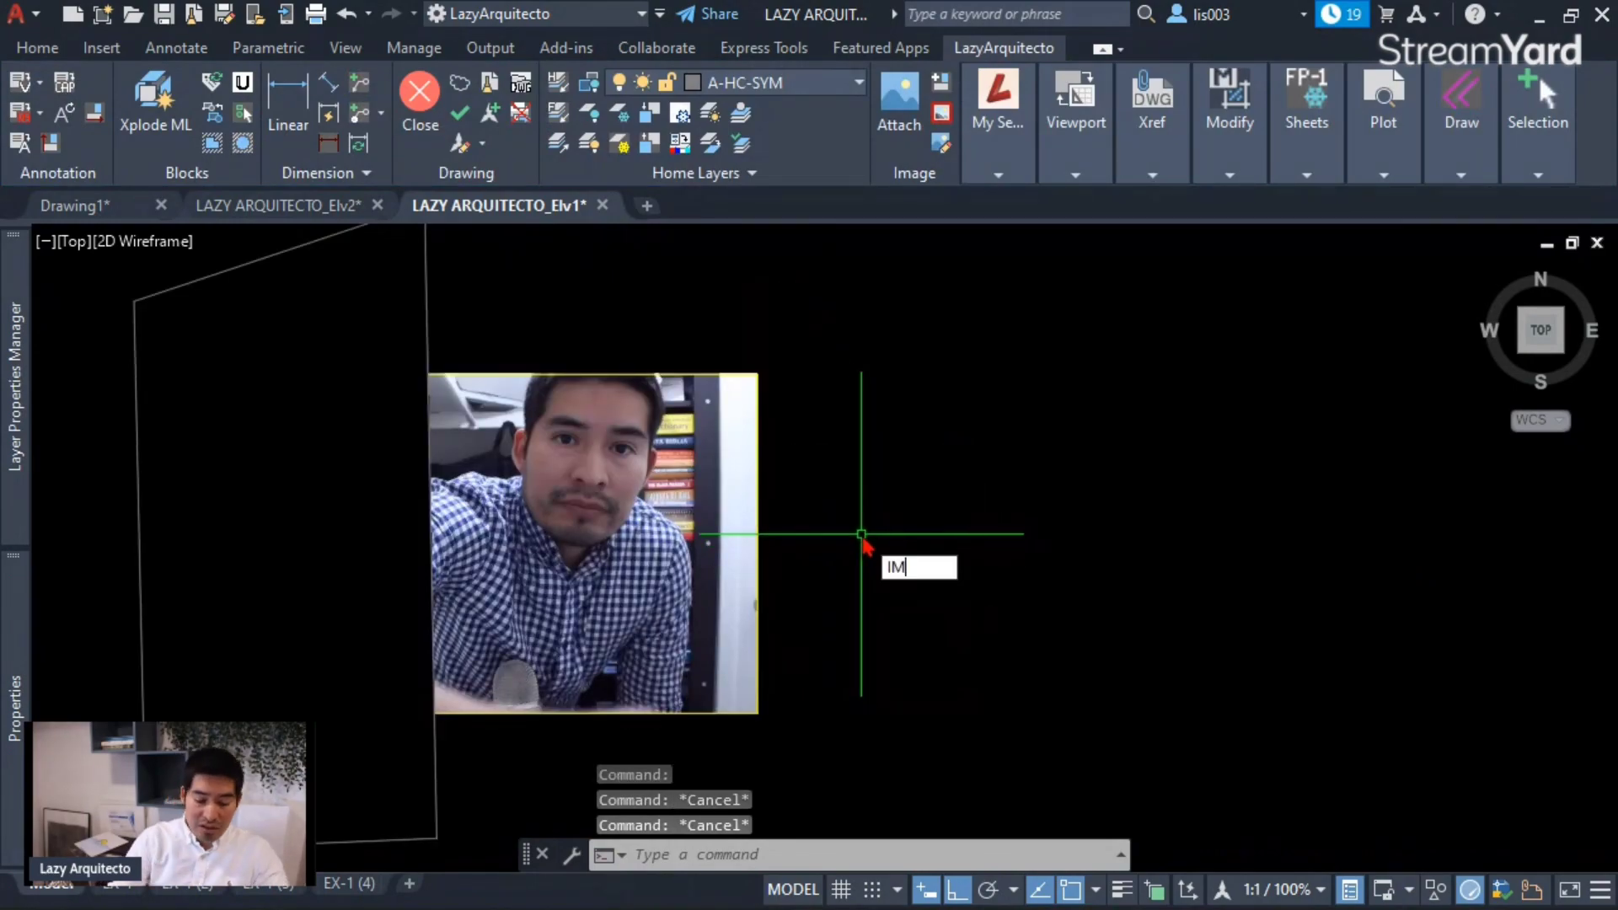
text(AGEFRAME)
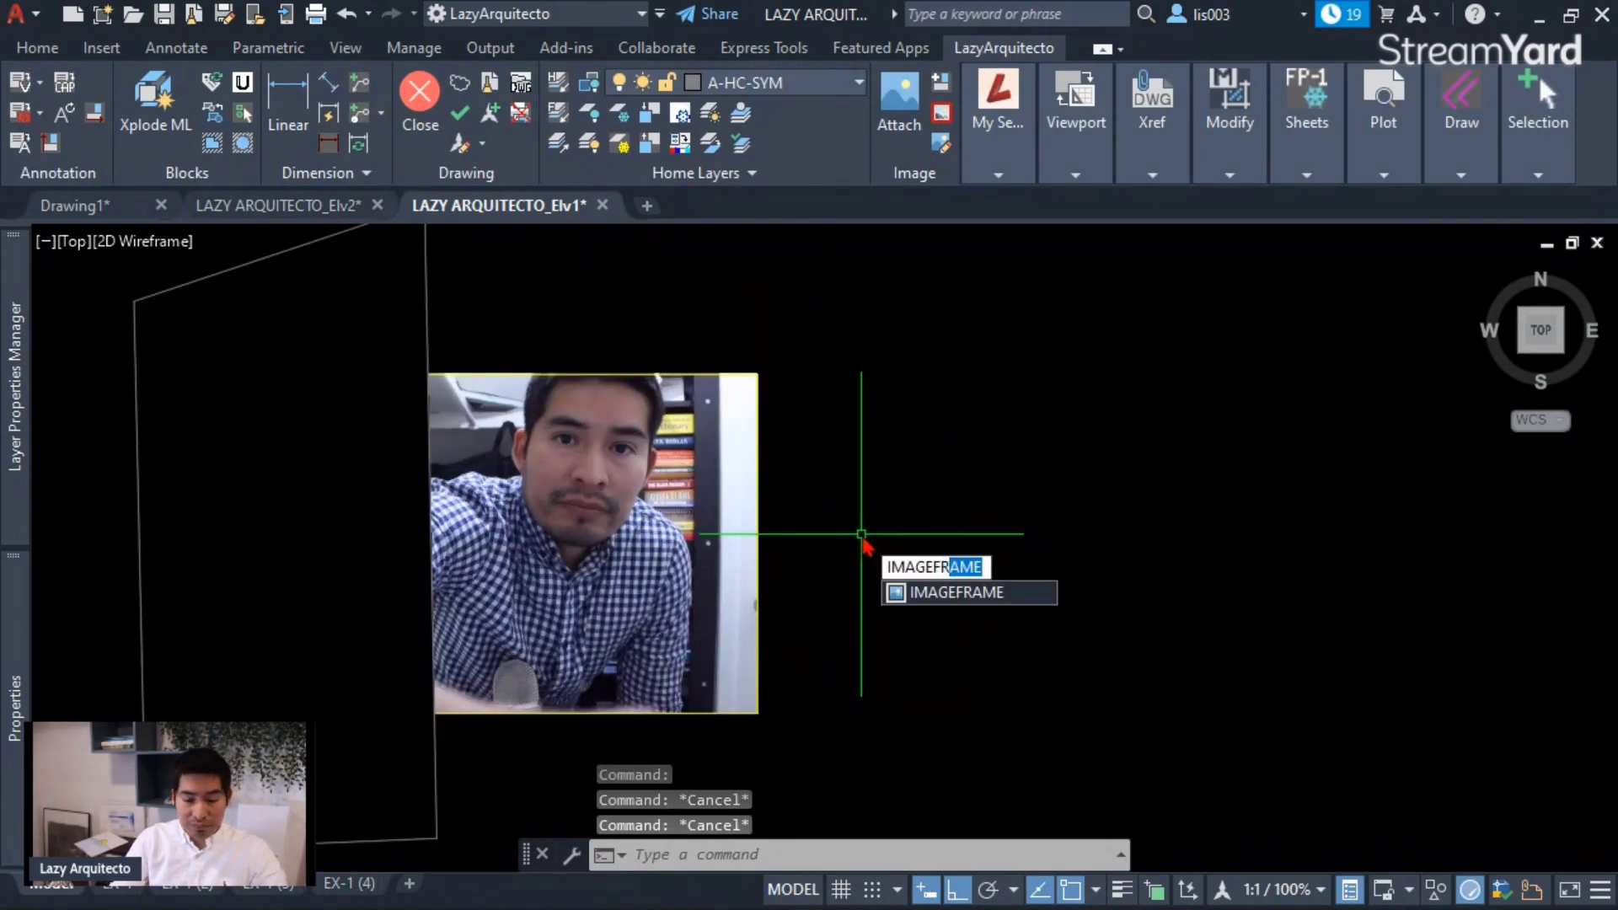
key(Return)
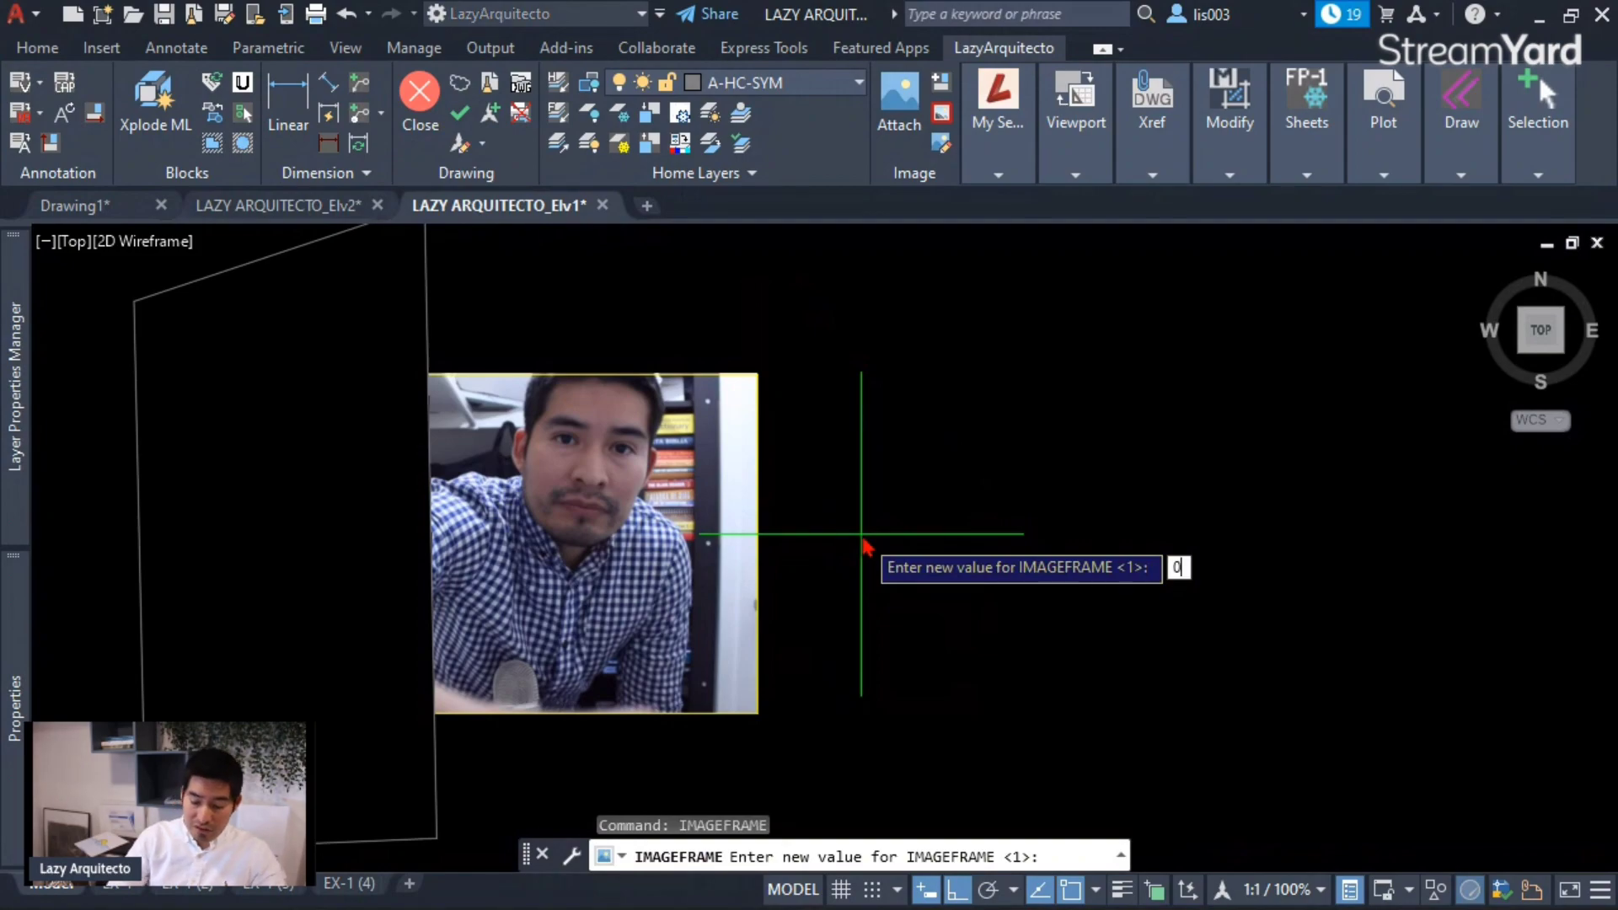
key(Return)
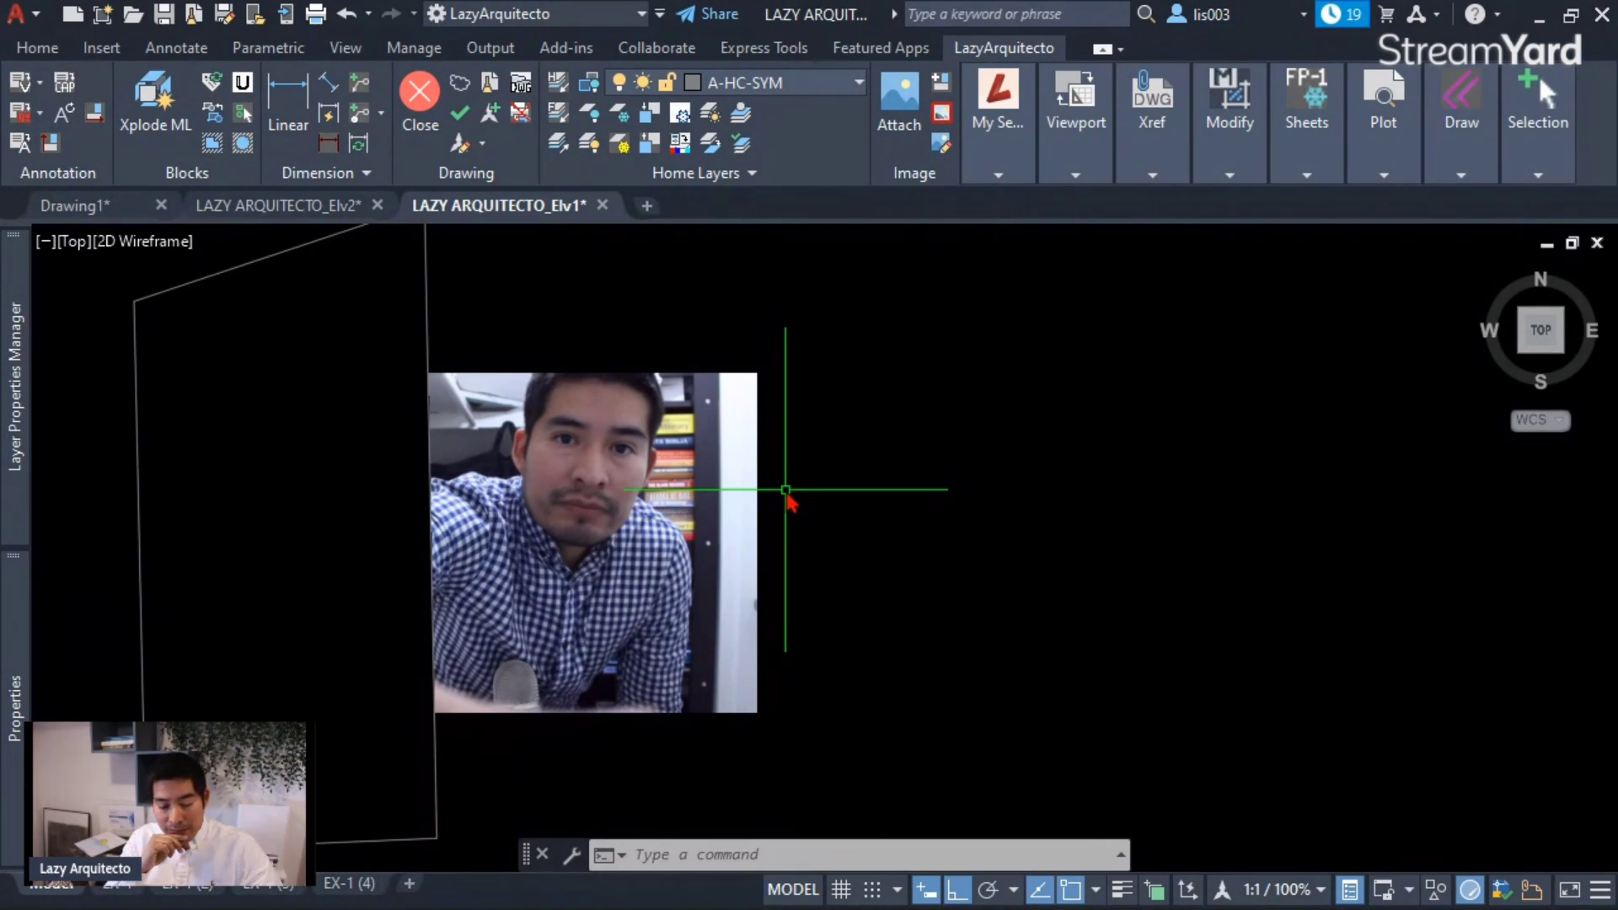
- Set the IMAGEFRAME variable back to 1 to show the image frames
text(IMAGEFRAME)
key(Return)
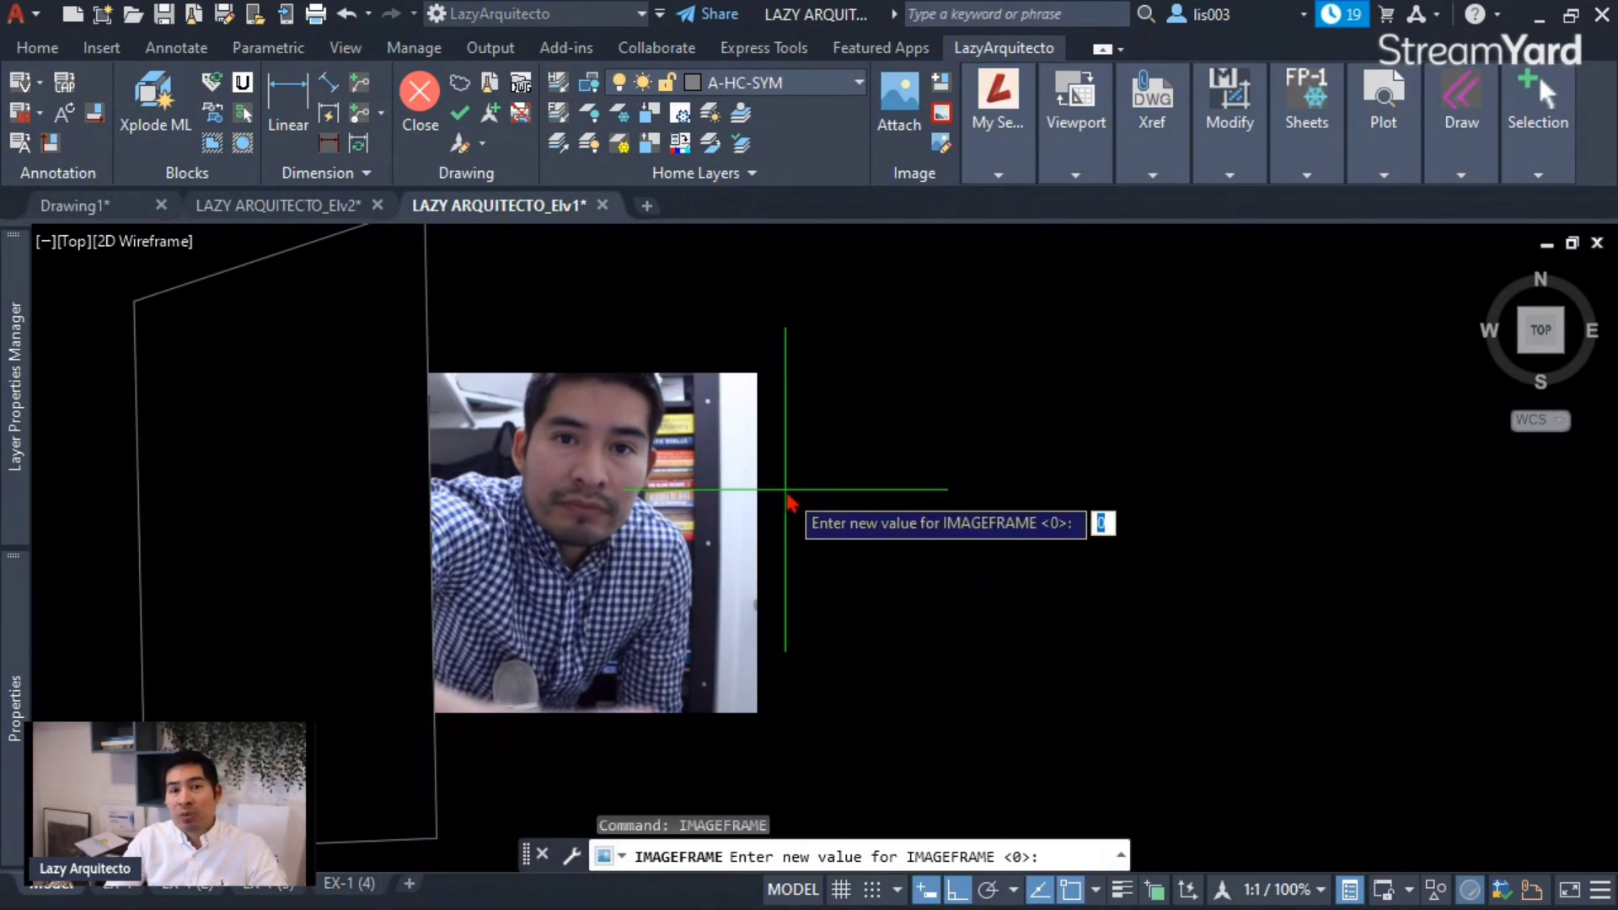
text(1)
key(Return)
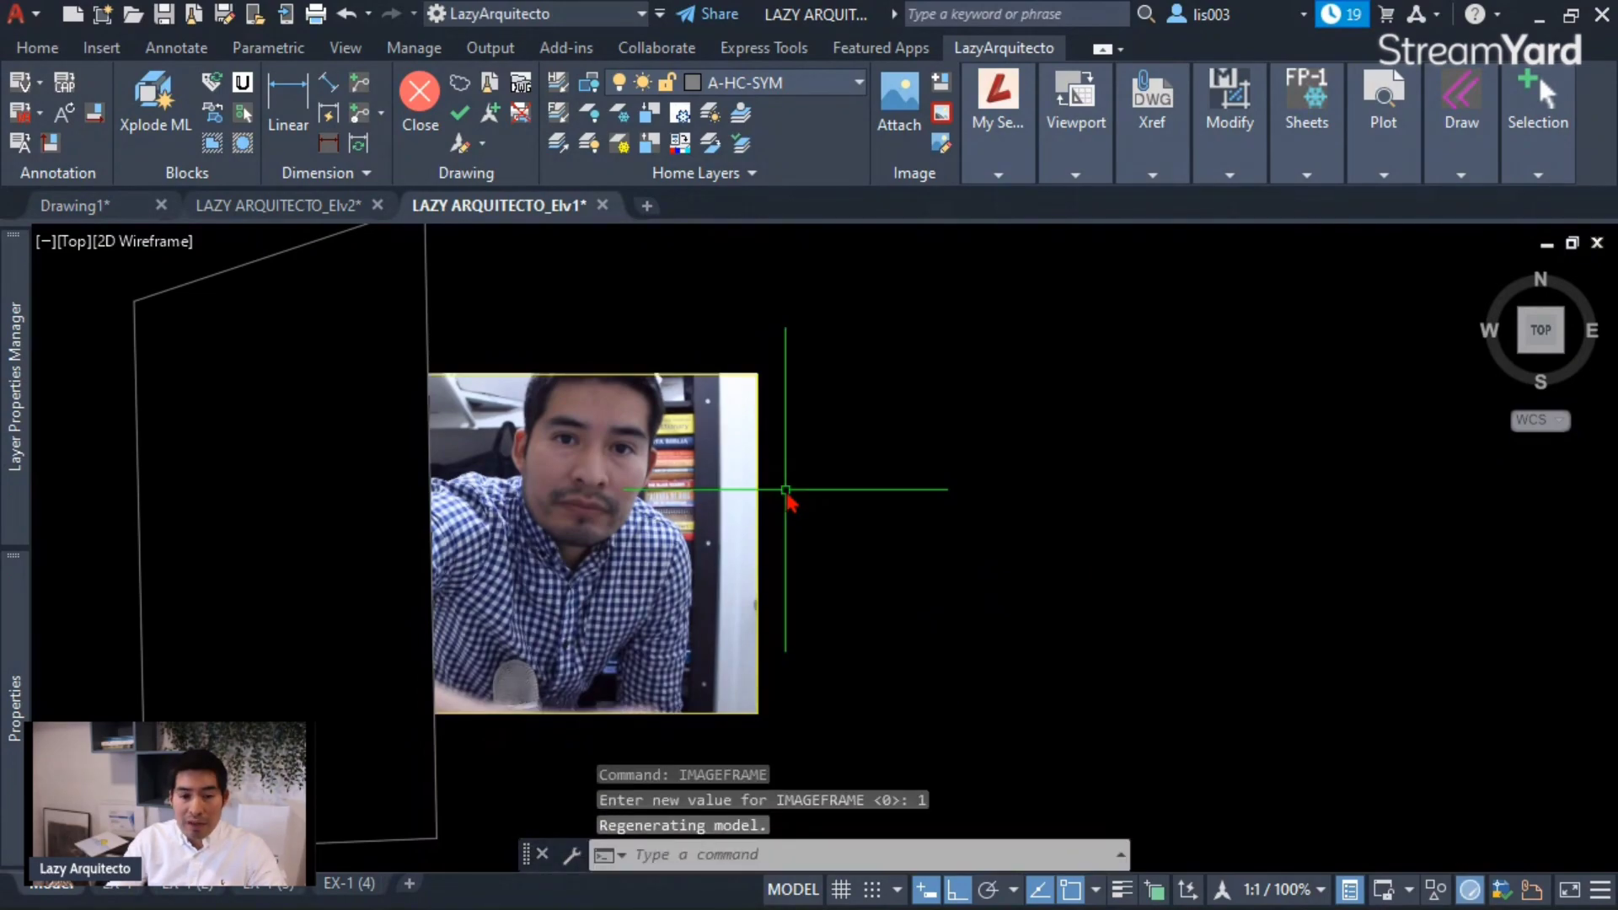
- Turn the image frames off again by setting IMAGEFRAME to 0
text(IMAGE)
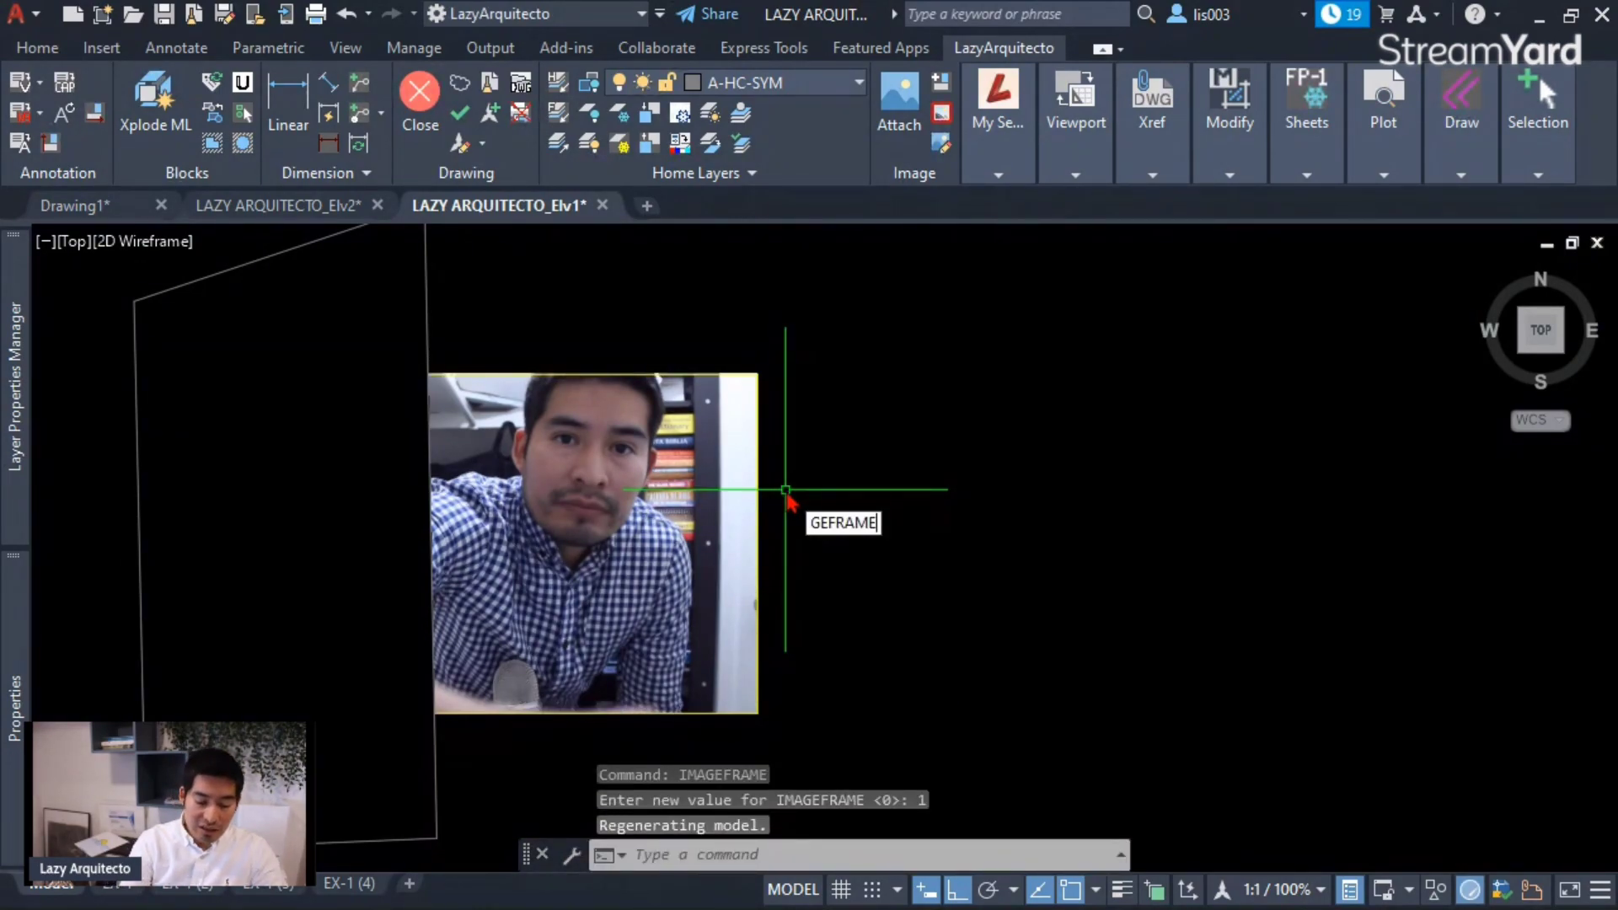
text(FRAME)
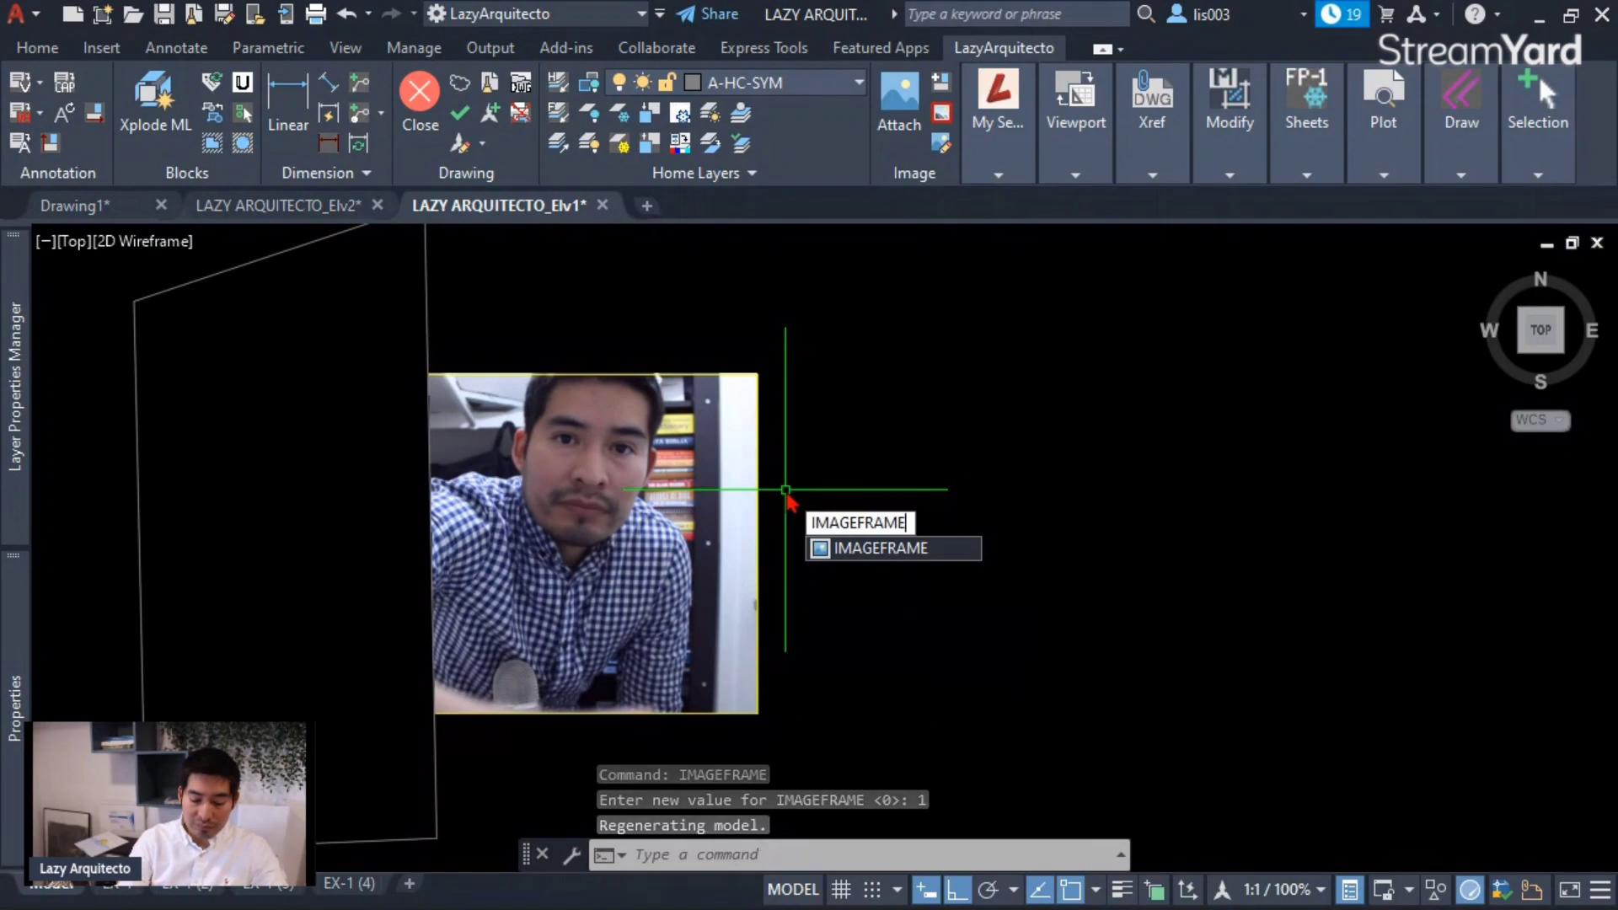
key(Return)
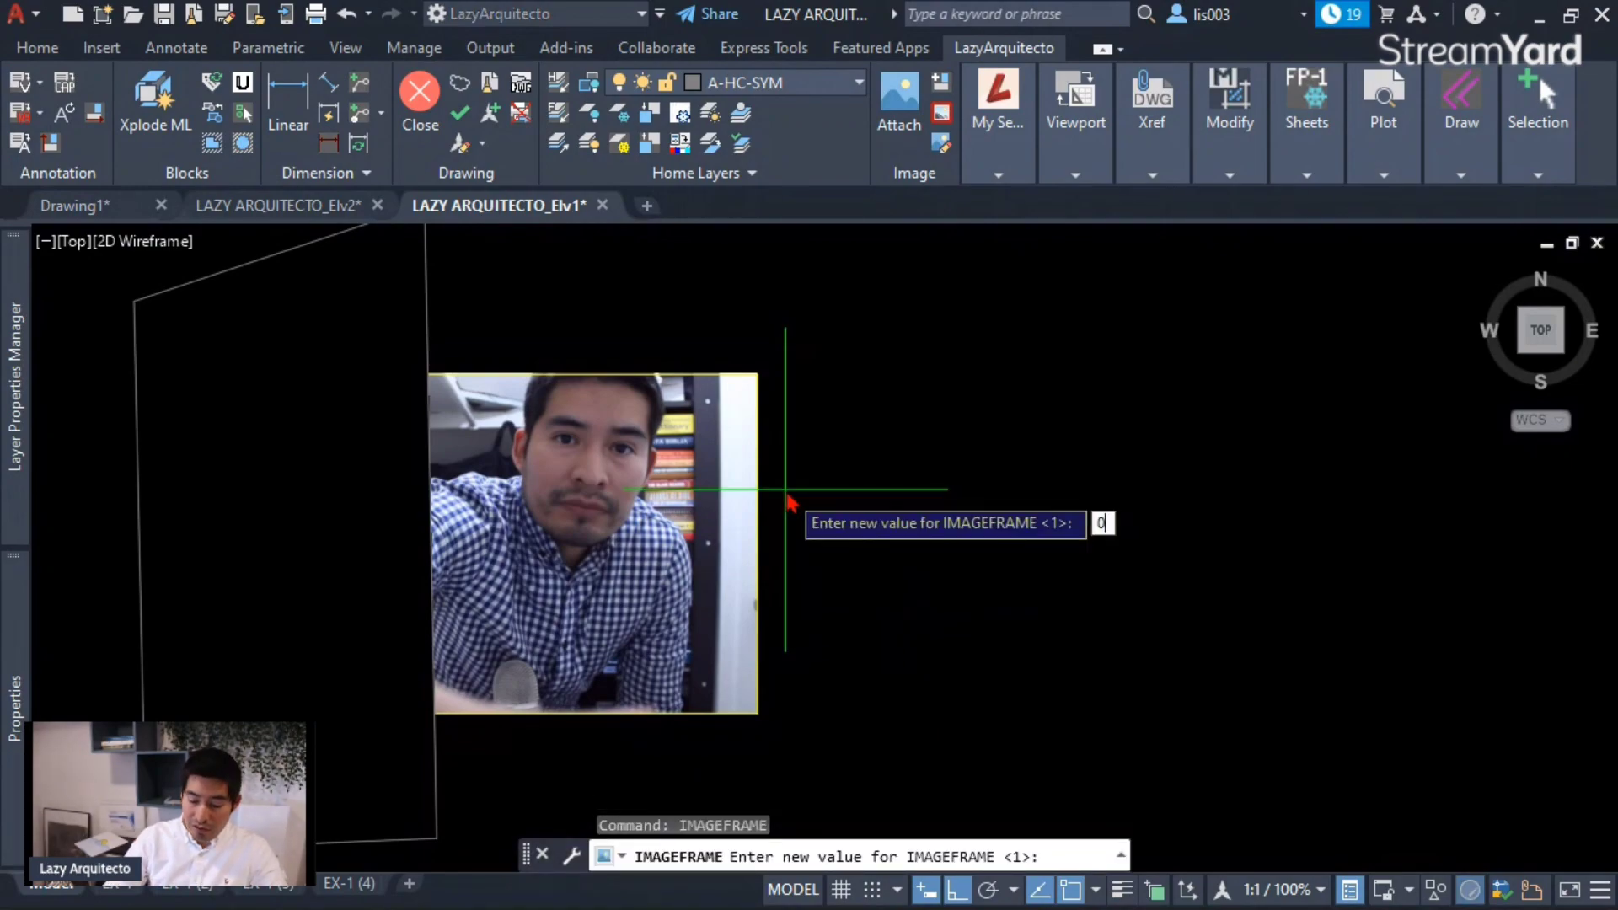
key(Return)
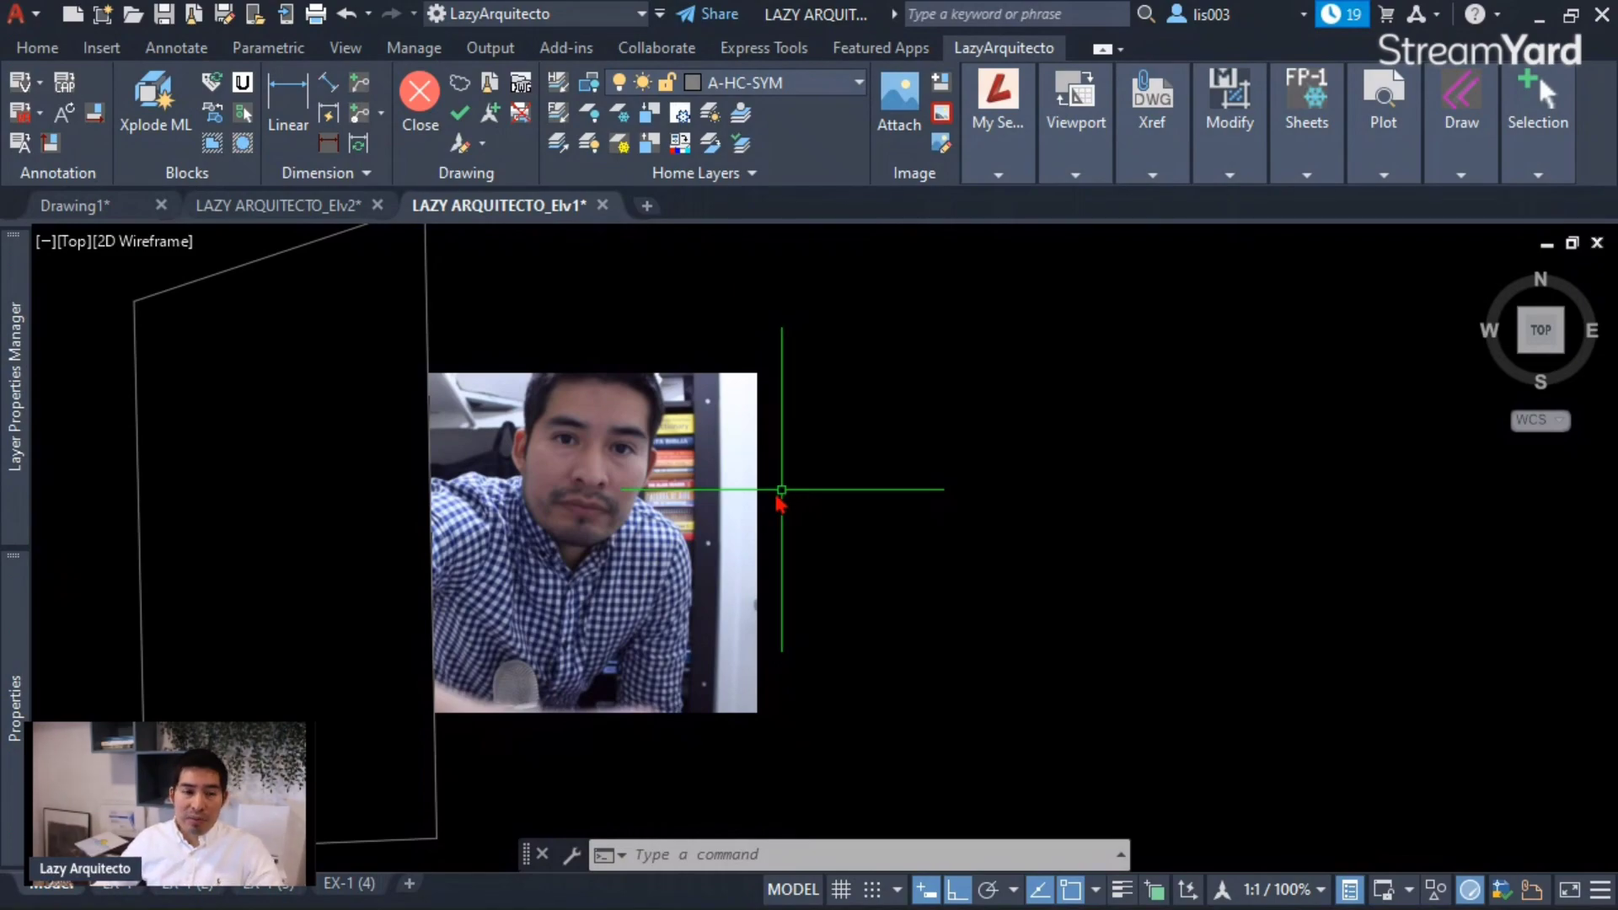
- Return to the EX-1 layout and select the Vent Detail viewport to check its assigned layer
scroll(740, 539, down, 5)
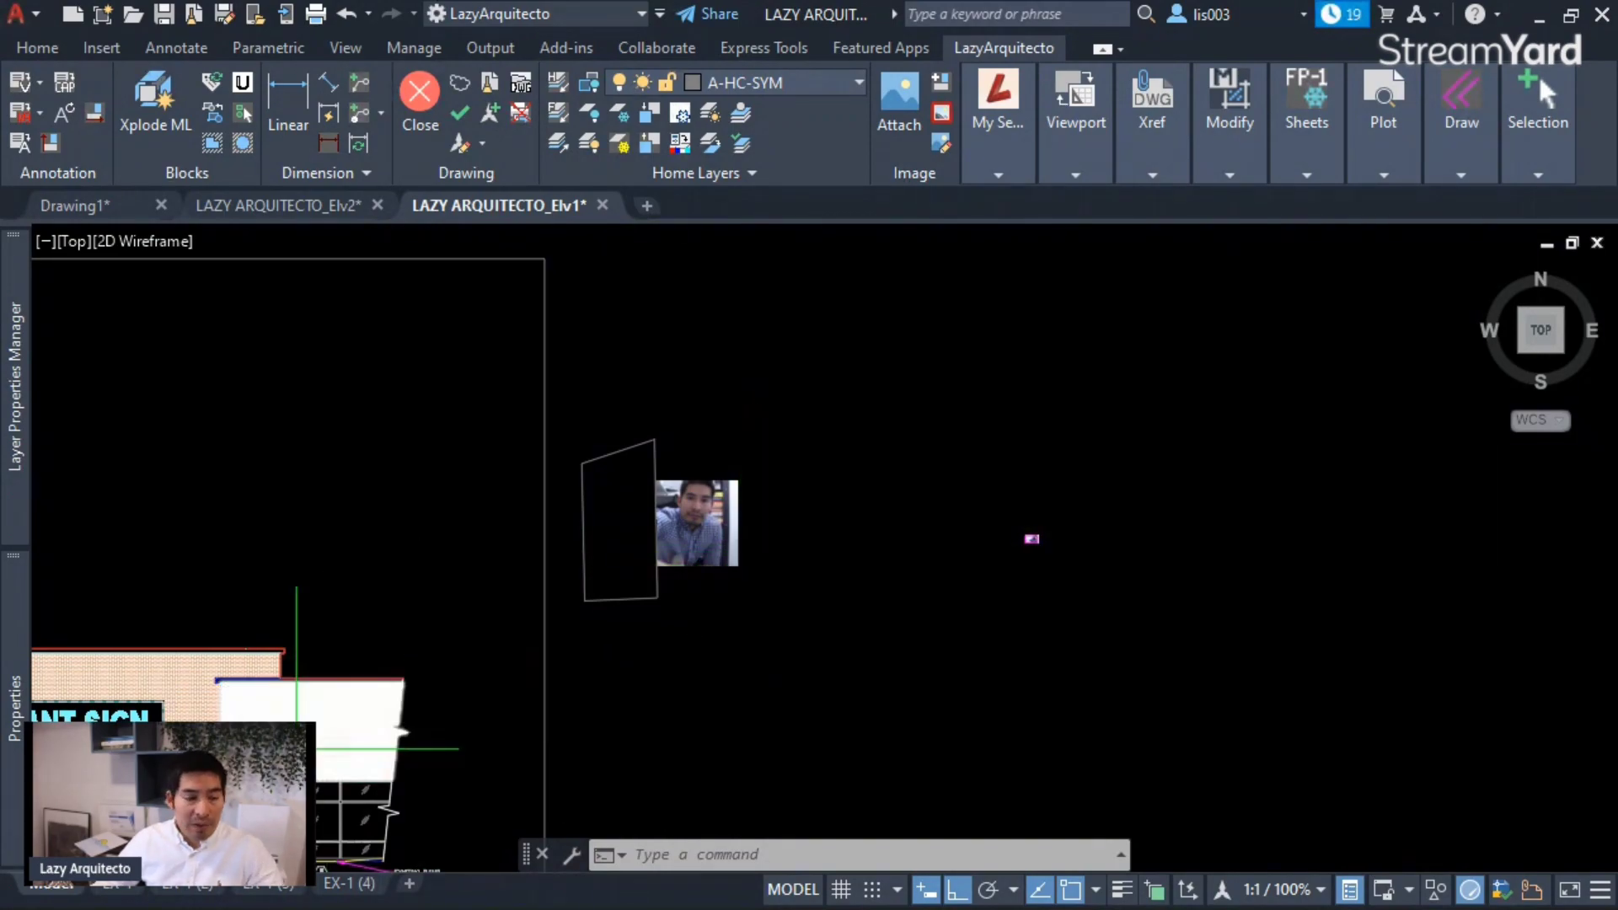
click(118, 885)
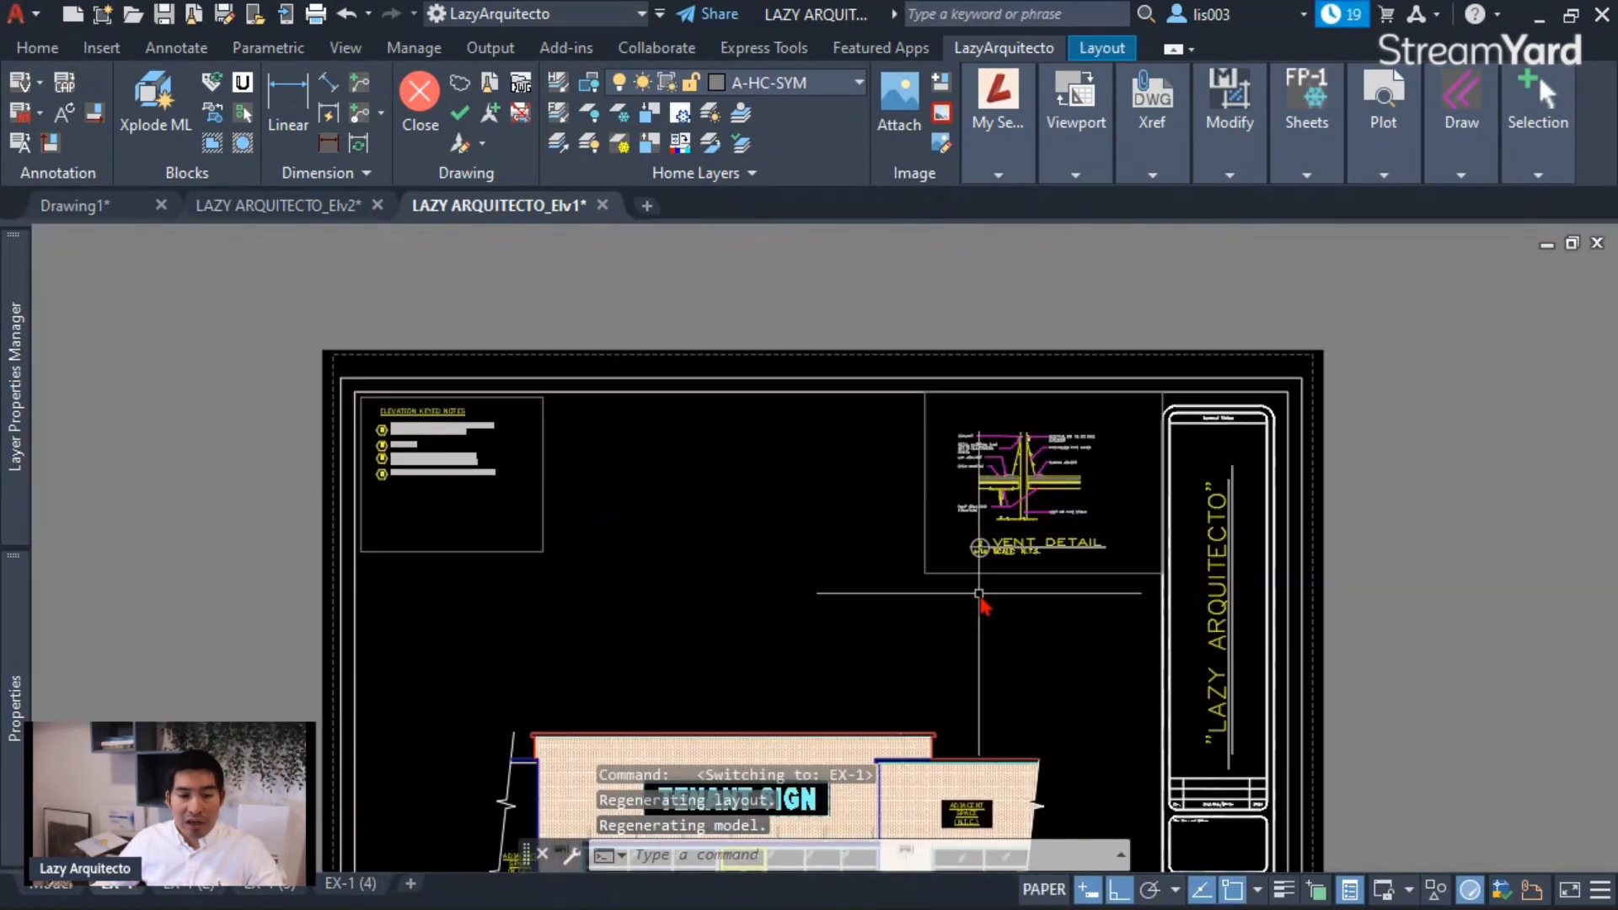
scroll(983, 578, up, 3)
middle_drag(982, 578, 846, 668)
click(846, 668)
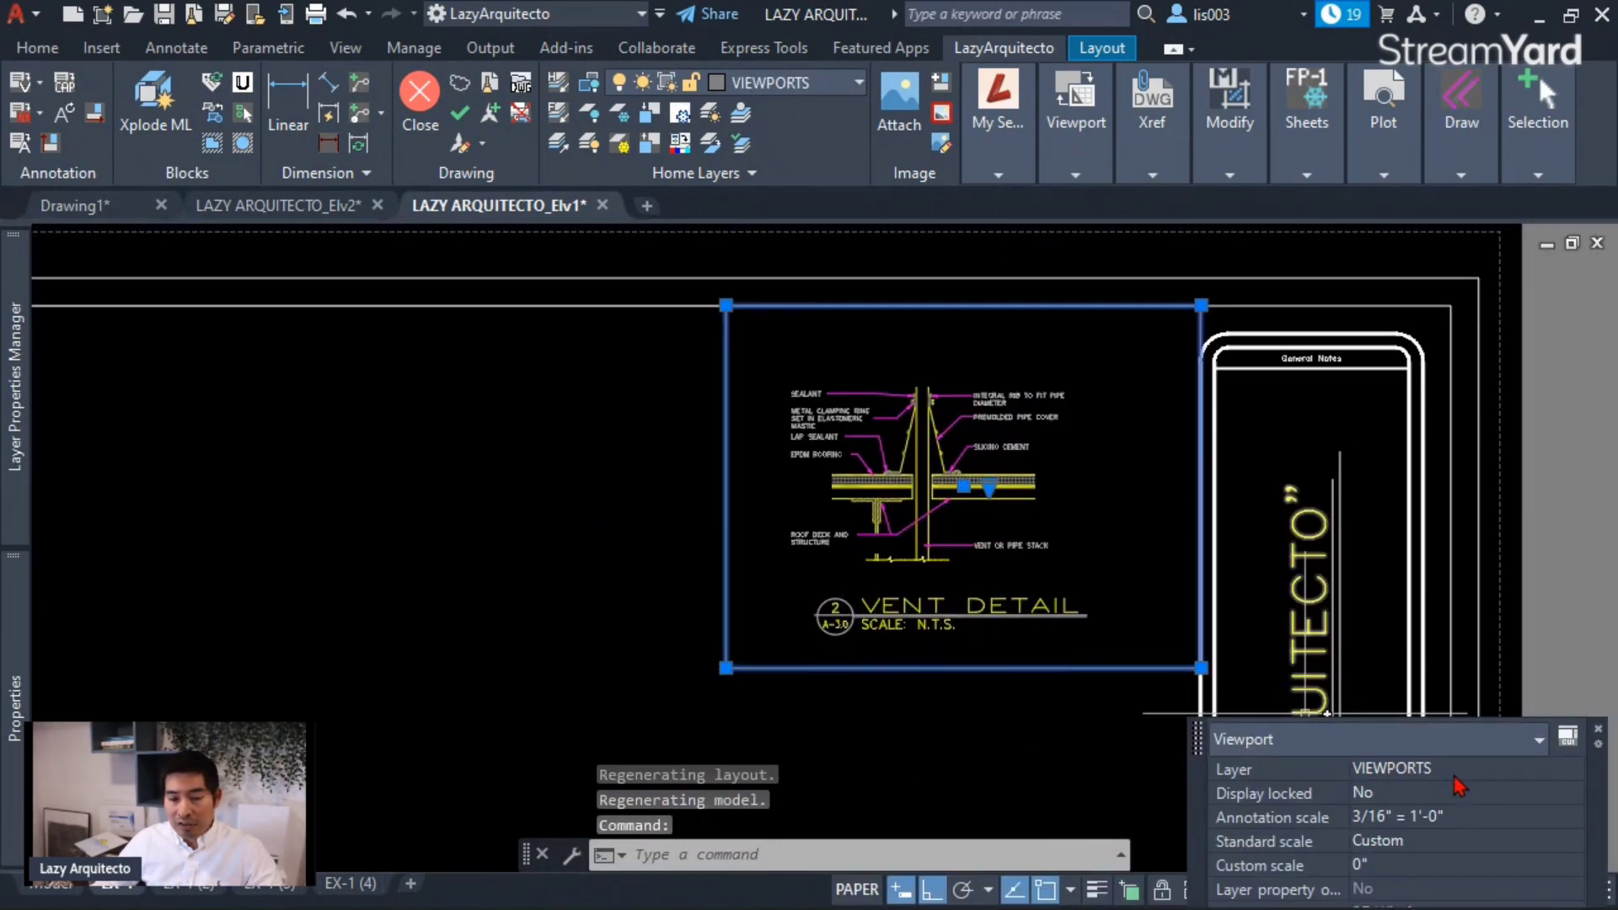
- Move the selected Vent Detail viewport to the DEFPOINTS layer and clear the selection
click(1454, 768)
click(1453, 769)
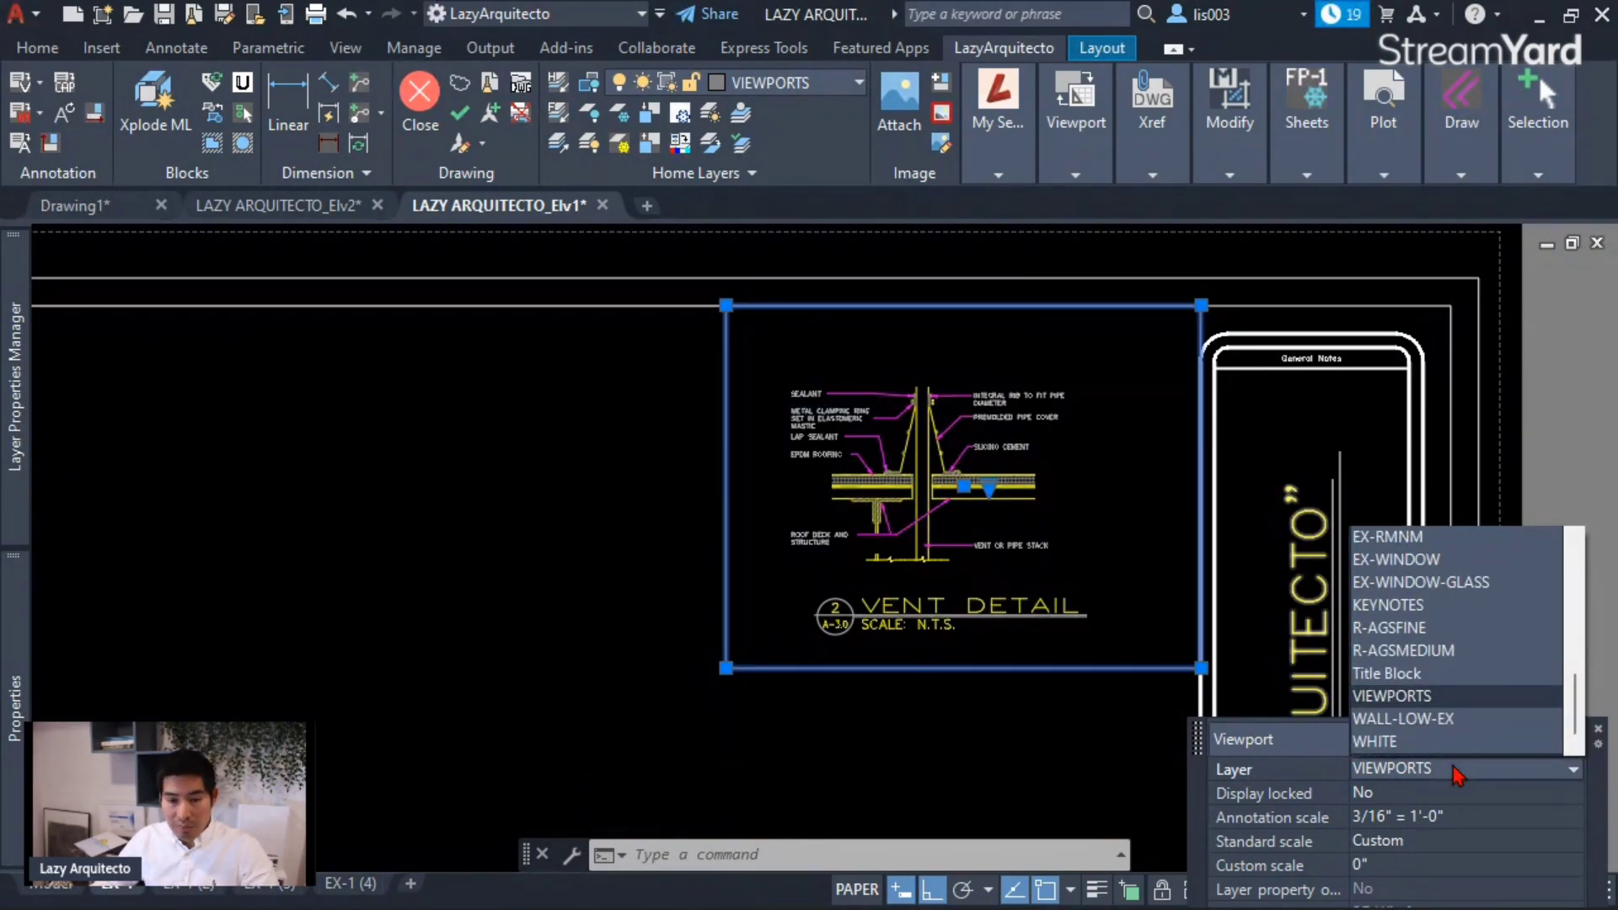
scroll(1458, 773, up, 2)
click(1411, 544)
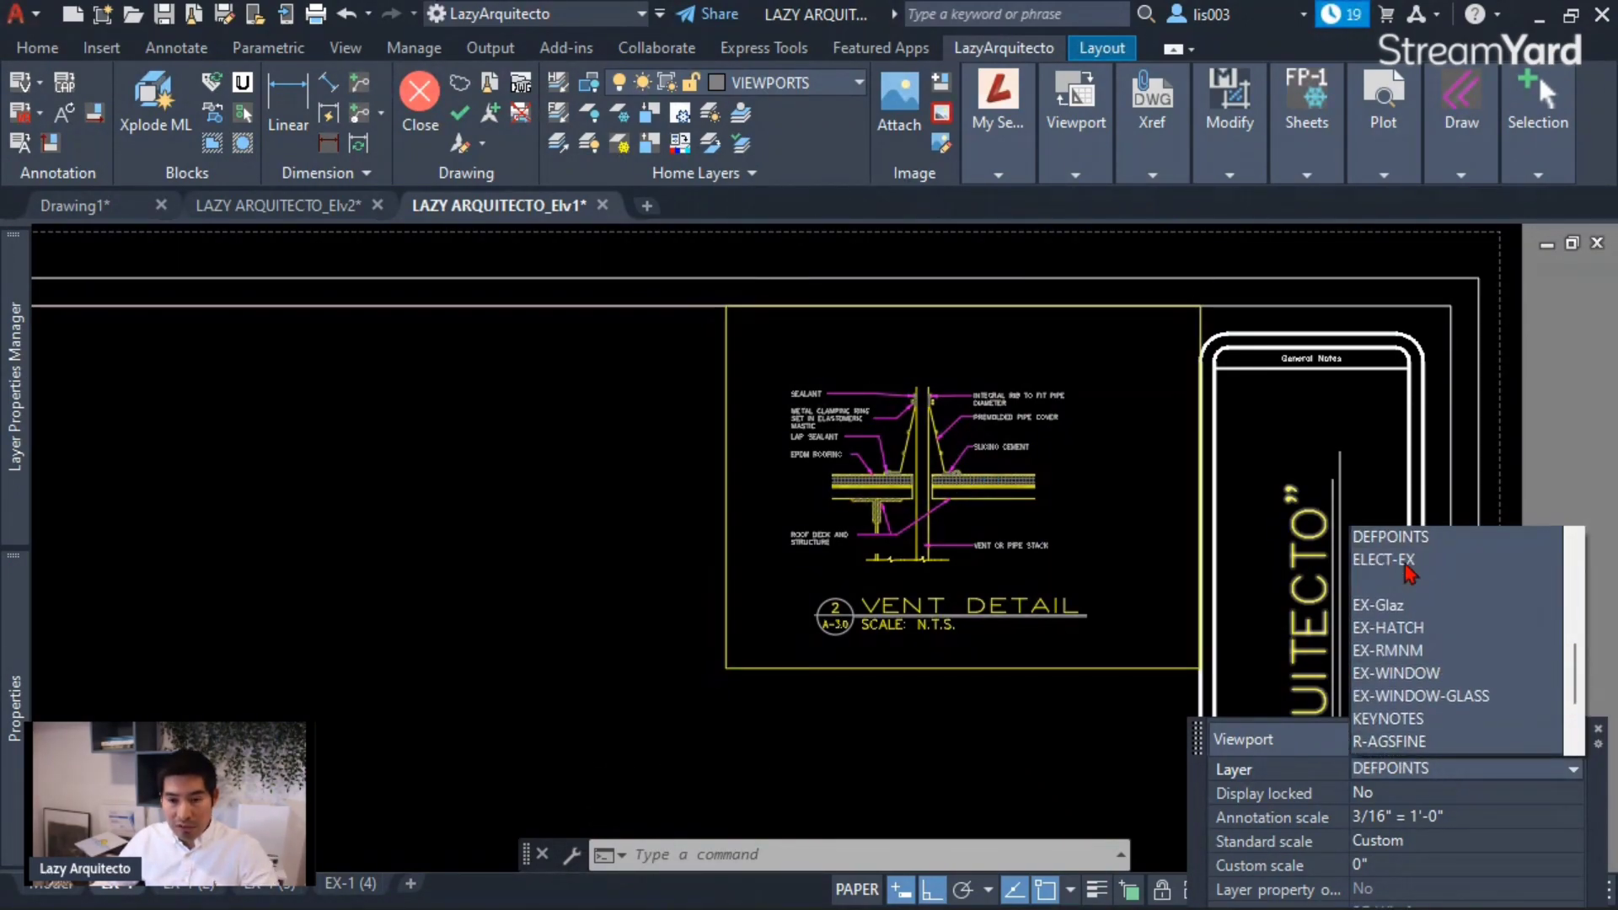
key(Escape)
- Freeze layer 0 in the current viewport so it is frozen on this layout sheet
scroll(1001, 527, down, 3)
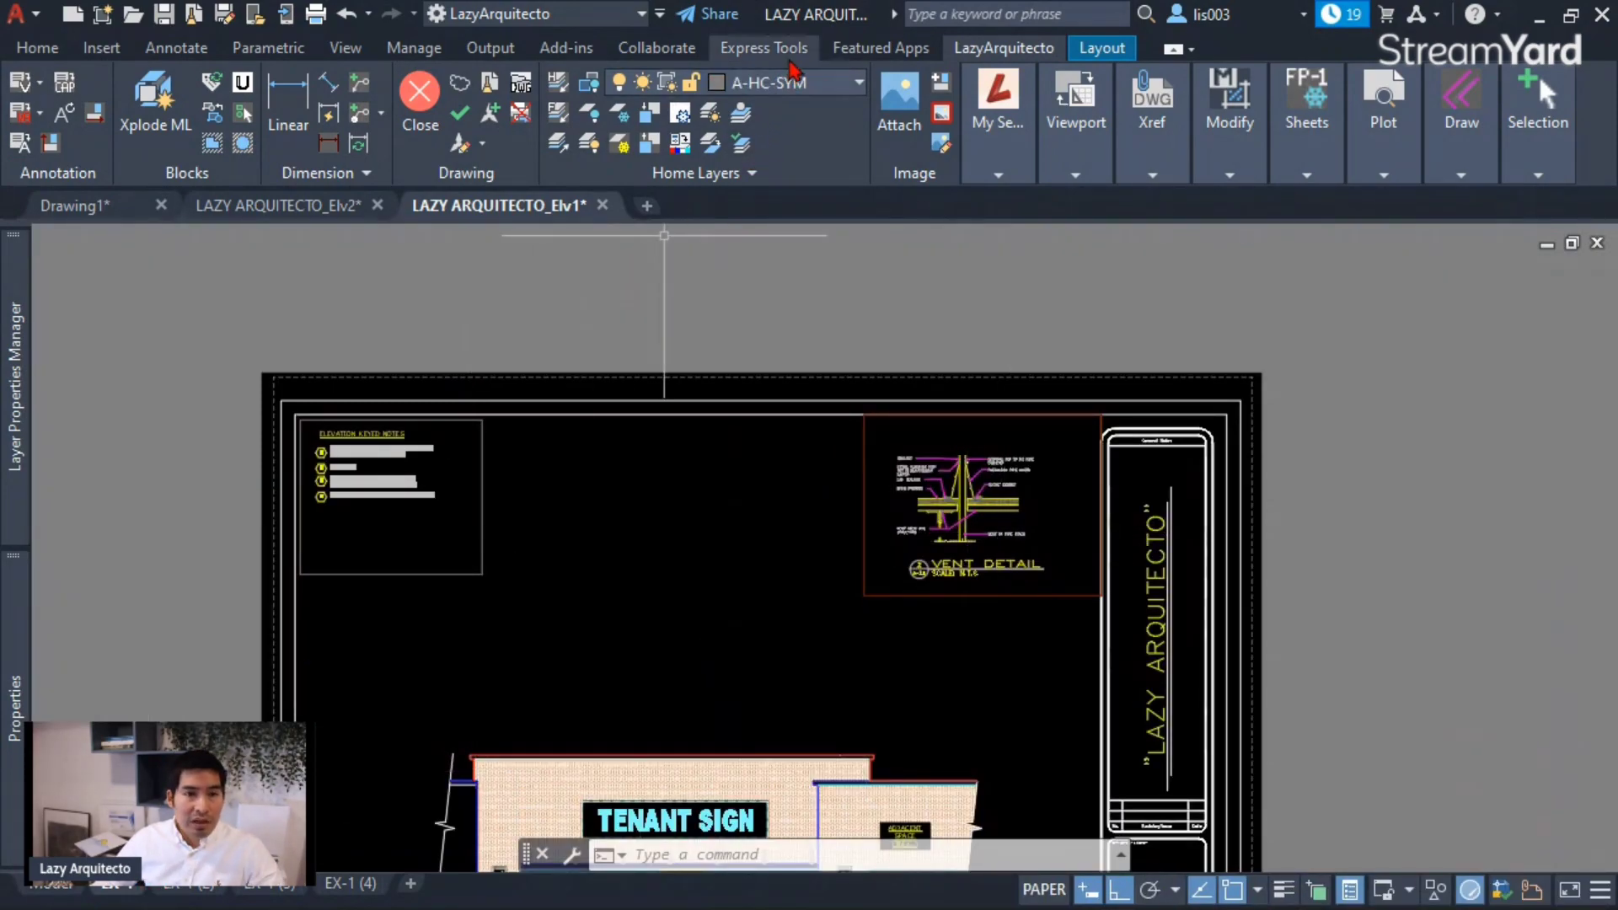
click(803, 84)
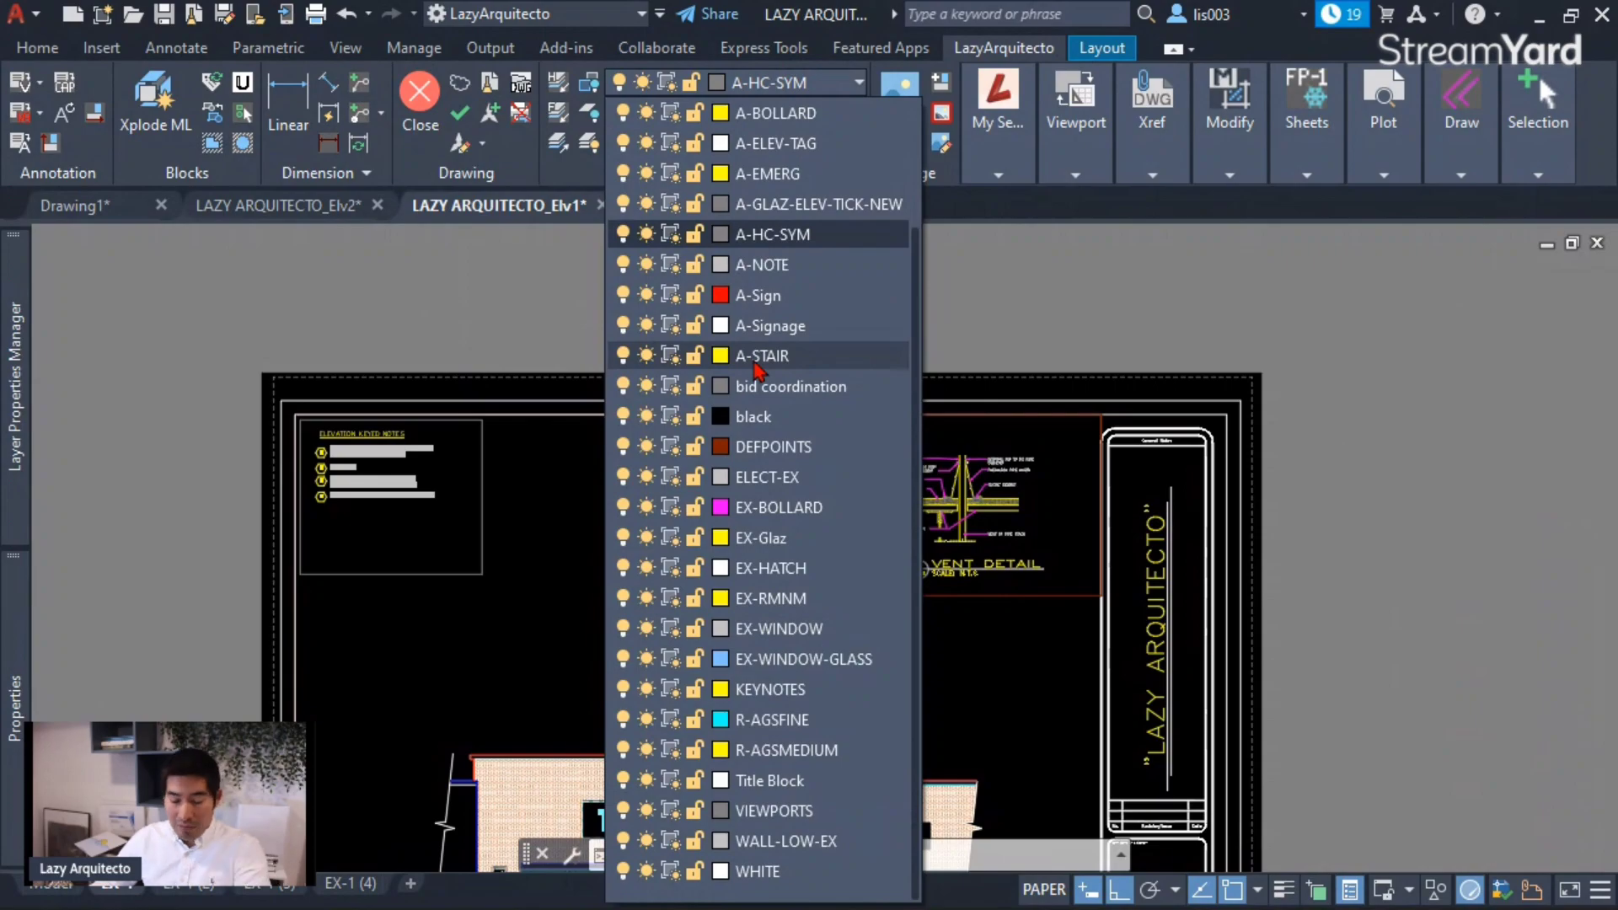
scroll(756, 368, up, 2)
click(671, 114)
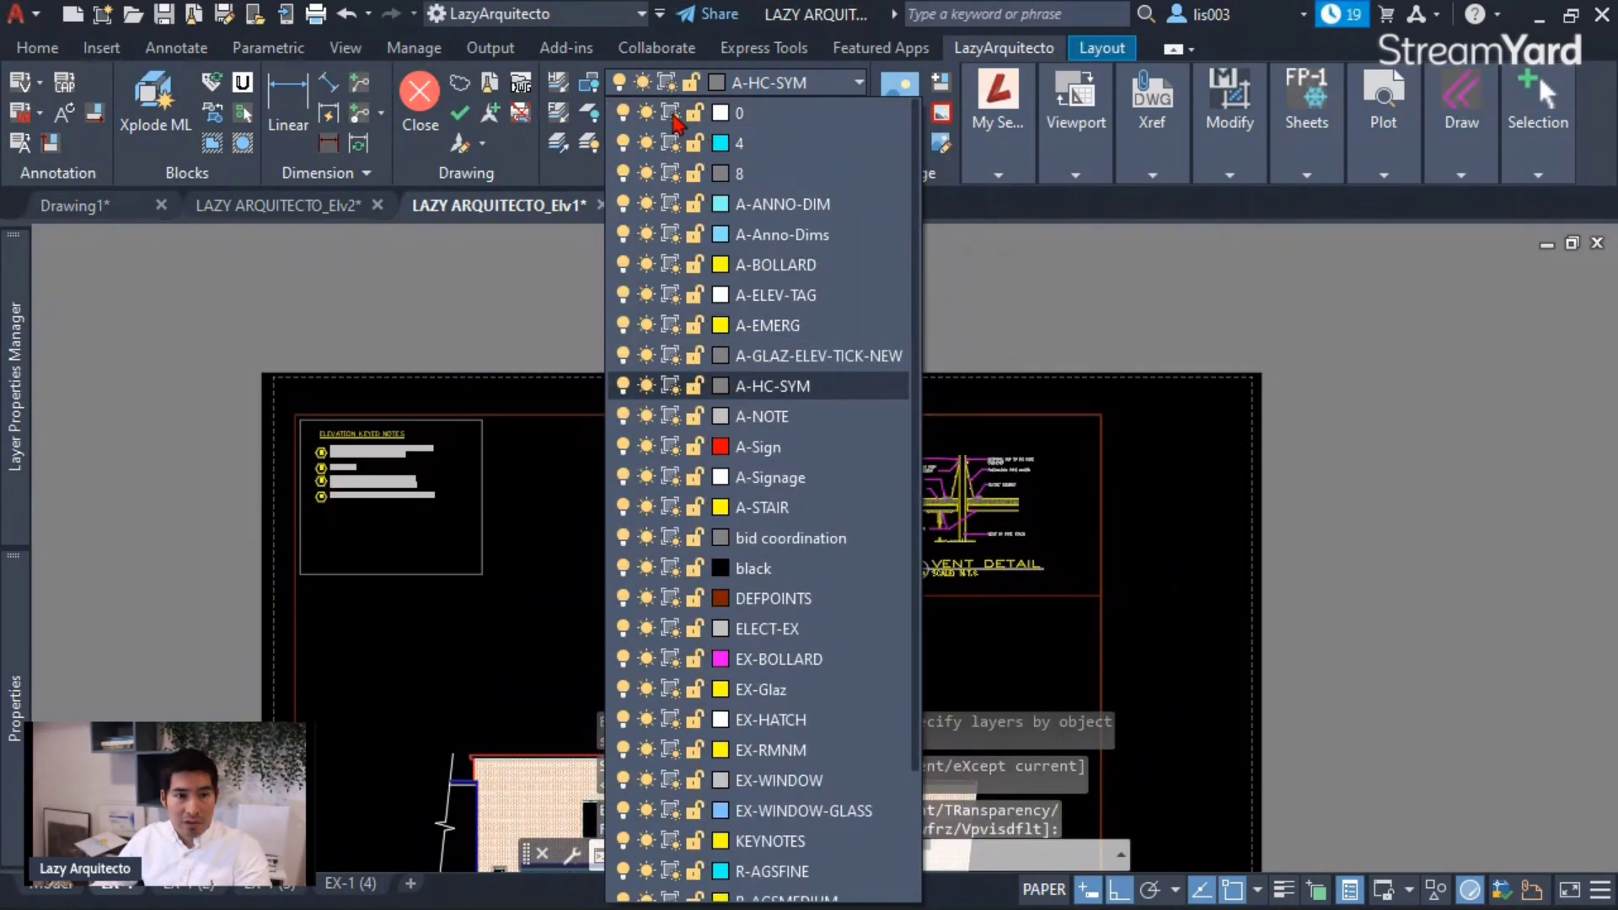
click(1054, 266)
- Test repeatedly whether the Vent Detail viewport on DEFPOINTS can be selected while layer 0 is frozen, and check its layer
scroll(896, 582, up, 3)
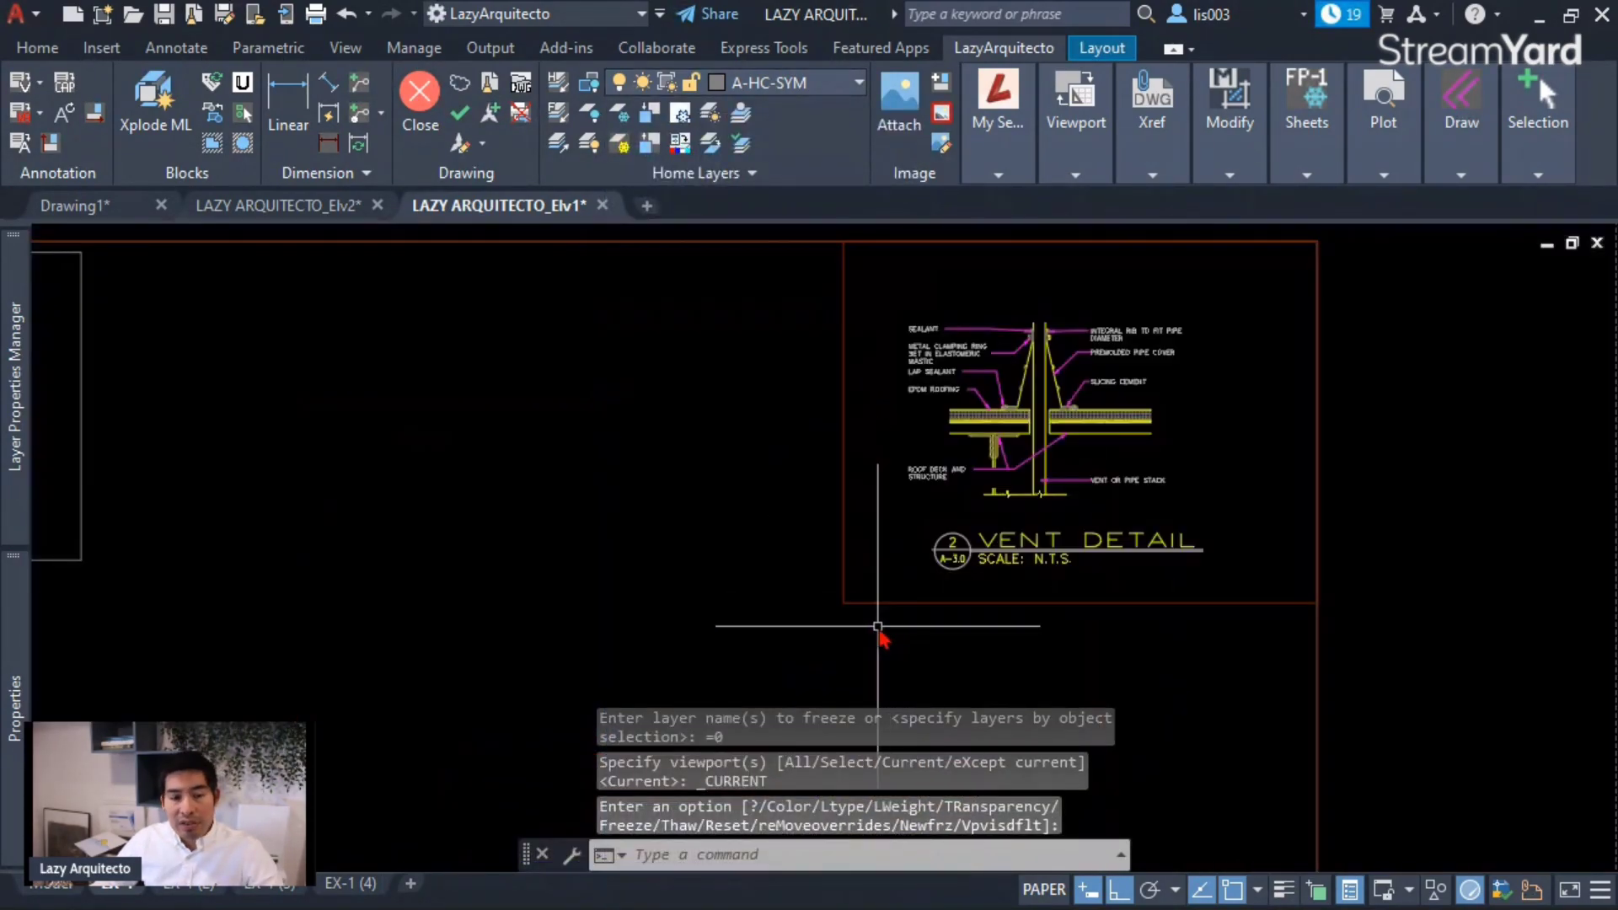
click(880, 589)
click(787, 544)
key(Escape)
scroll(848, 534, down, 3)
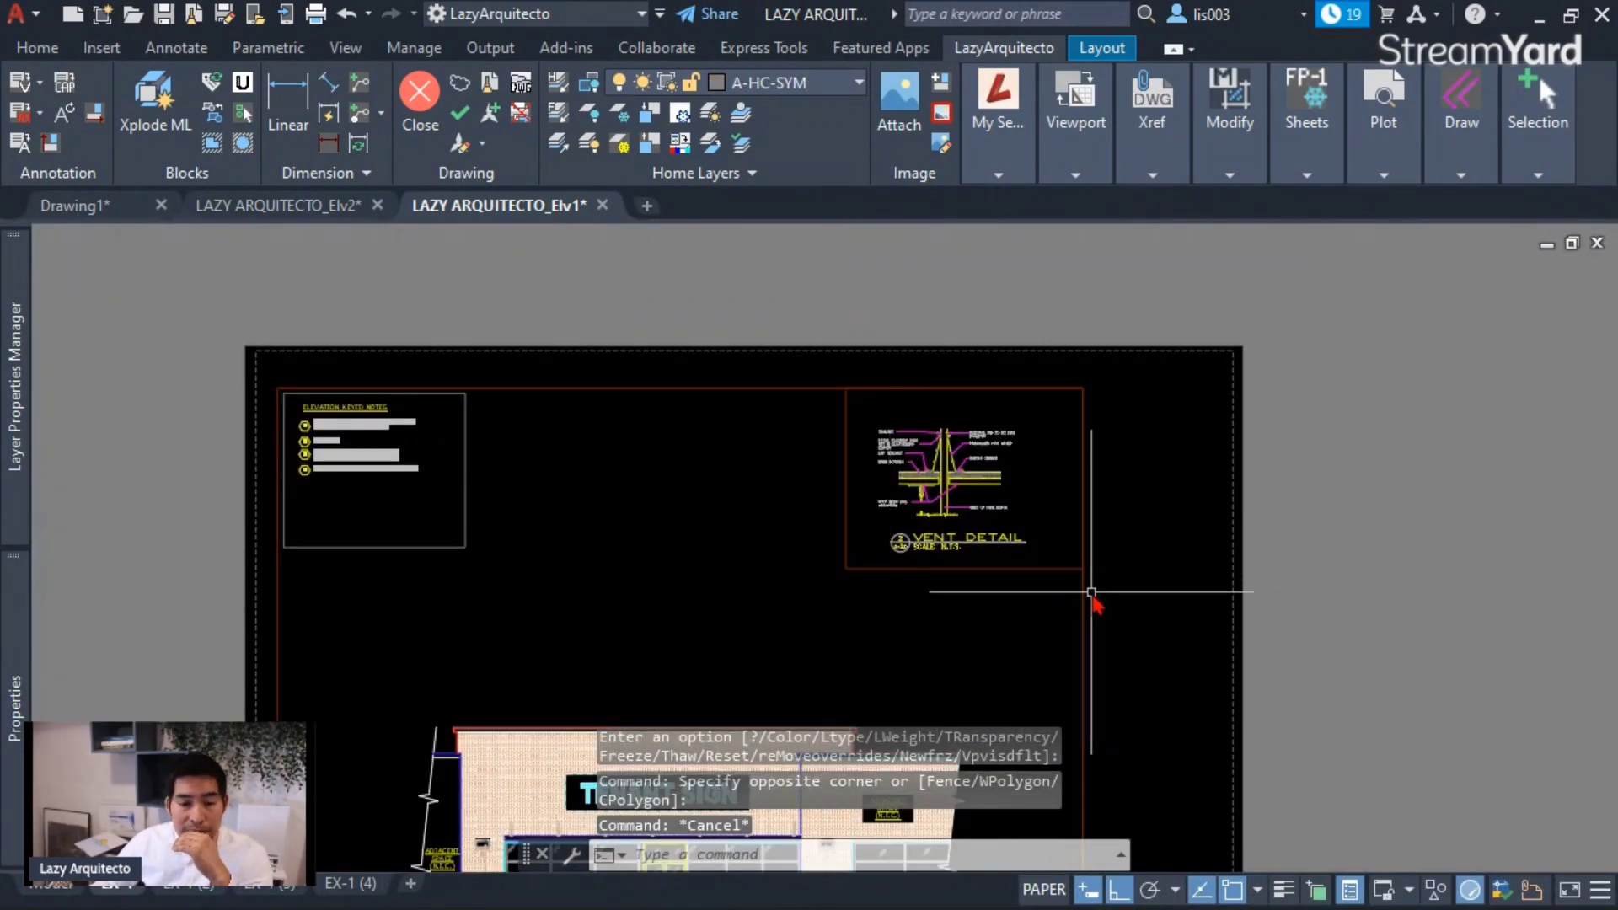
click(877, 591)
click(821, 503)
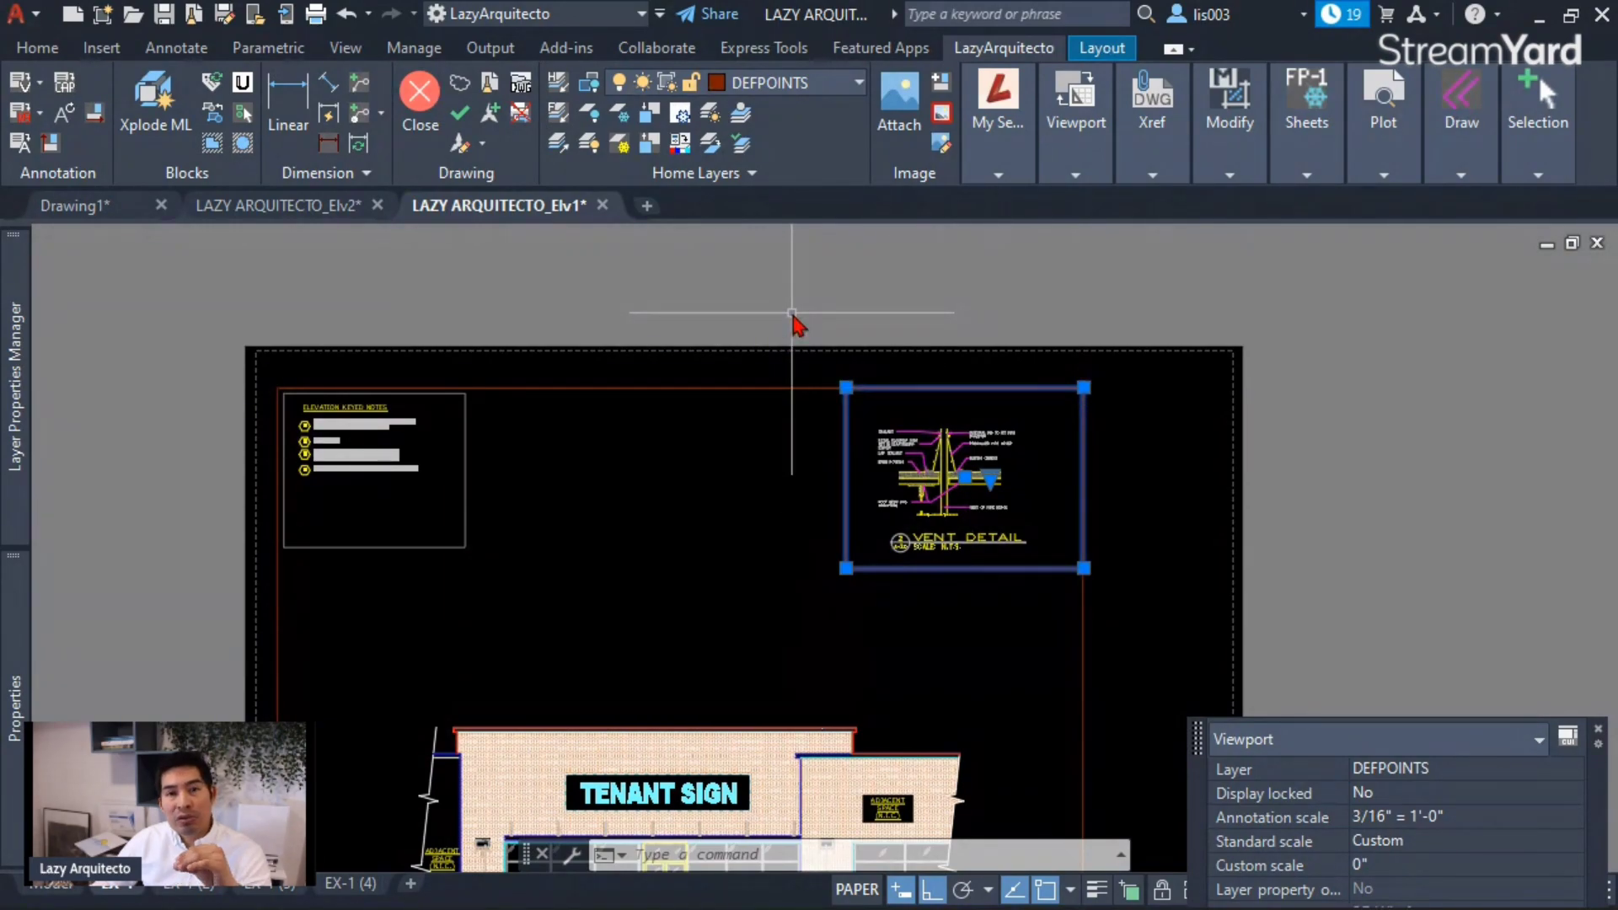
click(841, 496)
key(Escape)
scroll(843, 502, up, 4)
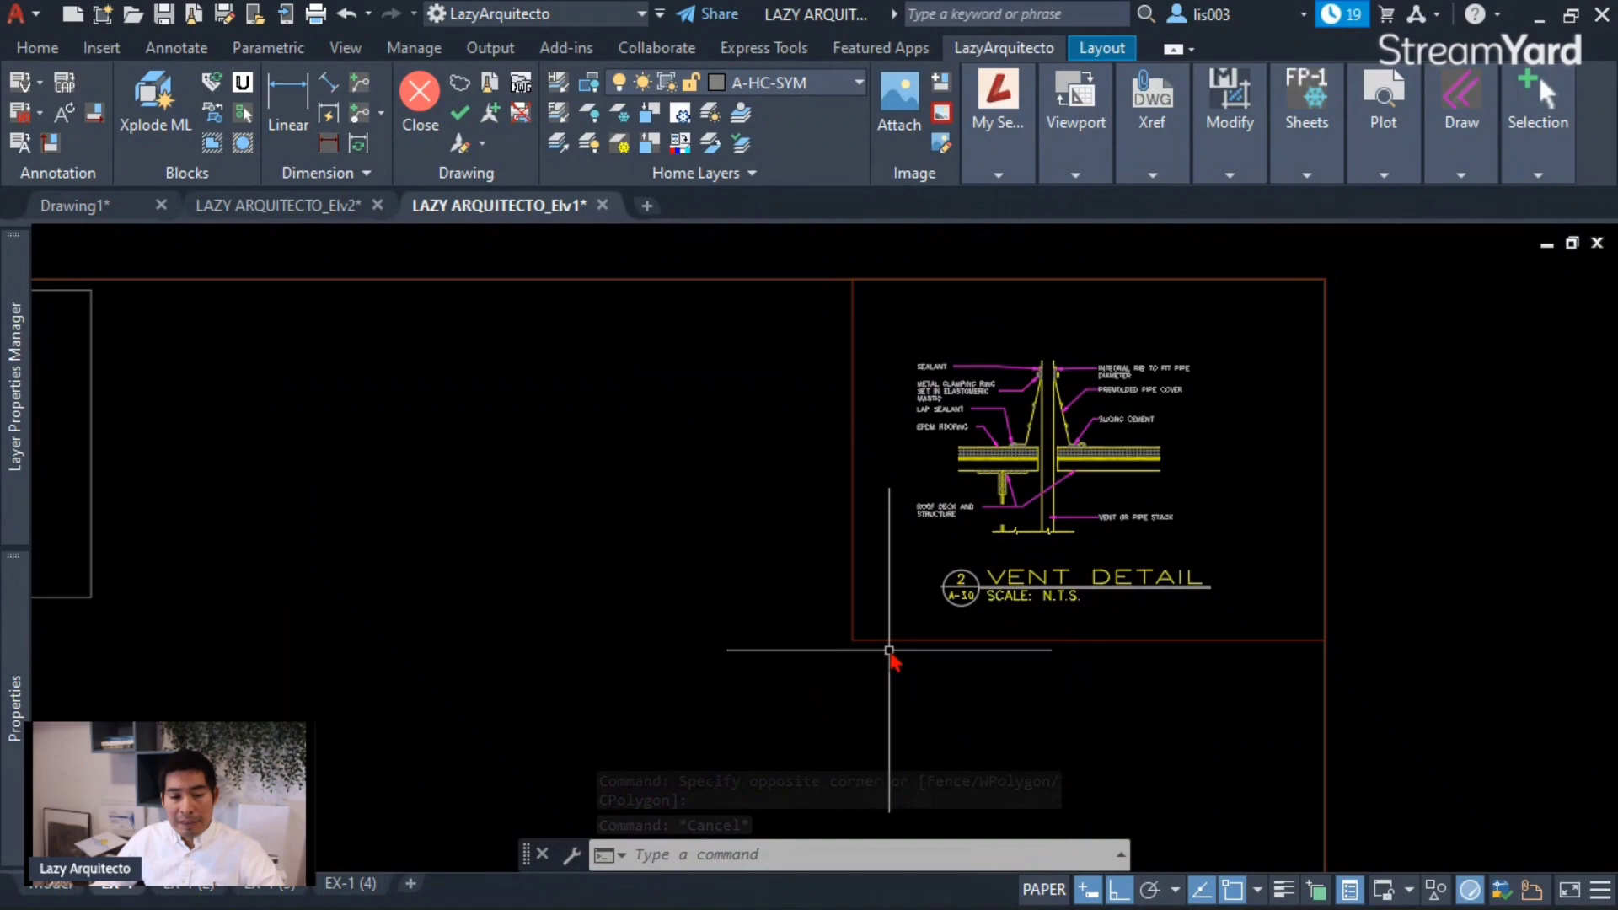
click(882, 653)
click(774, 487)
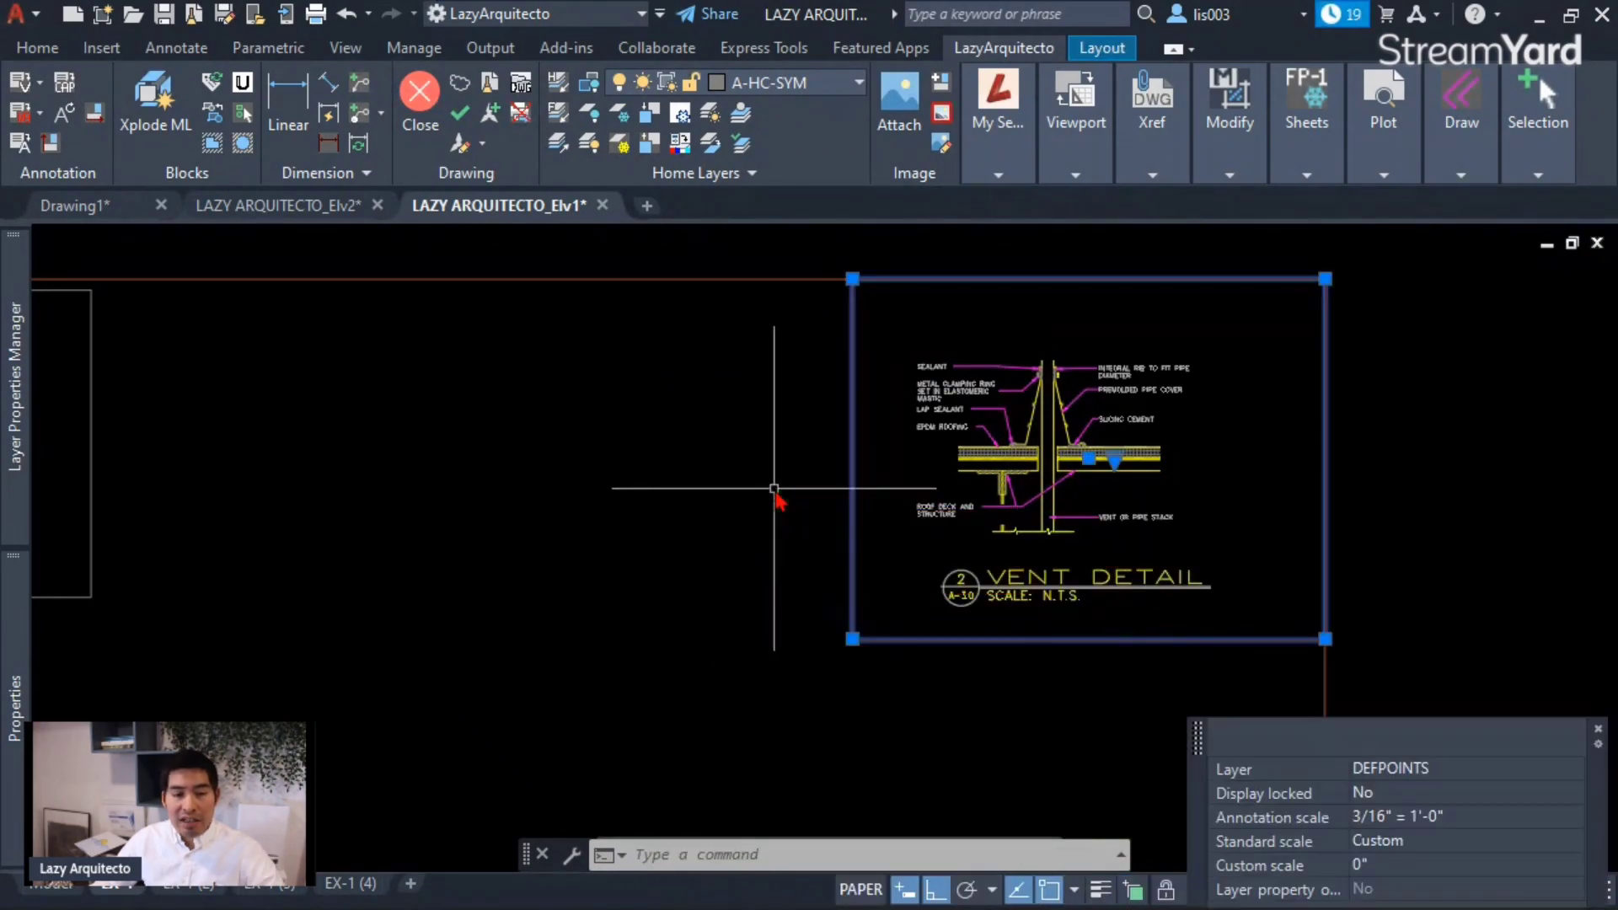
key(Escape)
click(879, 696)
click(779, 500)
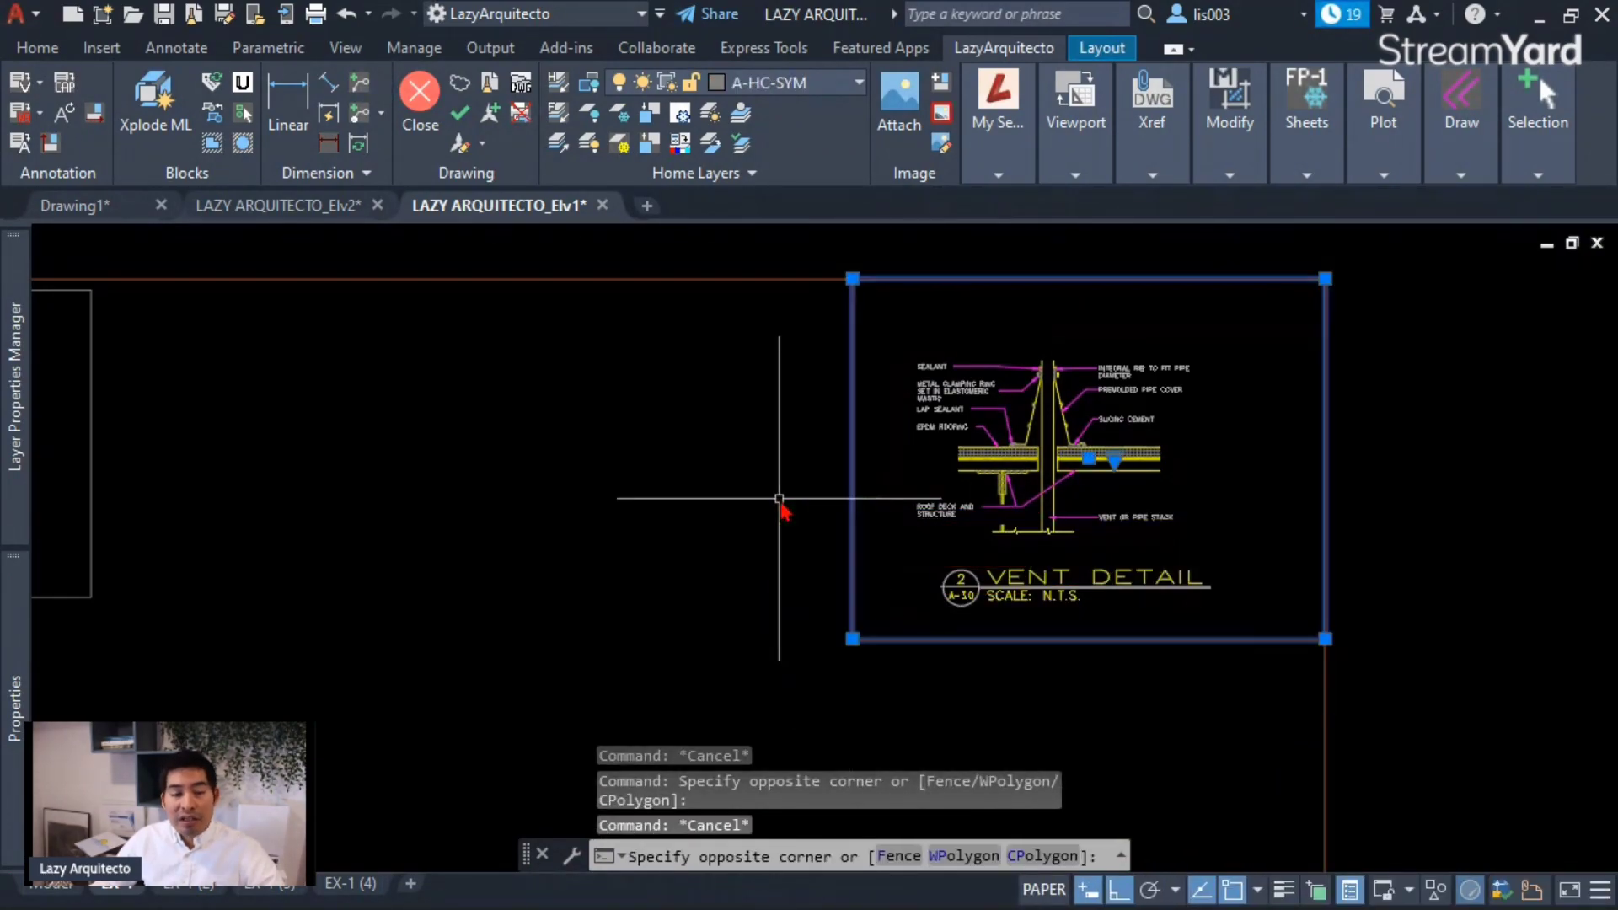
key(Escape)
click(891, 675)
click(784, 475)
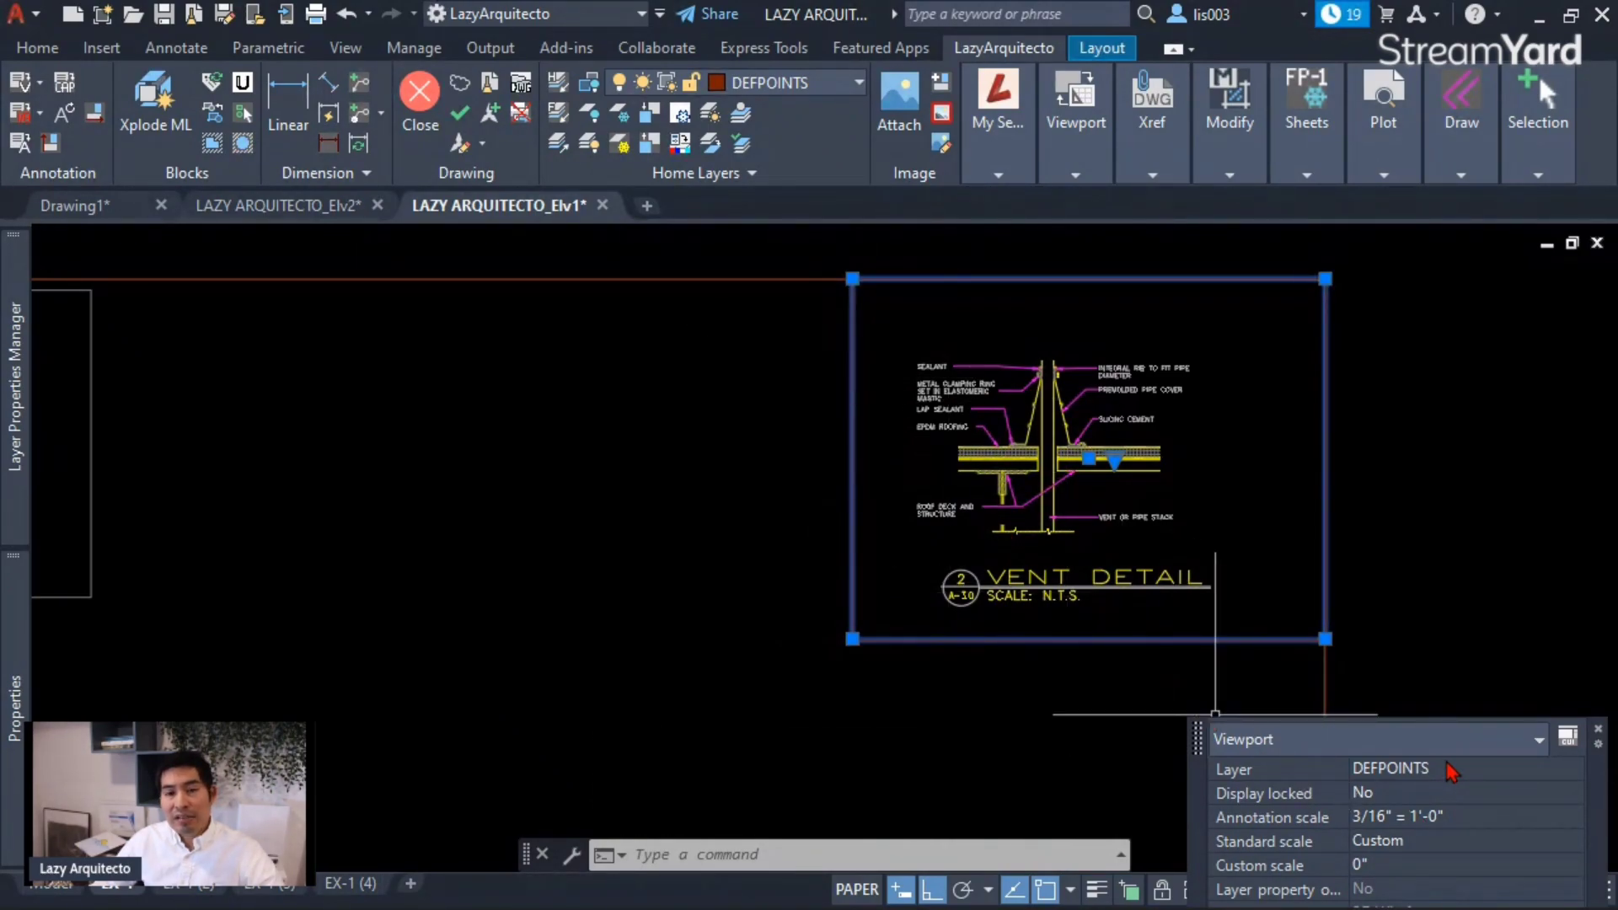
- Thaw layer 0 in the current viewport of the layout
click(828, 88)
scroll(808, 333, up, 2)
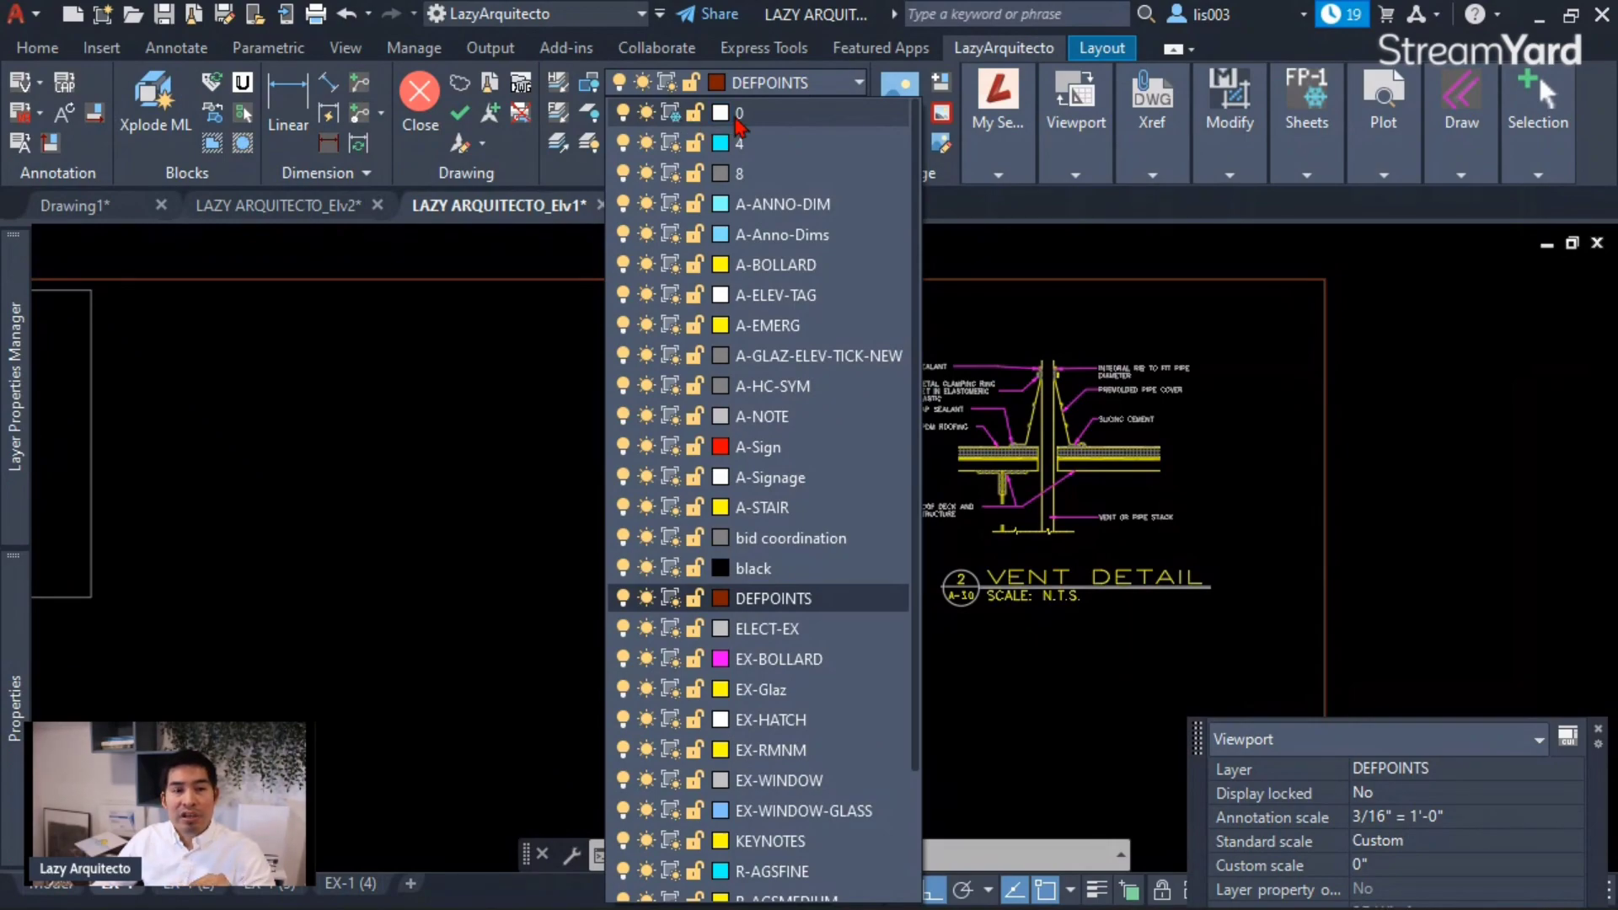
click(674, 118)
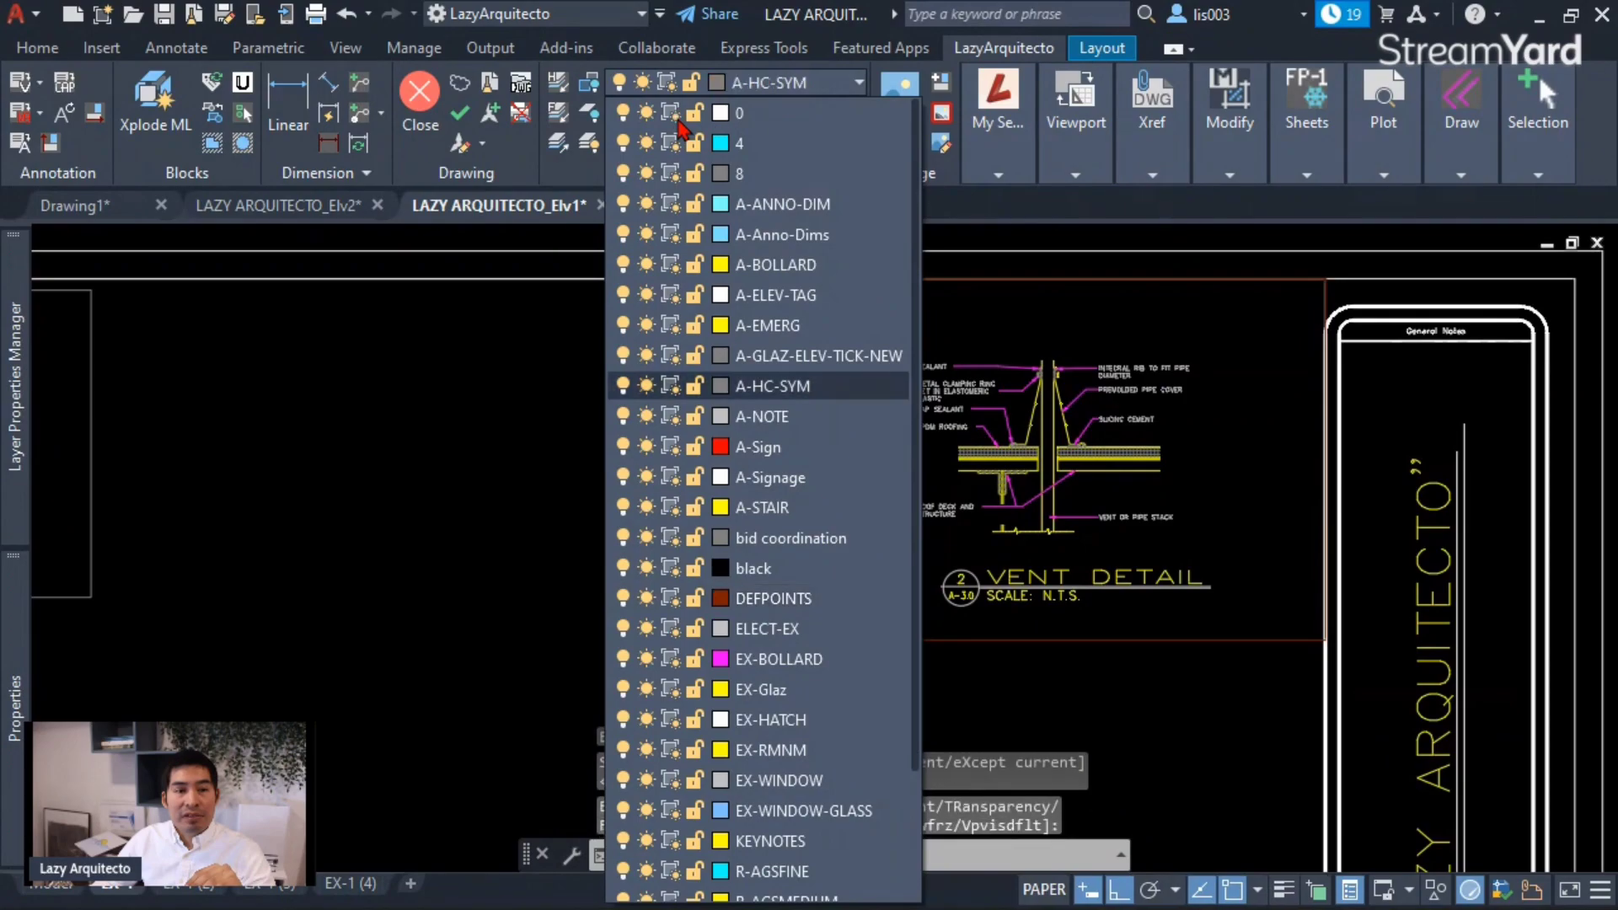
click(554, 459)
- Select the Vent Detail viewport with layer 0 thawed, clear the selection, and view the whole layout sheet
click(908, 714)
click(855, 641)
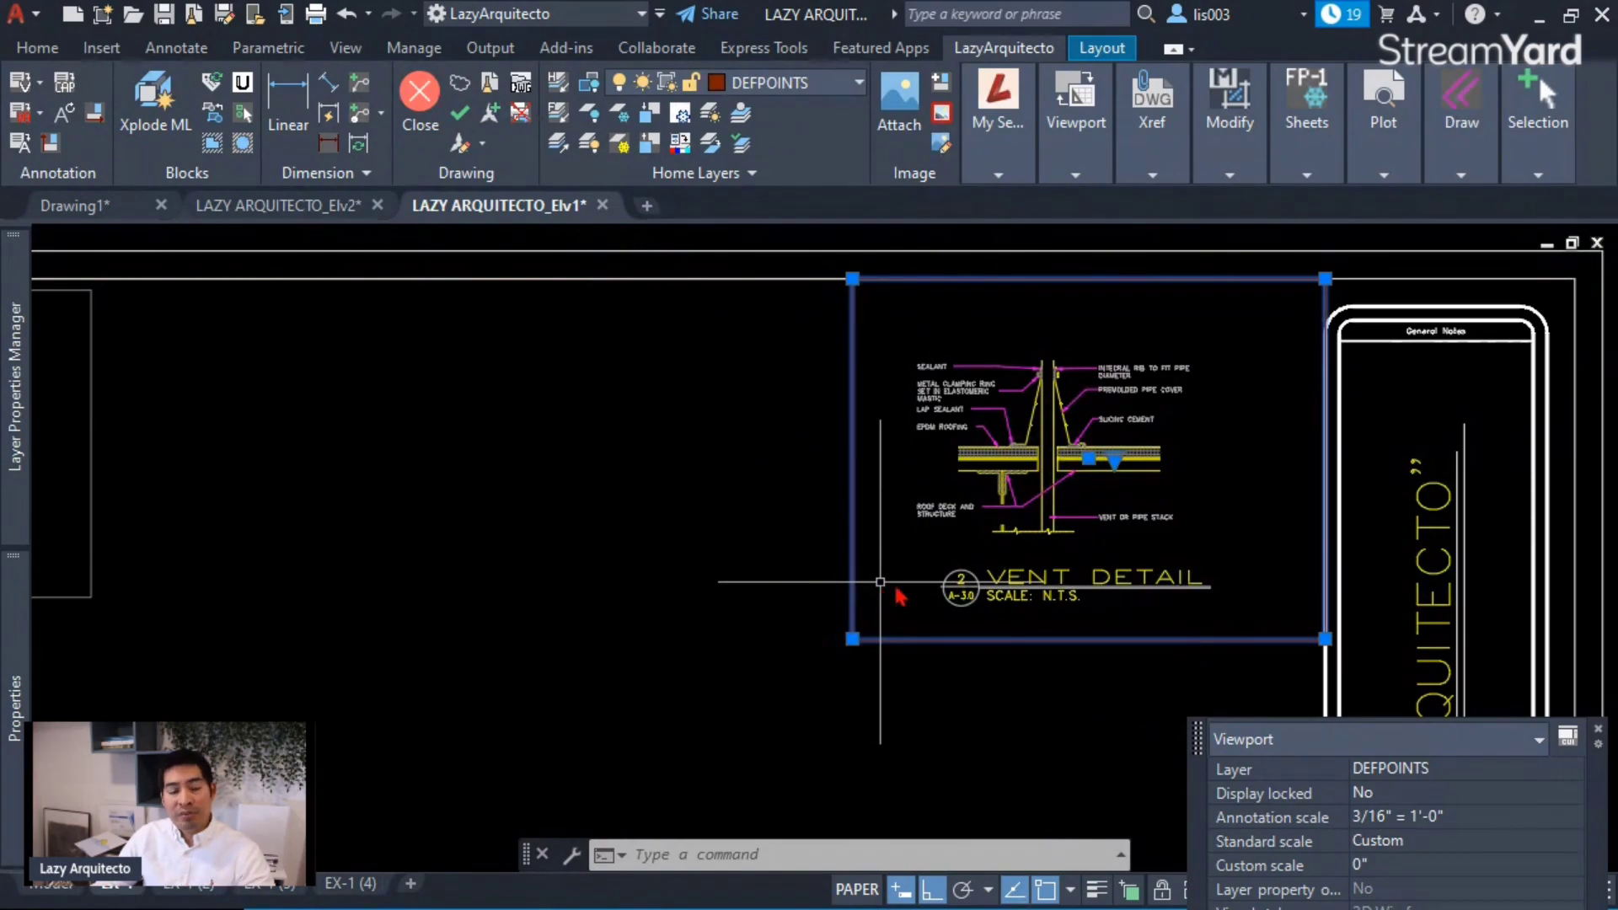
click(879, 581)
key(Escape)
scroll(1070, 488, down, 3)
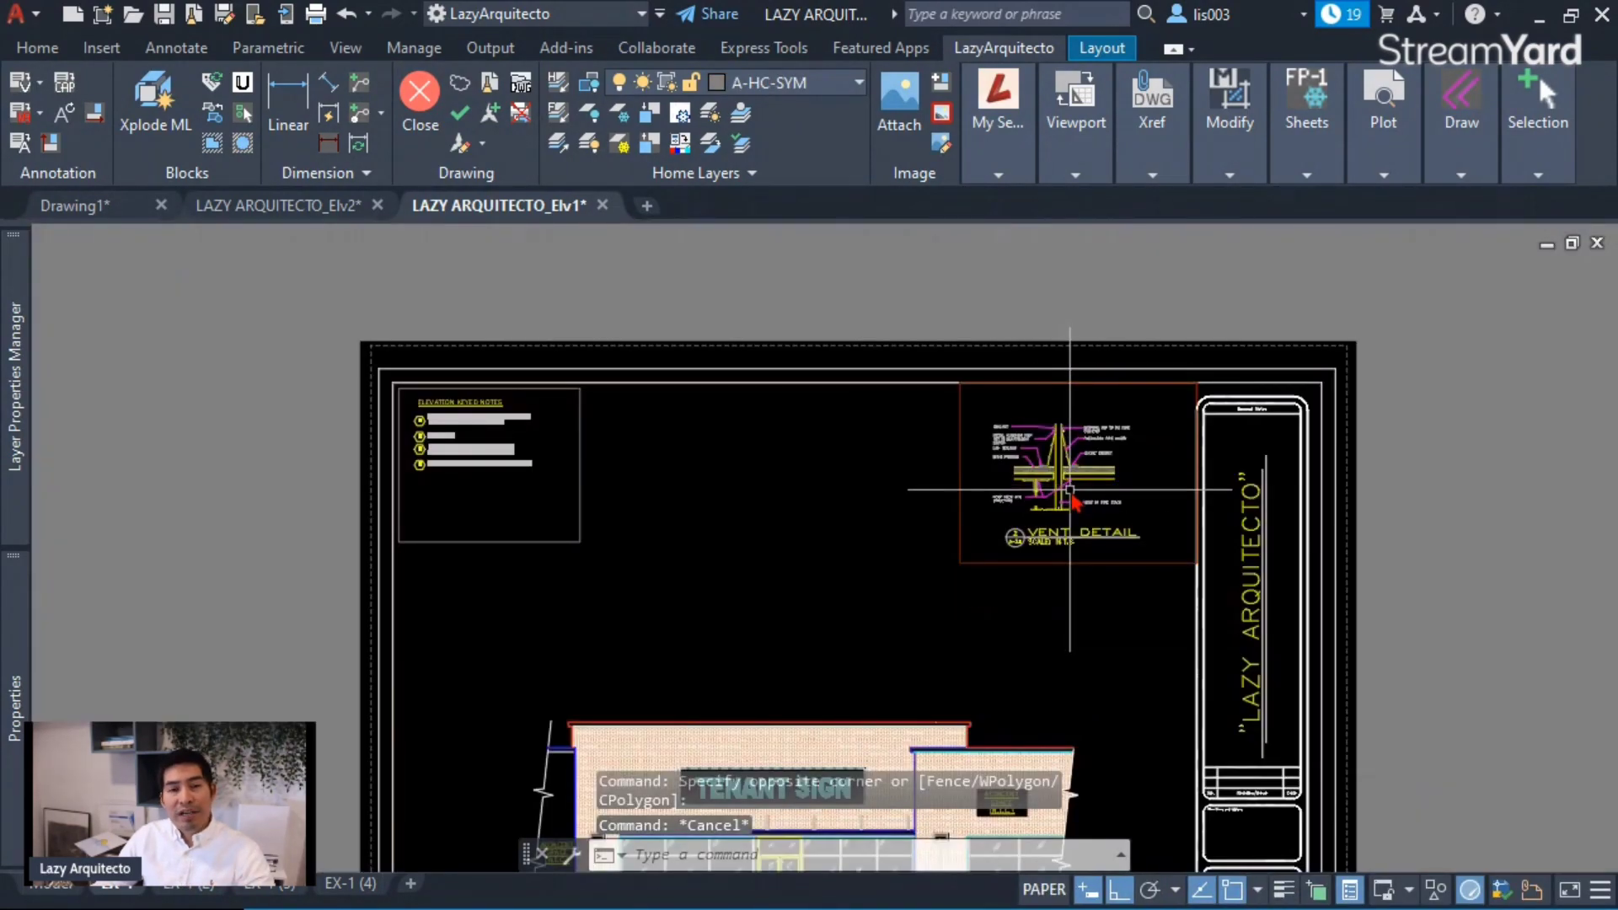
middle_drag(982, 552, 903, 451)
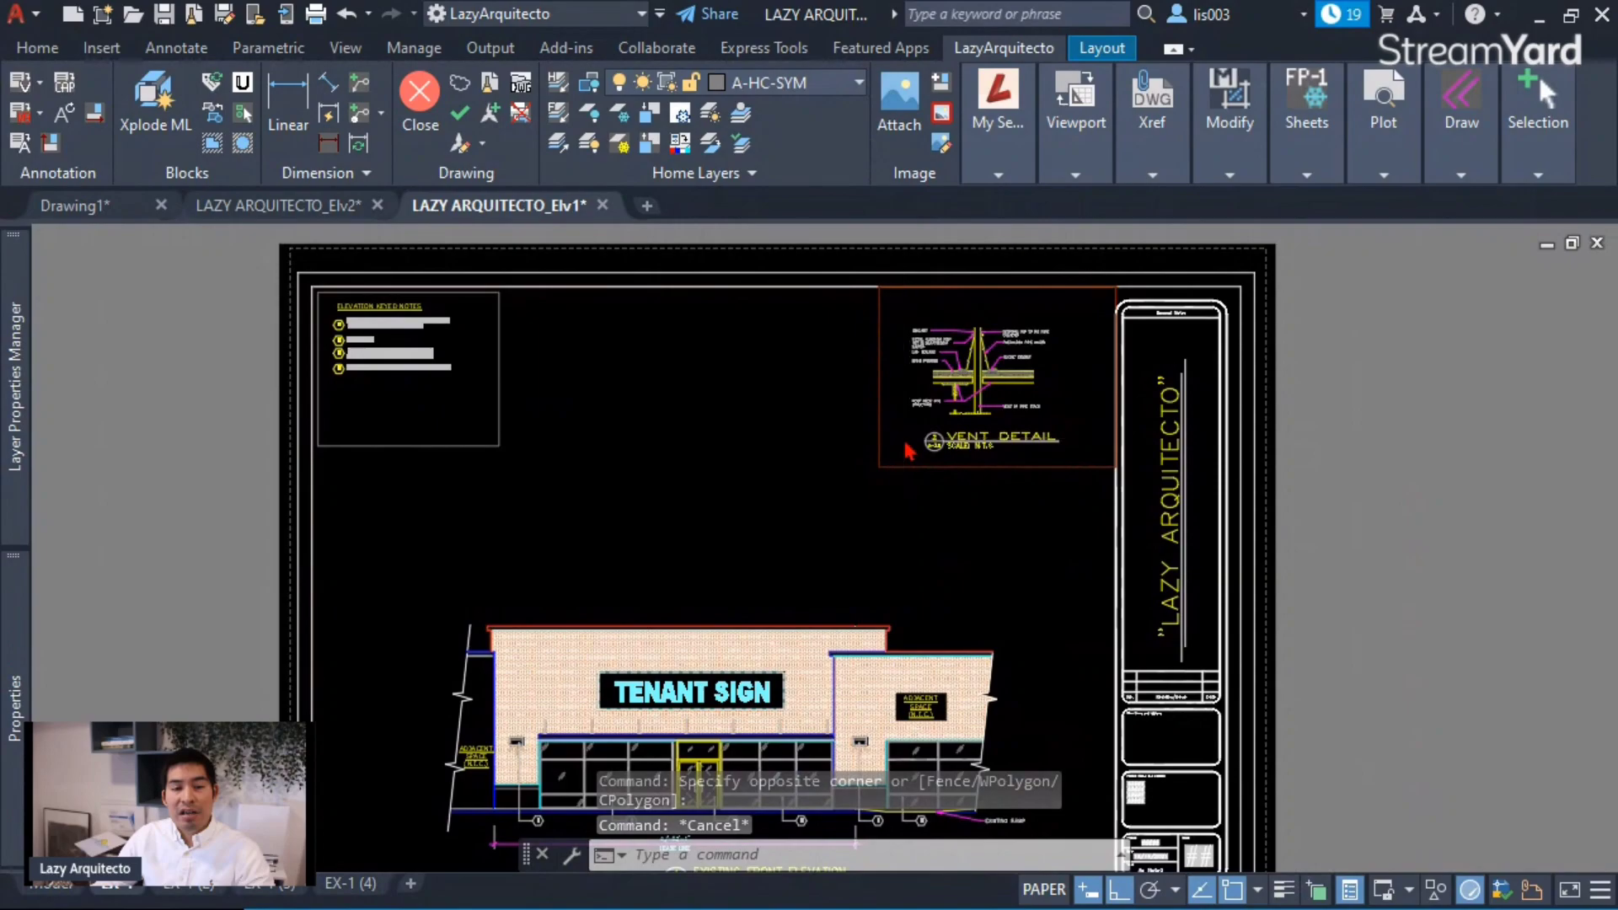
middle_click(907, 452)
middle_click(907, 452)
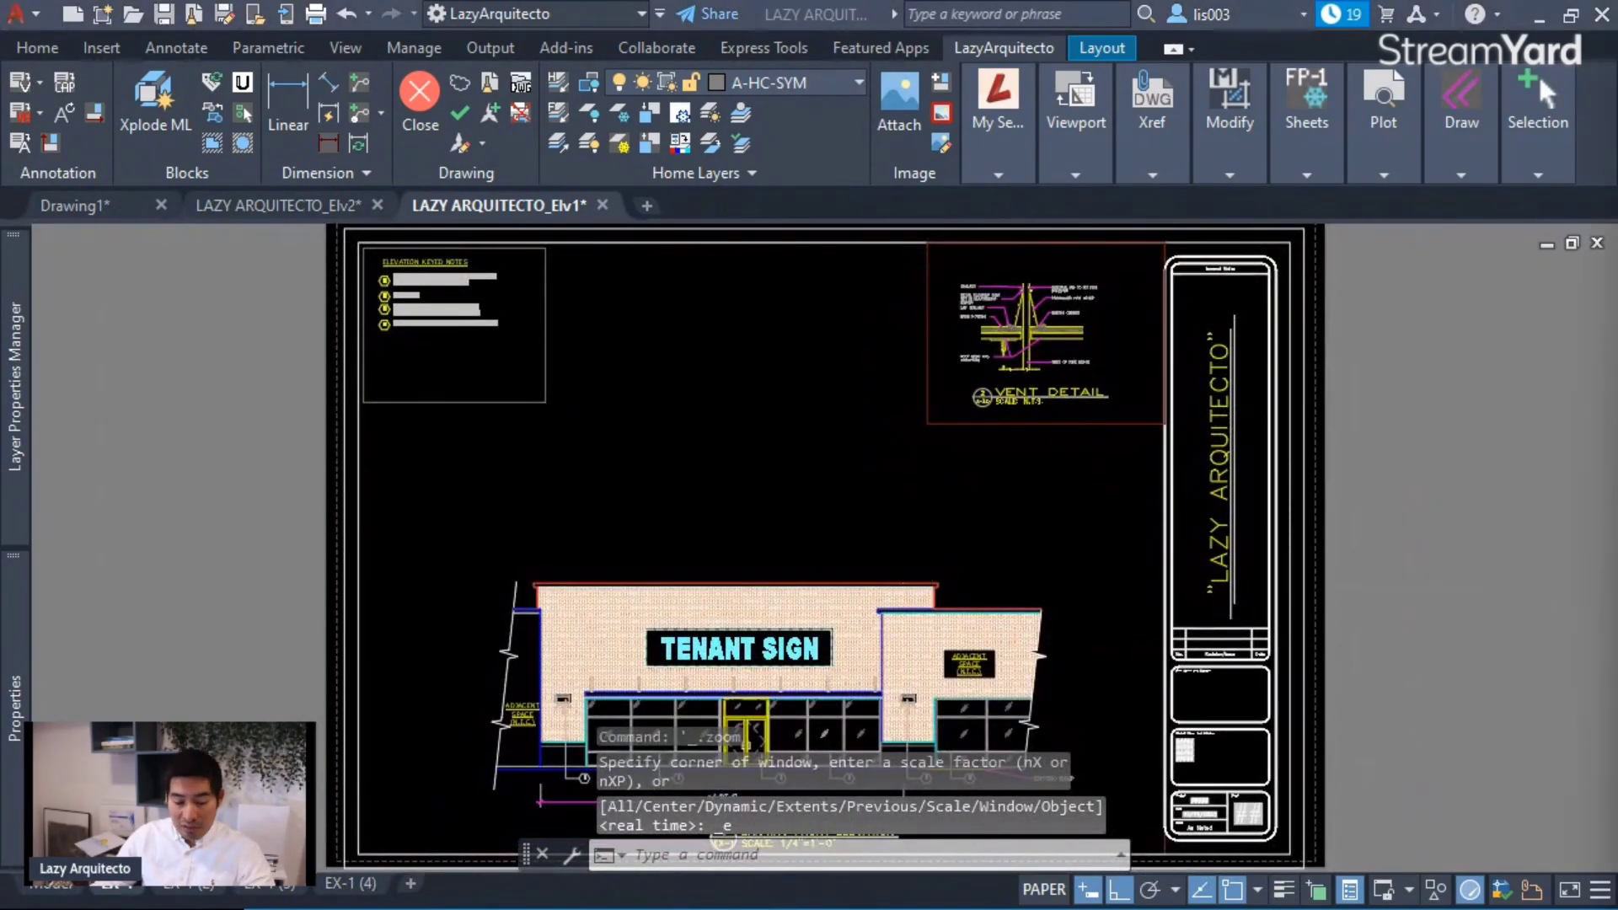
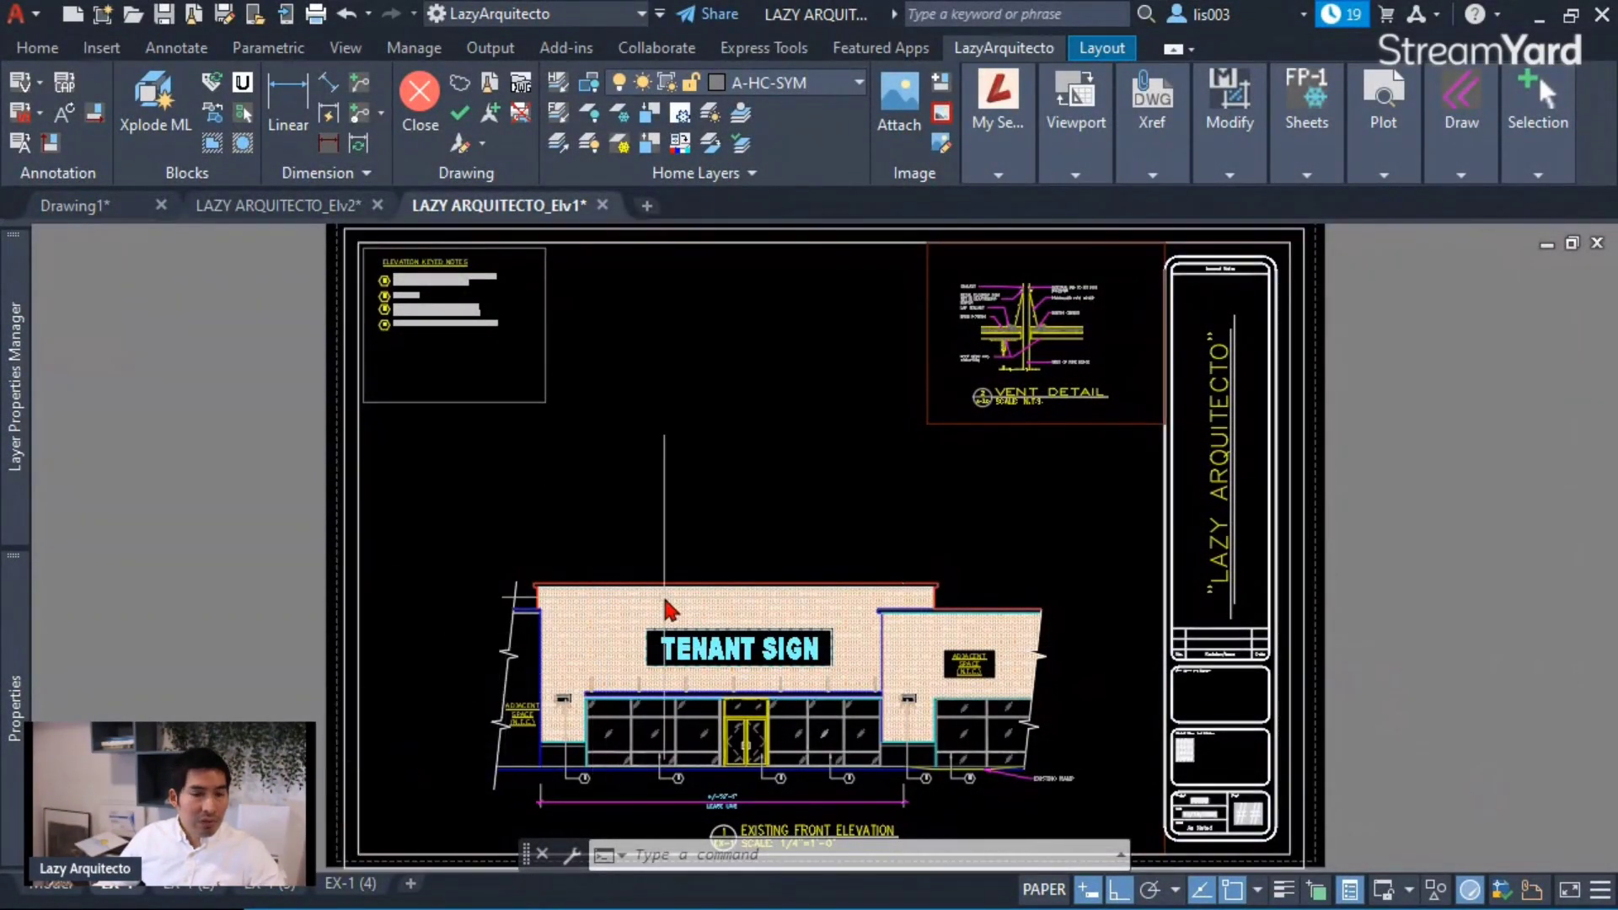
middle_drag(809, 525, 795, 522)
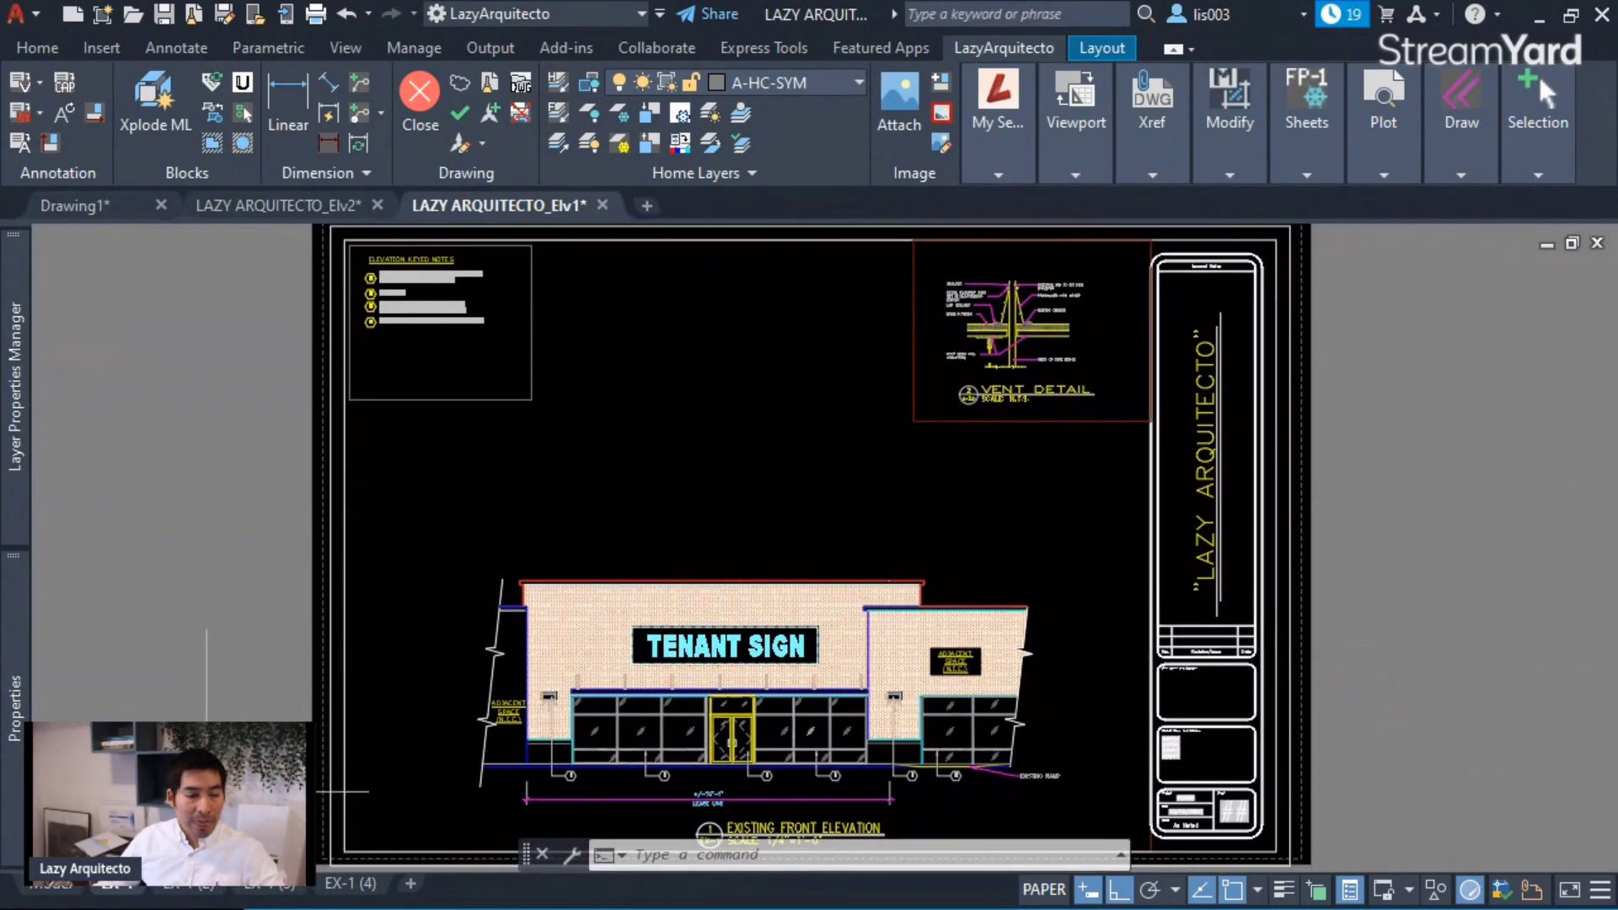
- Switch to model space and open the Customize User Interface editor with CUI, fitting its window on the screen
click(79, 885)
mouse_move(621, 697)
middle_down()
mouse_move(913, 563)
mouse_move(947, 578)
middle_up()
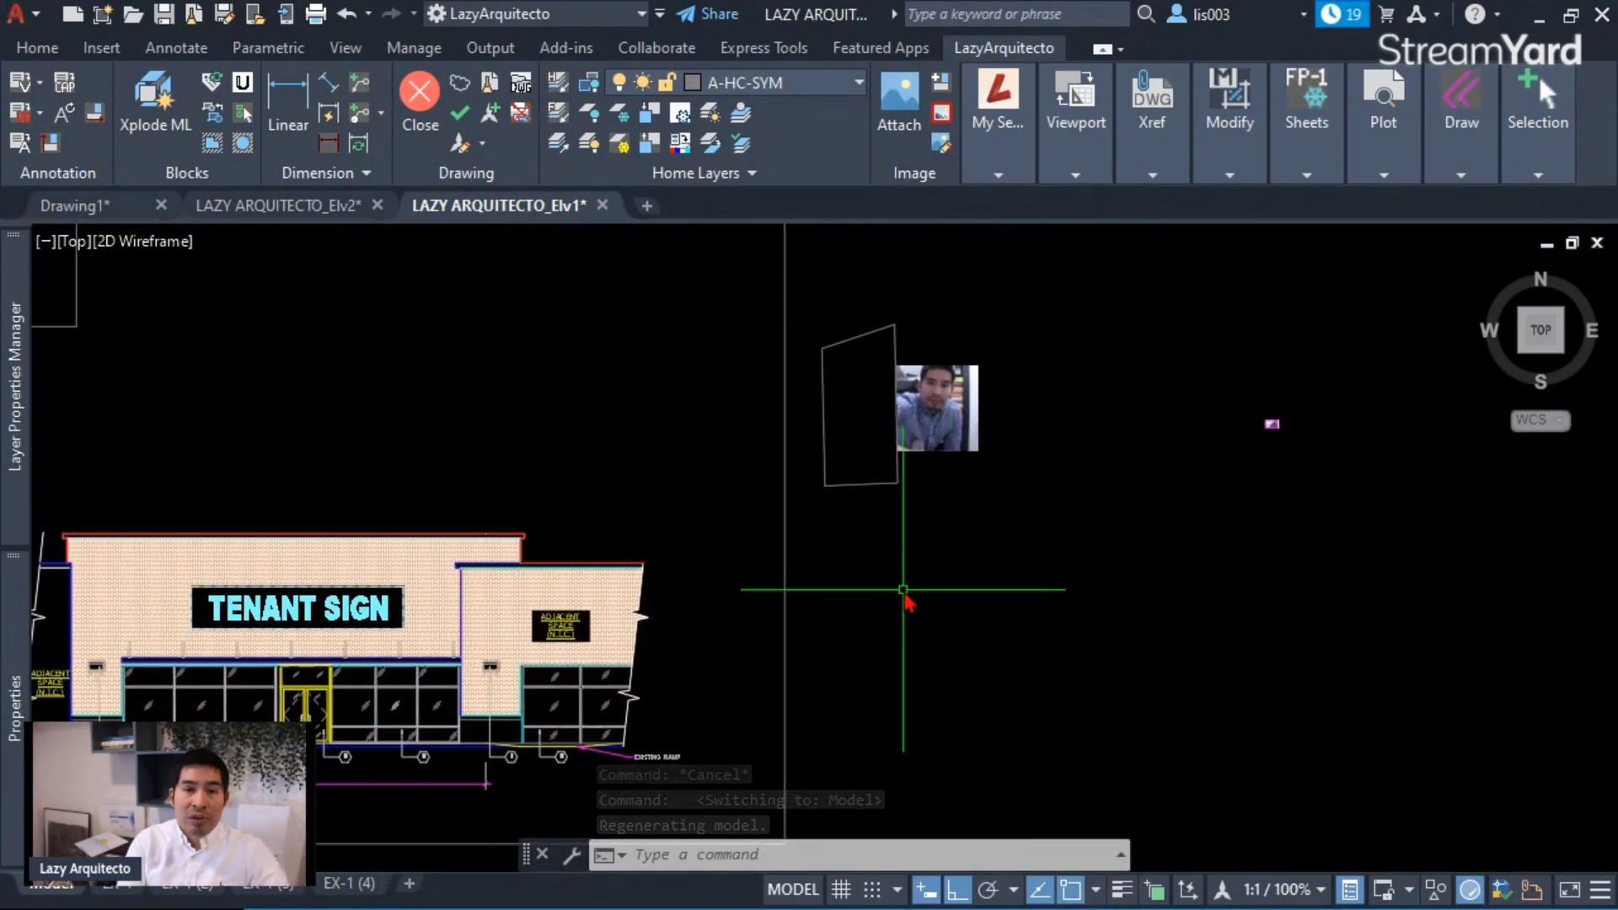
text(CUI)
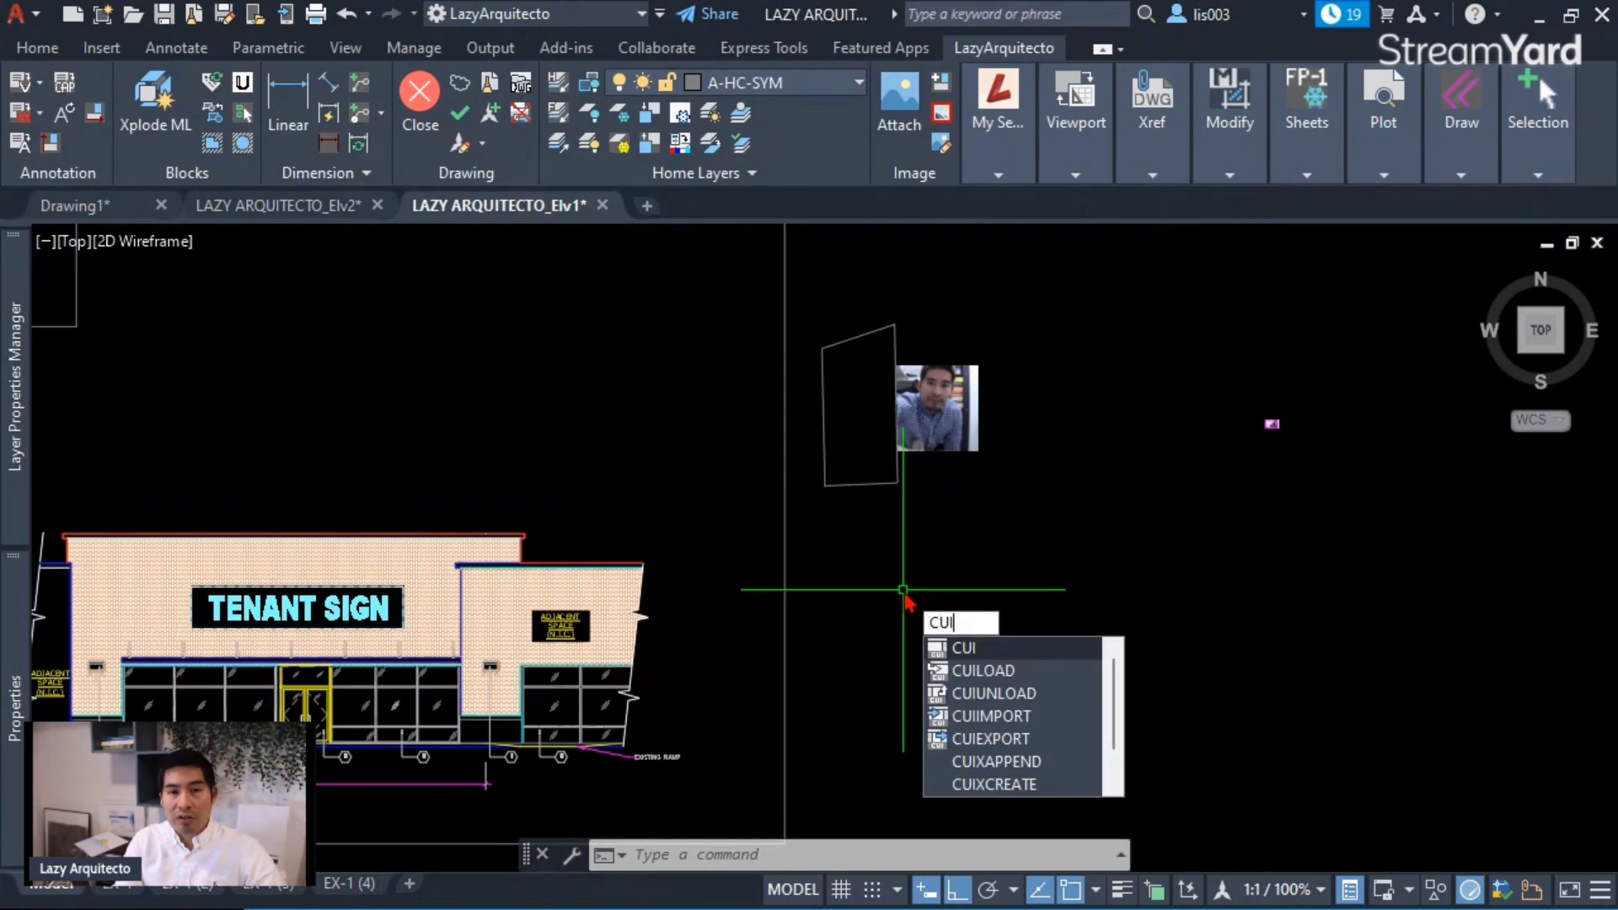
key(Return)
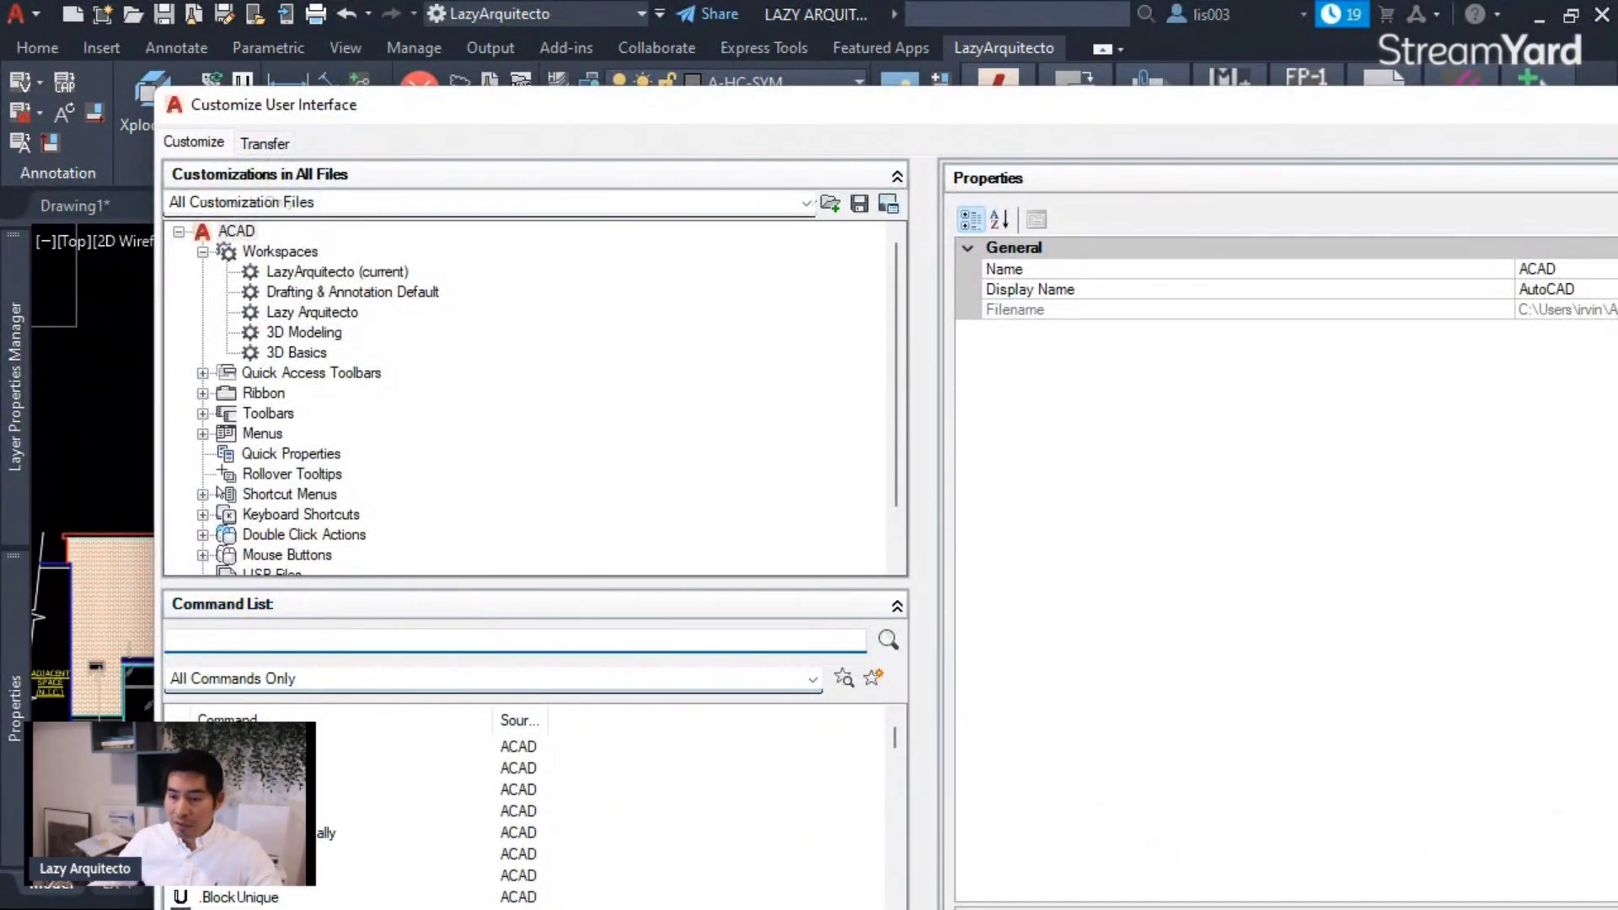
drag(1617, 909, 1412, 702)
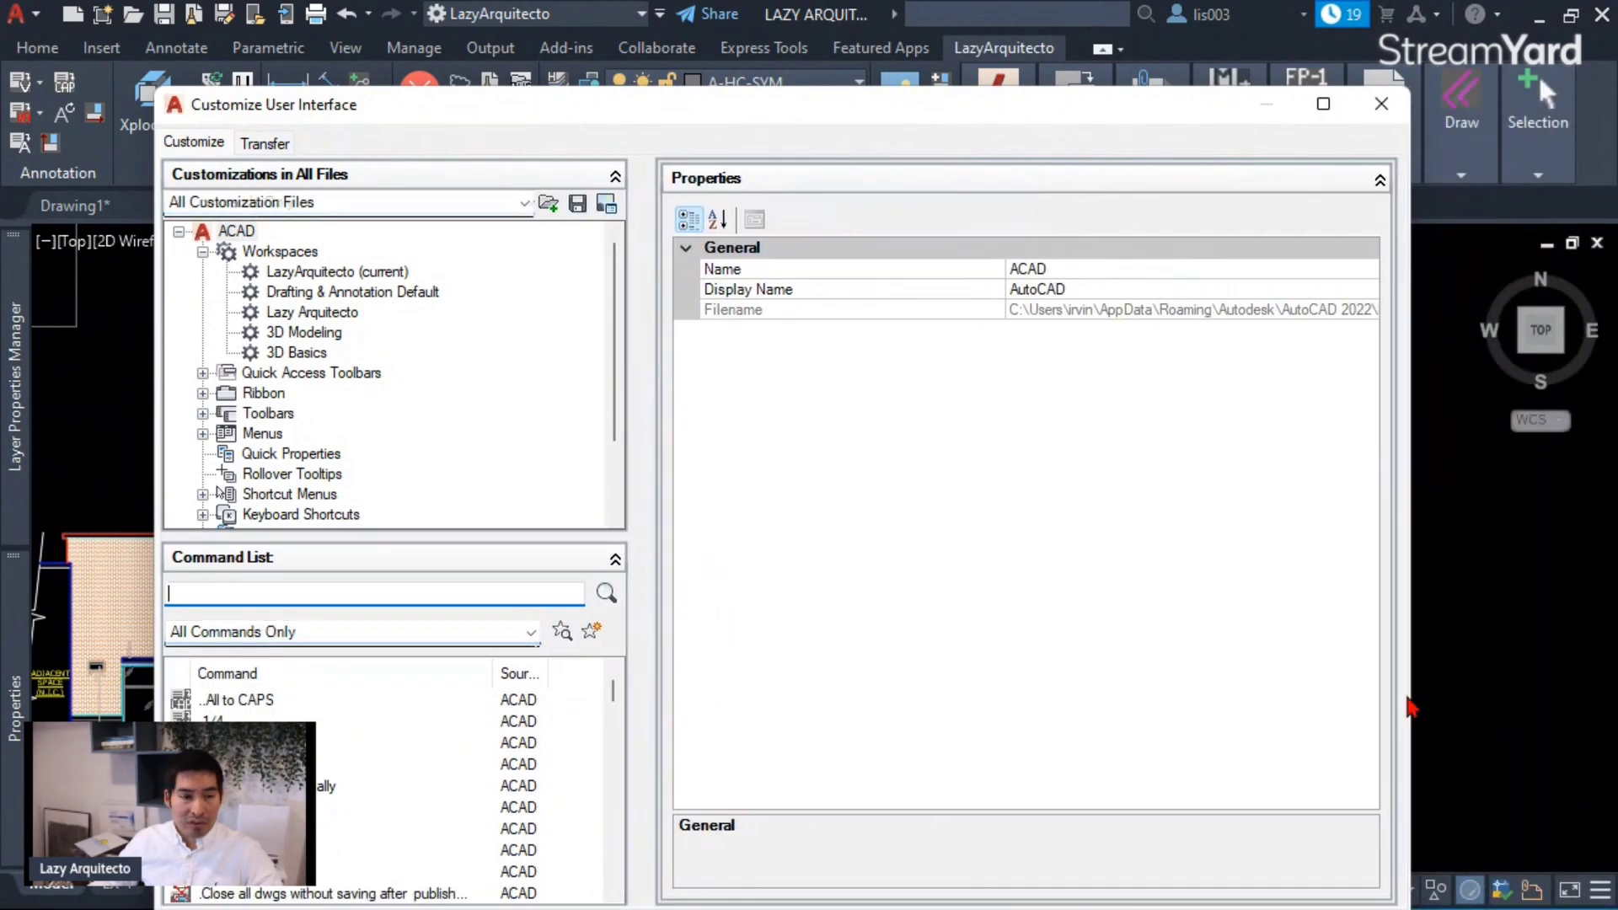
drag(1131, 98, 1174, 38)
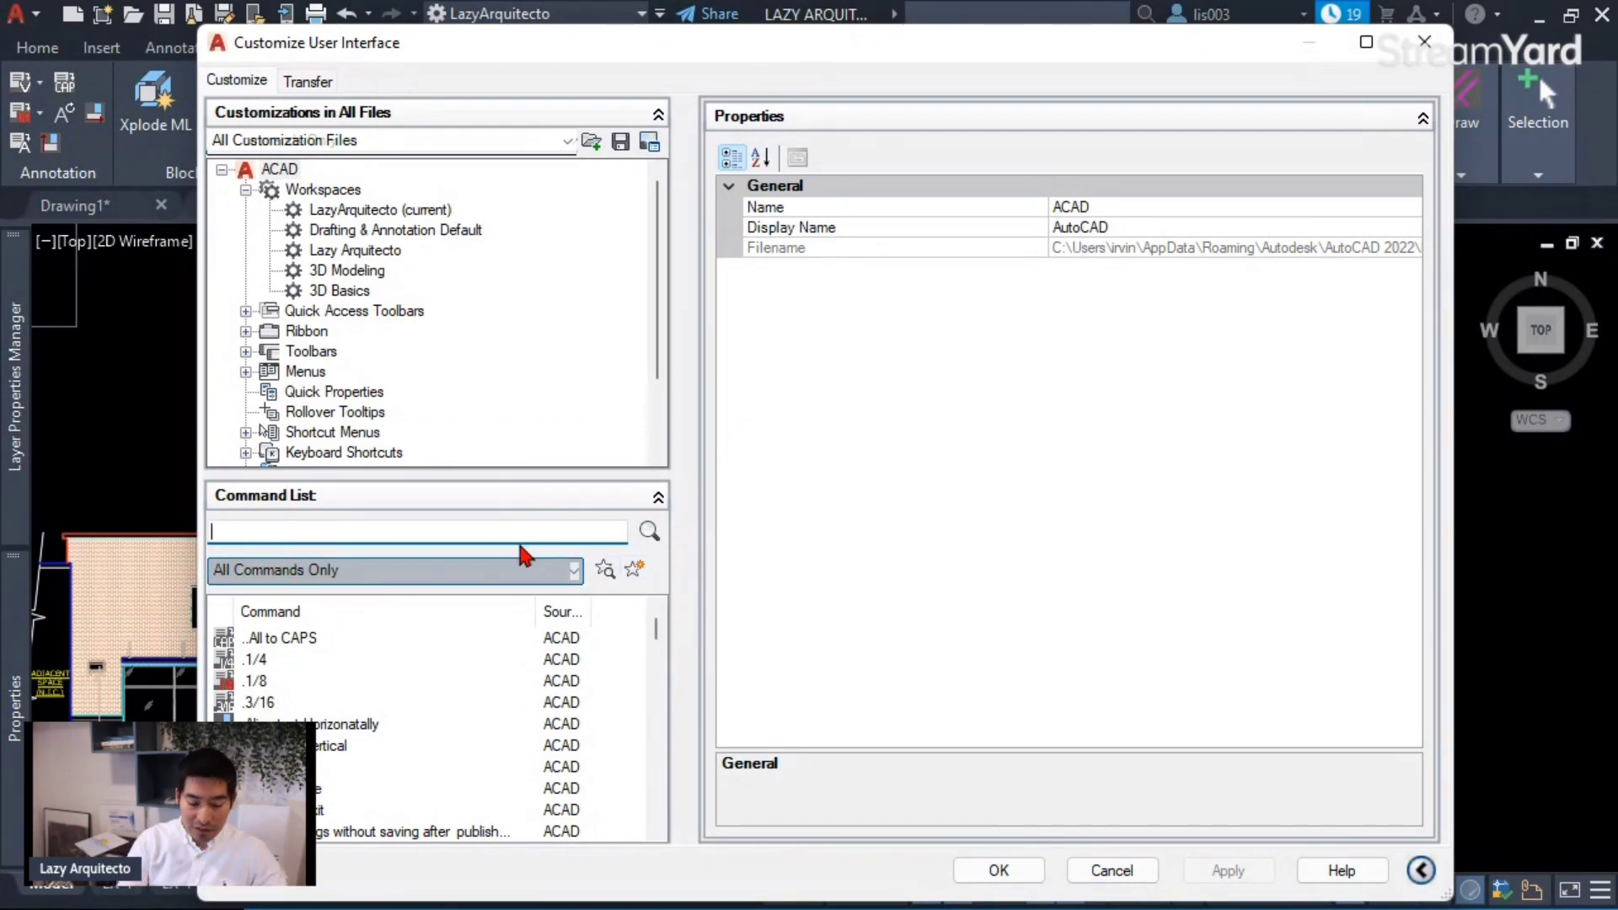
- Filter the command list by FRAME and duplicate the Toggle Frames command from the EXPRESS source
text(FRAME)
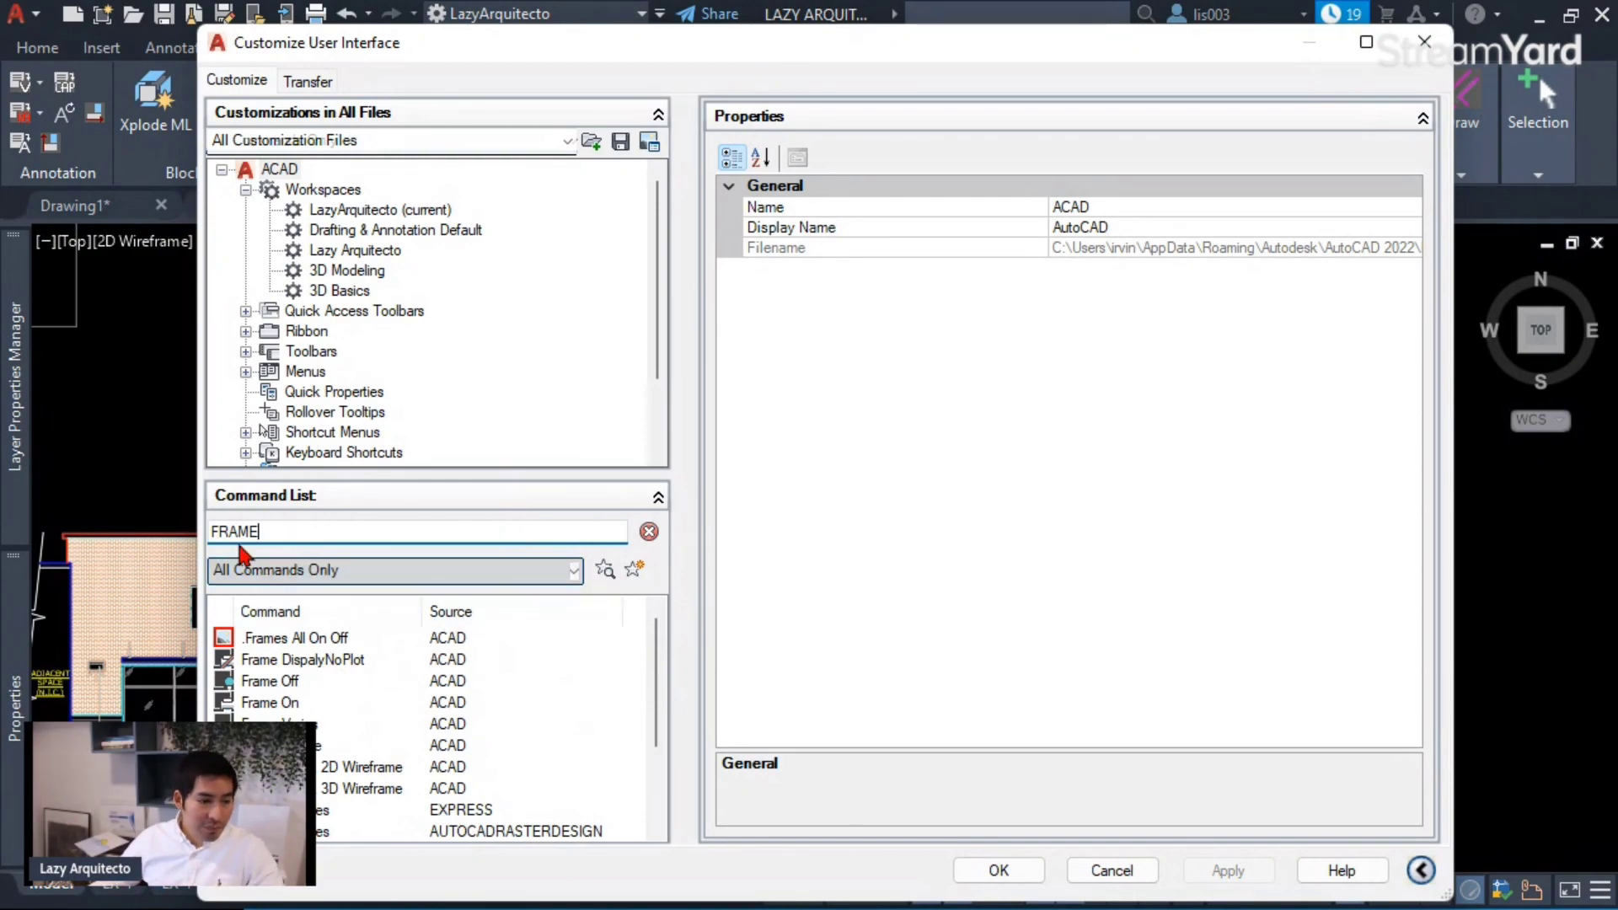
click(287, 808)
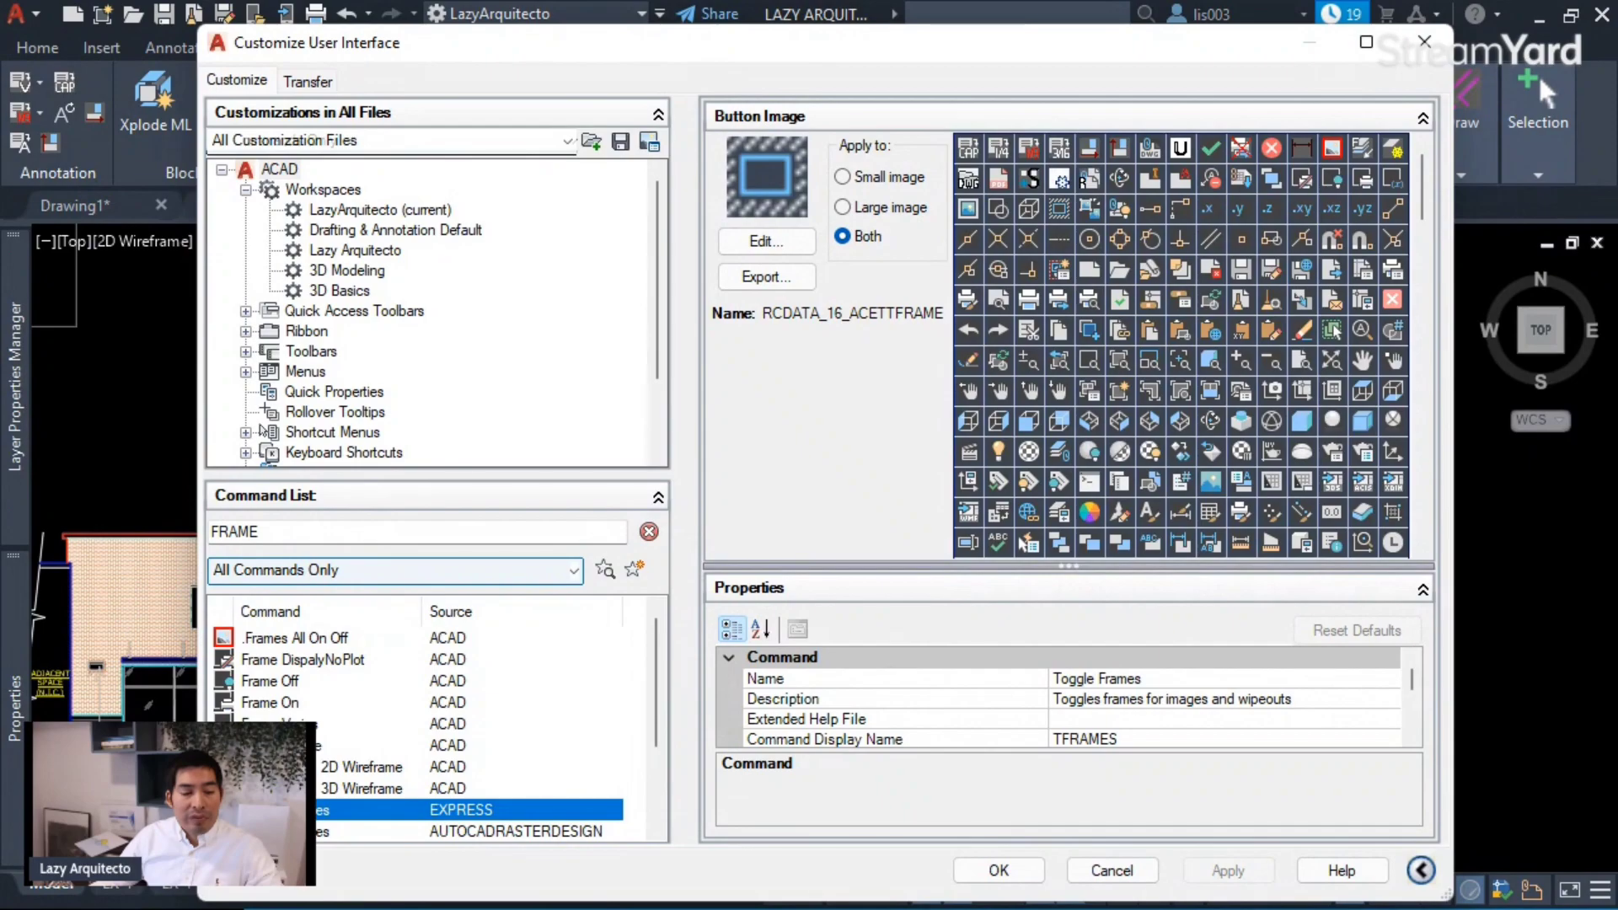
right_click(423, 813)
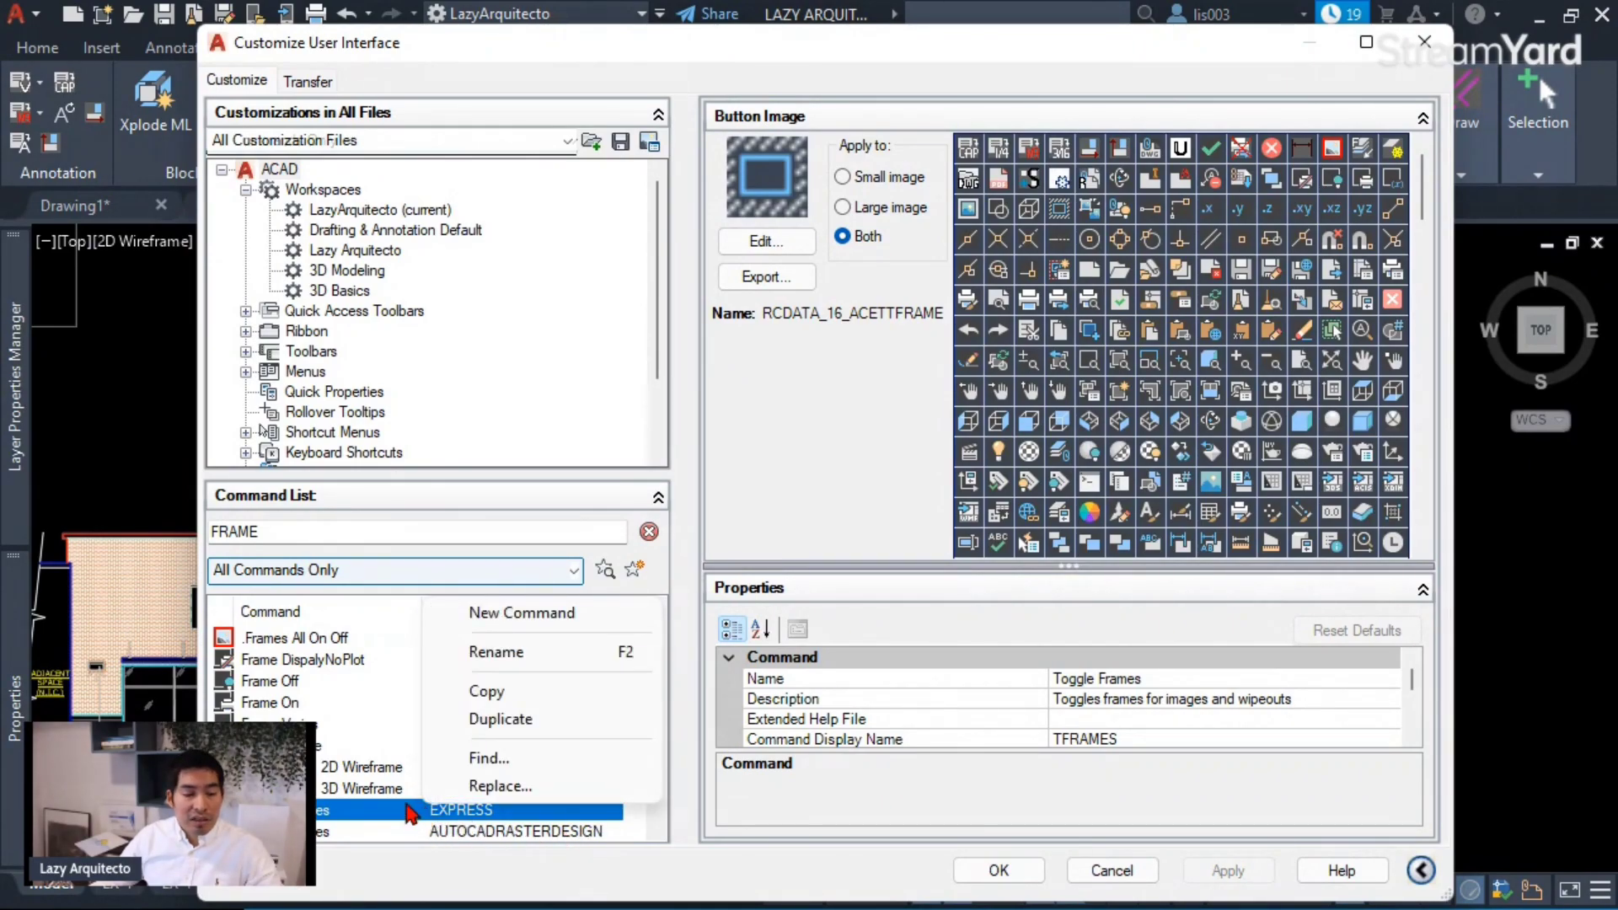
click(518, 721)
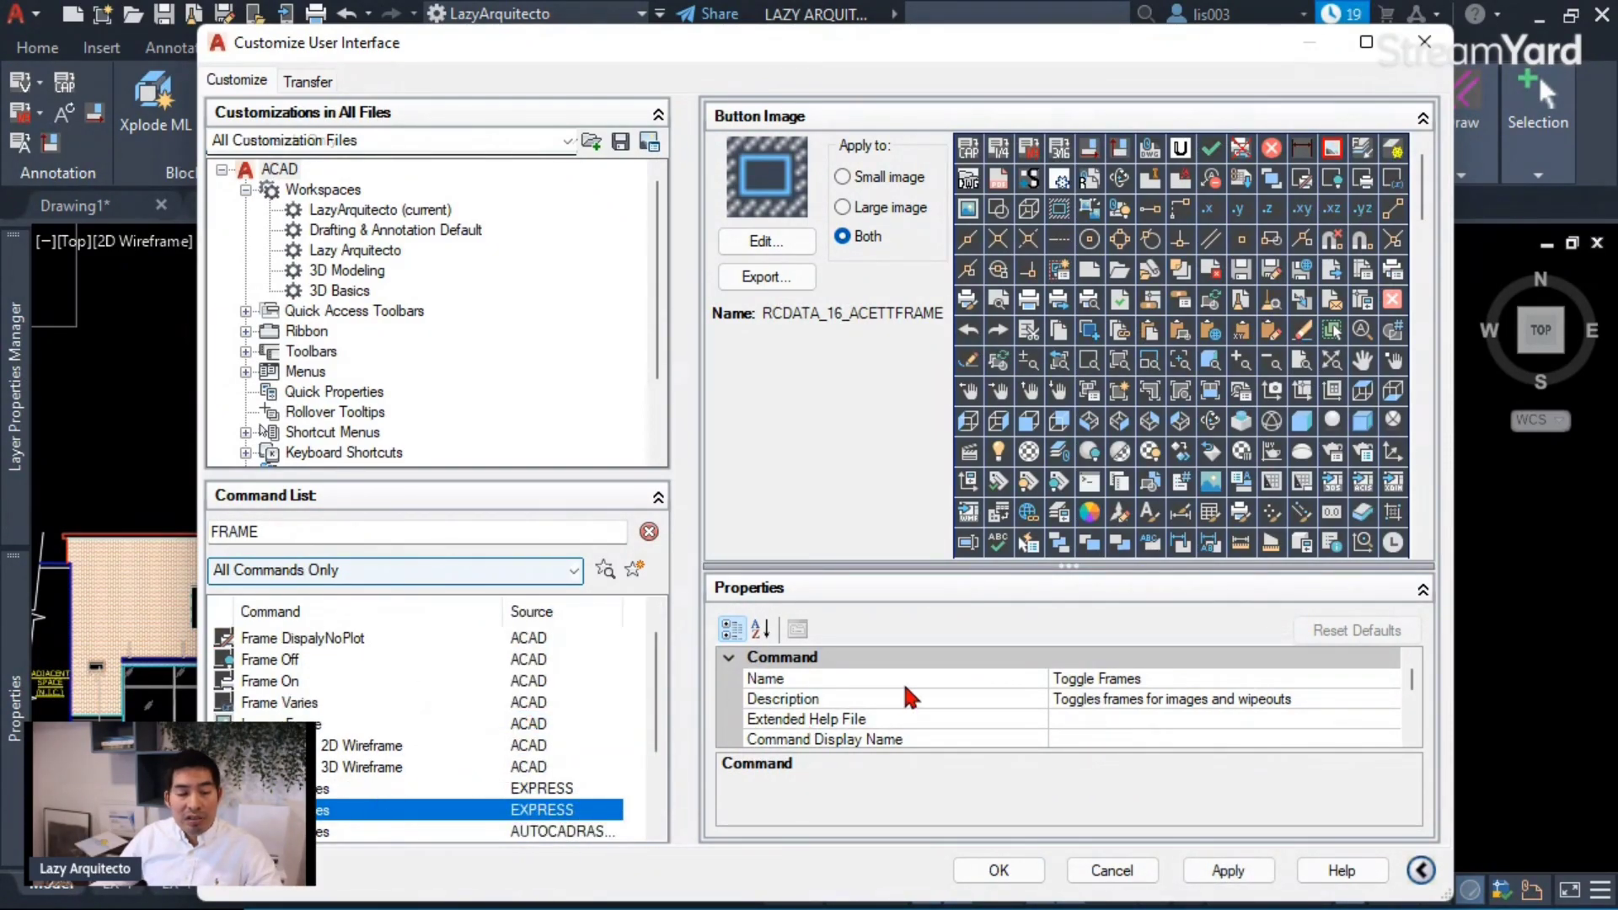
- Enlarge the duplicated command's property area and rename the command as LazyFrame
drag(1121, 564, 1120, 411)
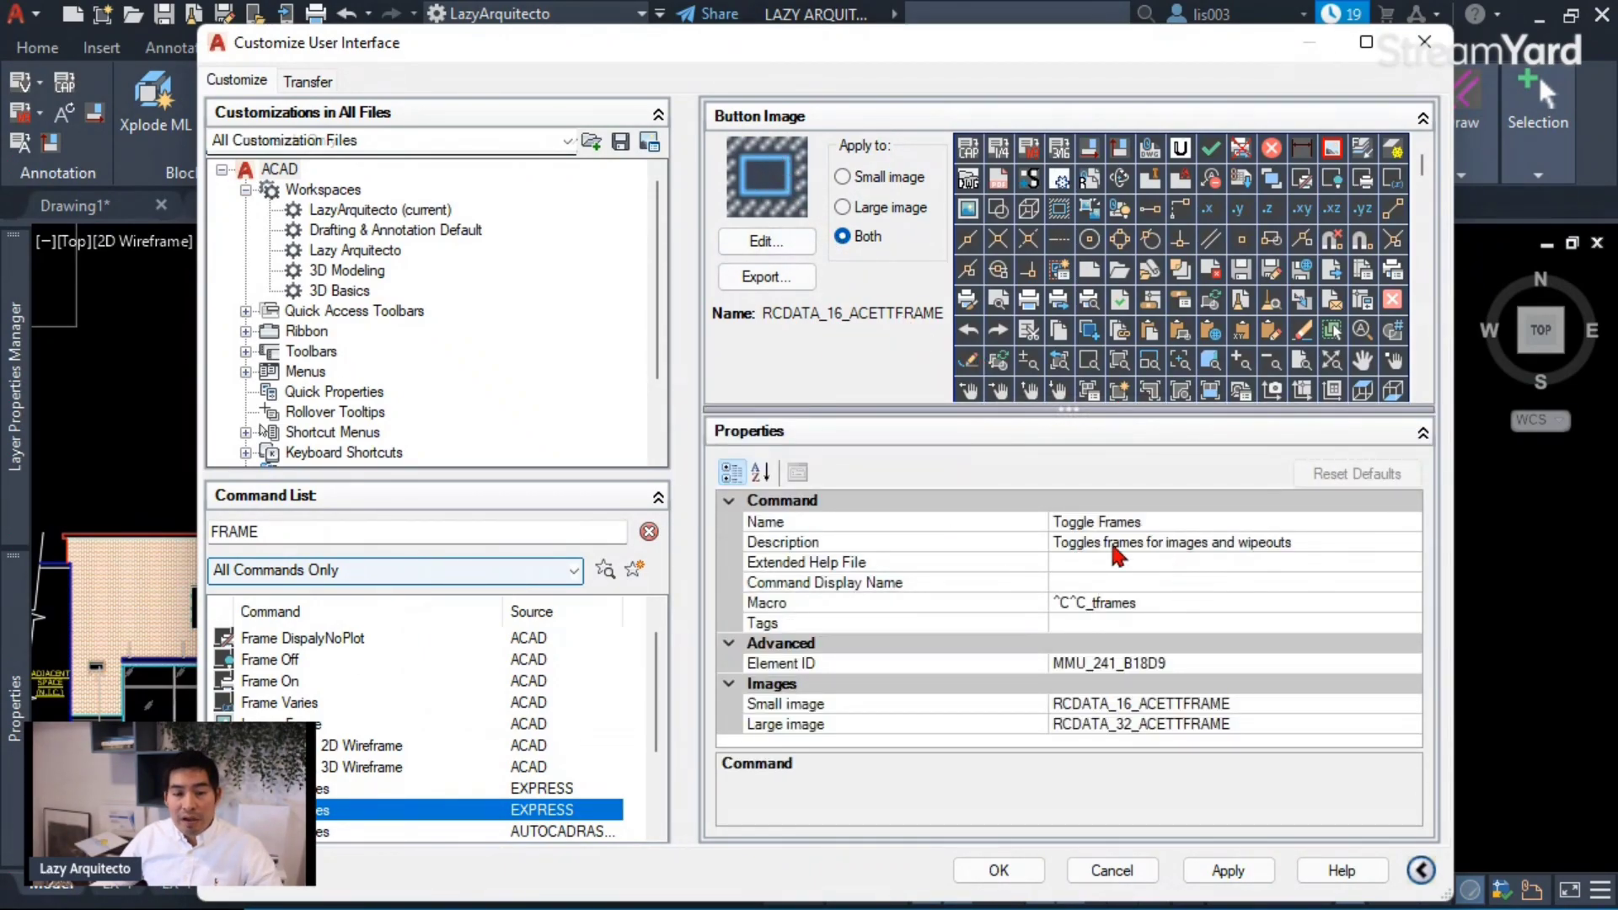
click(1146, 522)
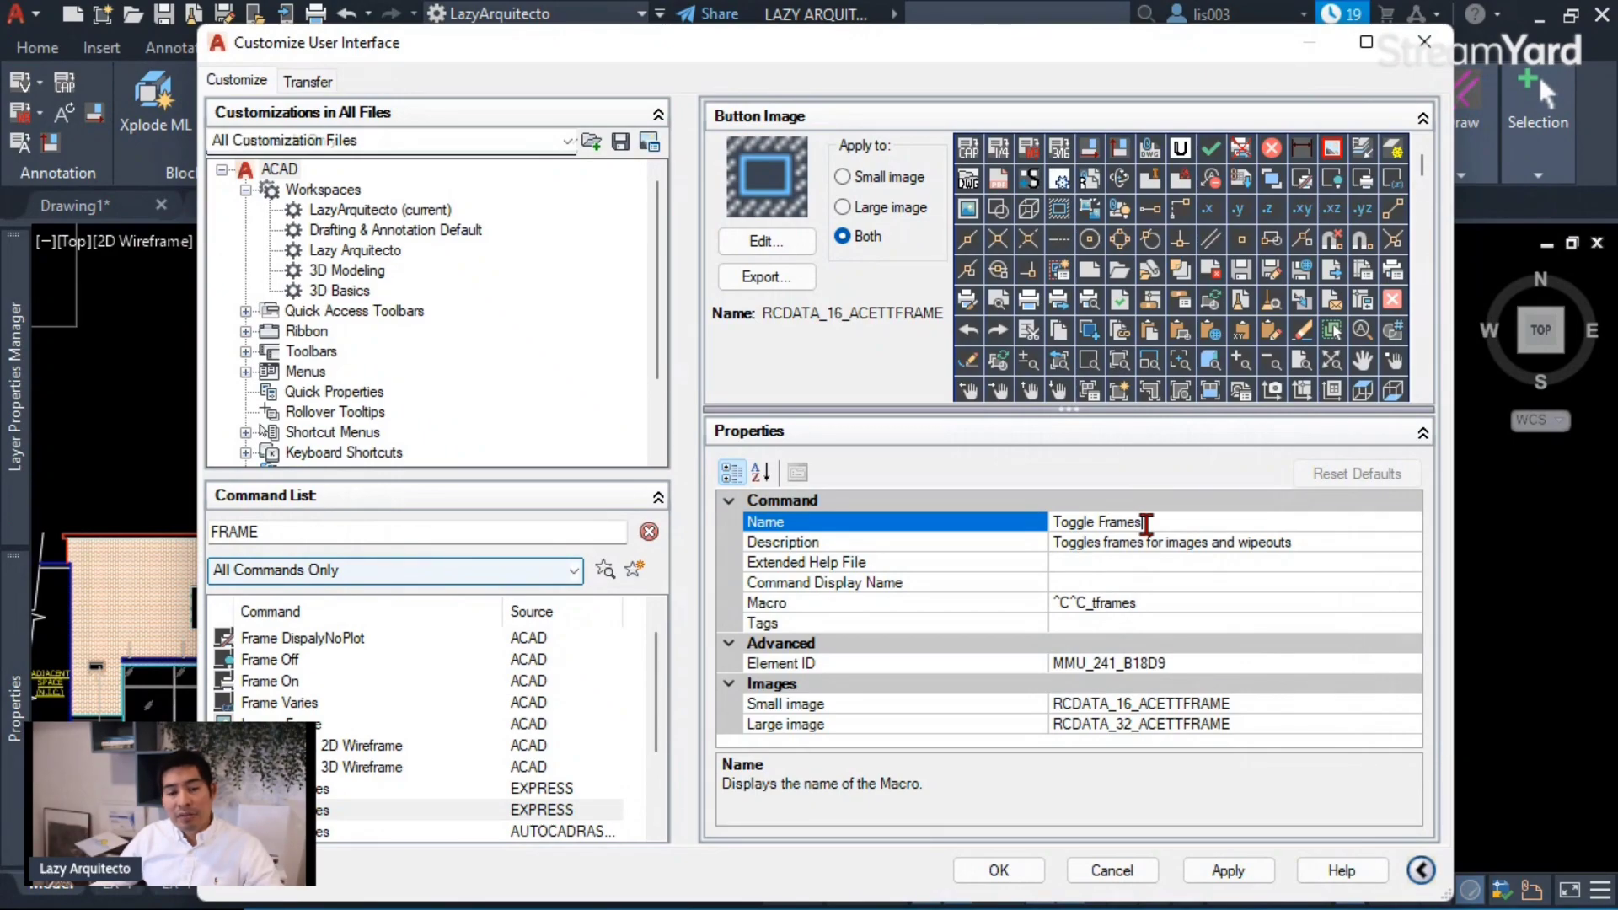
drag(1146, 522, 1035, 545)
key(BackSpace)
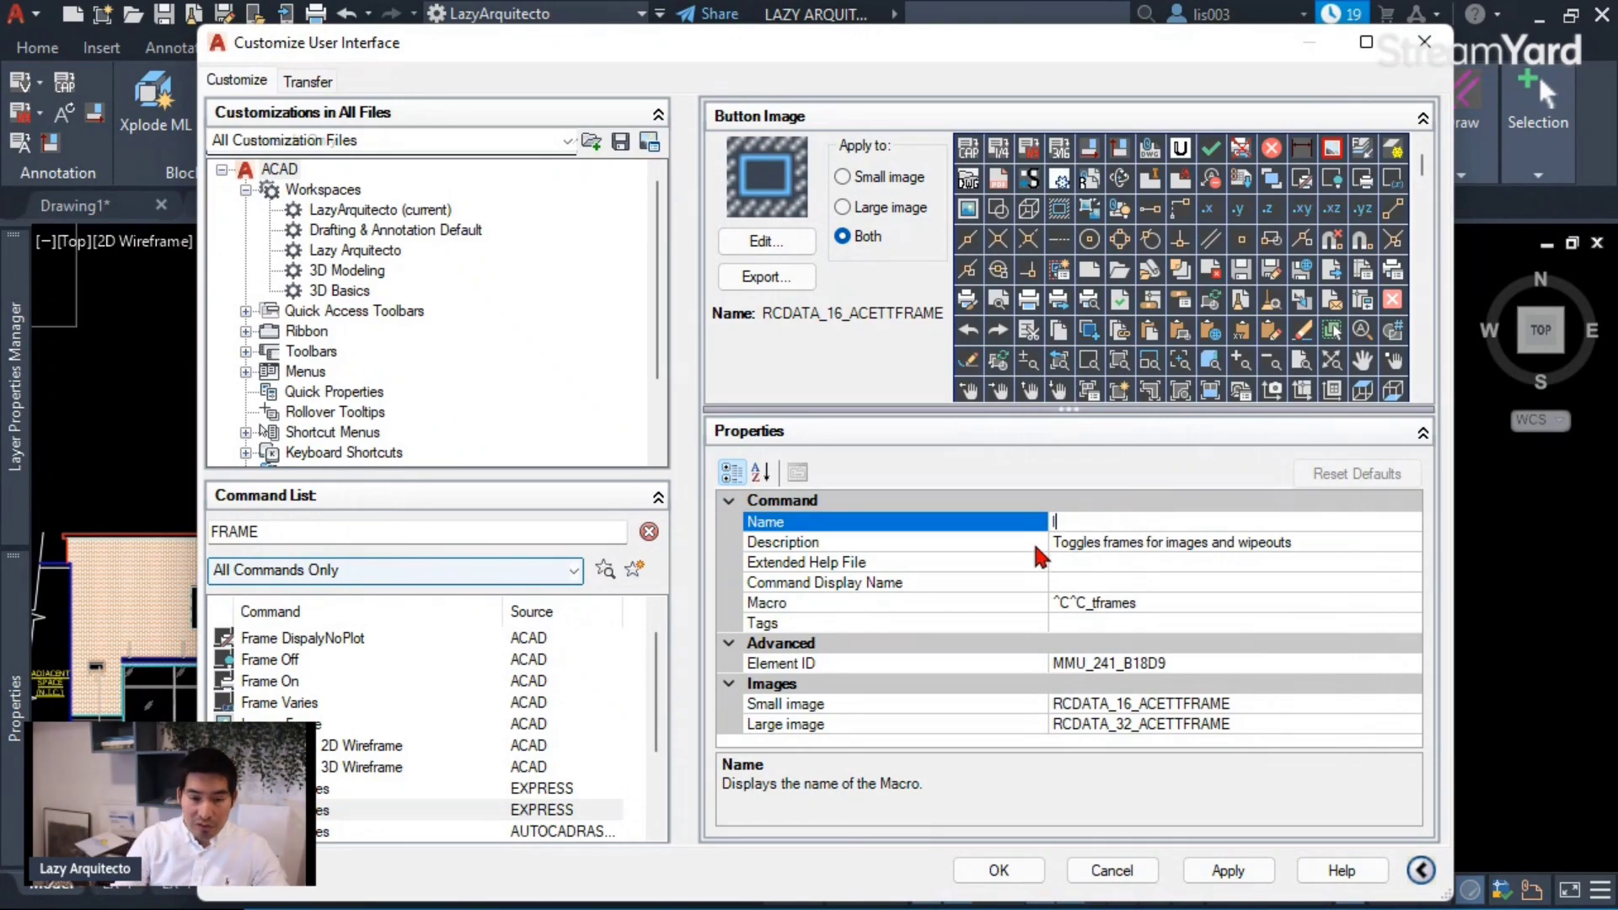
text(LazyFrame)
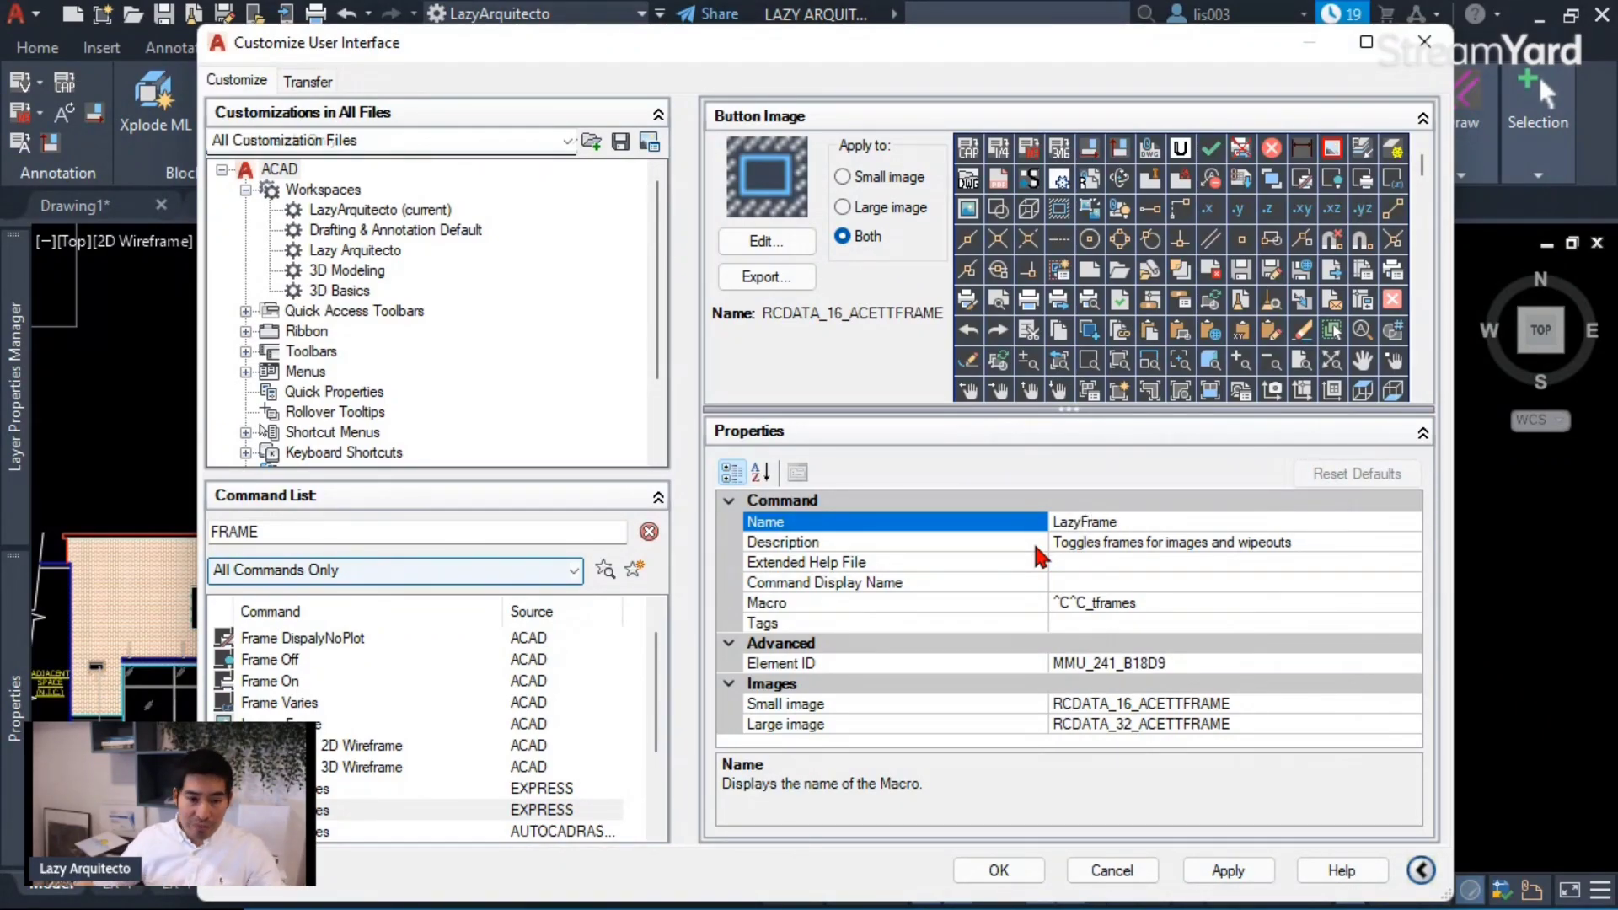
click(1086, 583)
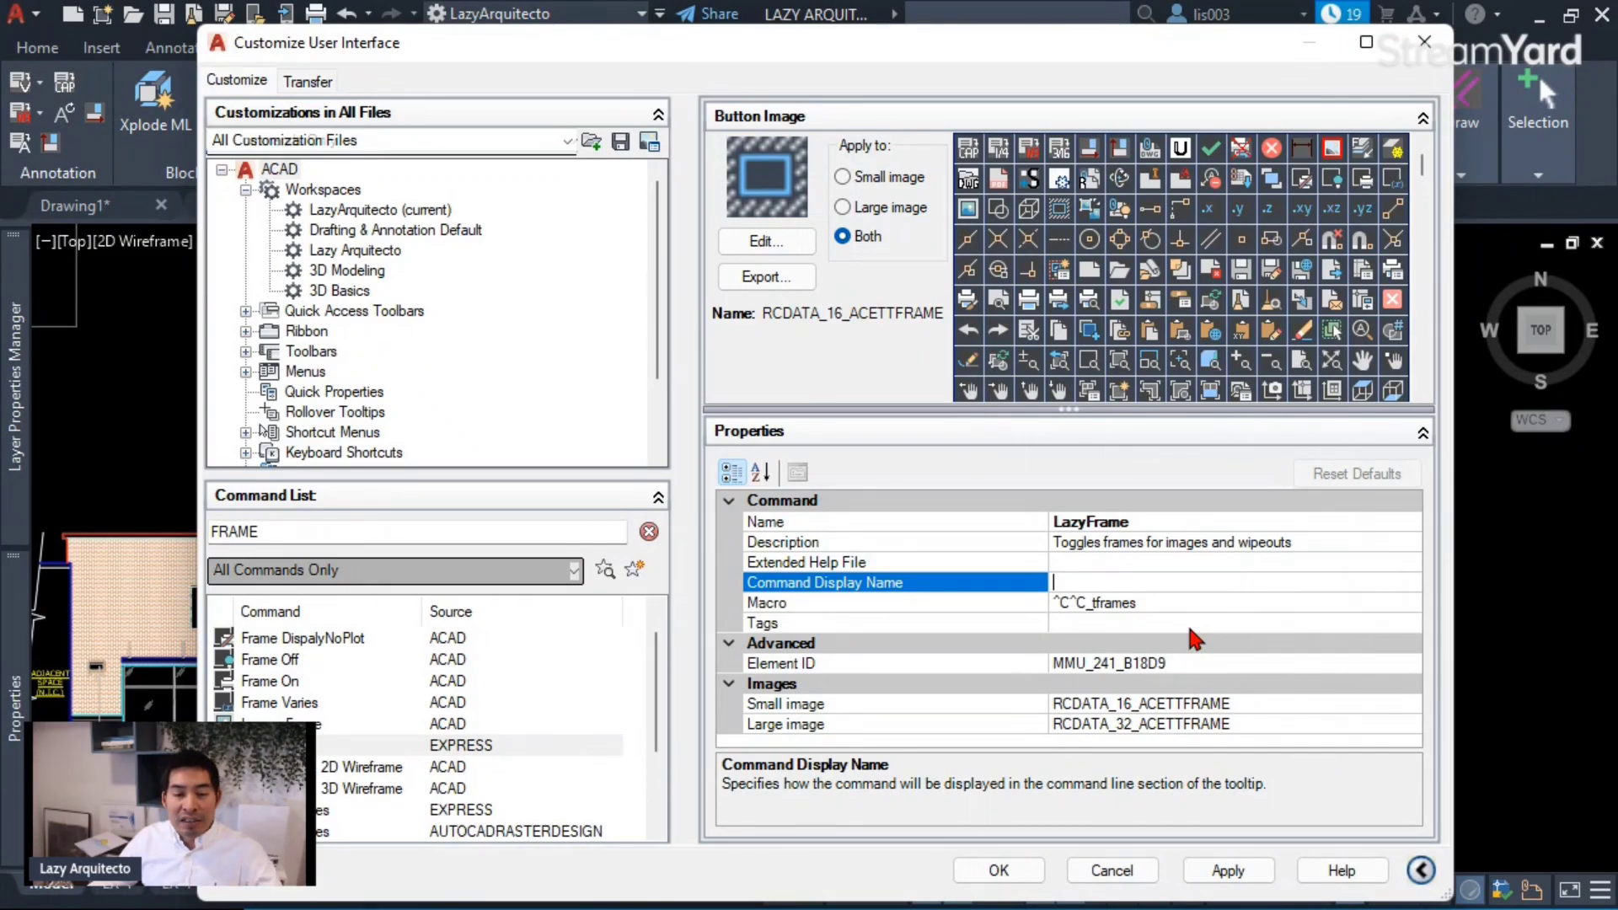
click(1146, 520)
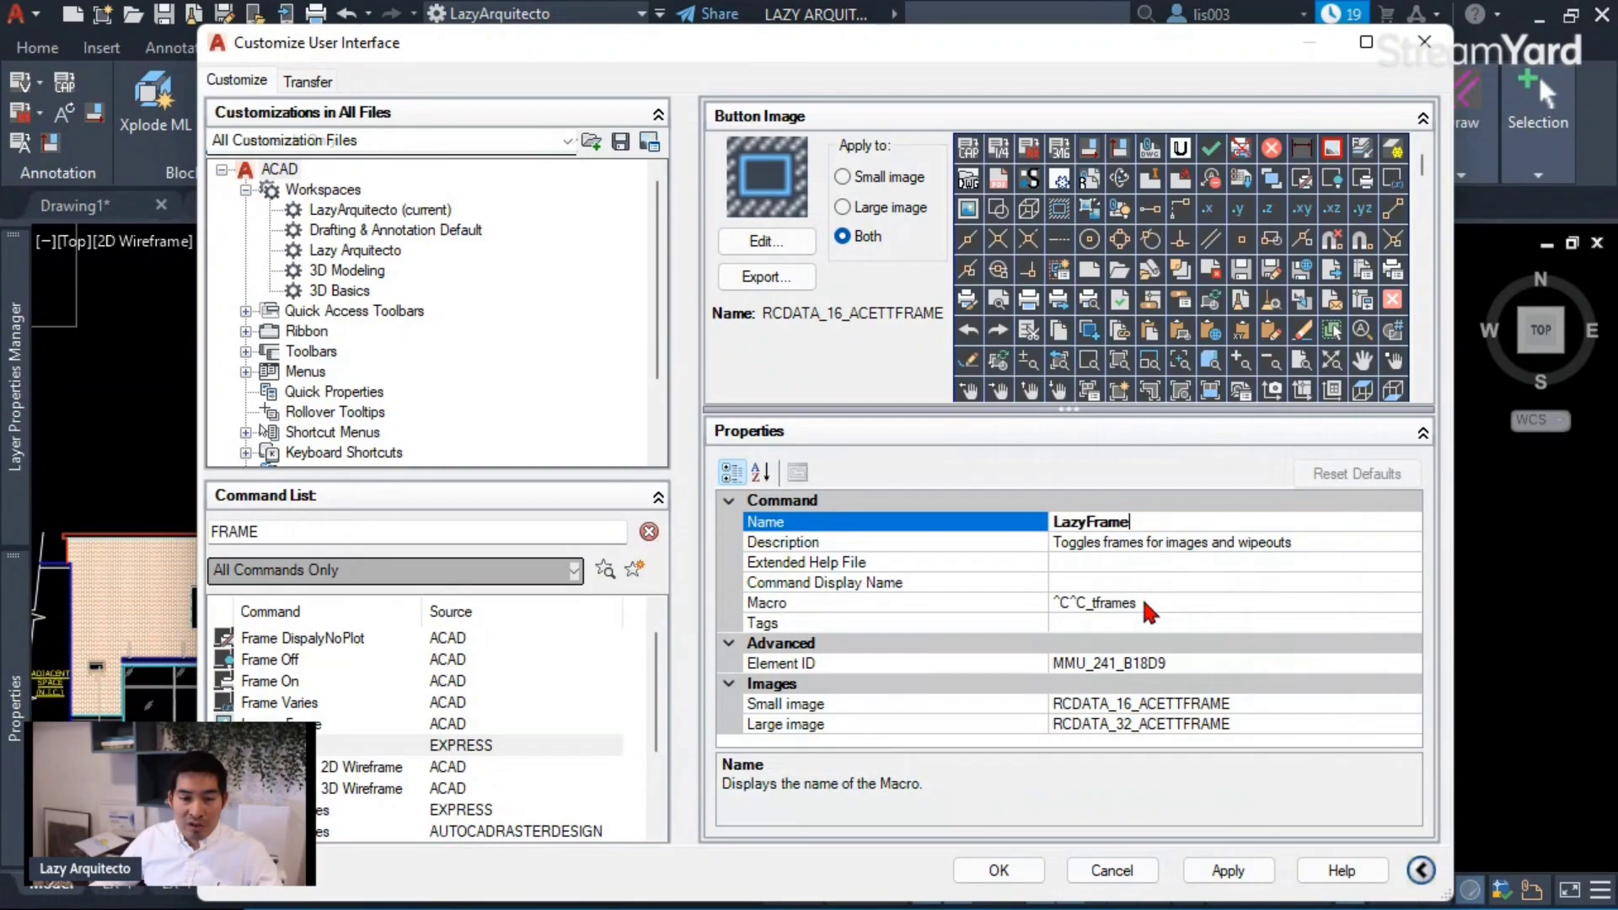
- Commit the LazyFrame name and narrow the Customize User Interface window to uncover the Quick Access Toolbar behind it
click(1143, 602)
click(1148, 520)
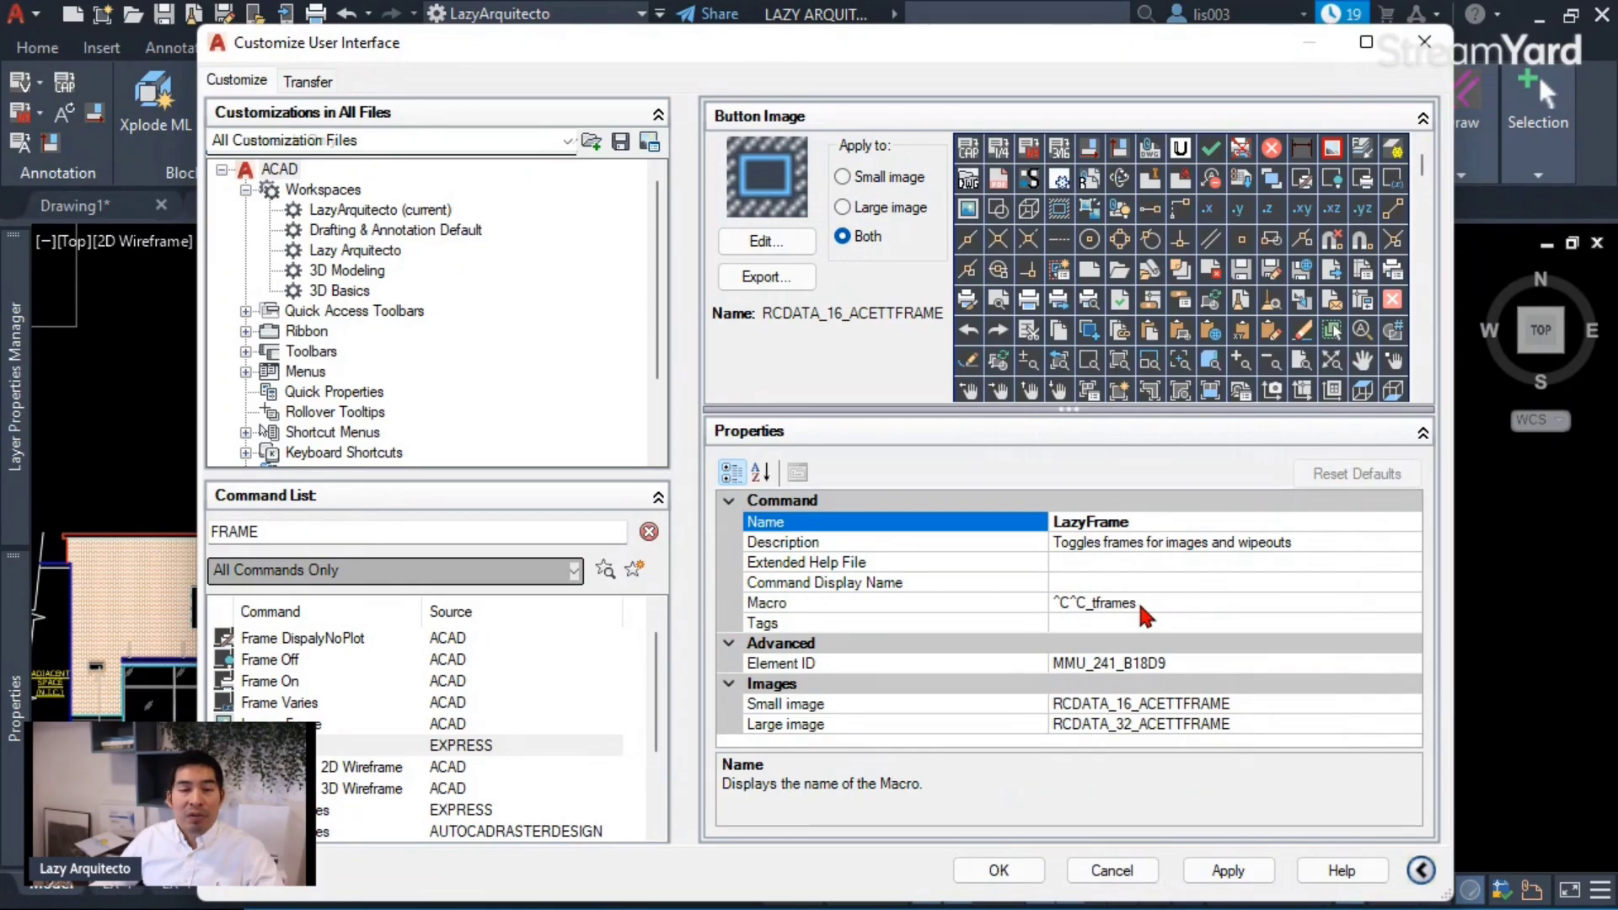
click(455, 745)
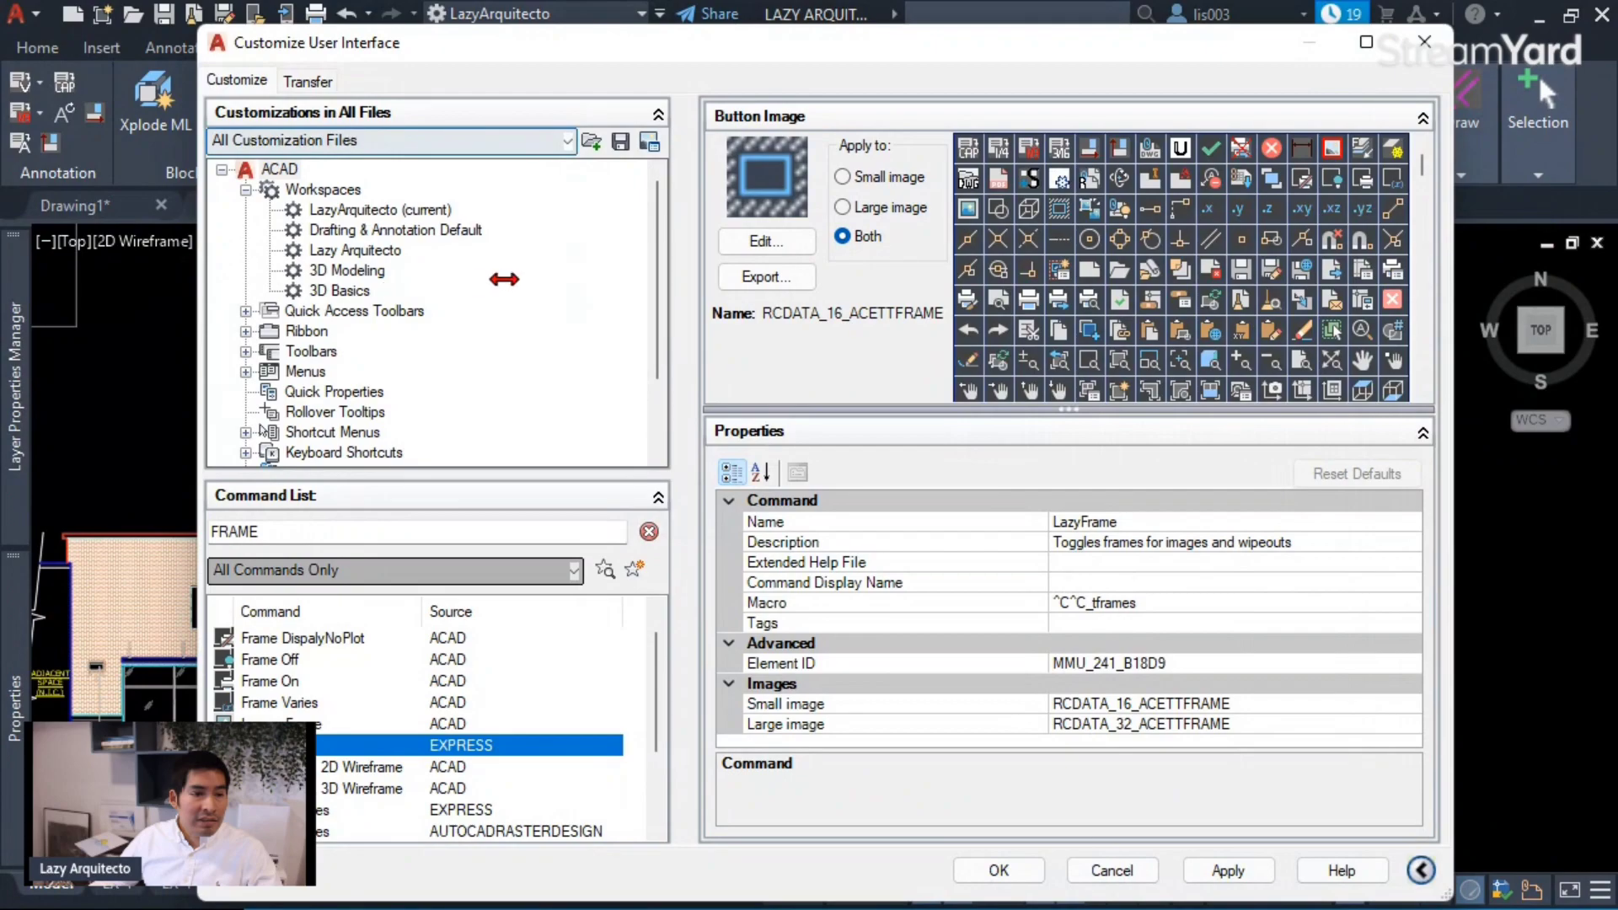
drag(221, 352, 511, 354)
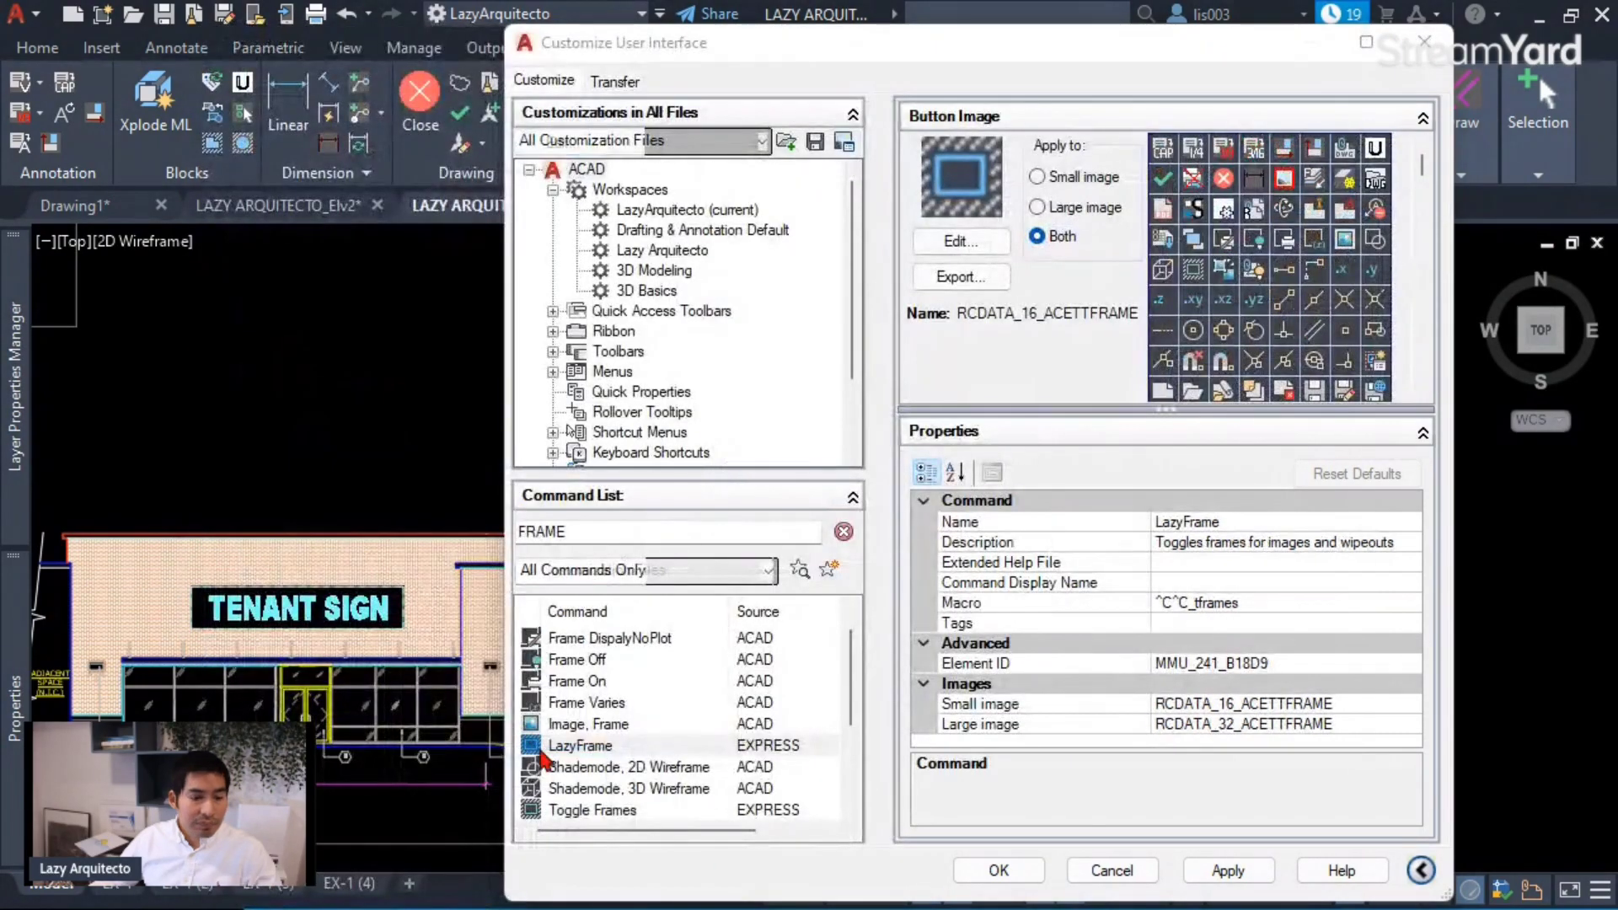
- Add the LazyFrame command from the command list to the Quick Access Toolbar, beside the New icon
click(567, 746)
click(669, 767)
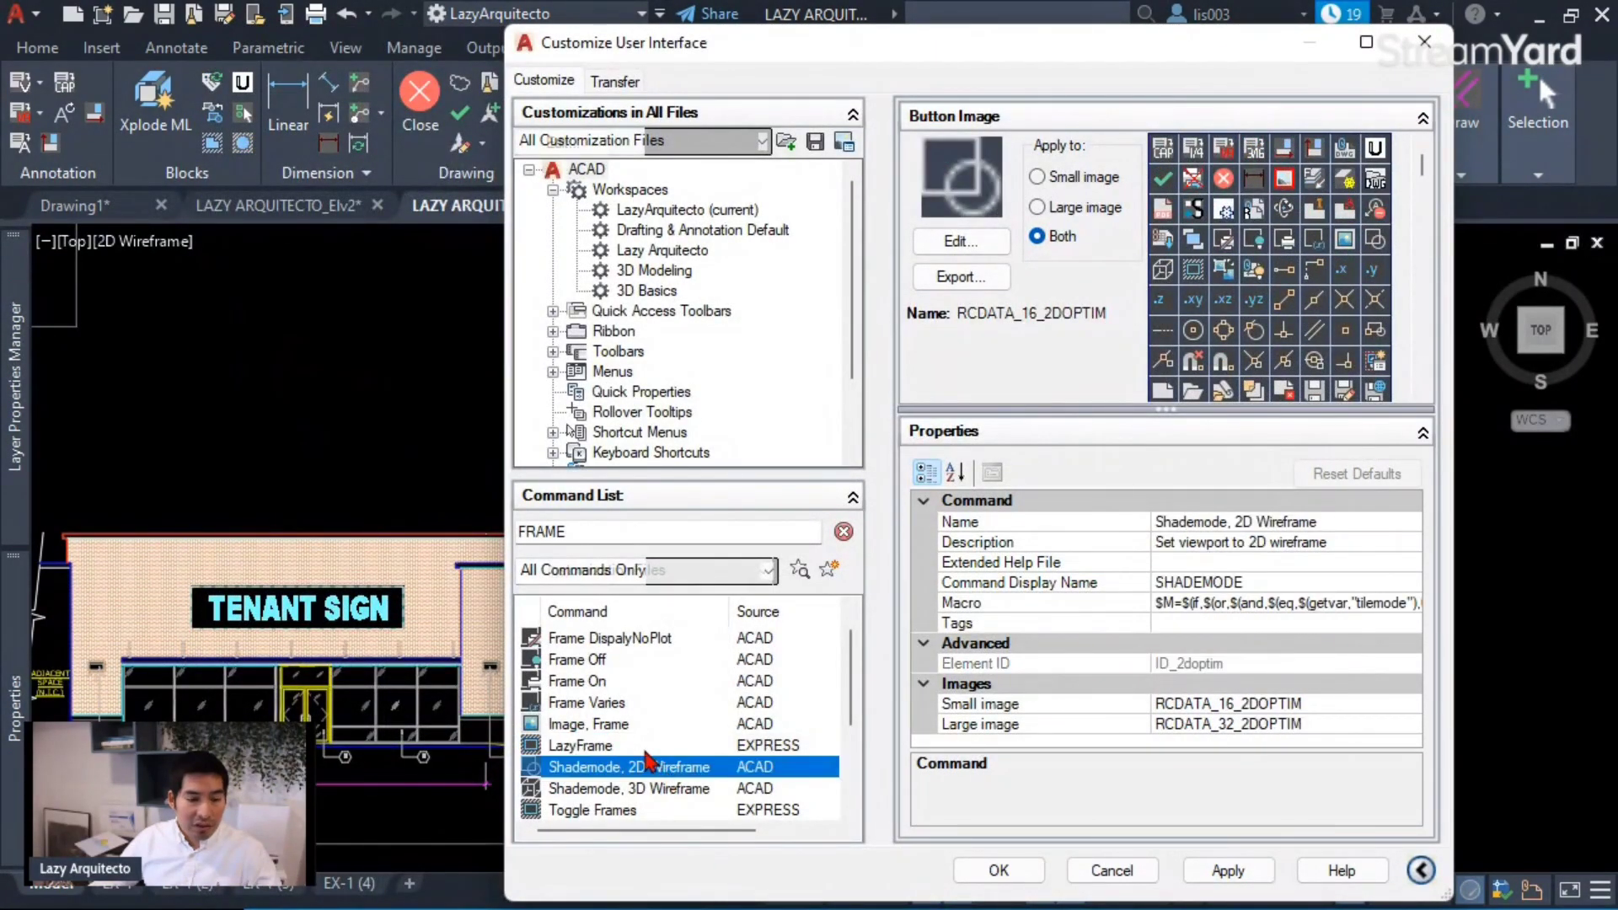
click(648, 747)
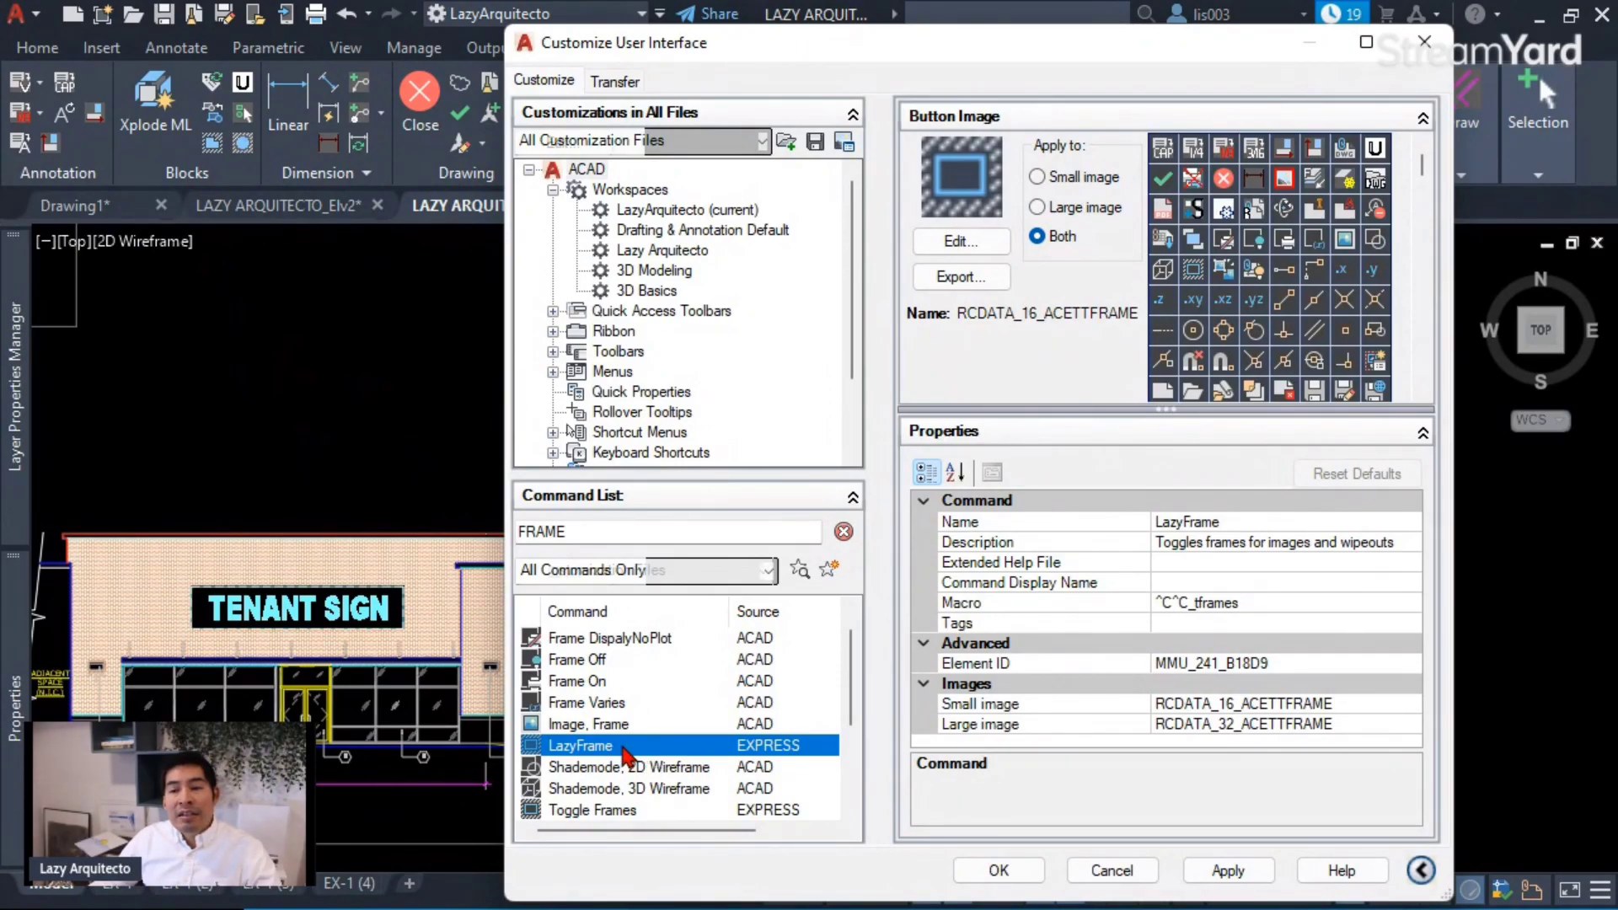
mouse_move(622, 753)
mouse_down()
mouse_move(534, 752)
mouse_move(456, 696)
mouse_move(393, 438)
mouse_move(316, 324)
mouse_move(241, 102)
mouse_move(184, 22)
mouse_move(103, 14)
mouse_move(101, 29)
mouse_move(118, 17)
mouse_up()
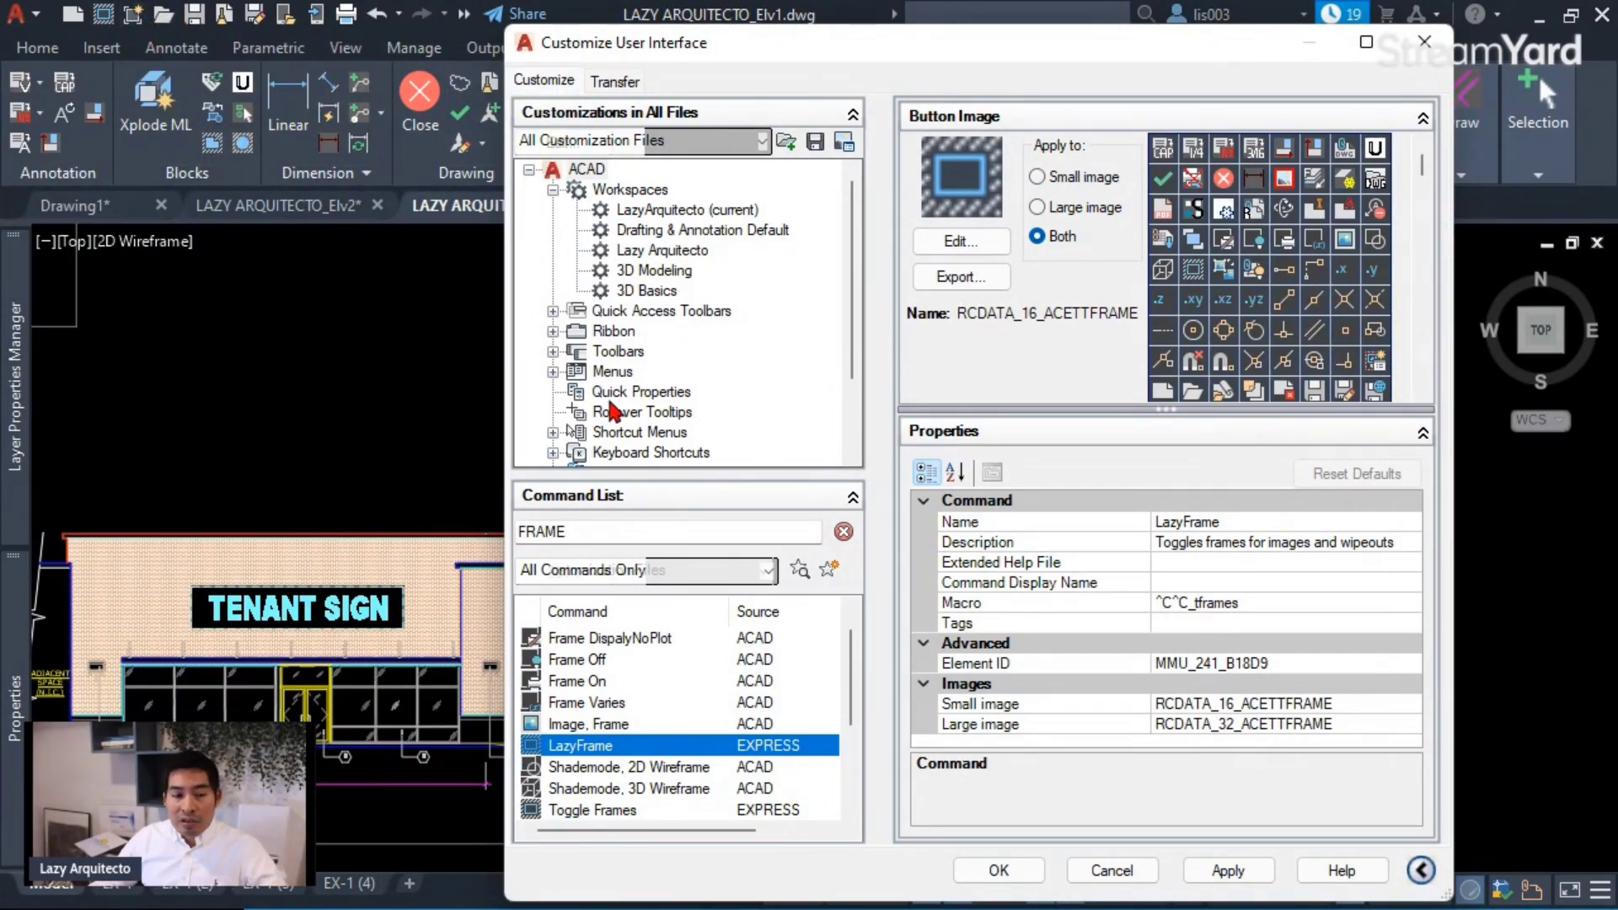
- Open the LazyFrame command's macro in the Long String Editor and move the editor clear of the property list
click(1235, 603)
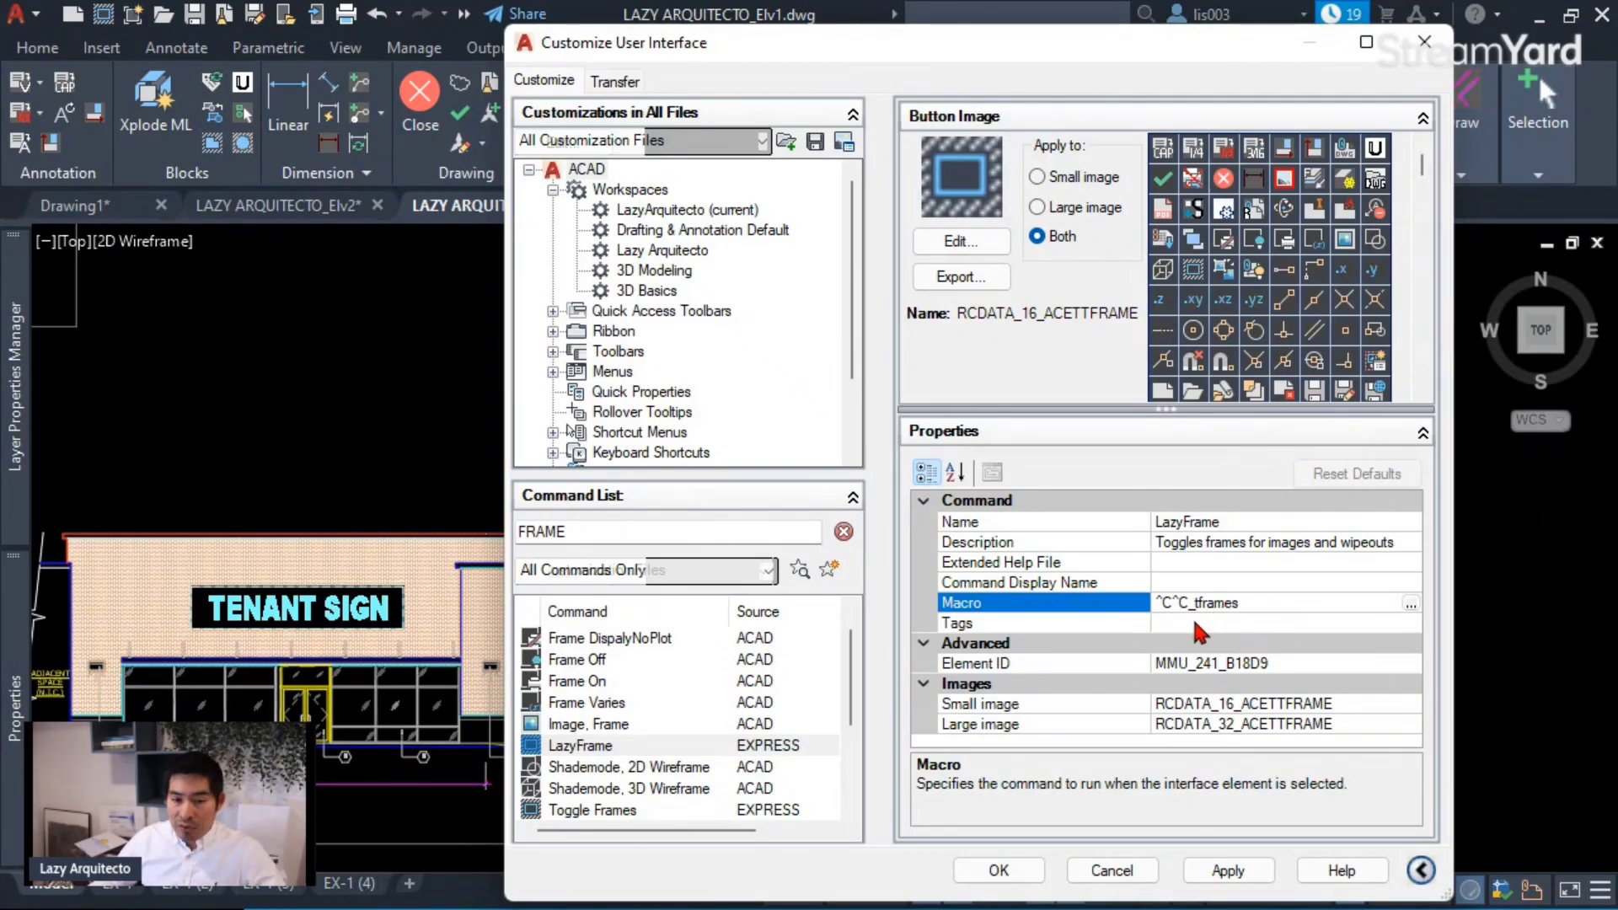
click(1410, 604)
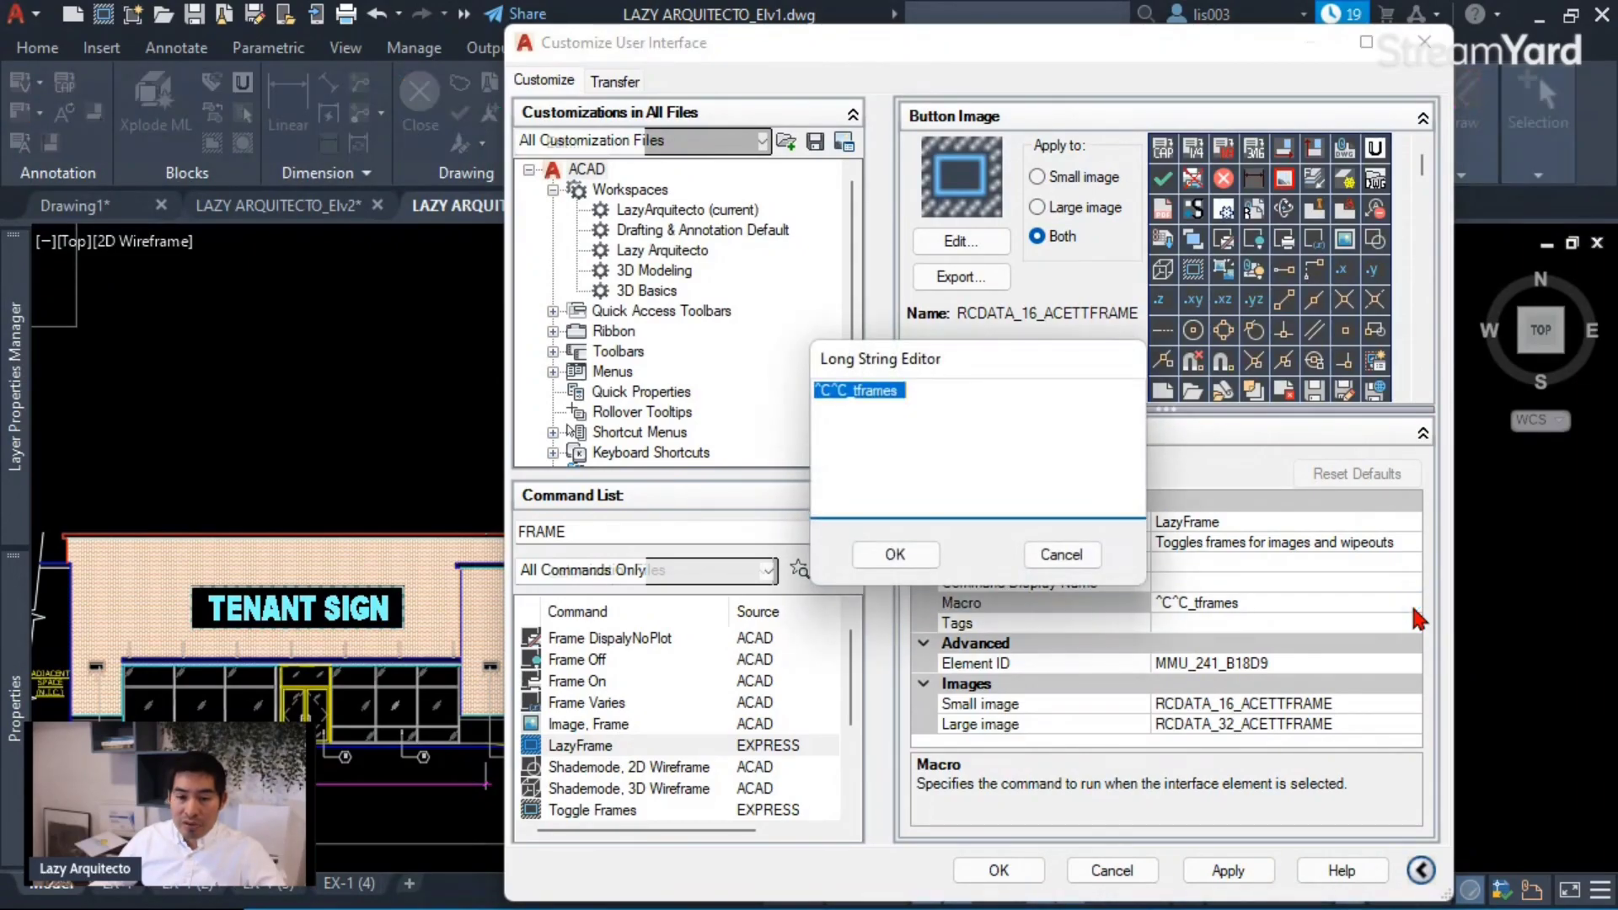
drag(967, 348, 740, 399)
click(711, 444)
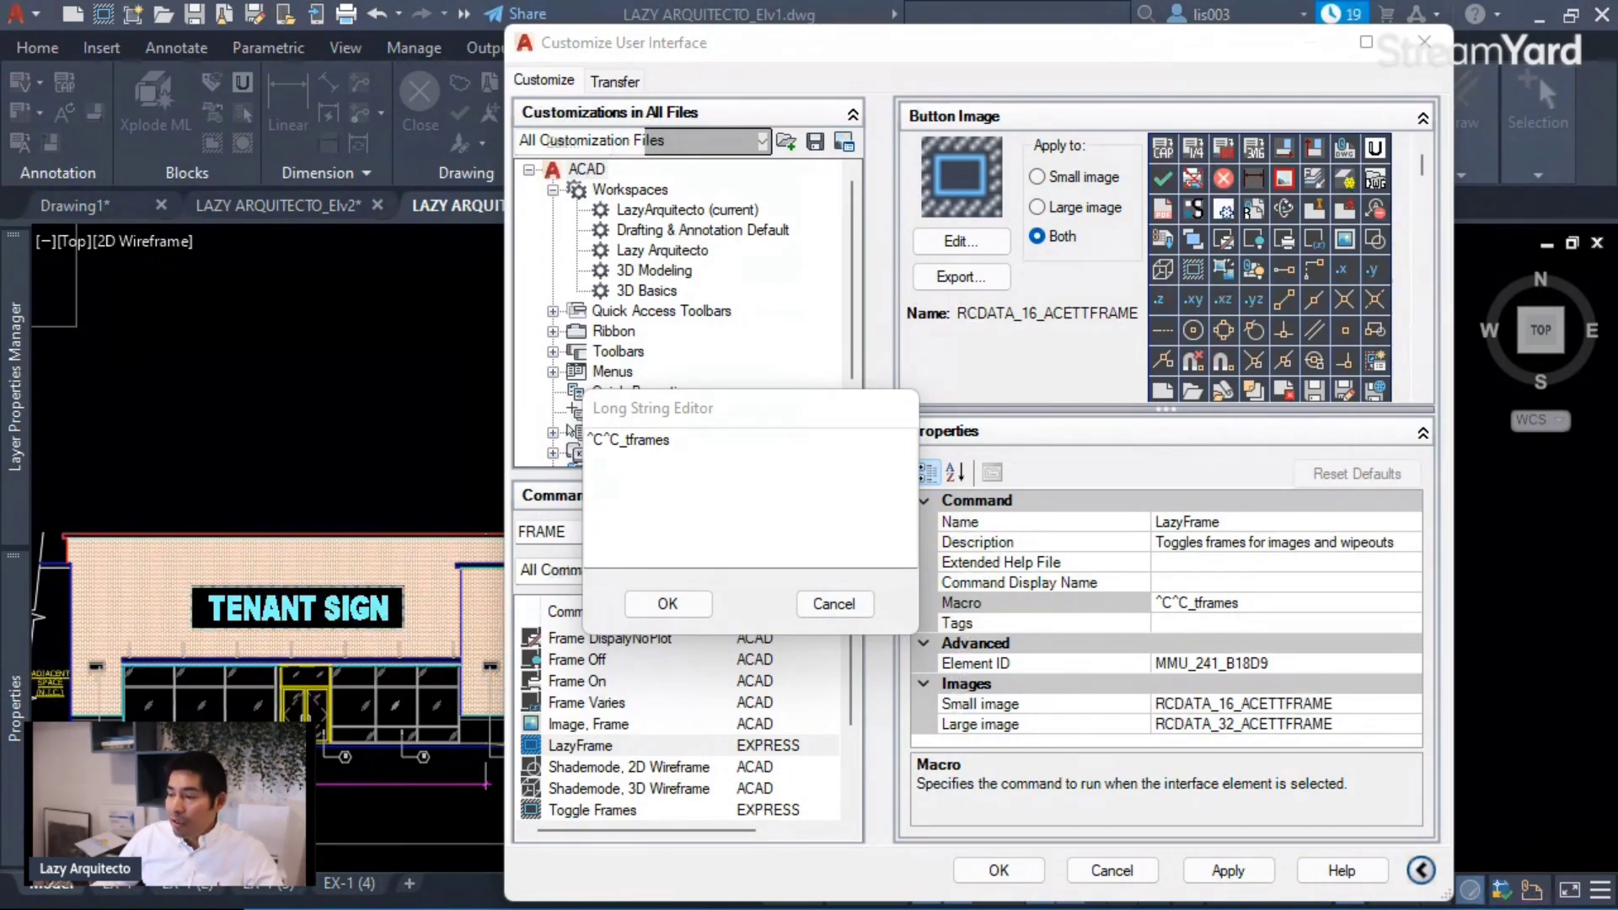
- Delete _tframes from the LazyFrame macro, keeping only the ^C^C cancel prefix
click(708, 453)
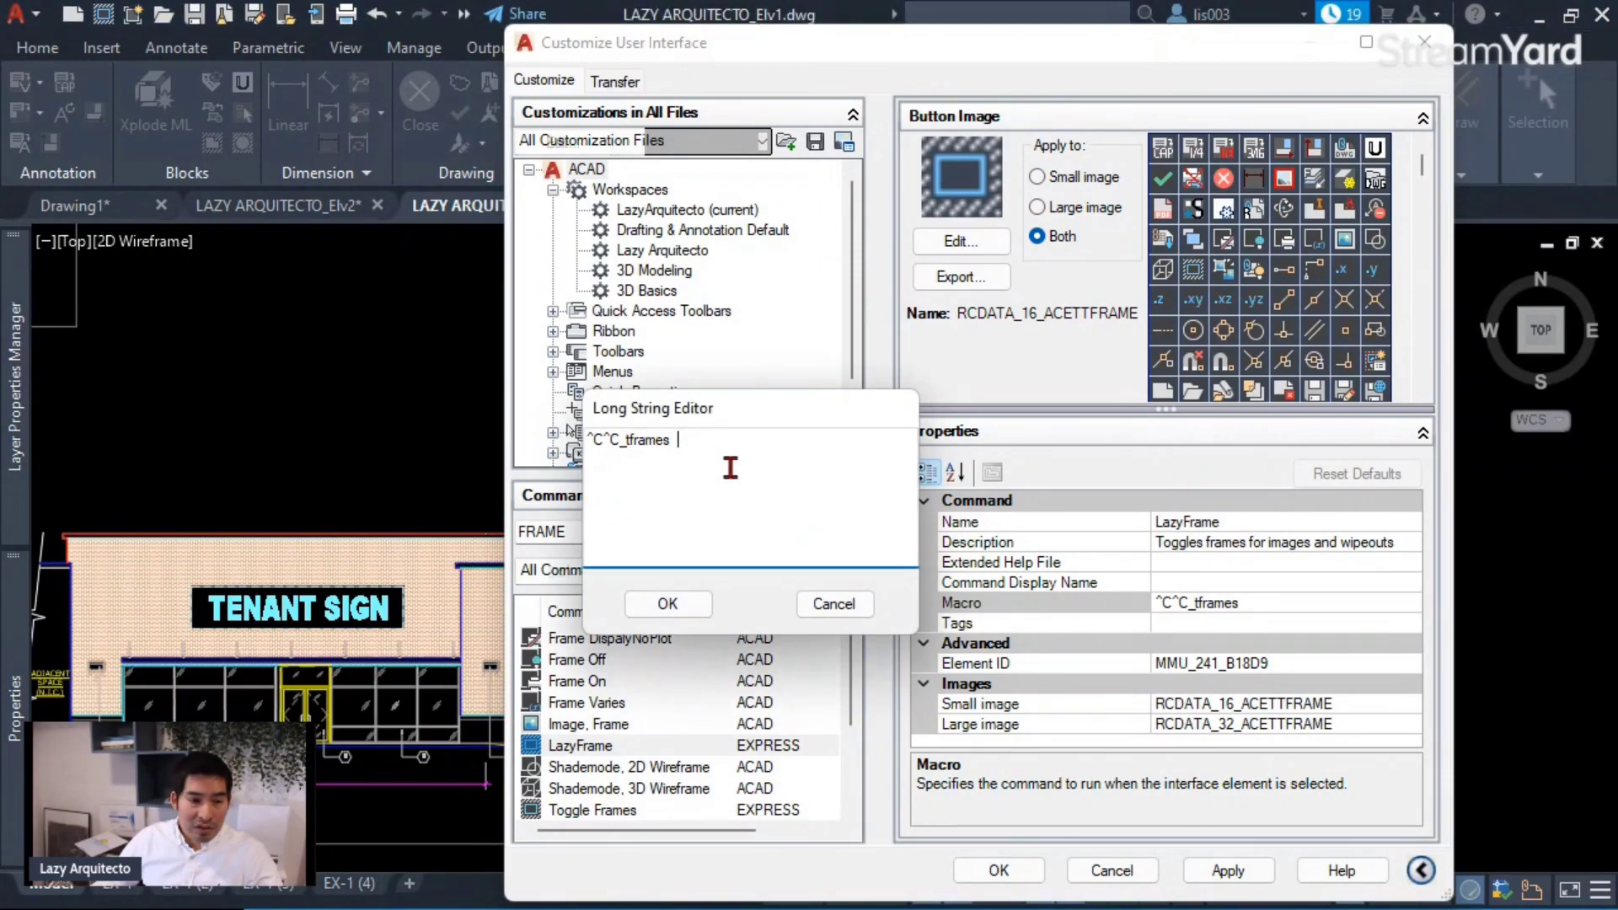
key(BackSpace)
key(BackSpace)
key(BackSpace)
key(BackSpace)
key(BackSpace)
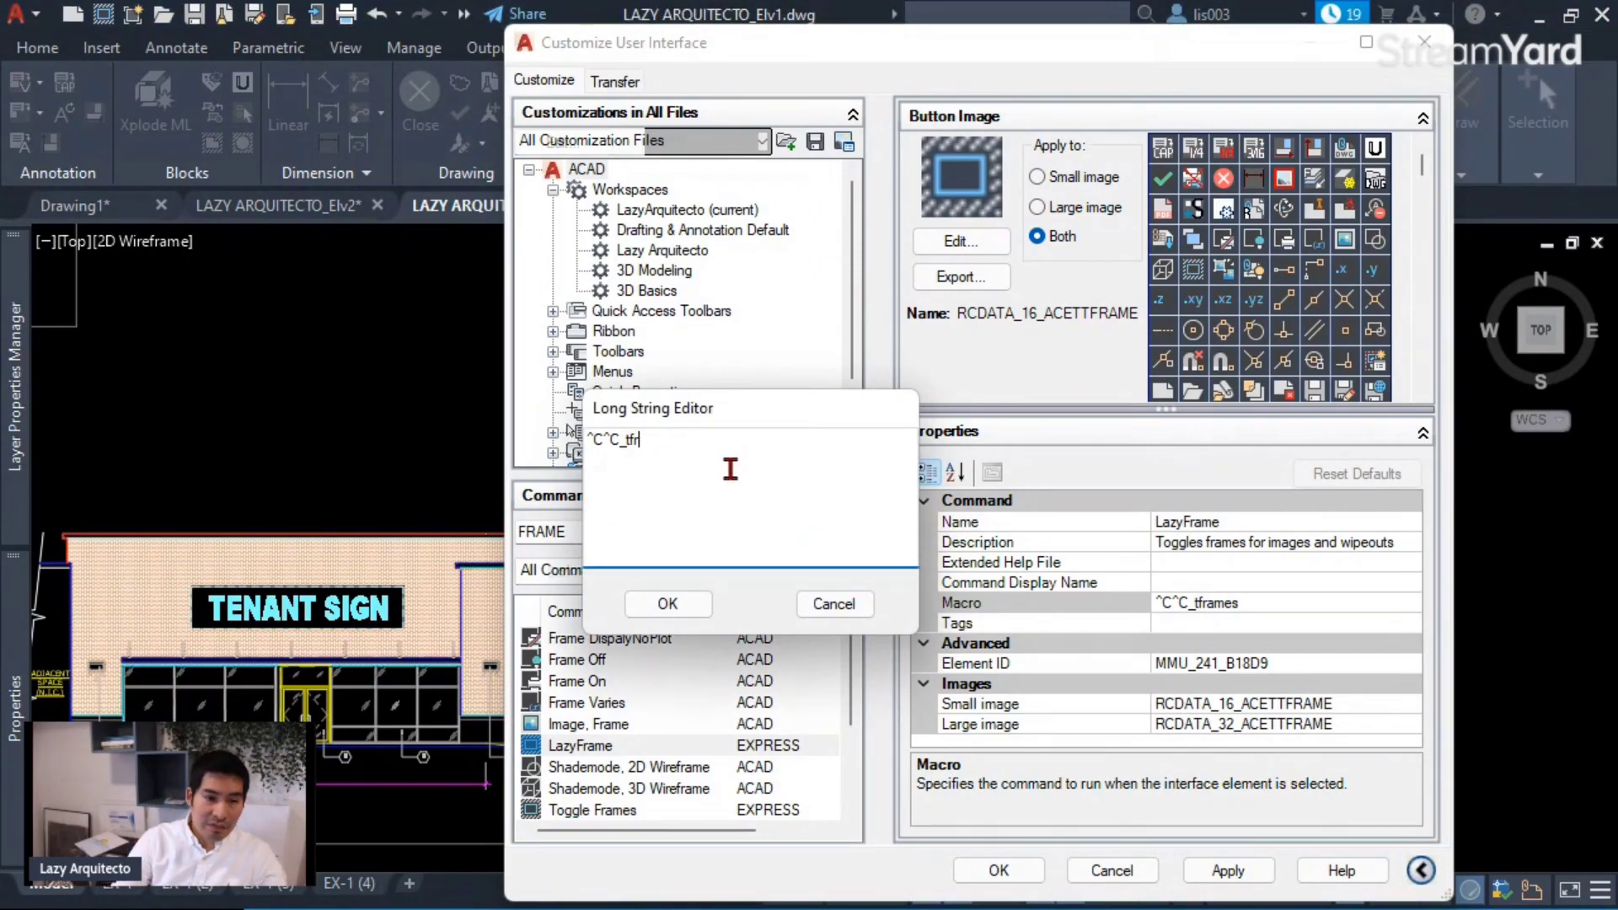
key(BackSpace)
key(BackSpace)
key(BackSpace)
drag(640, 445, 588, 451)
click(665, 447)
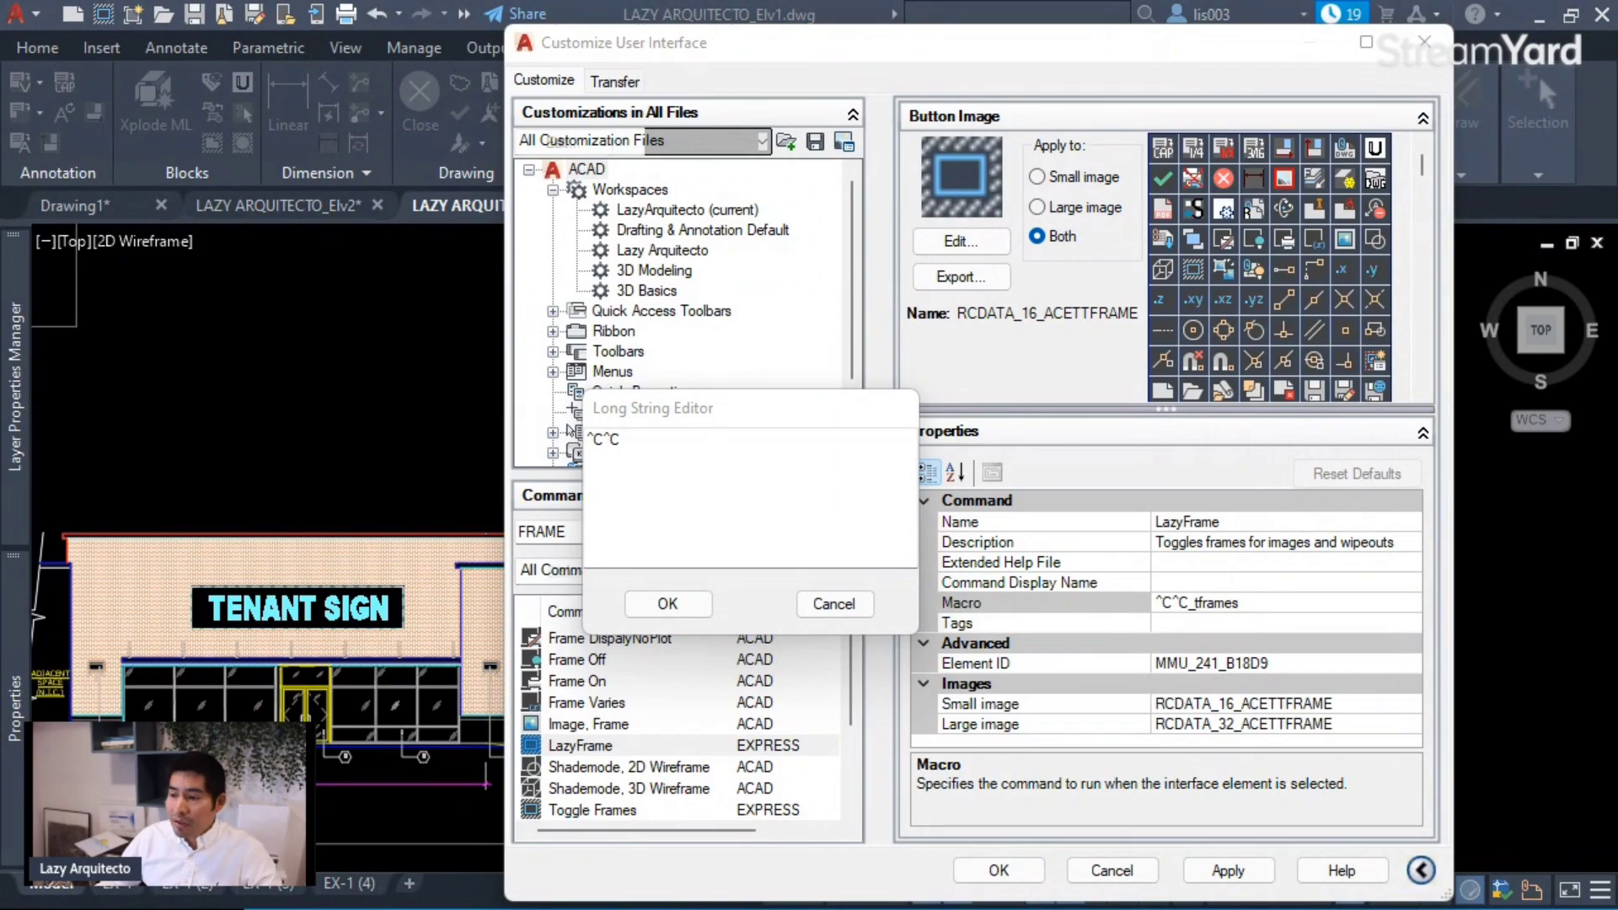
click(705, 441)
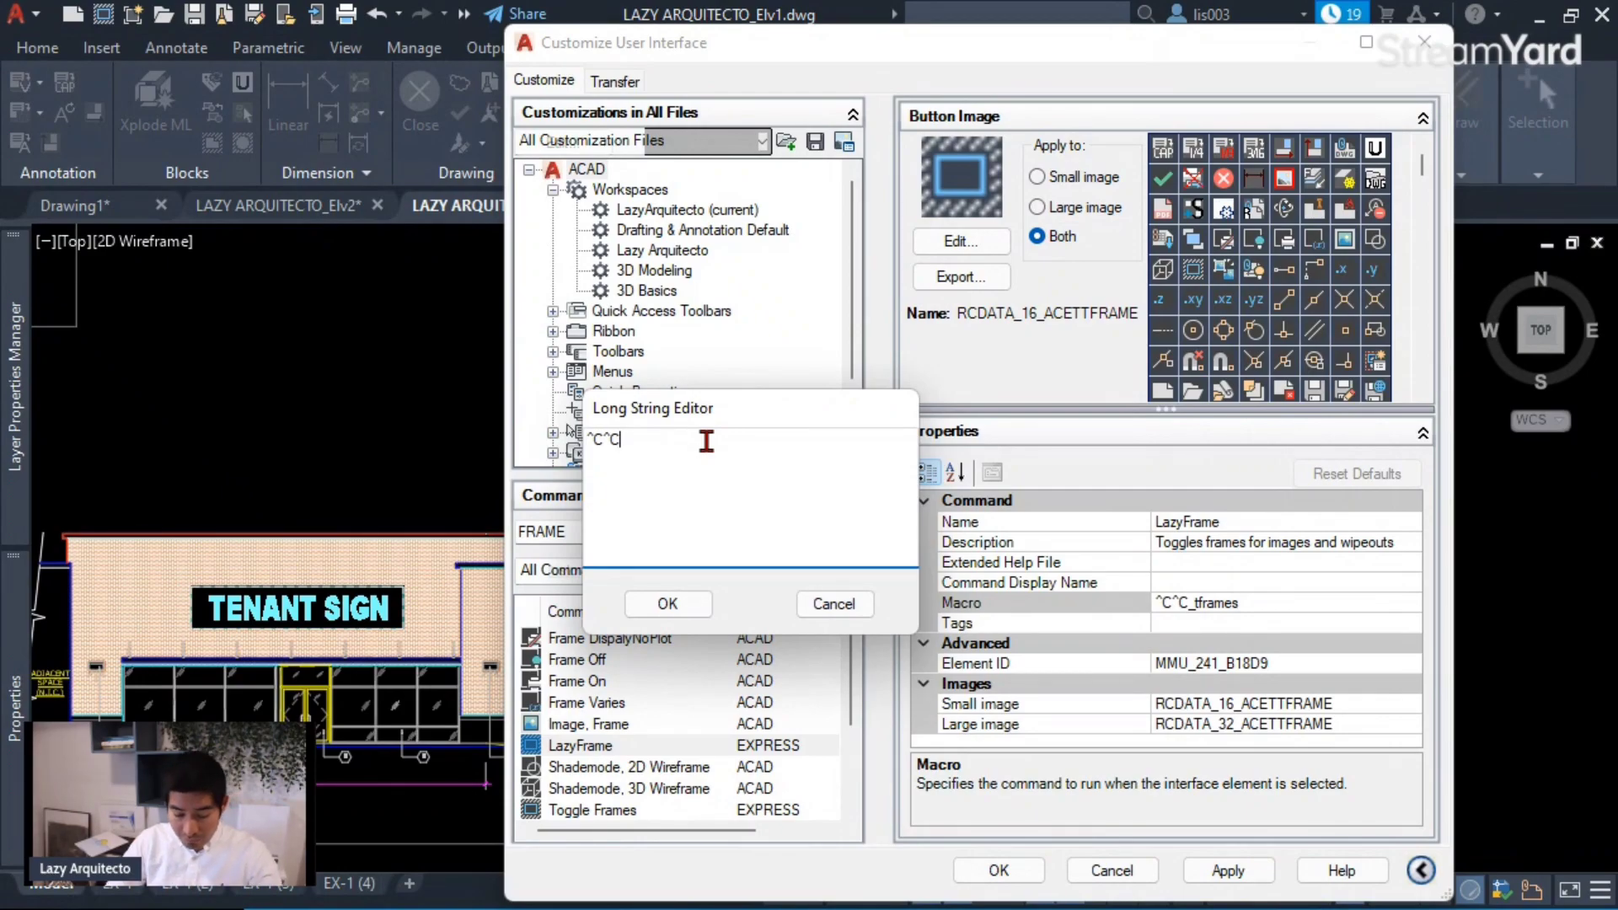
text($)
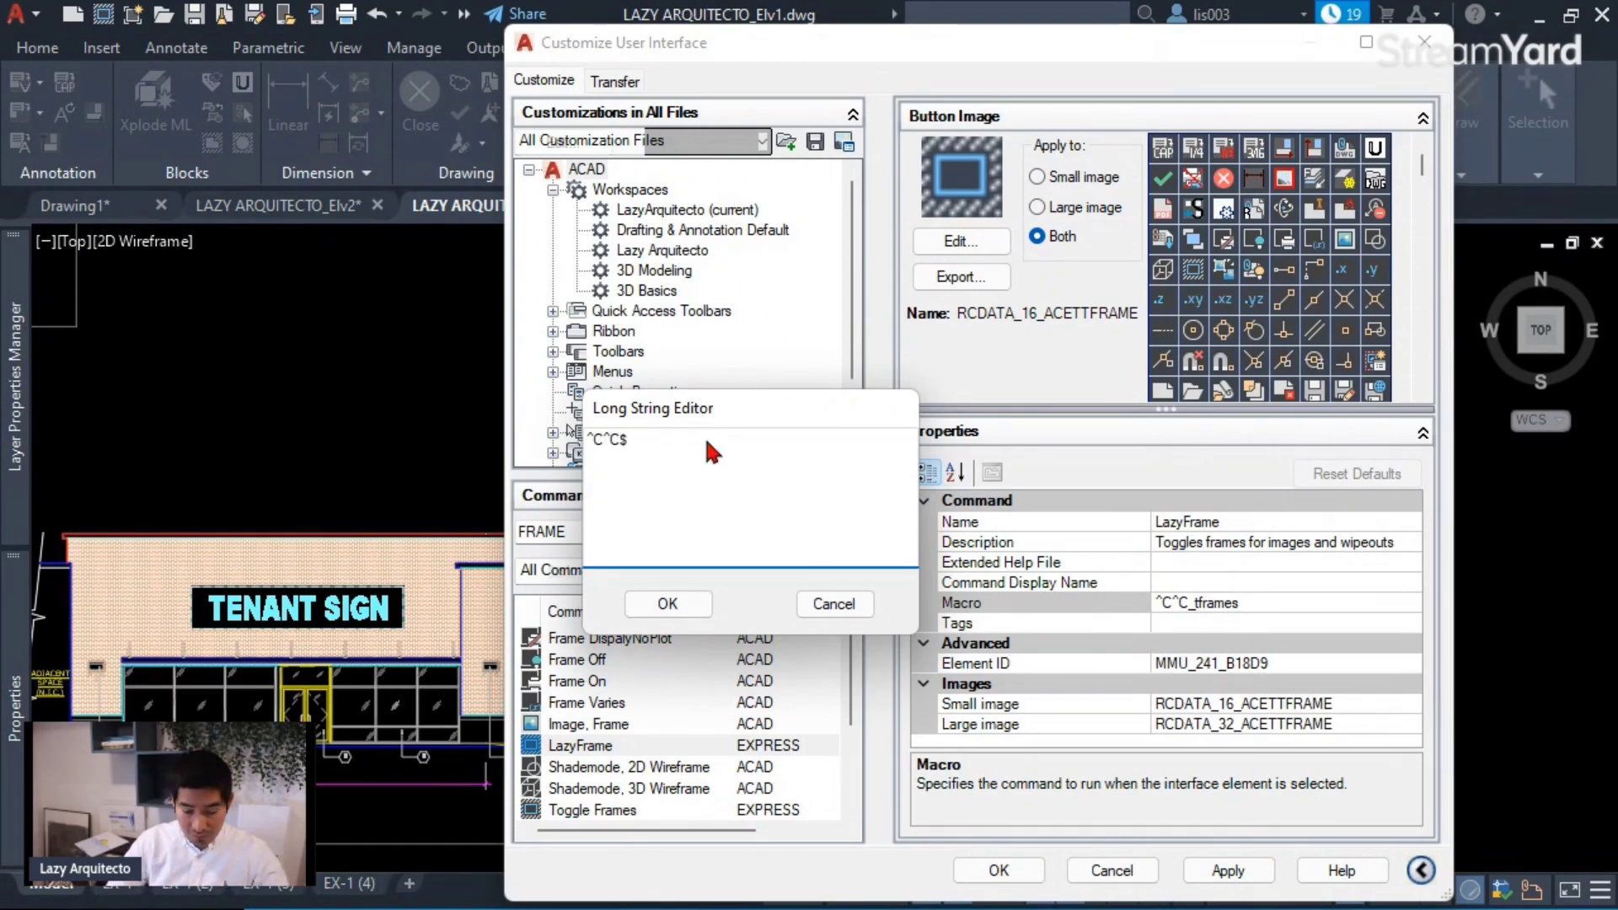
text(m)
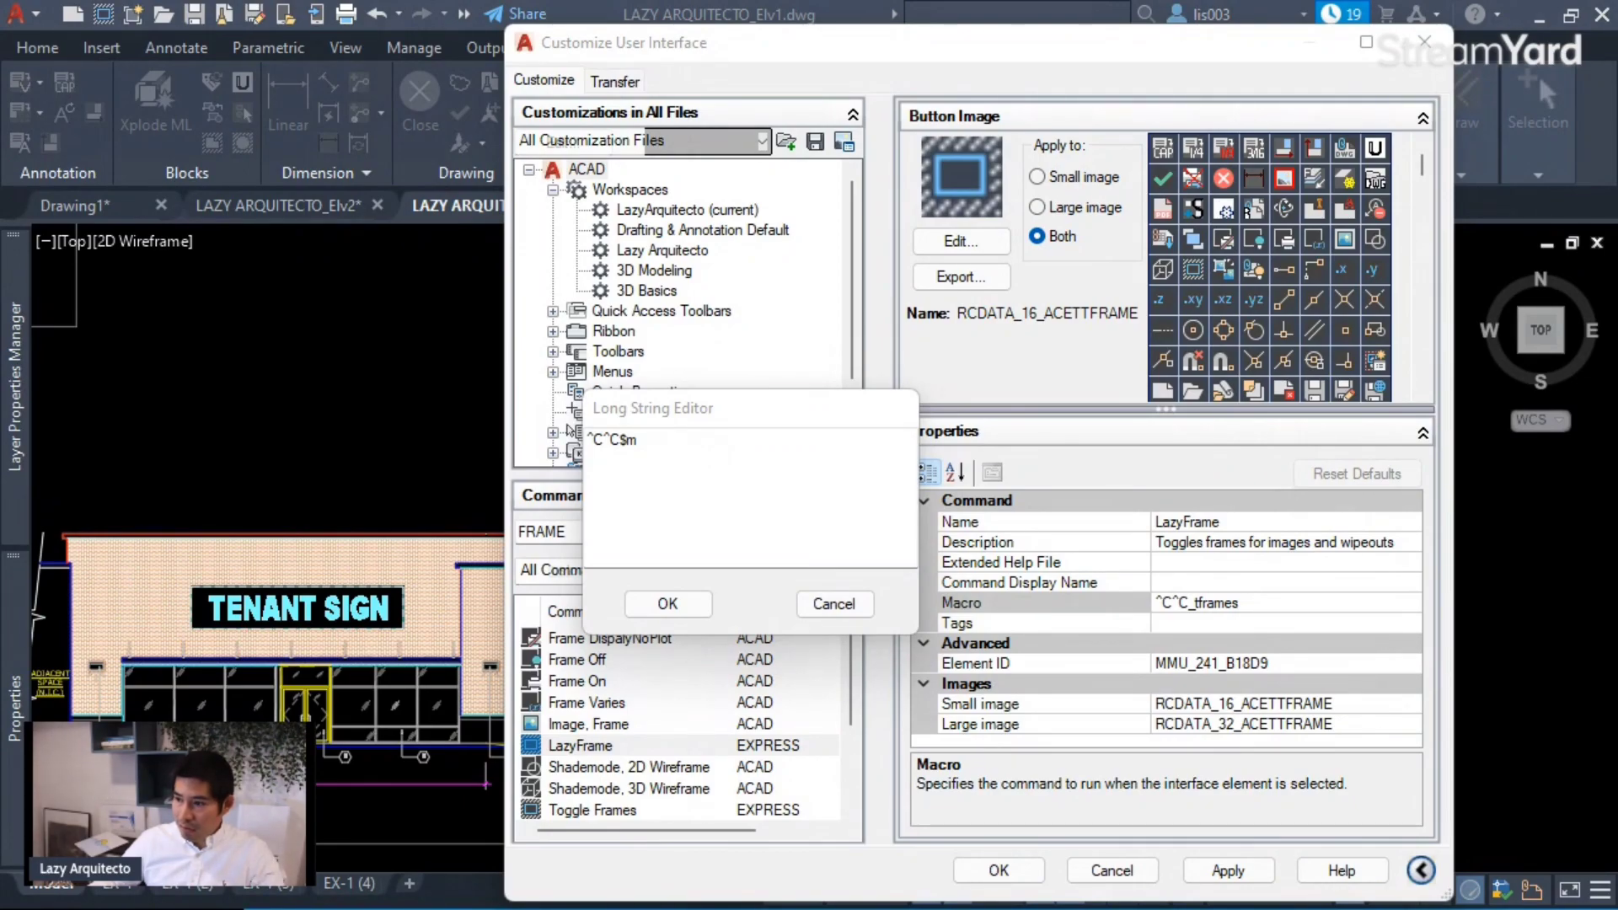
click(706, 473)
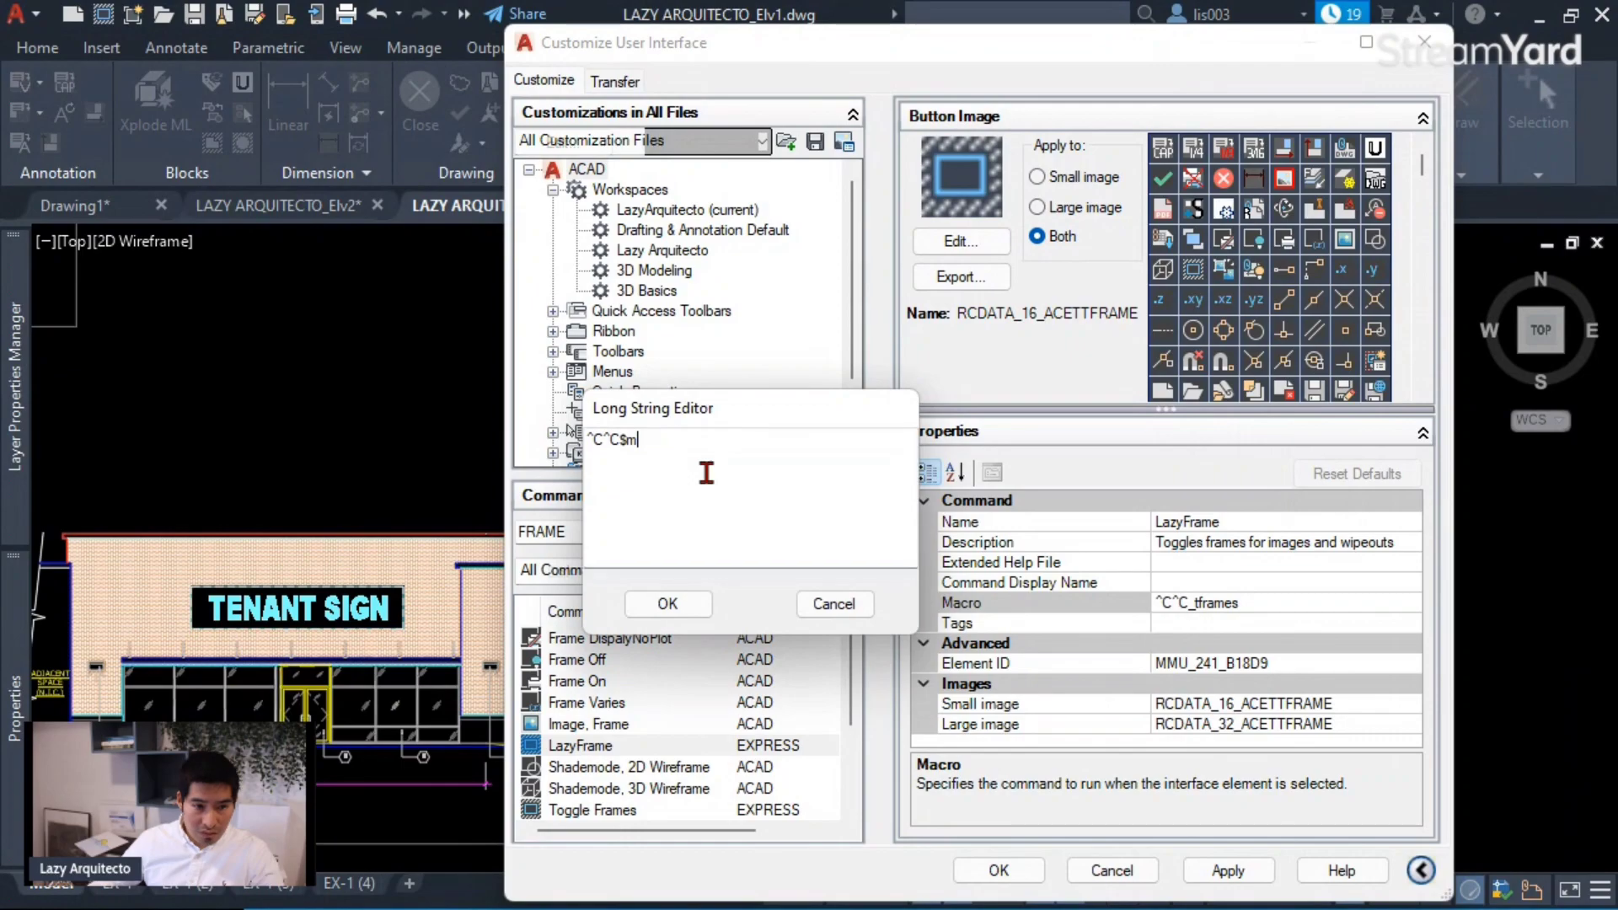
key(BackSpace)
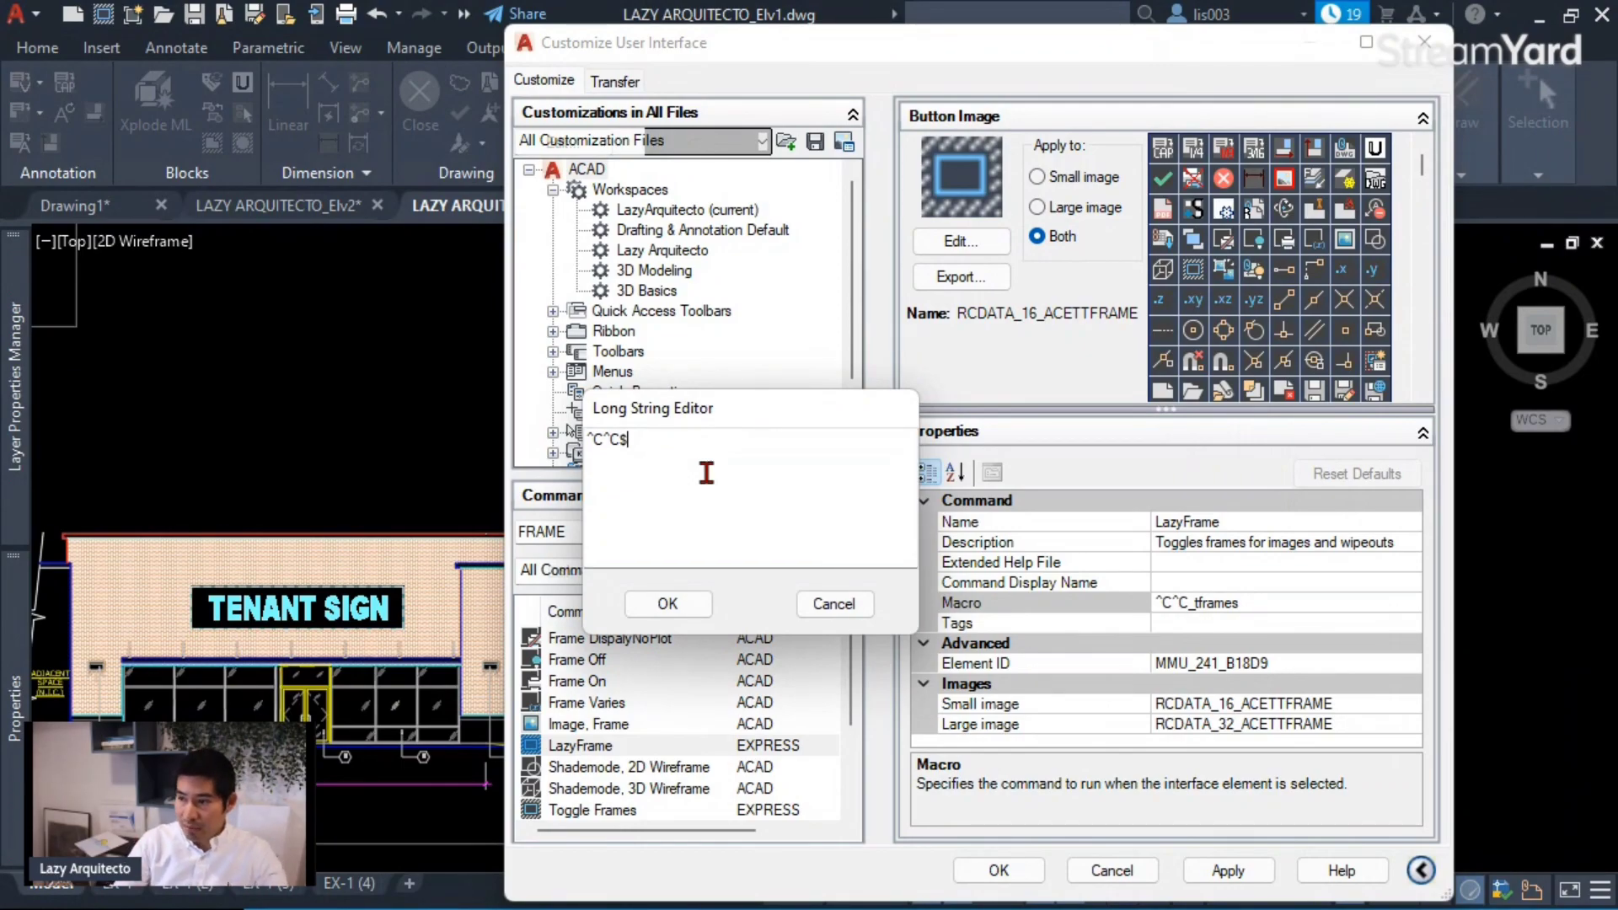
key(BackSpace)
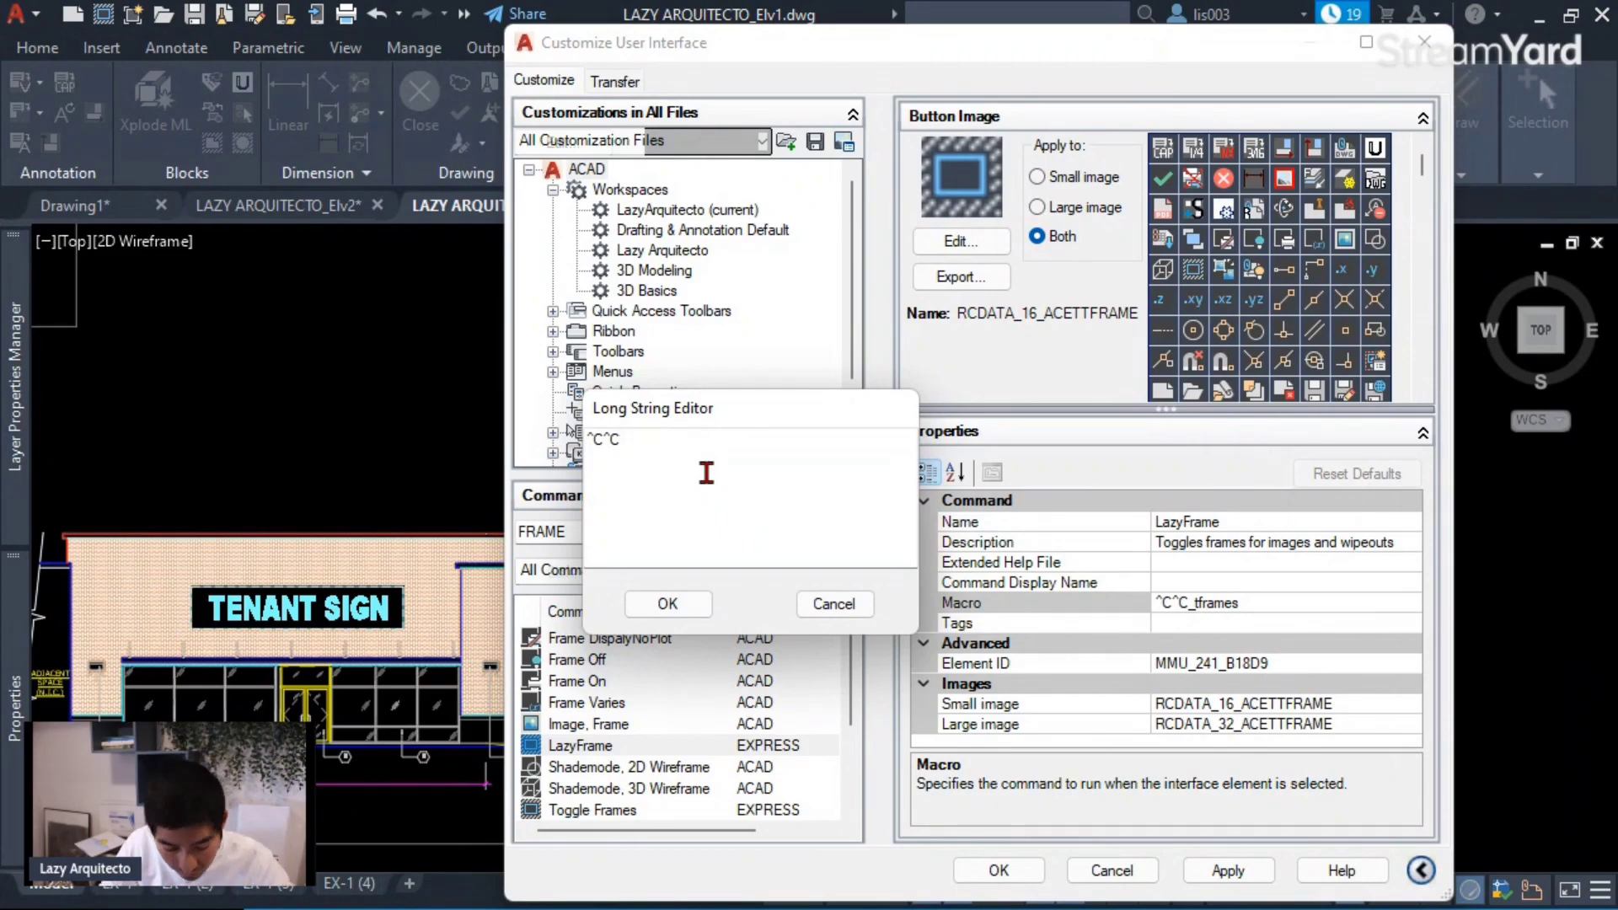
- Append ^P$M=$() to the macro after ^C^C
text(^)
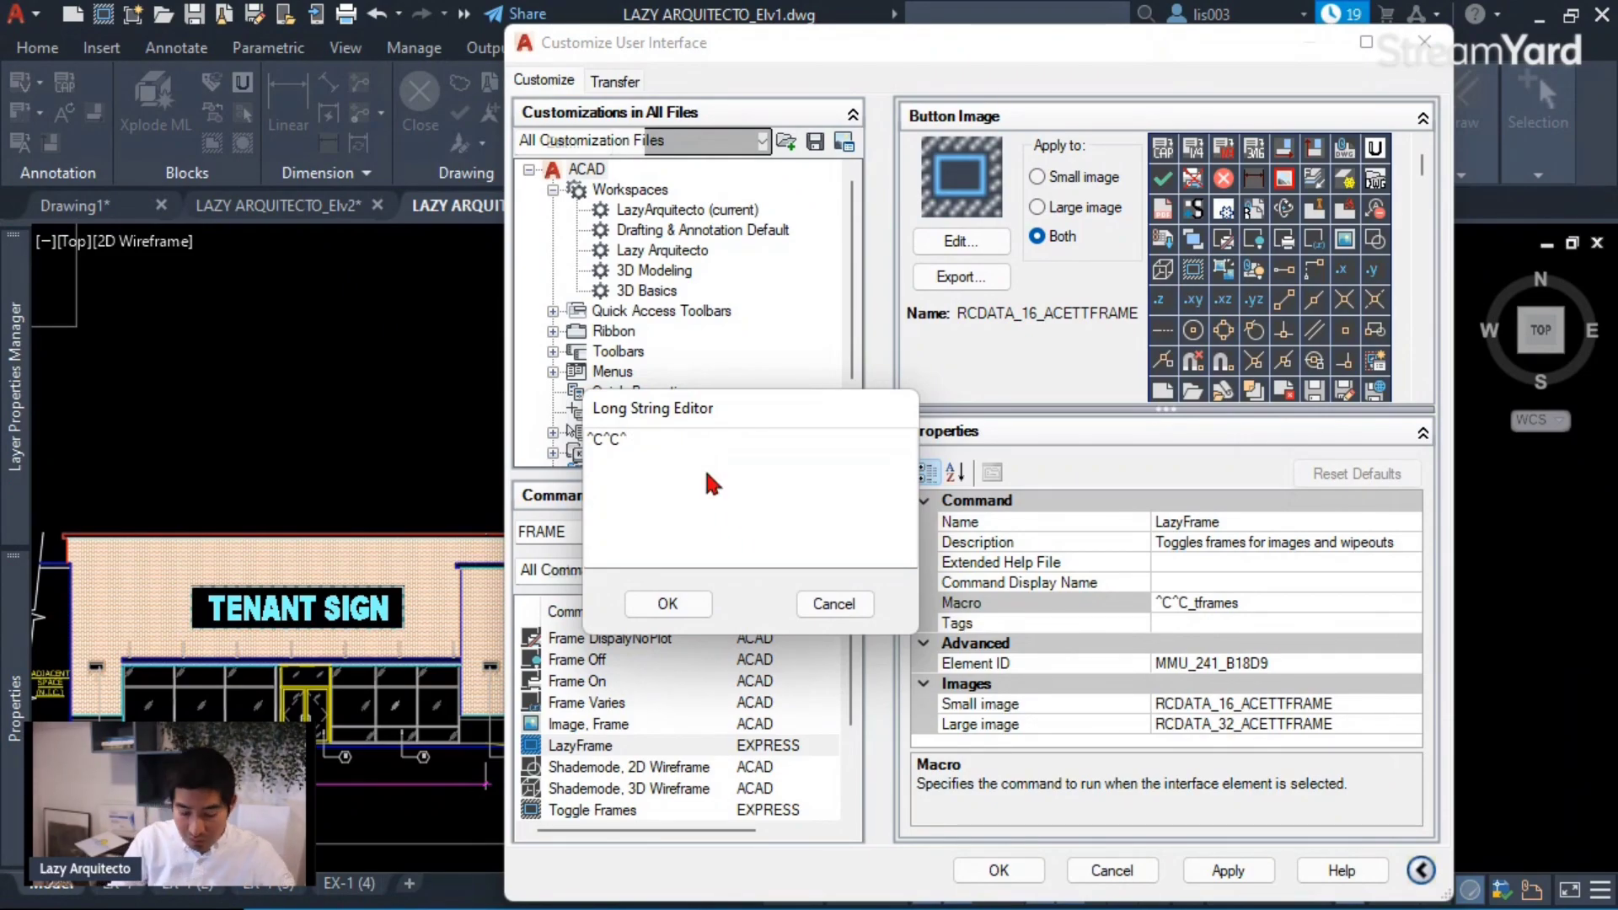
text(P)
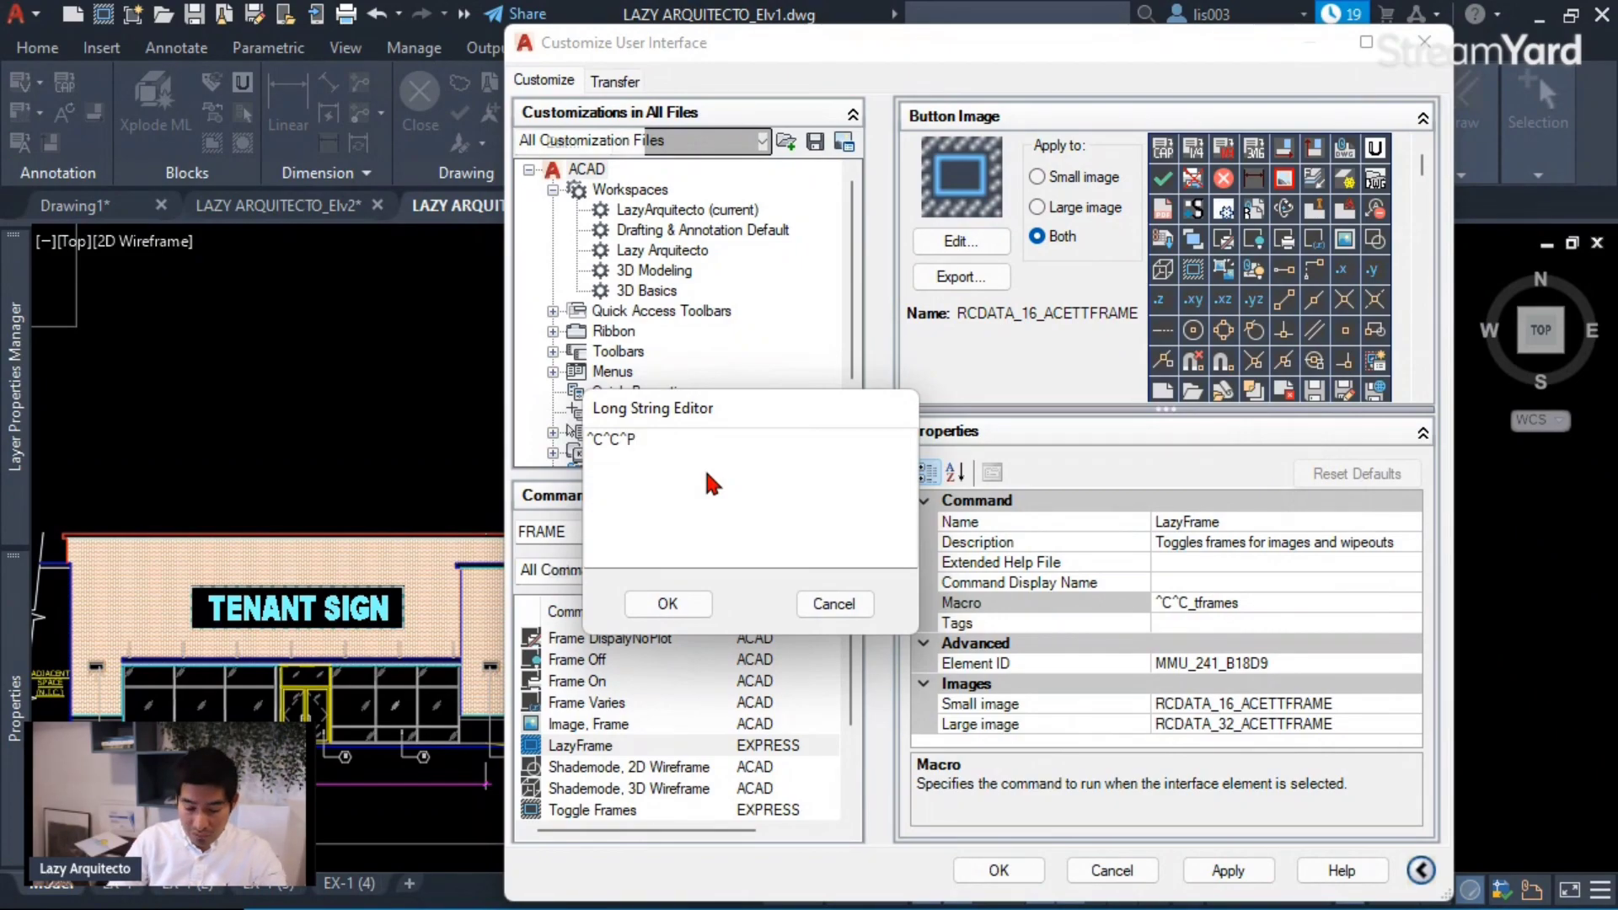
text($M=$()
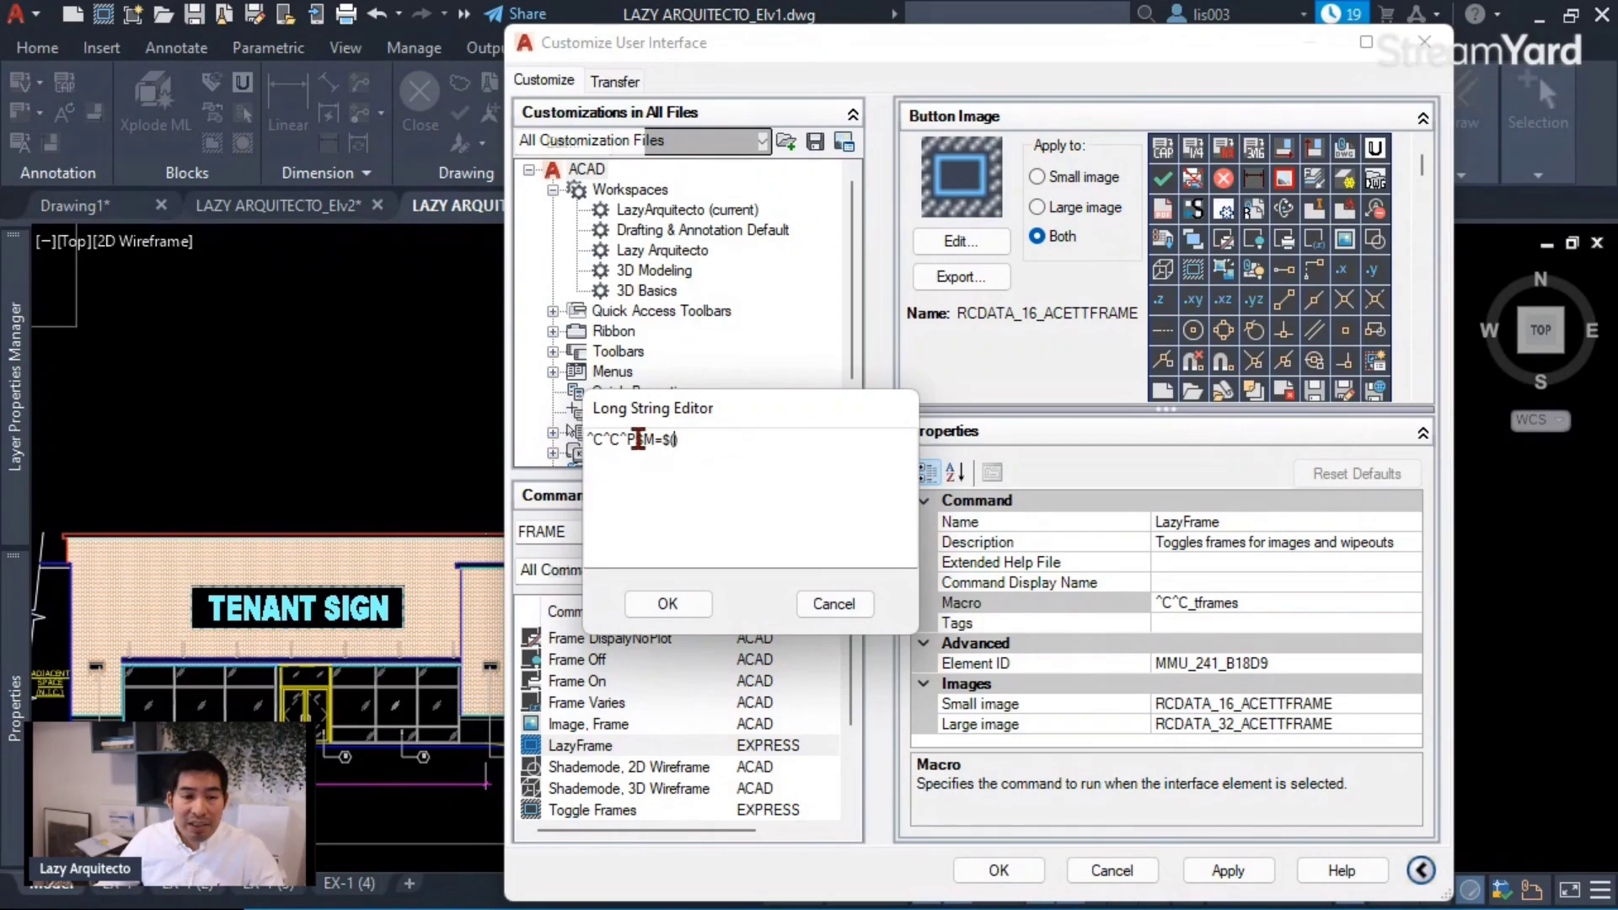
drag(631, 437, 623, 433)
click(780, 498)
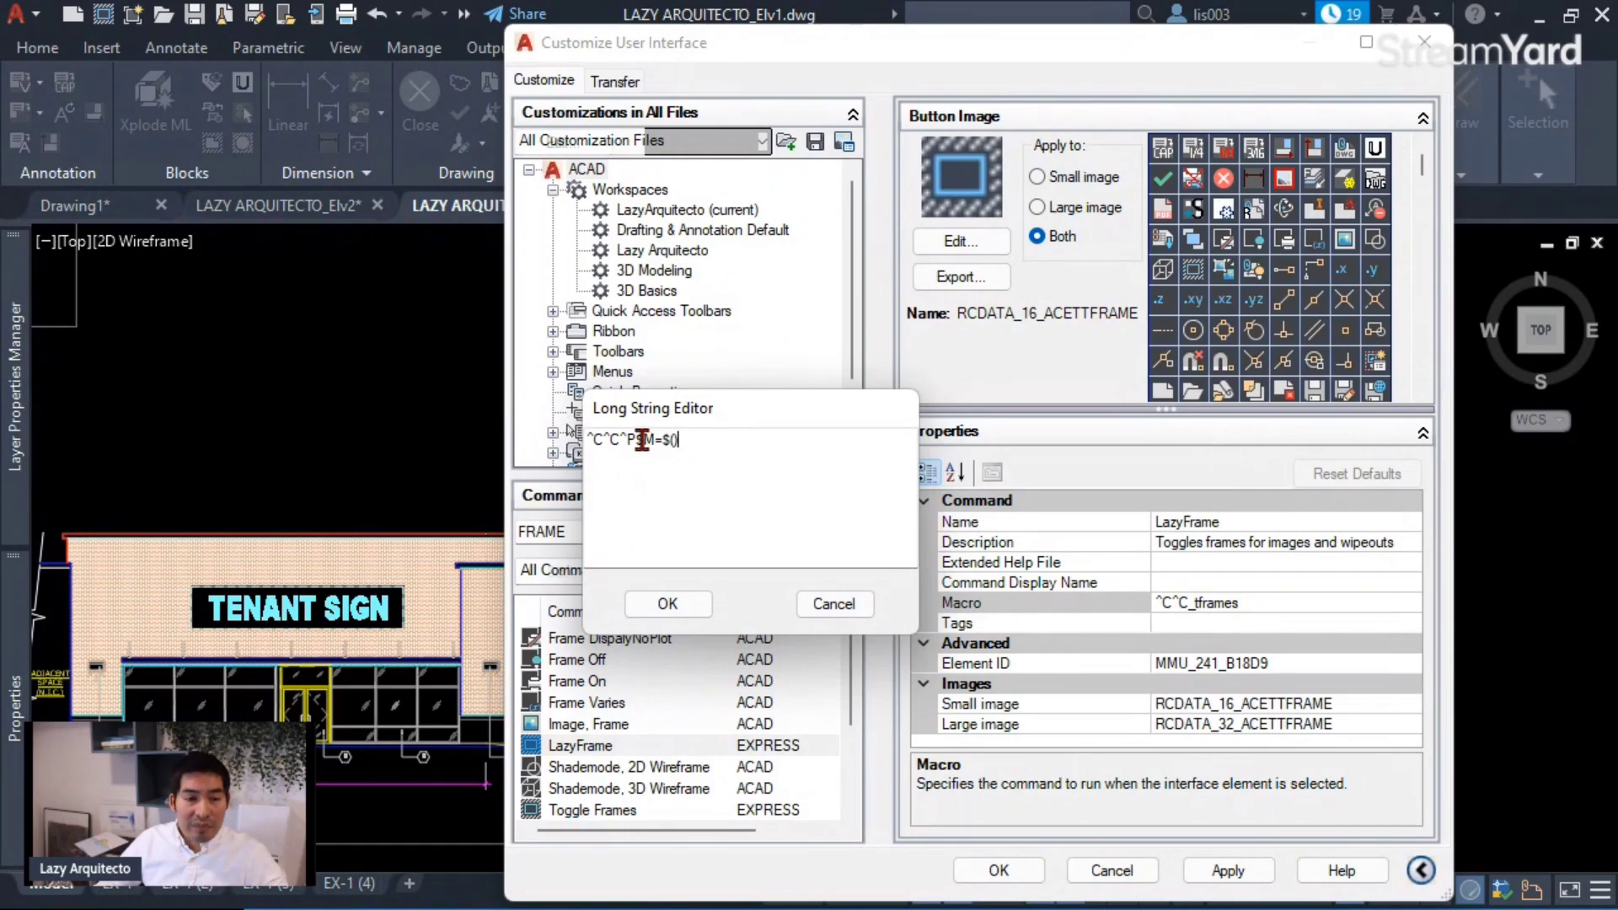
drag(634, 440, 674, 440)
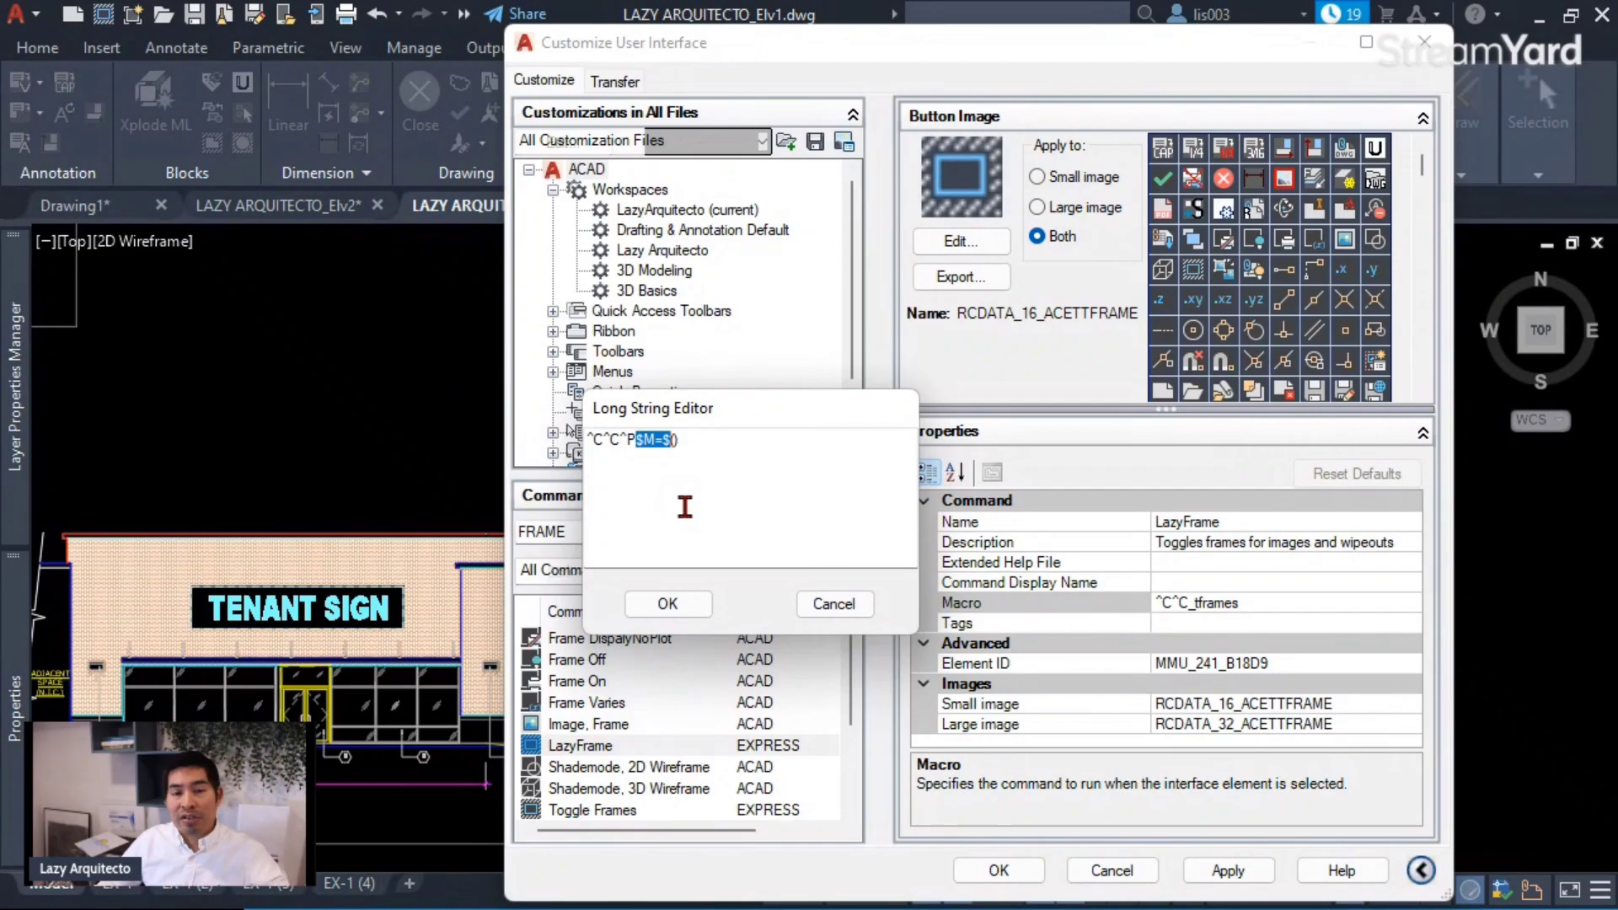
click(686, 440)
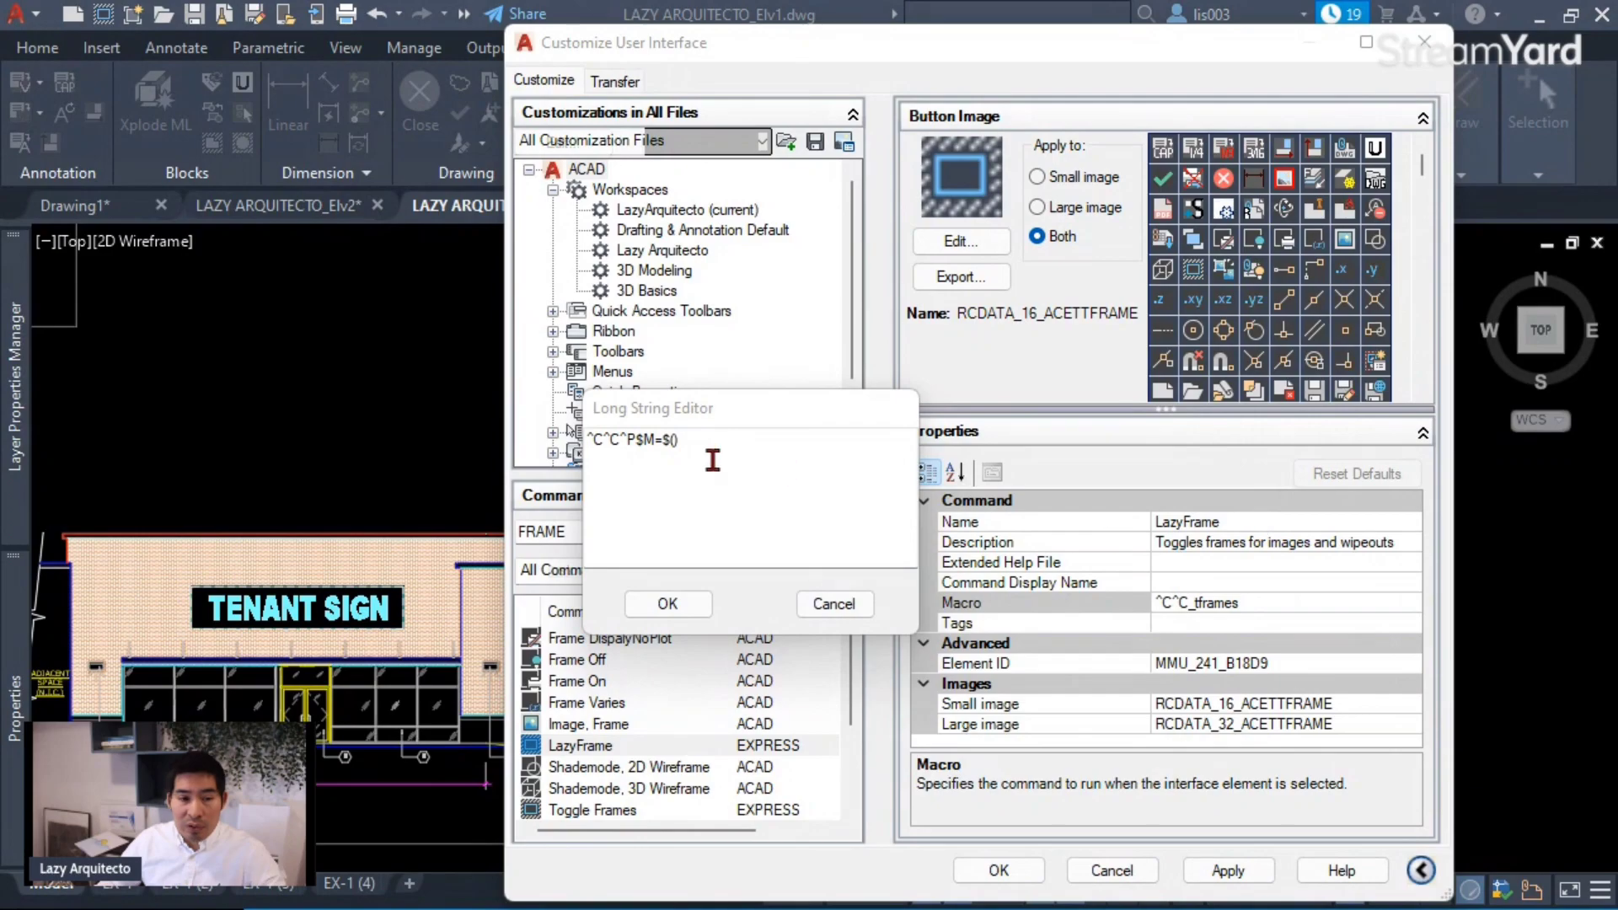
- Insert IF,$ inside the parentheses so that the macro reads ^C^C^P$M=$(IF,$)
click(671, 489)
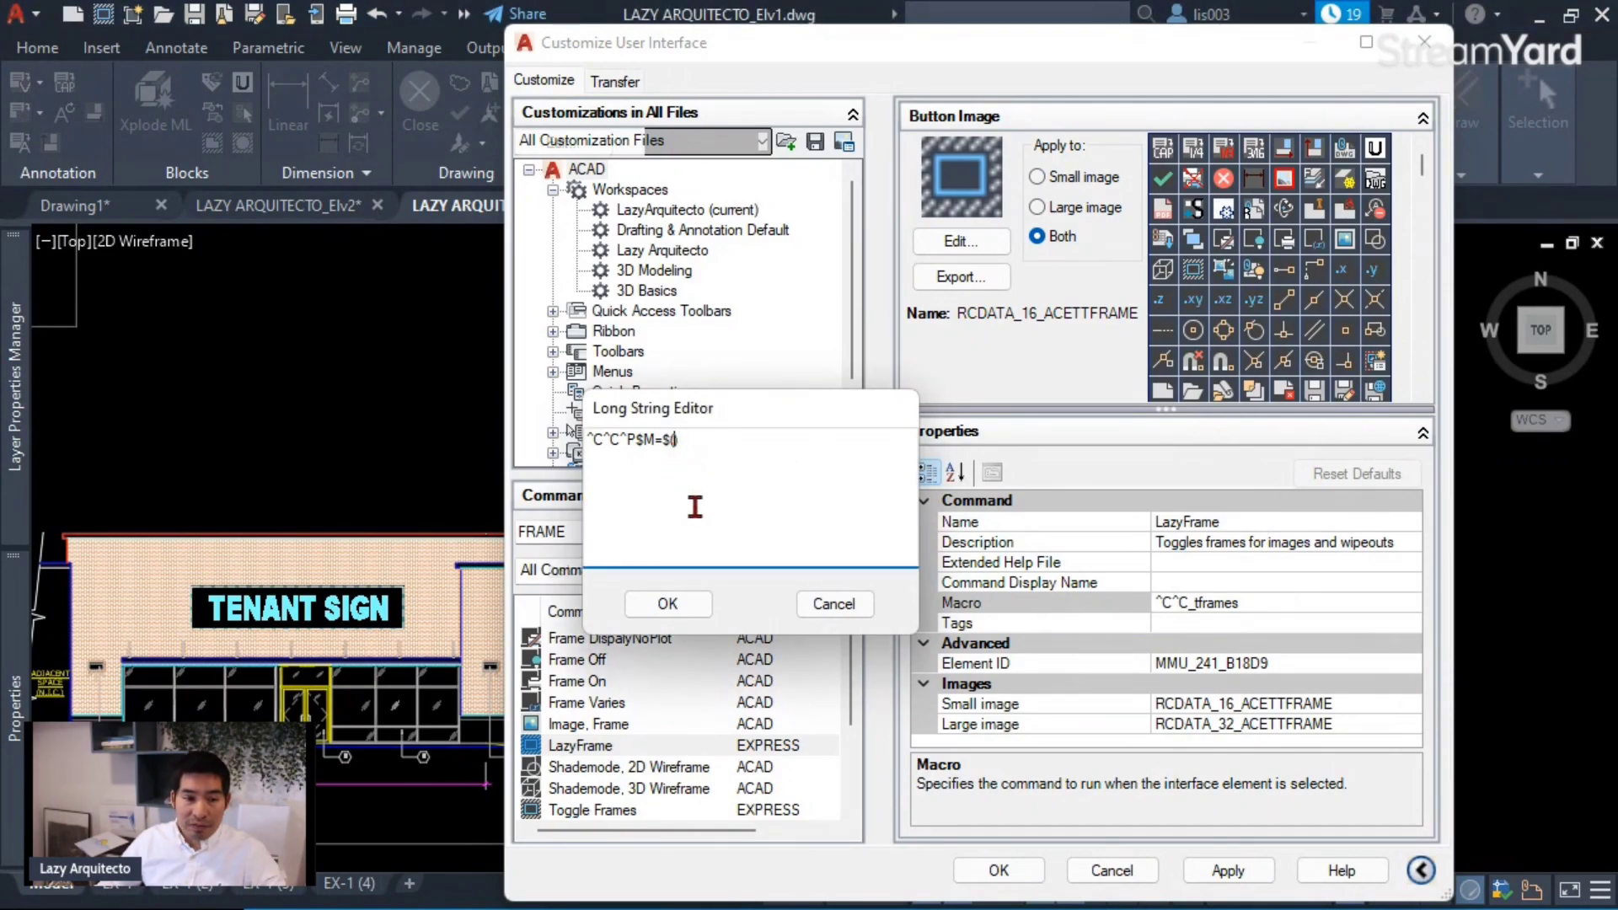
text(IF))
key(Left)
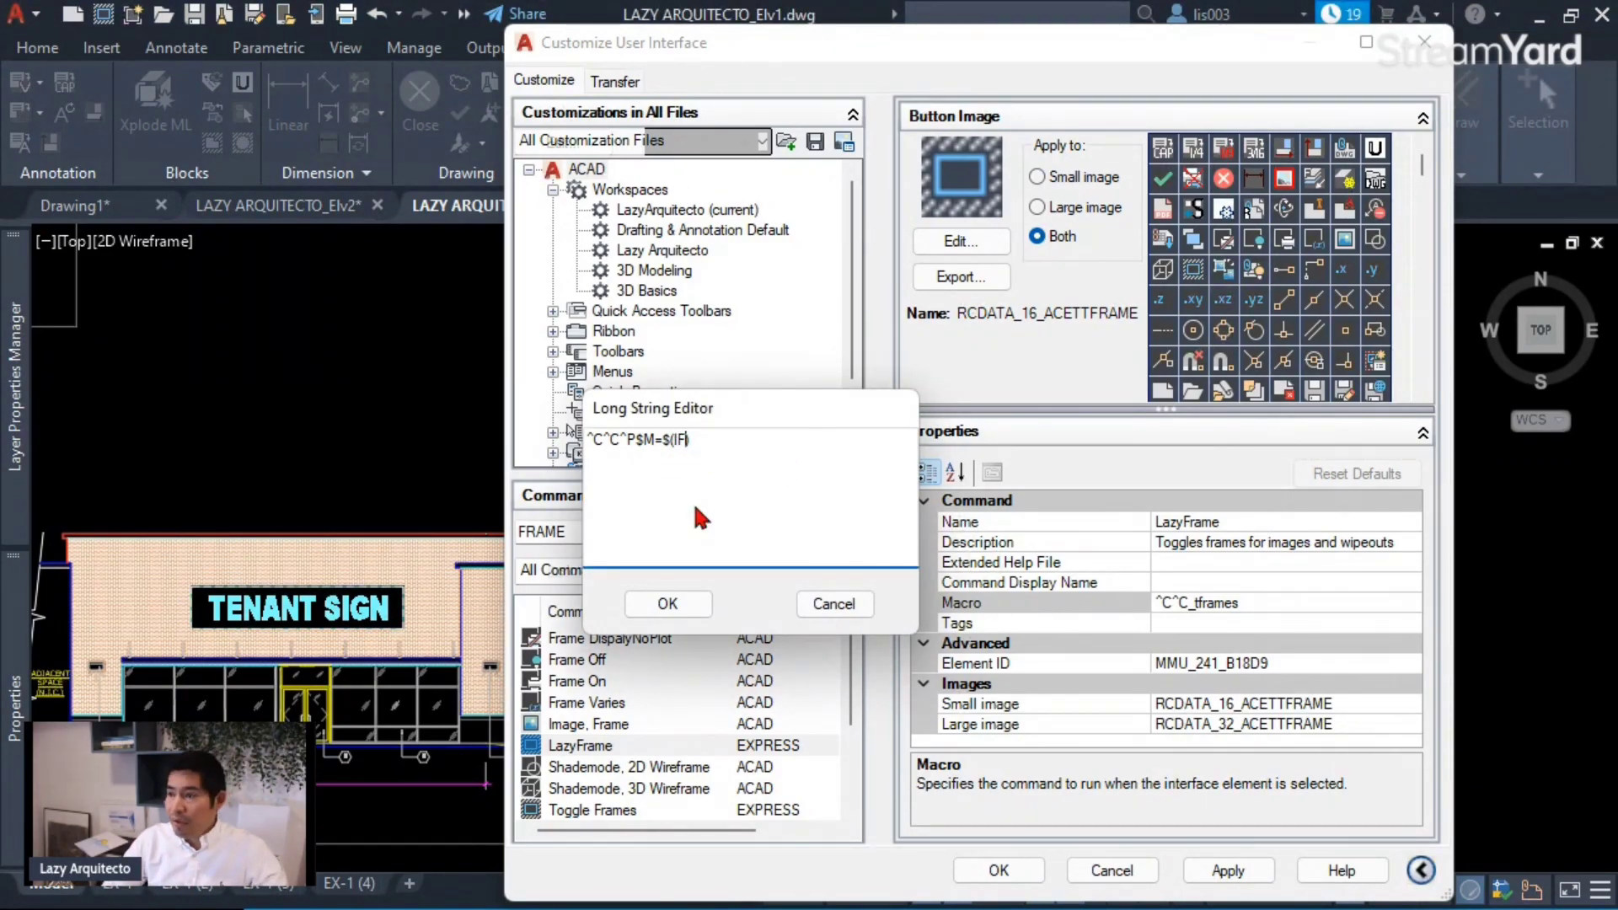
text(,)
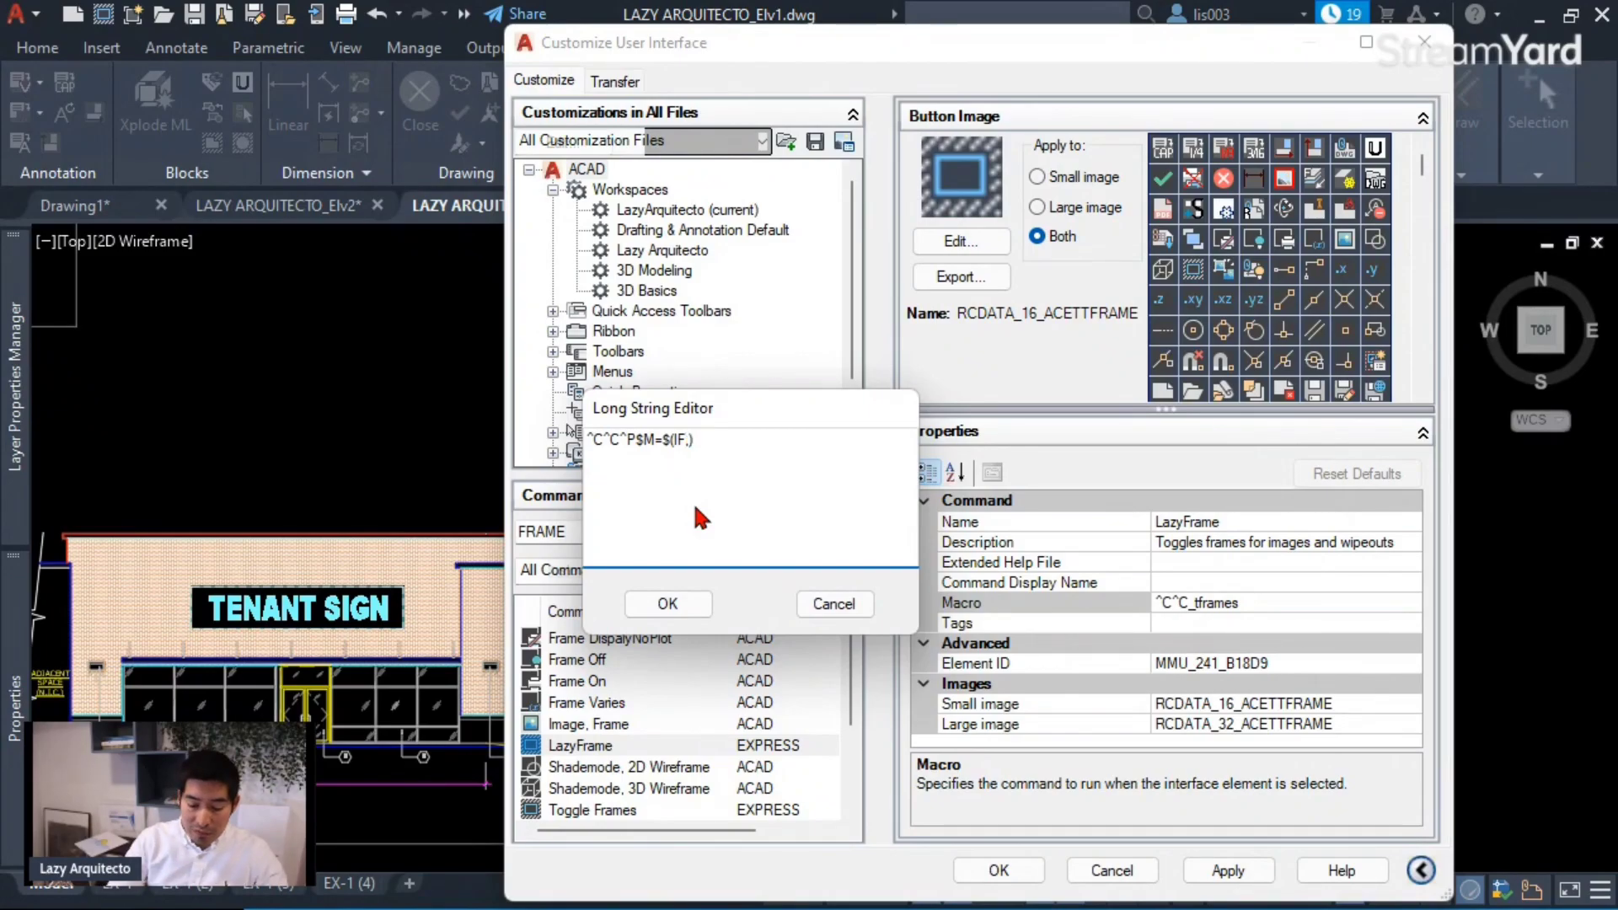
text($)
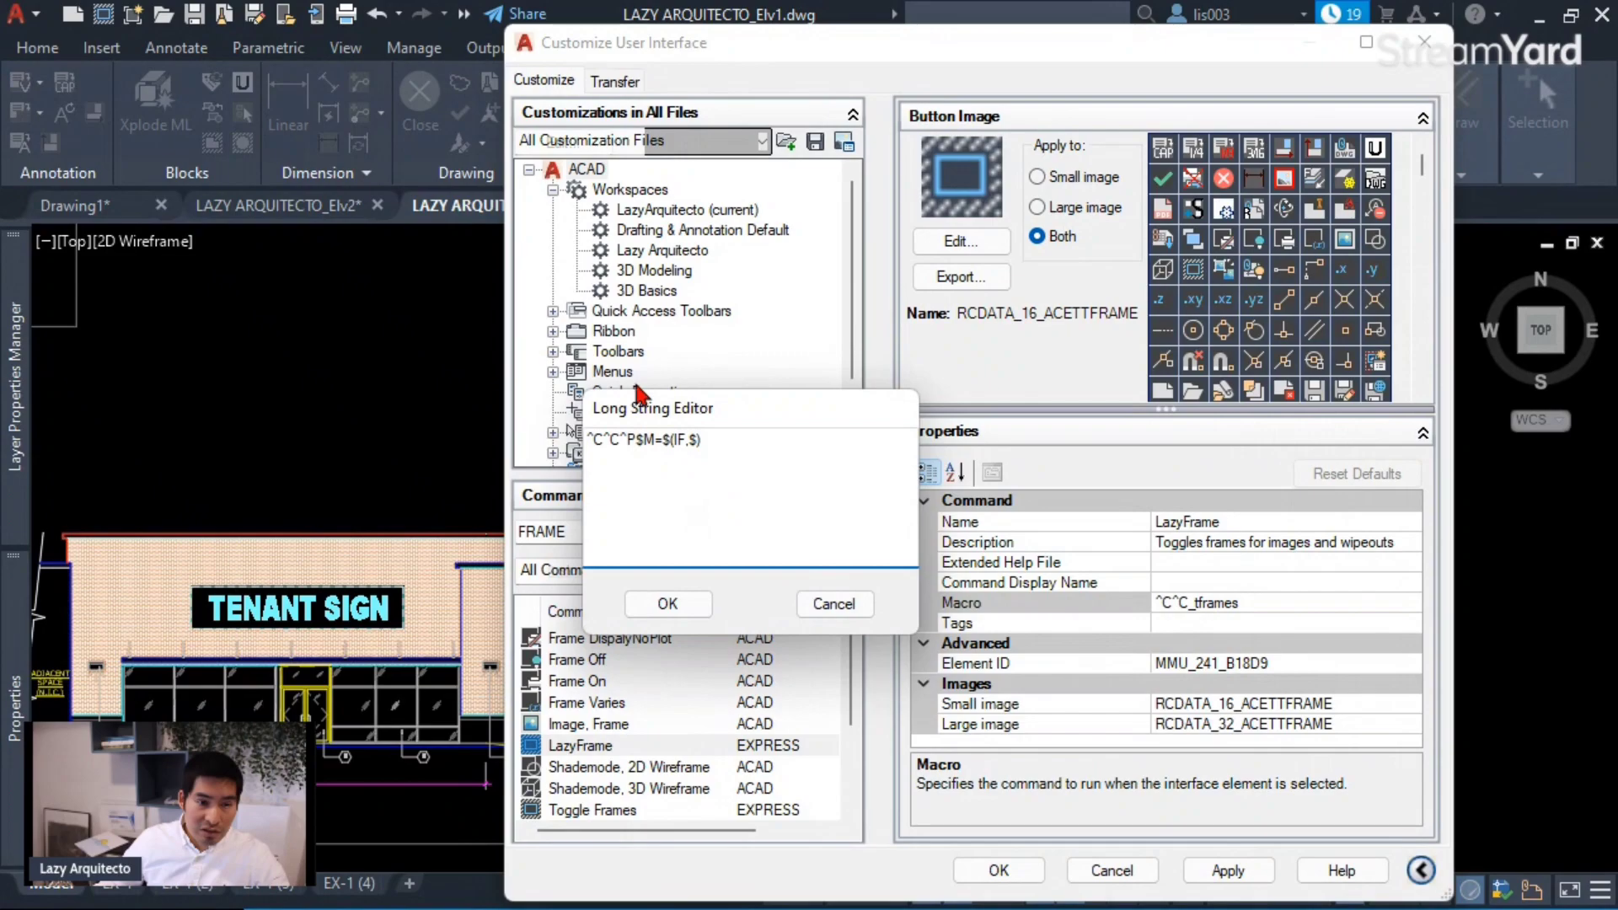
double_click(693, 439)
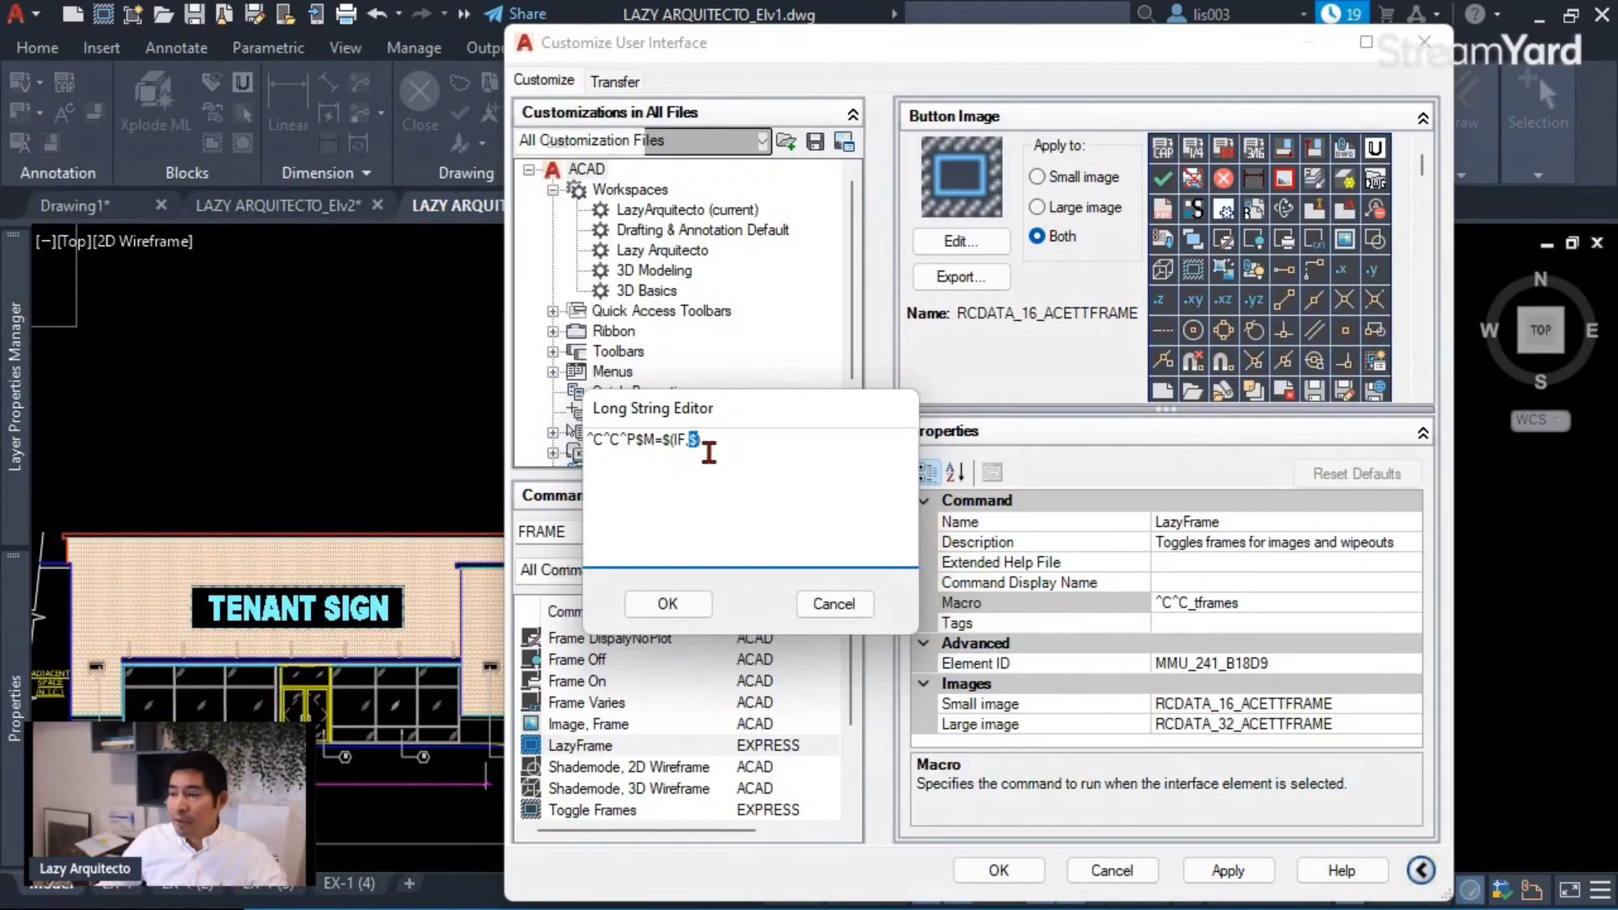
click(736, 448)
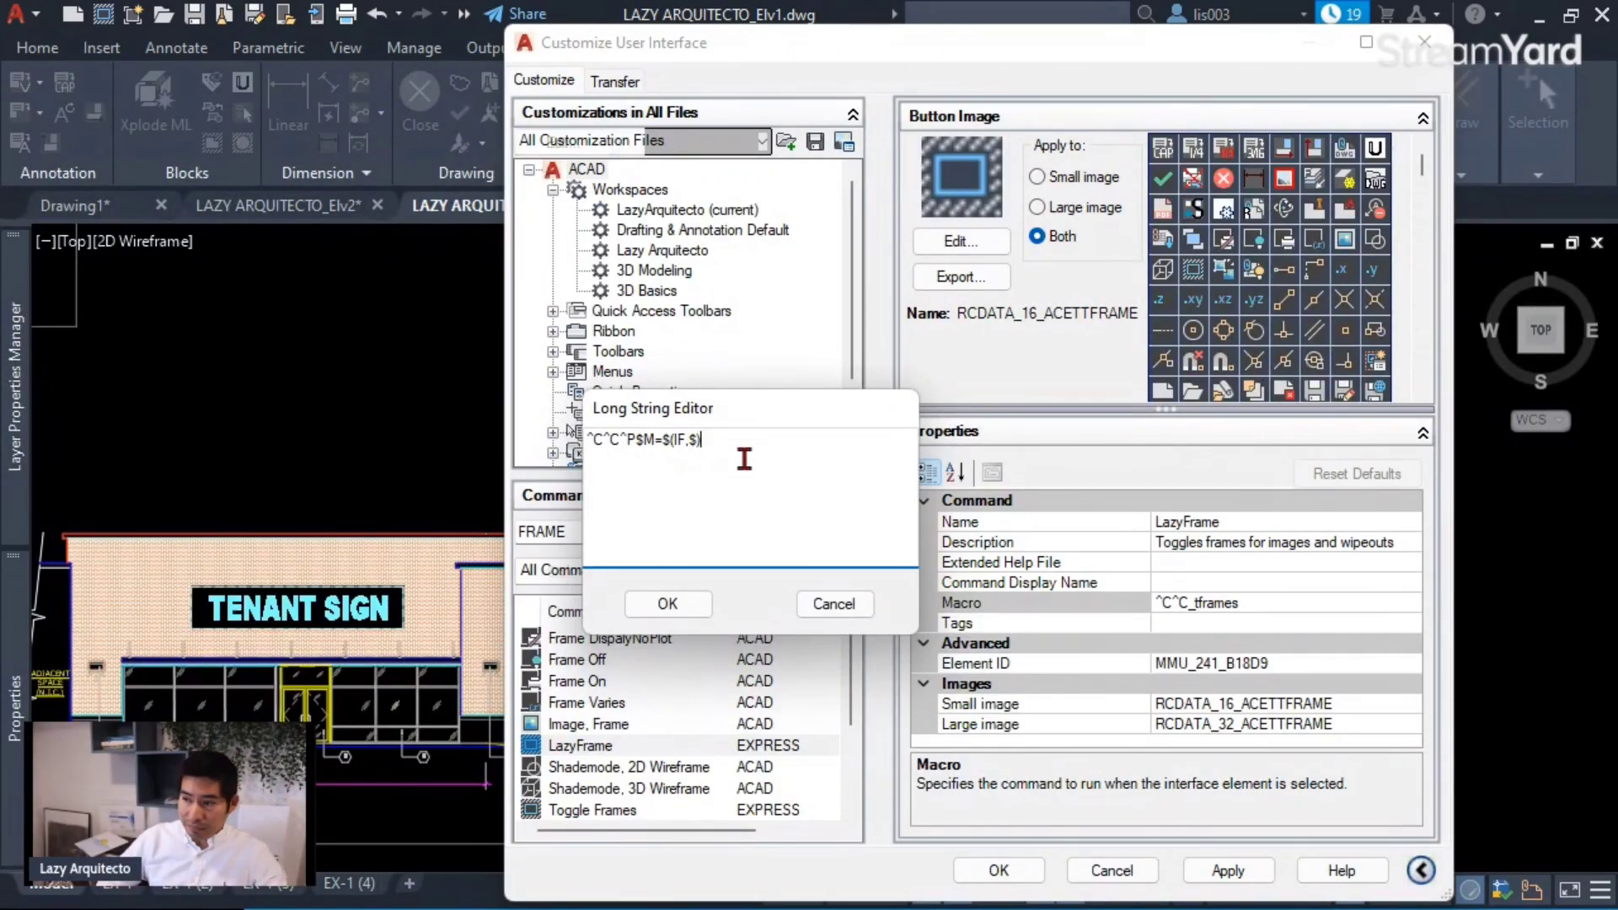
- Extend the macro's IF condition so that it reads $(>,$(GETVAR,FRAME),0)
text(()
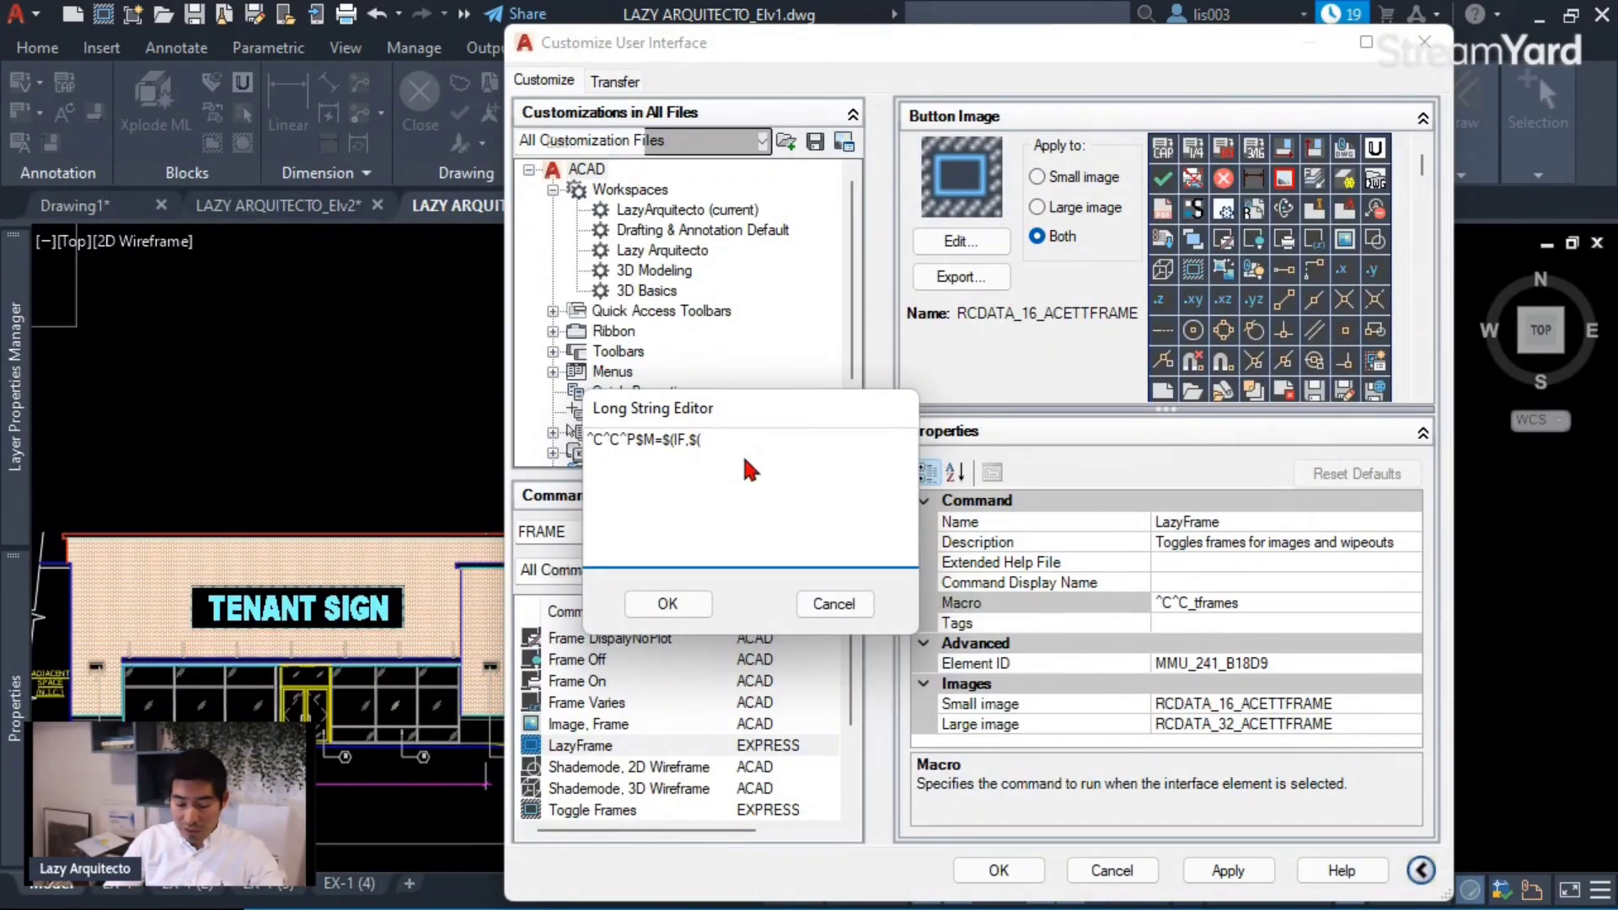
text(>,$(GET)
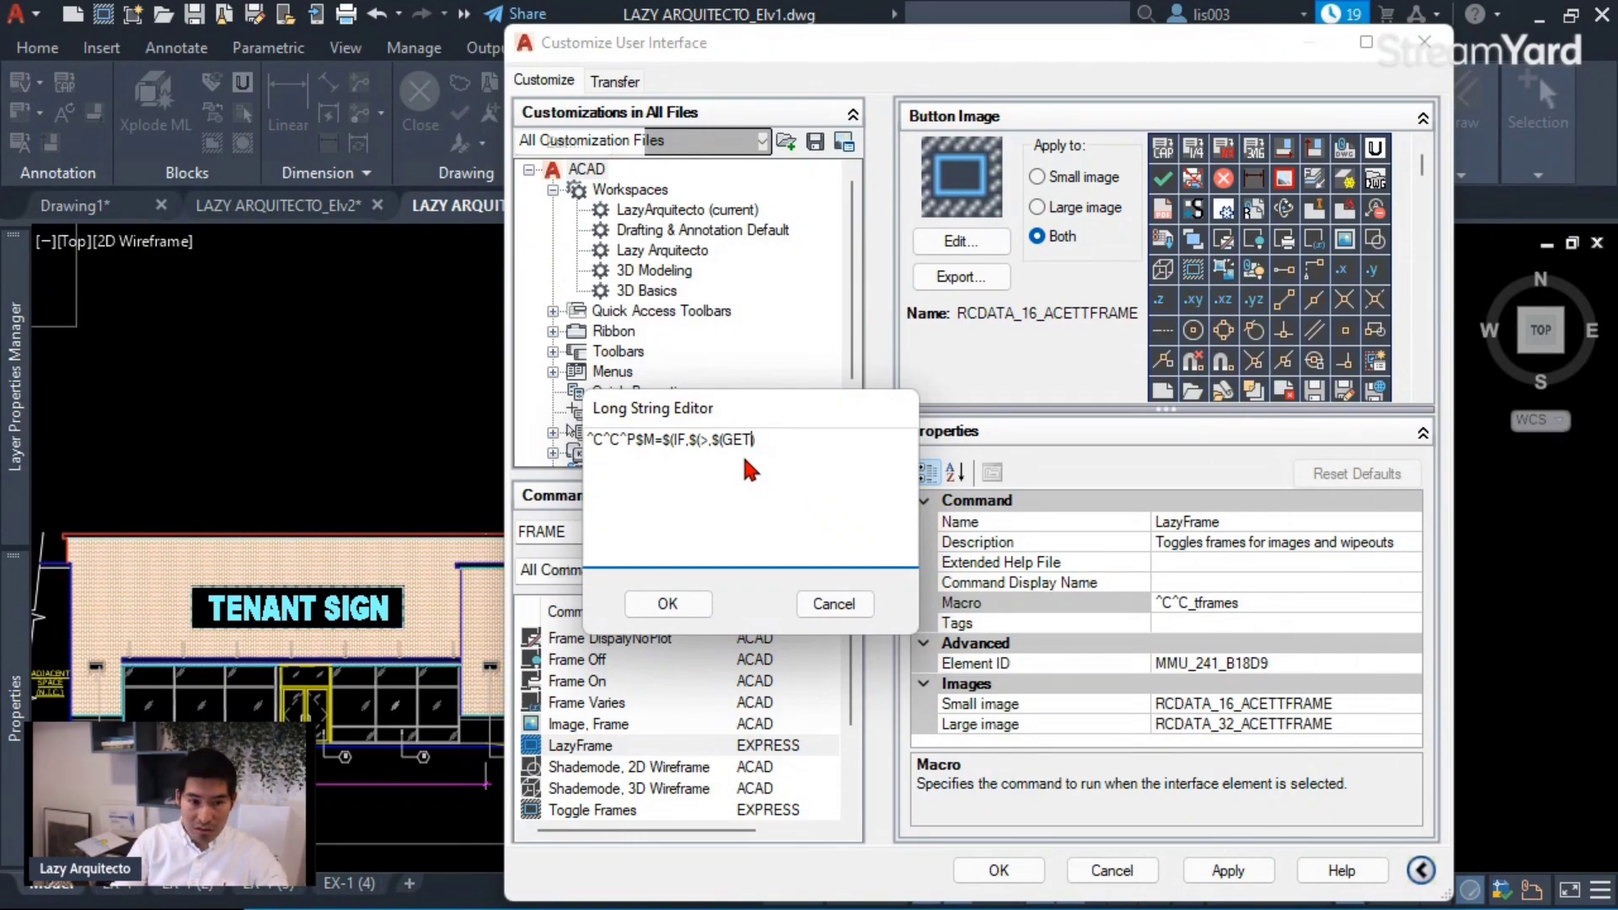
text(AR))
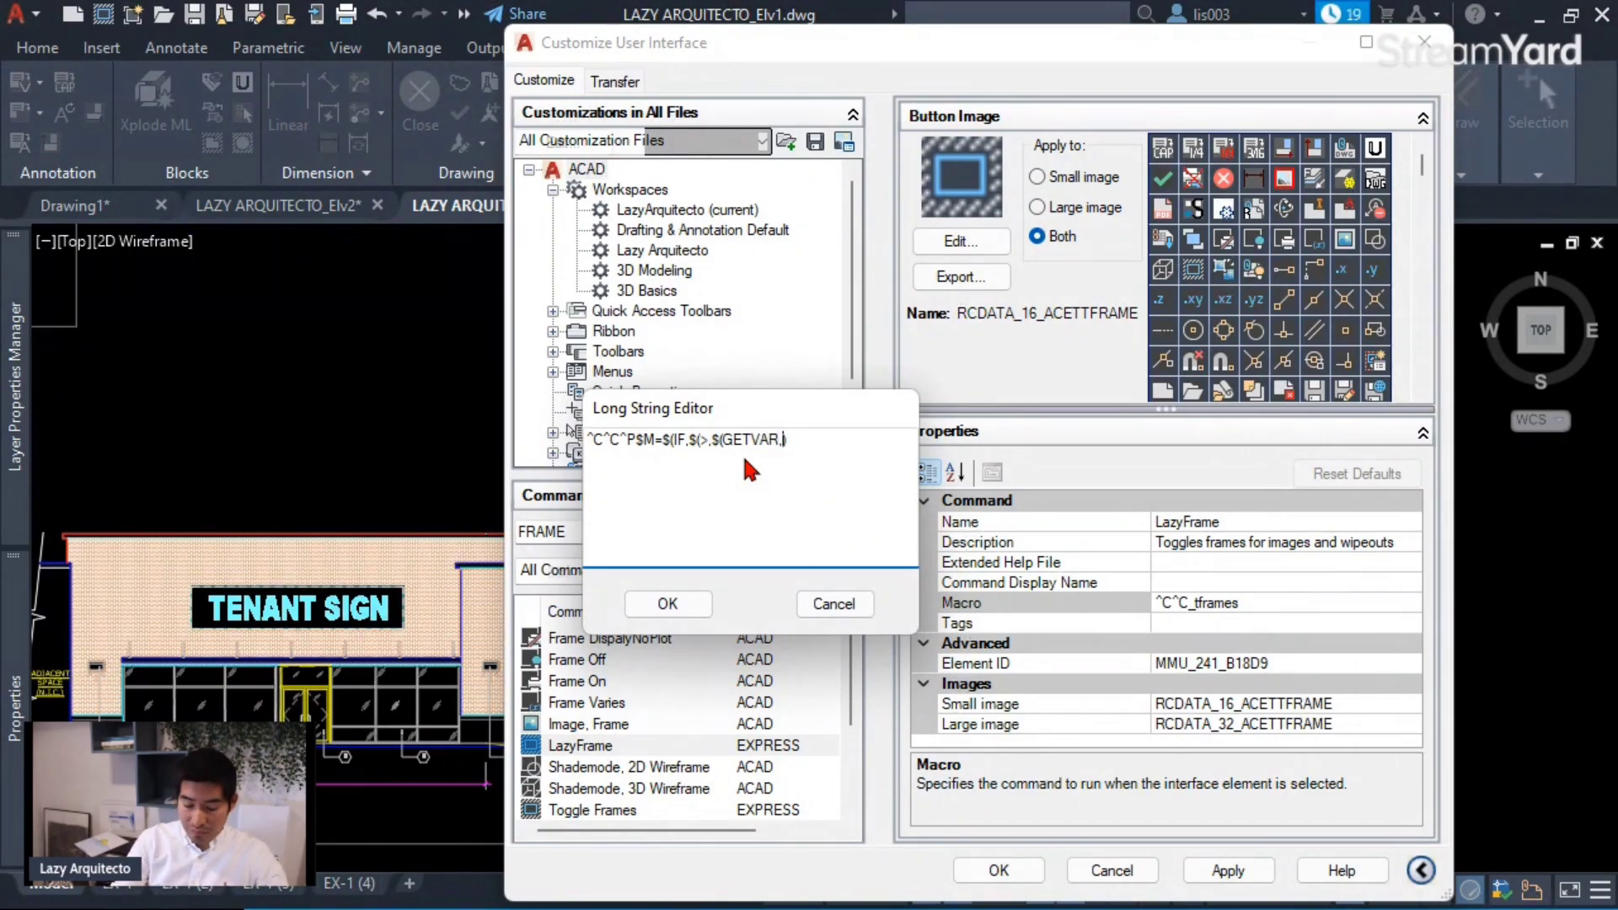
text(FRAME)
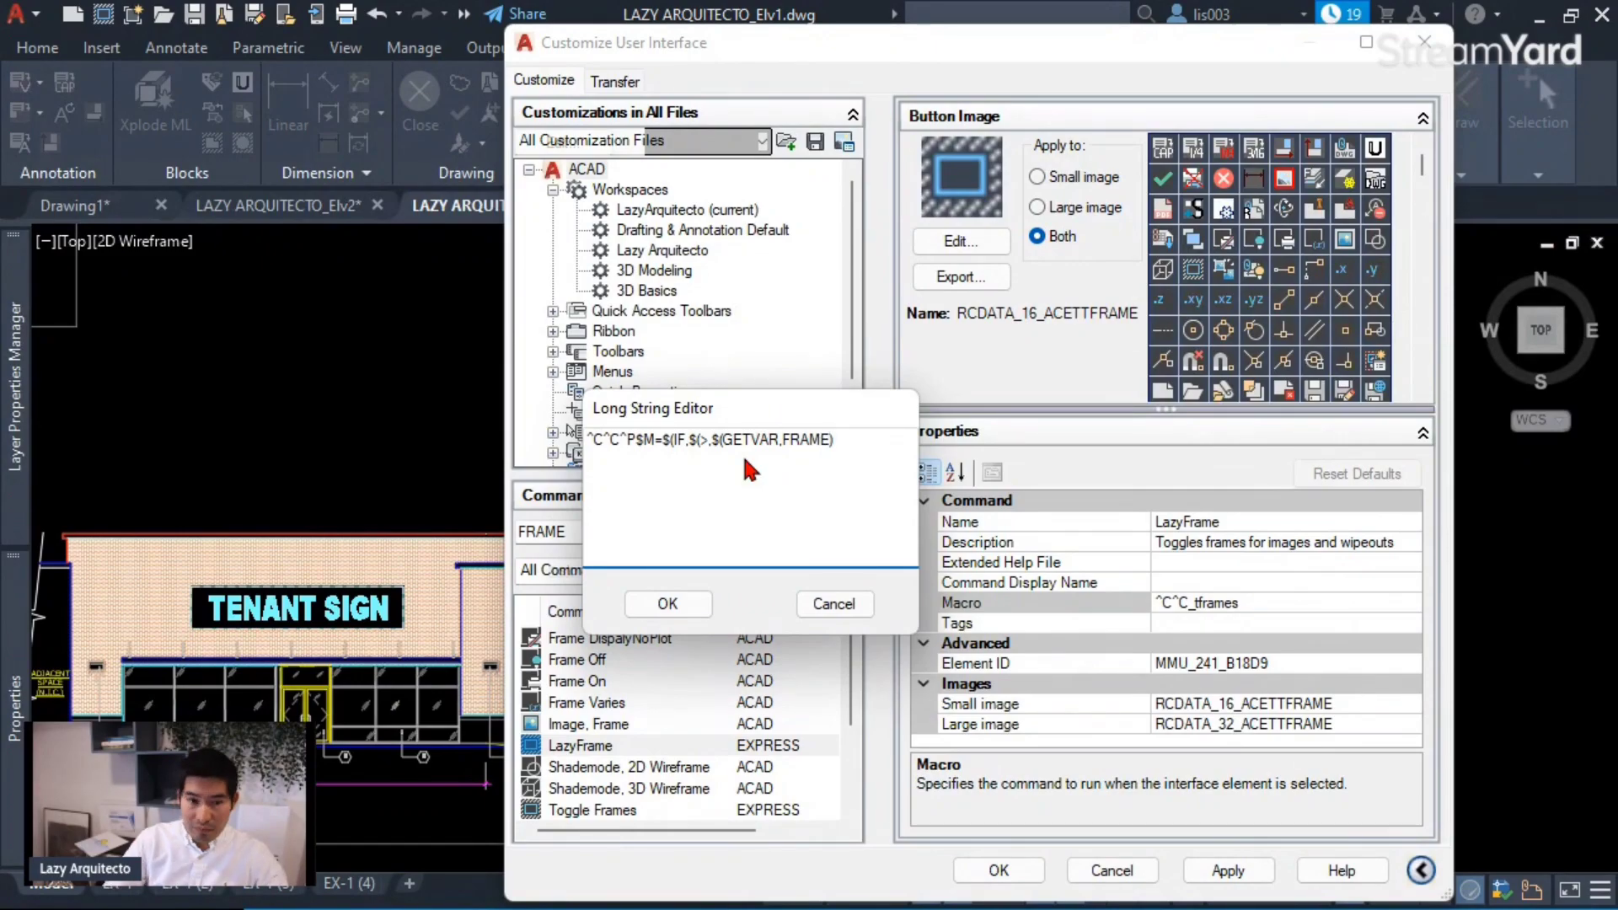
key(End)
text(,0)
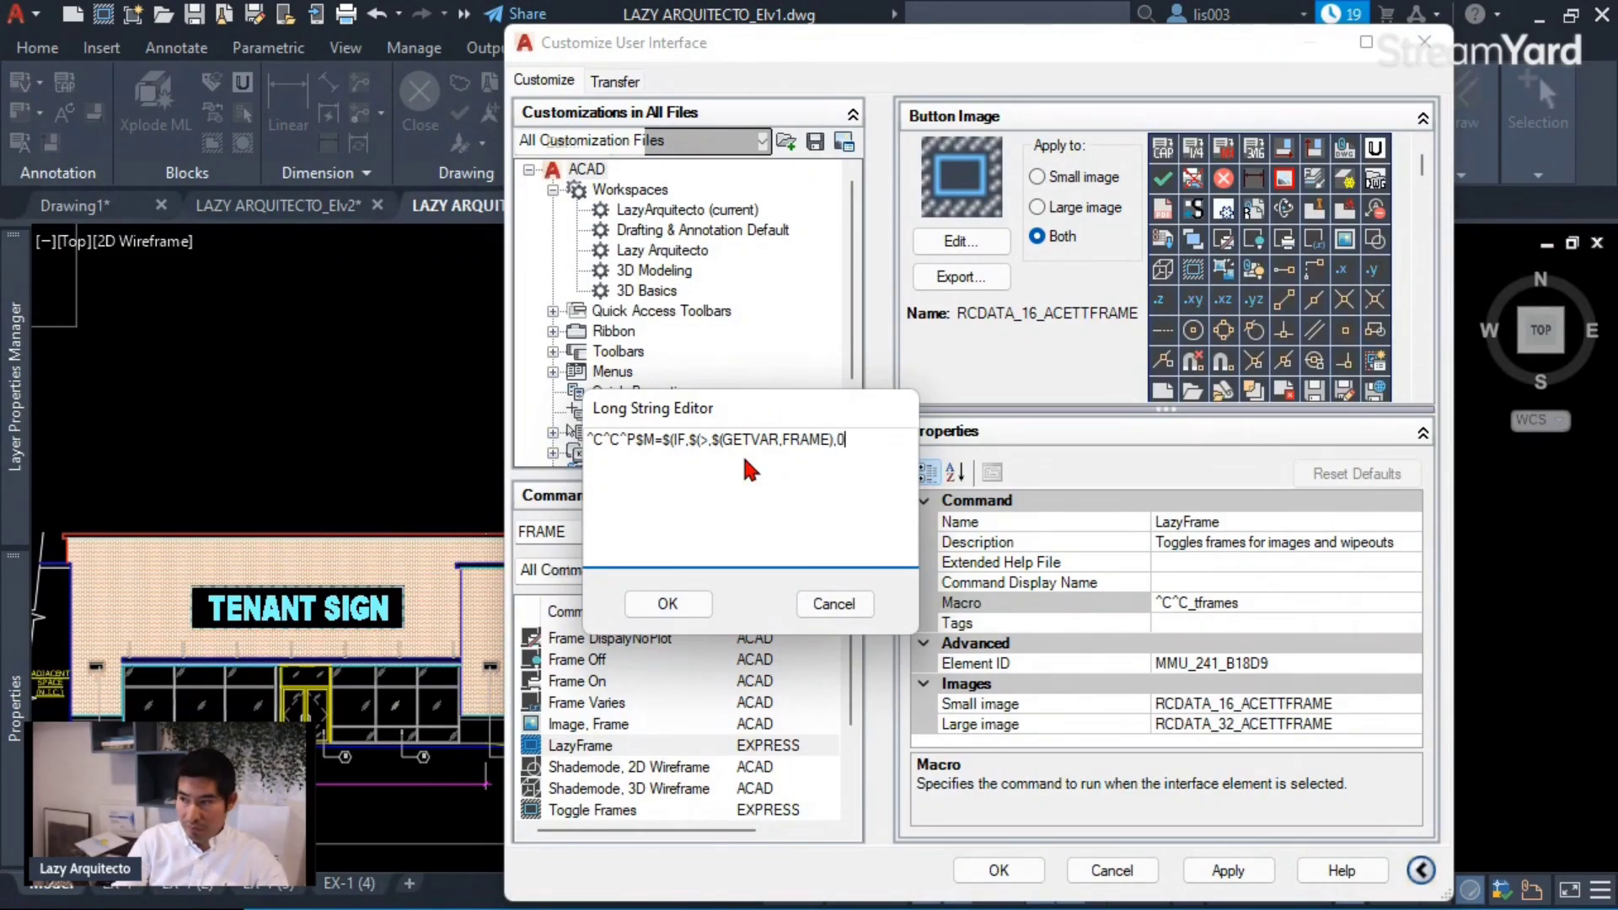
text())
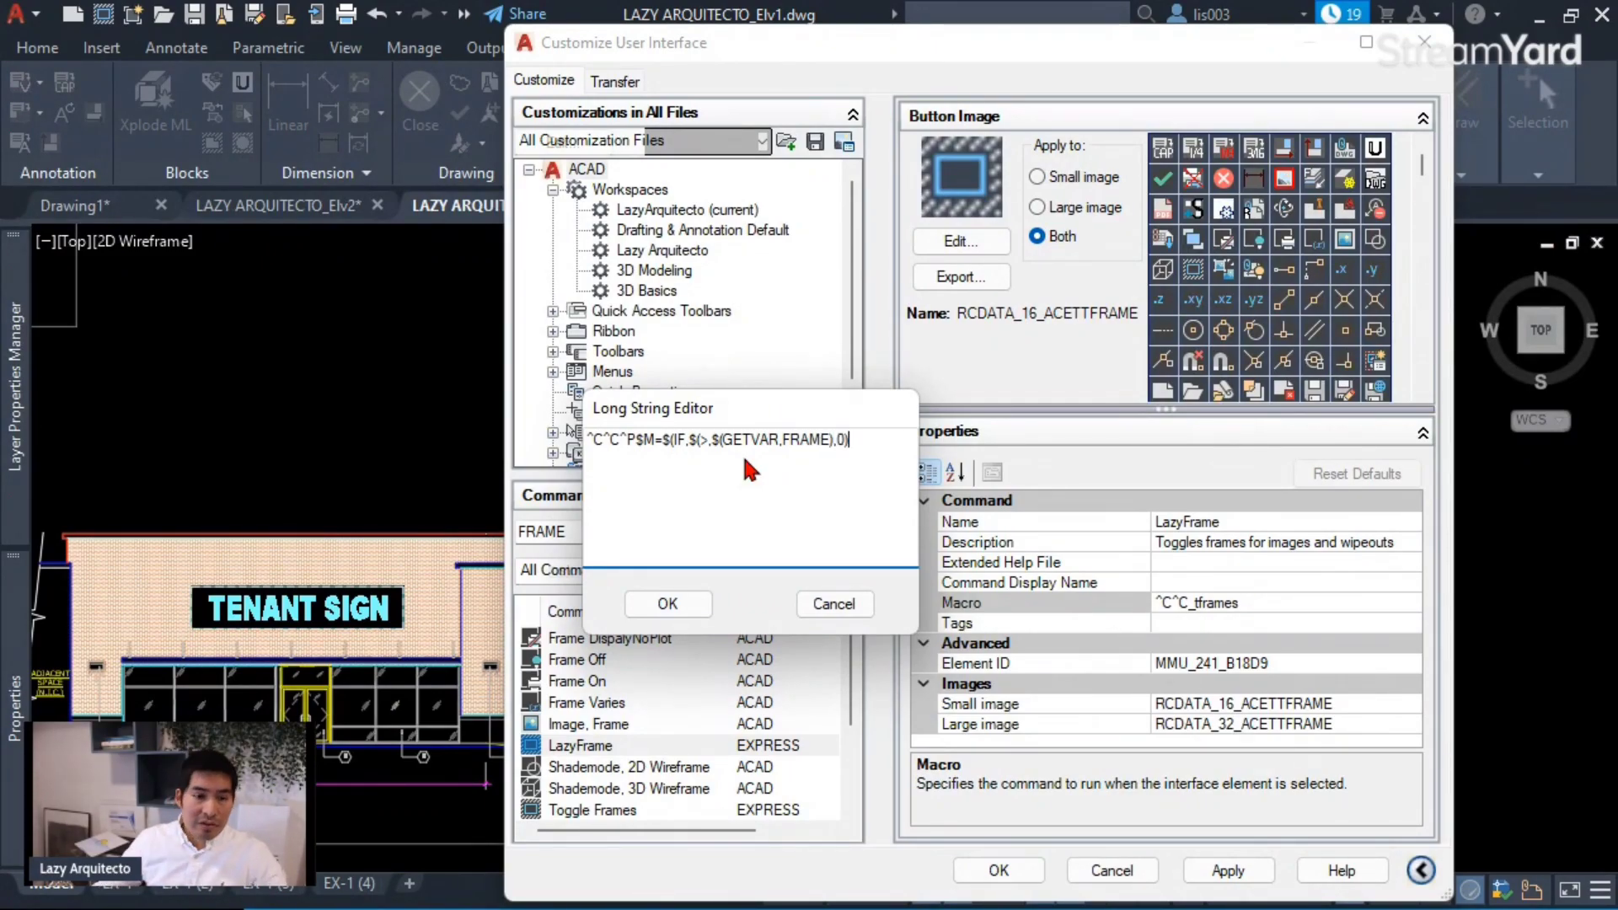
- Review the parts of the macro's condition: the IF function, the > comparison, the GETVAR call and the FRAME variable
double_click(682, 439)
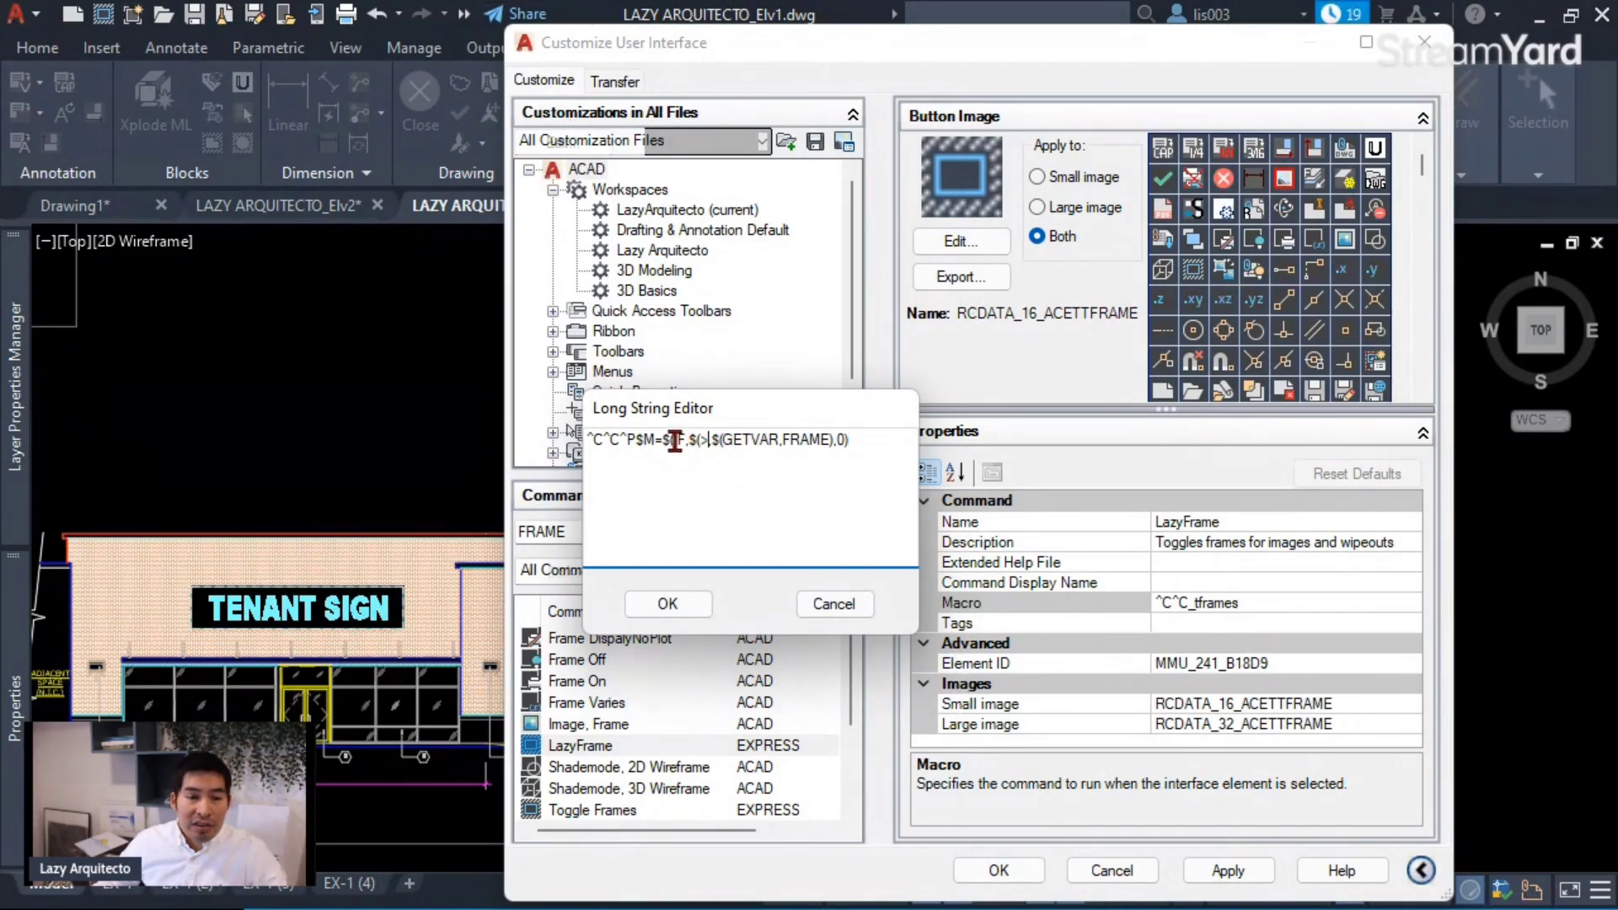
click(693, 439)
drag(722, 439, 795, 436)
click(798, 436)
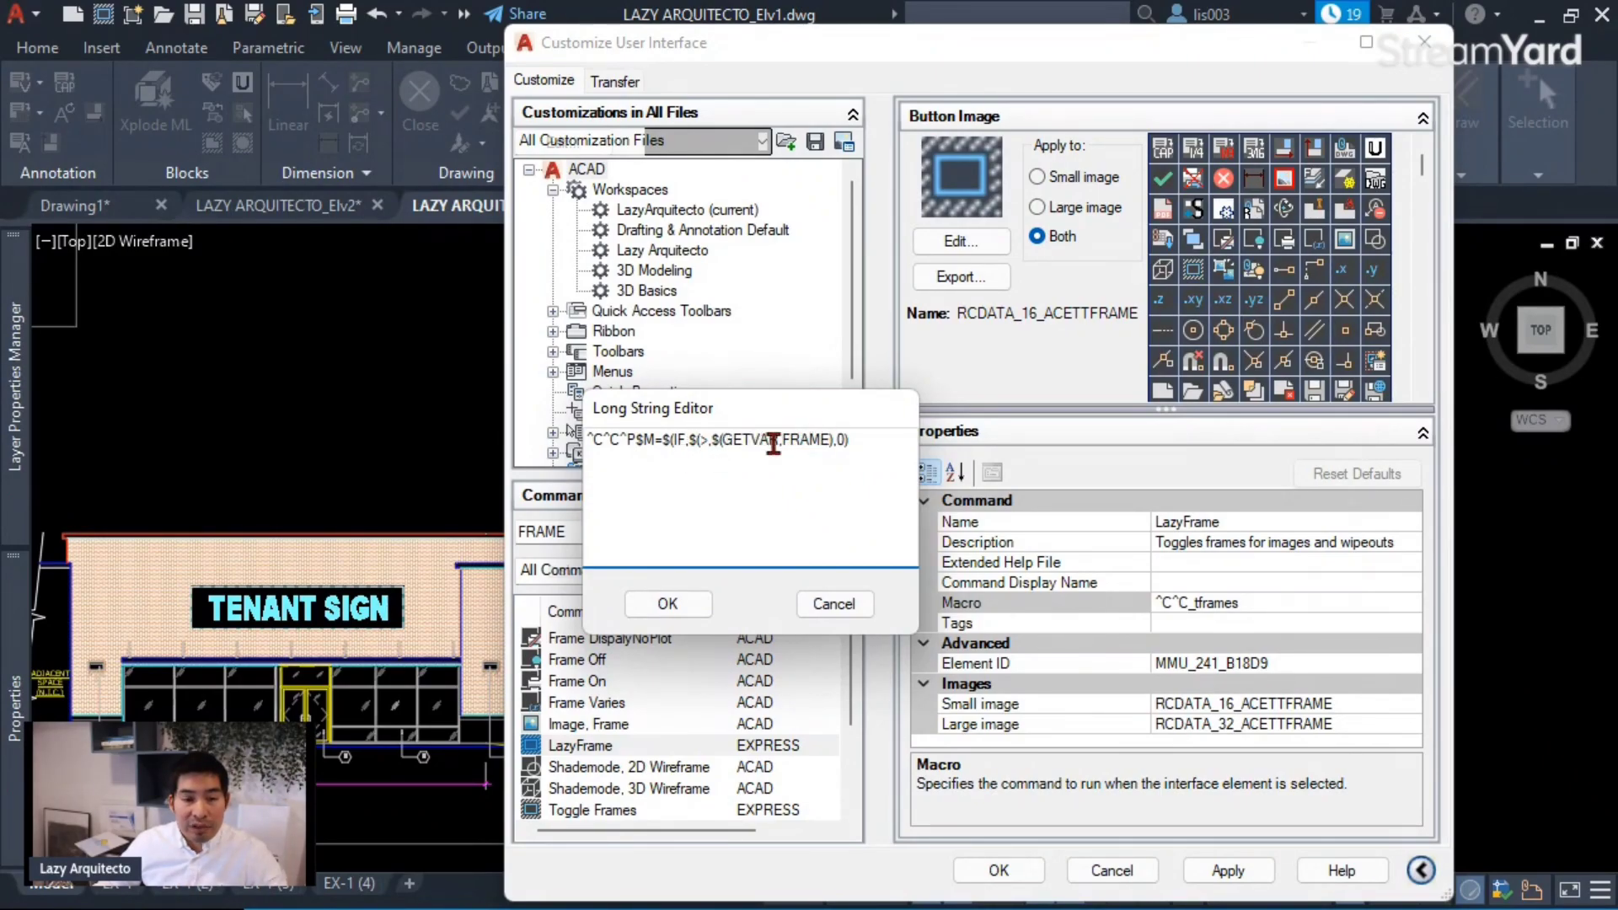
drag(846, 439, 781, 439)
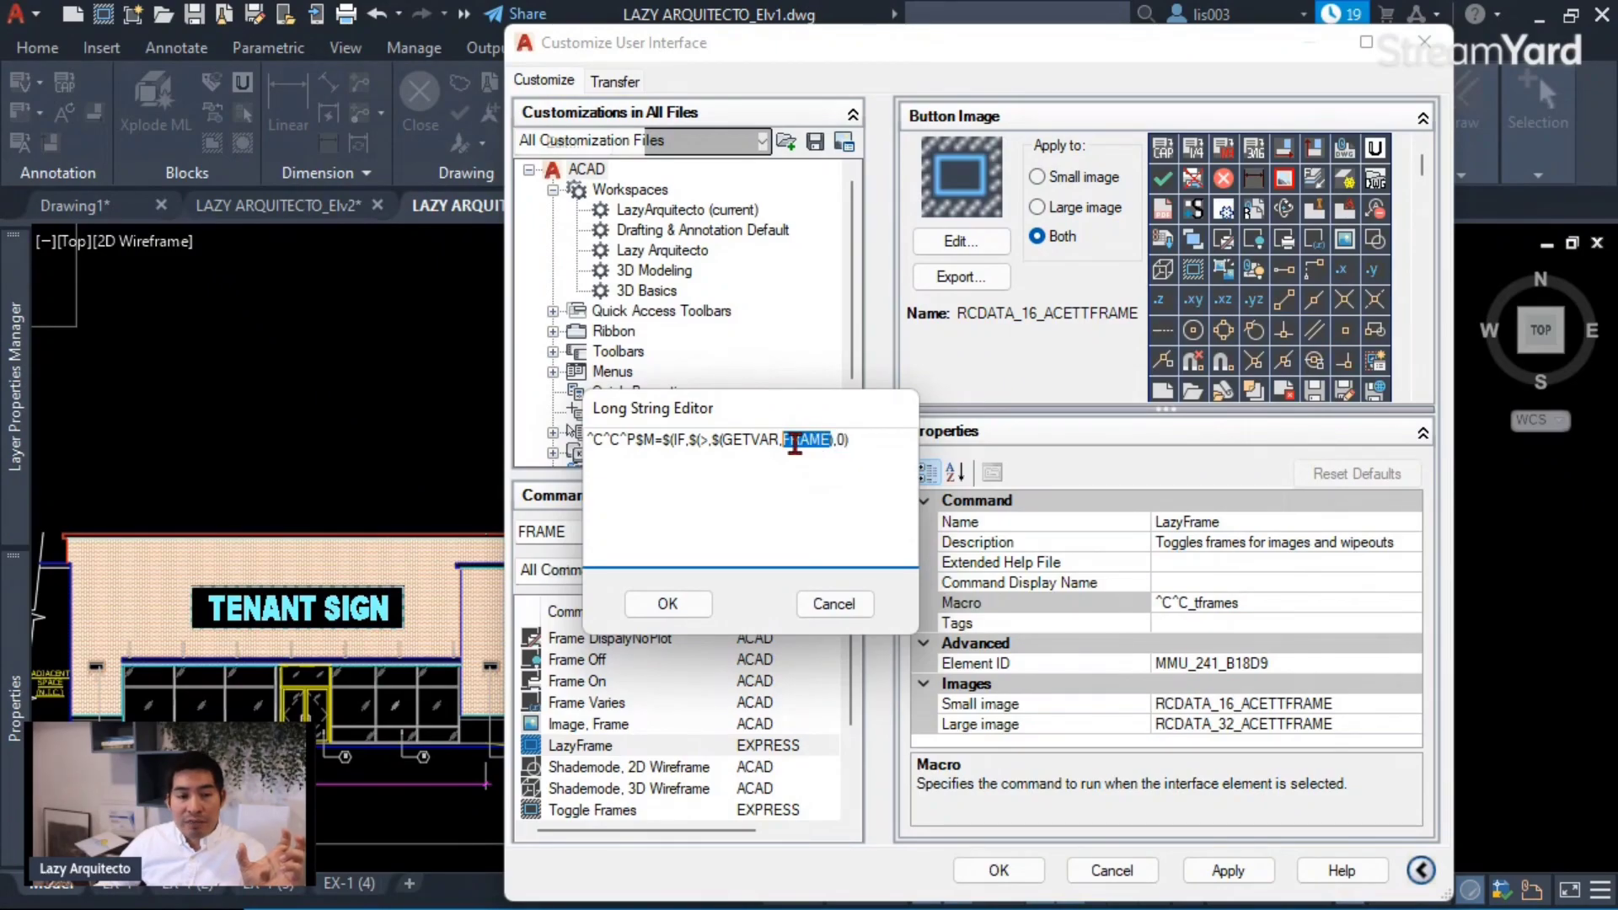
click(711, 439)
drag(710, 439, 699, 439)
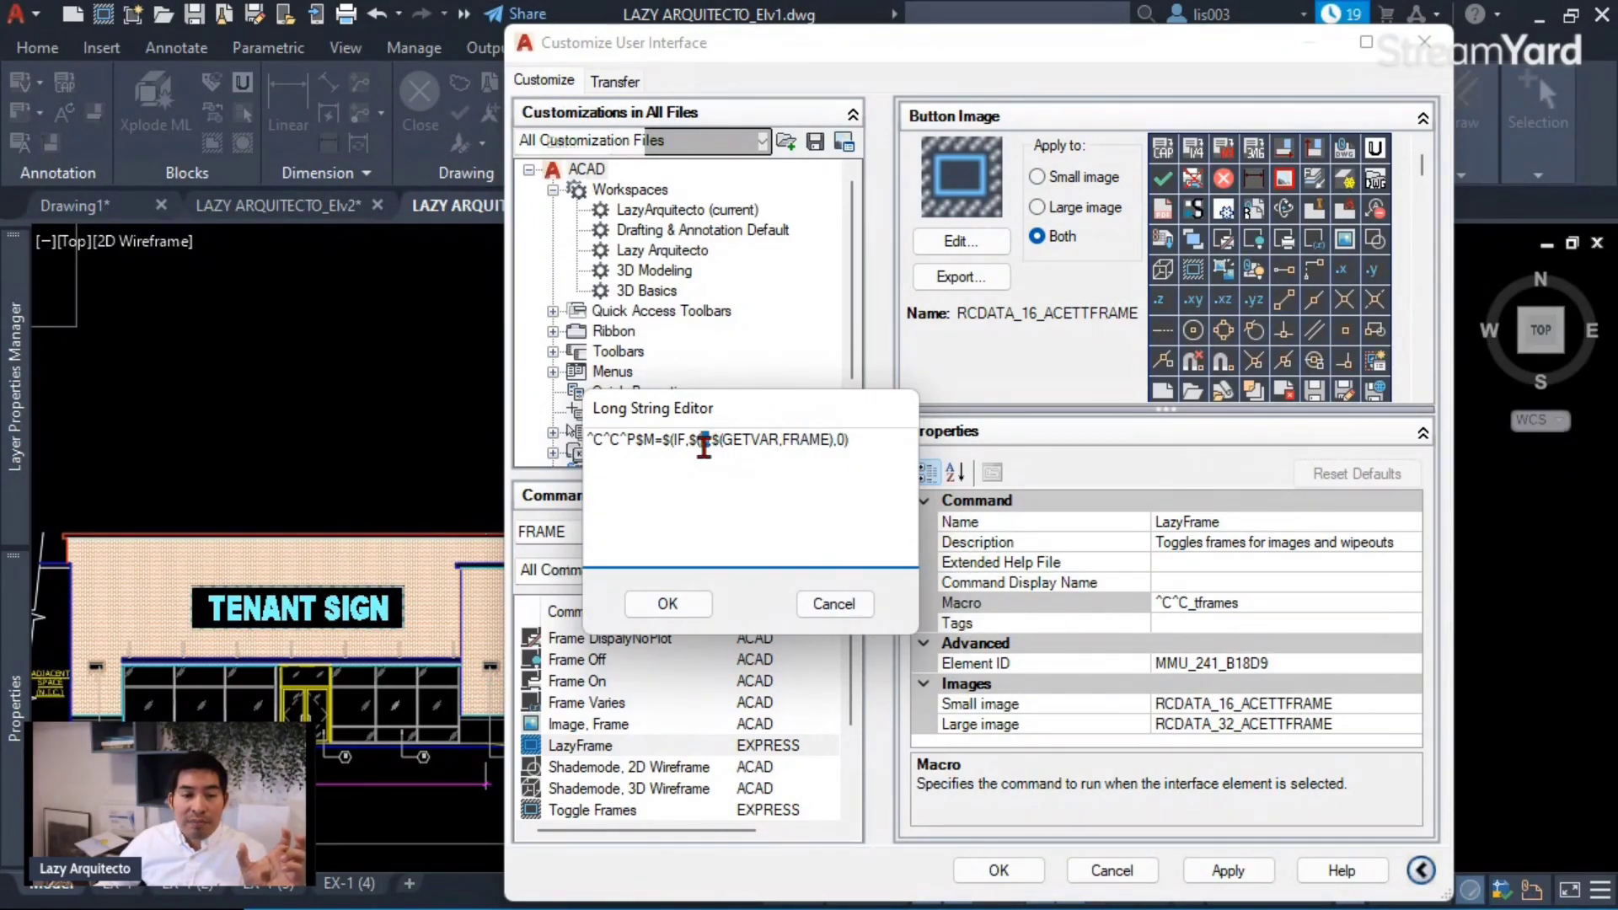
- Append the true branch ,FRAME;0;OLEFRAME;0 after the macro's condition
click(854, 439)
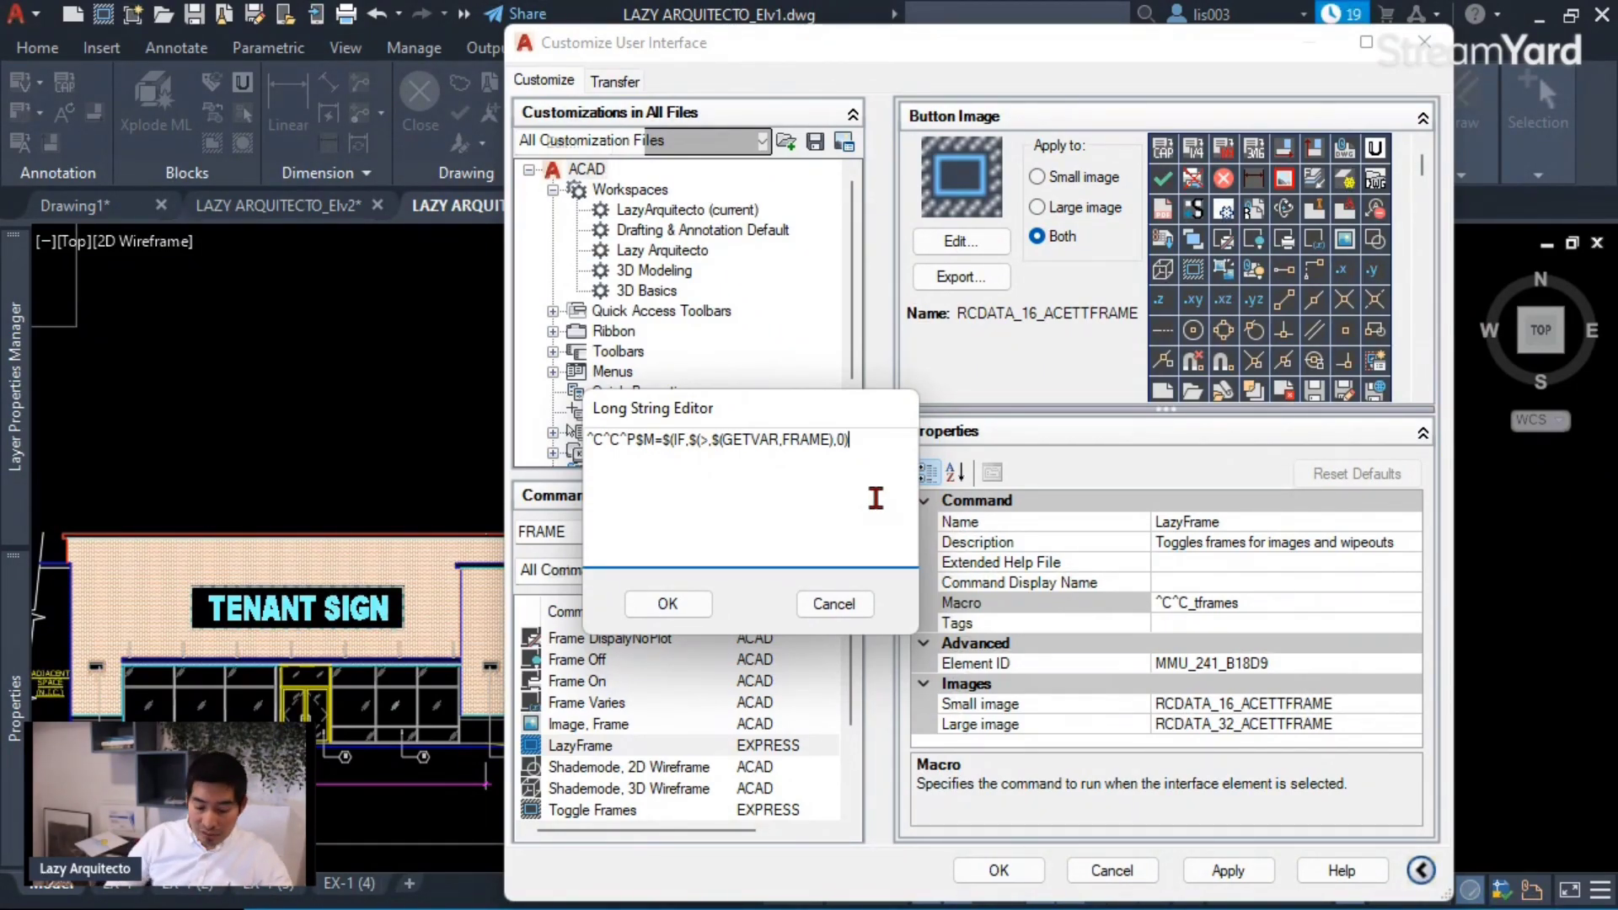
text(FRAME)
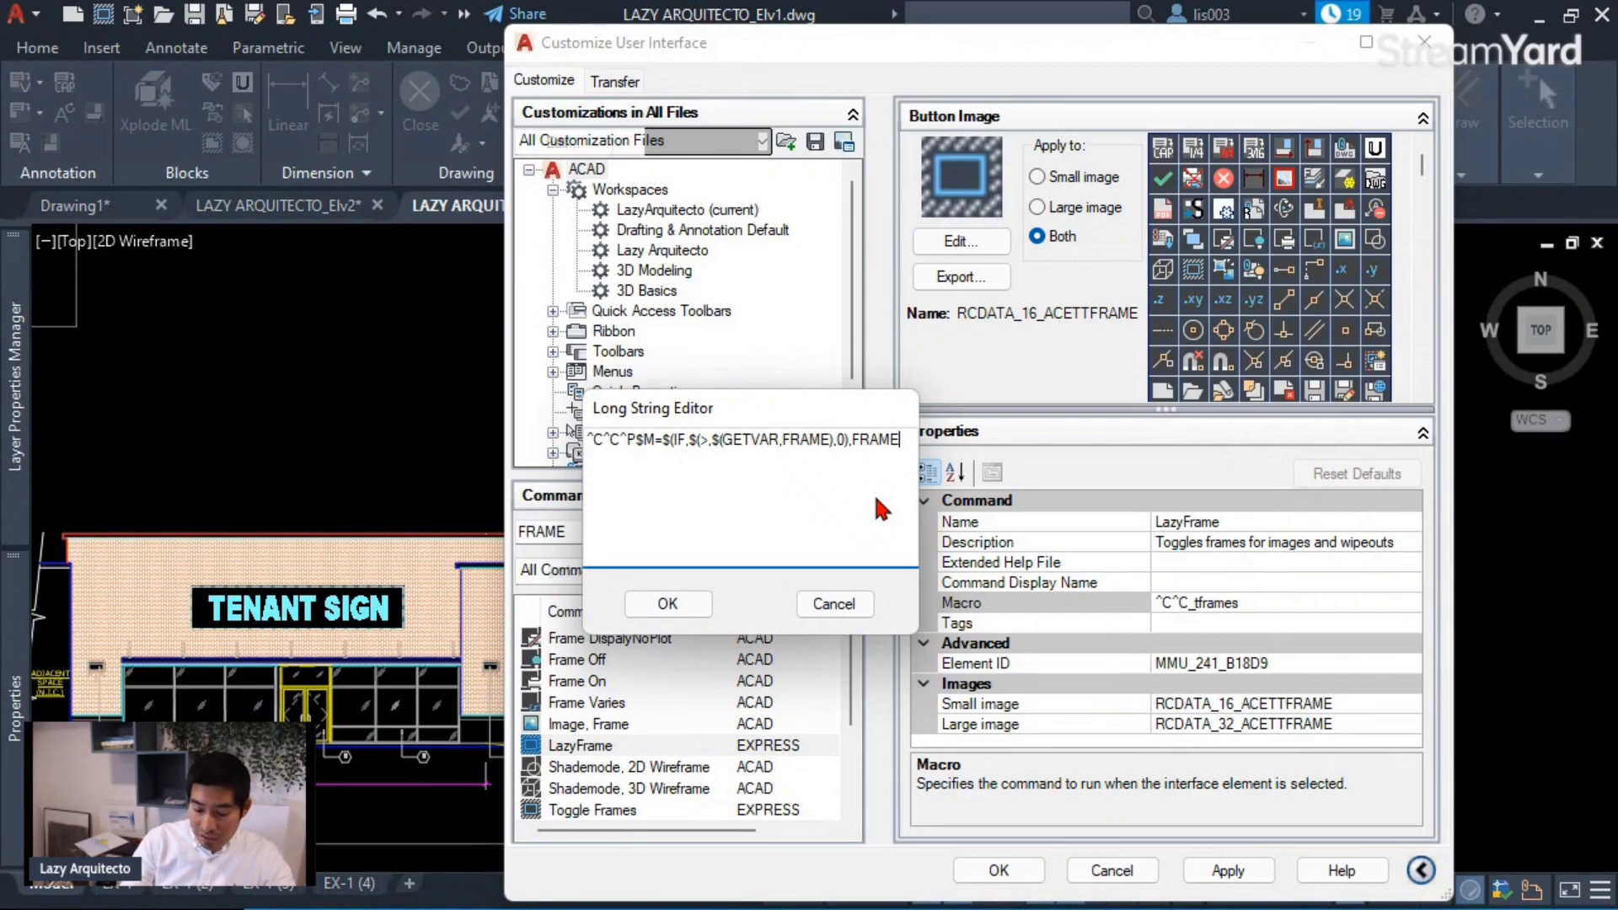
text(;0)
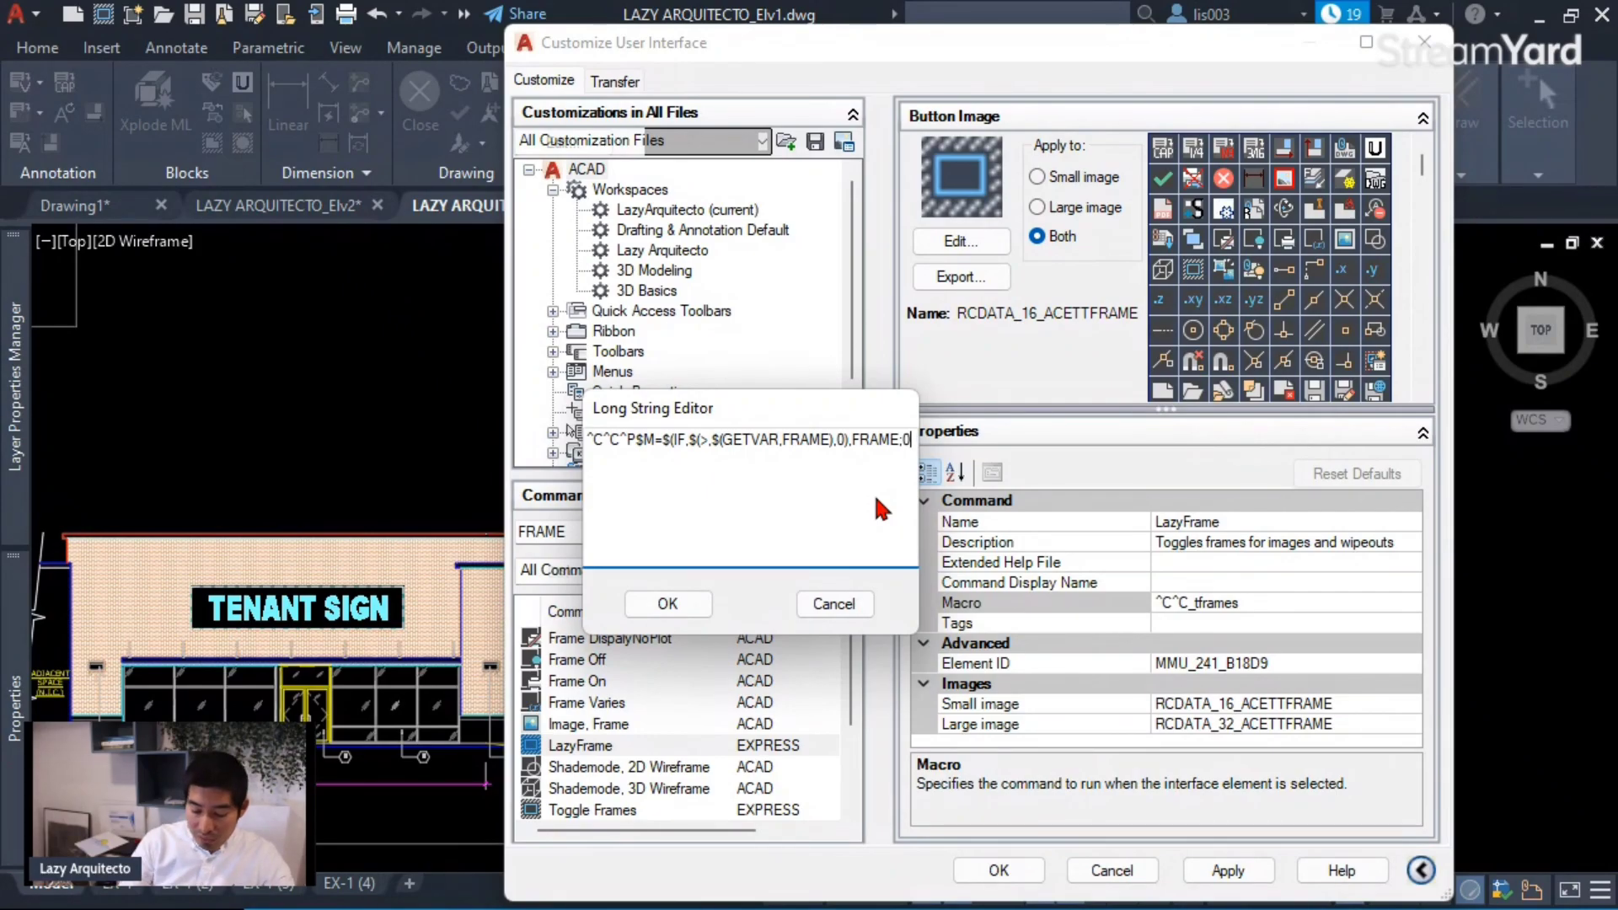
text(;OLEFRAME;)
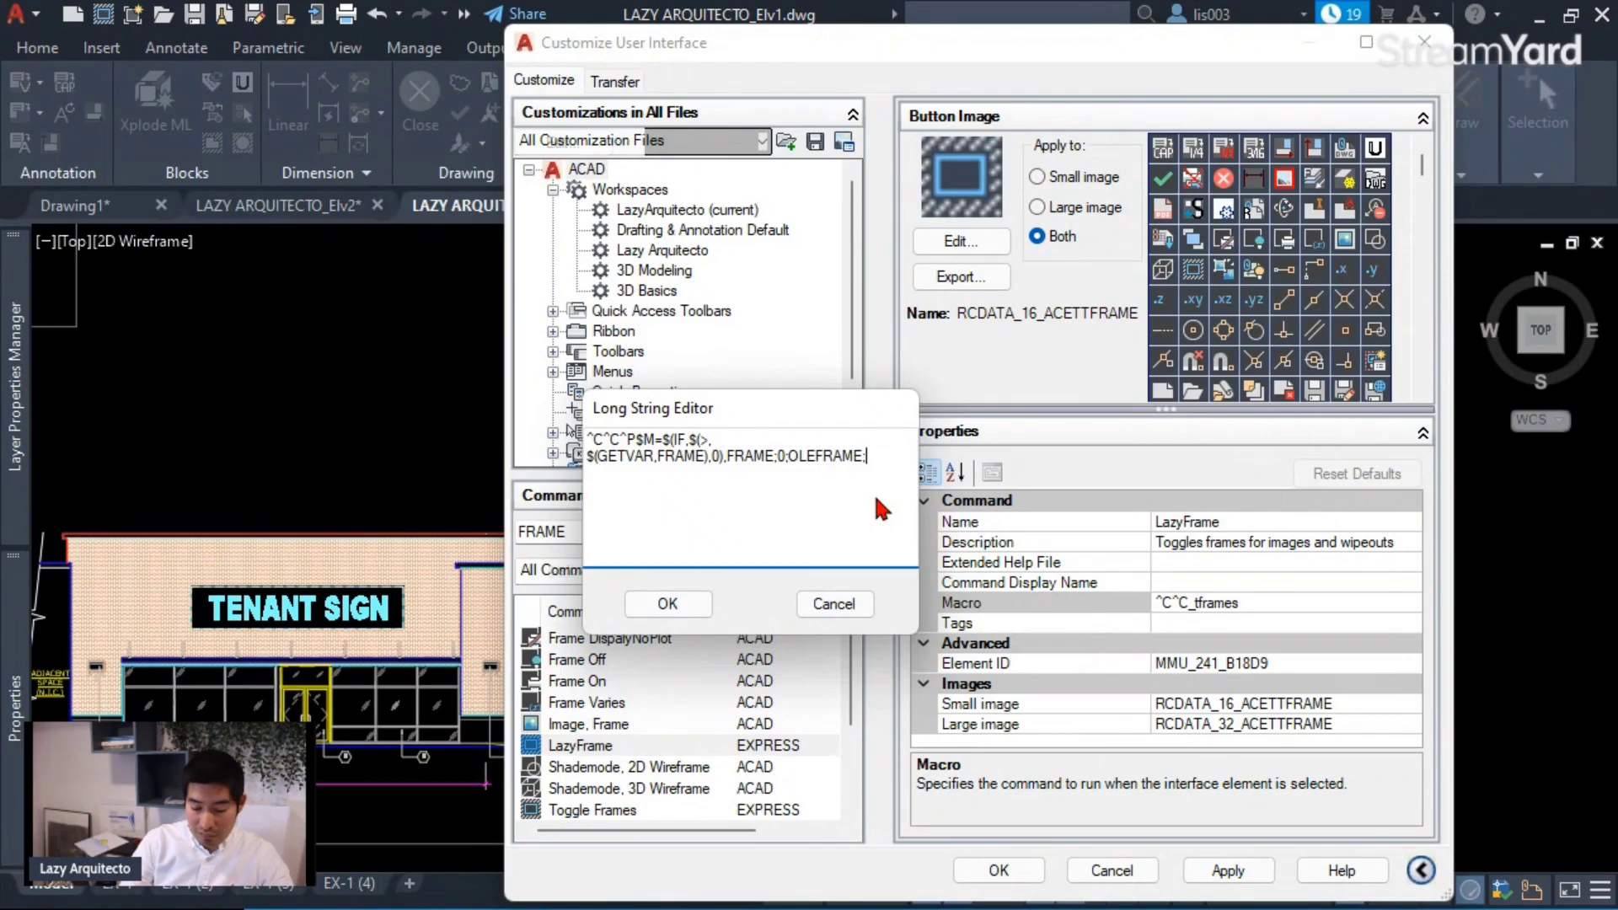
text(0)
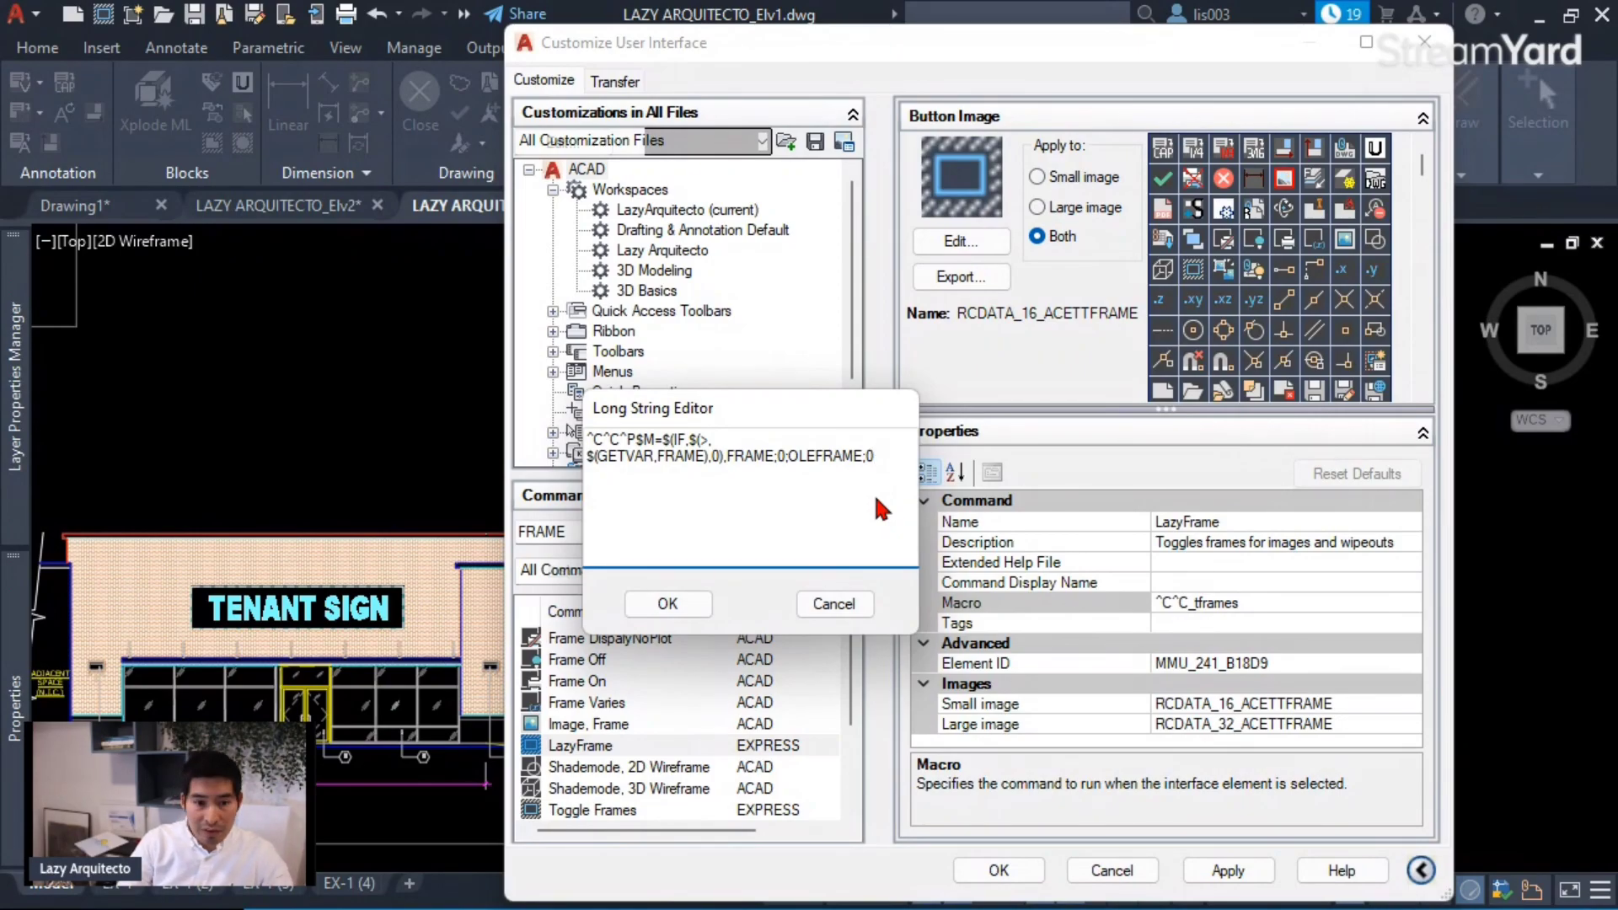
- Extend the true branch with ;REGEN and close it with a comma
text(,)
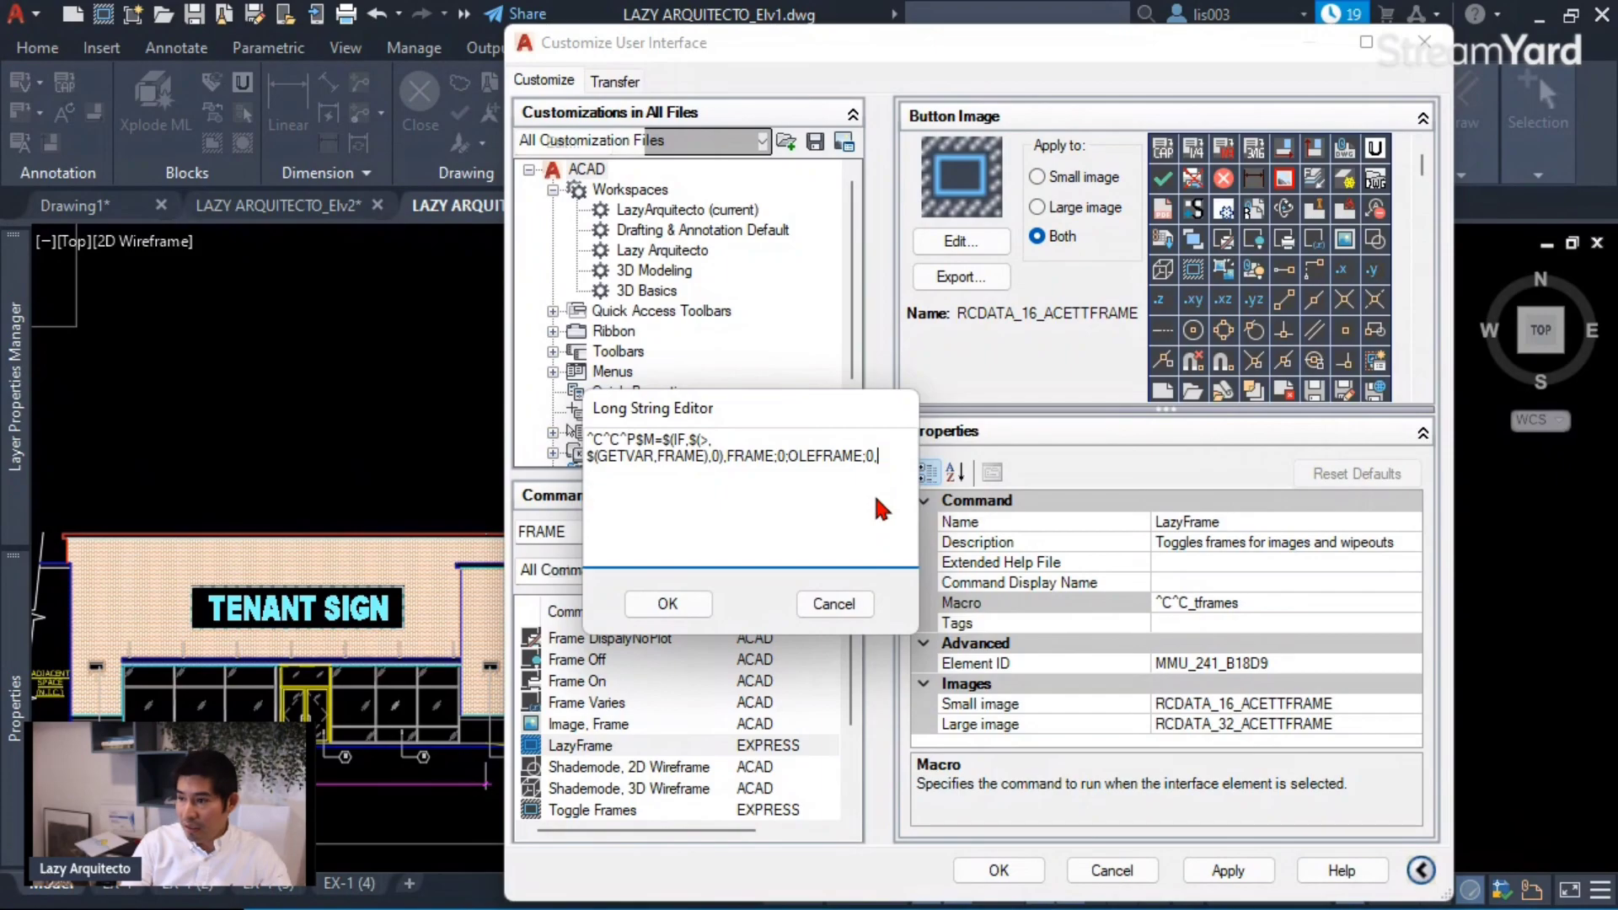
key(BackSpace)
text(;R)
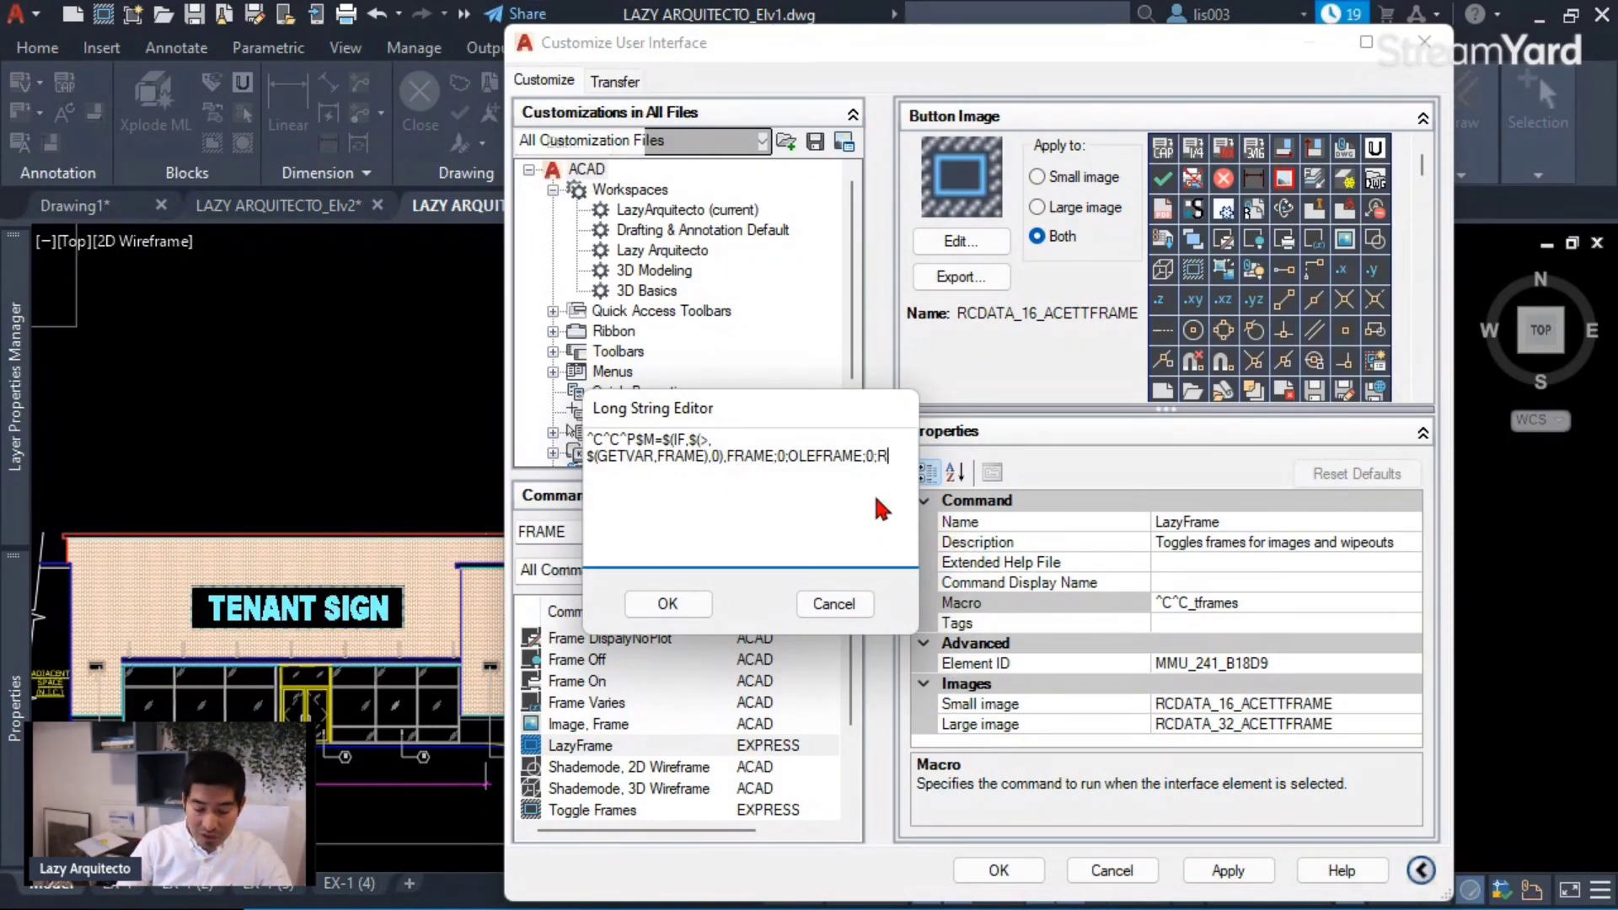
text(EGEN)
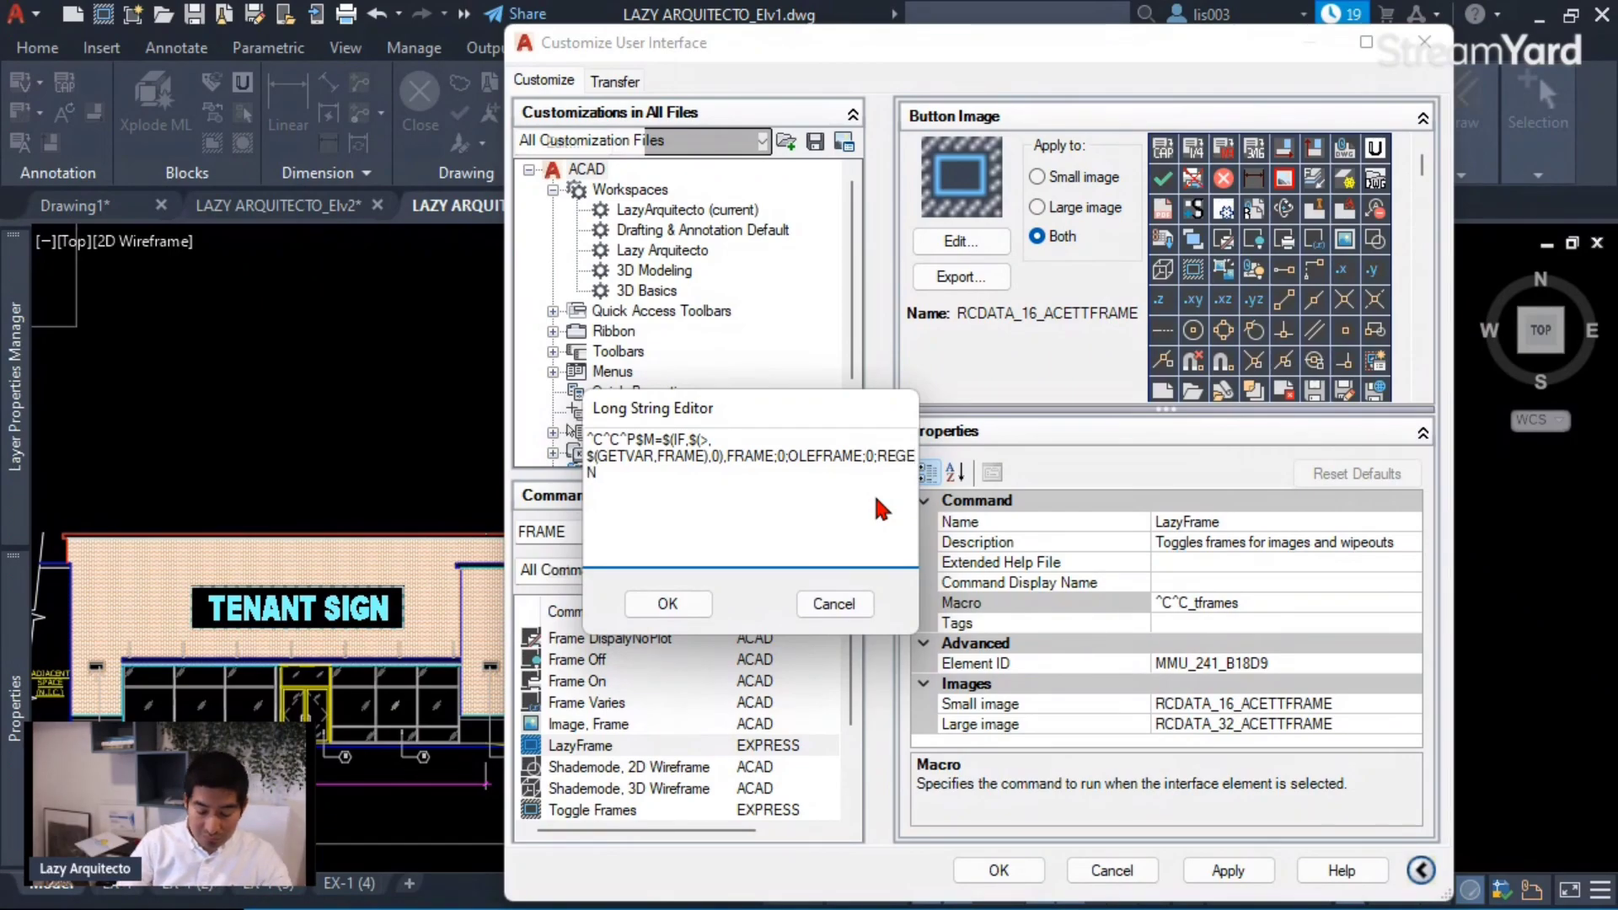
text(,)
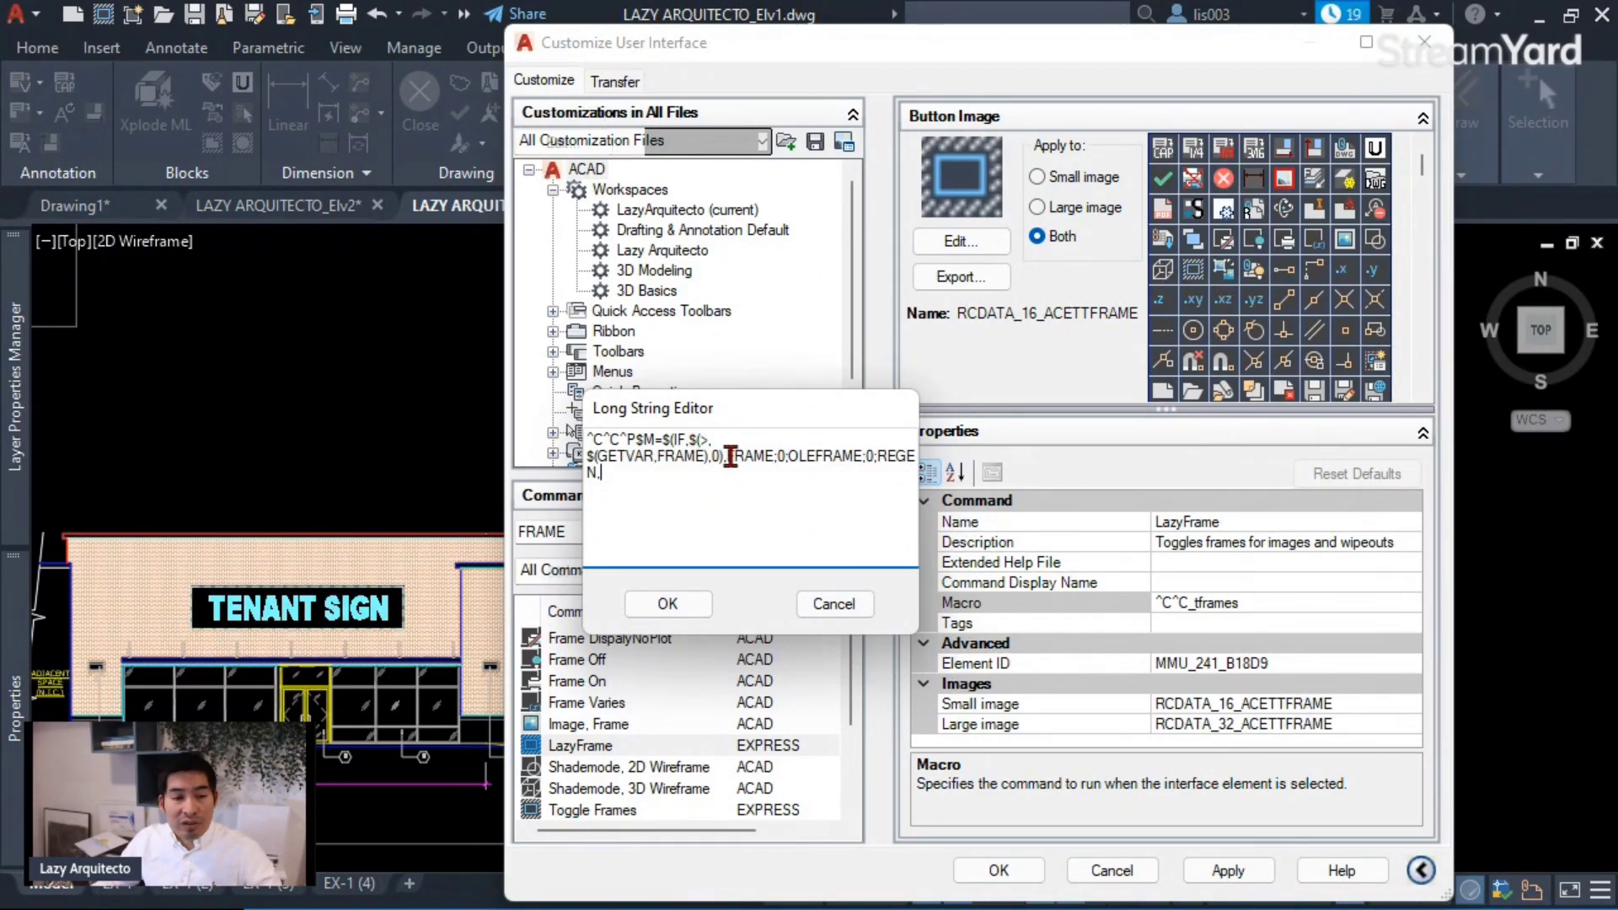
- Start a nested conditional by appending $(IF, after REGEN, at the end of the macro
drag(729, 456, 799, 456)
click(776, 464)
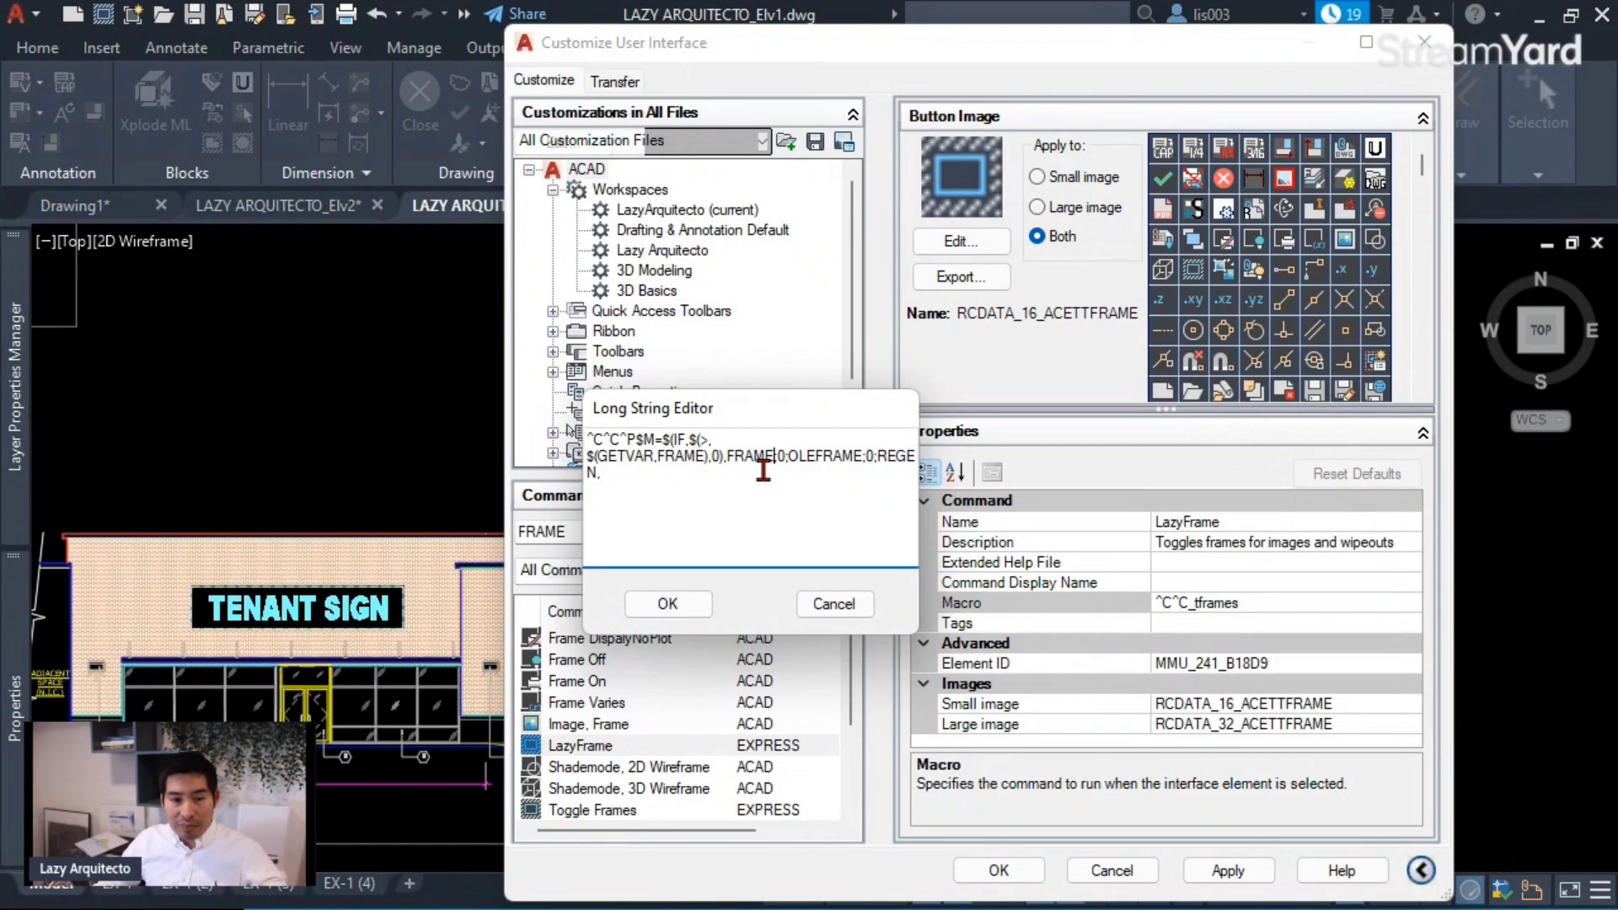
click(605, 470)
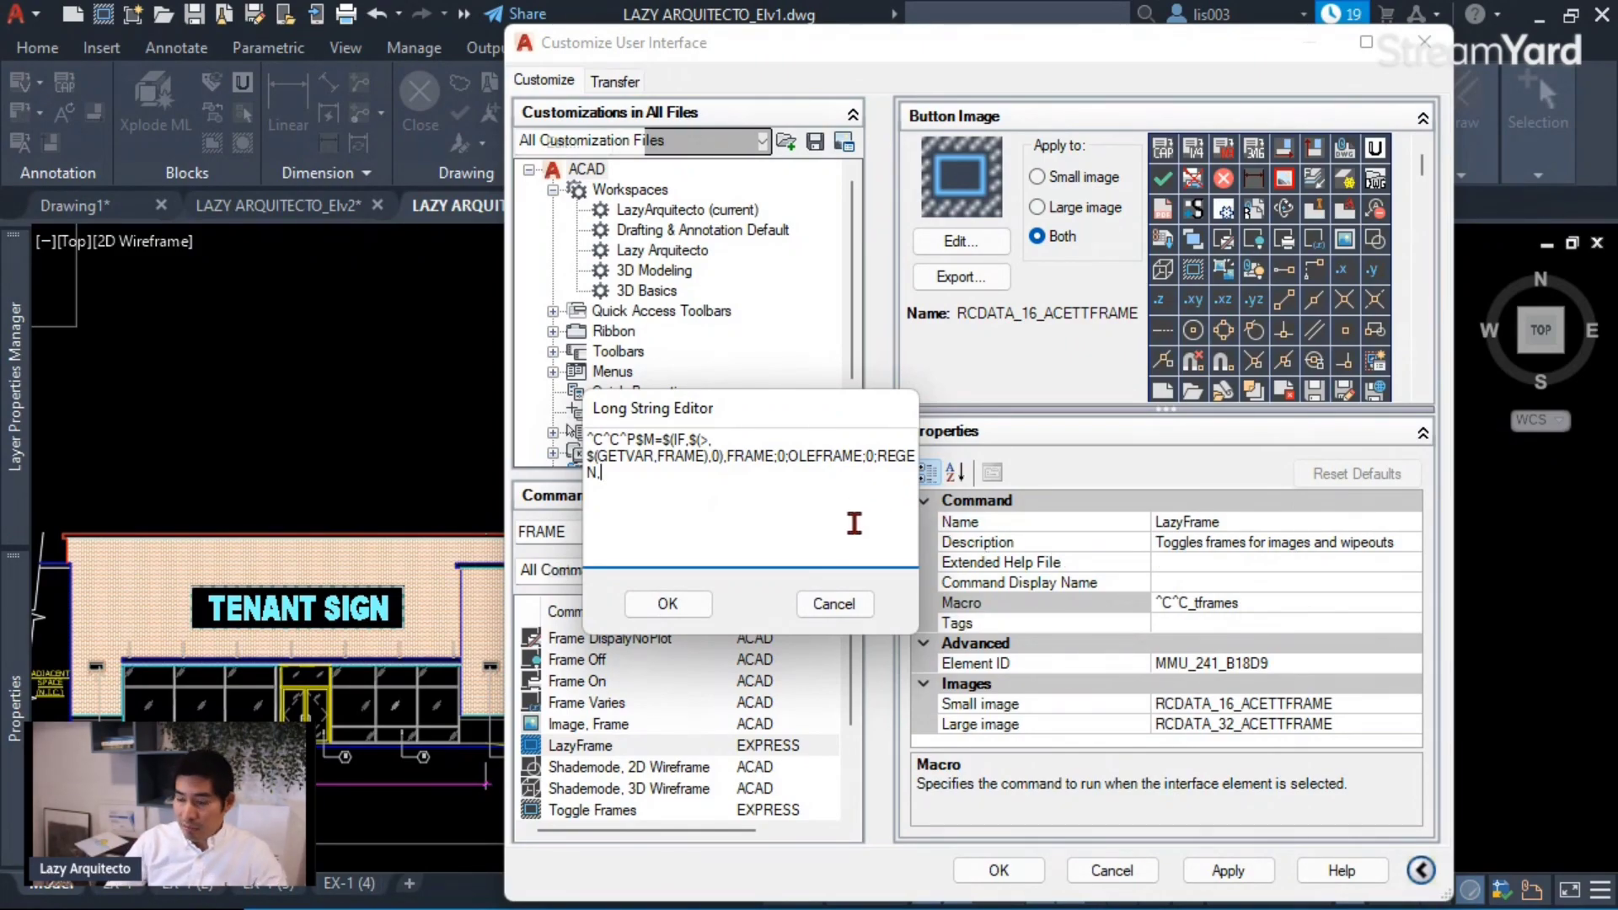
text($)
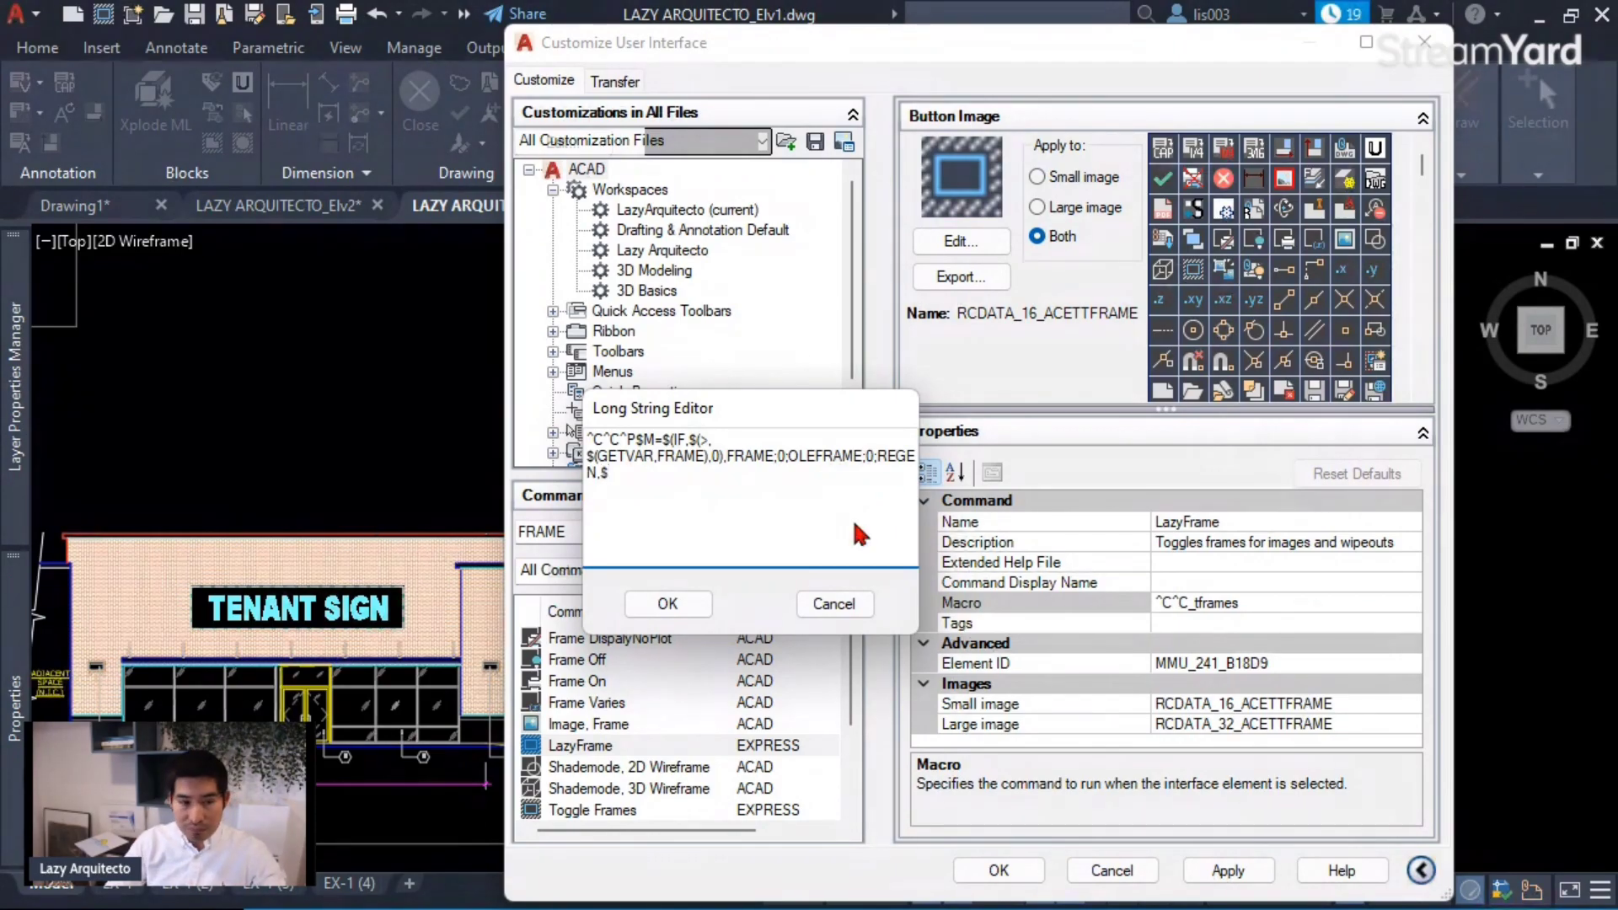
text(()
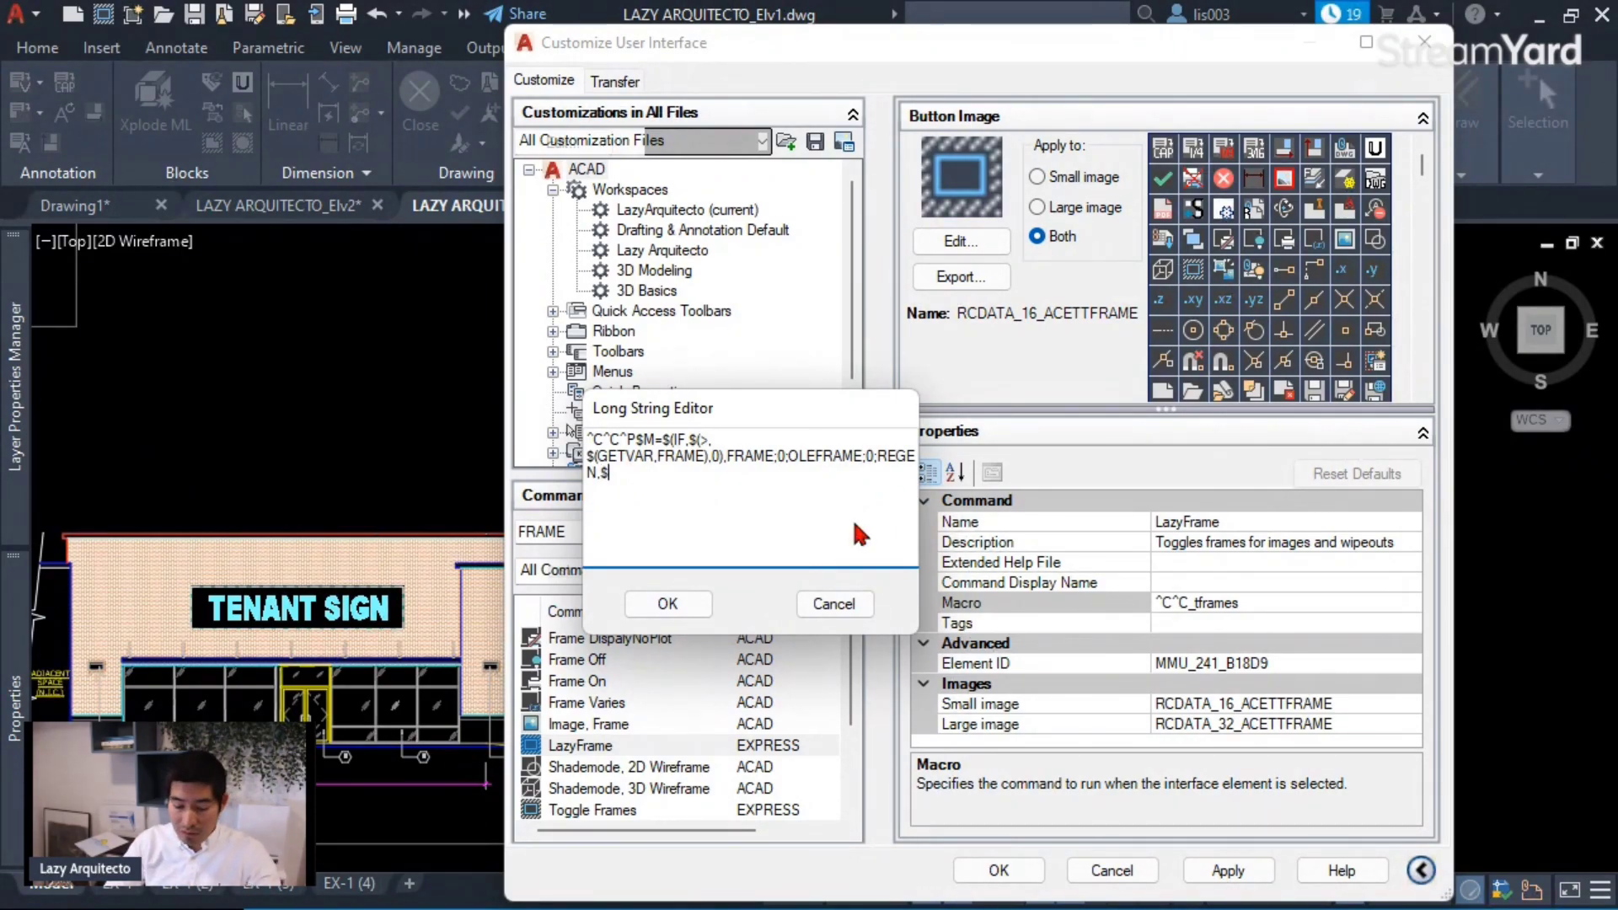
text(IF)
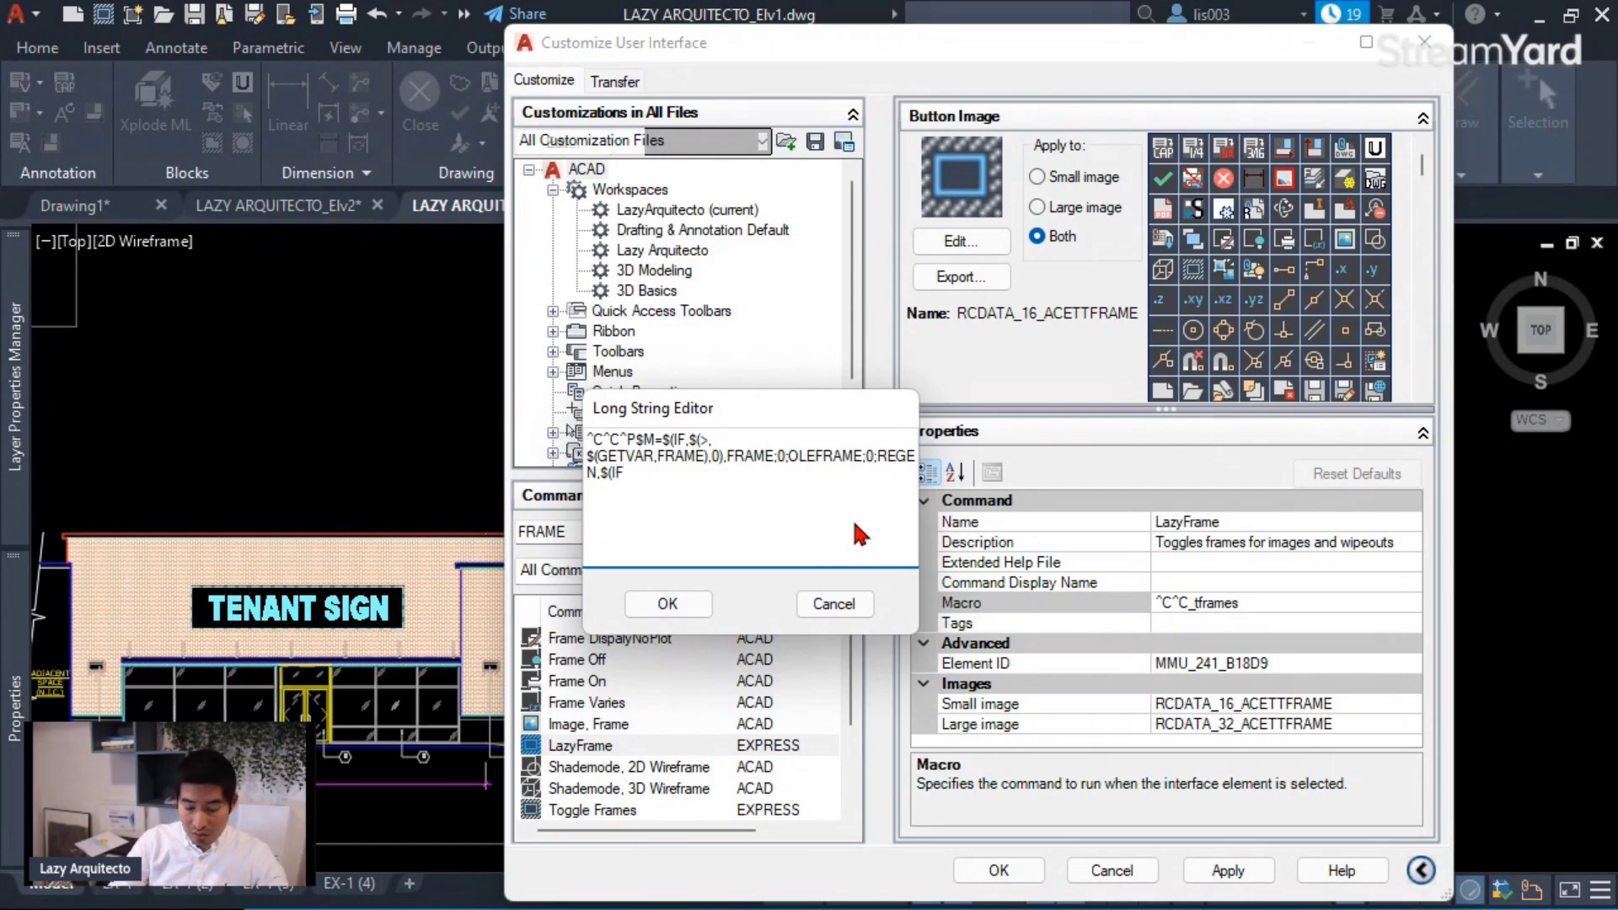
text(,)
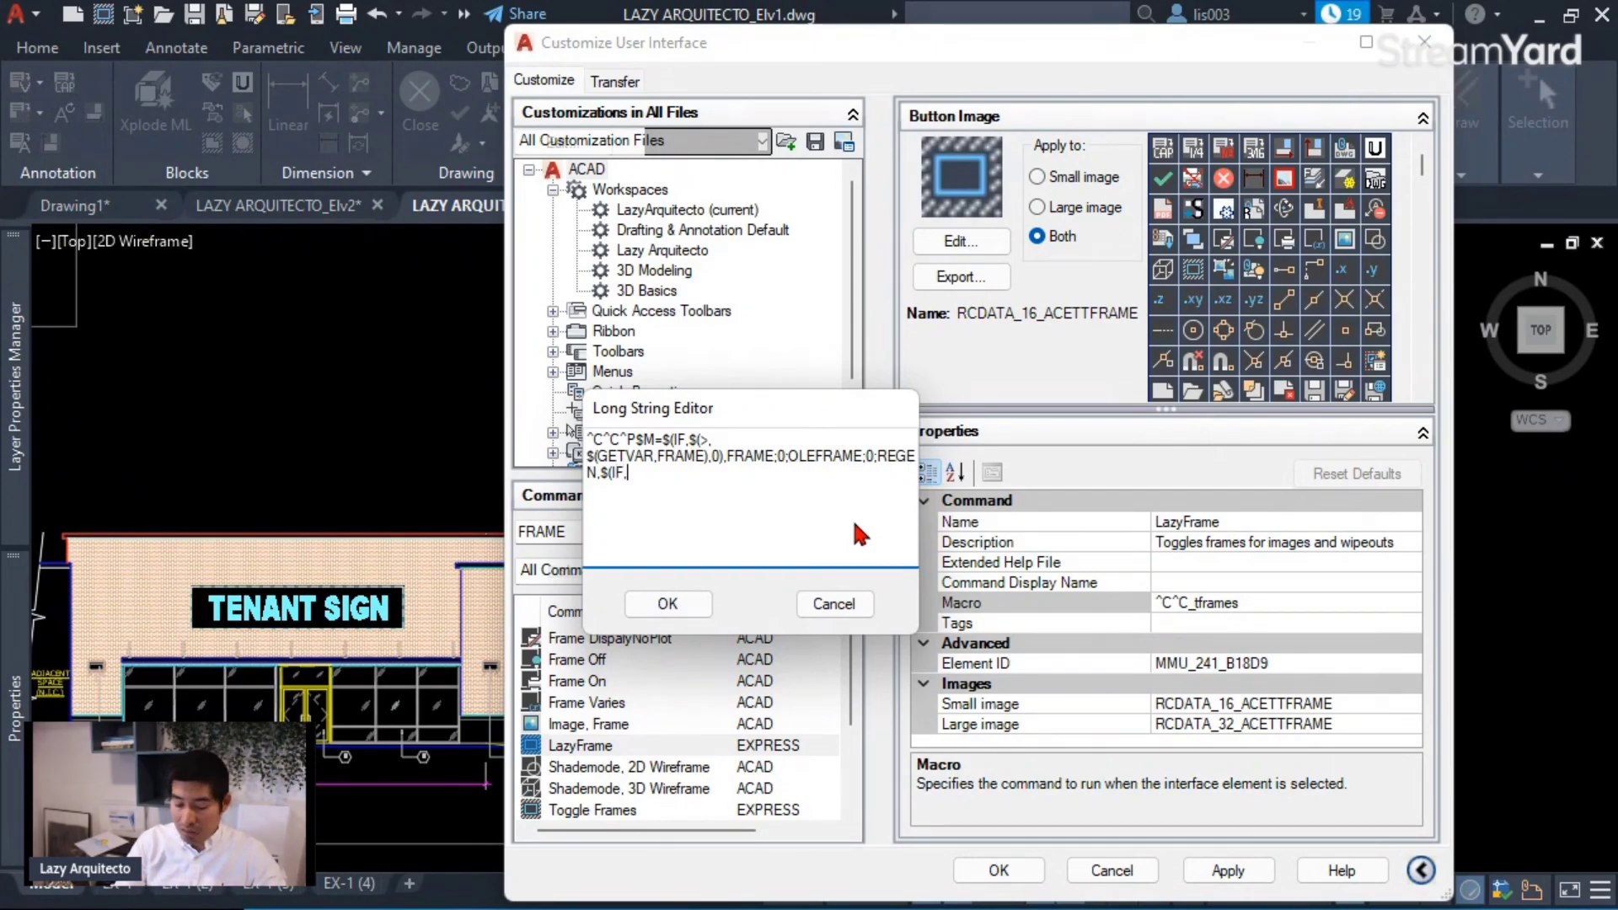
- Append $(GETVAR,OLEFRAME),0), to the nested IF as its condition
text($())
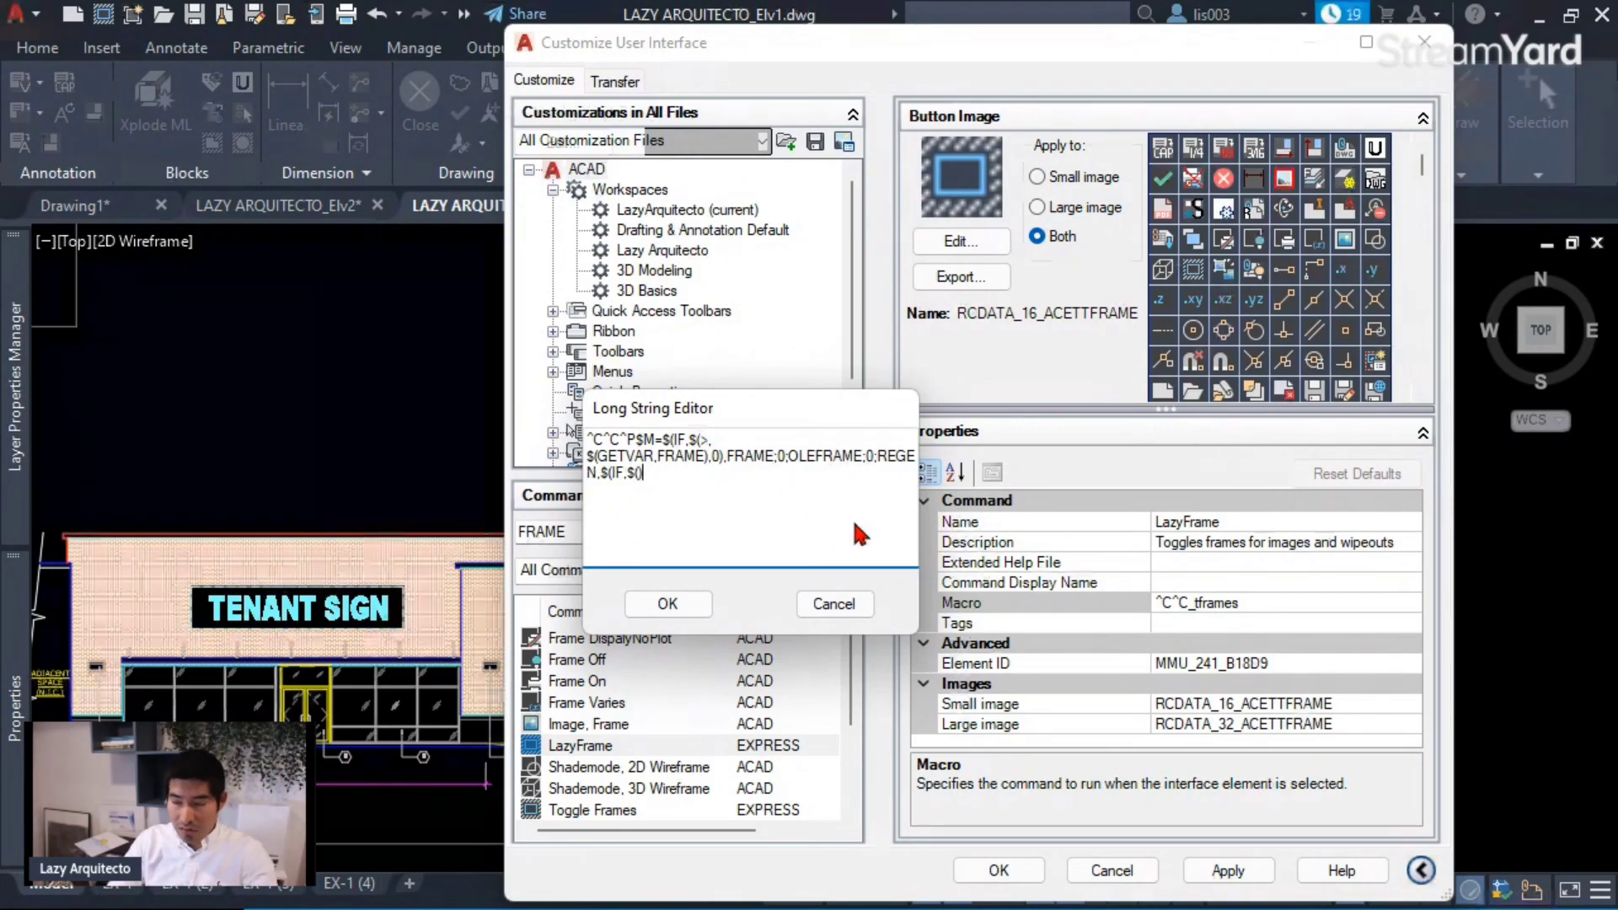
text(GETVAR)
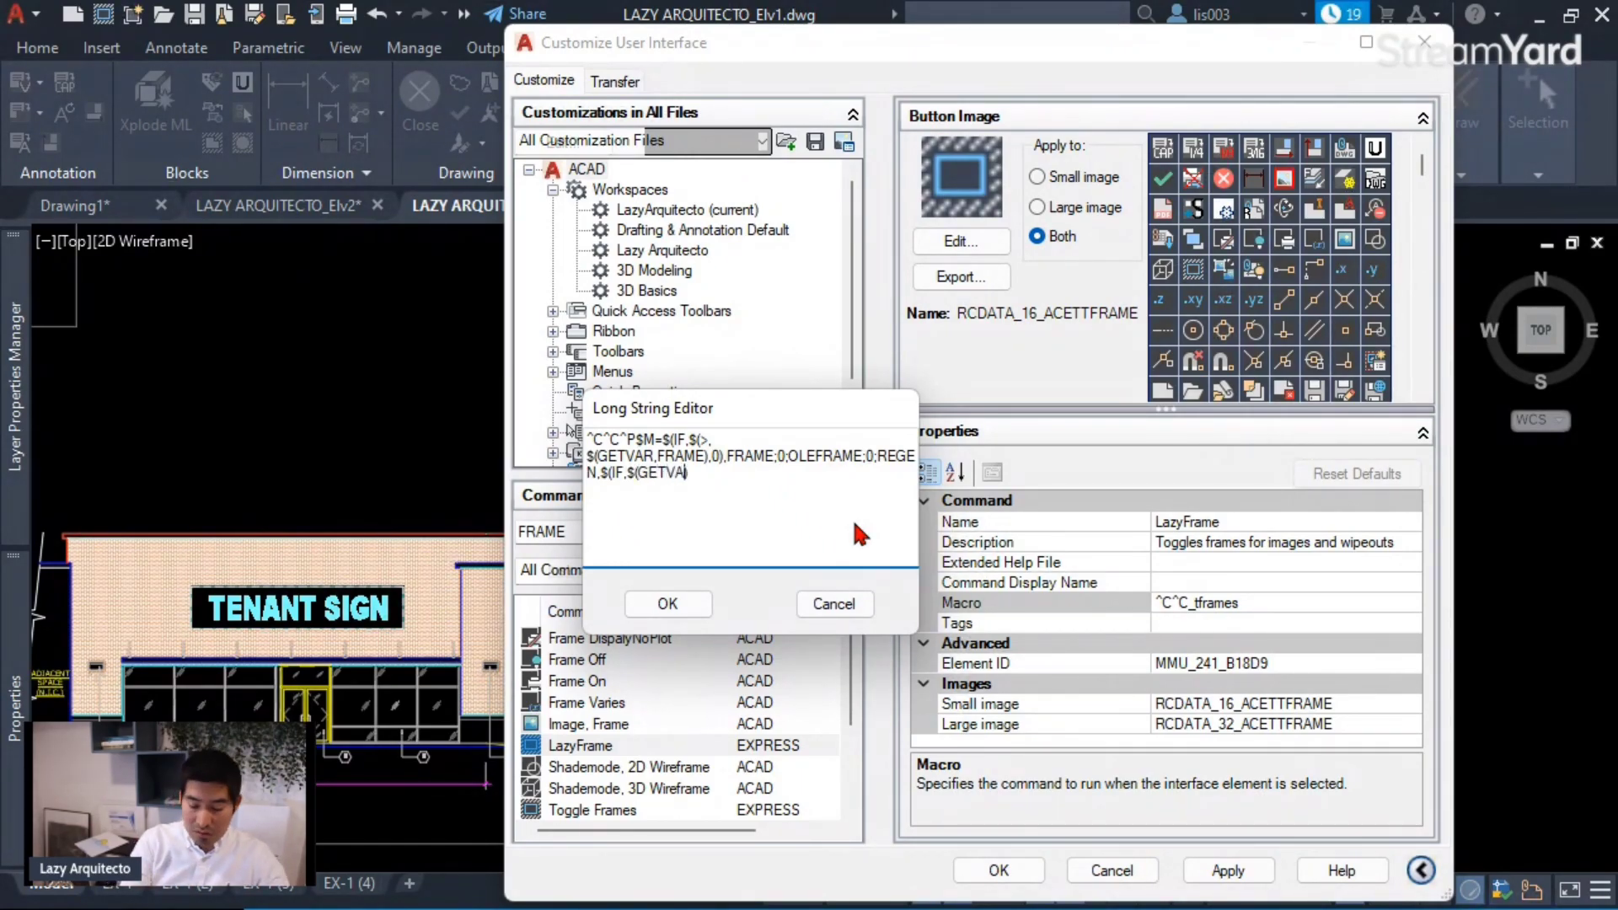
text(,OLE)
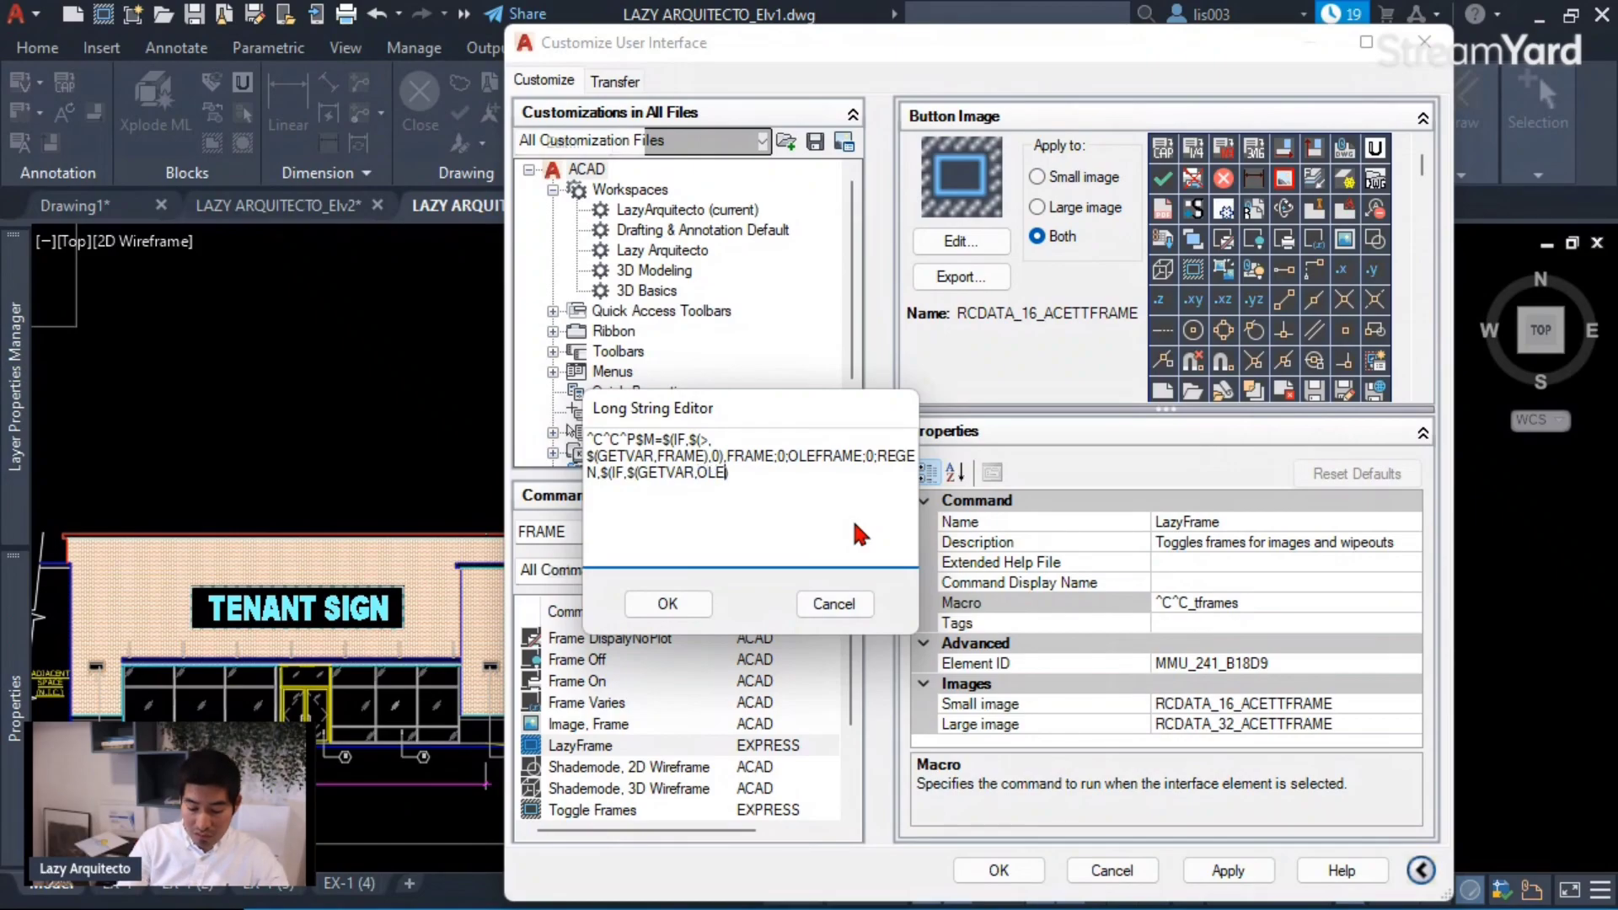
text(FRAME)
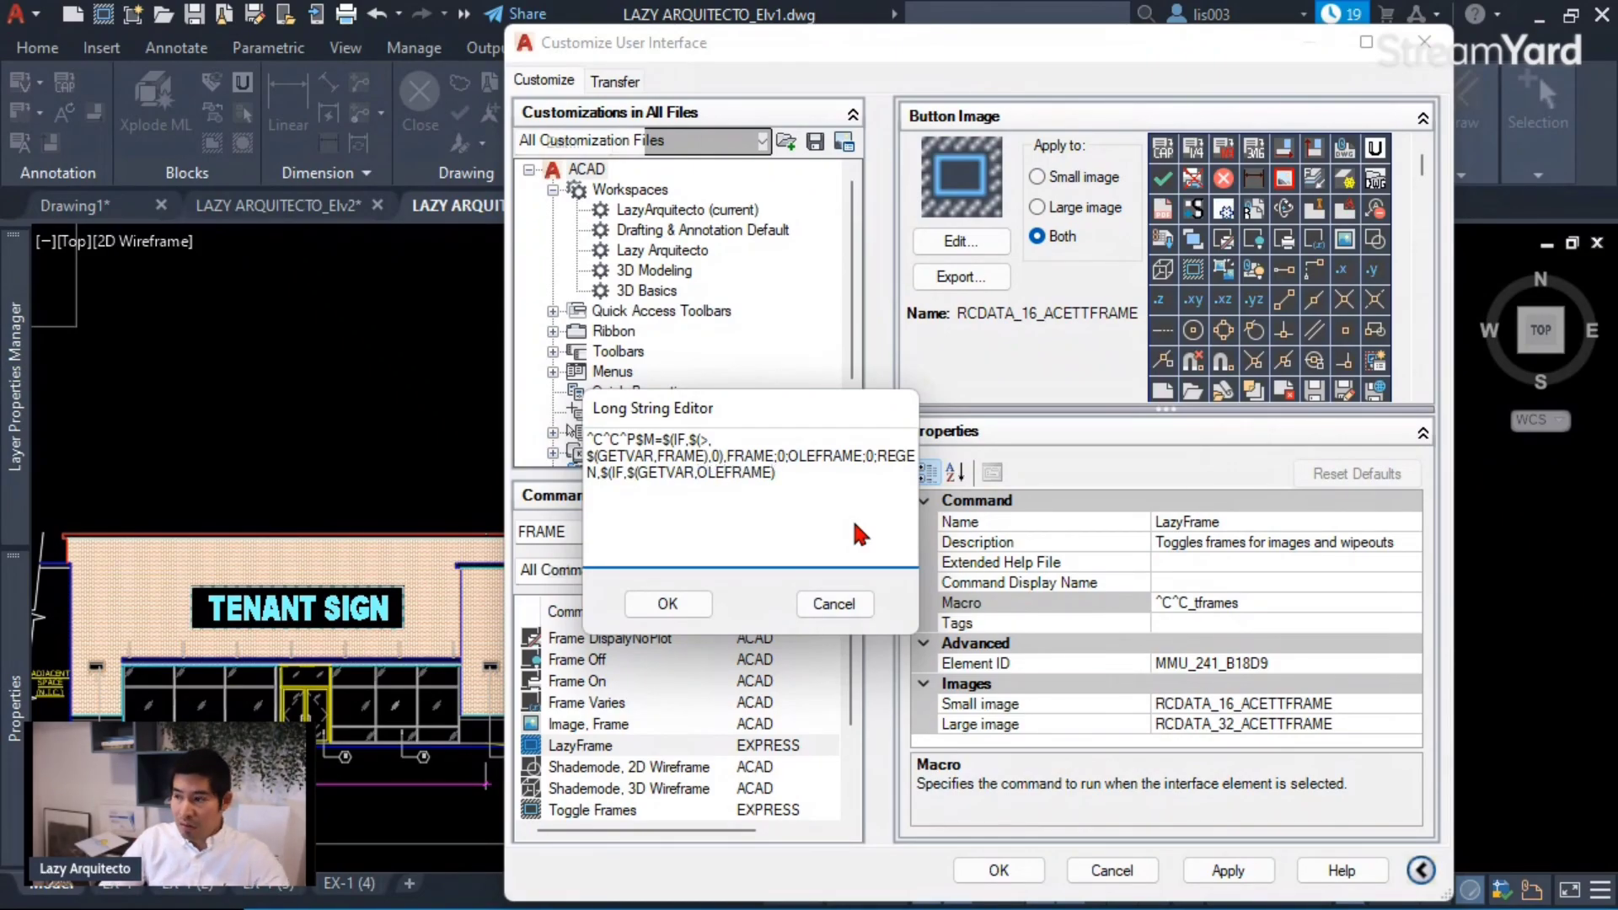
text(,0)
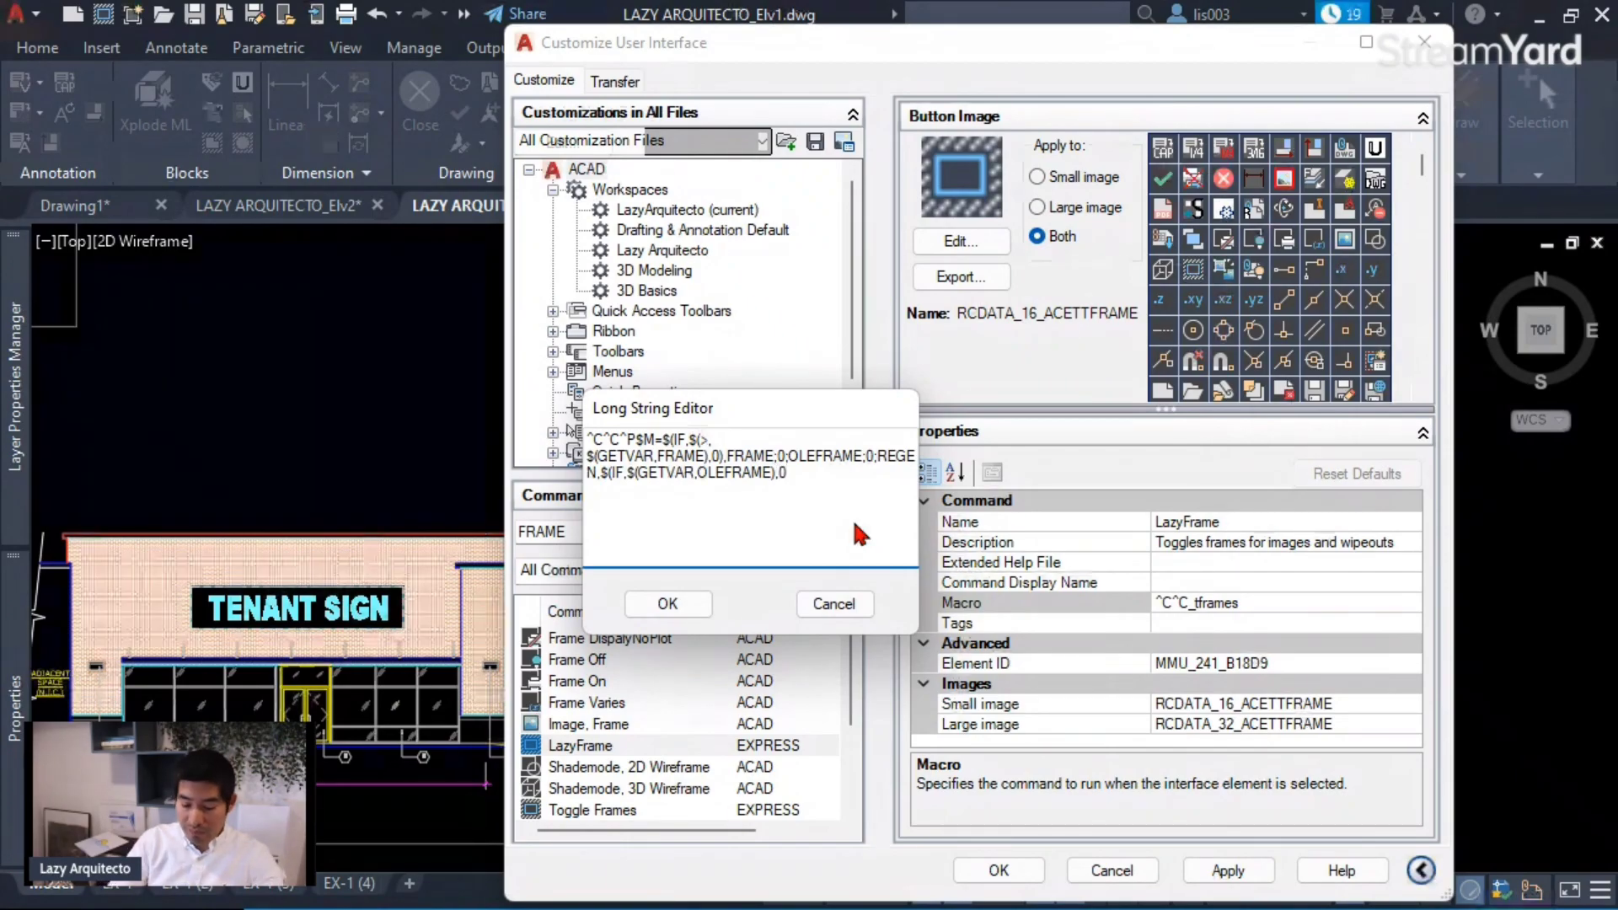
text())
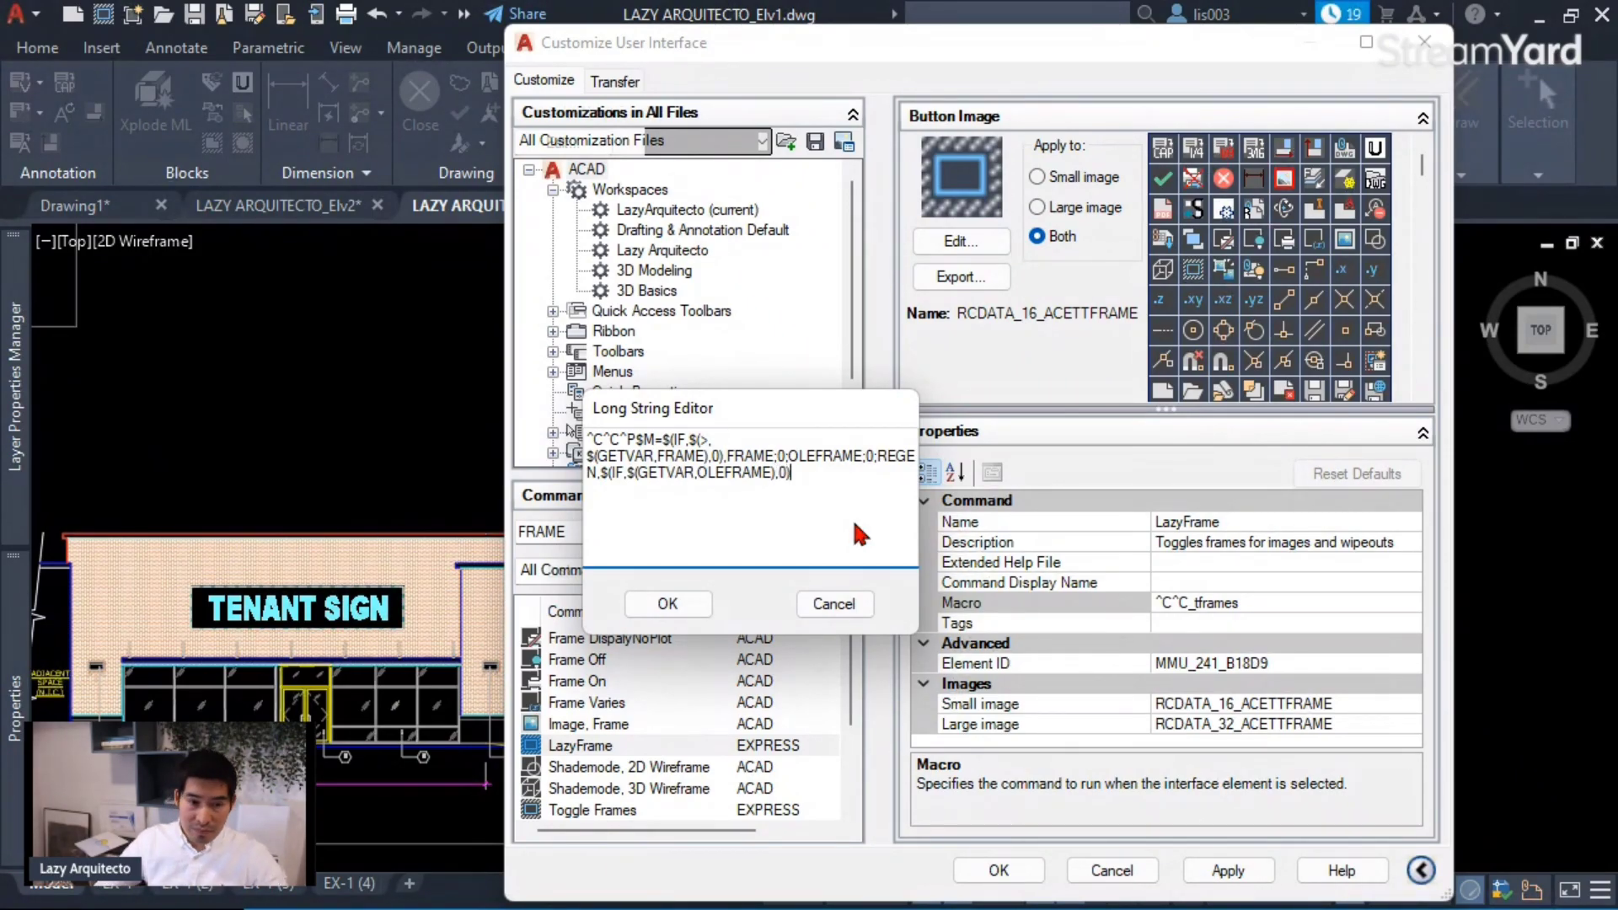
text(,)
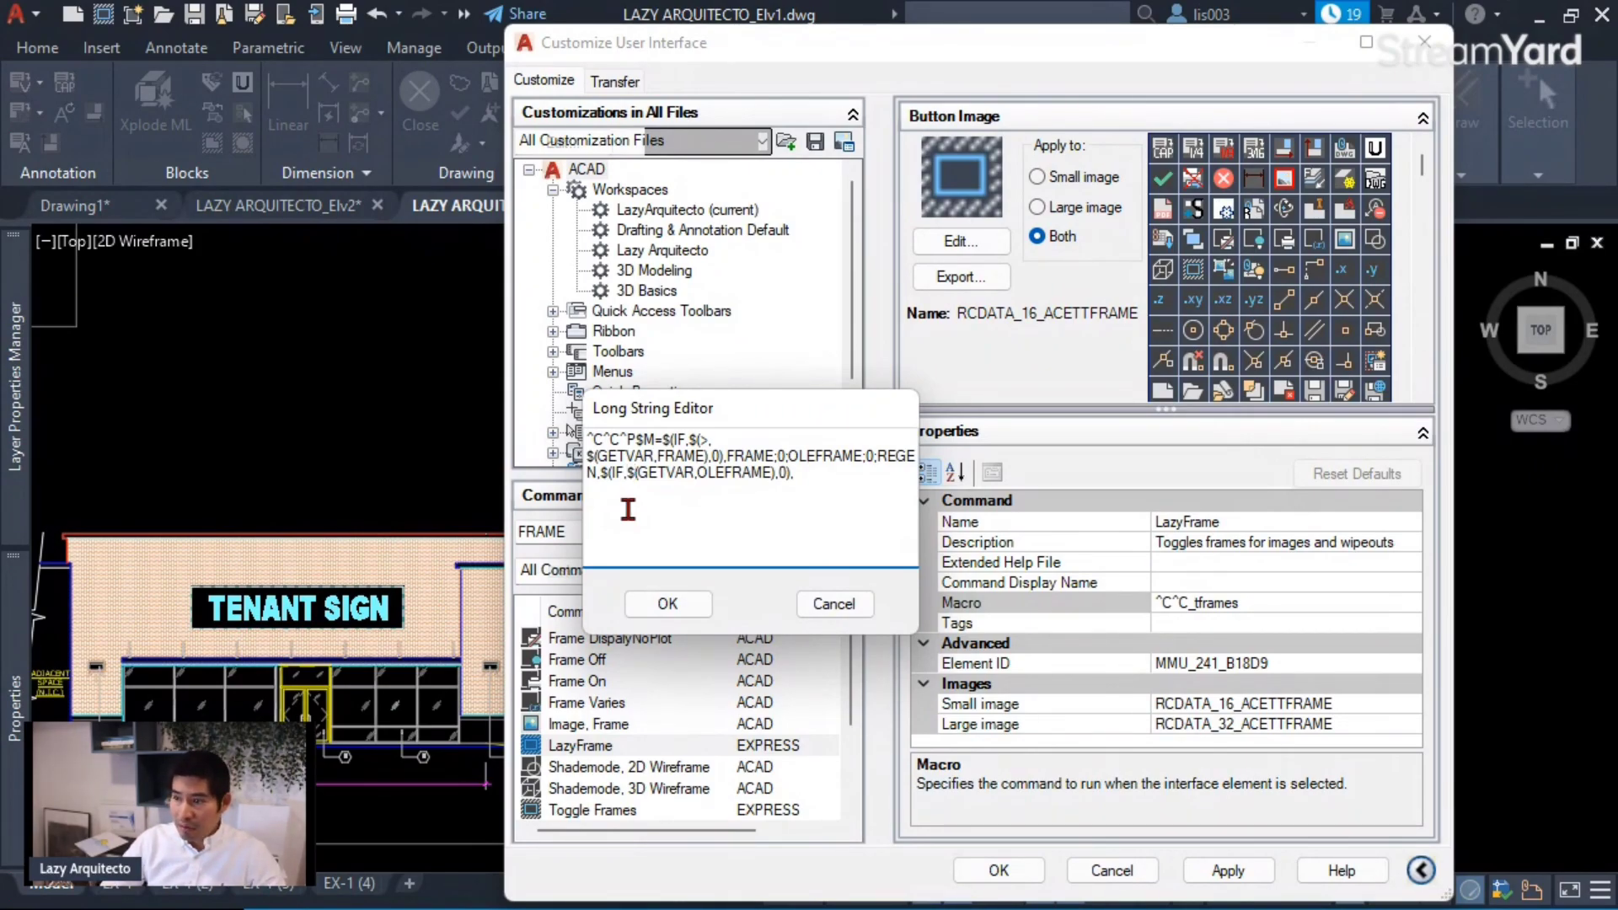
- Complete the nested IF's condition by inserting the greater-than test around GETVAR so it reads $(>,$(GETVAR,OLEFRAME),0)
text(()
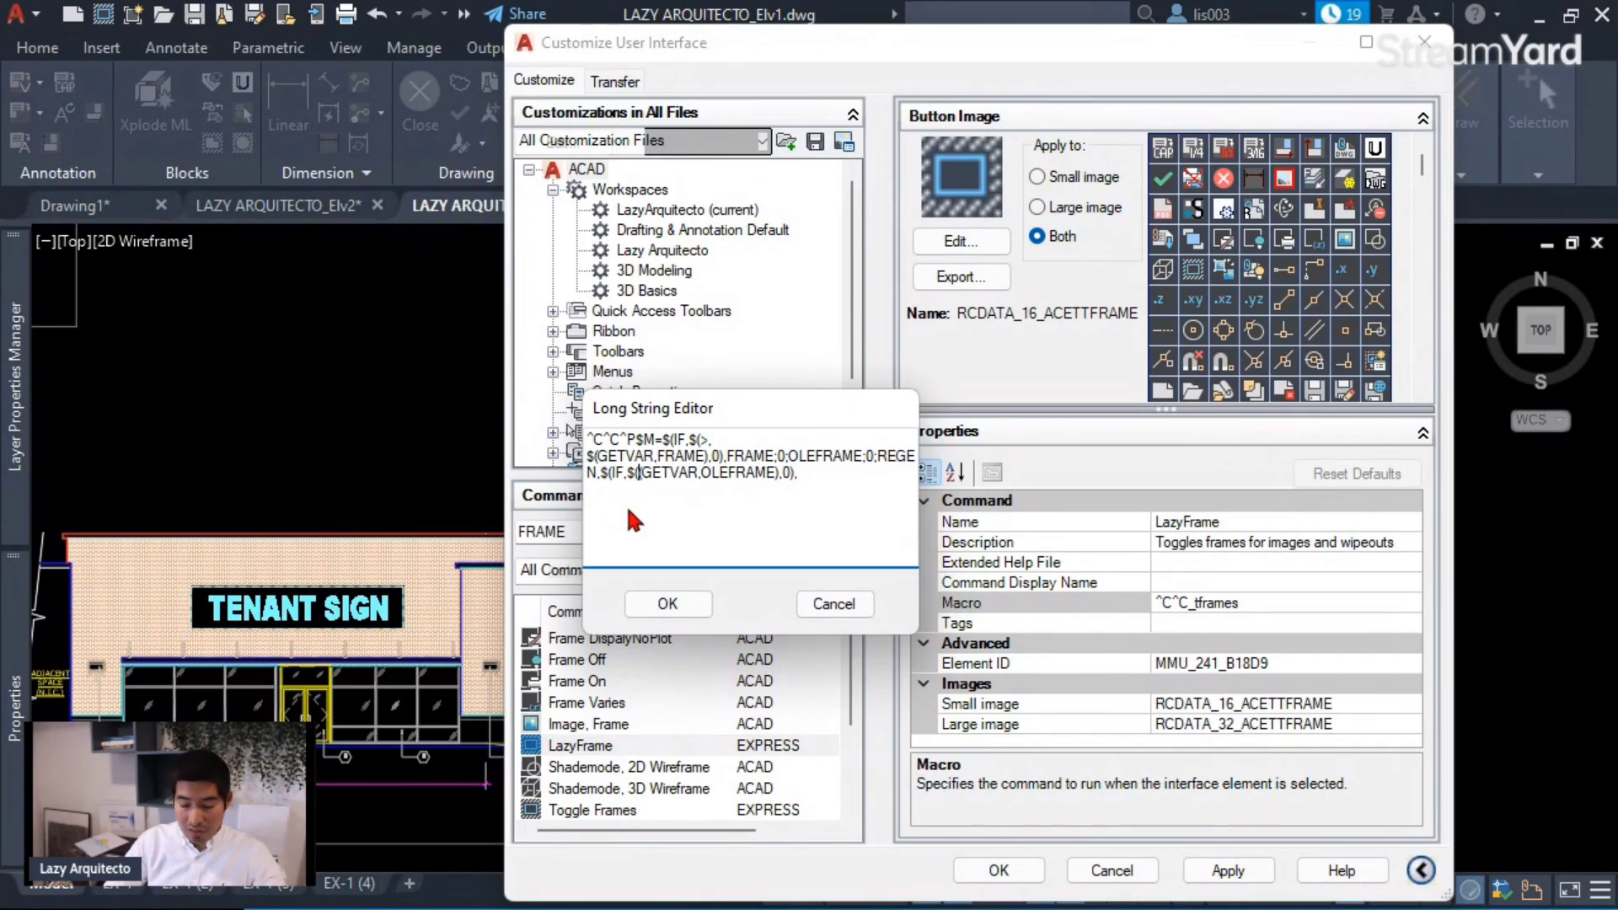
text(>)
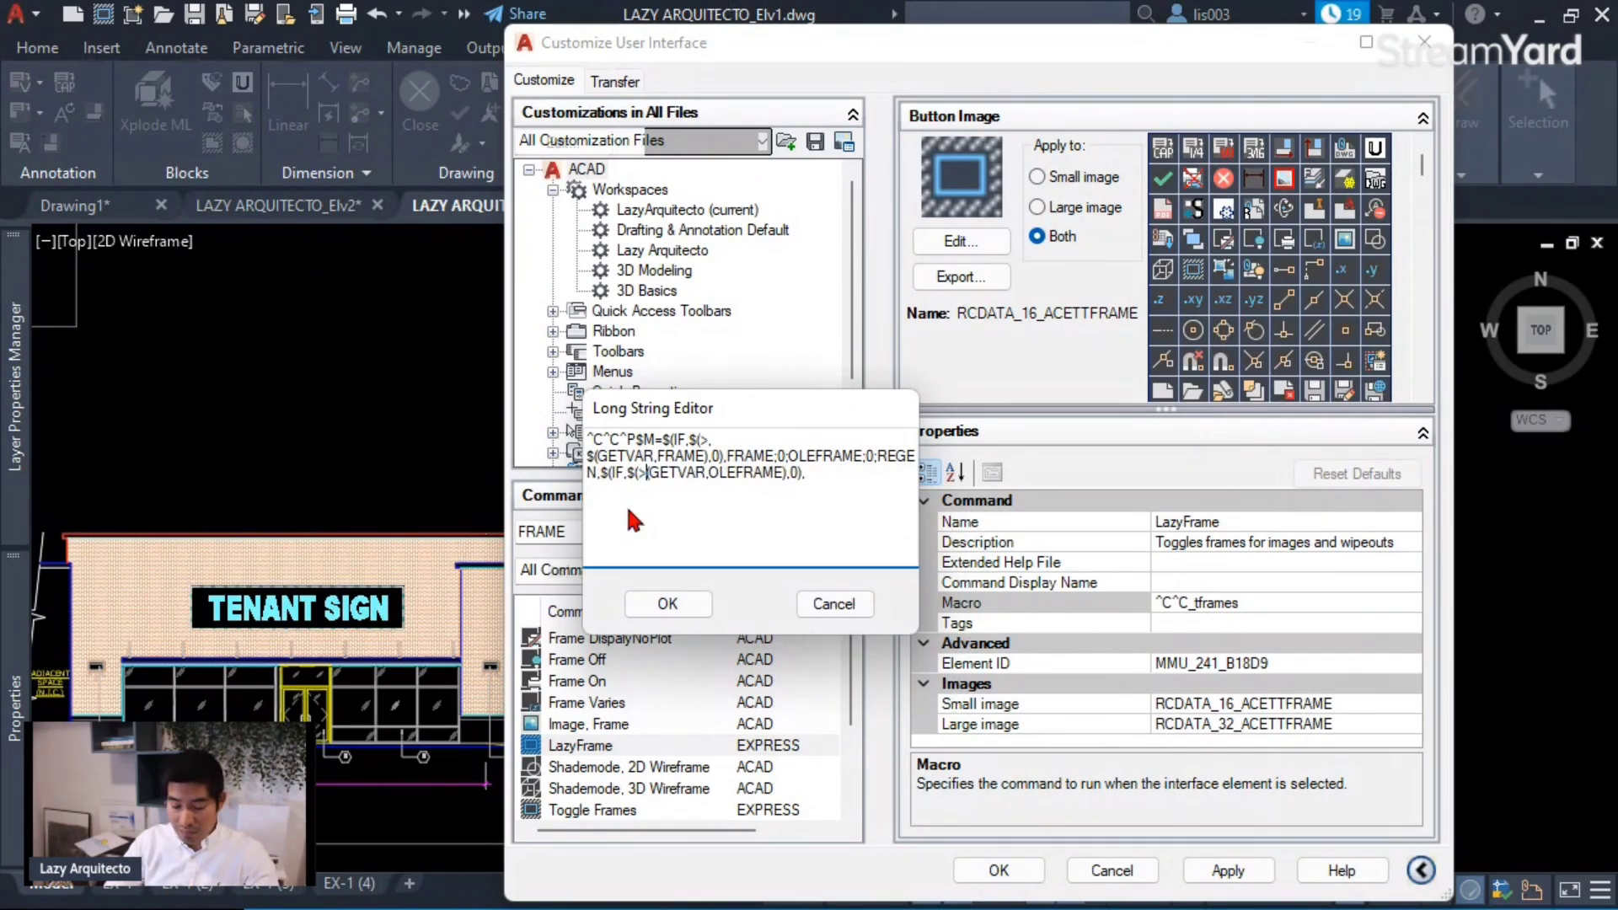
text(,)
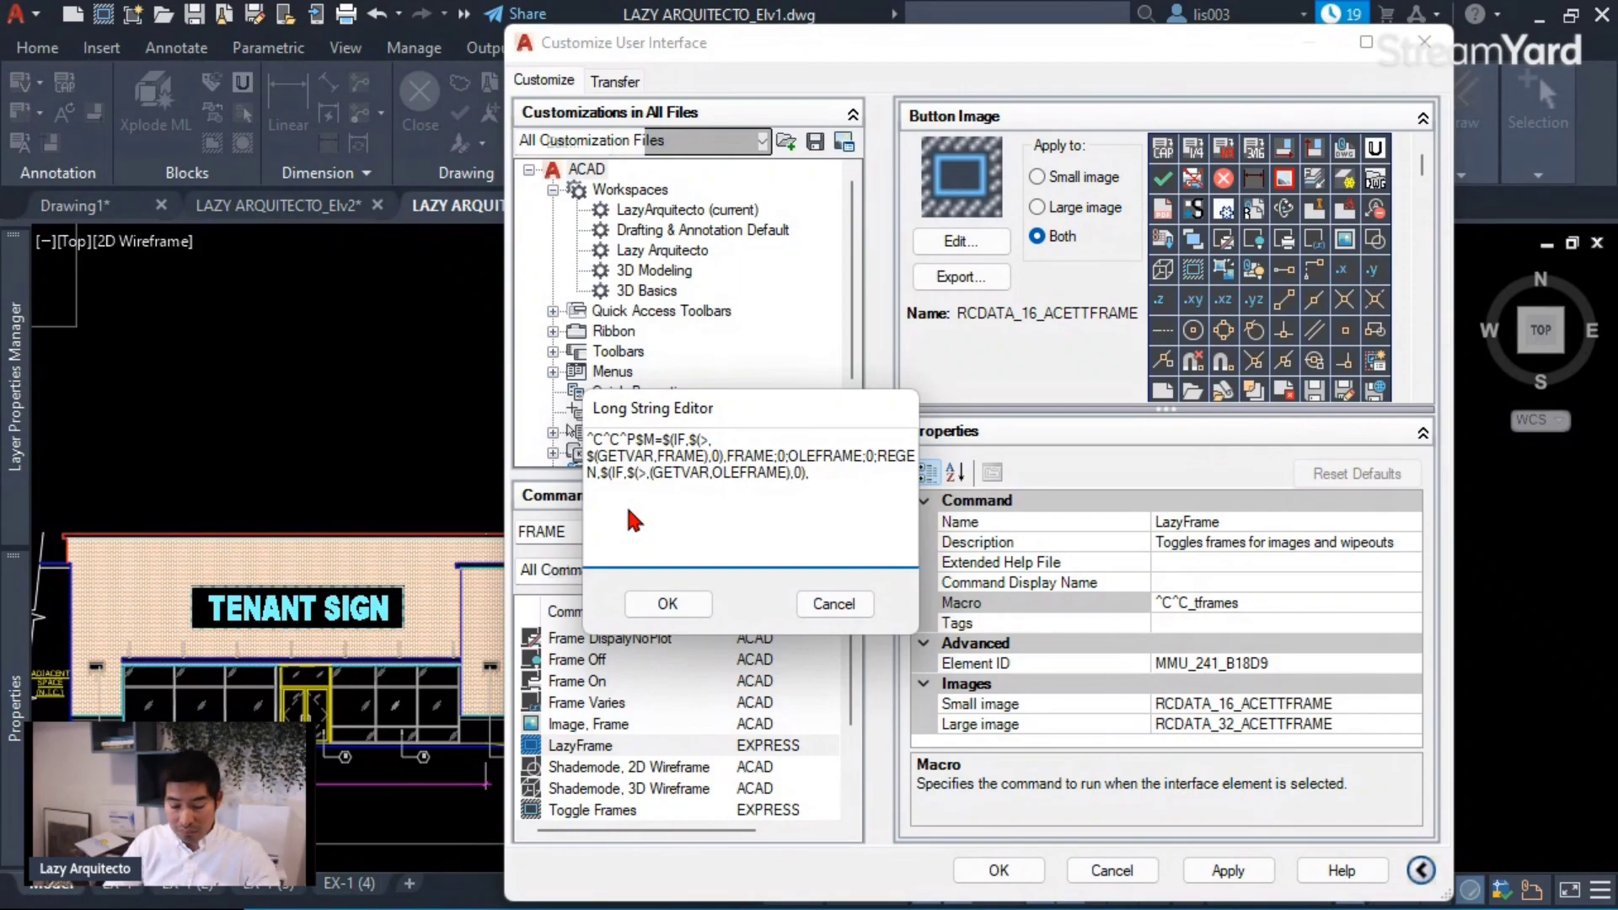
text($)
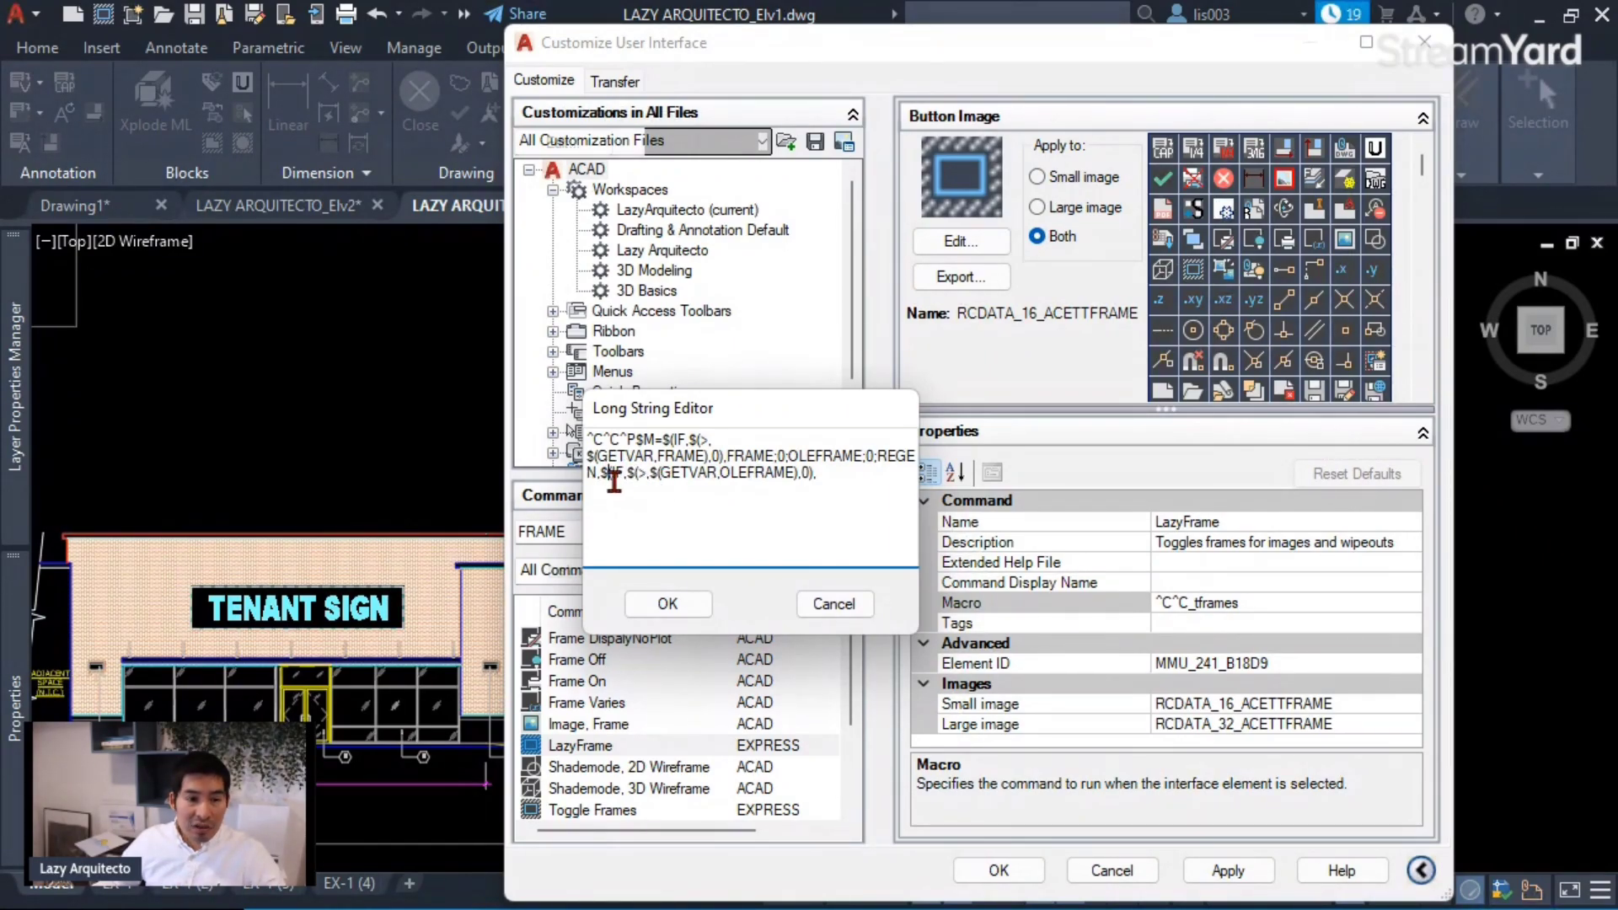
drag(610, 472, 730, 473)
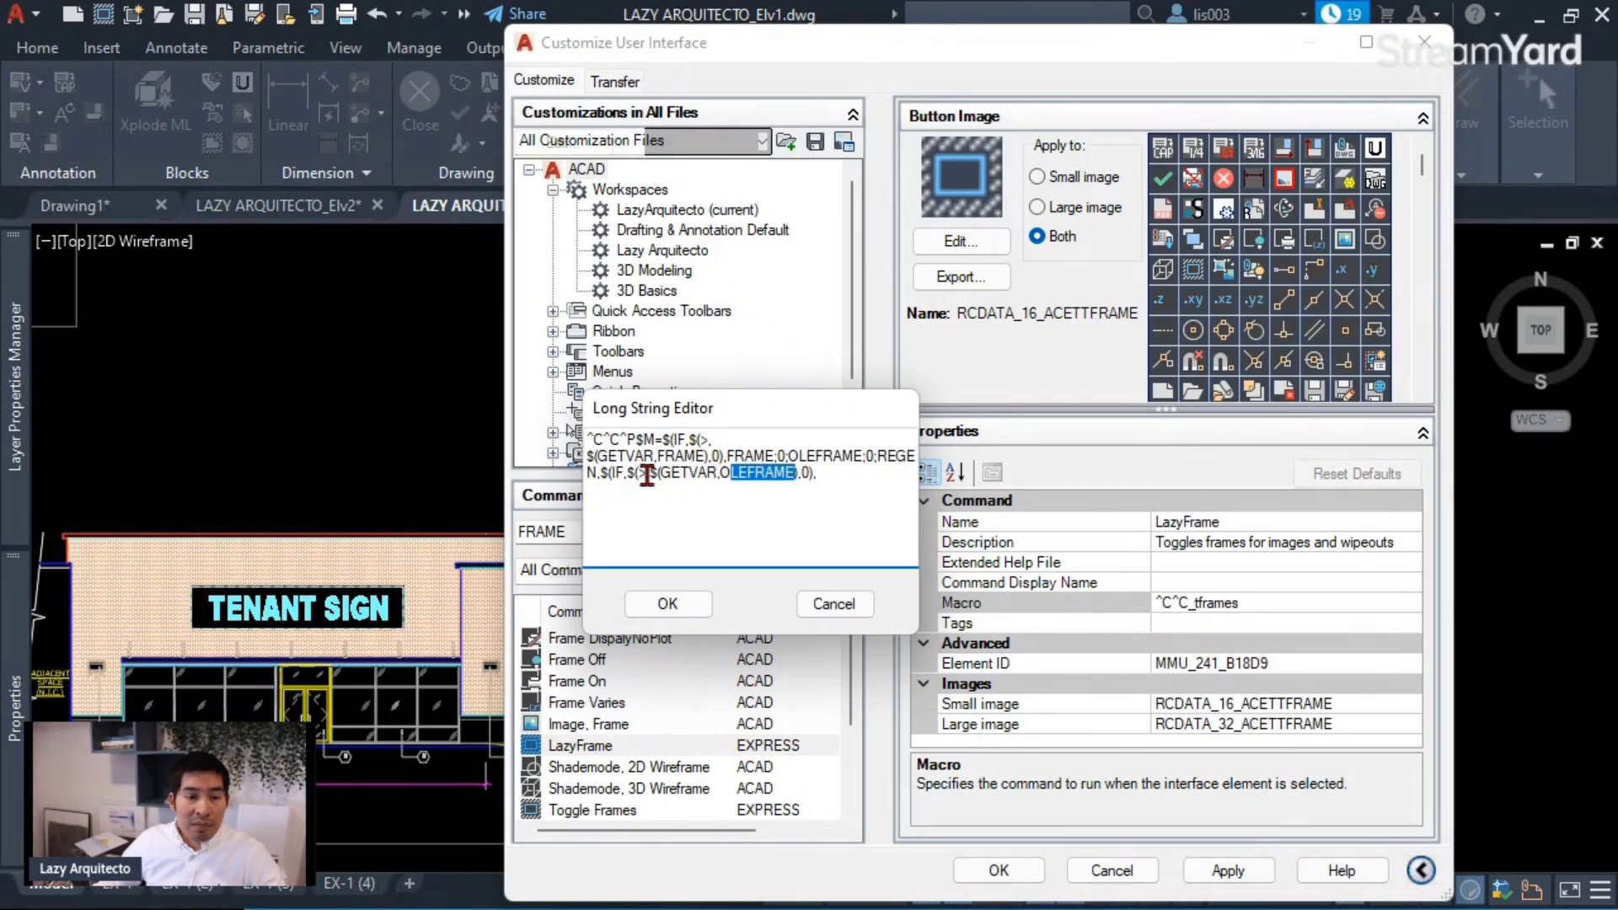
click(808, 476)
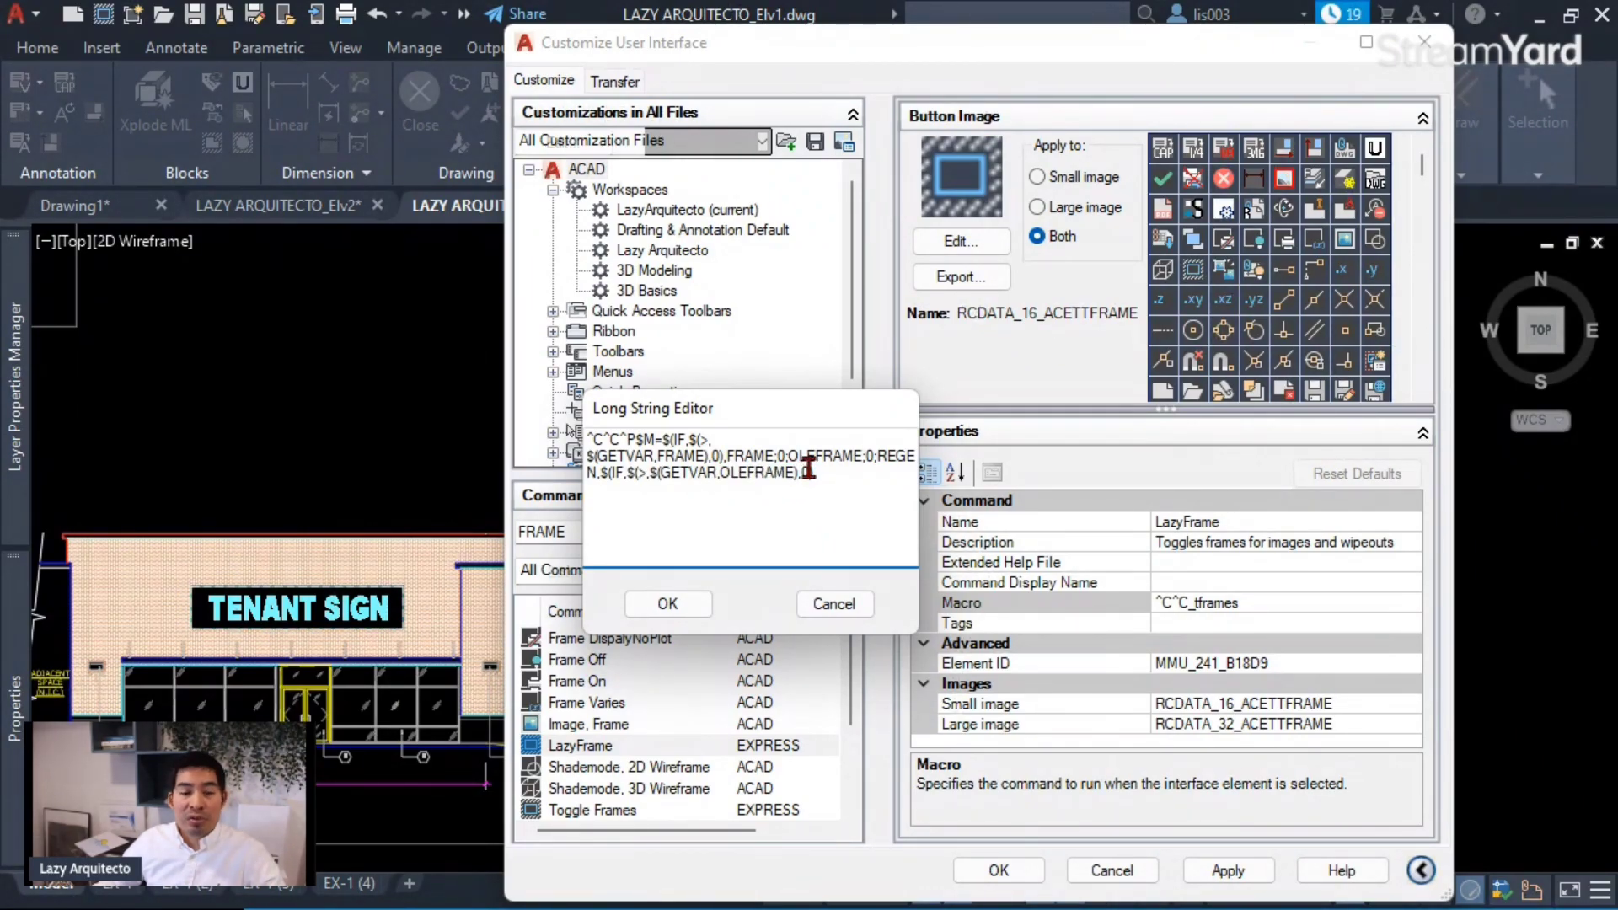
- Append the nested IF's true branch FRAME;0;OLEFRAME;0;REGENE, after its condition
text(,)
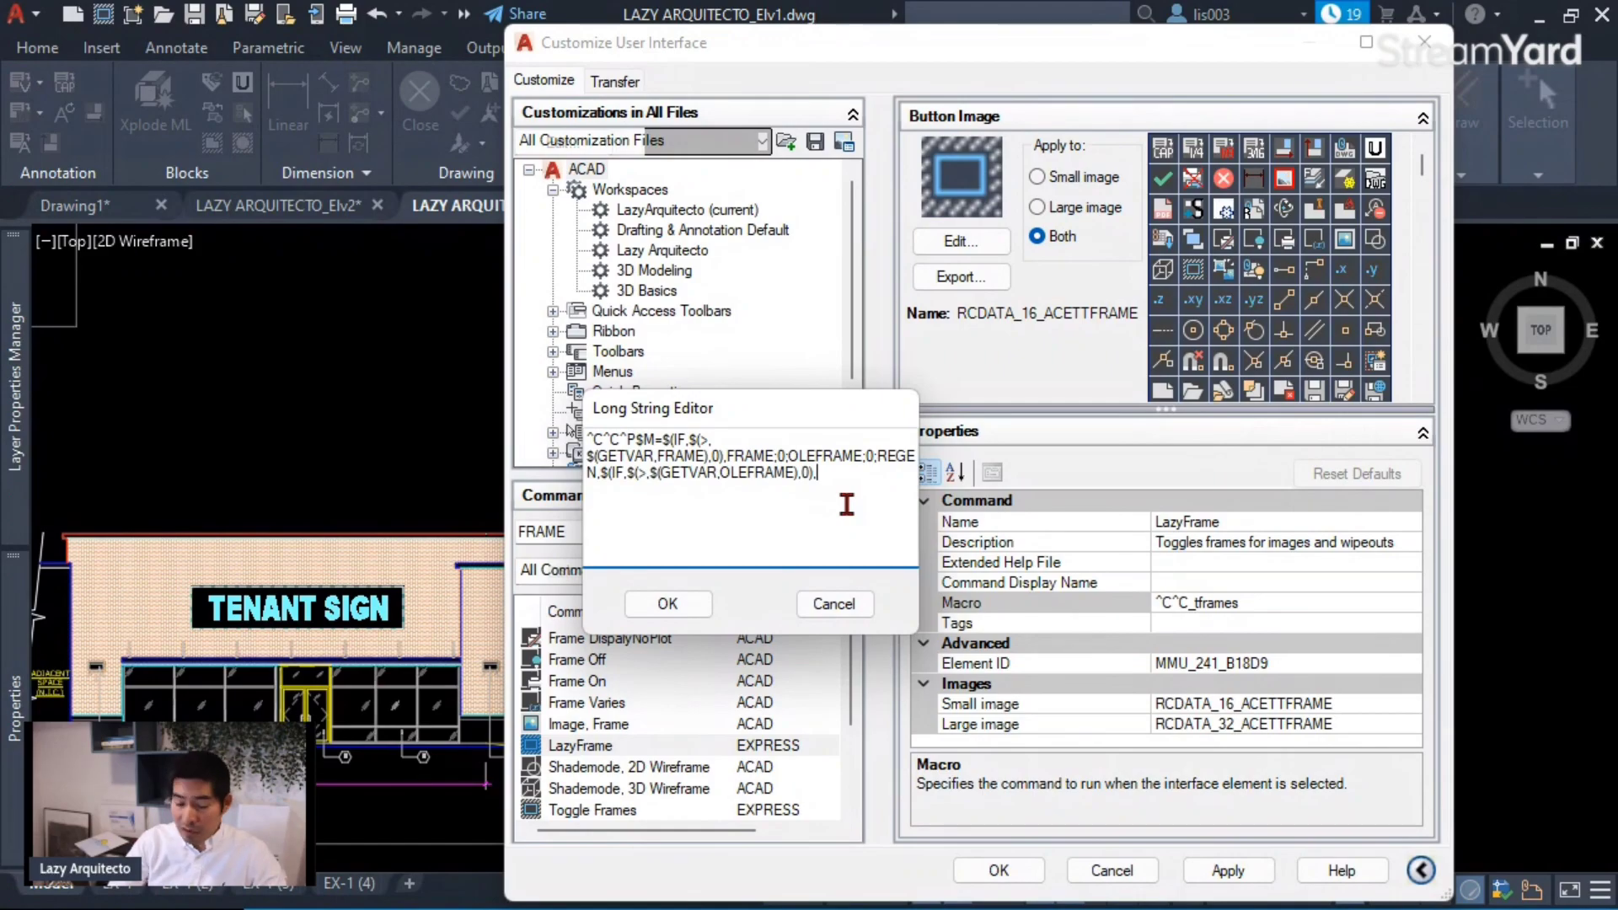
text(OLEFRAME),0),FR)
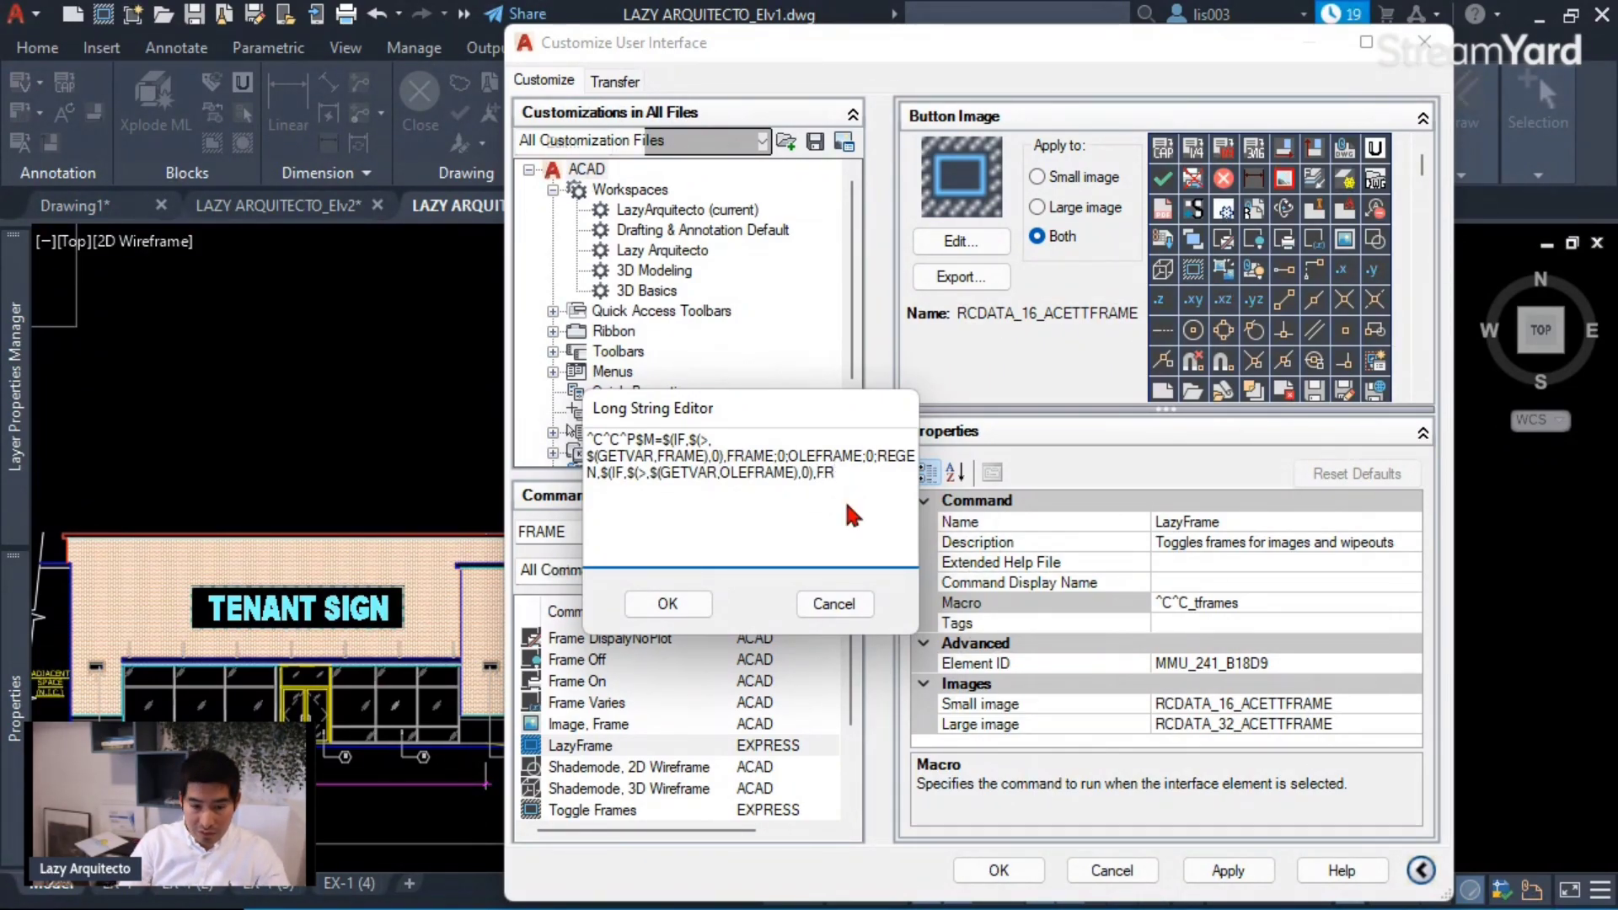
text(AME)
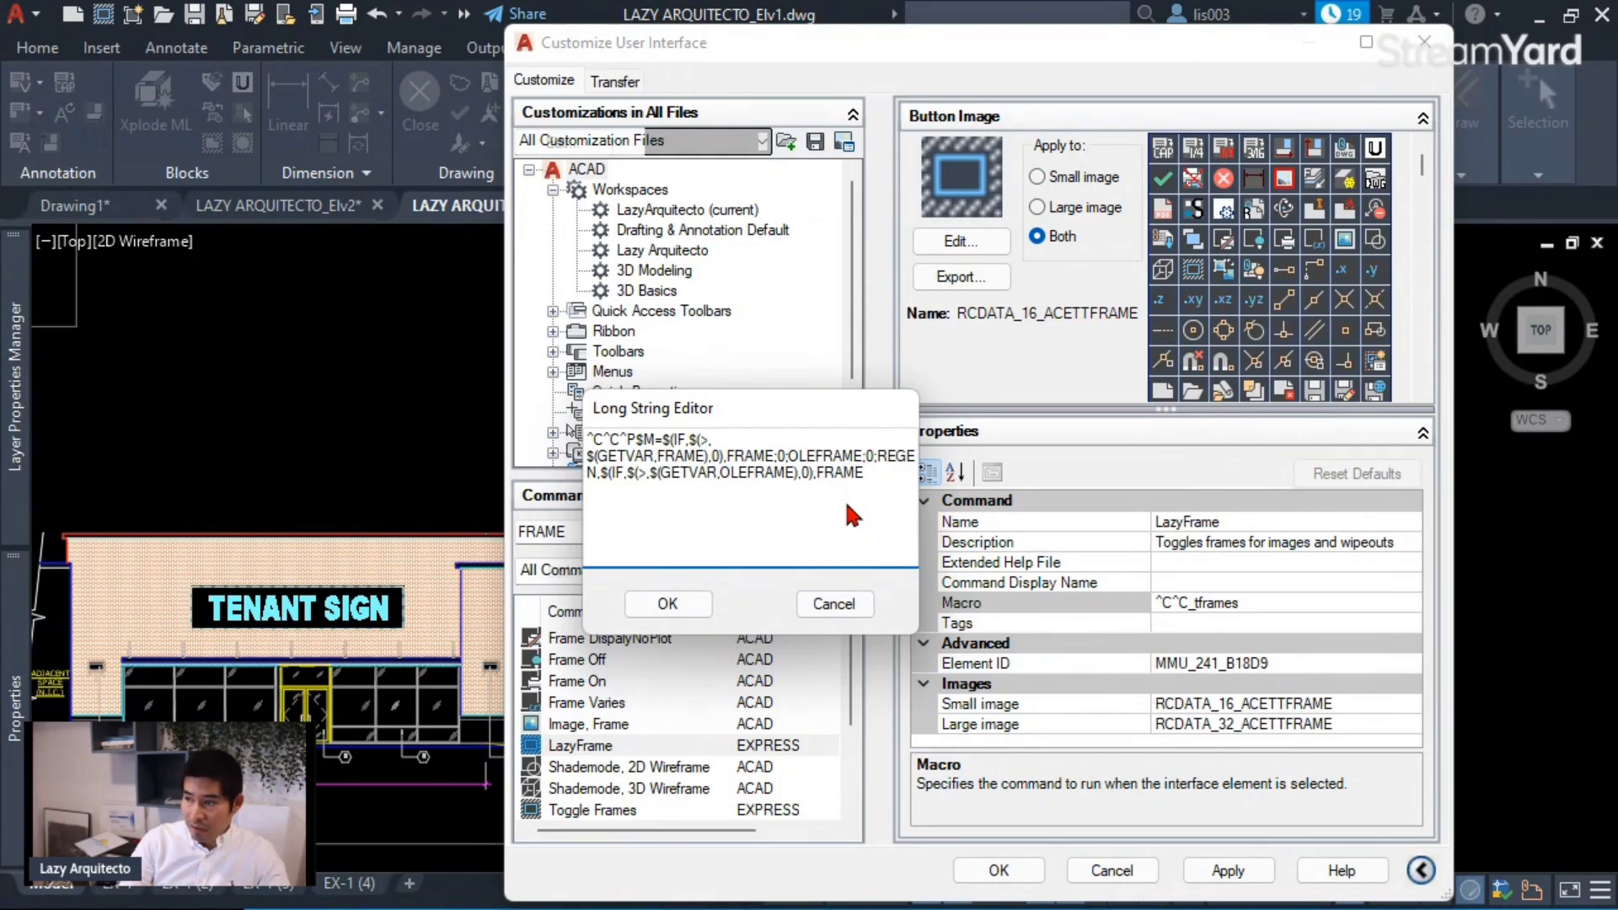
text(;)
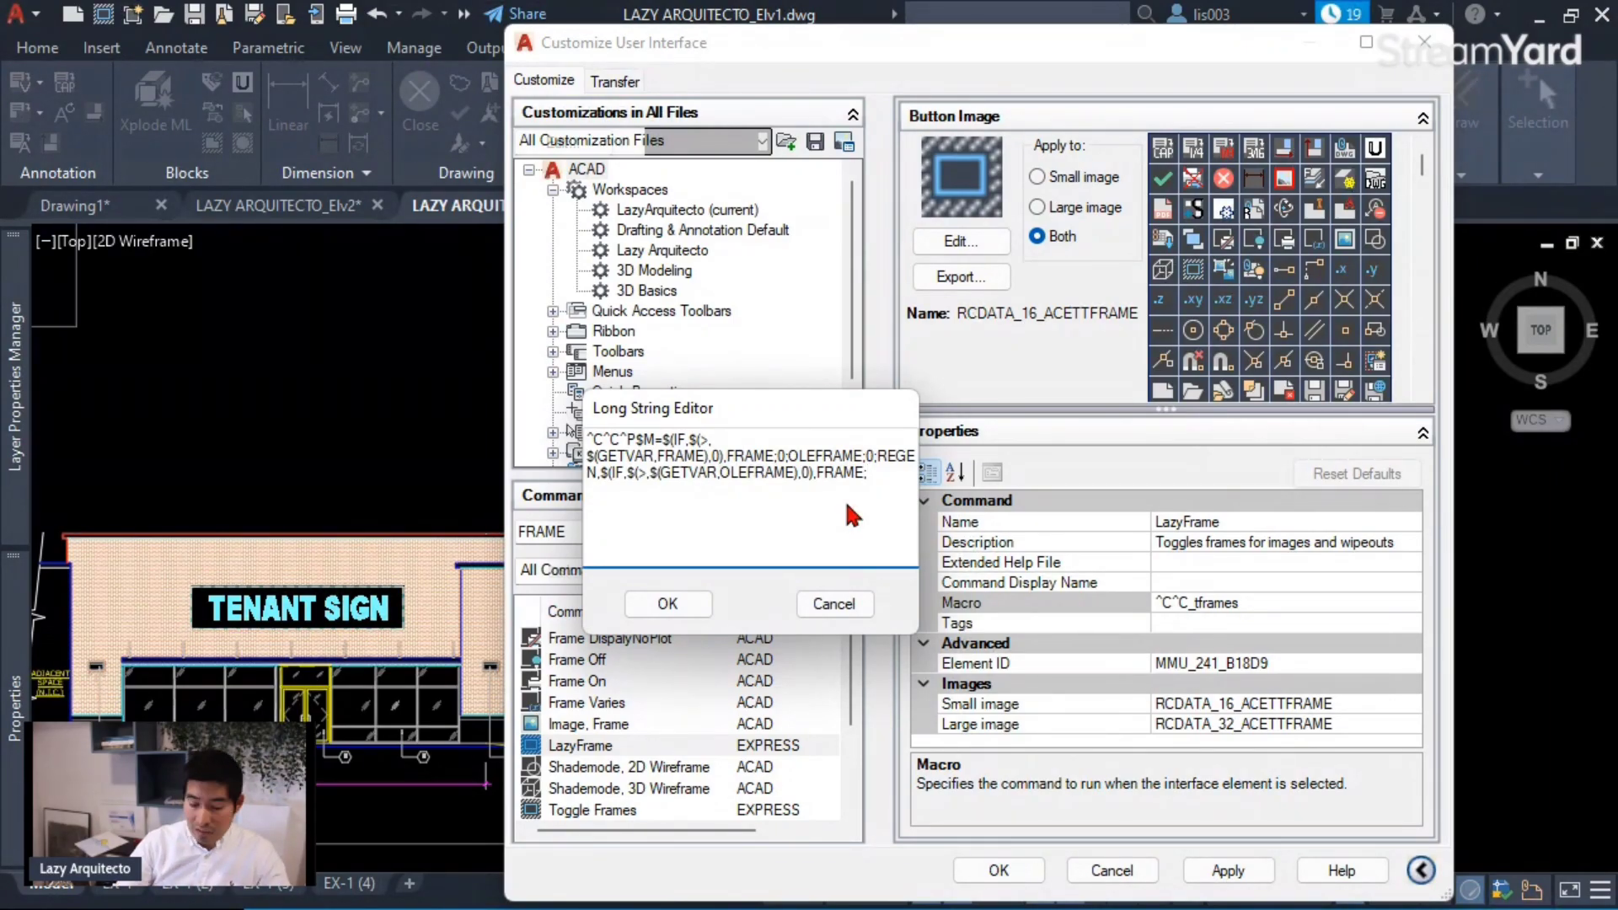
text(0;)
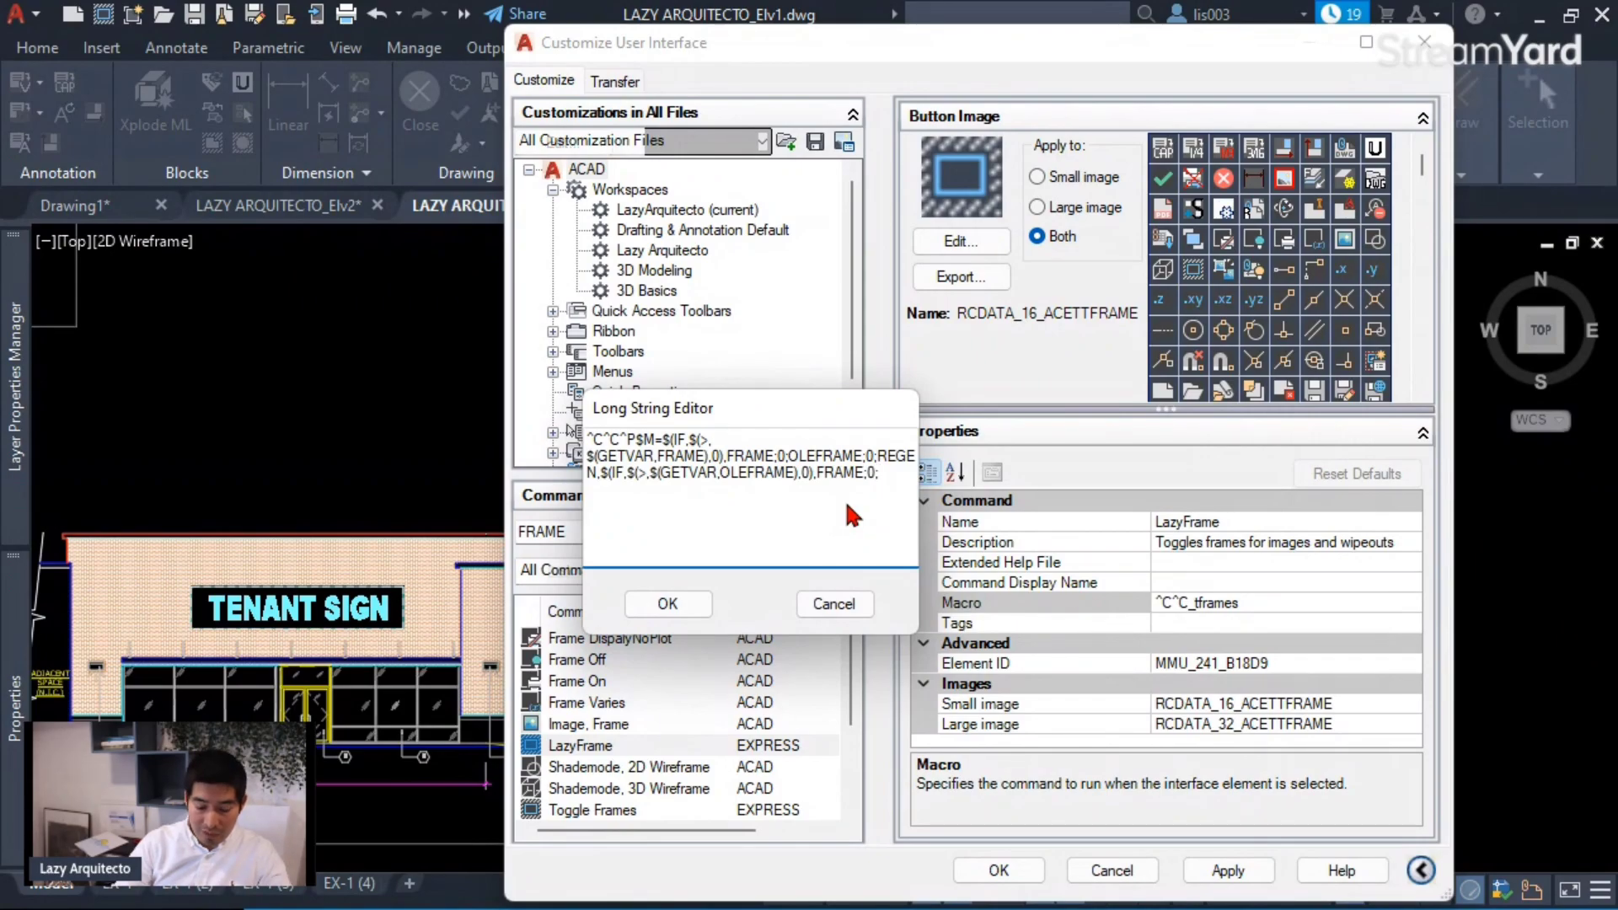
text(OLEFRAME)
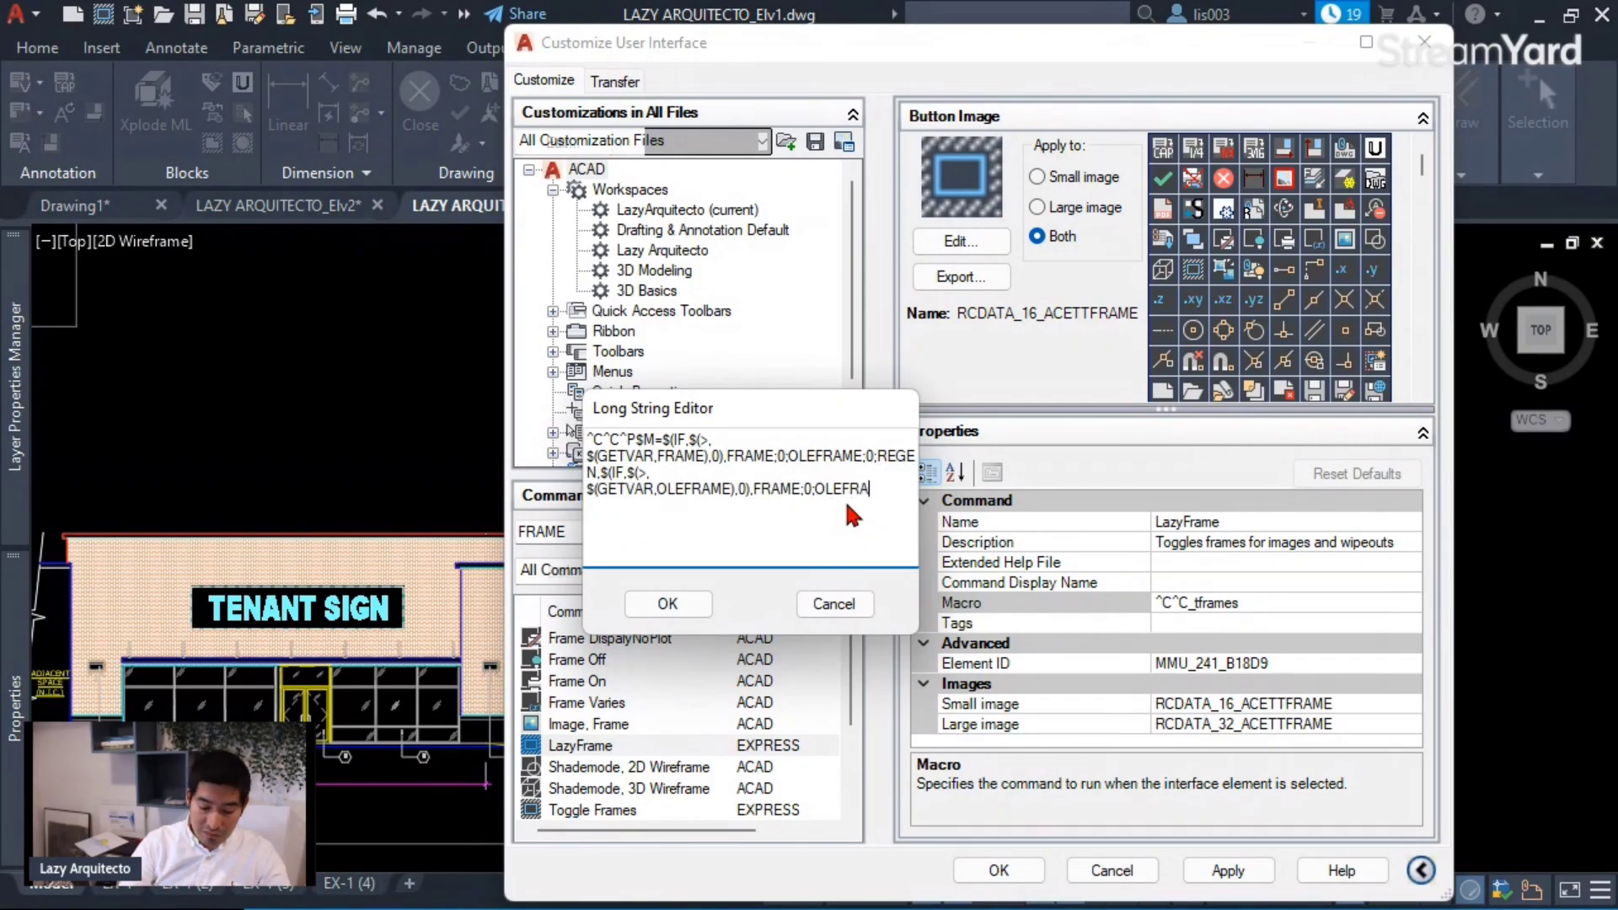
text(;0)
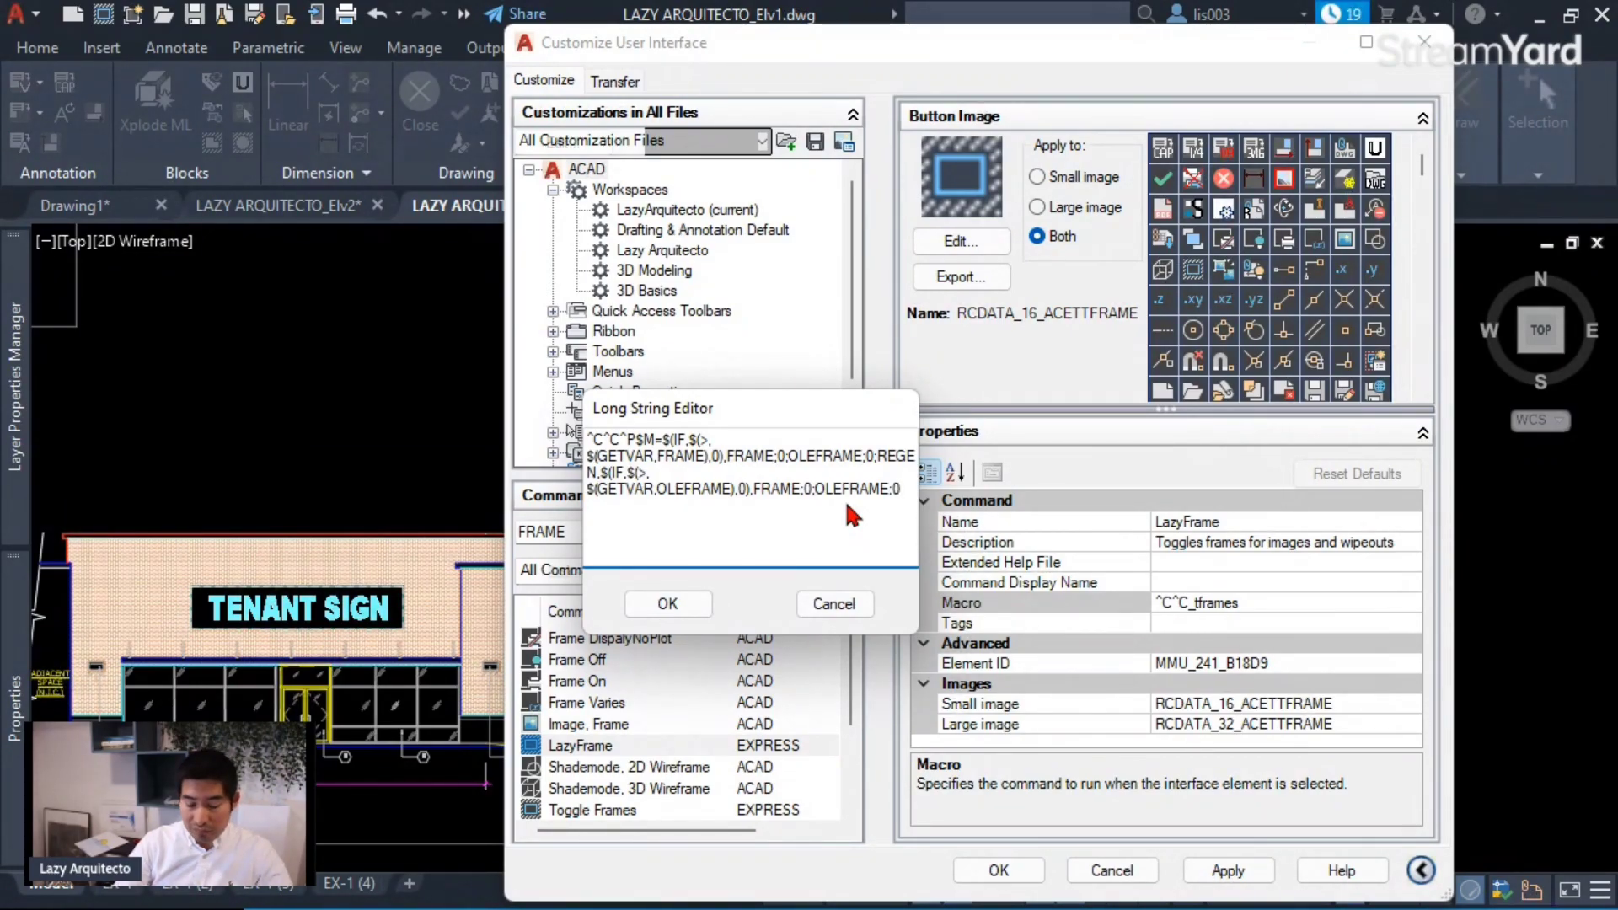
text(;REGE)
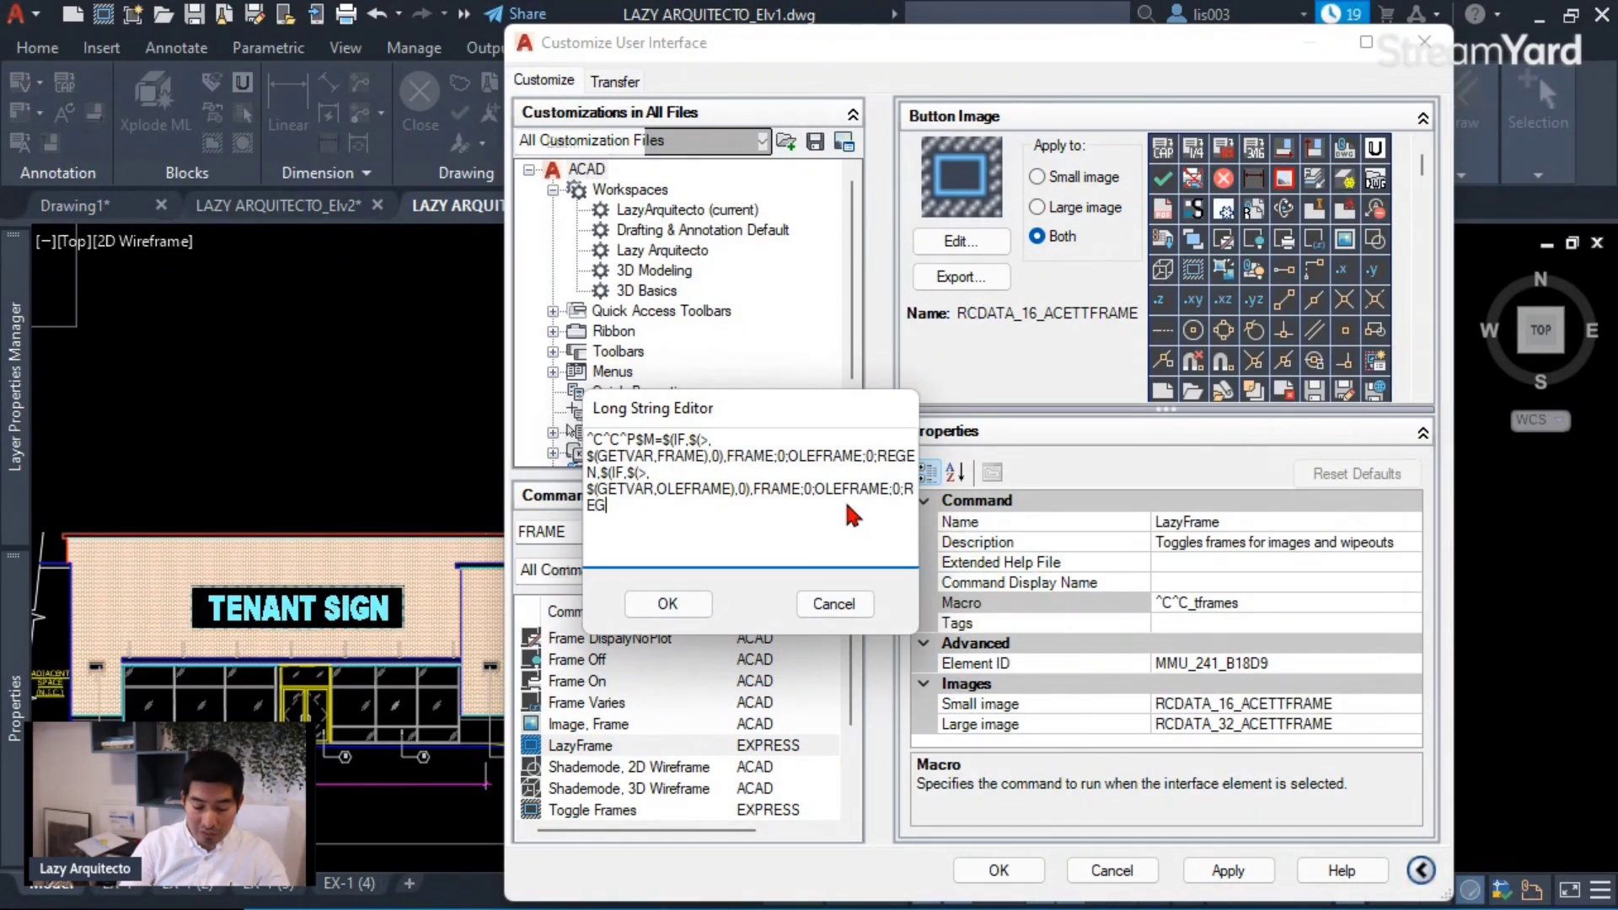
text(NE)
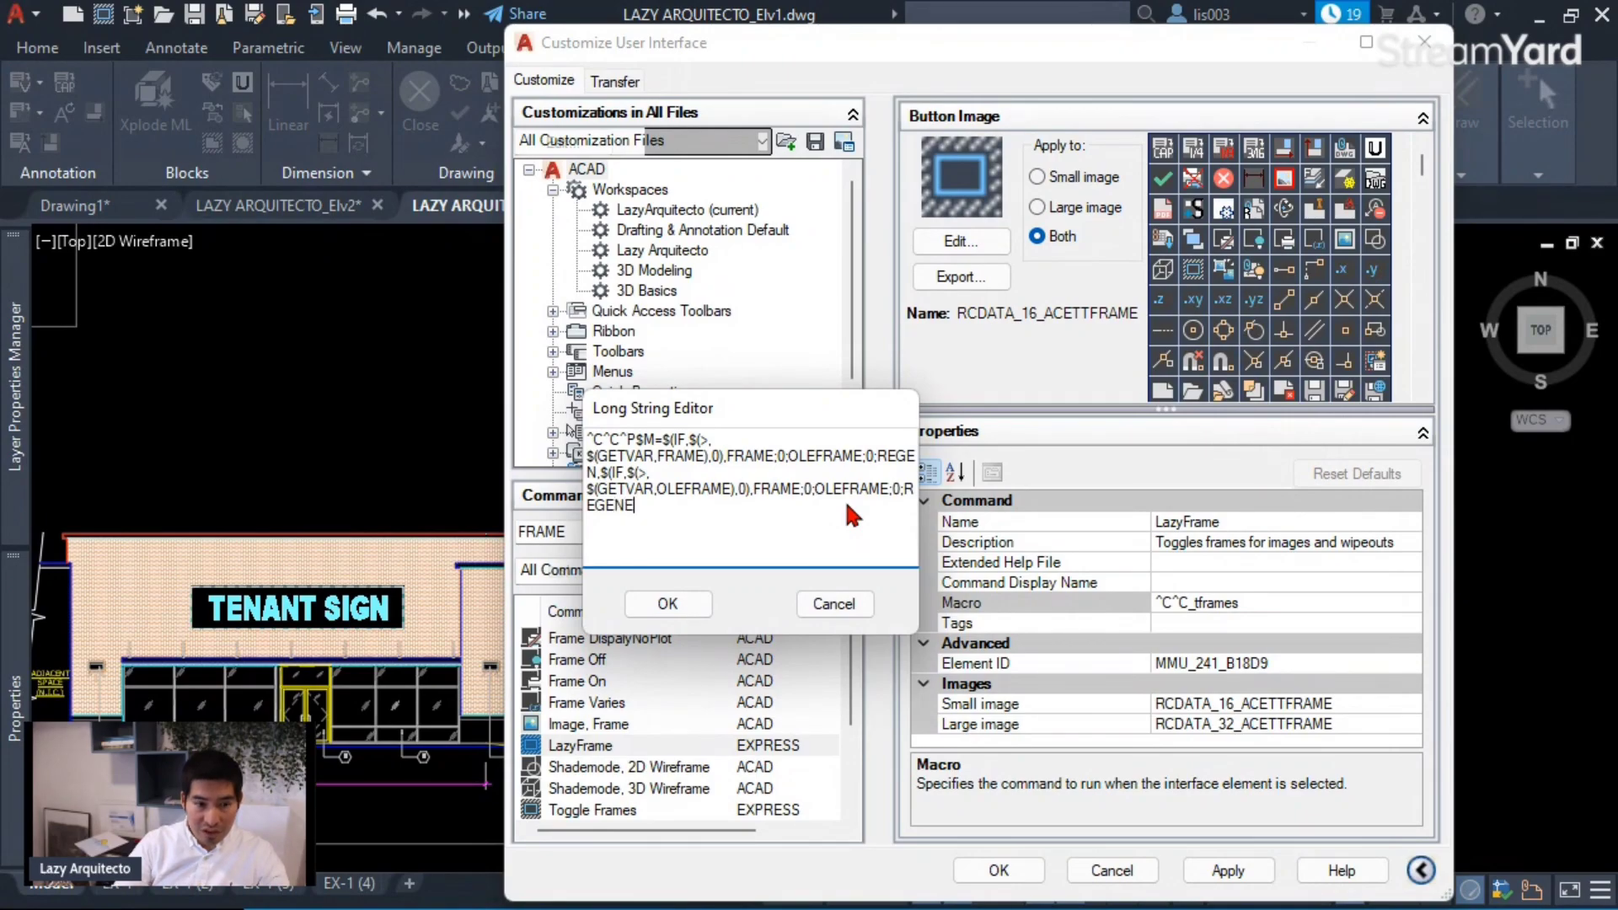
text(,)
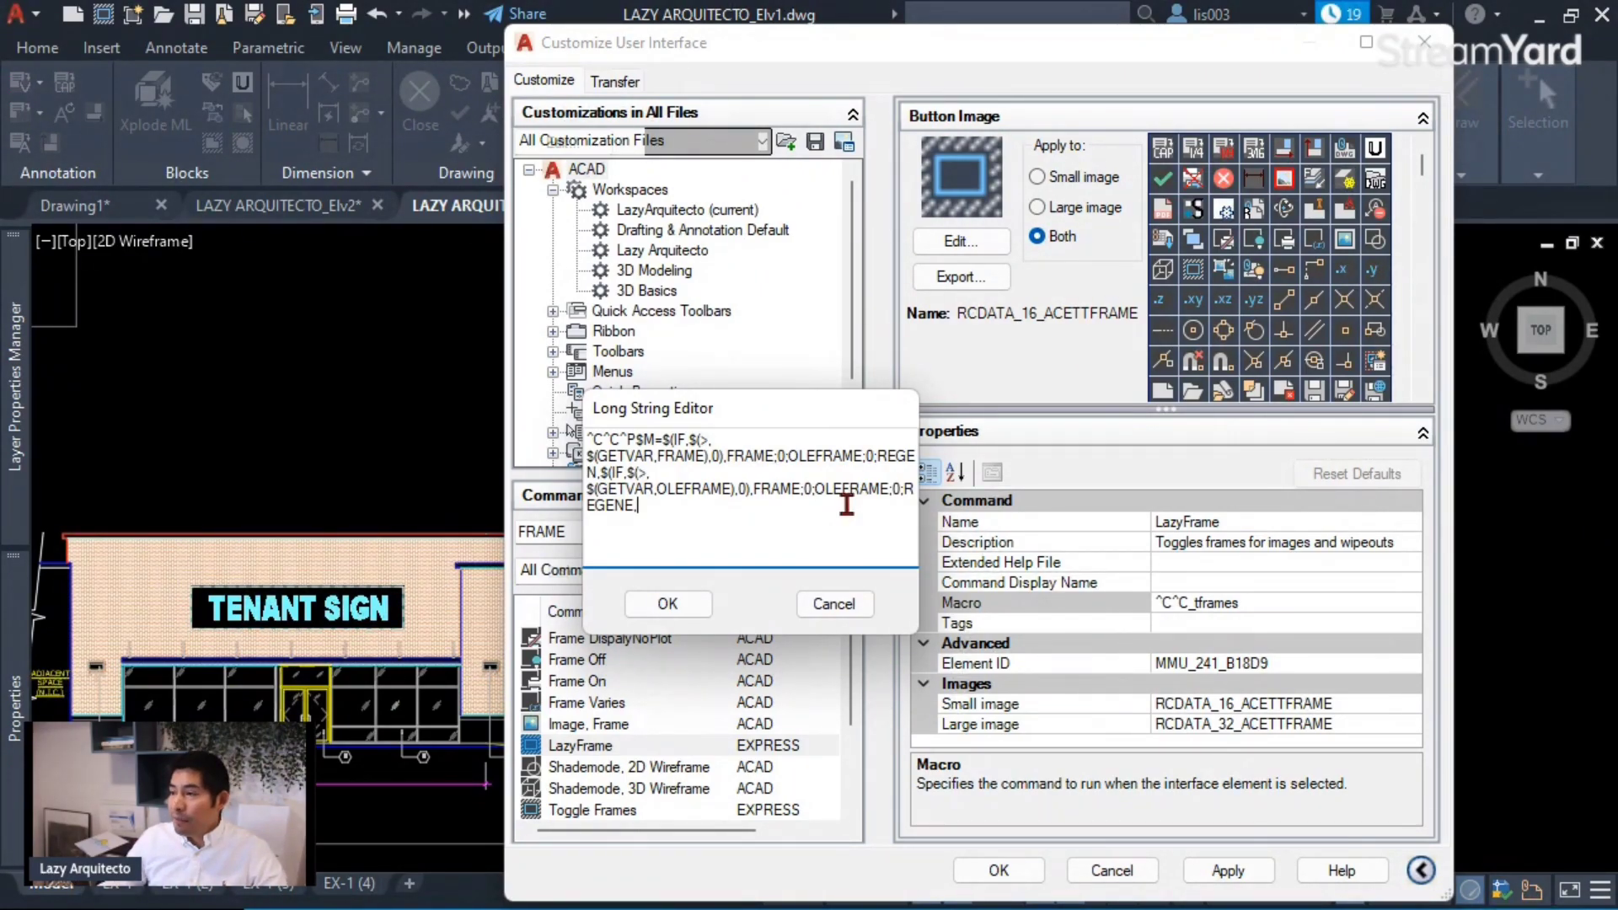
- Append the false branch FRAME;1;OLEFRAME;1;REGEN to the macro and close both conditionals with ))
text(FRAME)
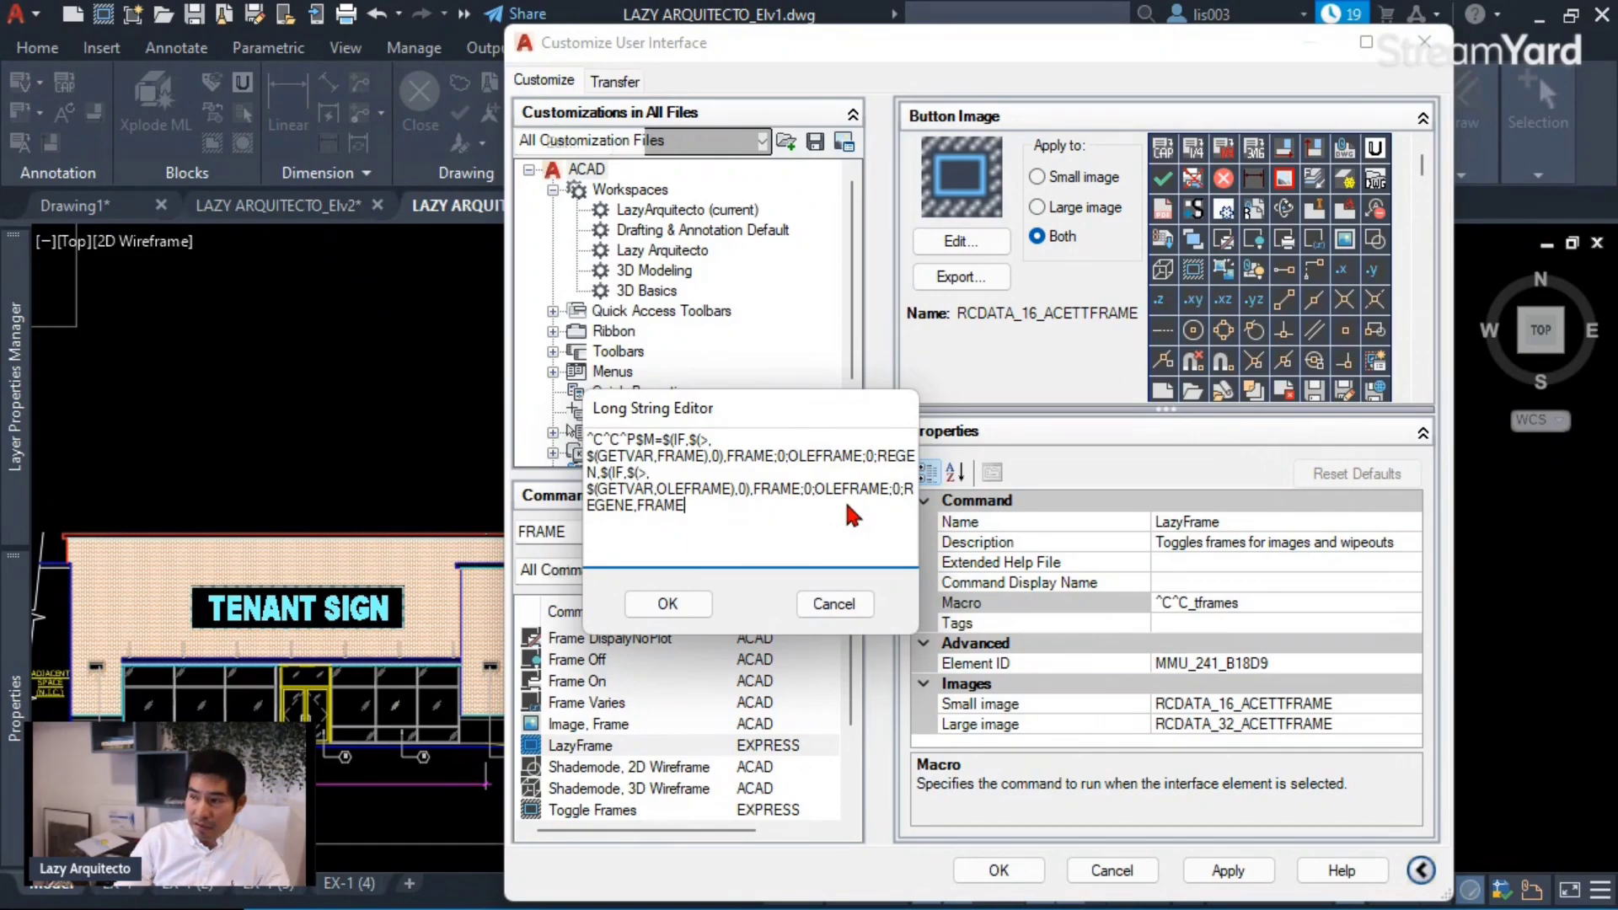
text(;)
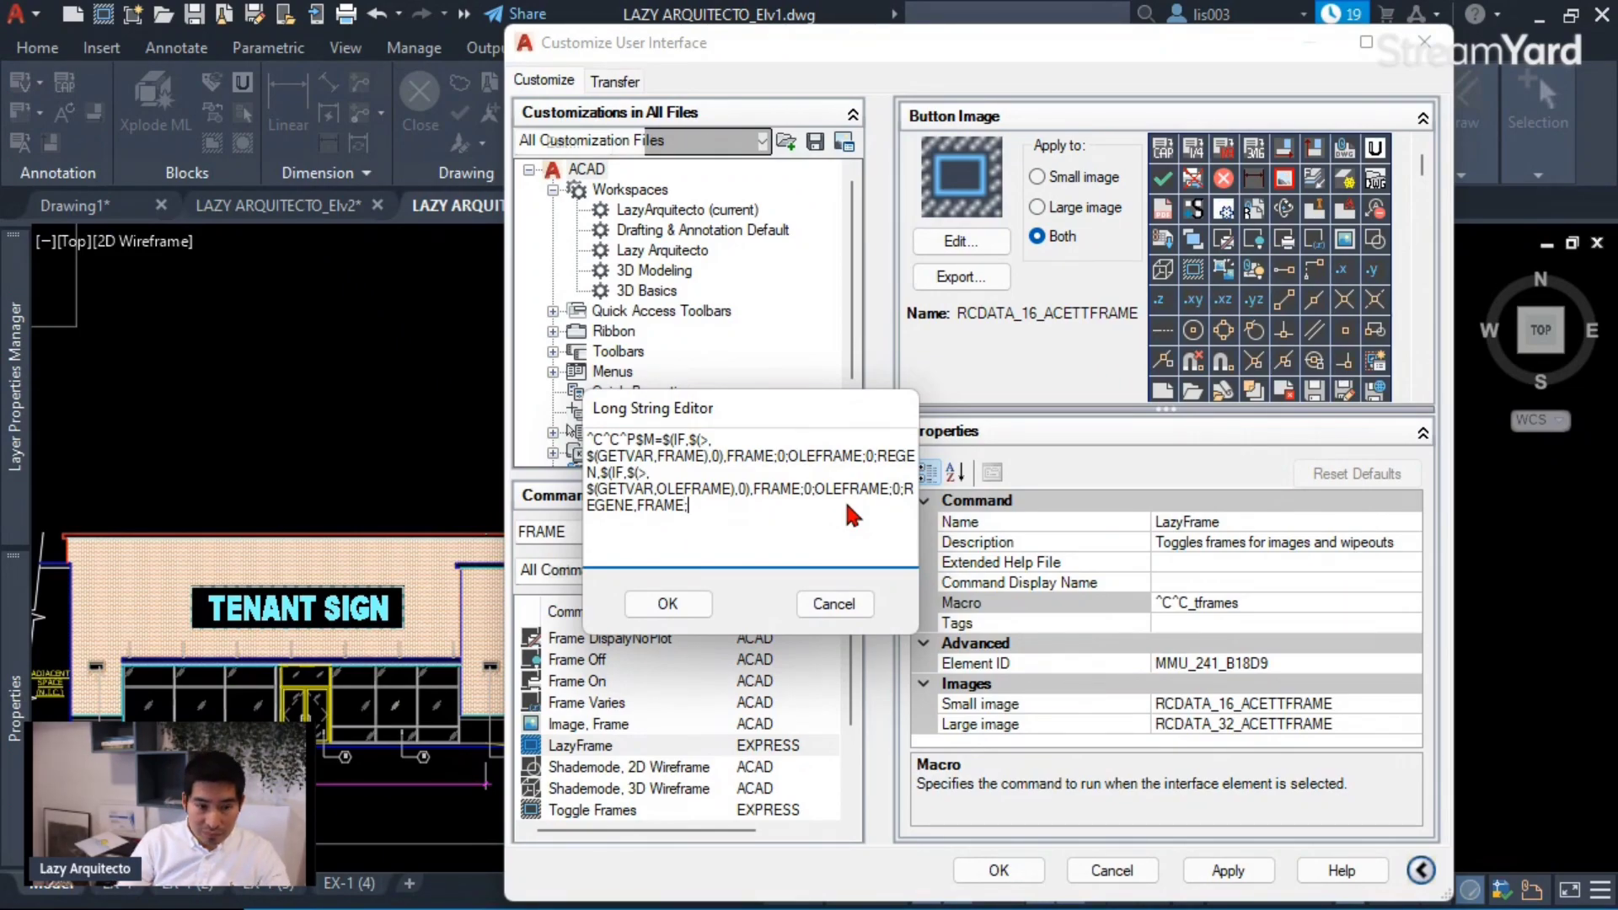
text(1;OLEFRA)
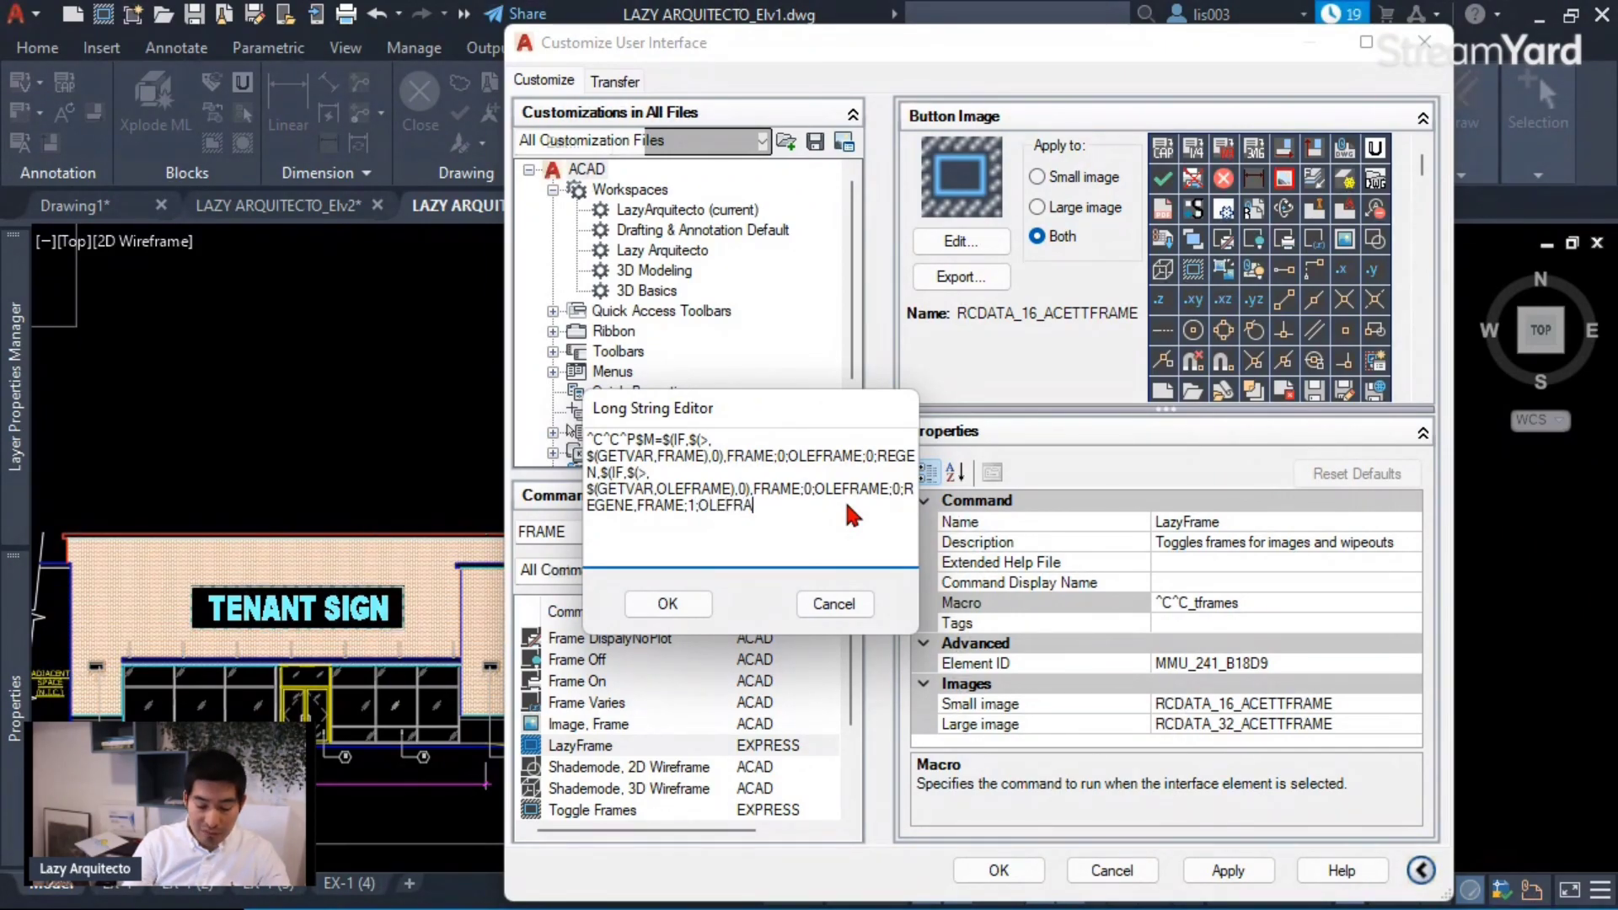
text(ME;1)
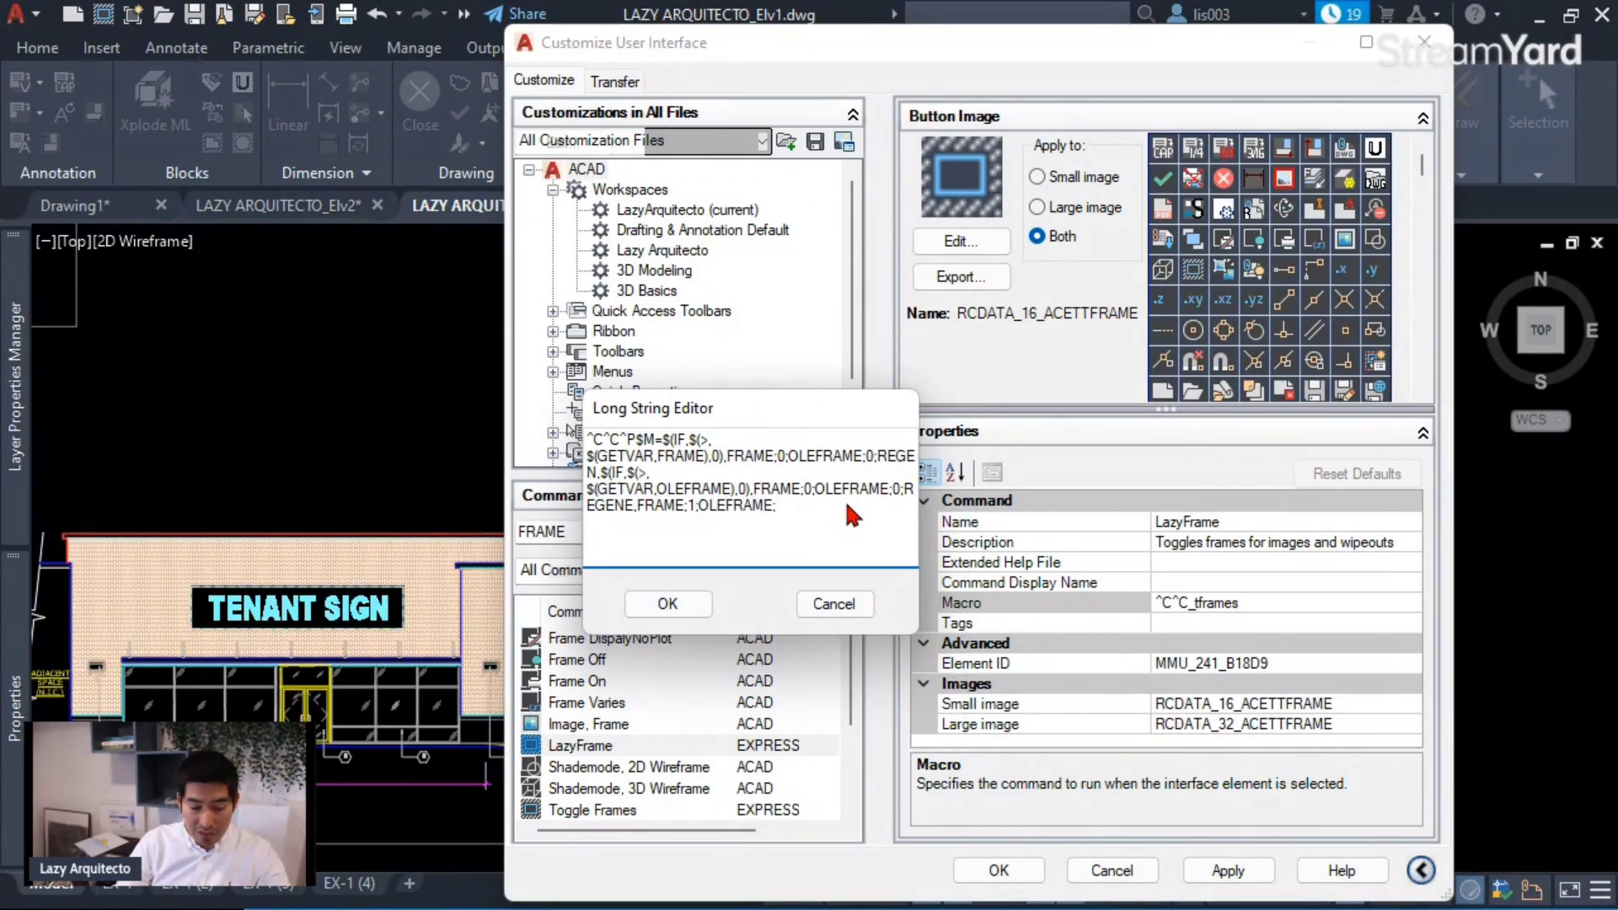
text(;REGEN)))
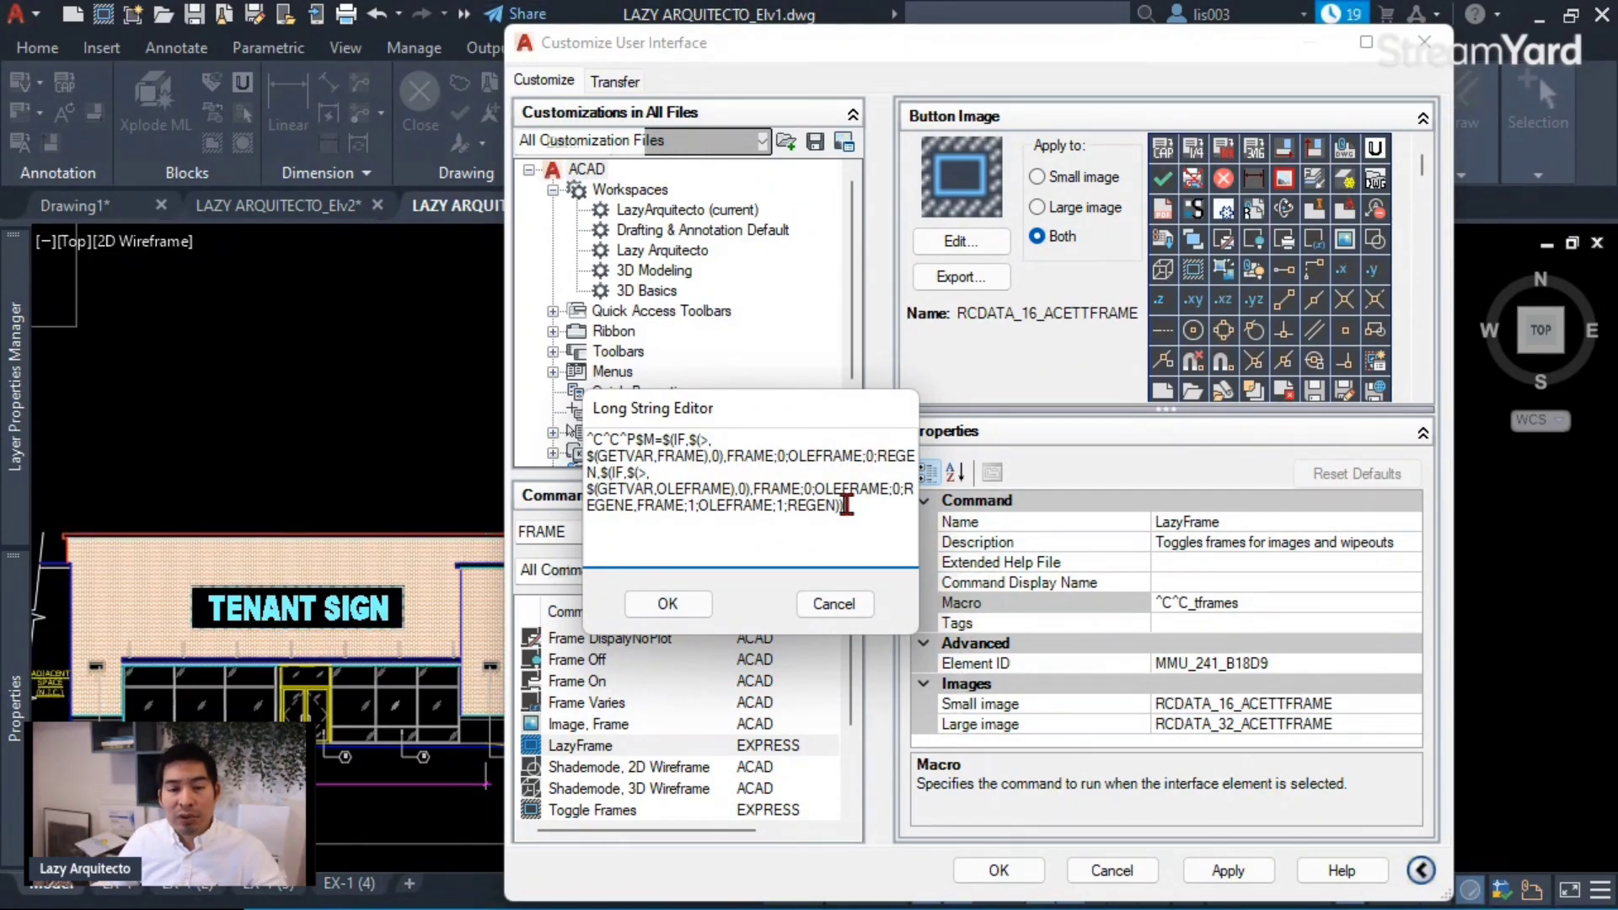
- Review the full macro in order, checking the FRAME condition, its true branch, the nested OLEFRAME condition and the remaining branches
drag(846, 506, 606, 514)
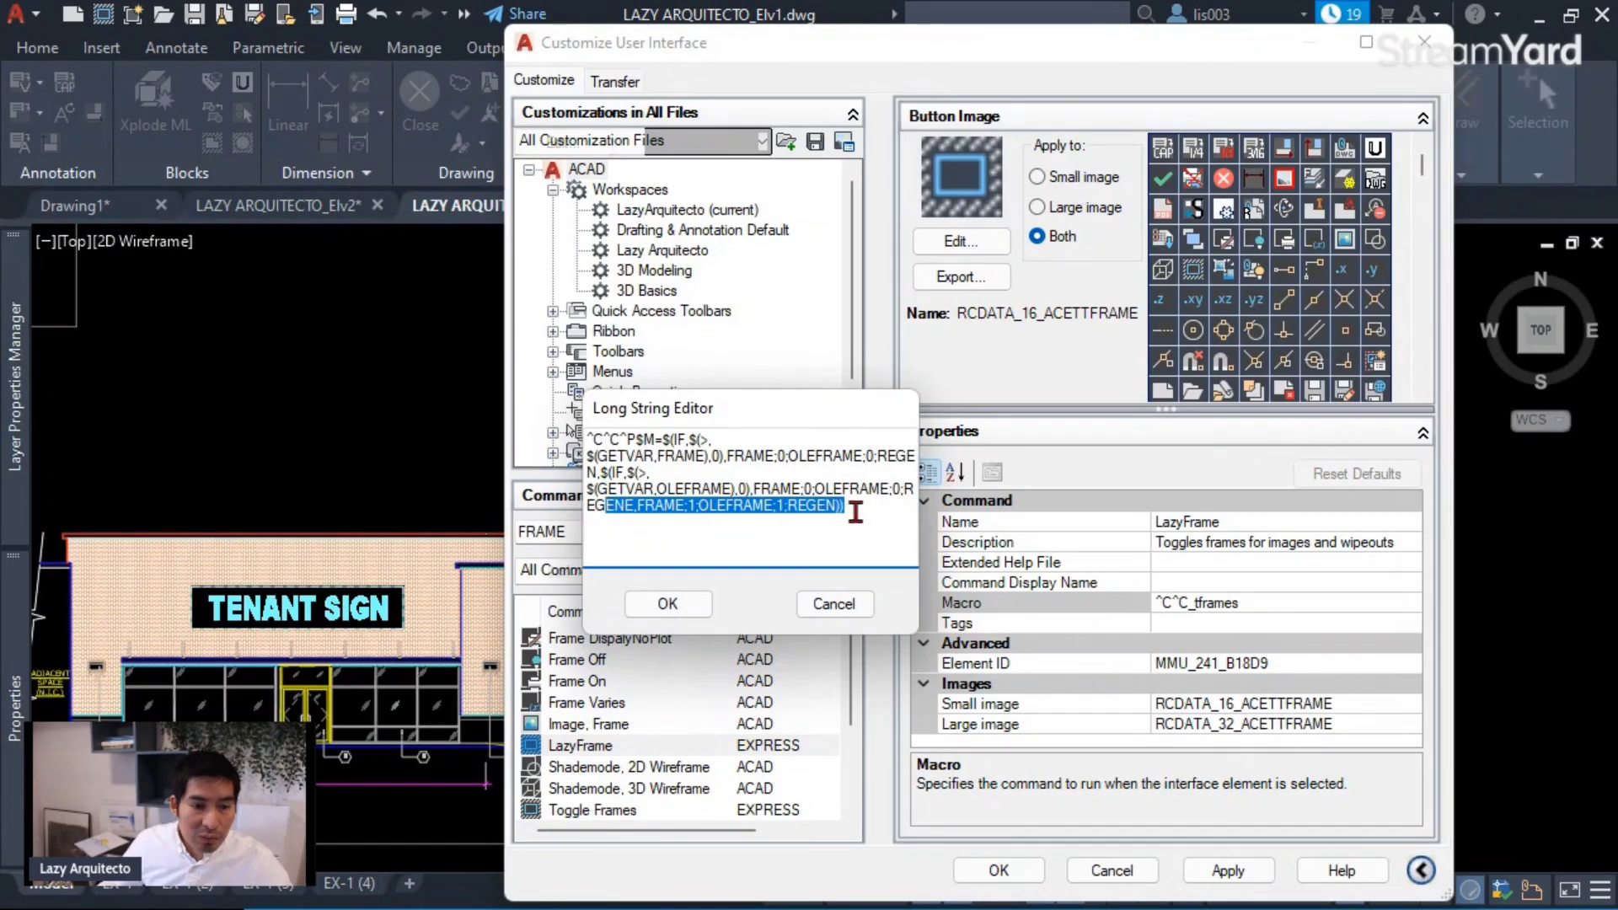
click(847, 508)
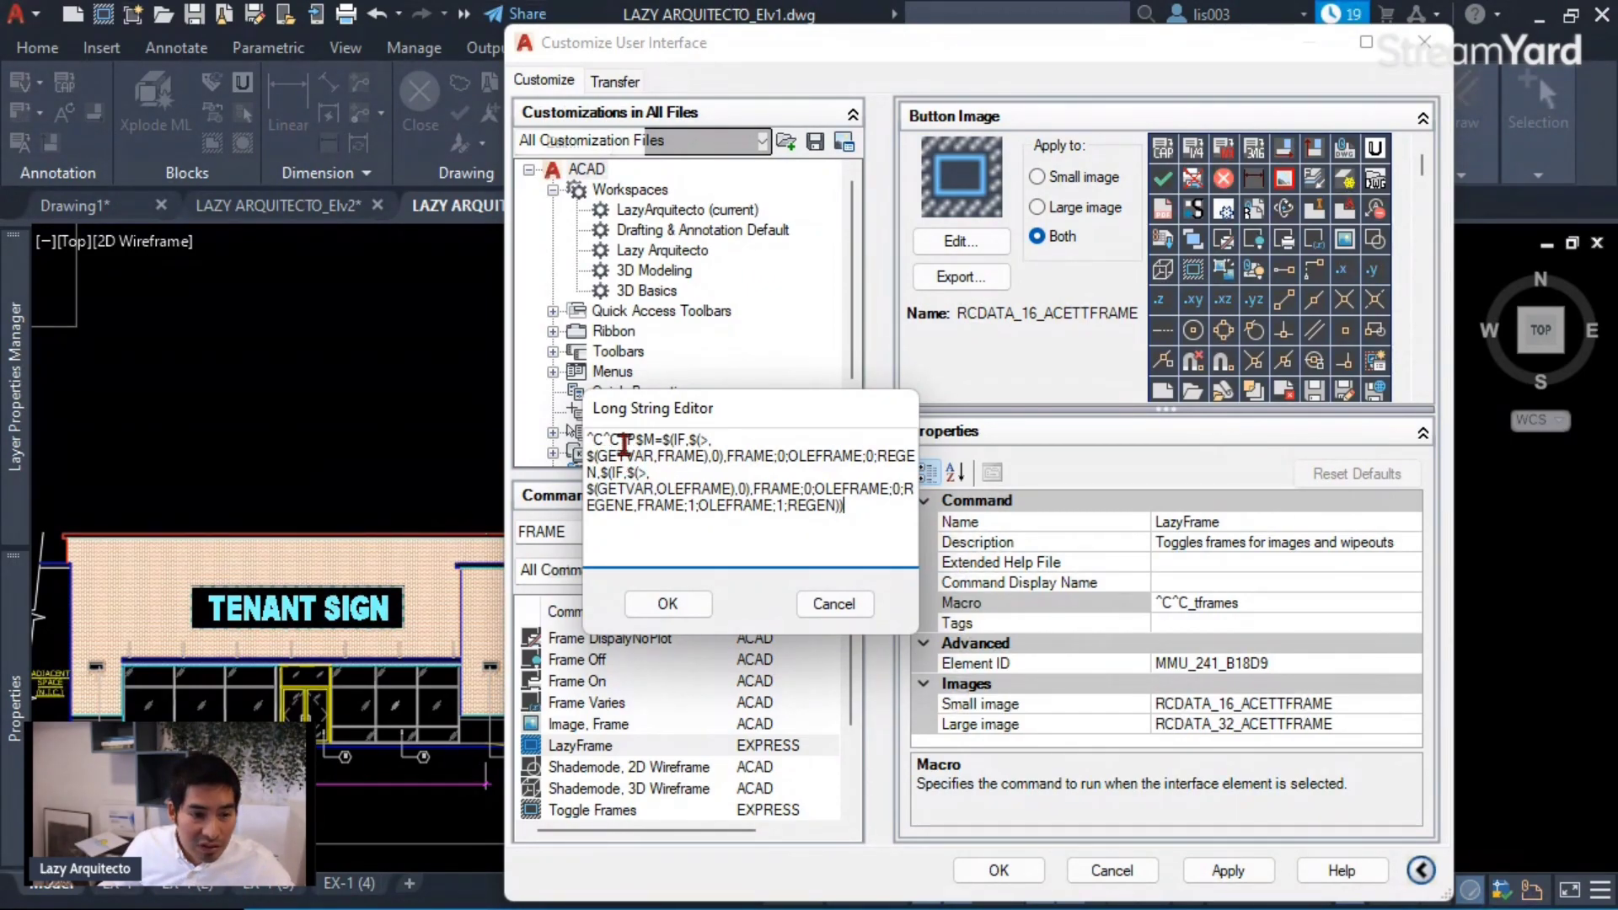
drag(626, 439, 710, 439)
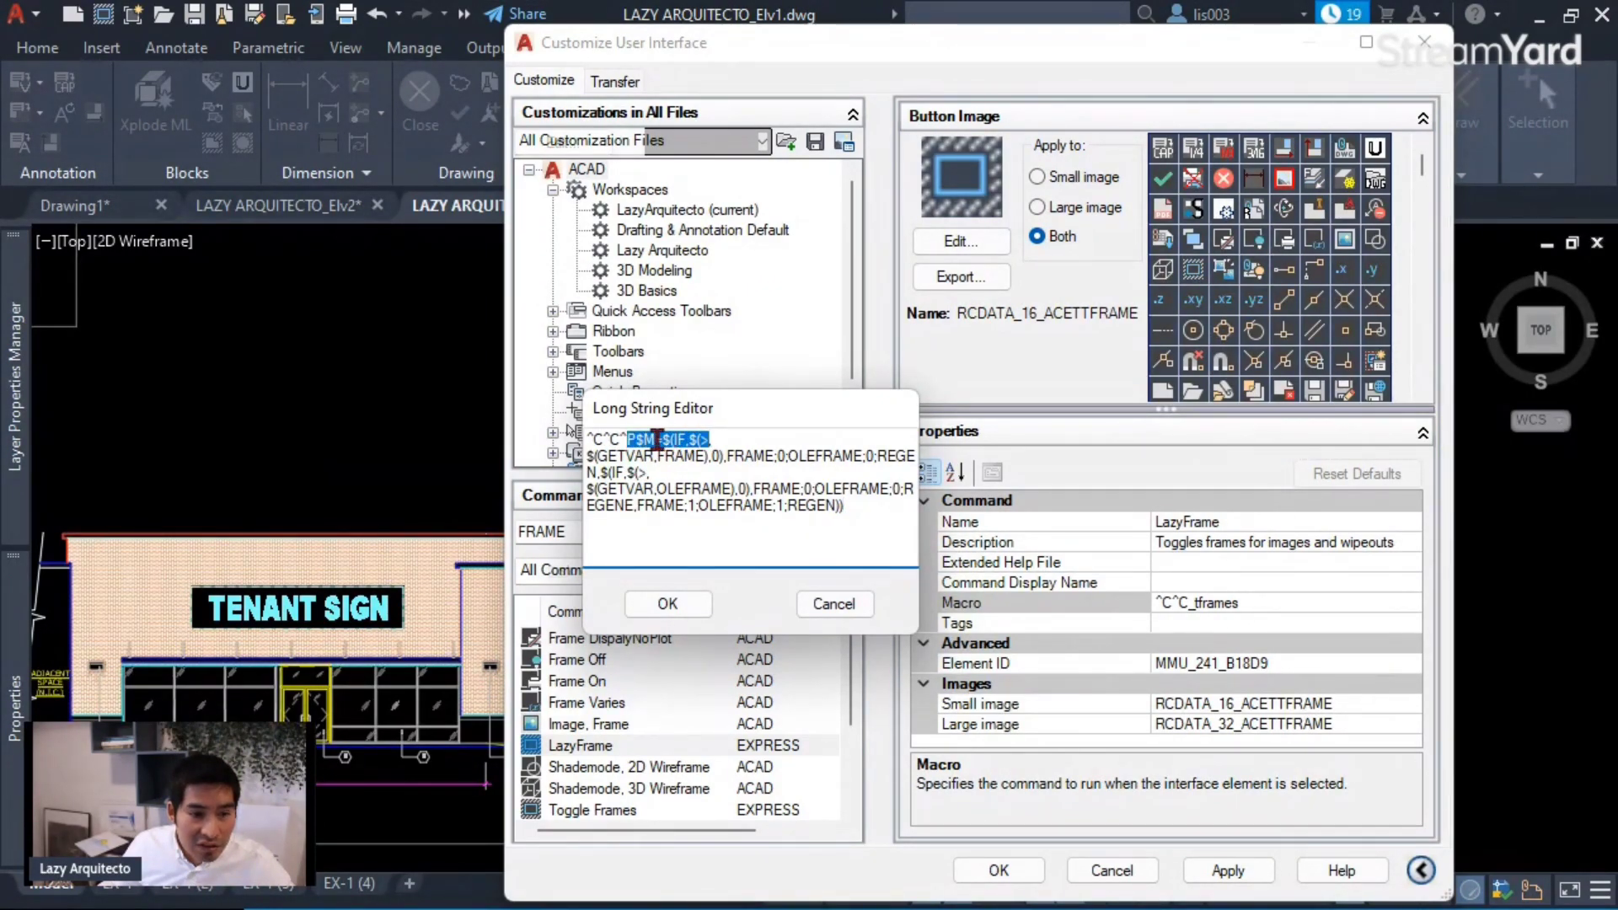
click(600, 455)
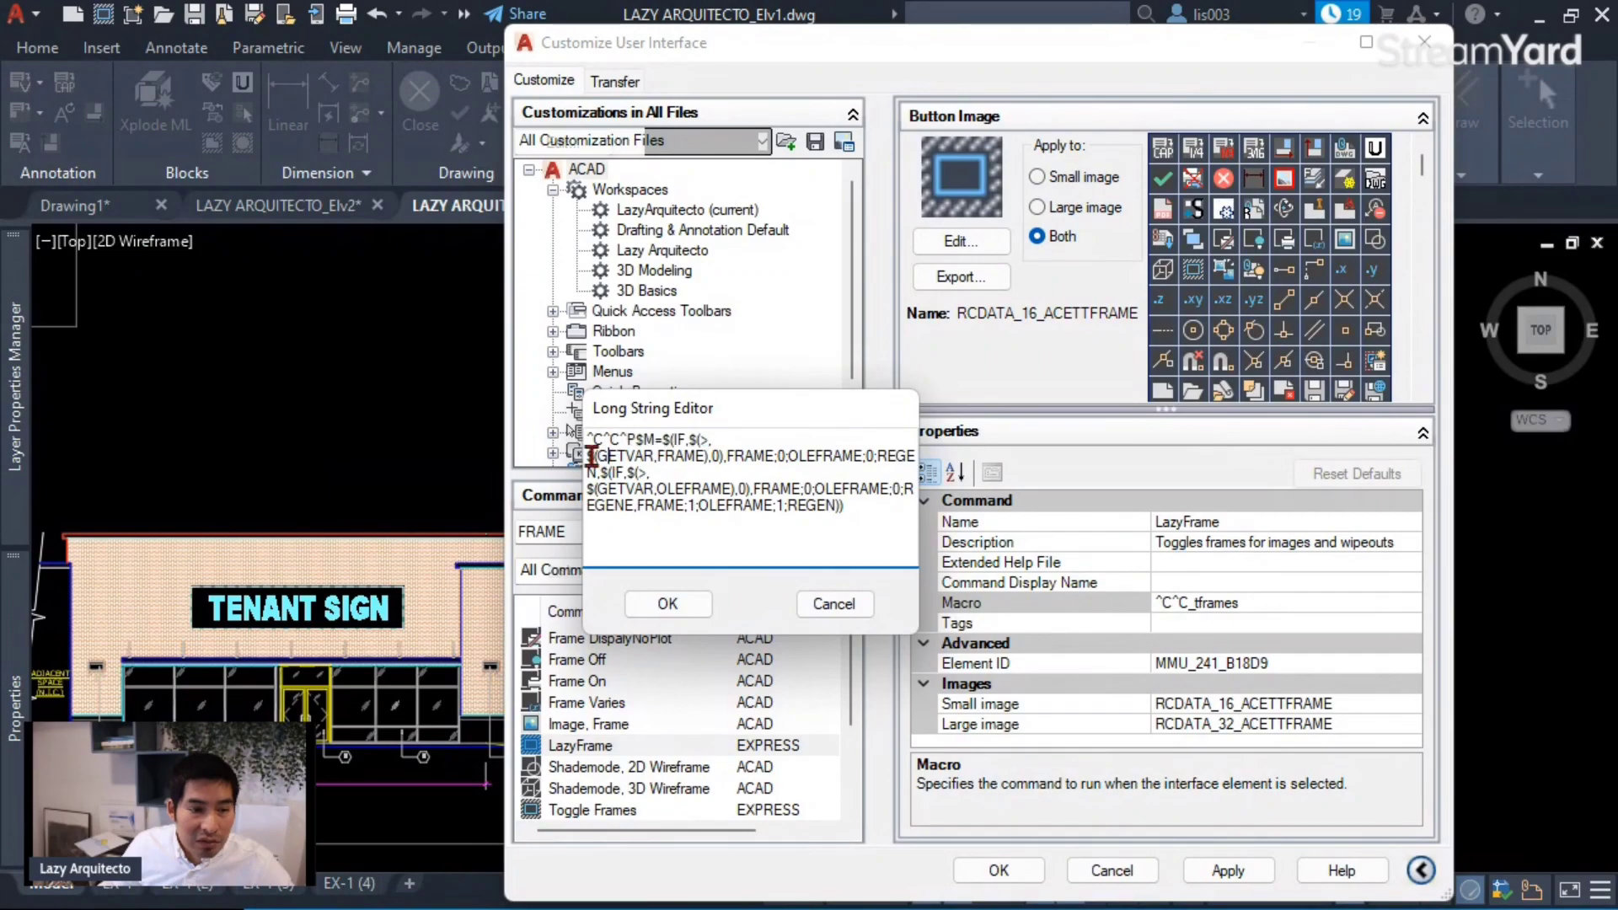
click(684, 439)
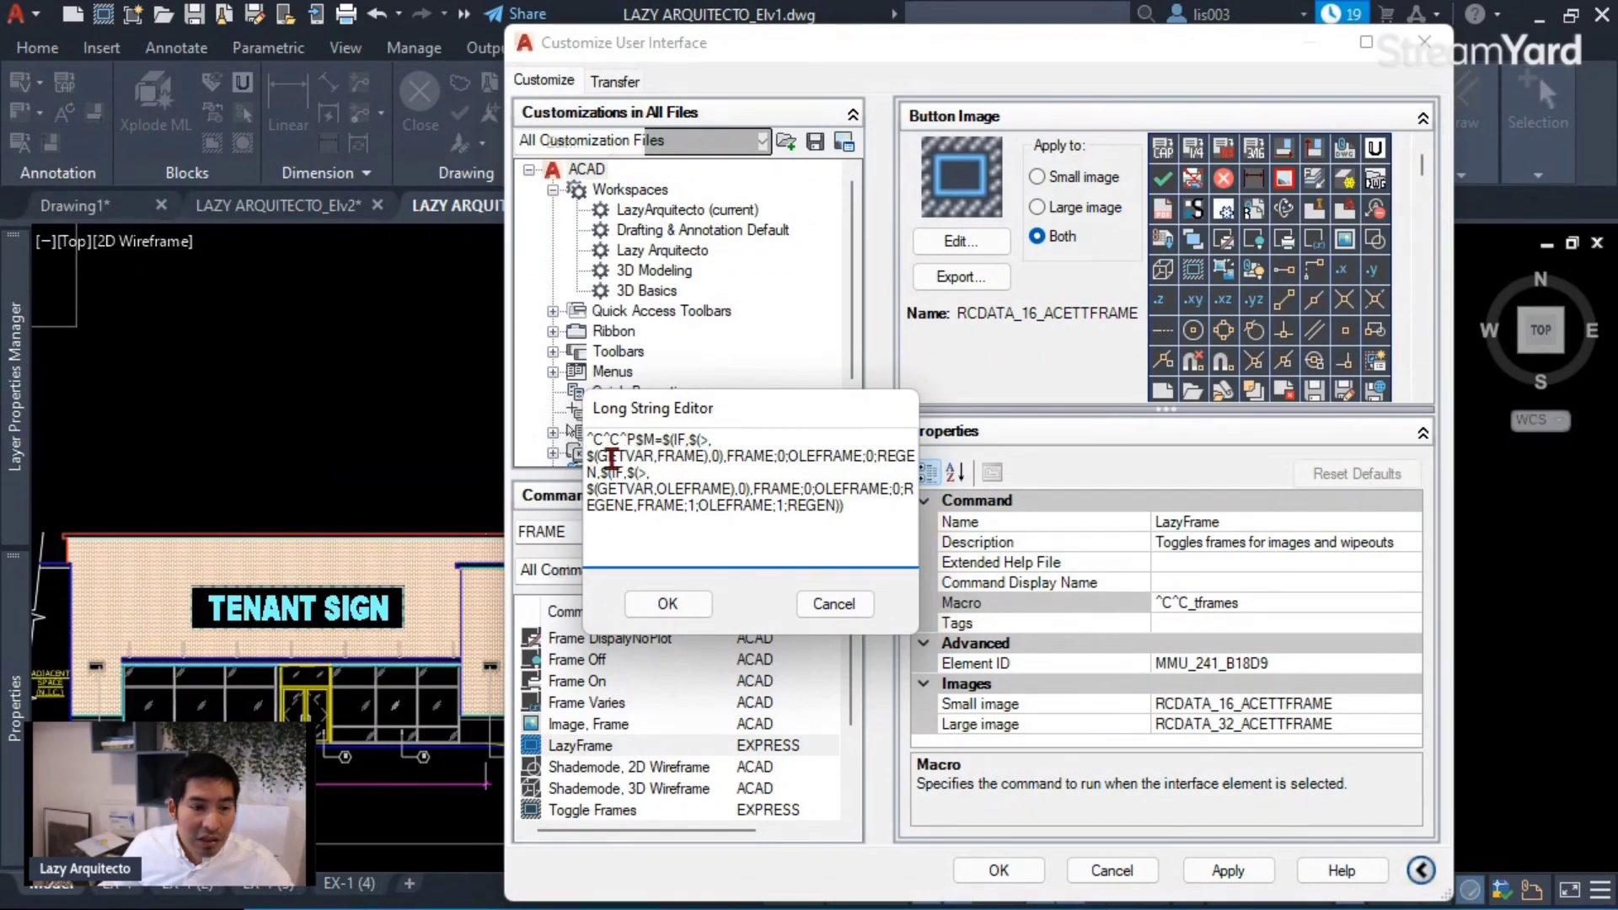
drag(608, 456, 665, 456)
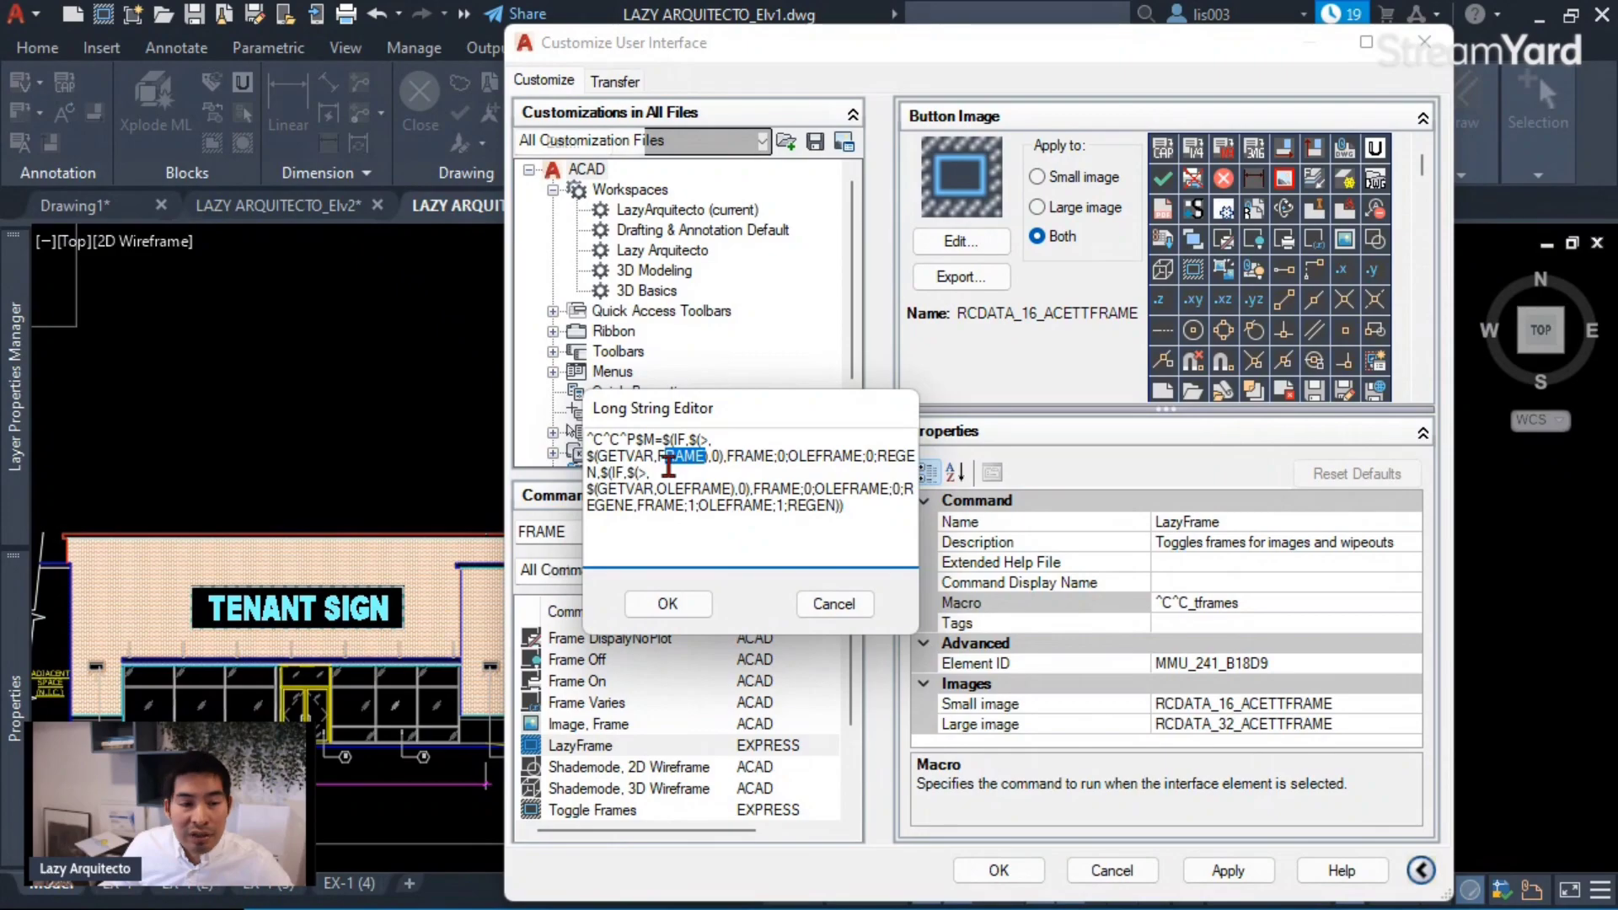
click(704, 437)
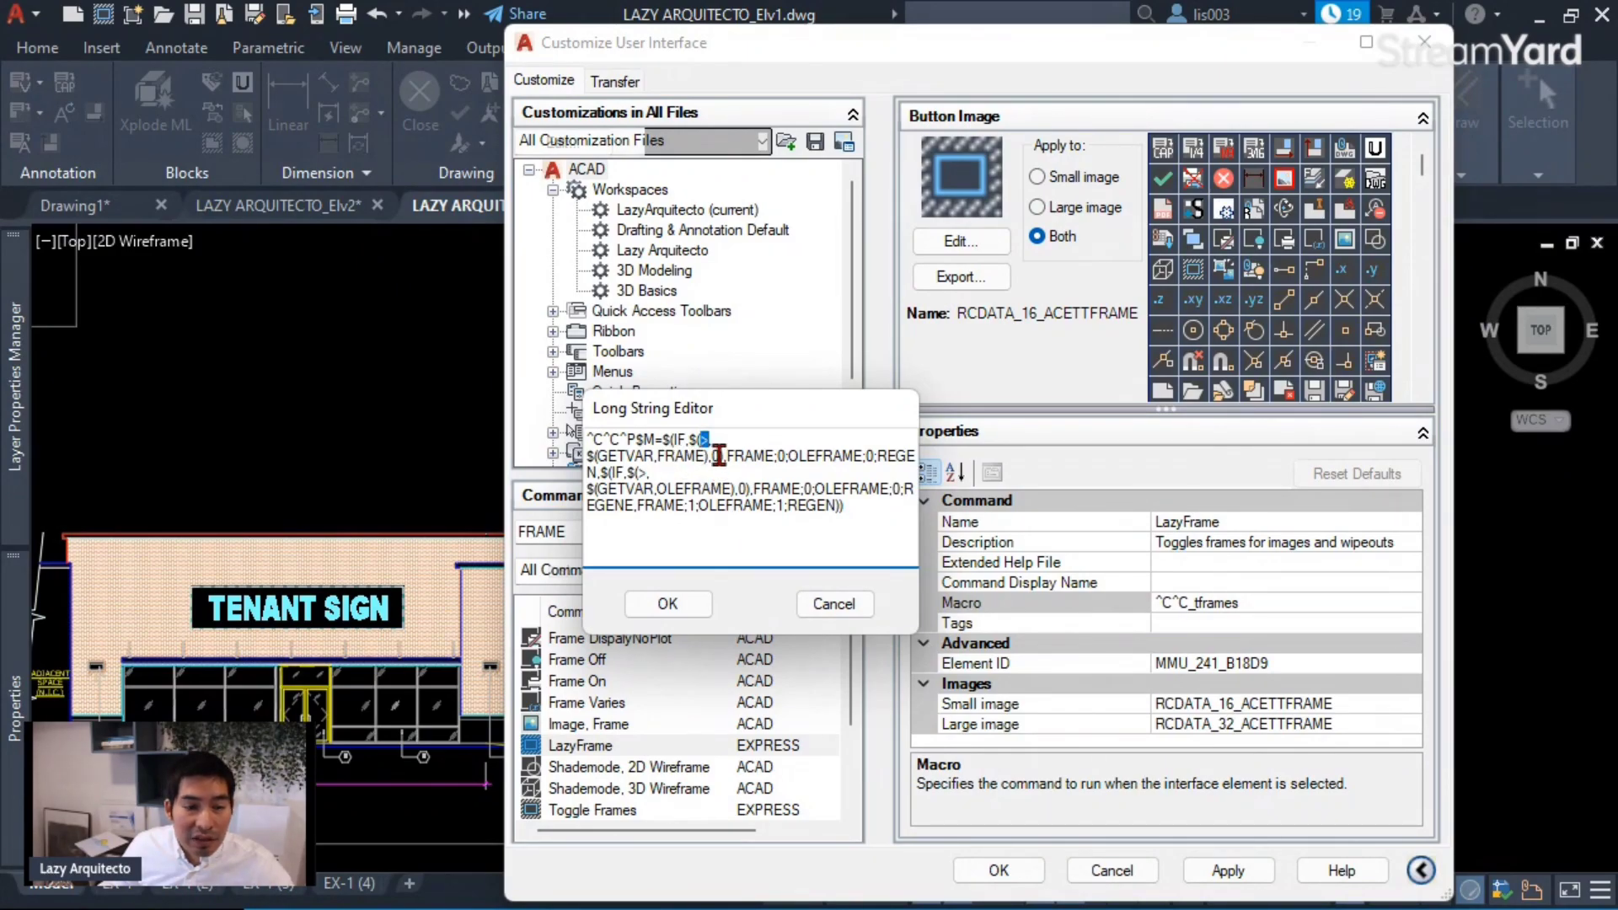
drag(726, 455, 608, 473)
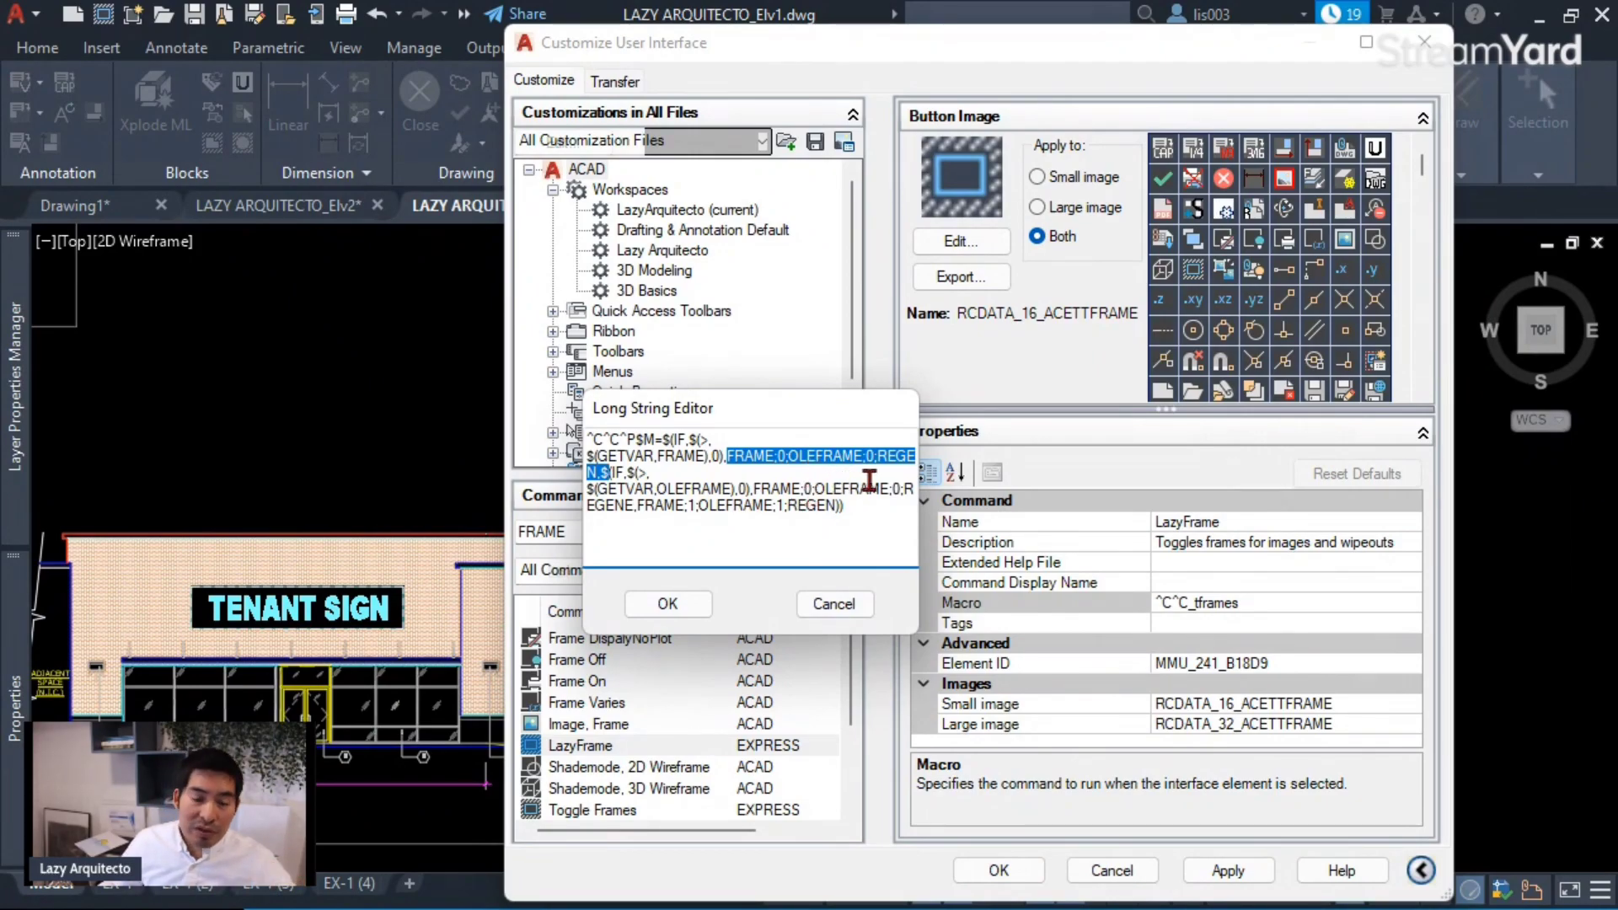
click(709, 492)
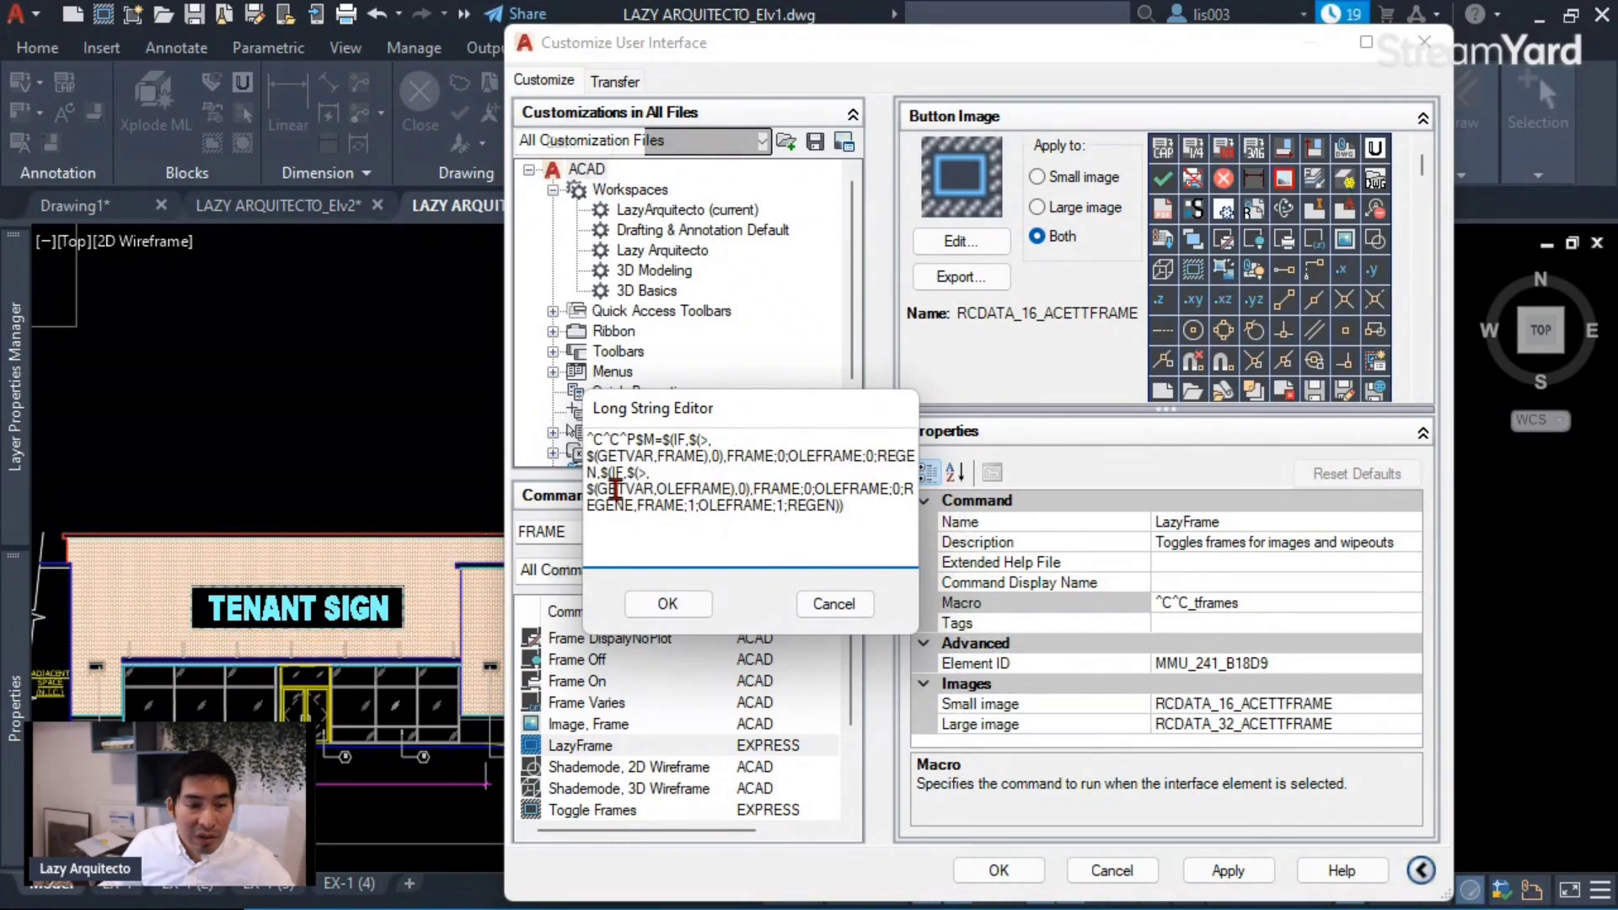
drag(612, 493, 668, 489)
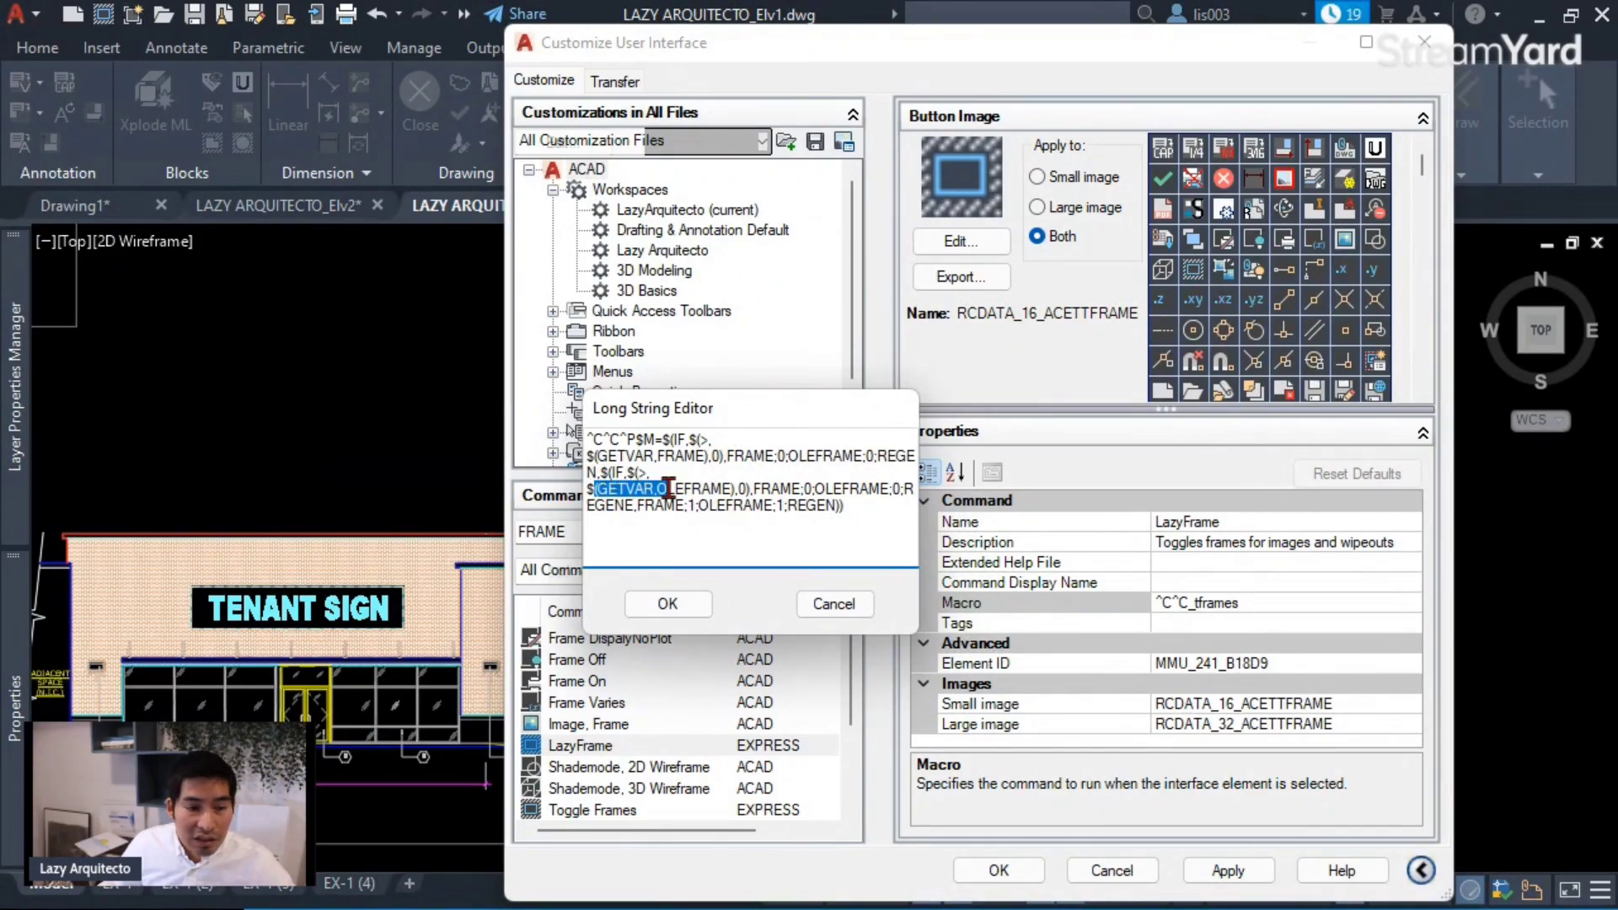
click(745, 489)
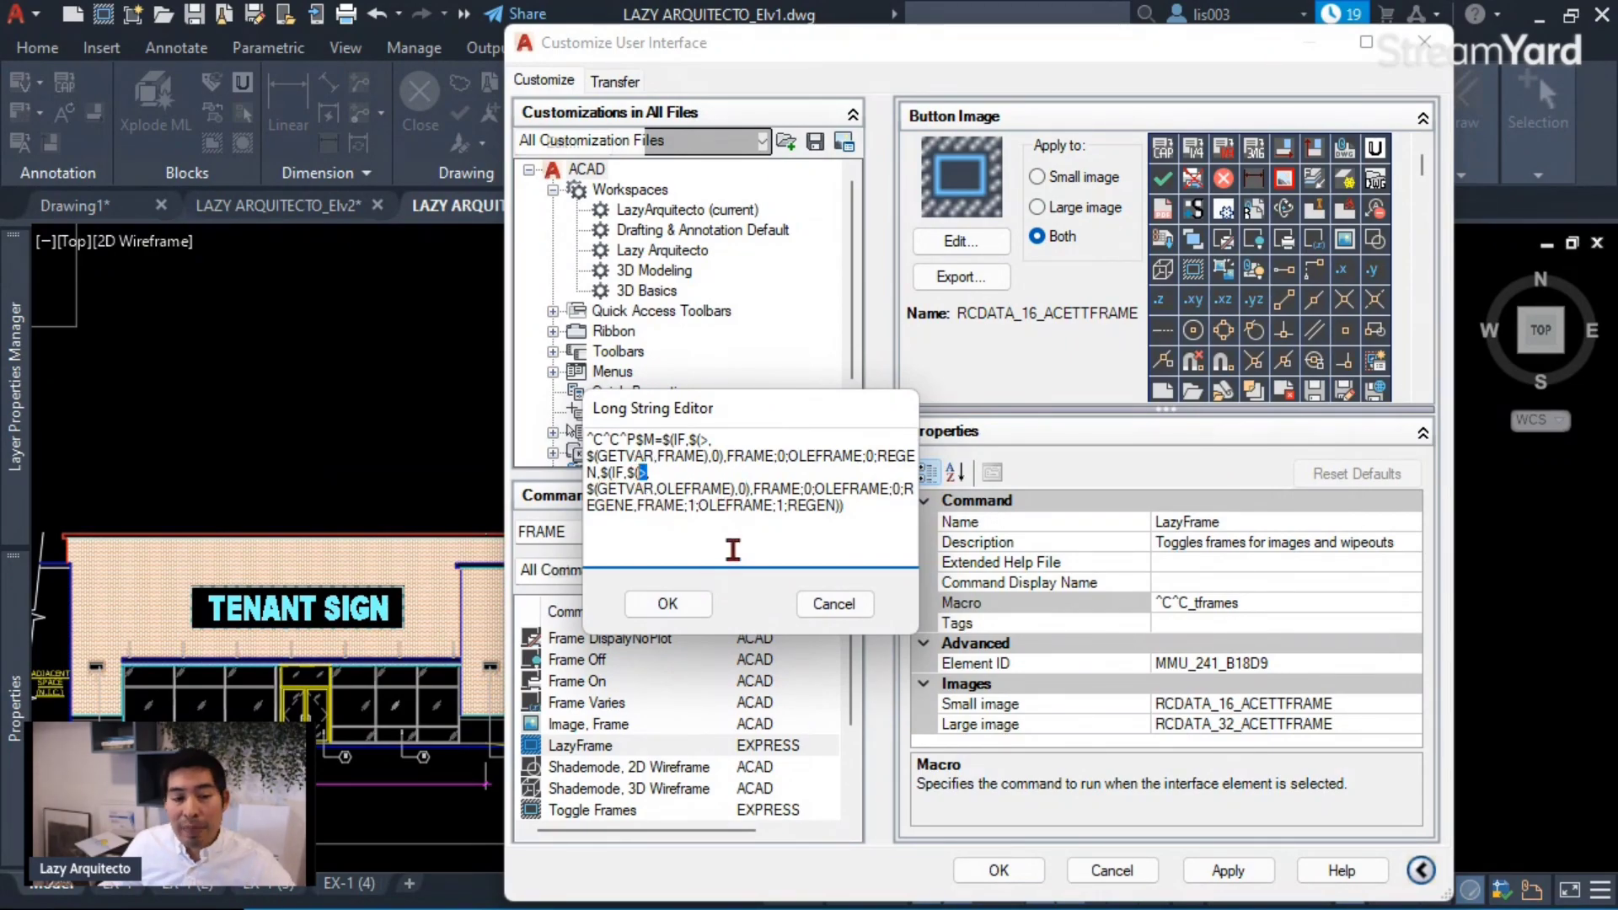
drag(764, 487, 824, 497)
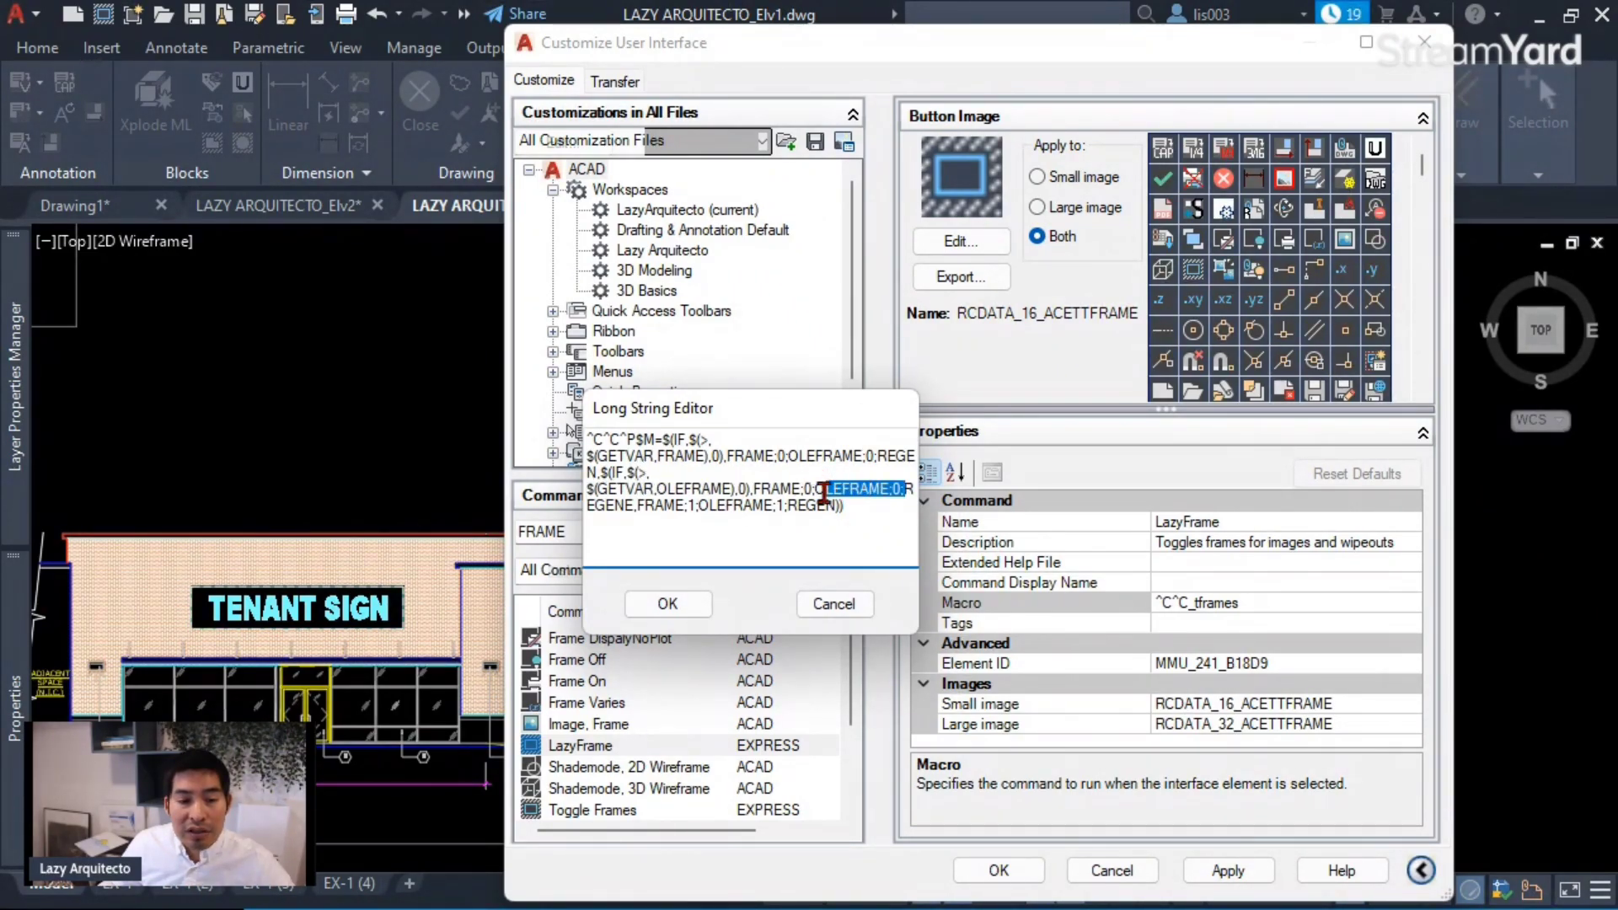
- Remove the extra trailing E from the REGEN command in the nested IF's true branch
click(633, 506)
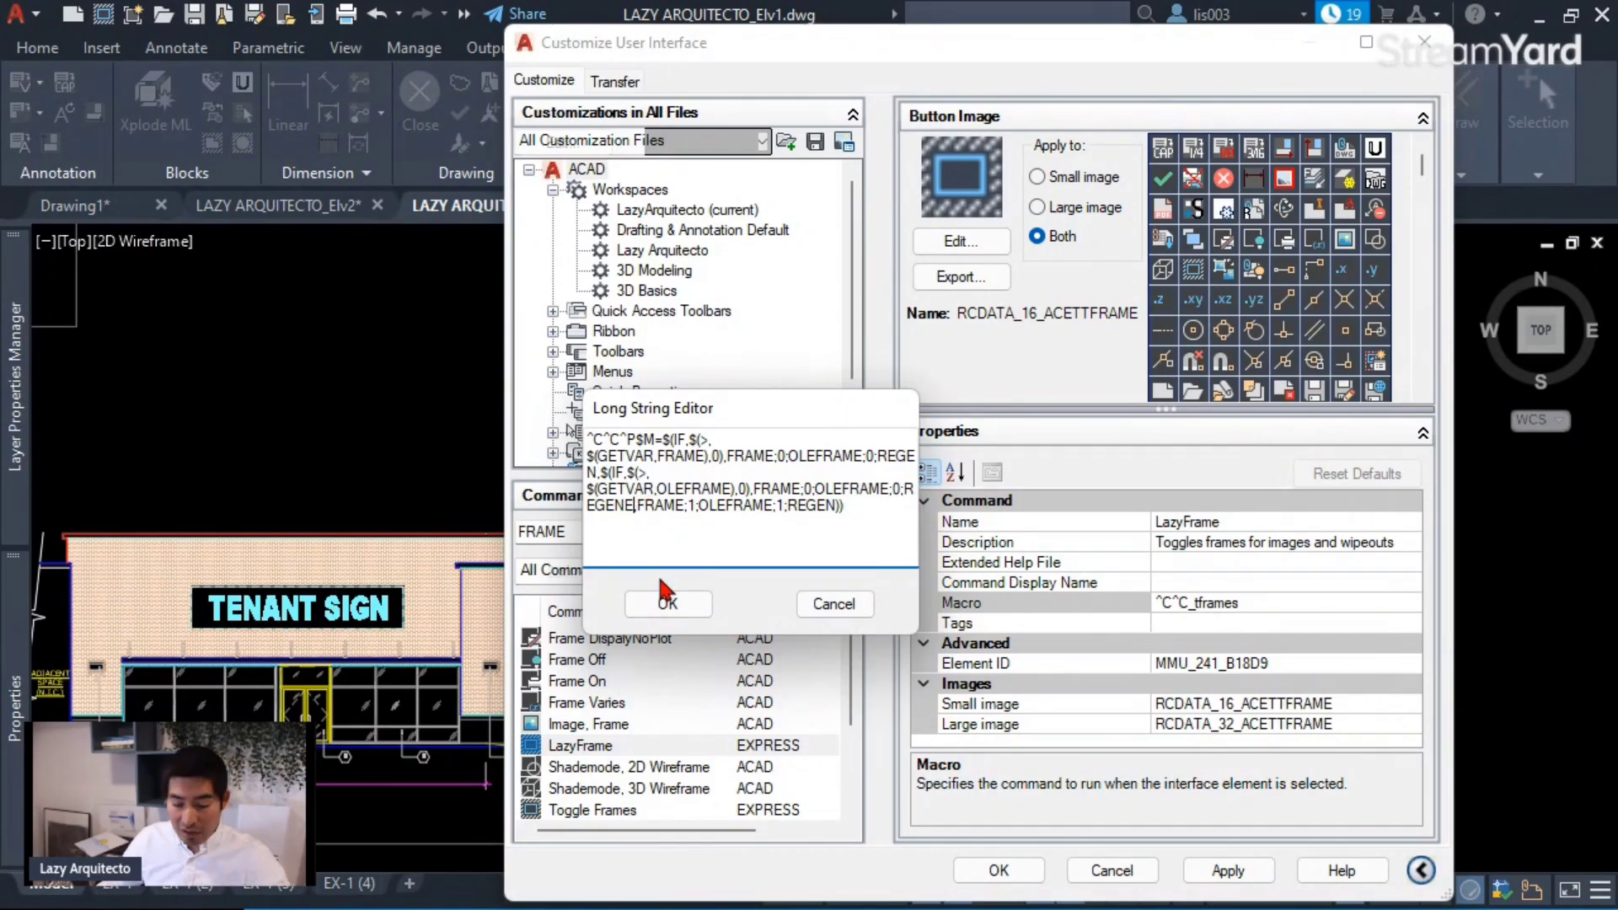
key(BackSpace)
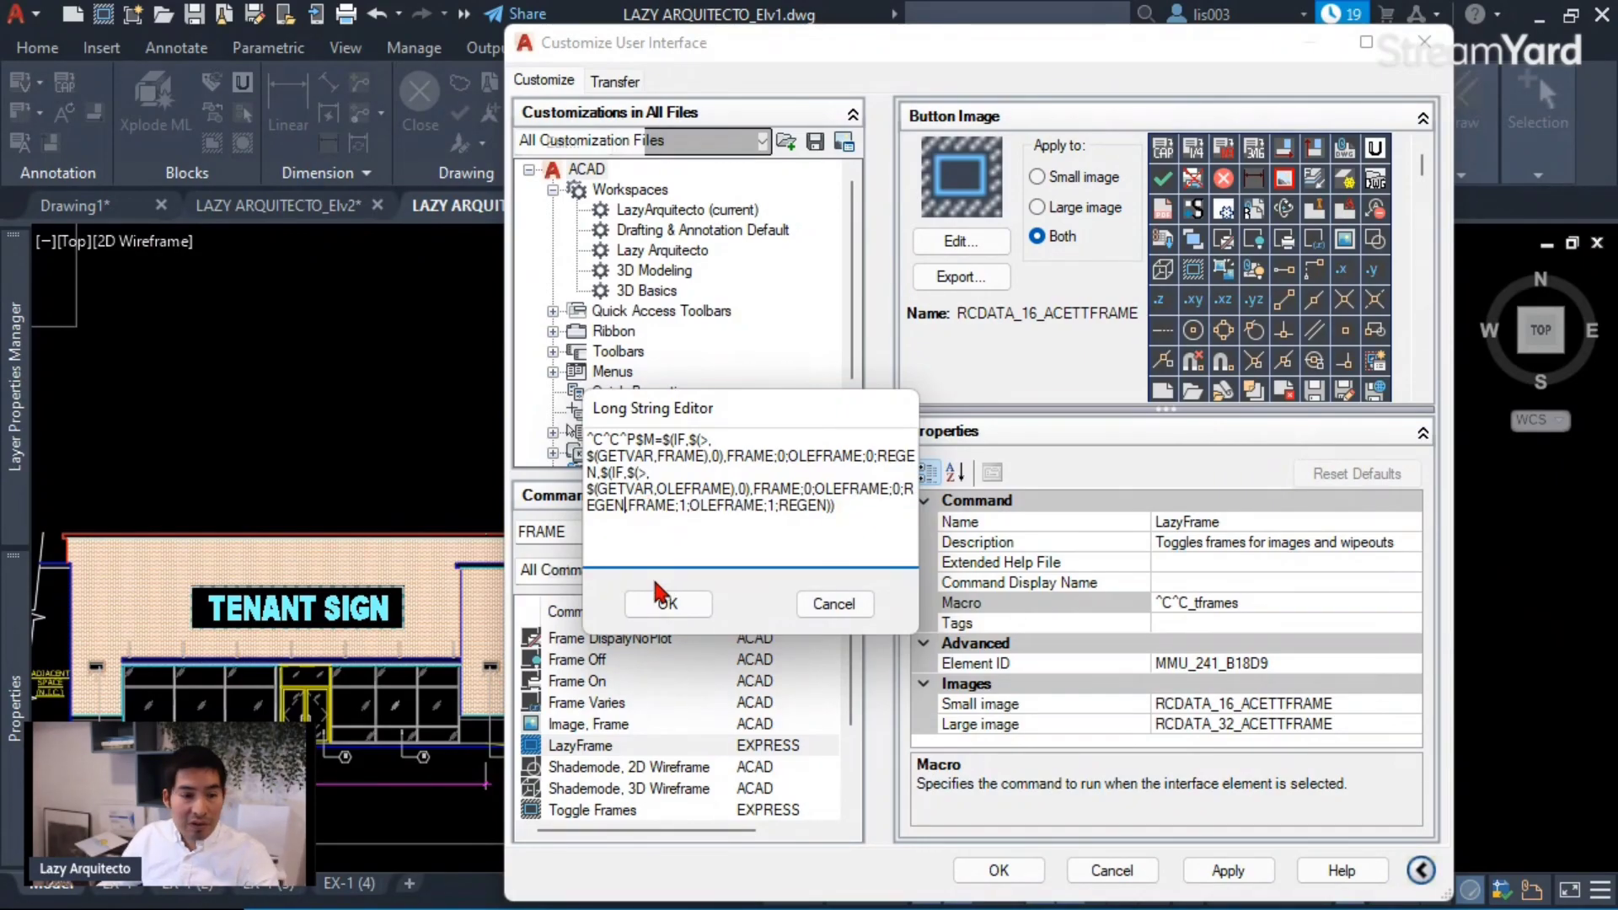
- Check the macro's final FRAME;1;OLEFRAME;1;REGEN branch, accept the LazyFrame macro and apply the interface customization
drag(633, 508, 827, 505)
click(669, 508)
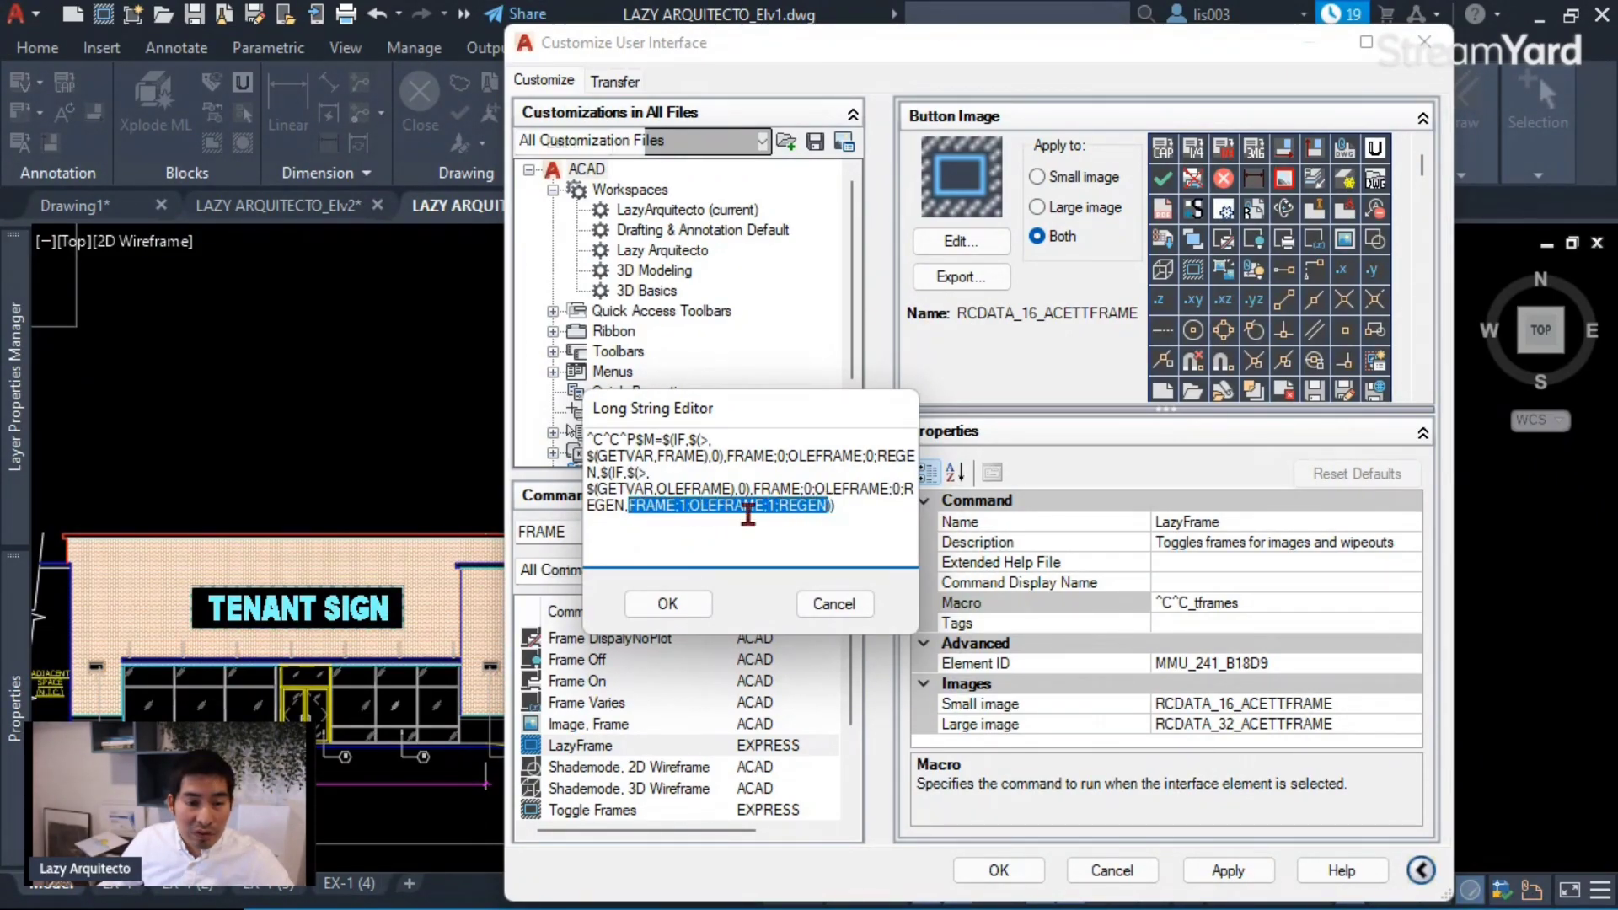
click(689, 508)
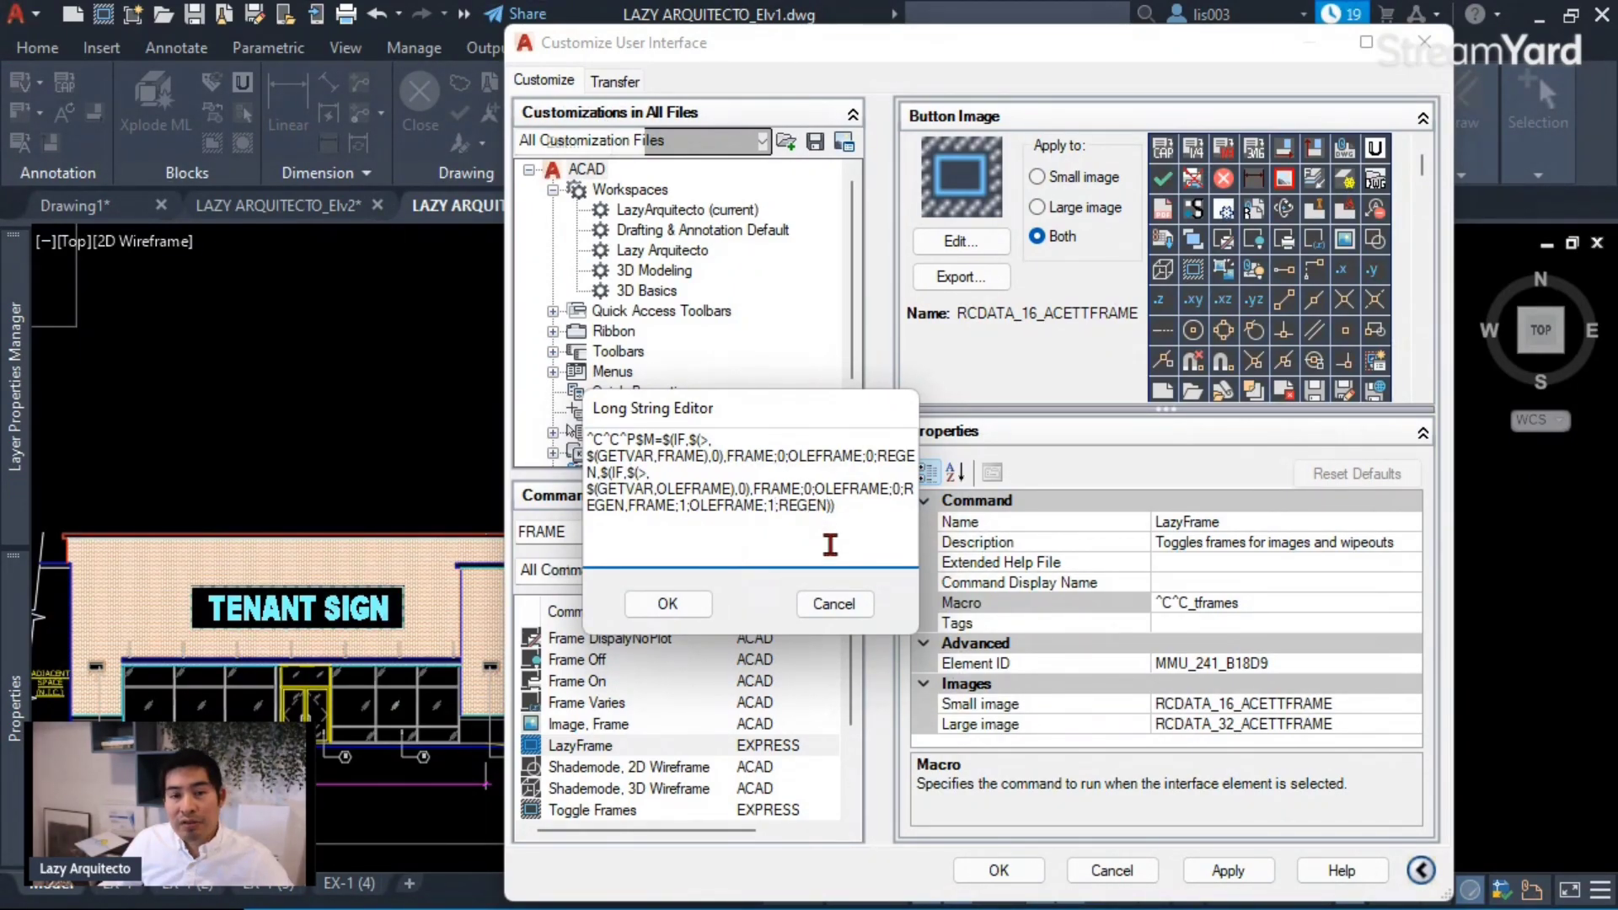
click(665, 604)
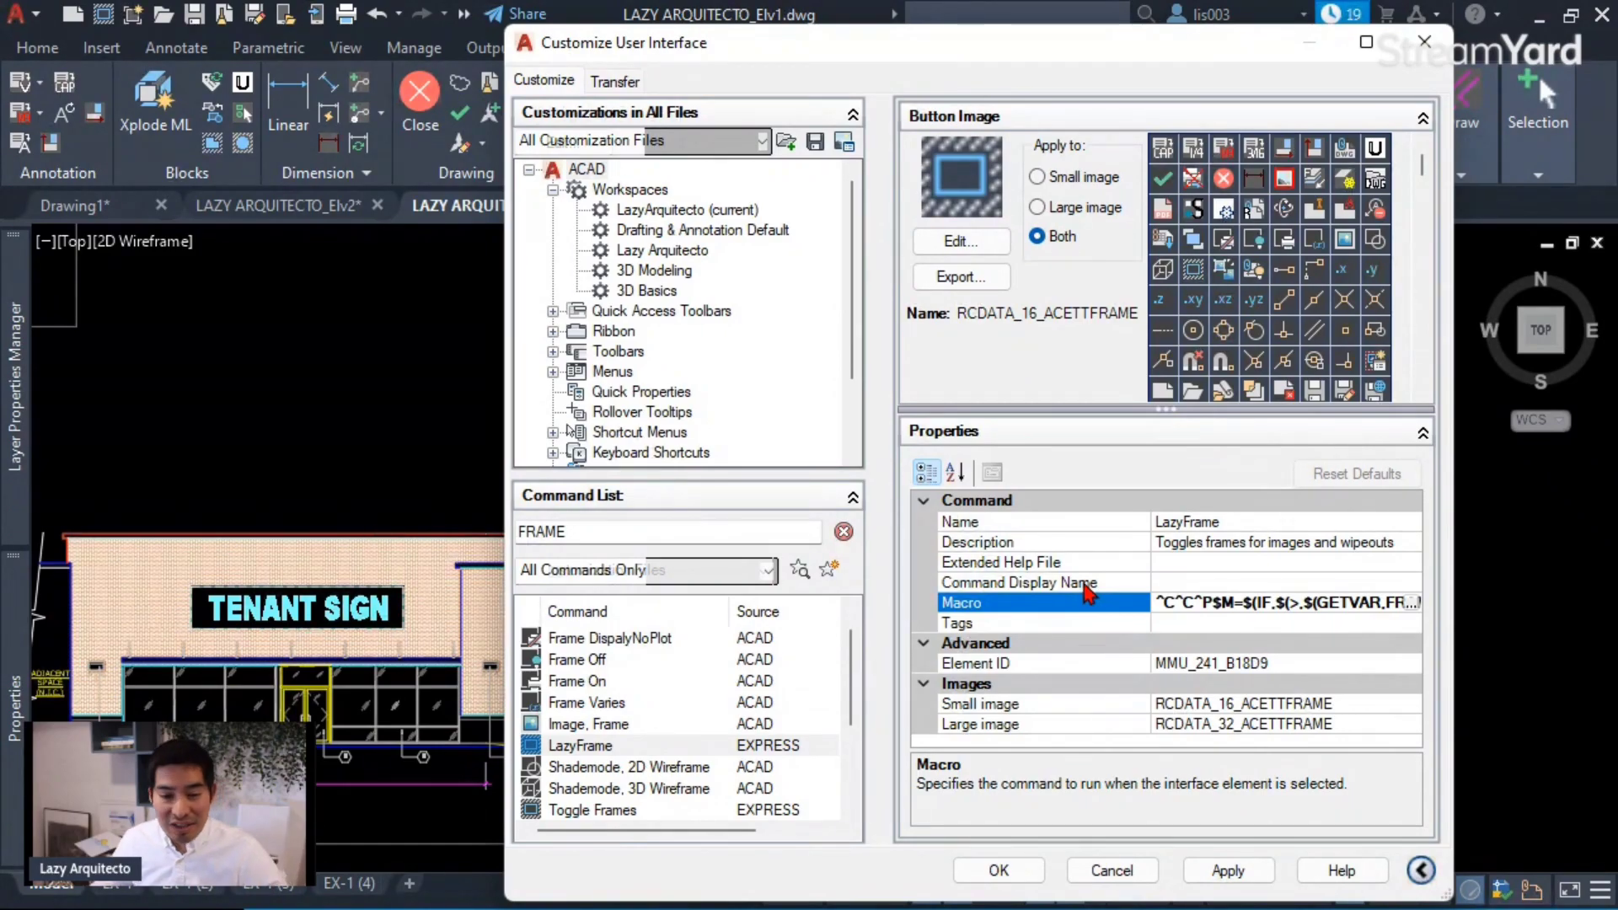
click(1221, 873)
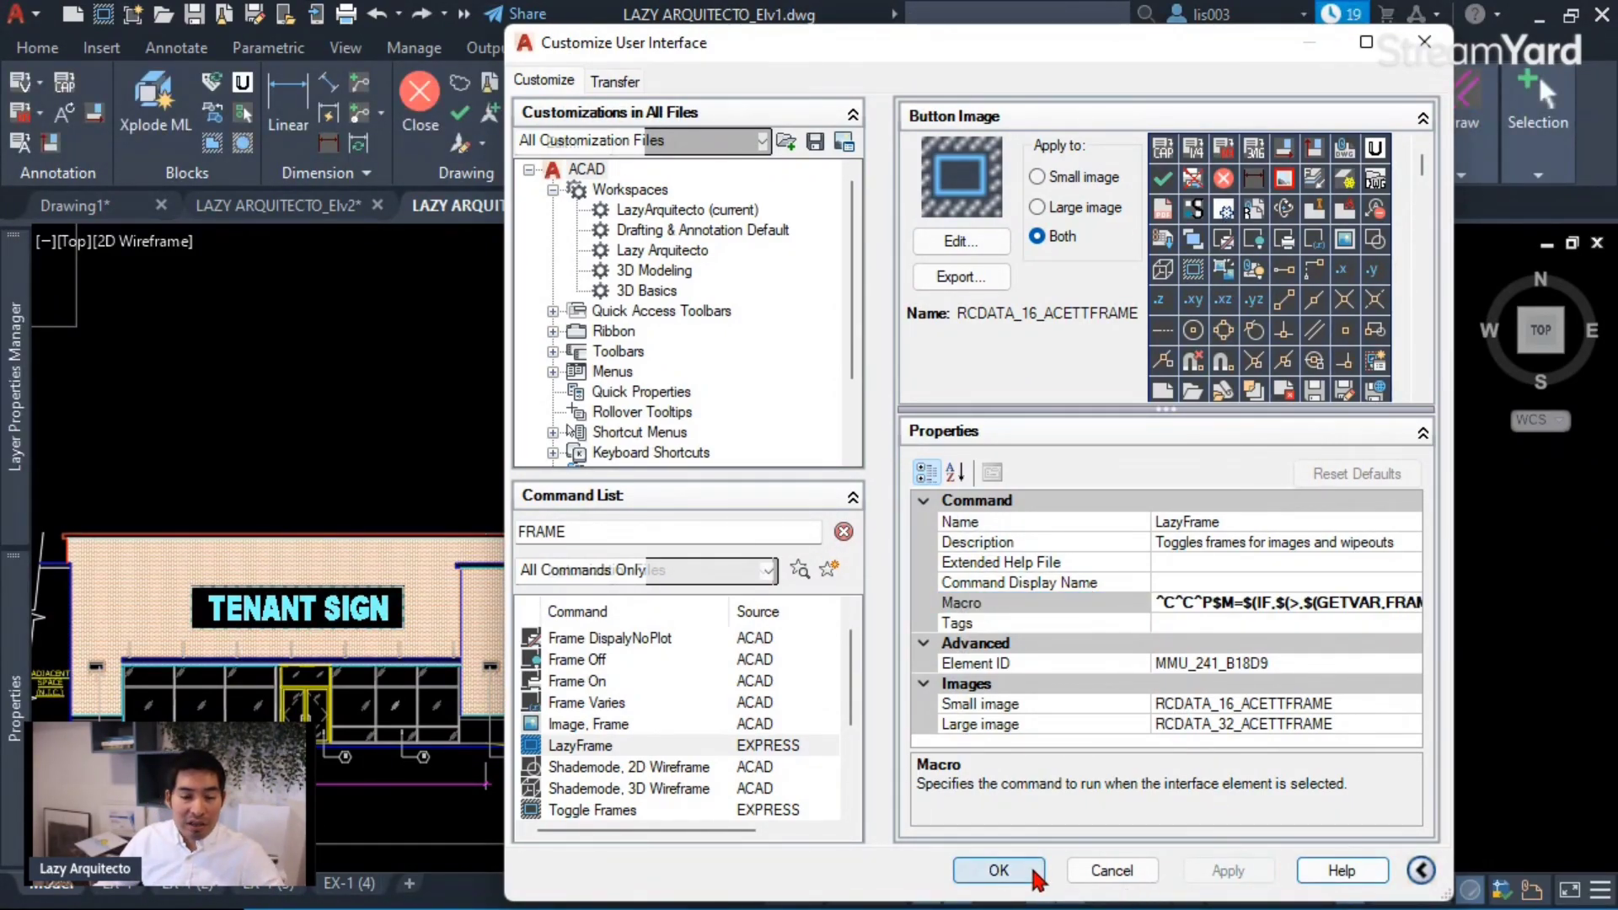
click(1036, 879)
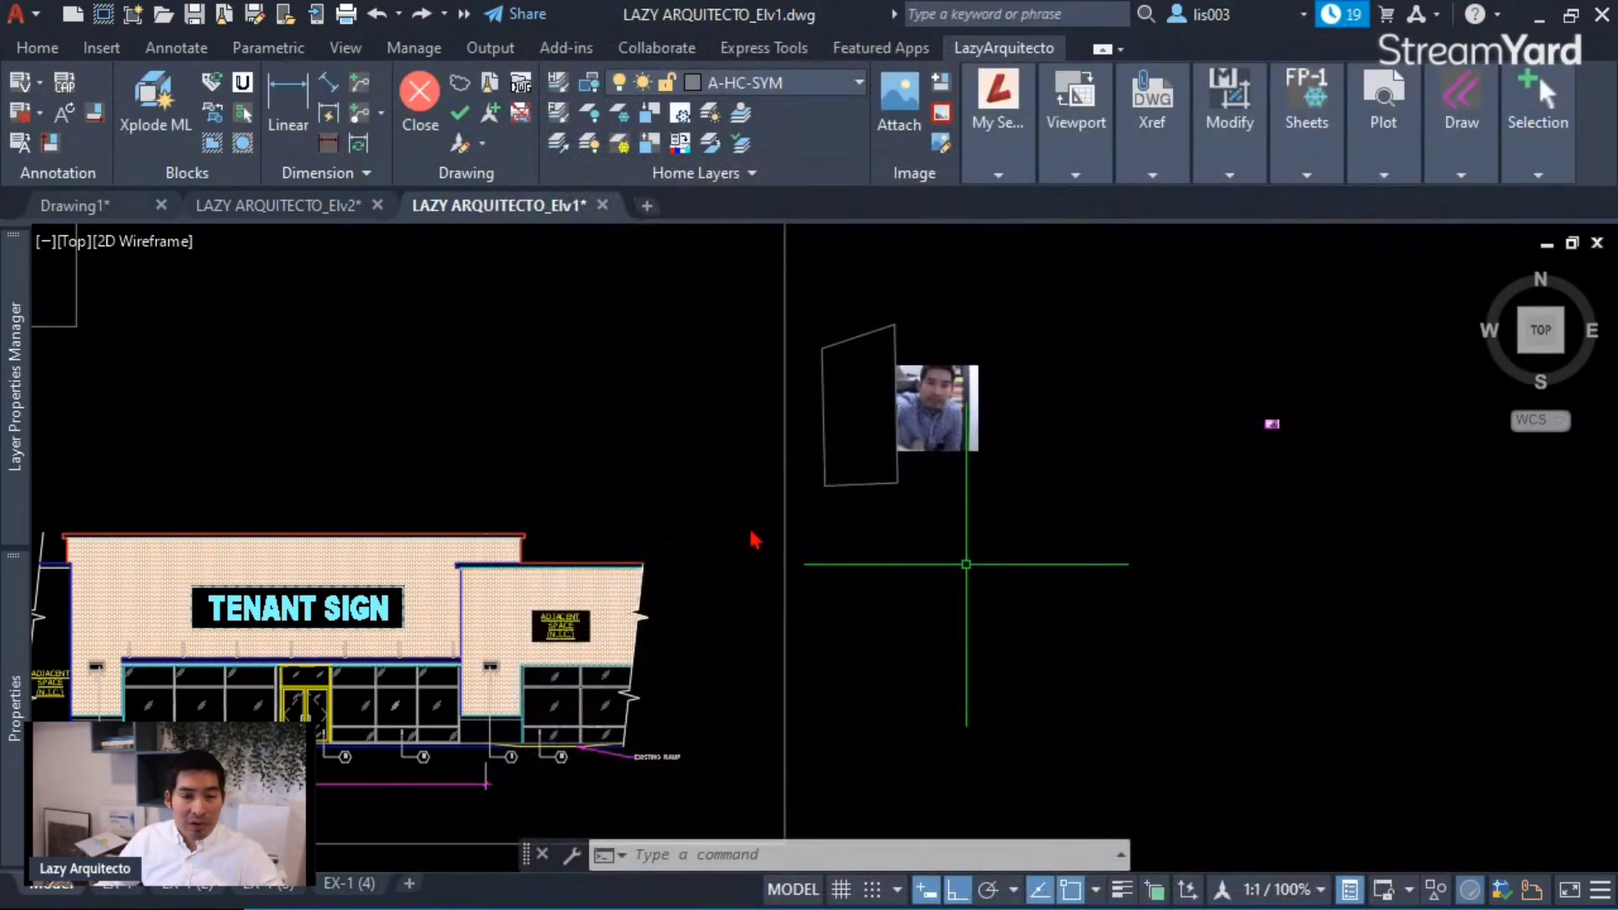
- Move the small OLE object horizontally so it sits just beside the attached photo
scroll(754, 540, down, 3)
scroll(974, 489, up, 3)
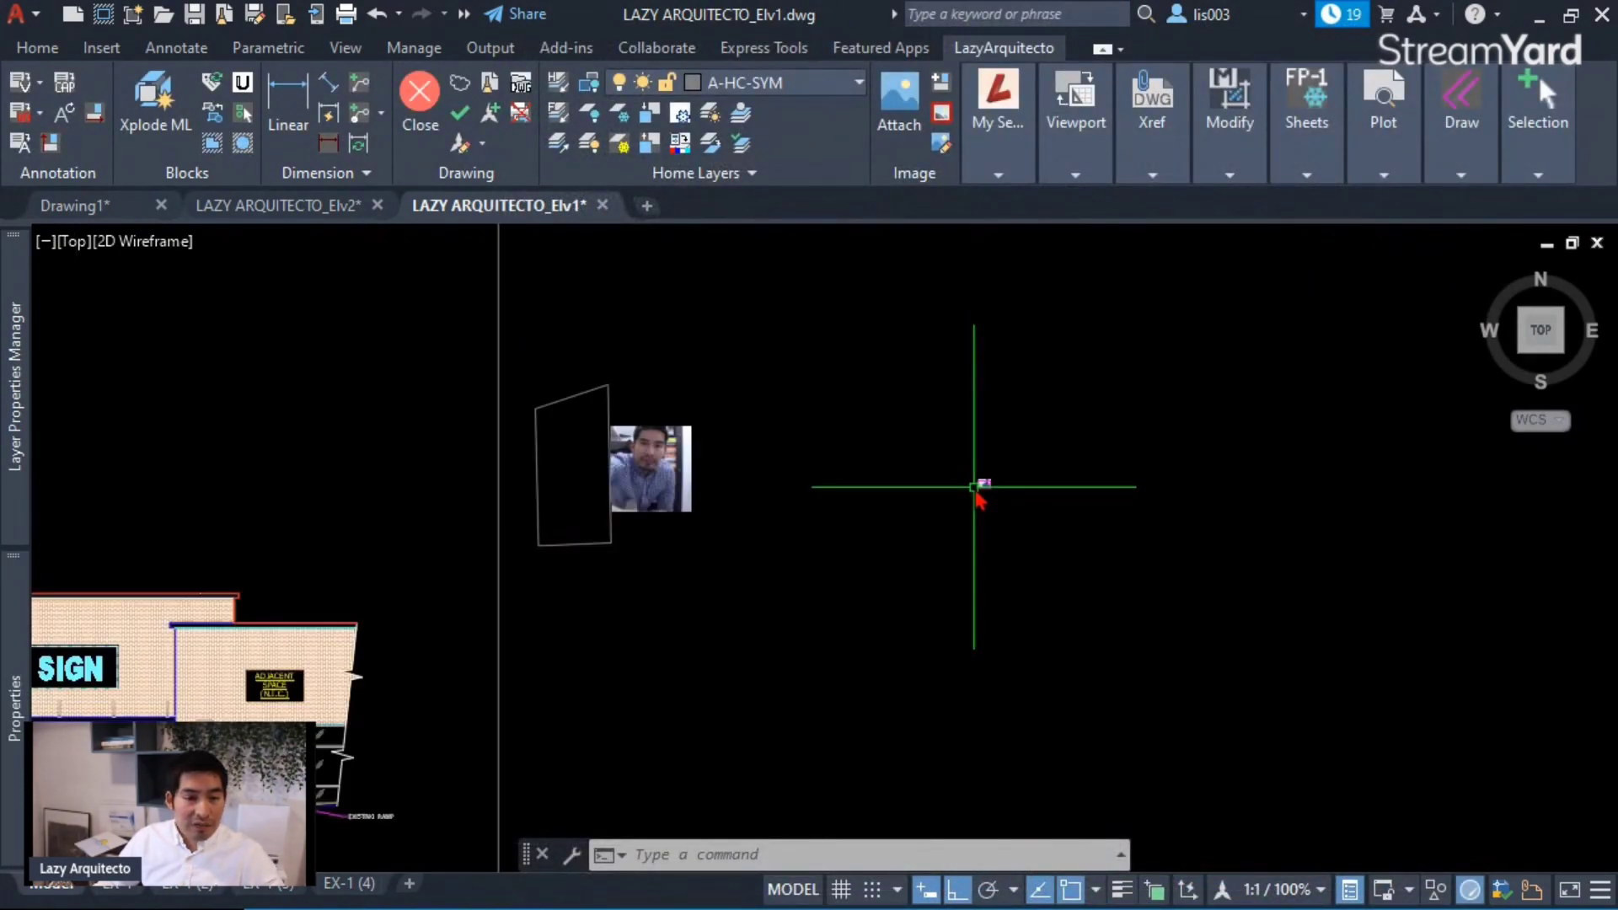
click(976, 486)
click(980, 496)
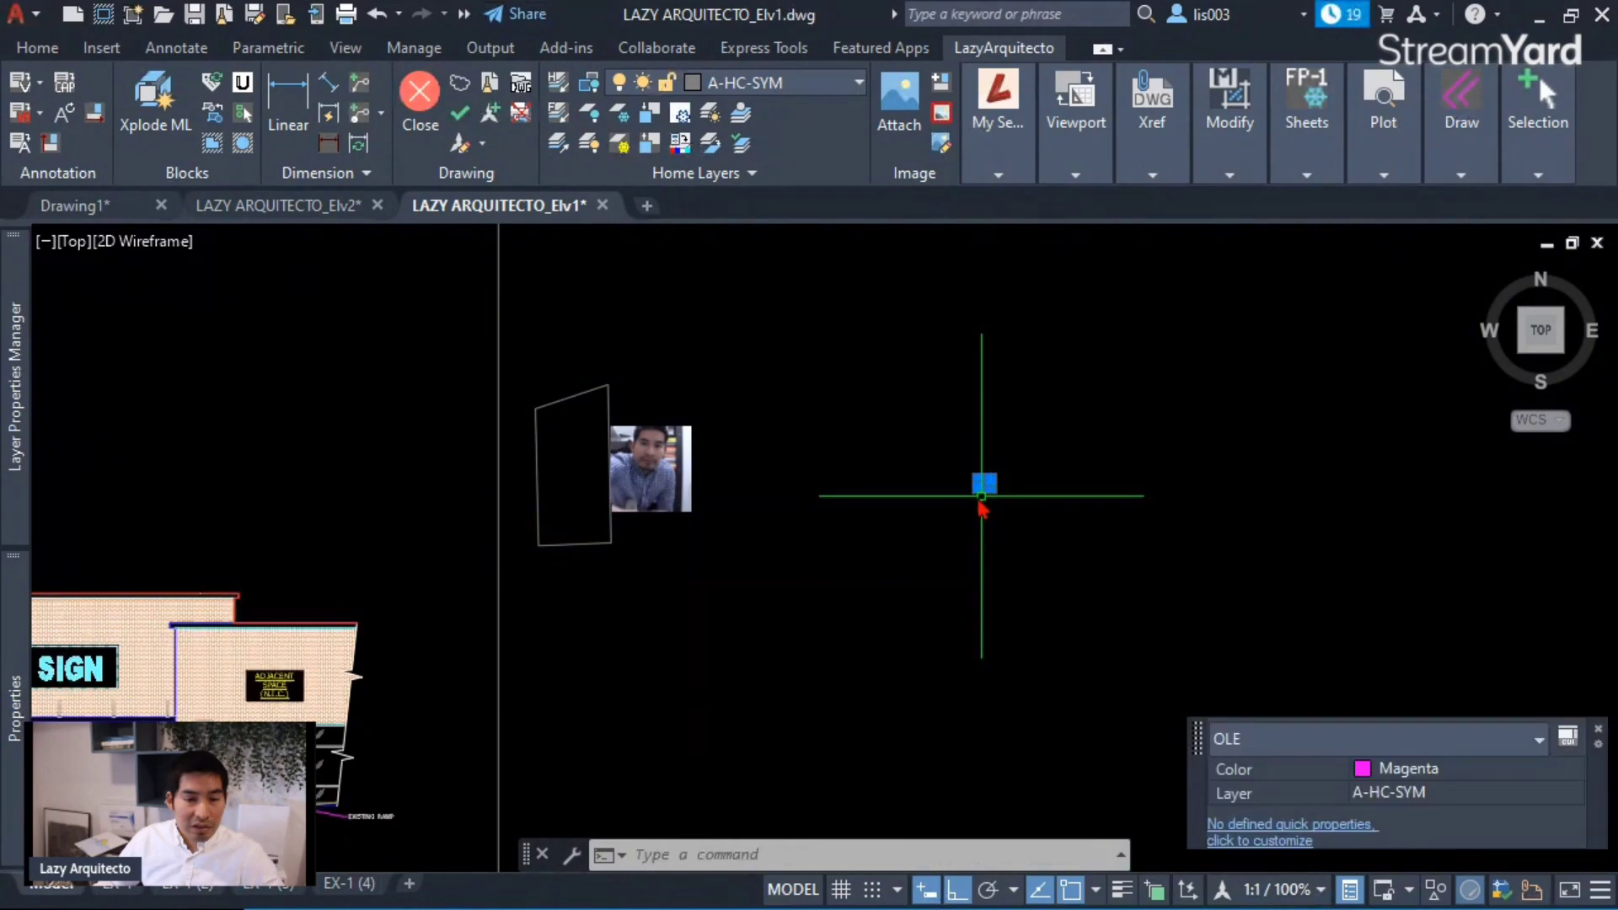
text(m)
key(space)
click(1008, 530)
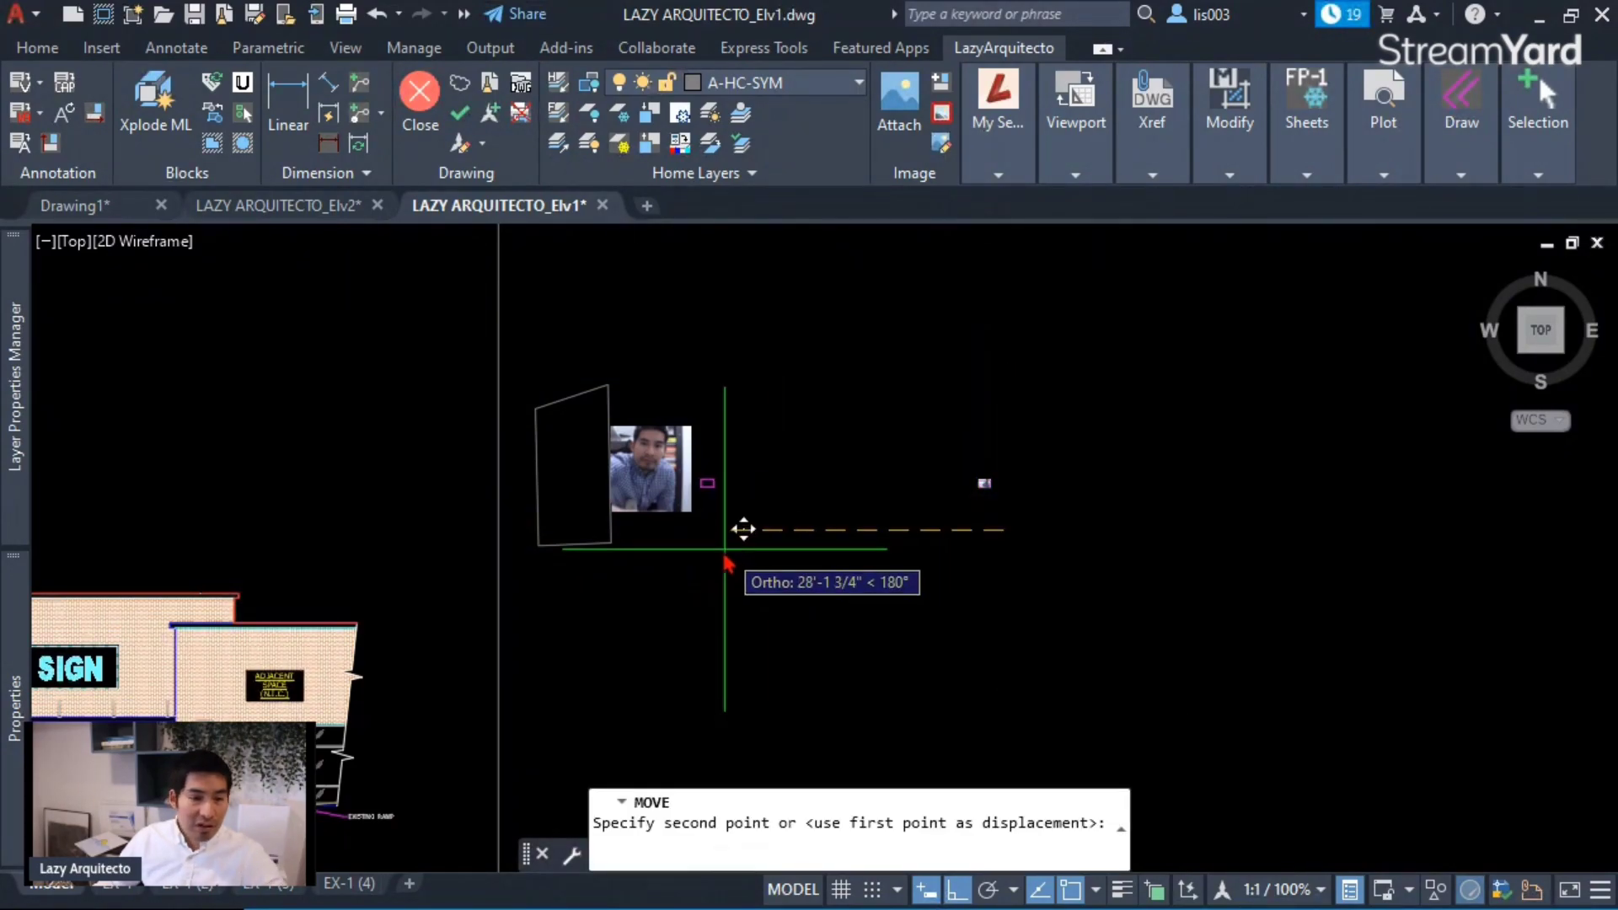
click(742, 539)
scroll(629, 396, up, 3)
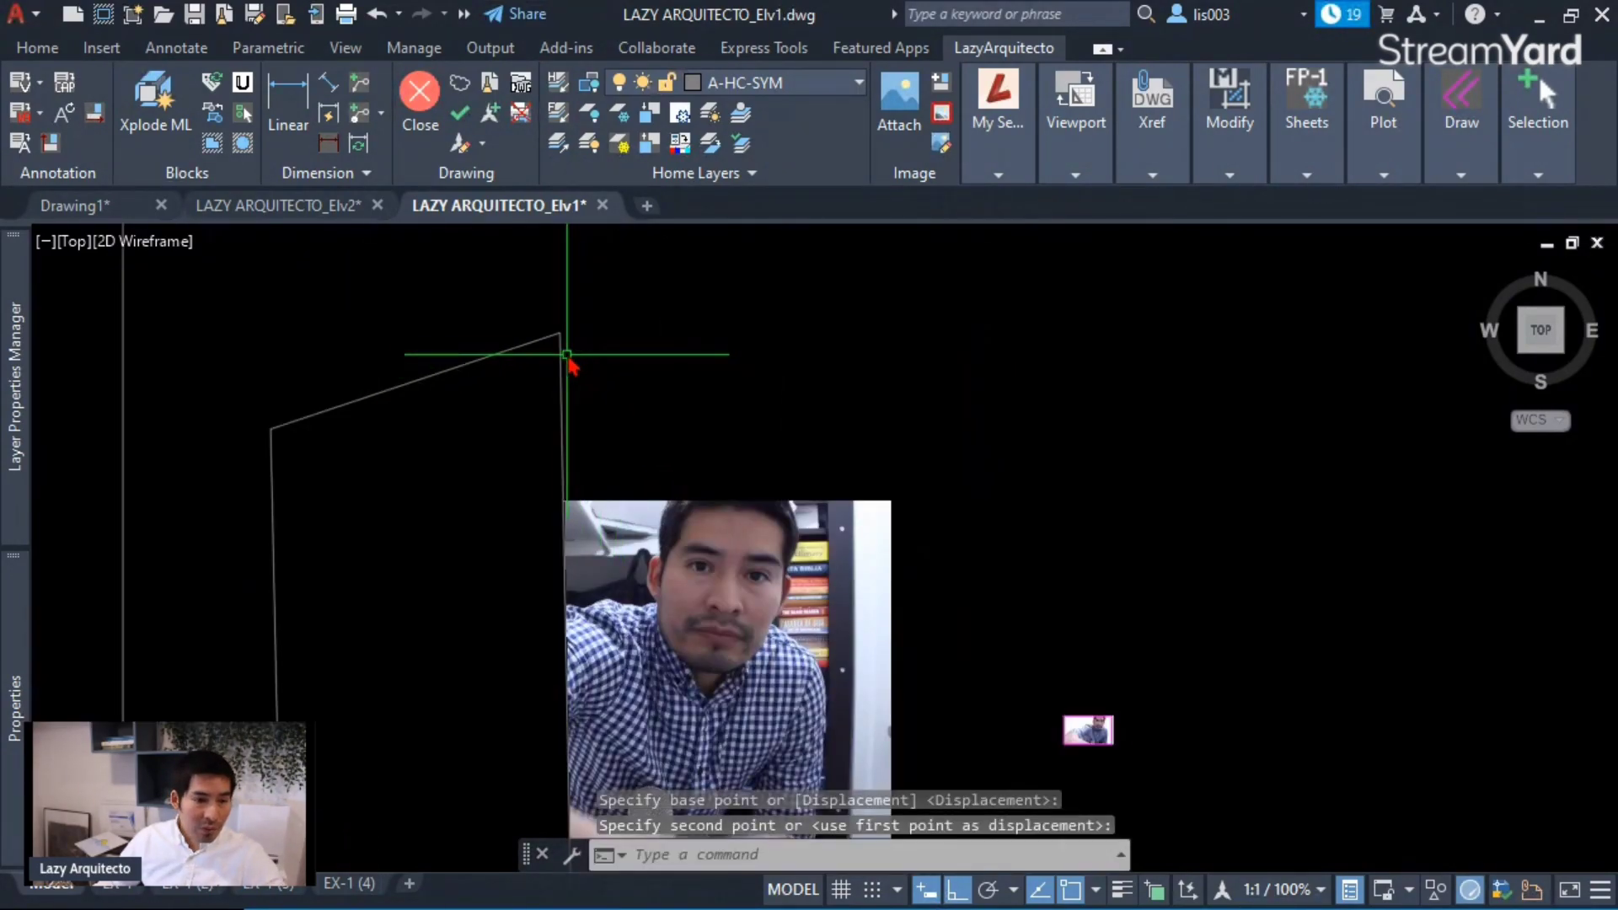
scroll(1025, 501, down, 3)
scroll(1029, 510, down, 3)
scroll(1043, 523, up, 5)
click(1057, 521)
scroll(1058, 516, down, 6)
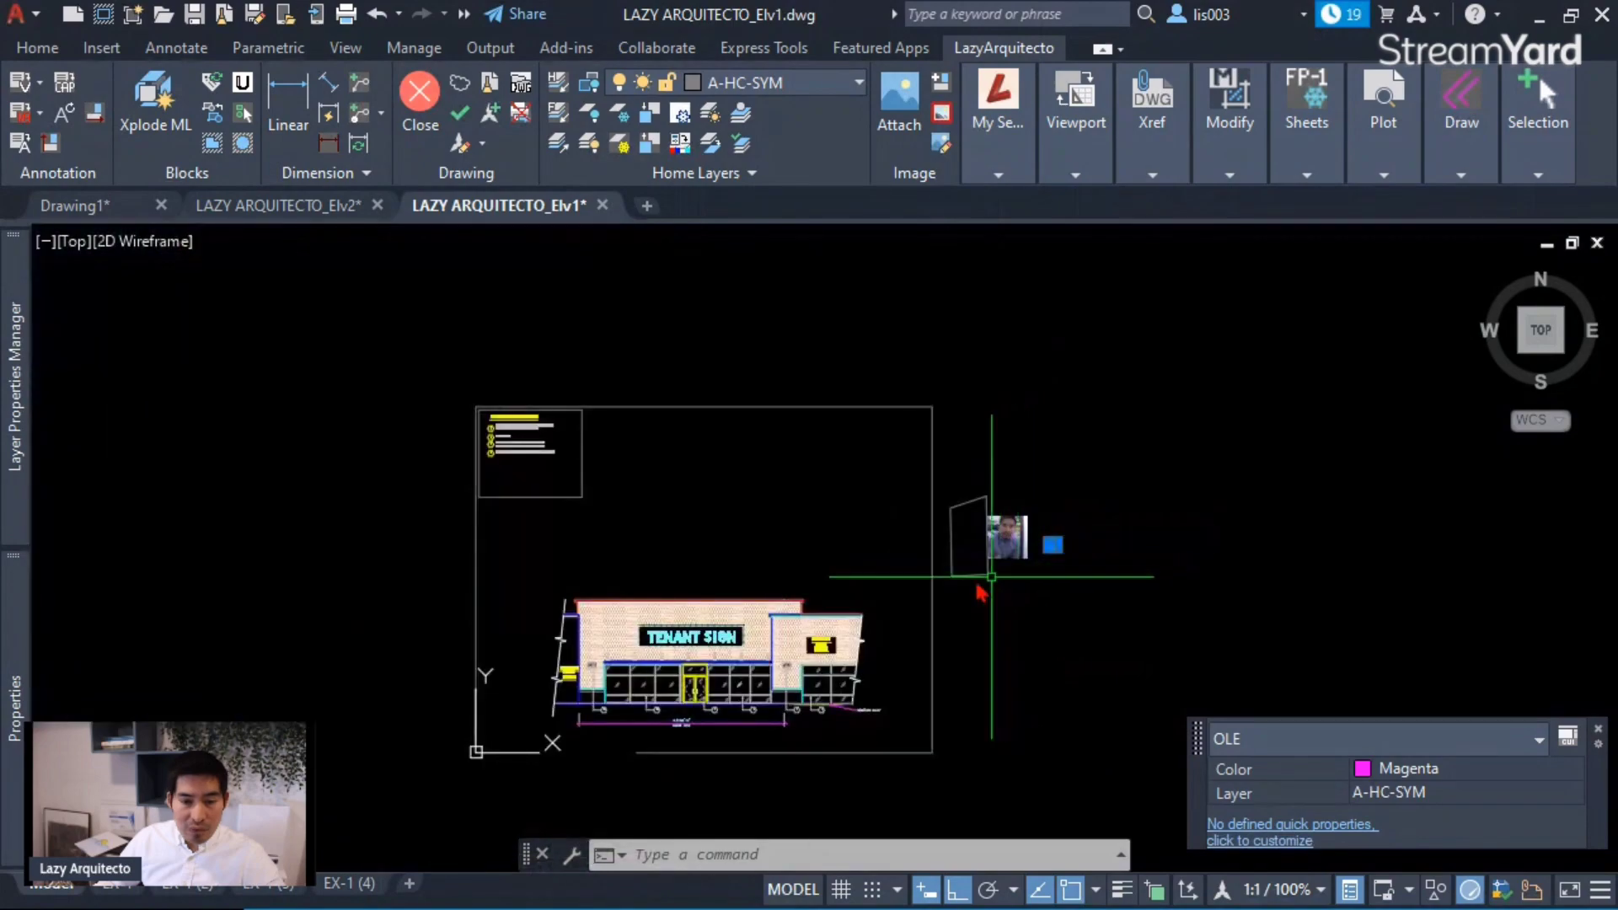
key(Escape)
- Move the external reference elevation horizontally so its frame sits right next to the OLE object
click(1086, 548)
text(m)
key(space)
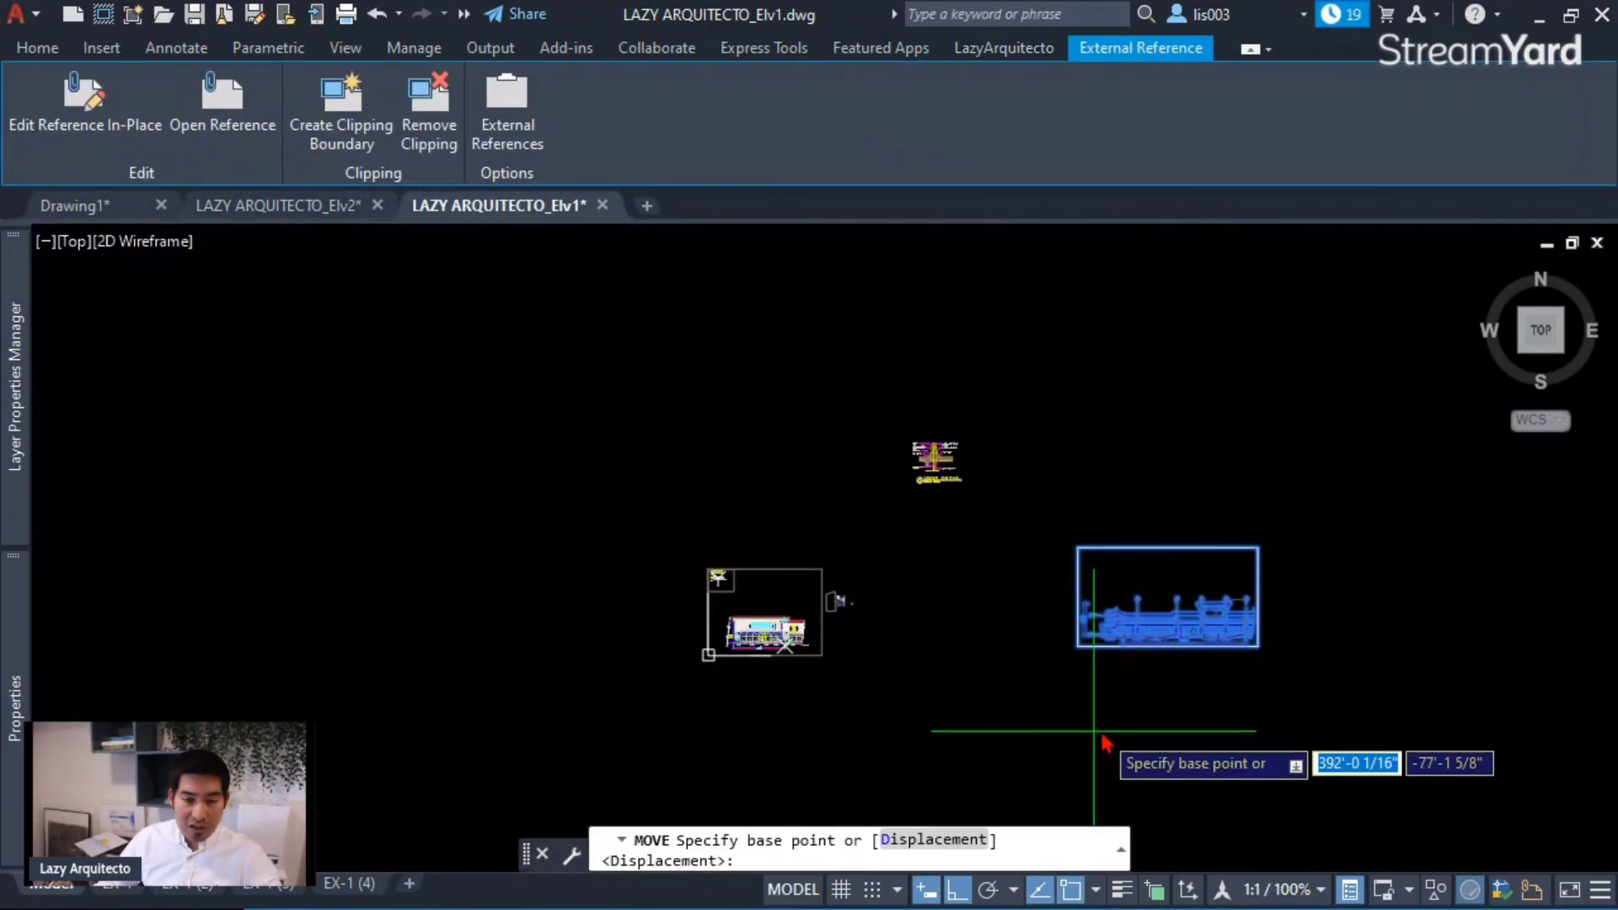
click(1101, 729)
key(Escape)
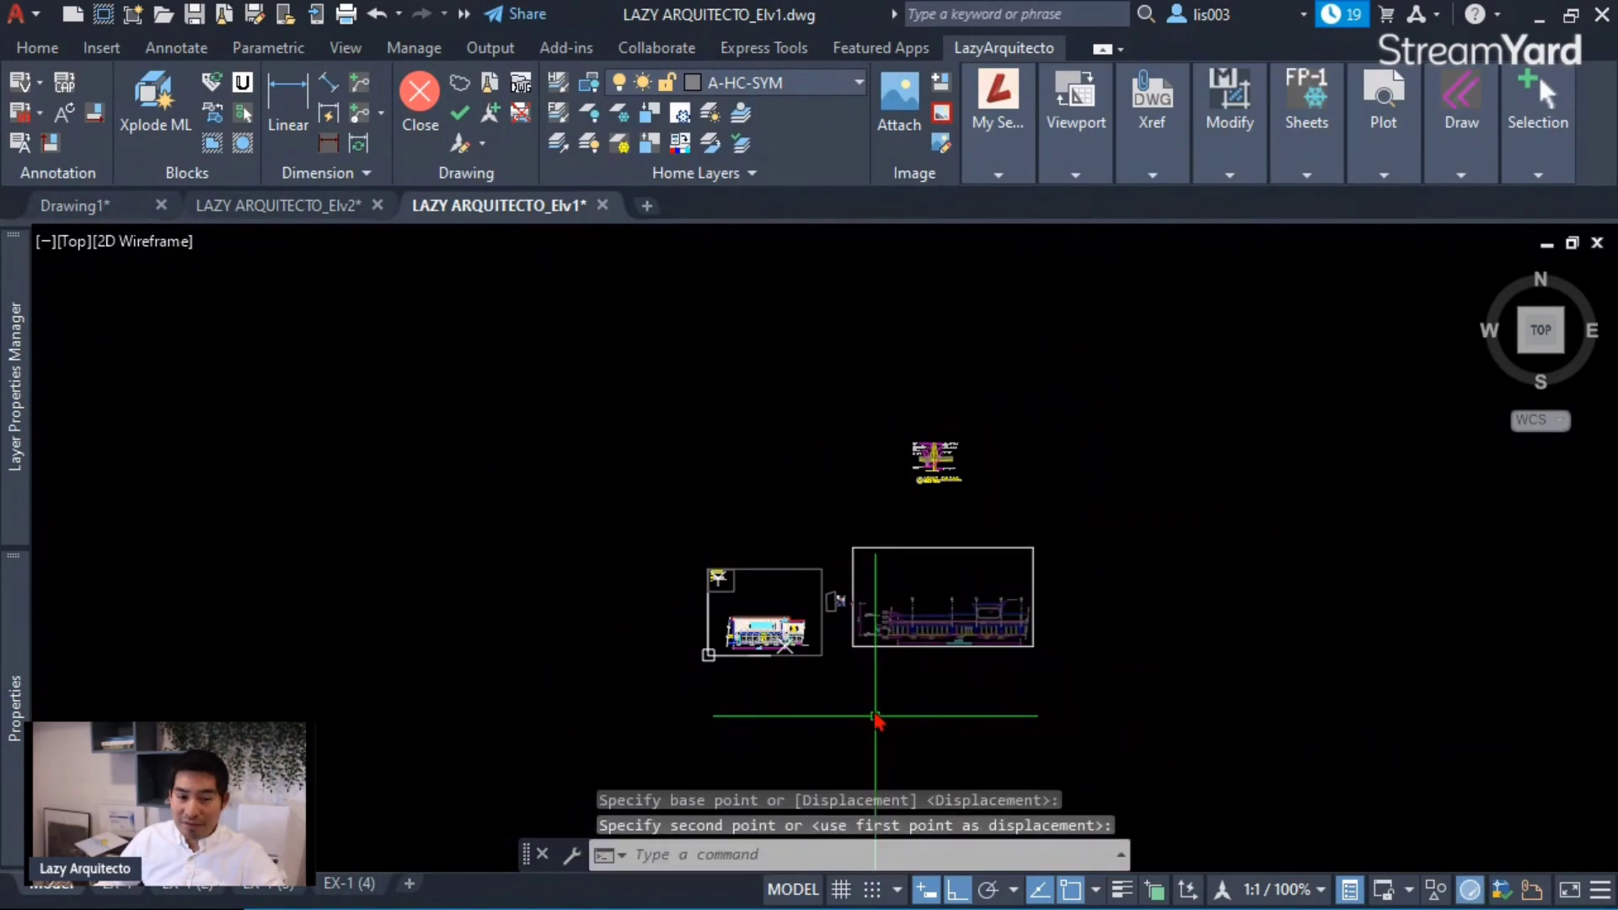
scroll(873, 698, up, 5)
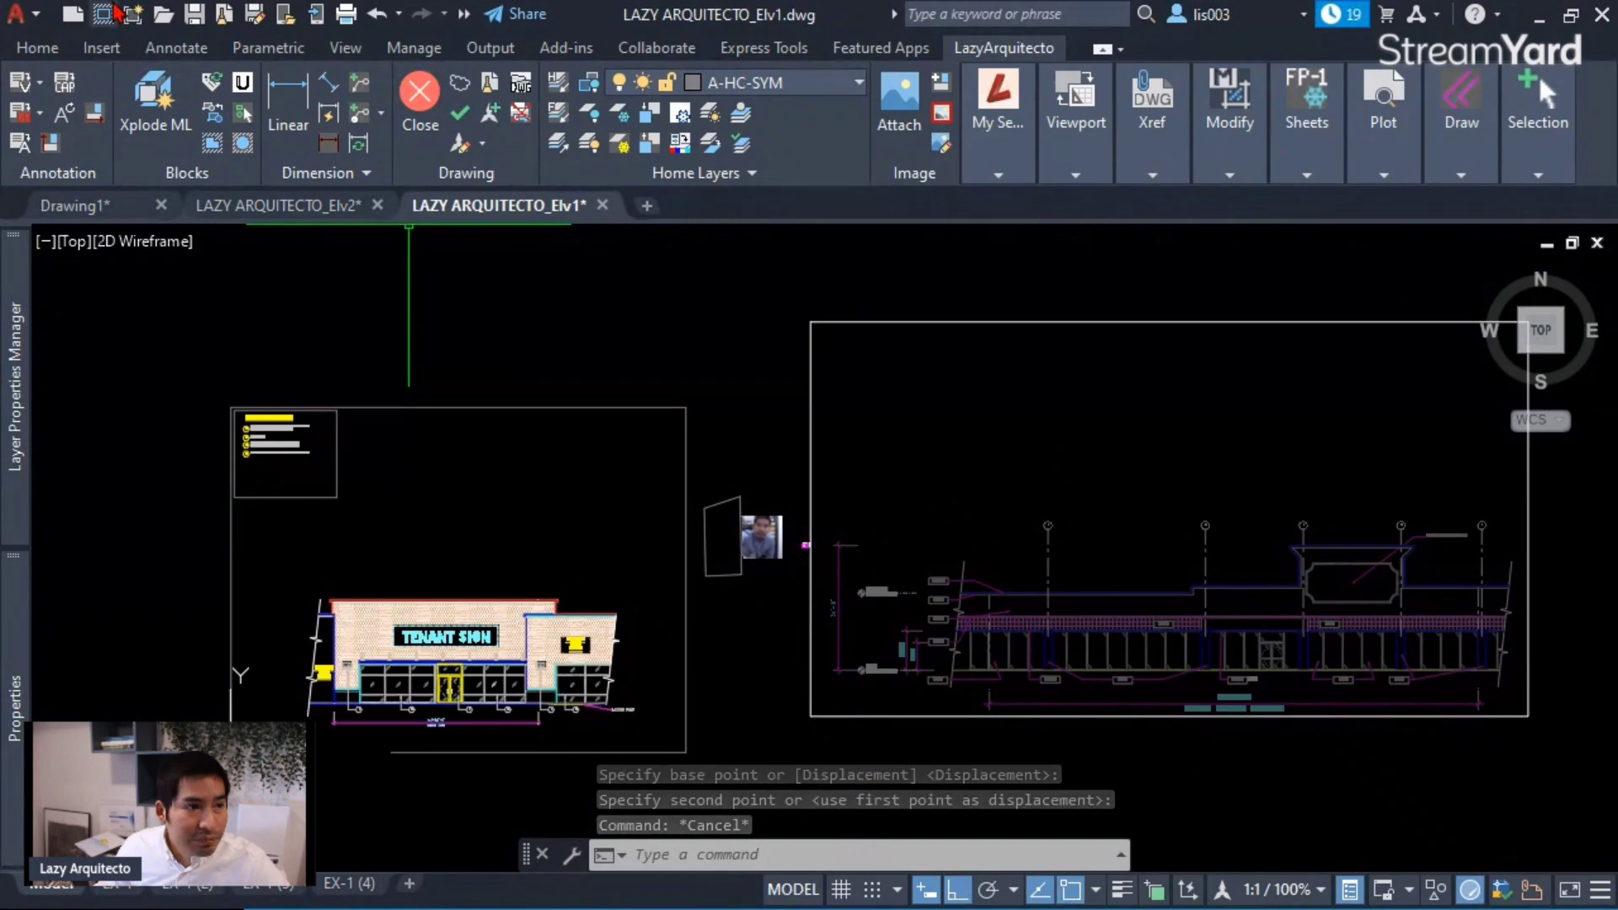
- Test the frame toggle command repeatedly, comparing the wipeout, photo, OLE and xref frames
click(109, 12)
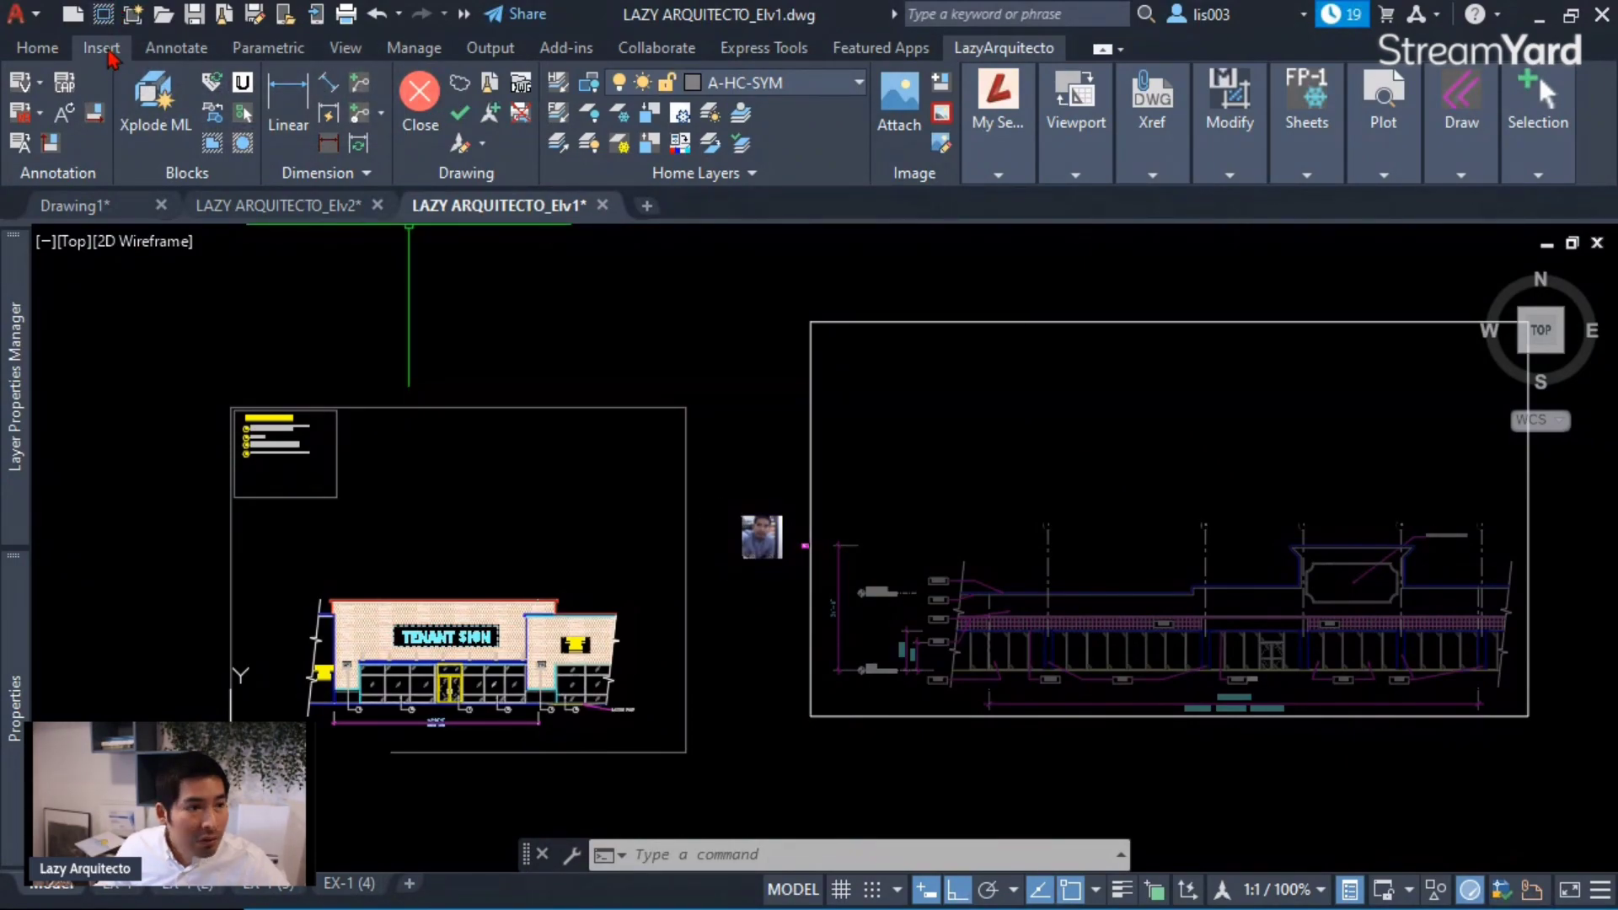
click(110, 23)
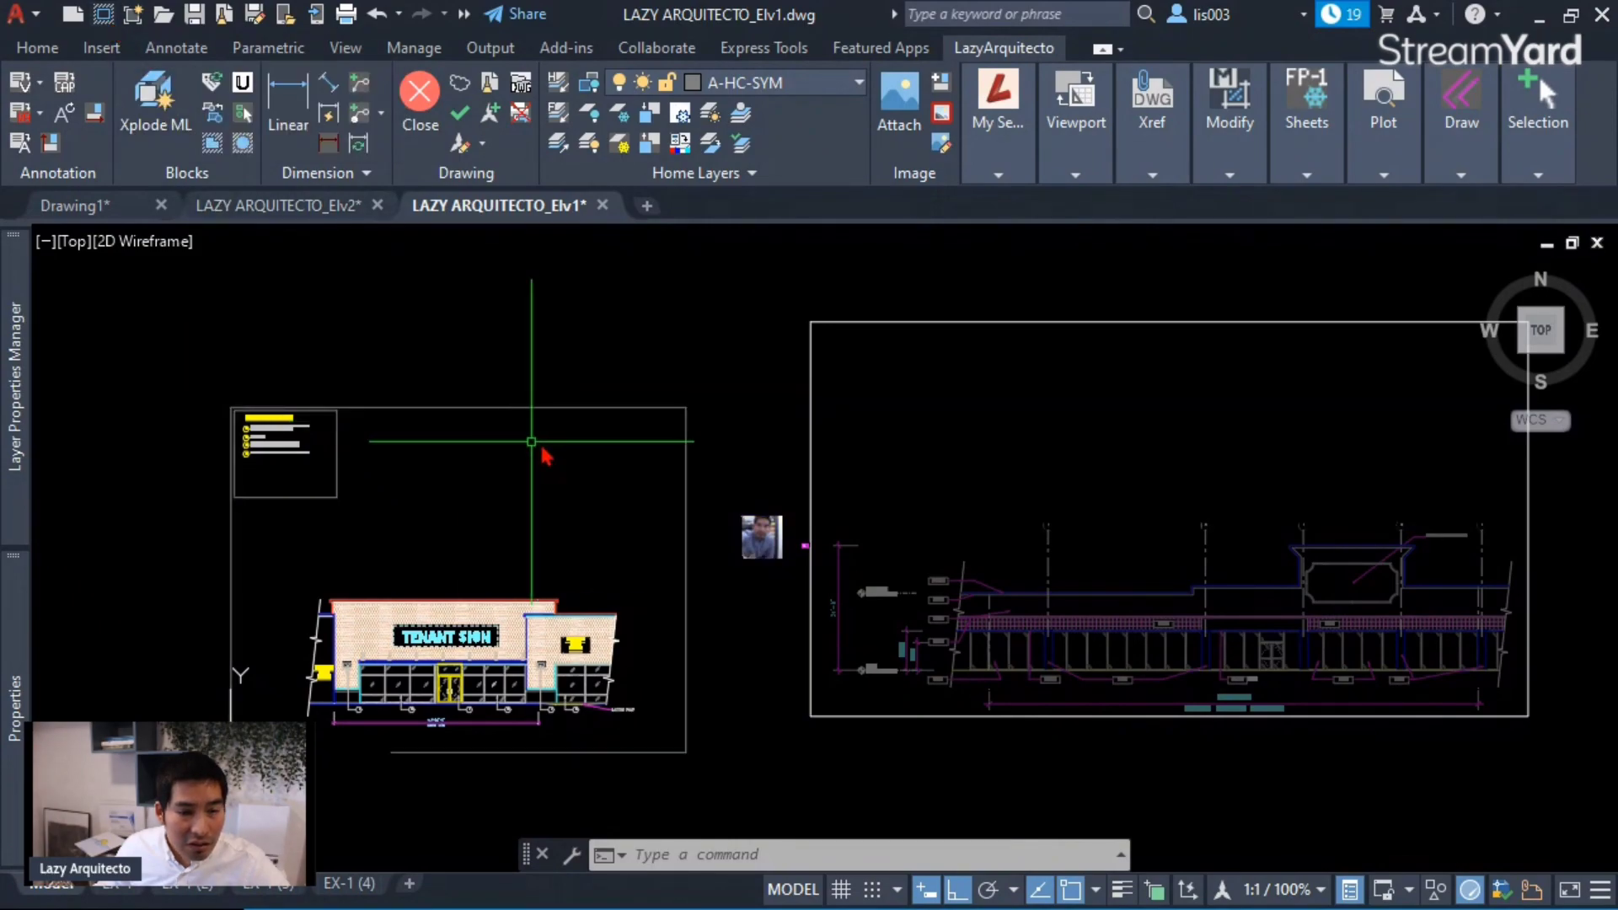
scroll(776, 546, up, 6)
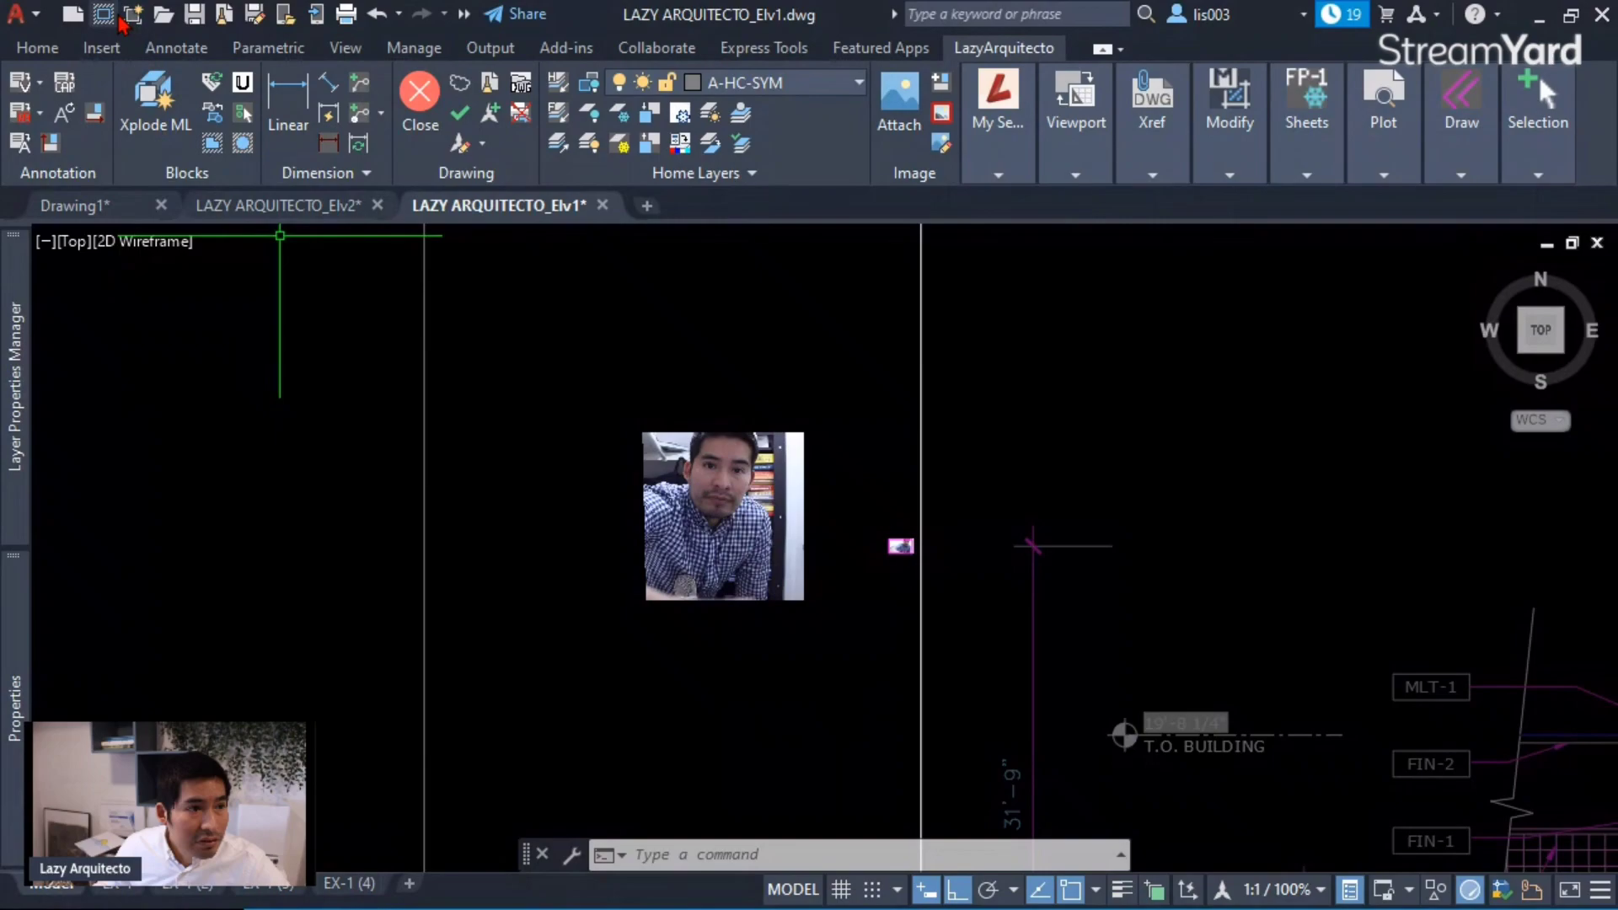
click(109, 23)
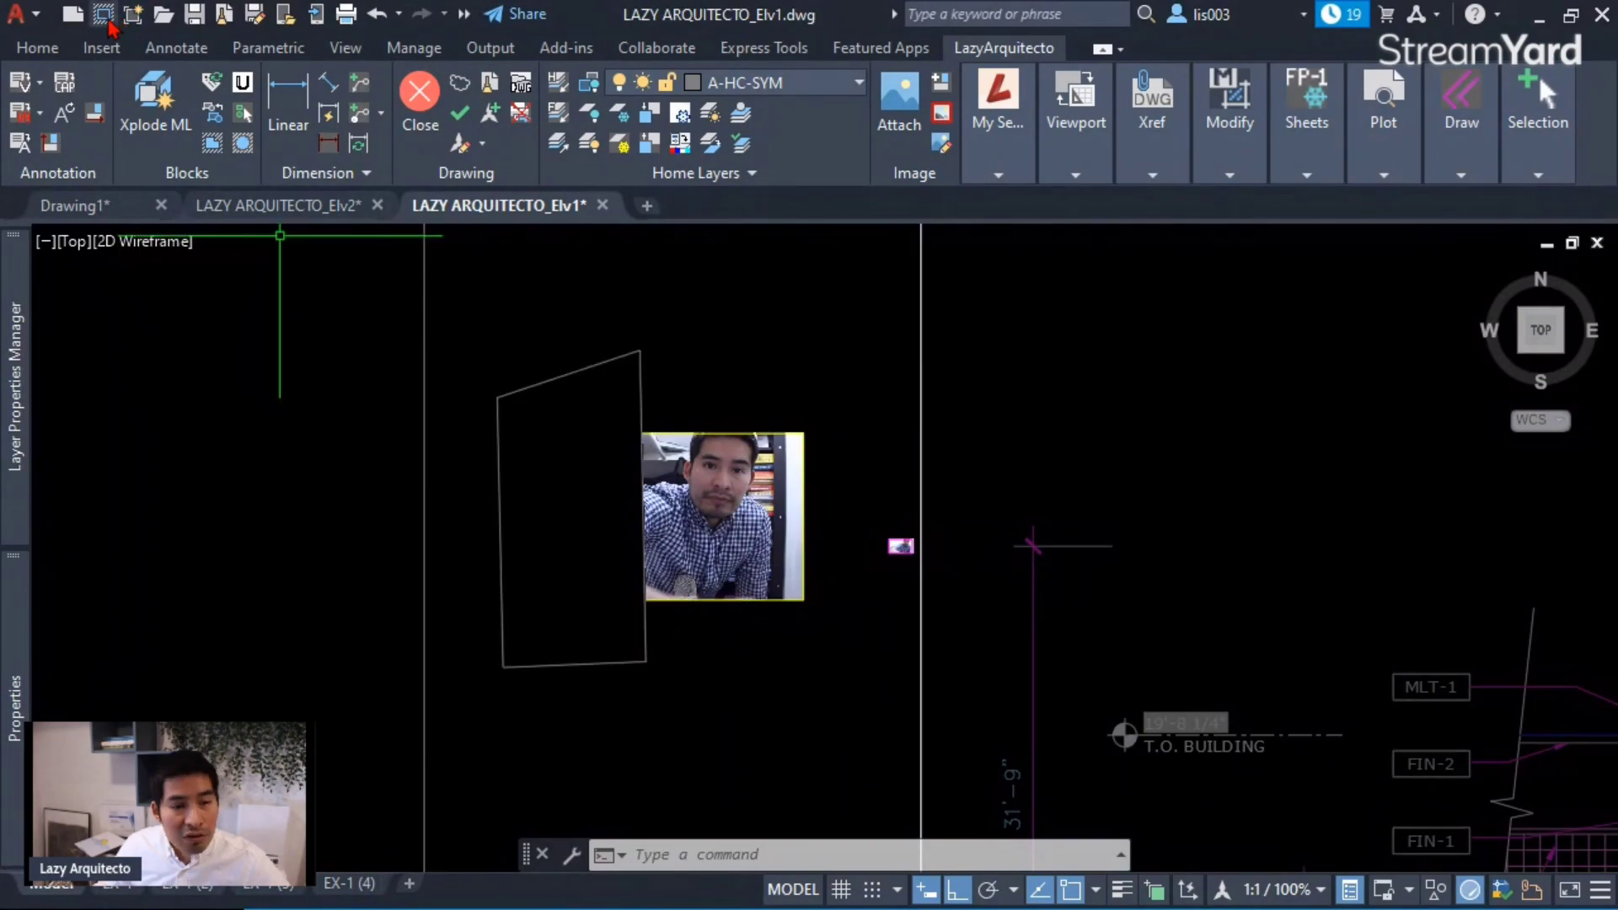
click(109, 24)
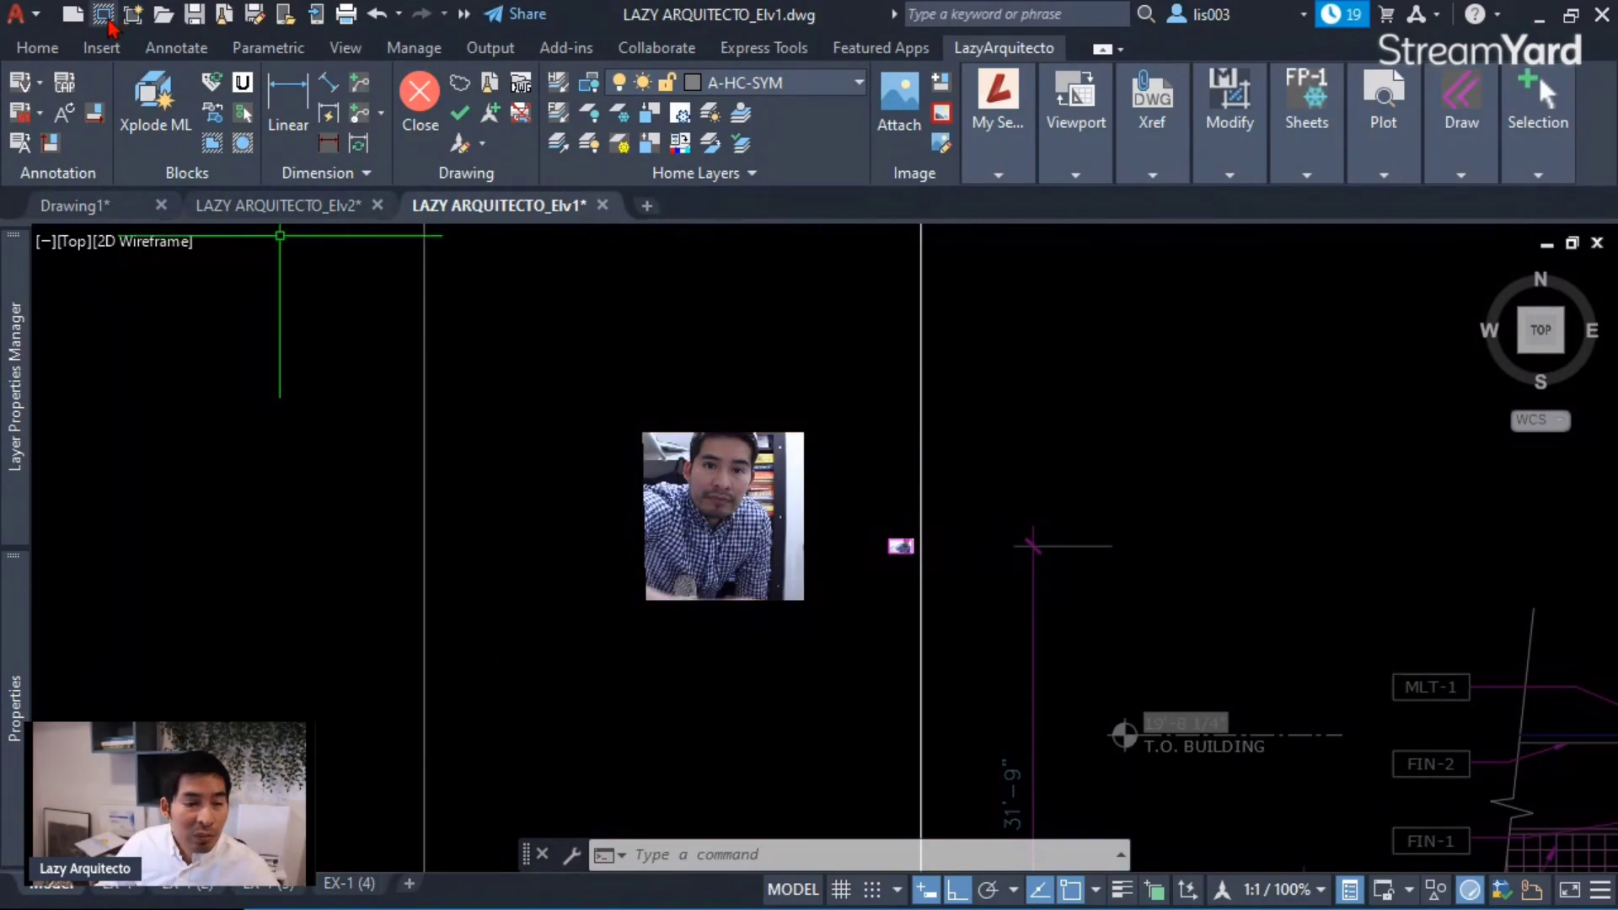
click(110, 24)
click(110, 24)
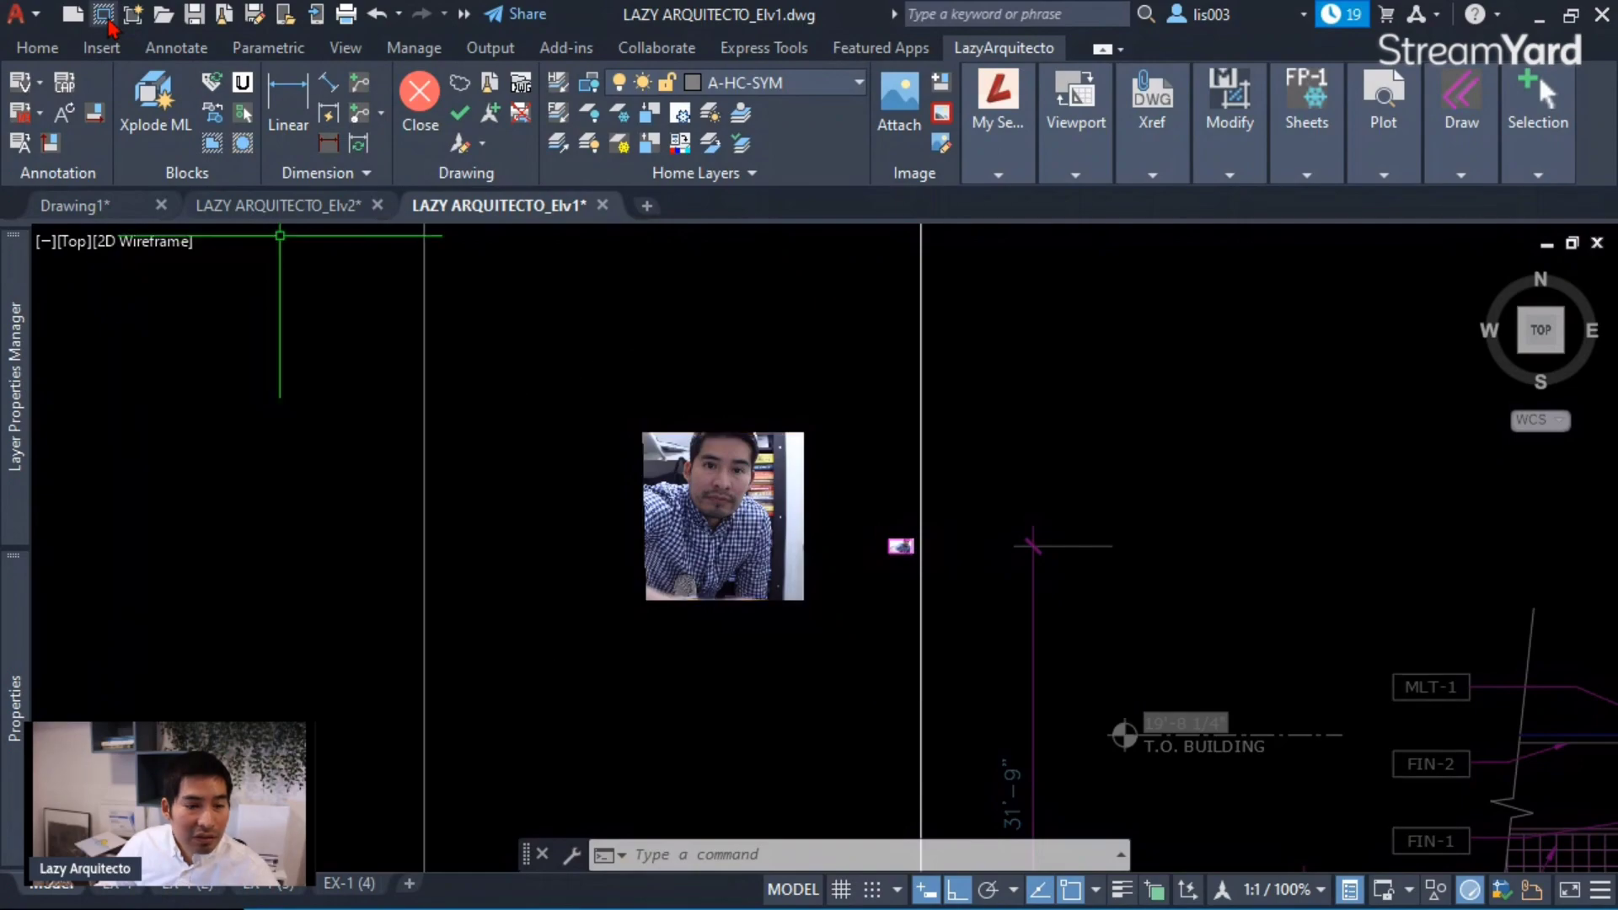
click(110, 23)
click(110, 24)
- Inspect the OLE object's border up close and run the frame toggle to check its effect on that border
scroll(922, 506, up, 6)
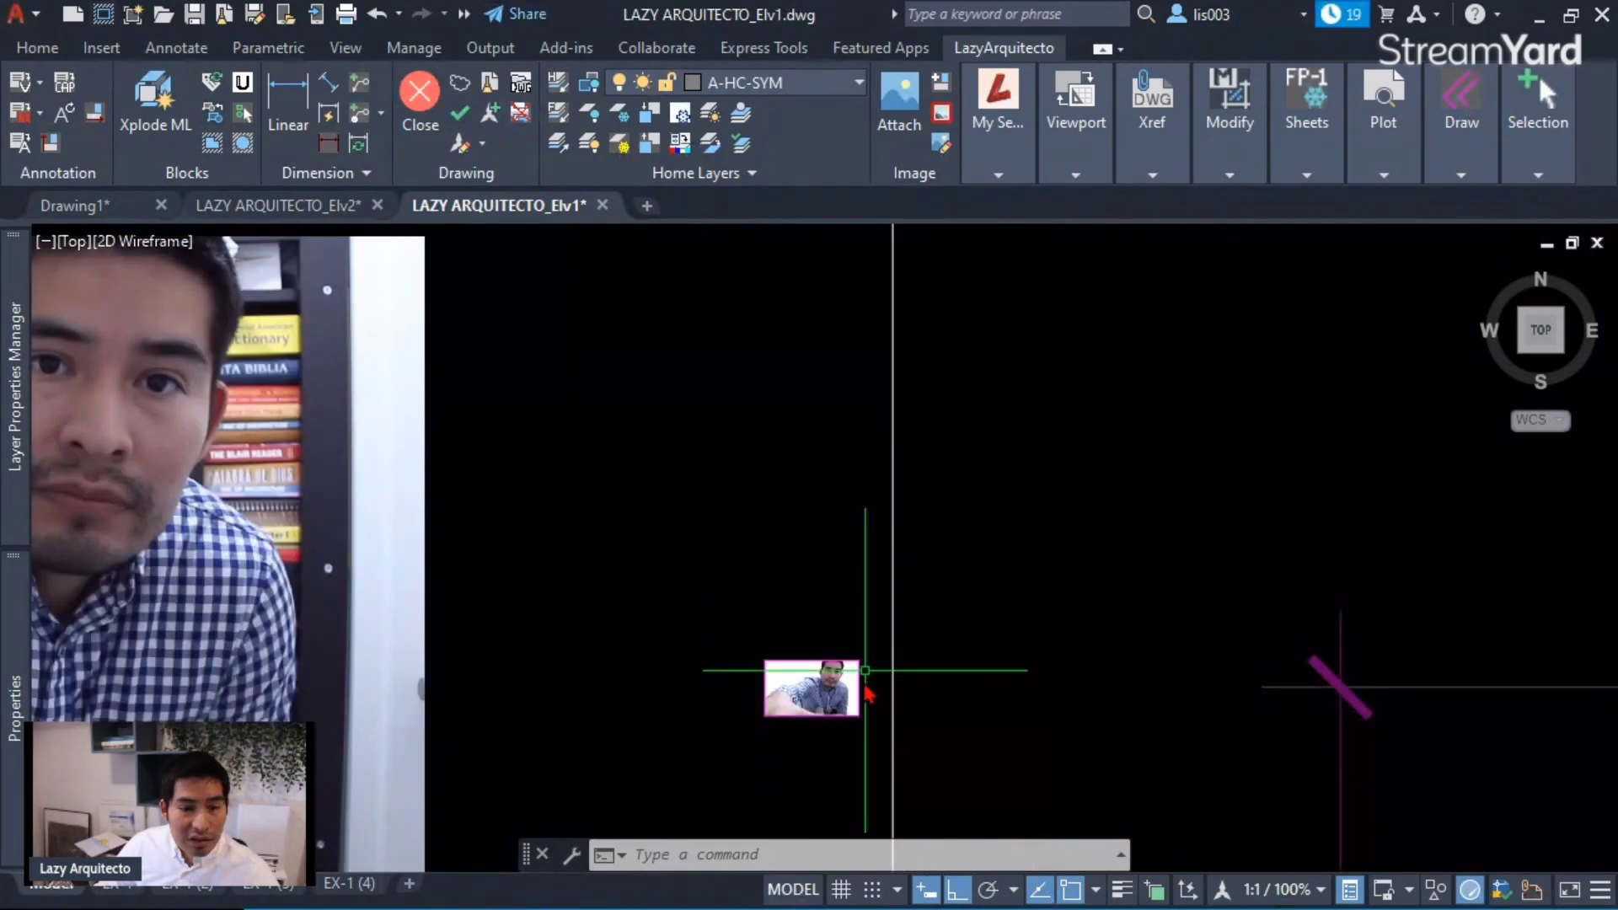
click(821, 685)
click(816, 648)
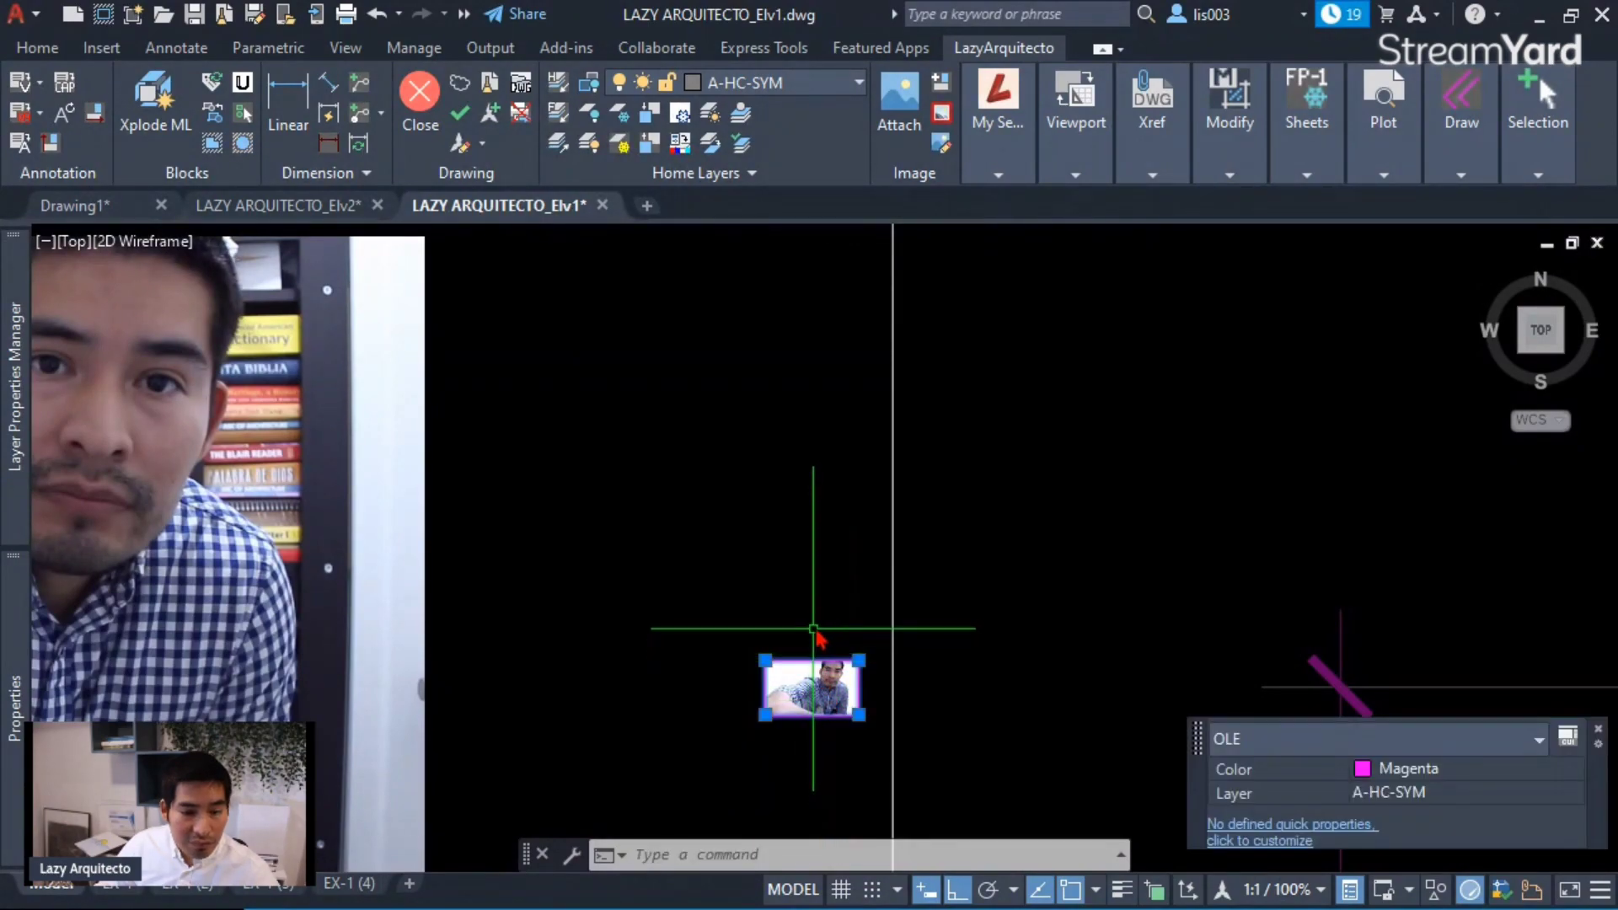
key(Escape)
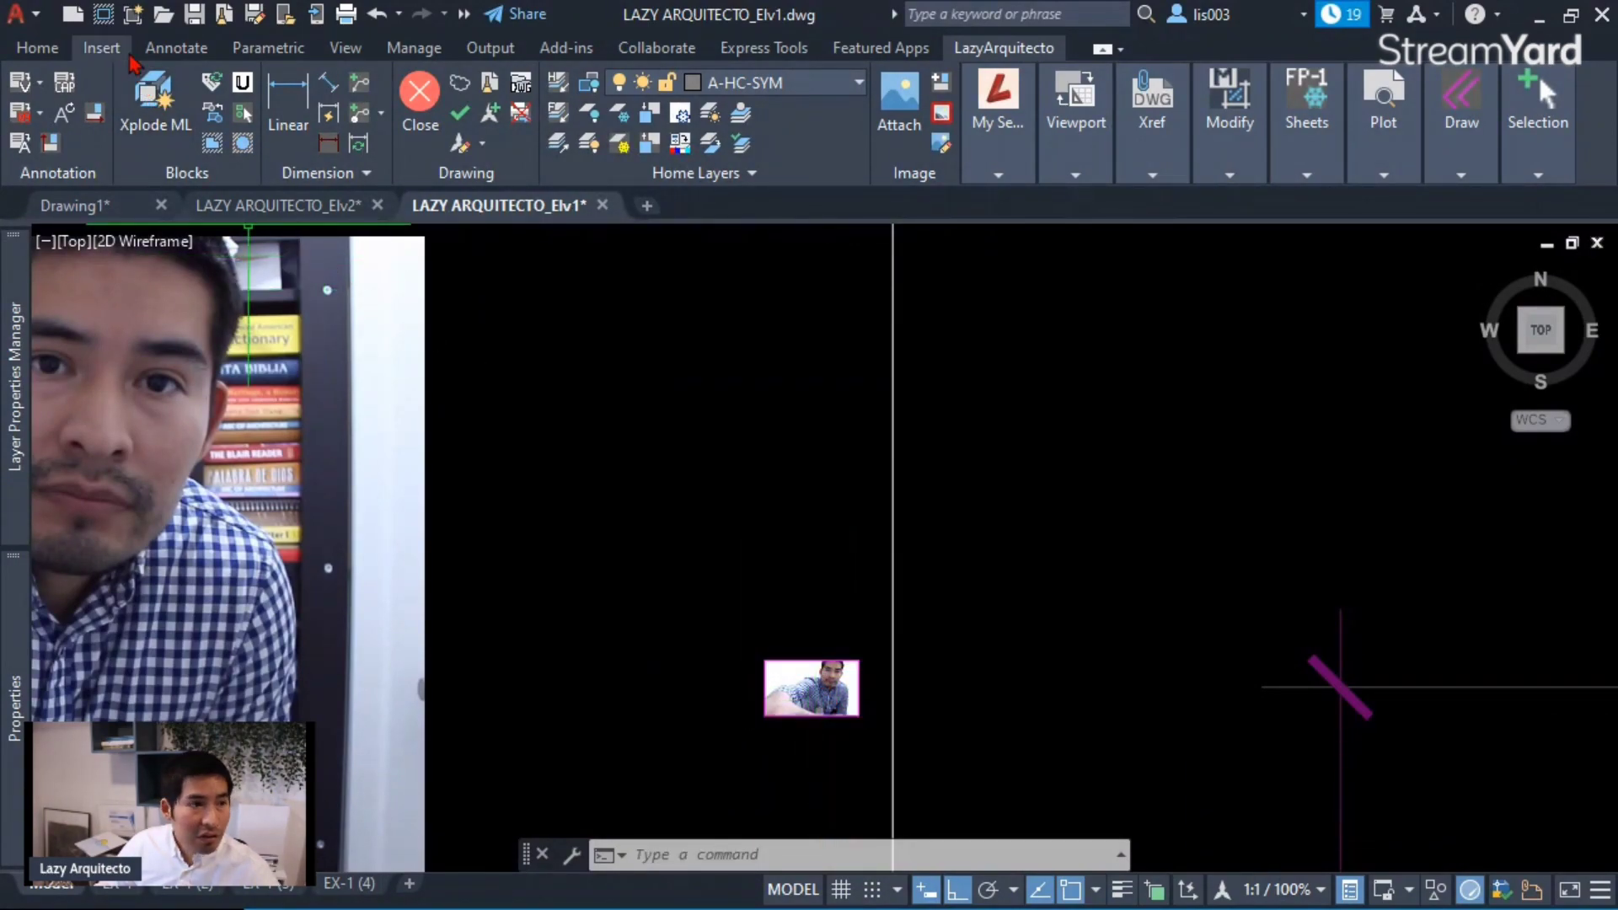
click(103, 15)
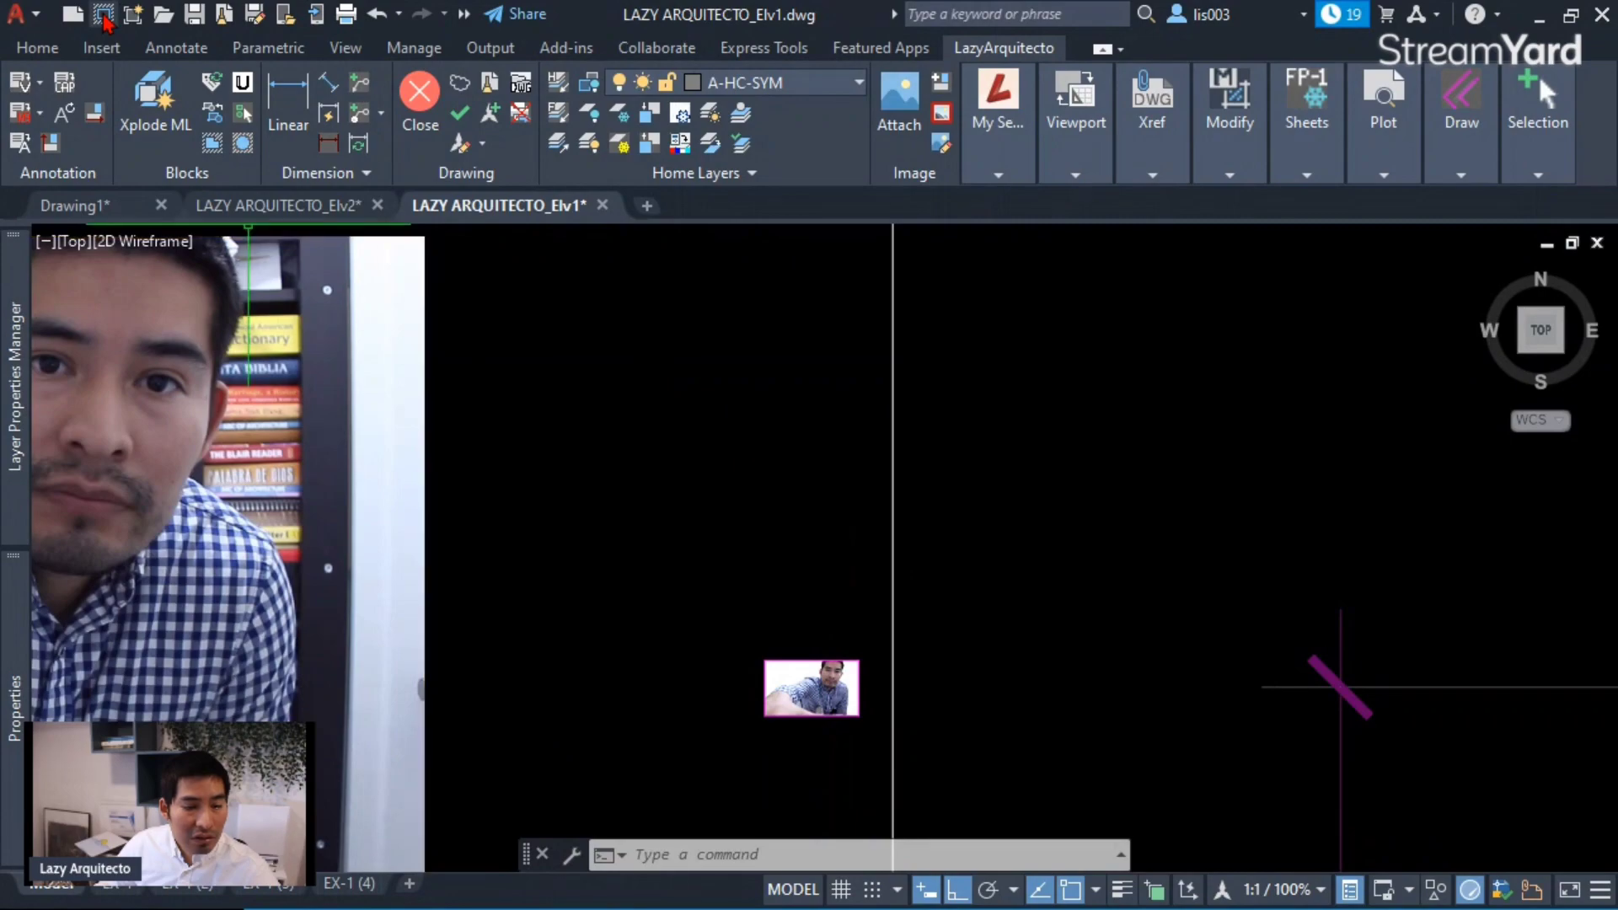
scroll(584, 451, down, 5)
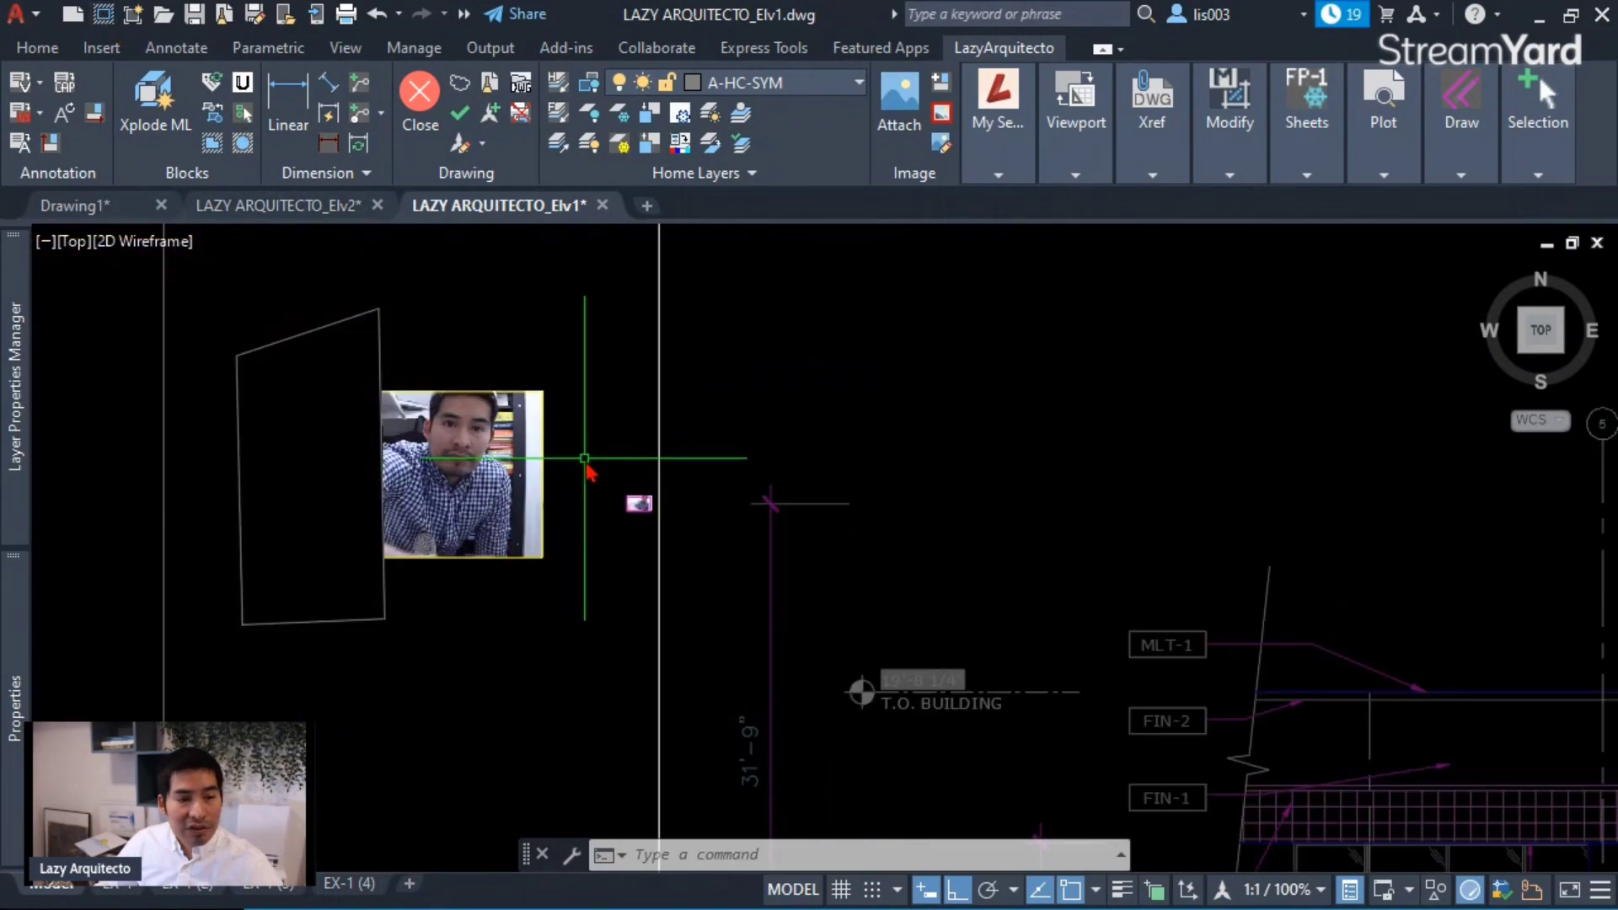
scroll(588, 462, down, 3)
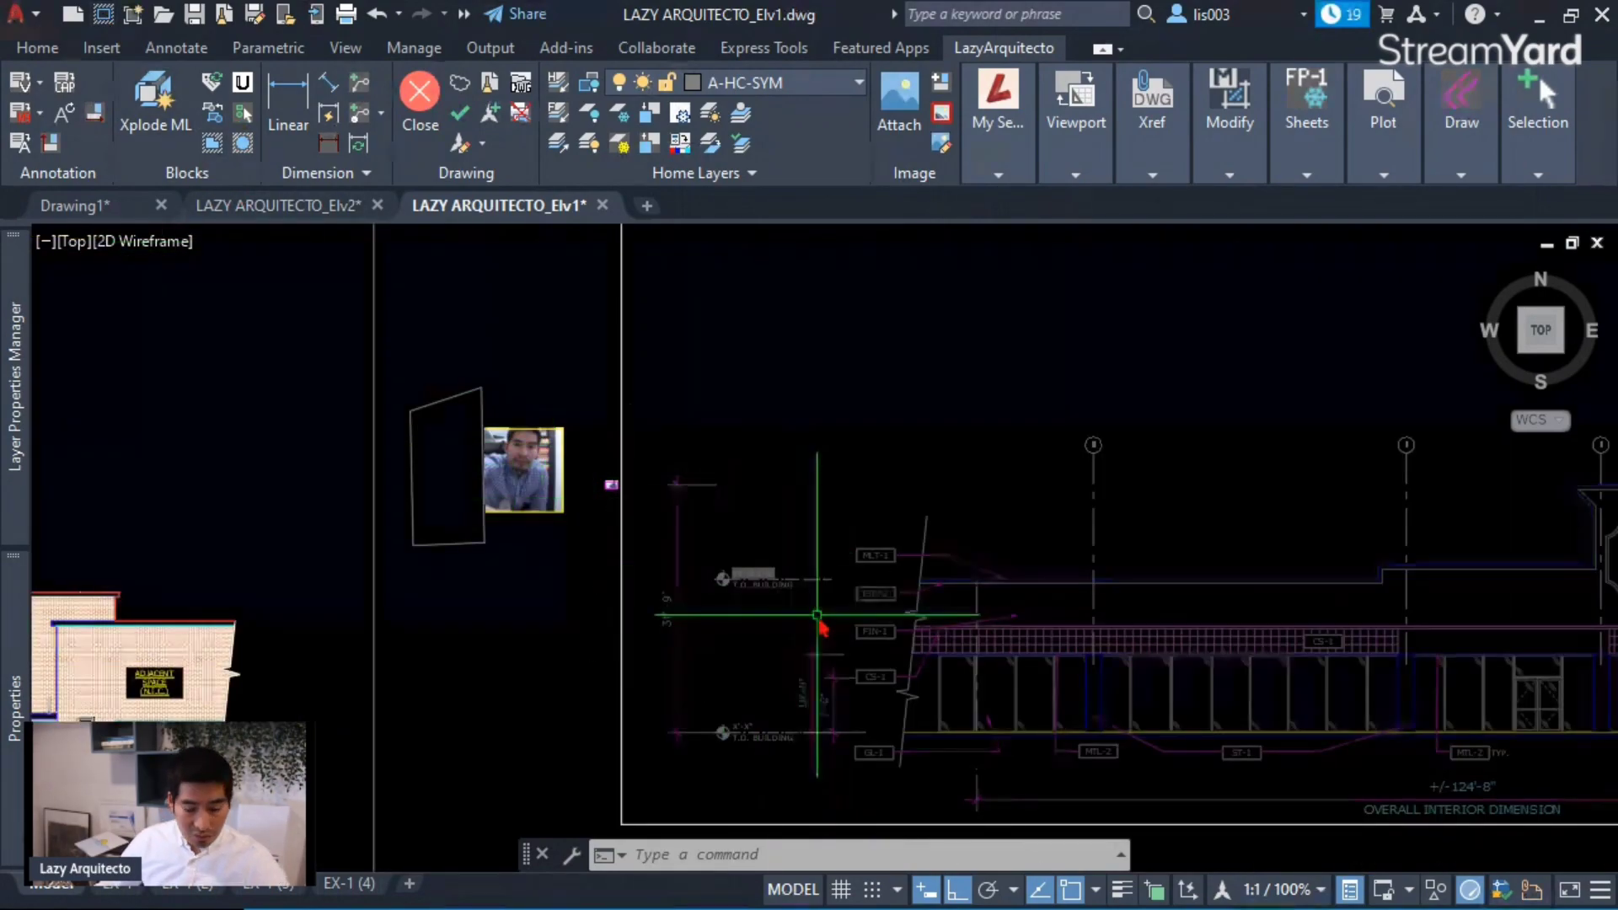
middle_drag(818, 615, 932, 650)
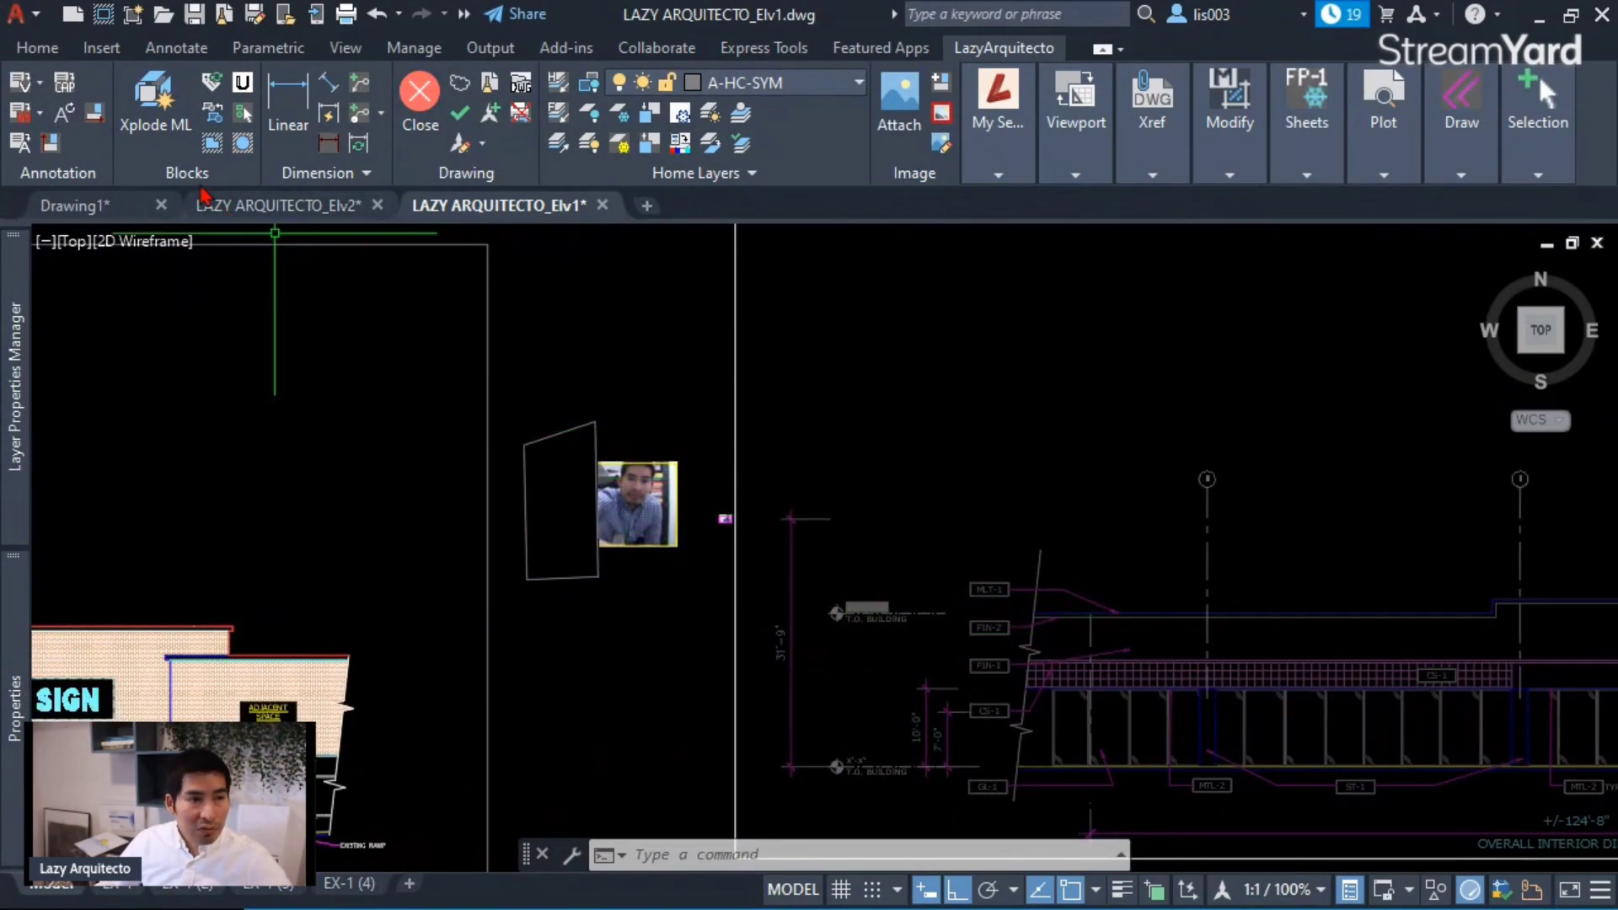
- Run the frame toggle four more times and check the command it reports and the OLE object's border
click(104, 16)
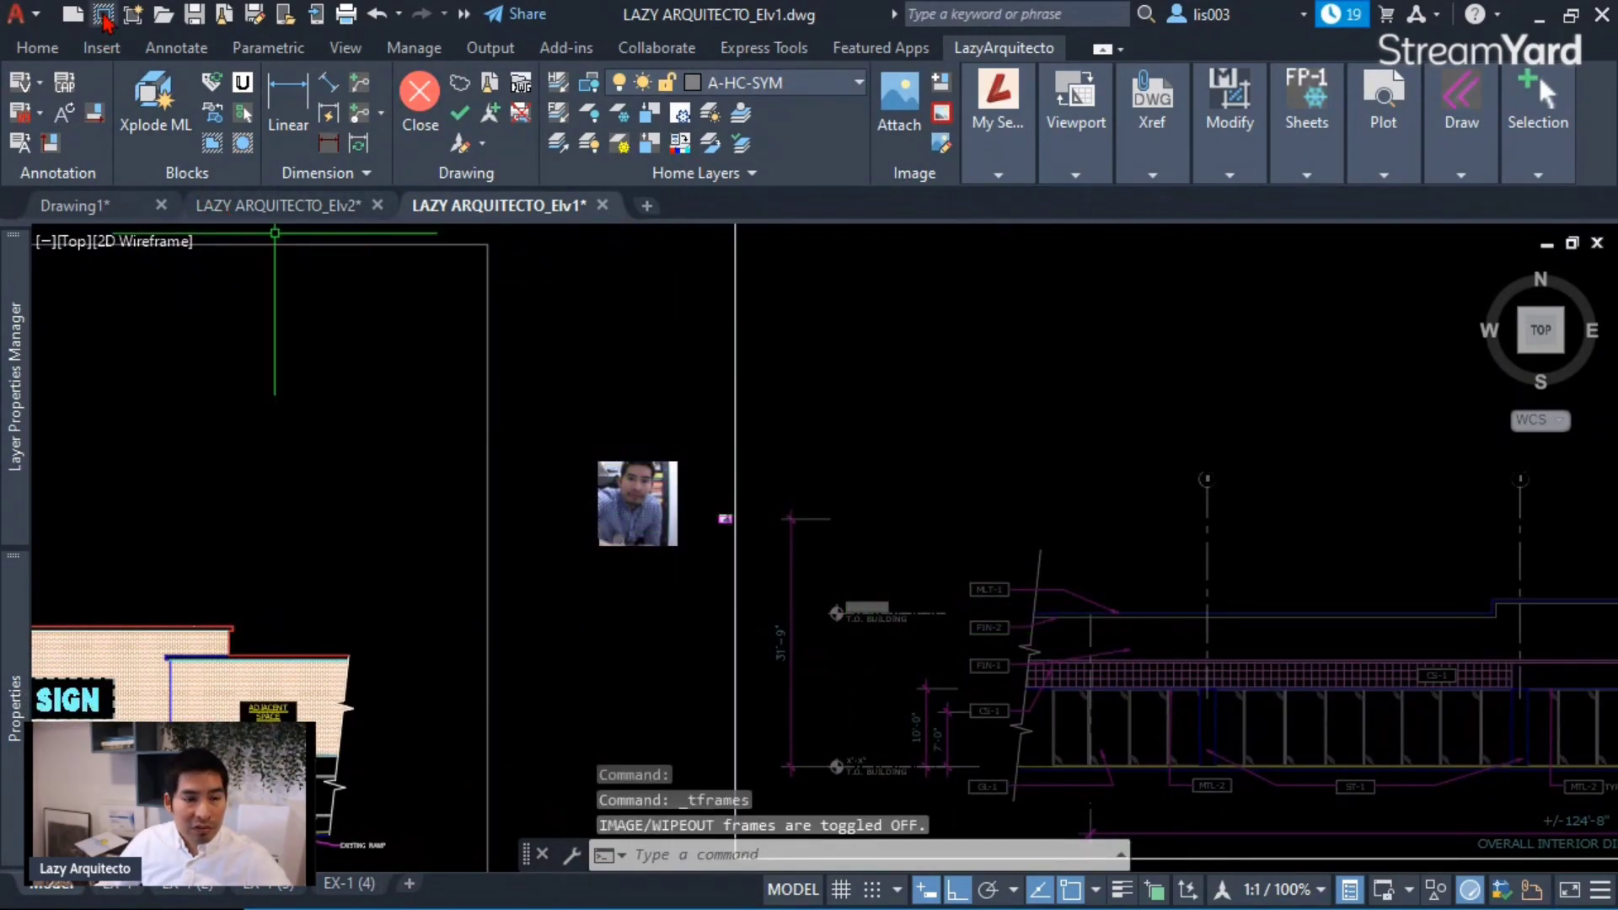
click(104, 15)
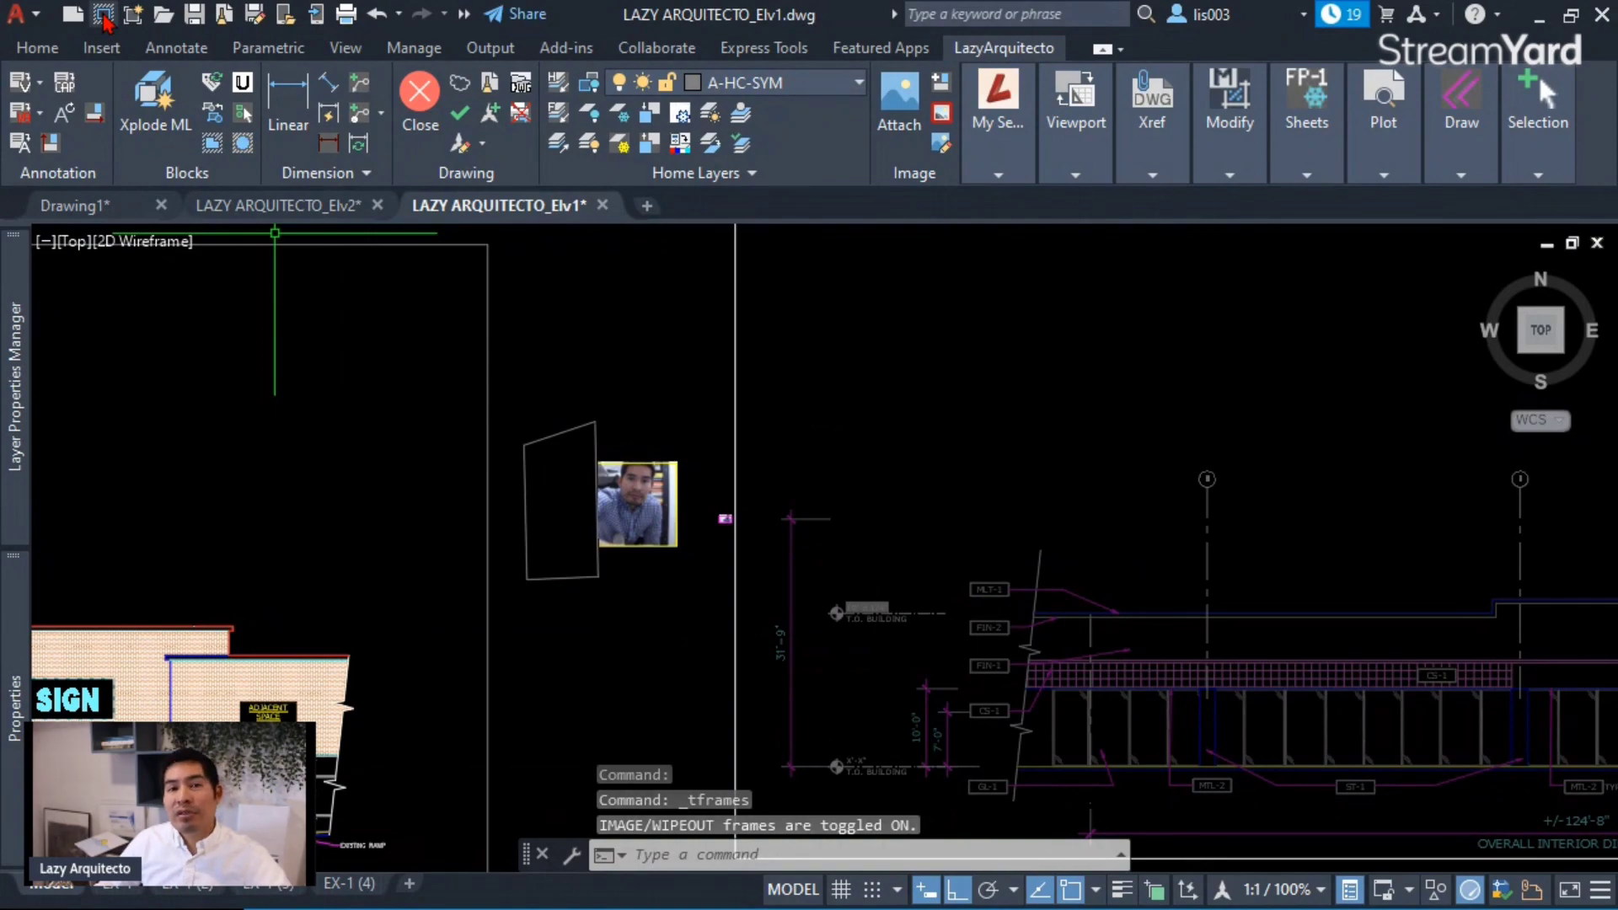
click(104, 15)
click(103, 15)
scroll(733, 529, up, 5)
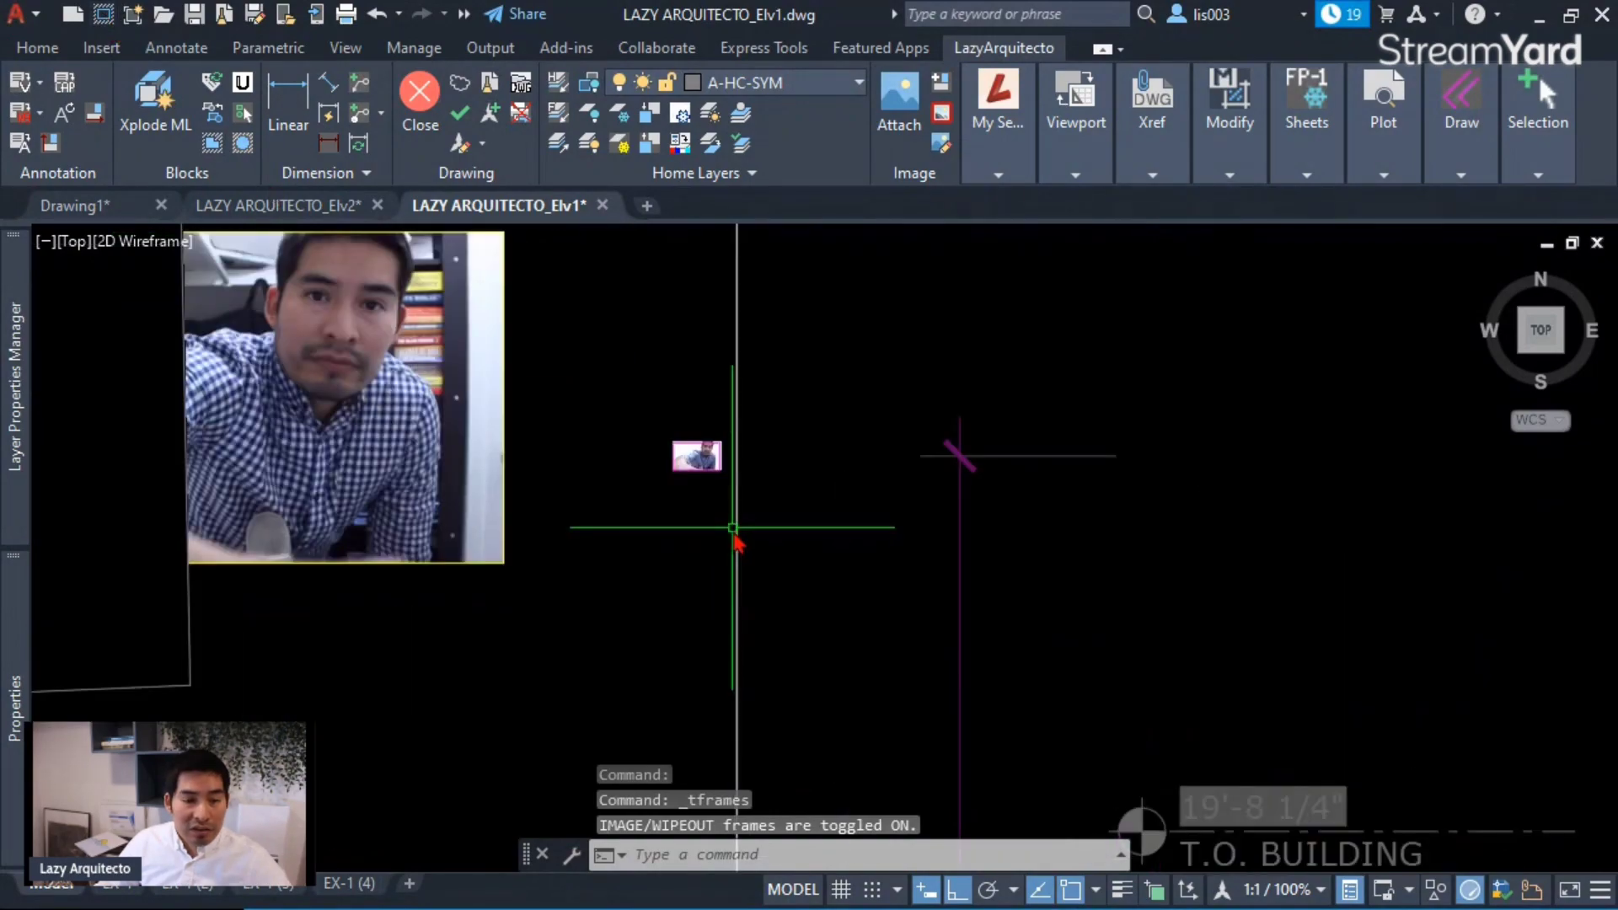
- Open the CUI editor, search the command list for LAZY and compare the ACAD and EXPRESS versions of LazyFrame
scroll(733, 529, down, 3)
text(CUI)
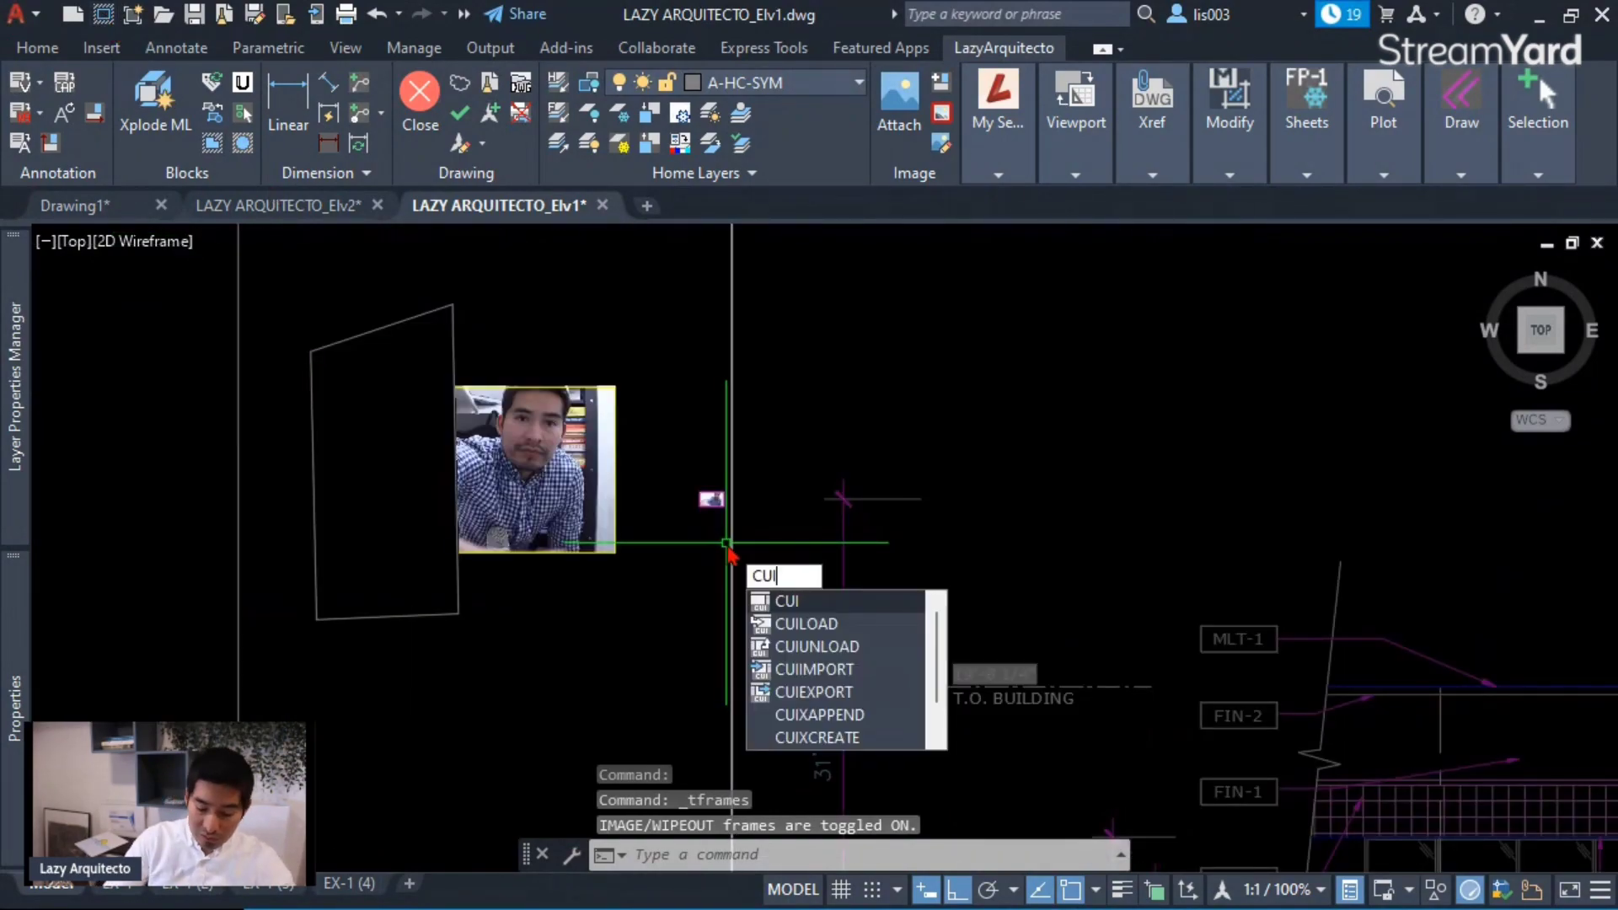
key(Return)
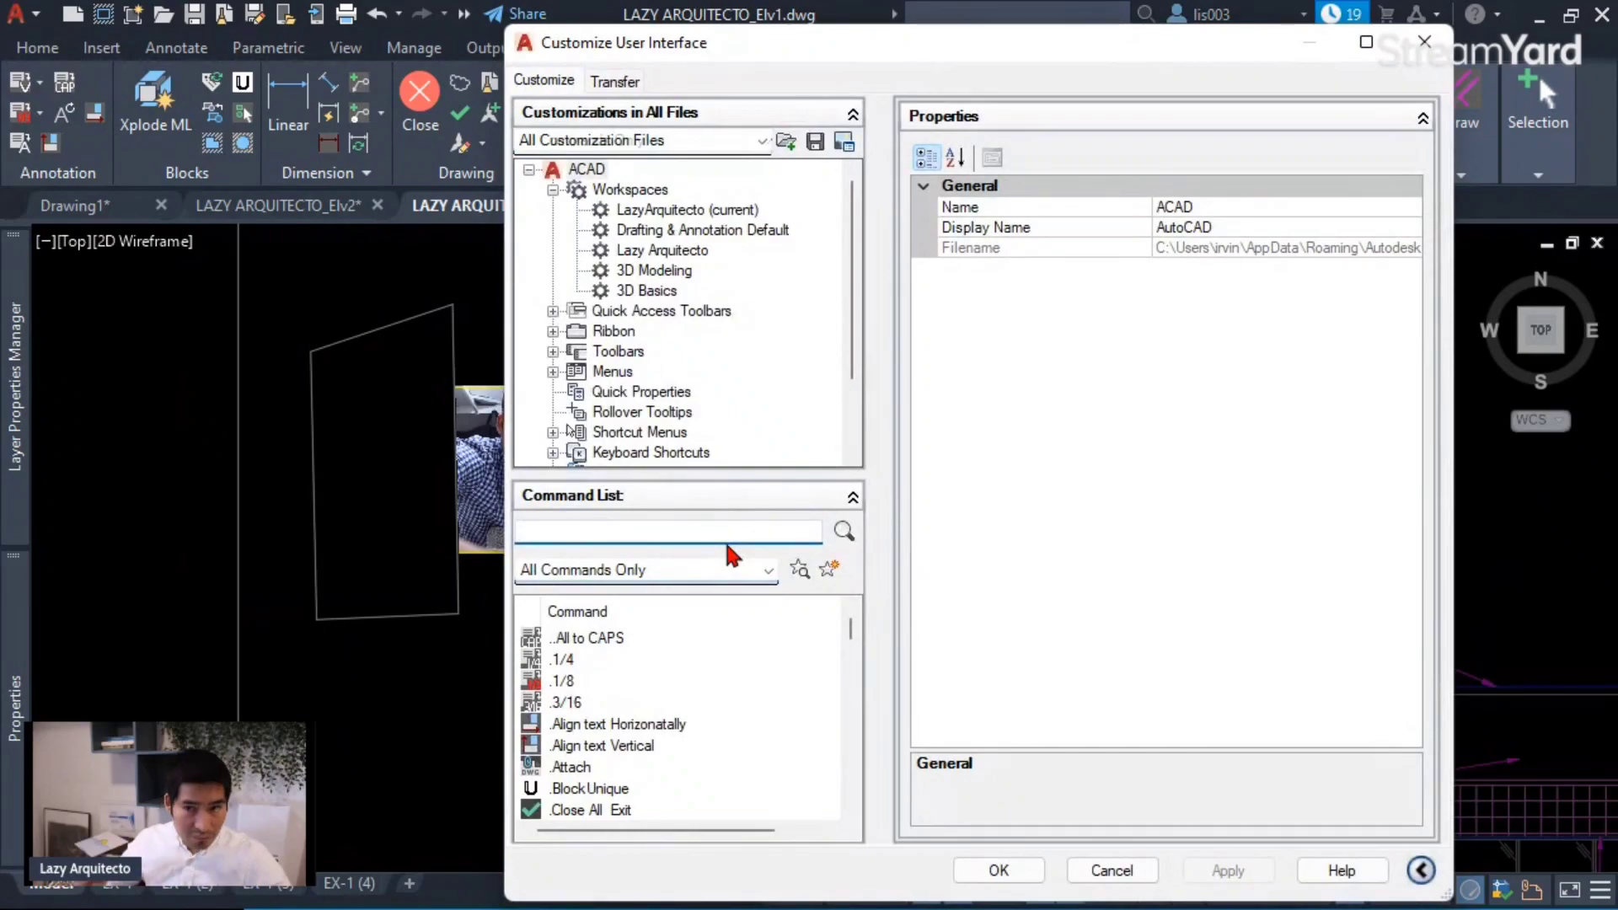
text(LAZY)
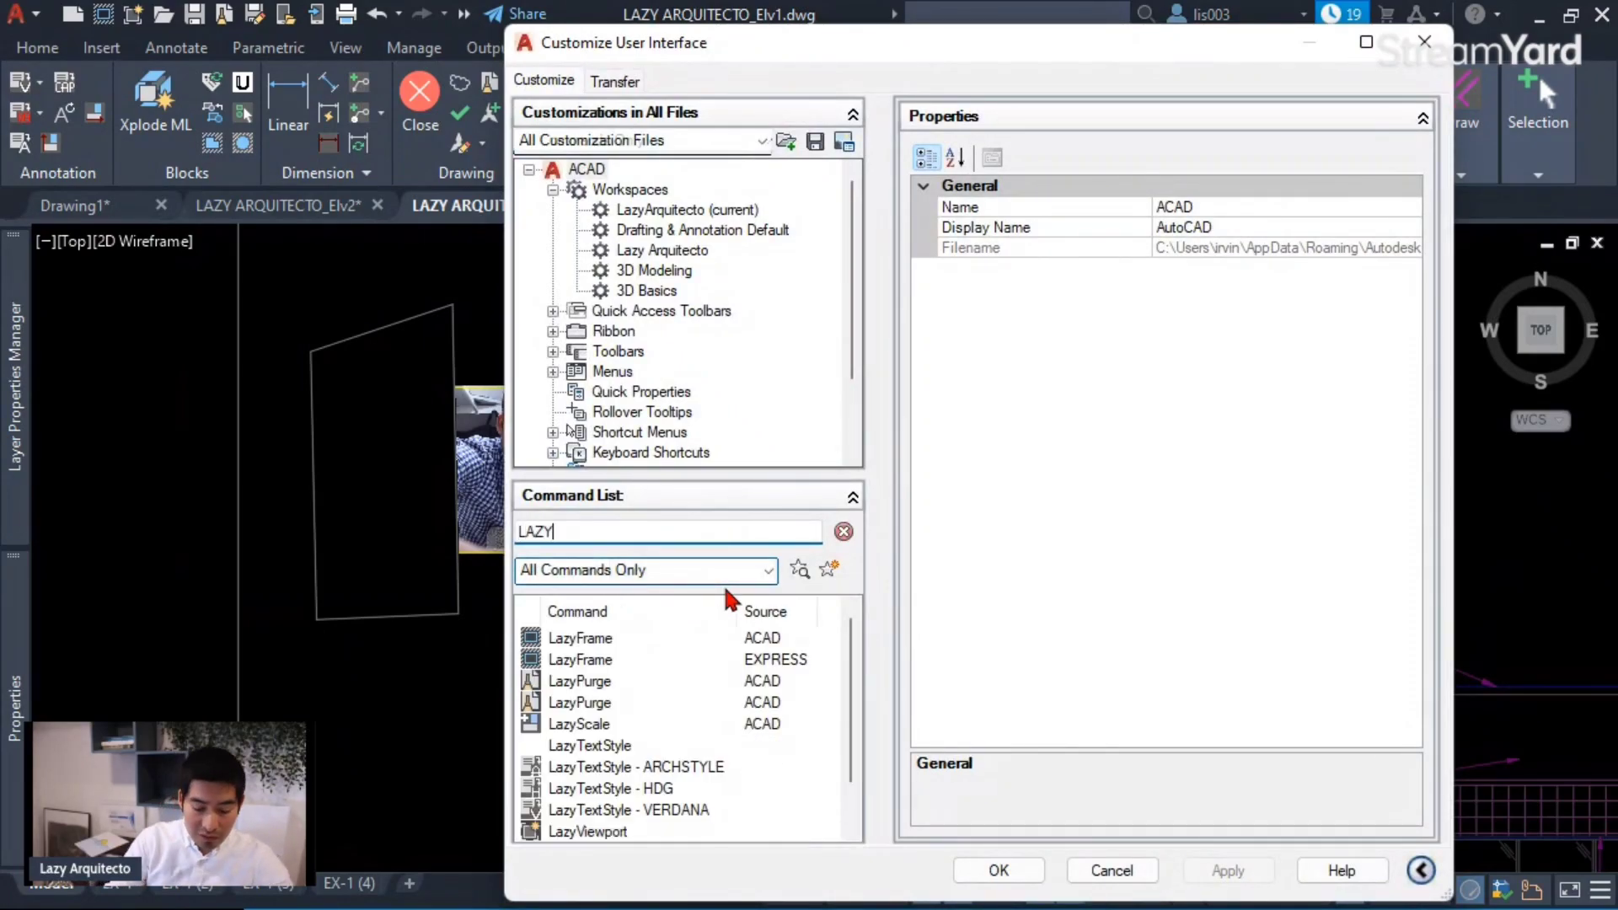
click(596, 642)
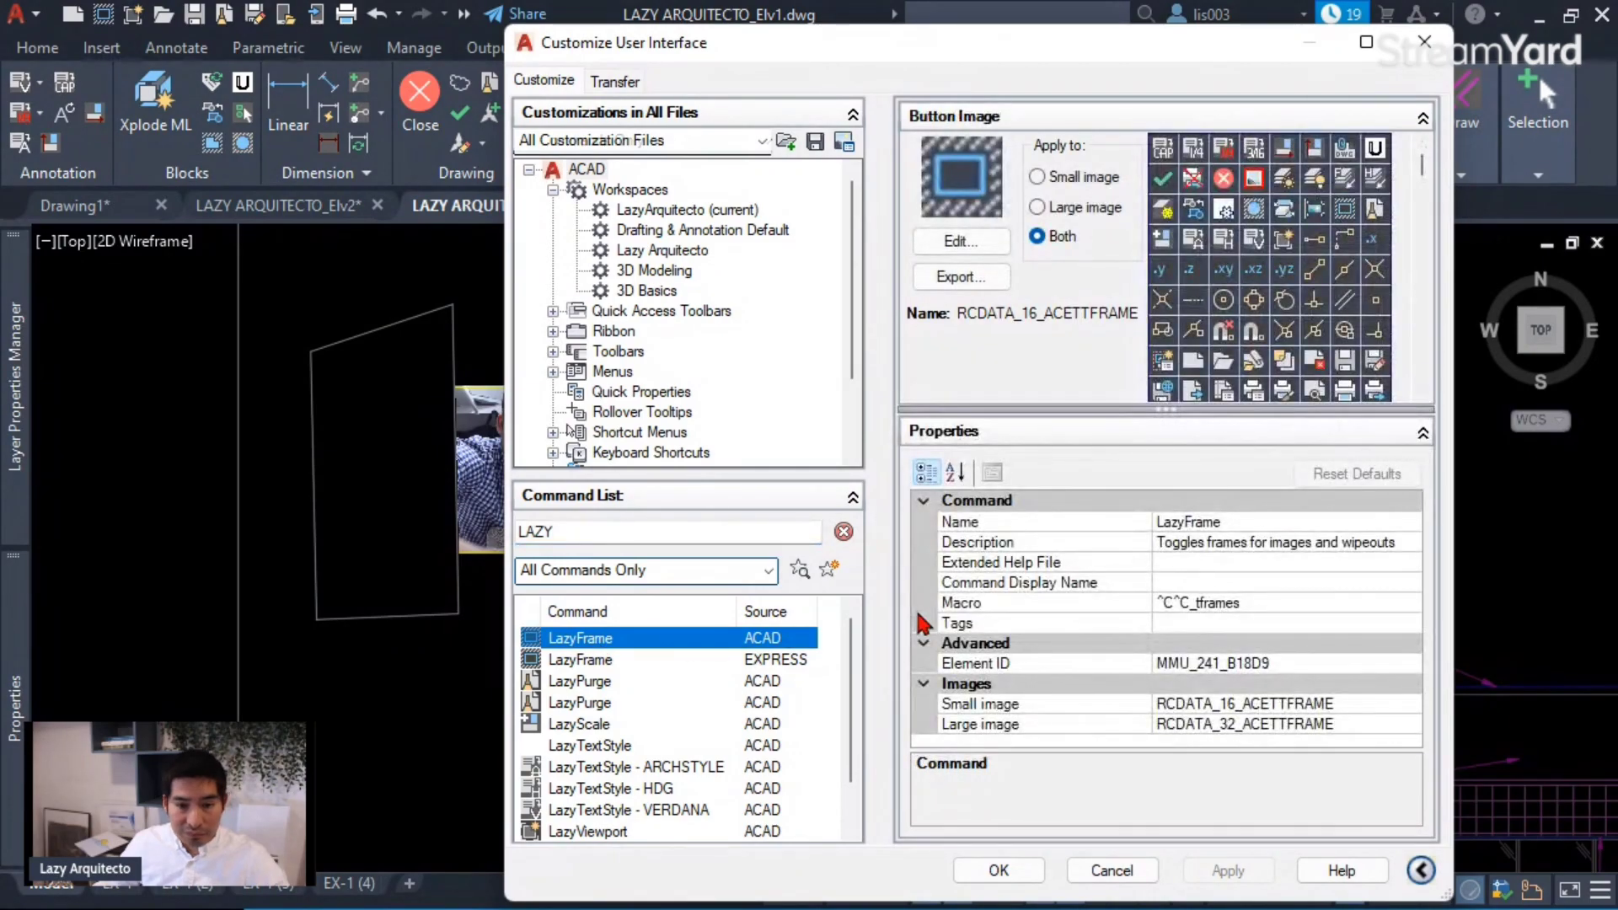
click(767, 661)
- Replace the ACAD LazyFrame macro with ^C^C^P$M=$(if,$(>,$(getvar,FRAME),0),FRAME;0;OLEFRAME;0;REGEN,$(IF,$(>,$(GETVAR,OLEFRAME),0),OLEFRAME;0;FRAME;0;REGEN,FRAME;1;OLEFRAME;1;REGEN))
click(1290, 602)
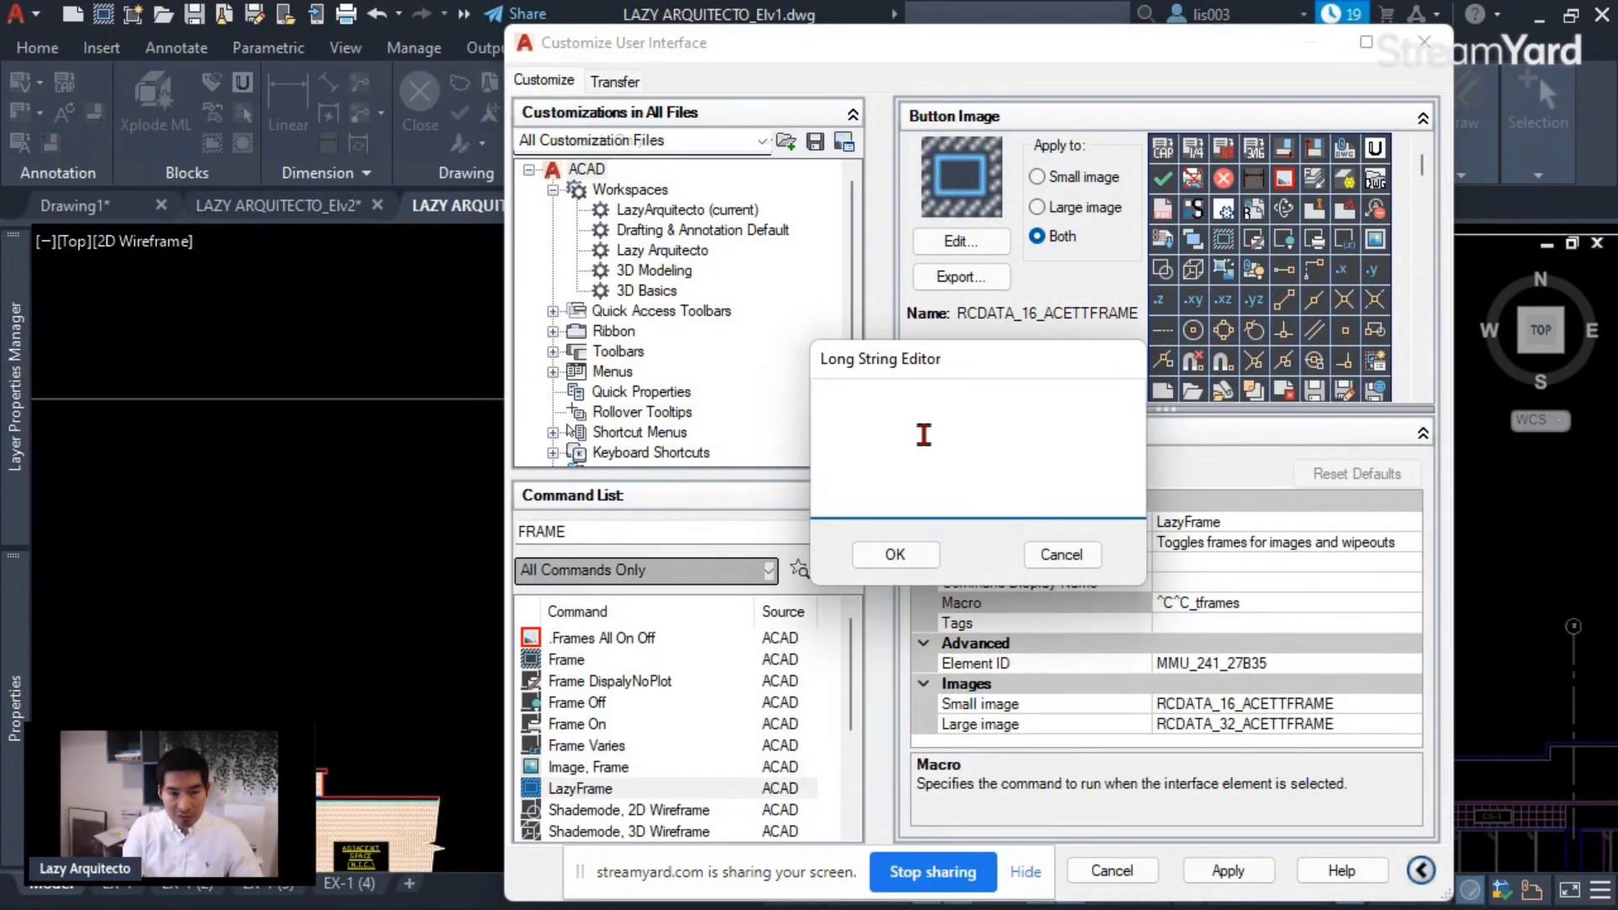
text(^C^C^P$M=$(if,$(>,$(getvar,FRAME),0),FRAME;0;OLEFRAME;0;REGEN,$(IF,$(>,$(GETVAR,OLEFRAME),0),OLEFRAME;0;FRAME;0;REGEN,FRAME;1;OLEFRAME;1;REGEN)))
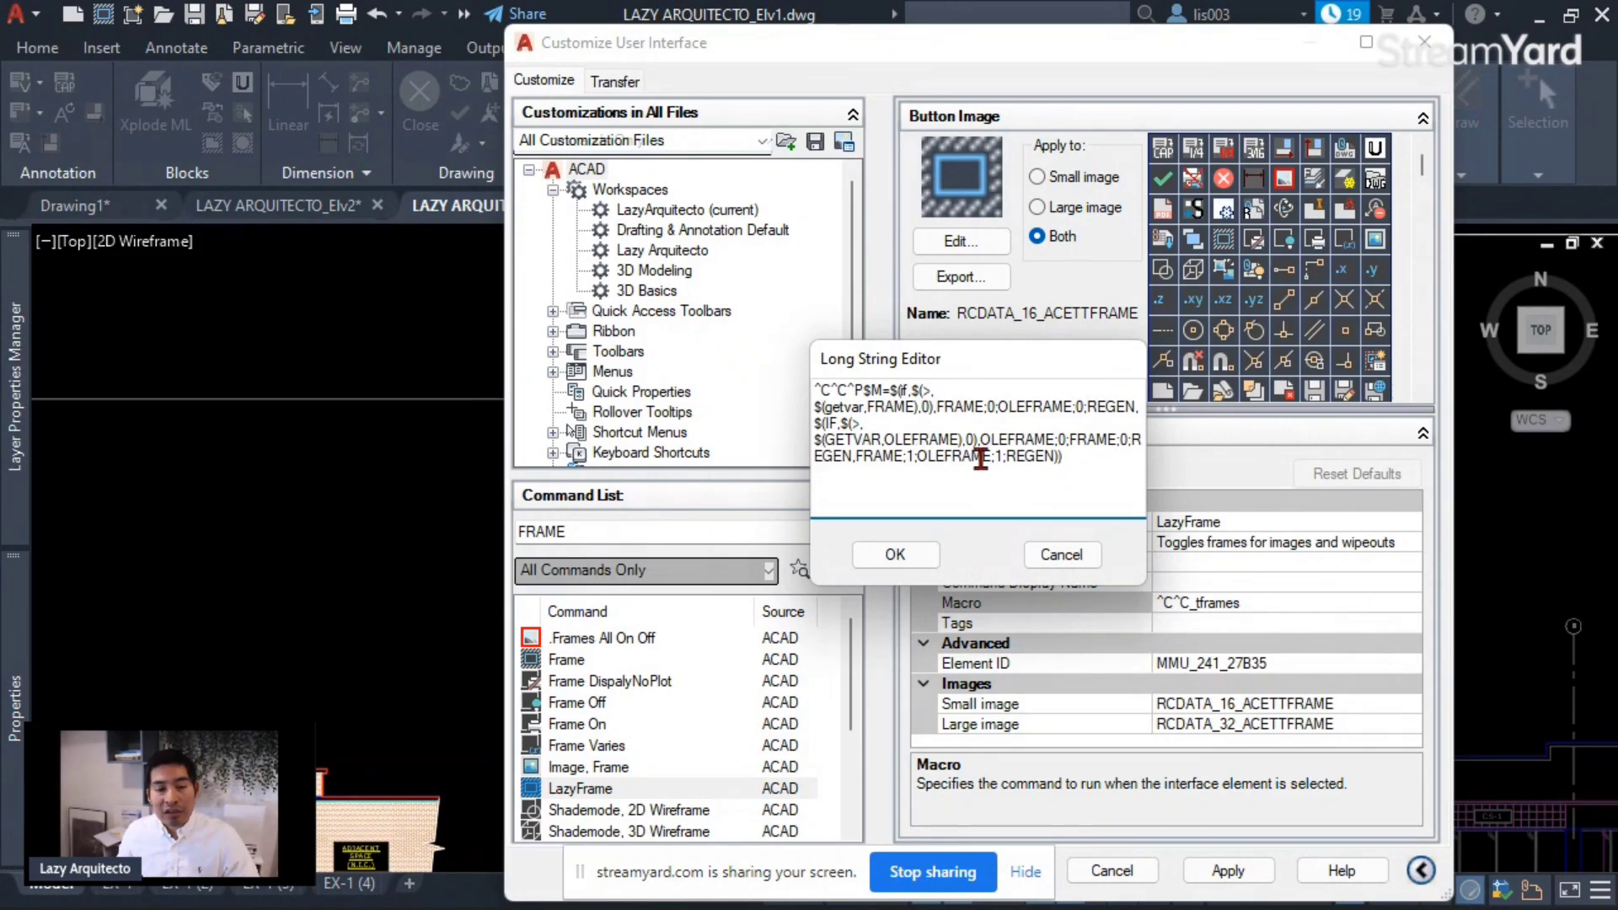
- Accept the edited LazyFrame macro, apply the customization changes and close the Customize User Interface editor
click(917, 556)
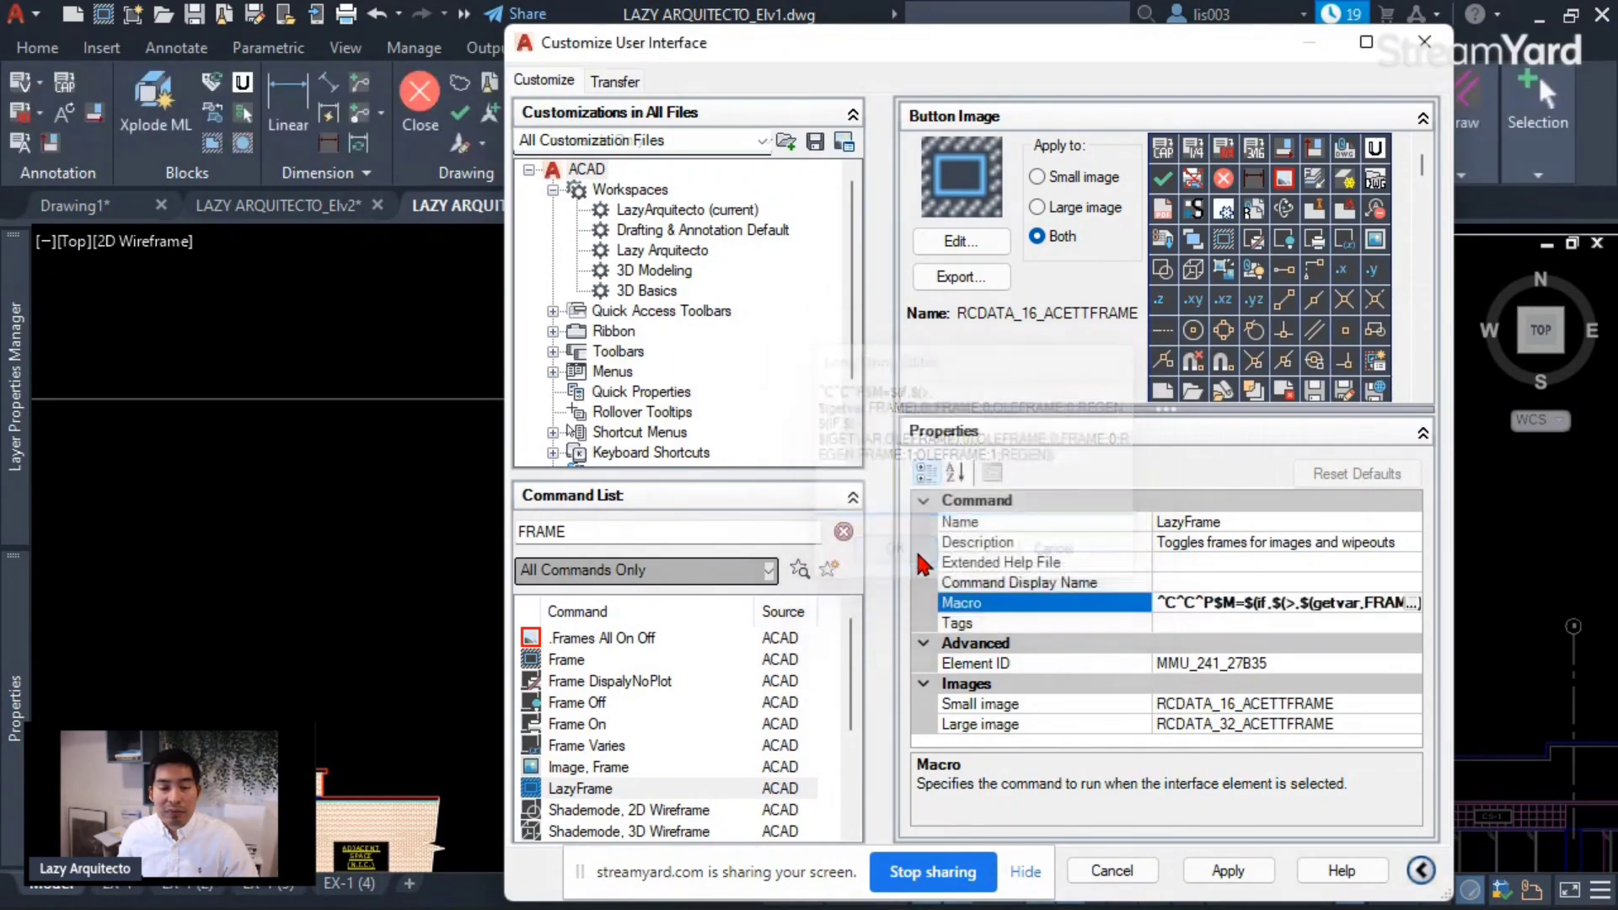
click(1228, 871)
click(1025, 872)
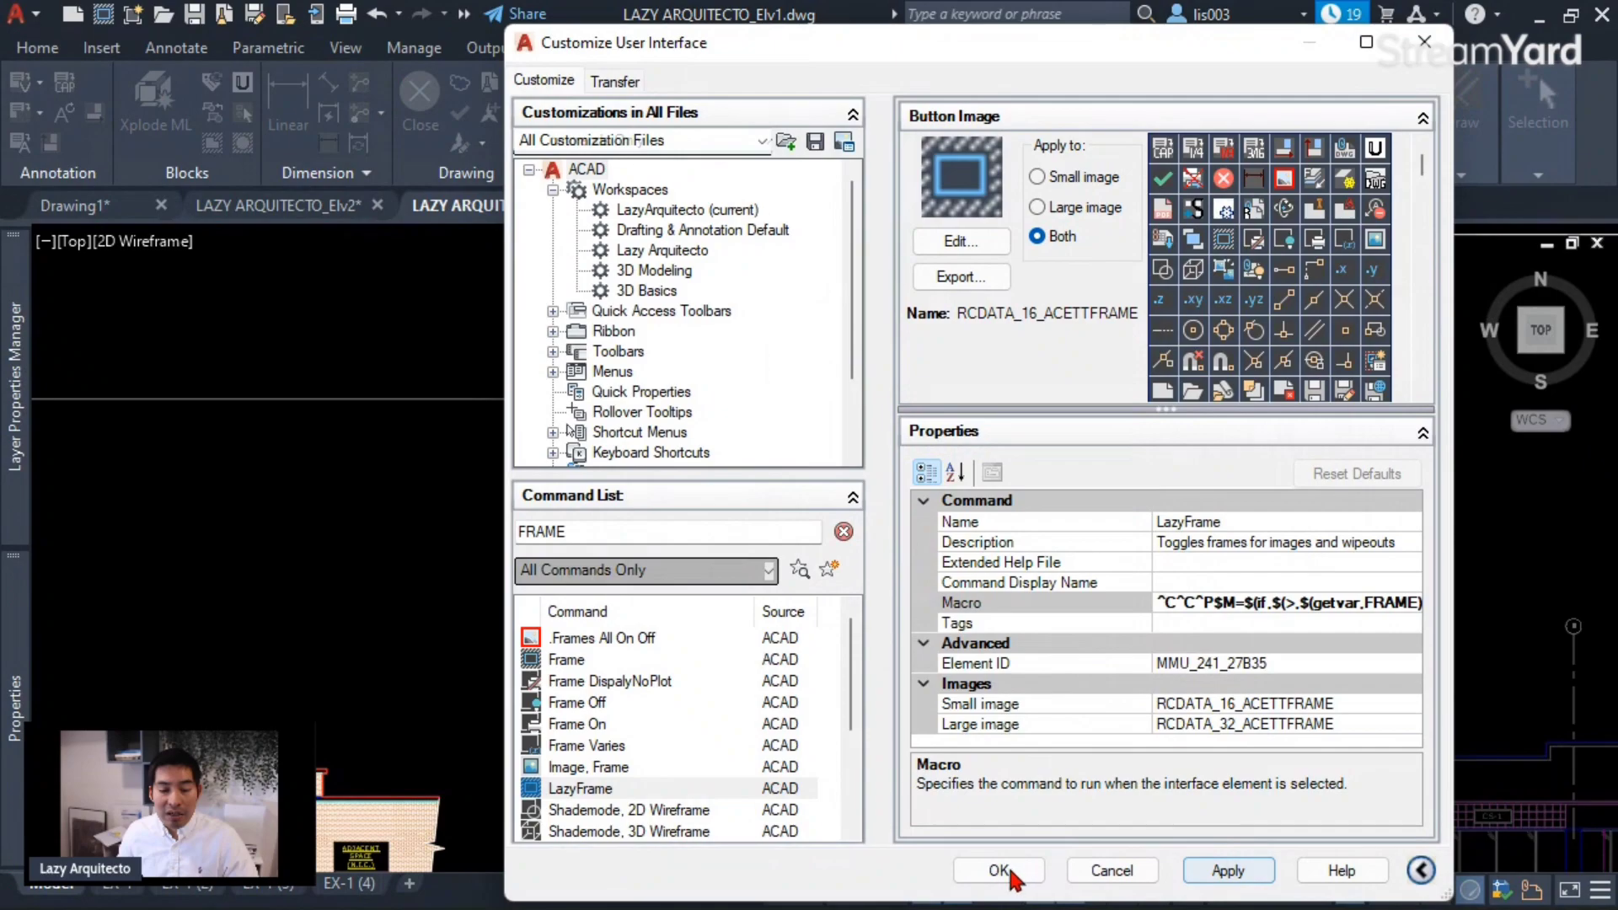
click(1000, 870)
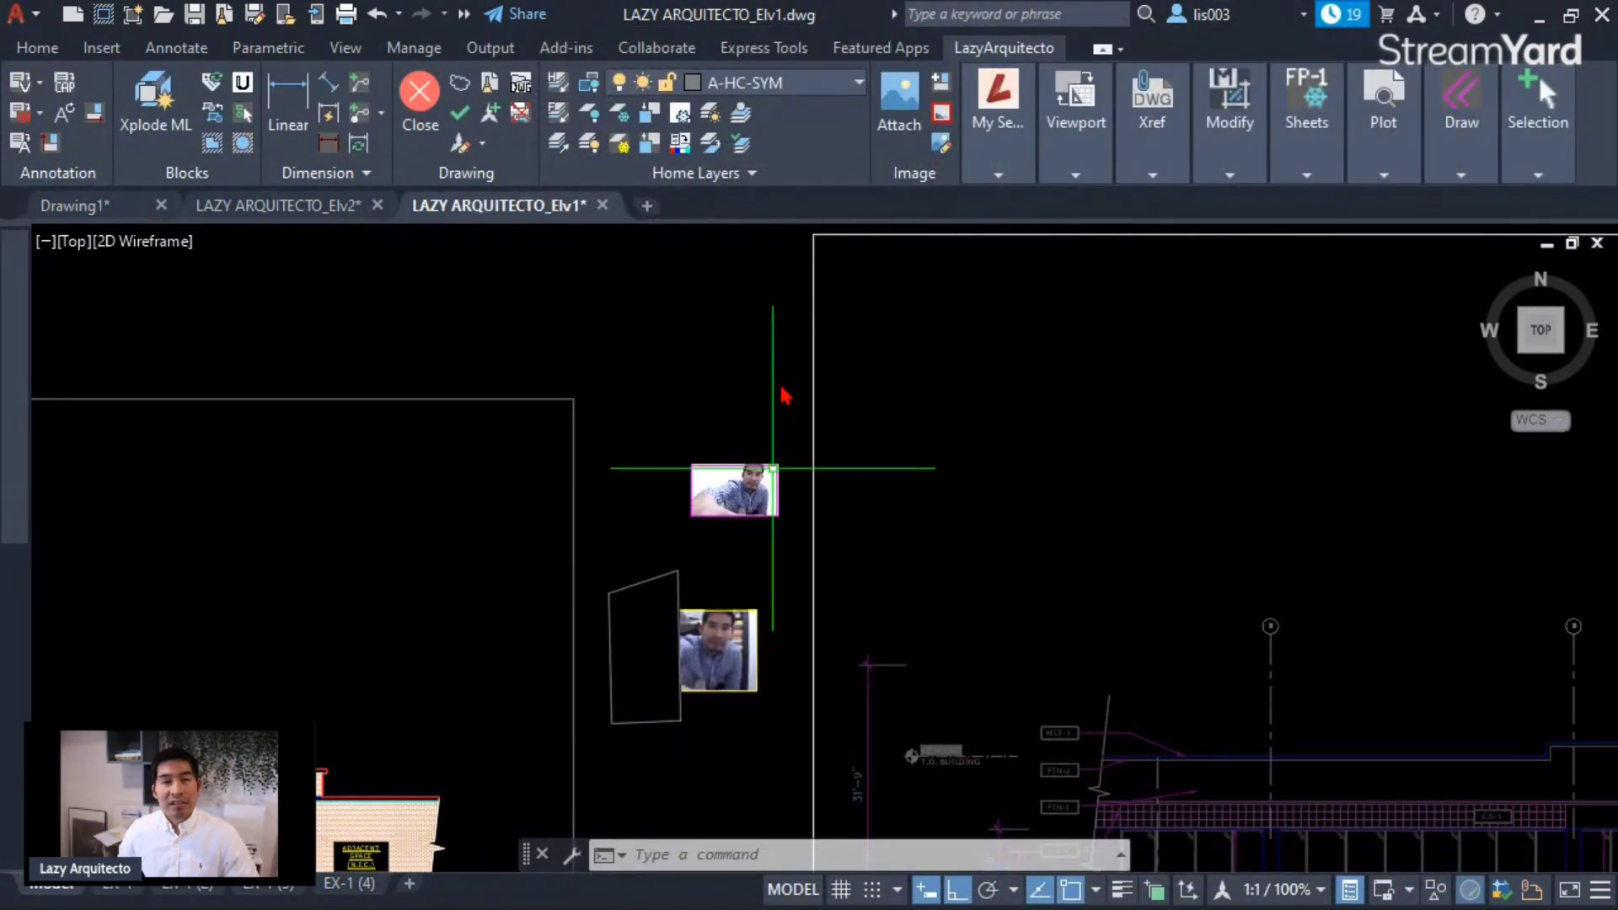
- Select the wipeout, the two framed pictures and the clipped elevation reference in turn to examine their frames, clearing each selection
scroll(706, 389, down, 3)
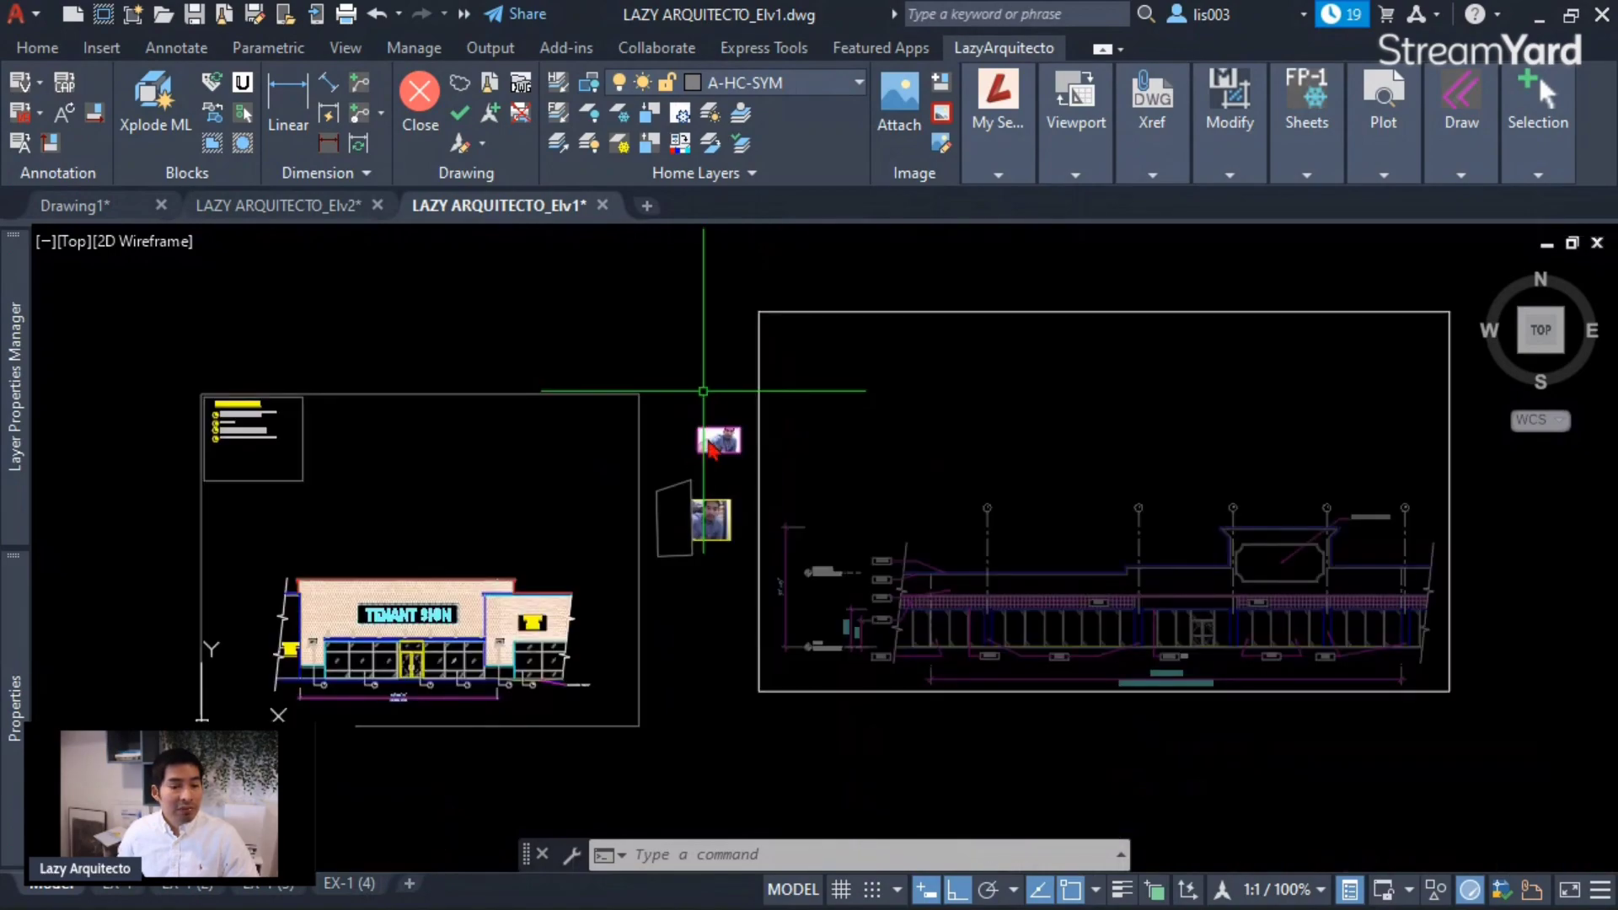
click(694, 467)
click(679, 484)
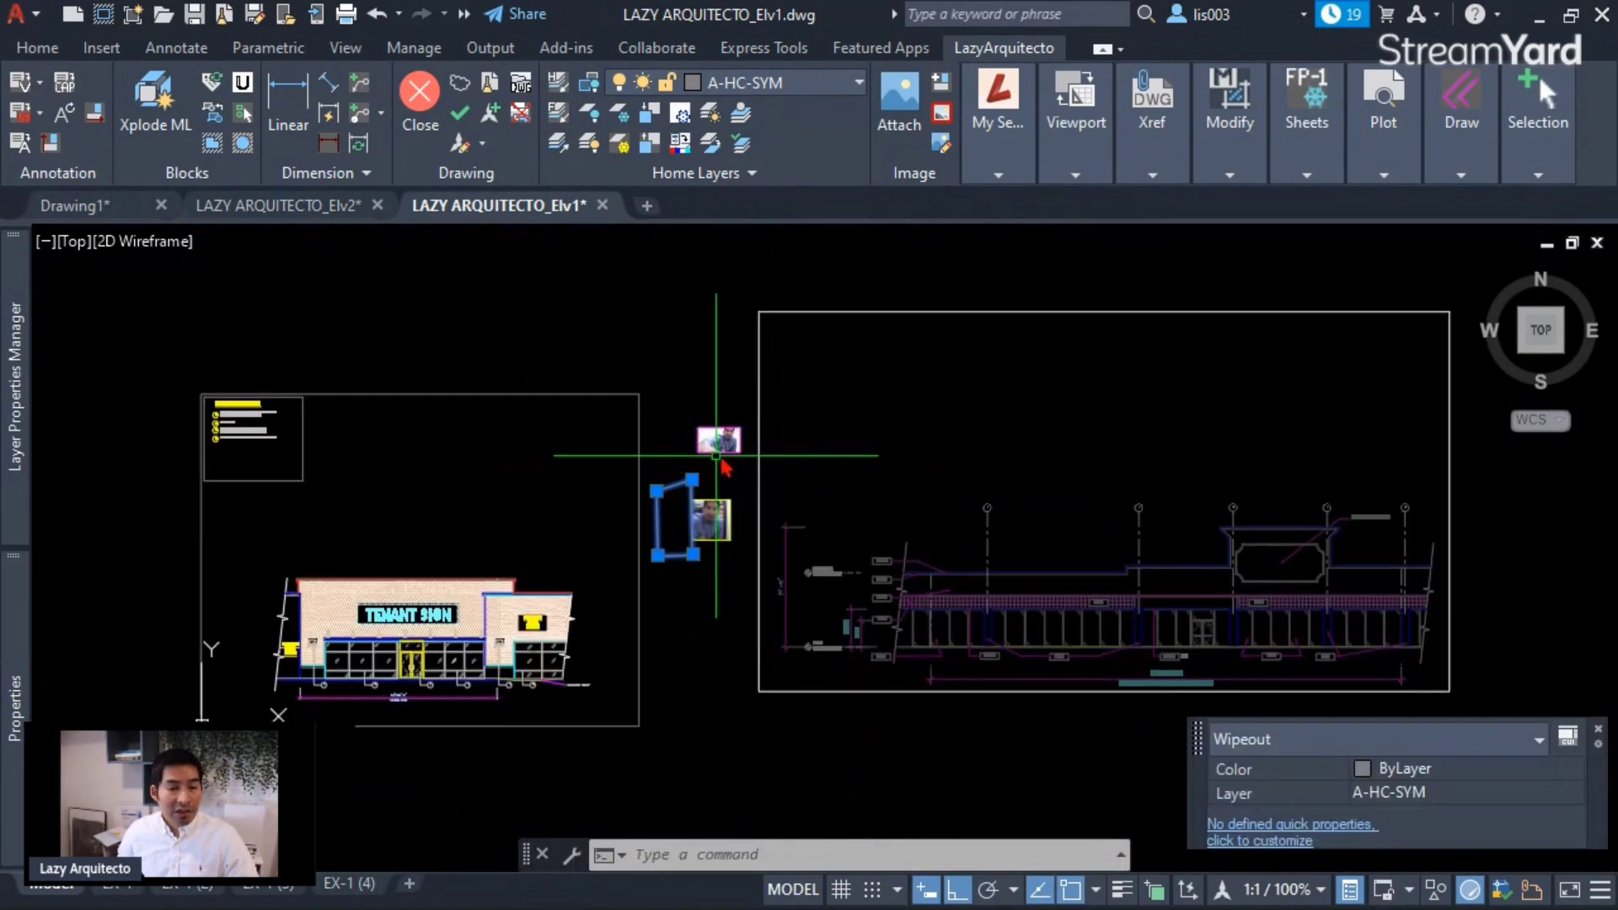
key(Escape)
click(725, 508)
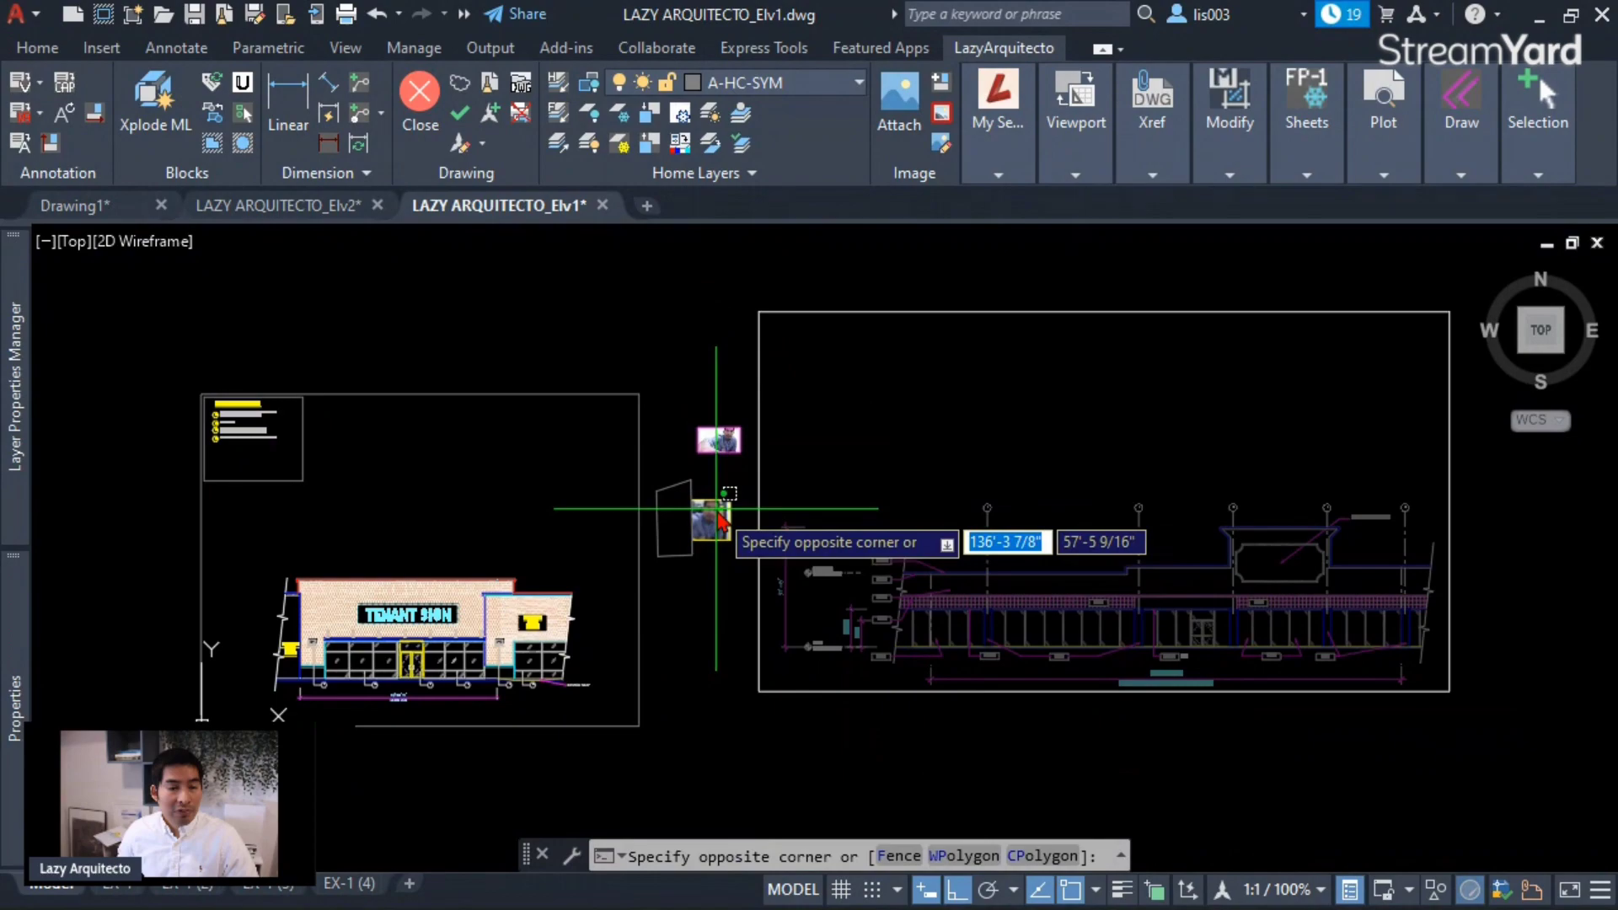
click(708, 479)
key(Escape)
click(726, 451)
click(797, 339)
click(787, 289)
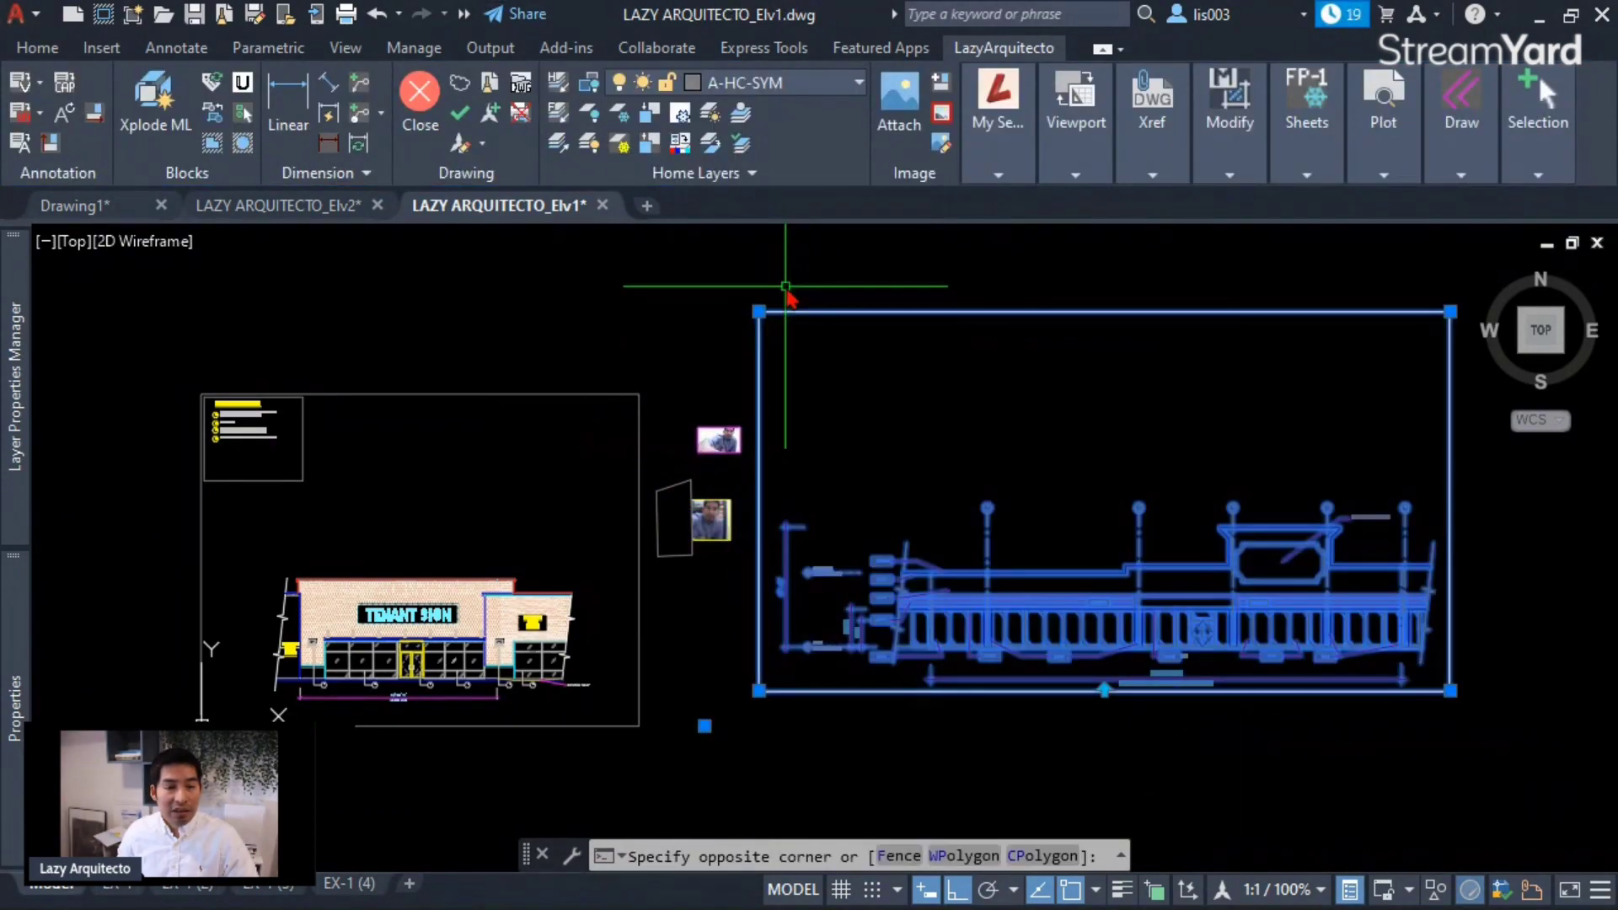
key(Escape)
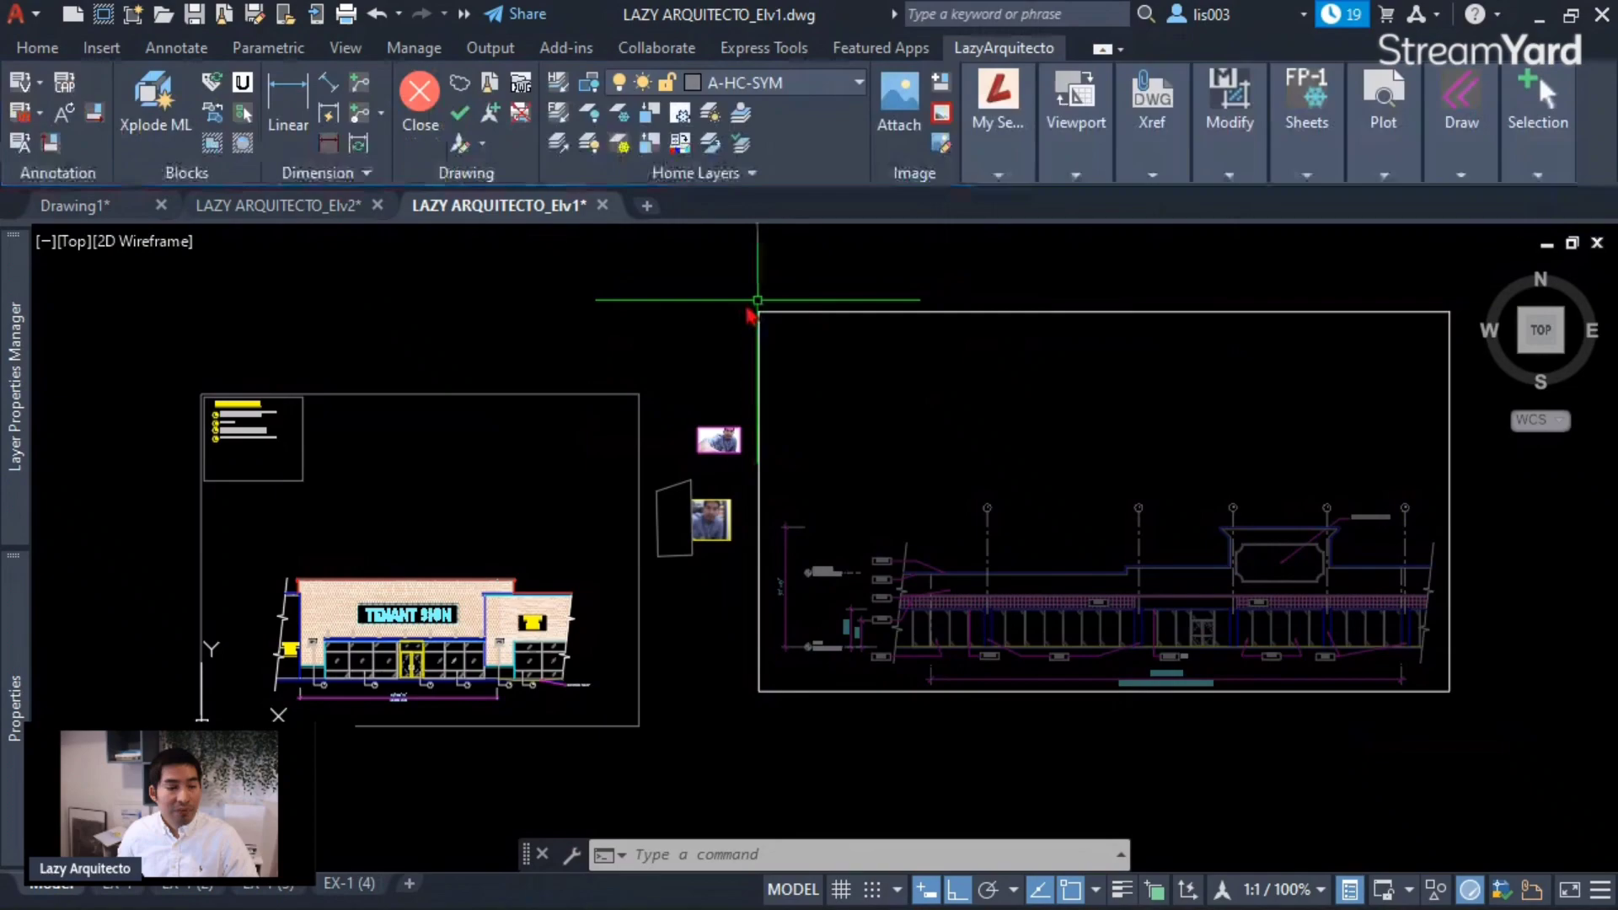
- Run the LazyFrame toggle four times and check the frames of the wipeout, both pictures and the clipped elevation reference
click(105, 18)
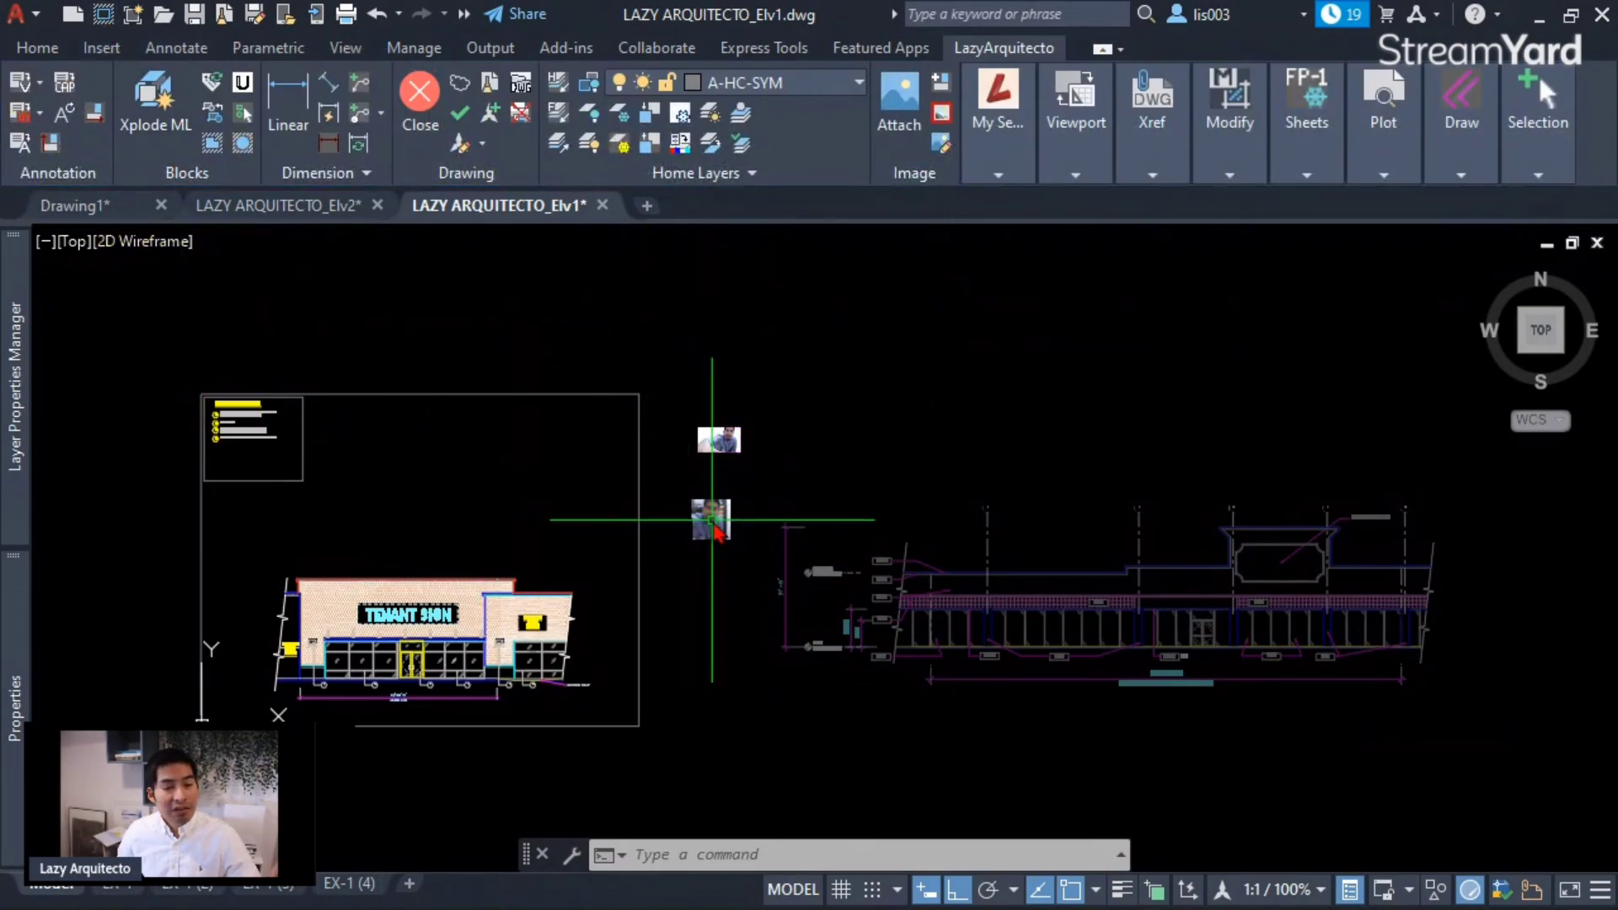
click(713, 620)
click(925, 686)
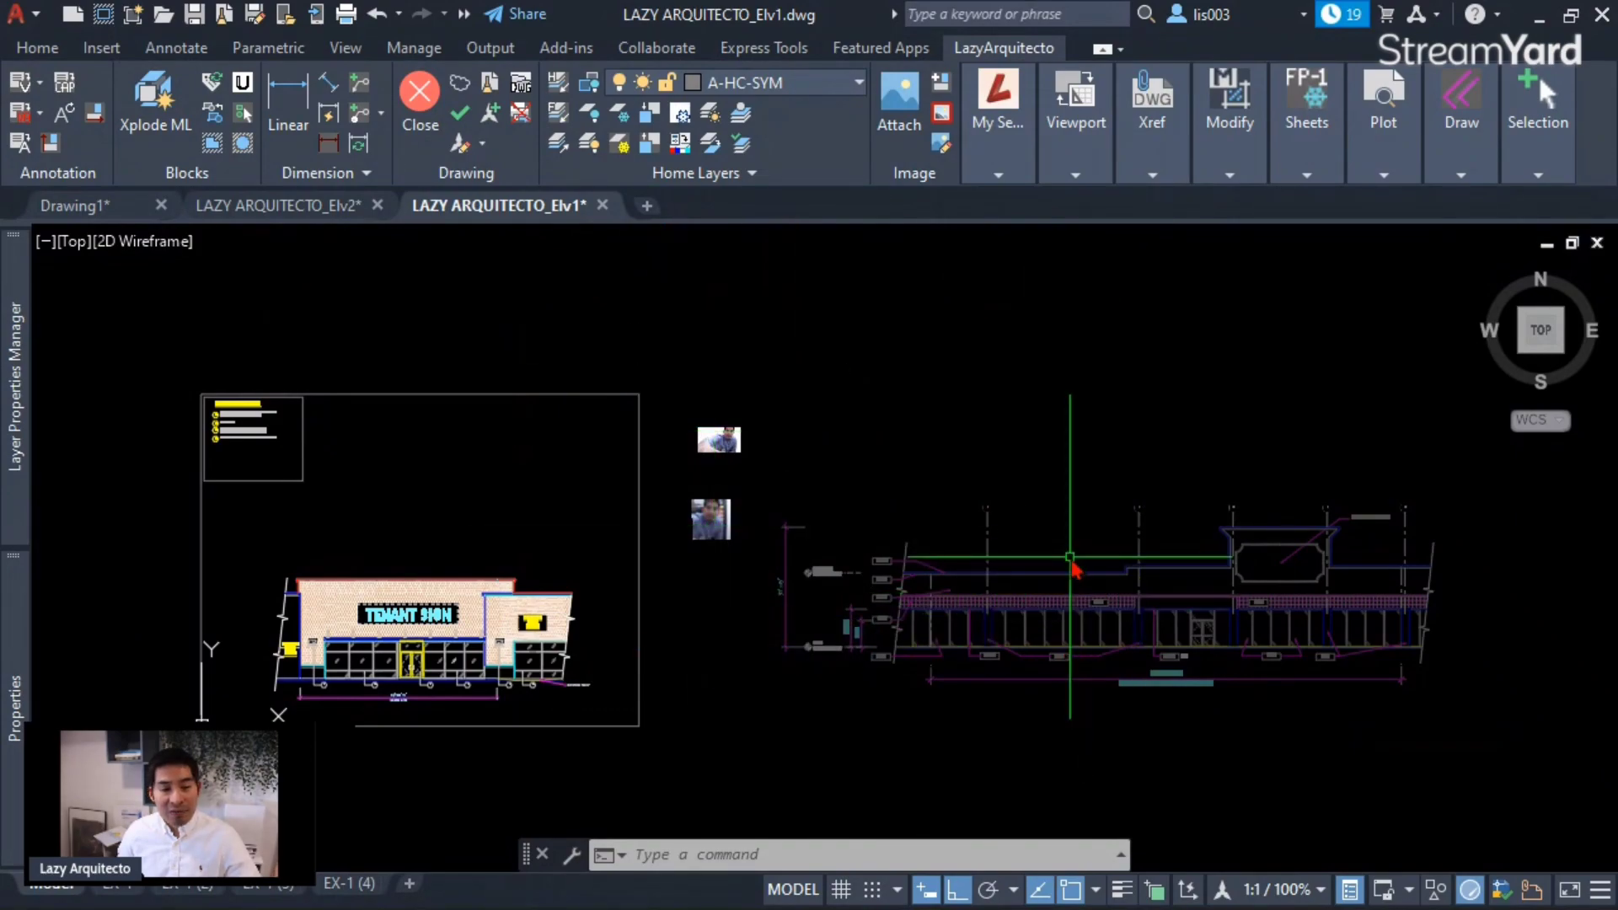
click(104, 17)
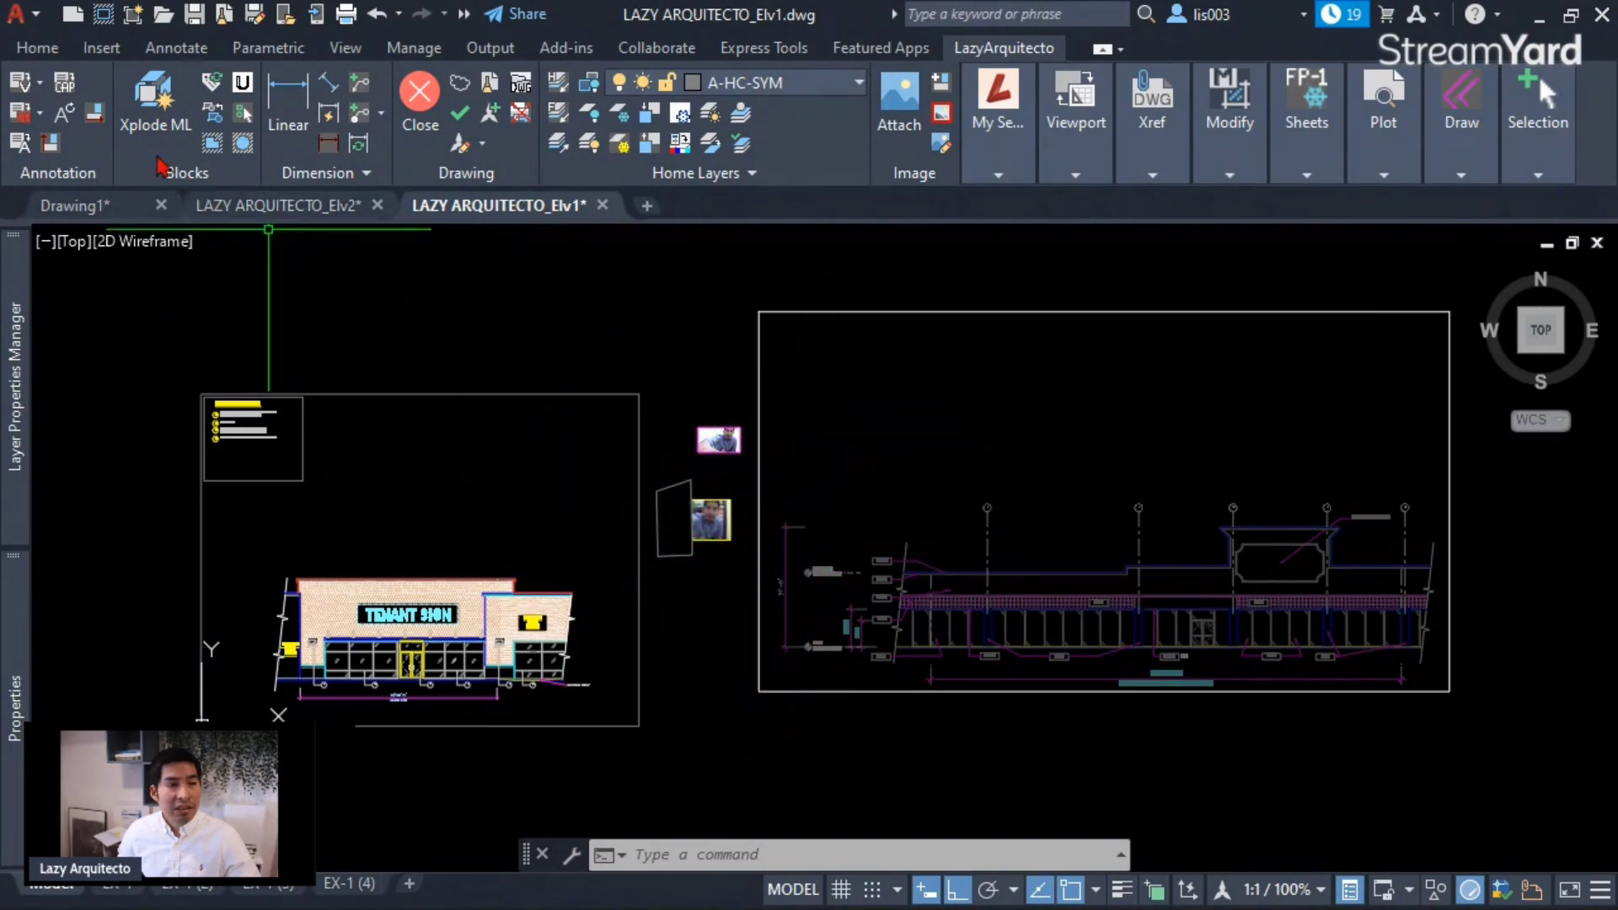
click(102, 17)
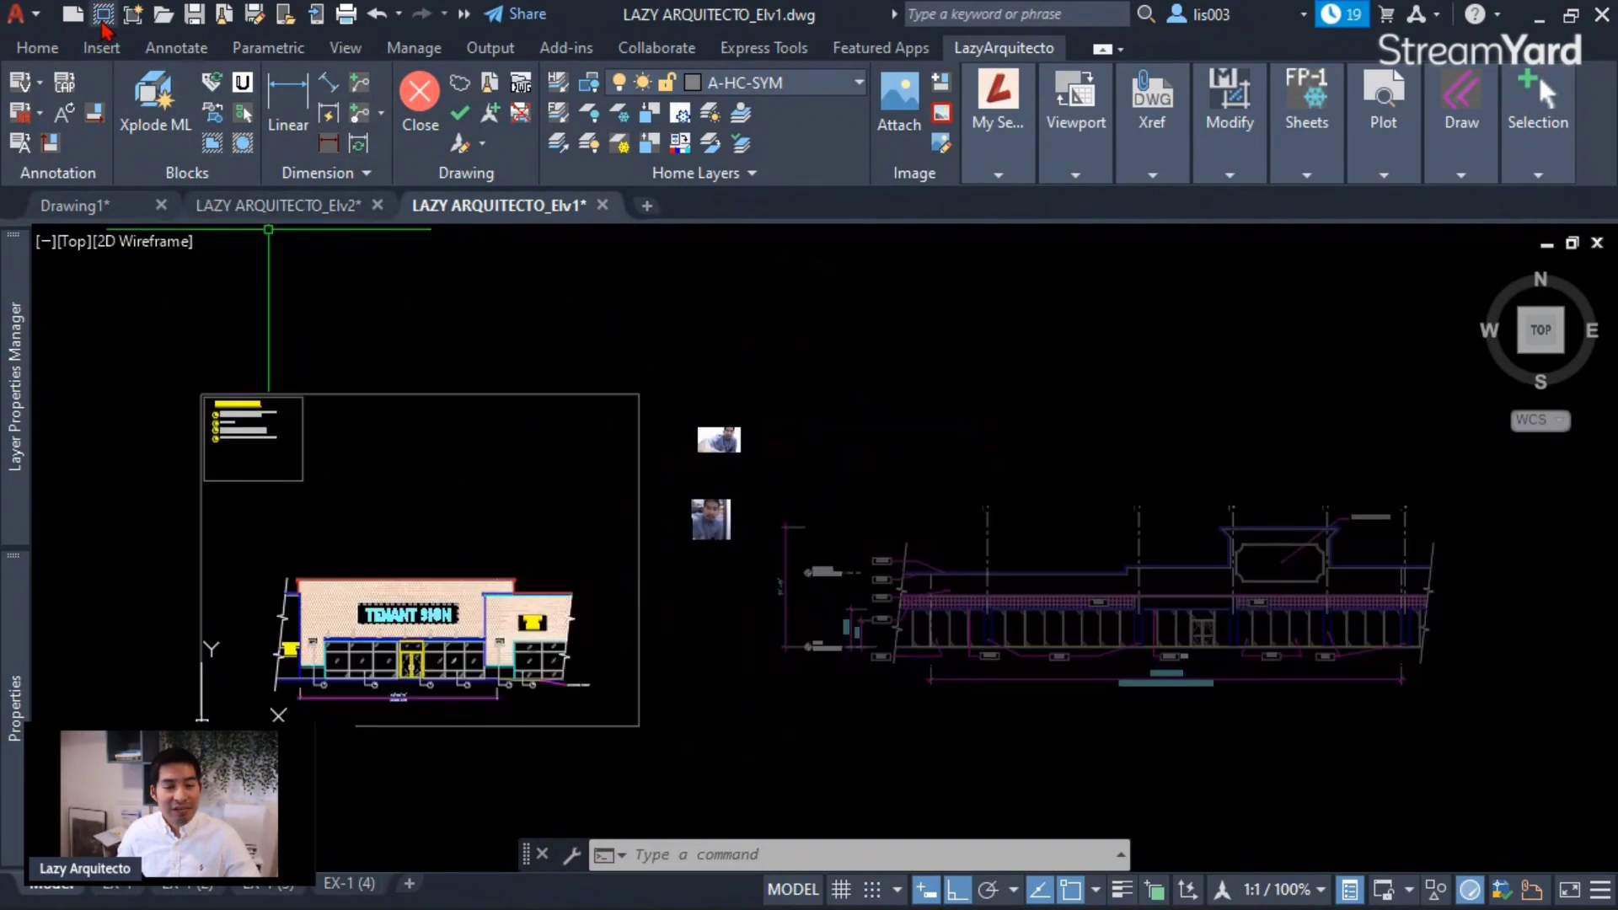
click(102, 17)
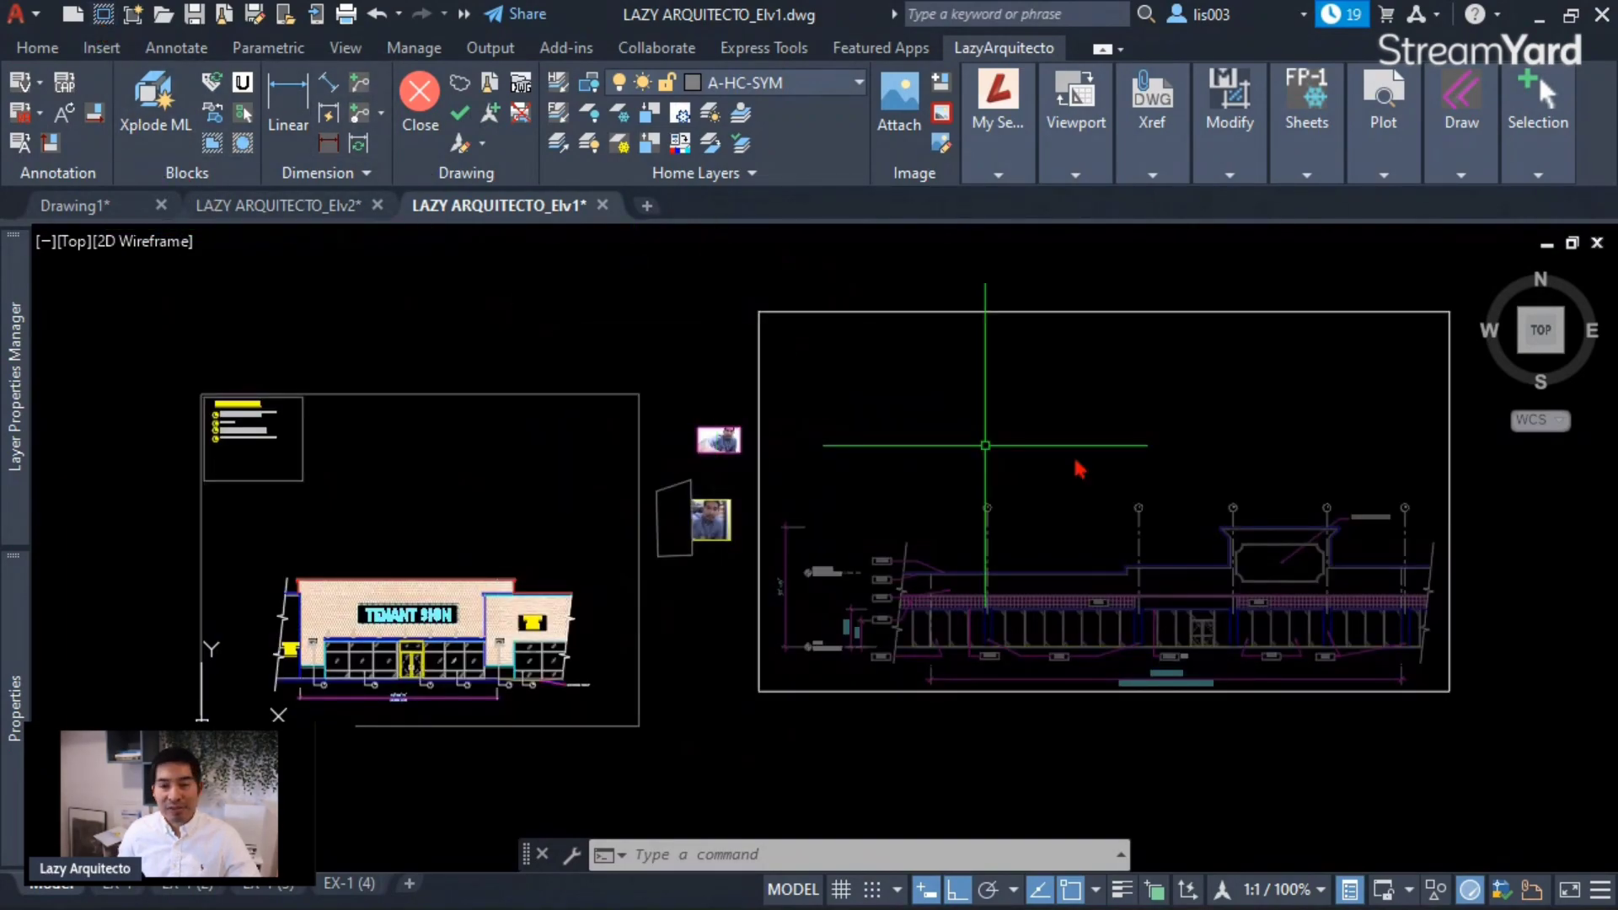